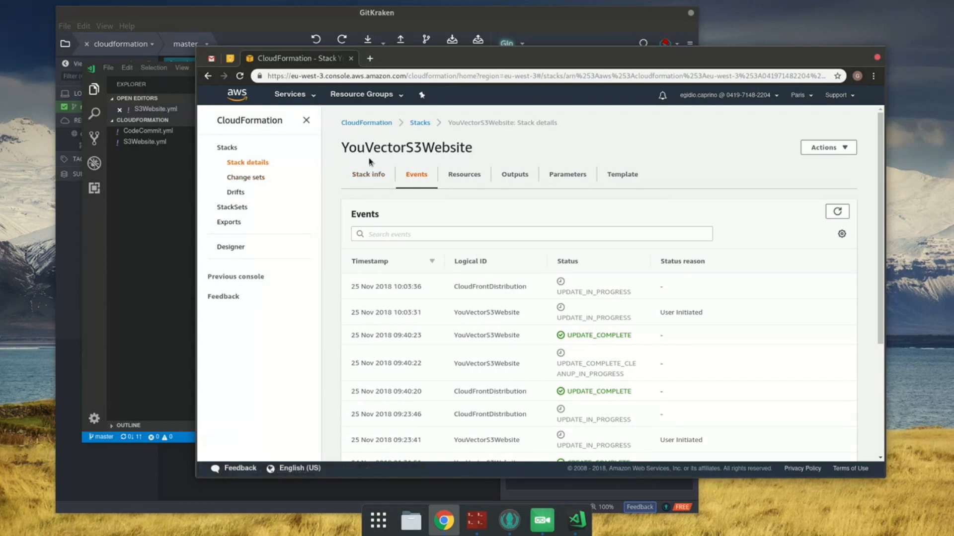
Step: View the resources of the YouVectorS3Website stack in the CloudFormation console
{"action": "left_click", "coordinate": [381, 123]}
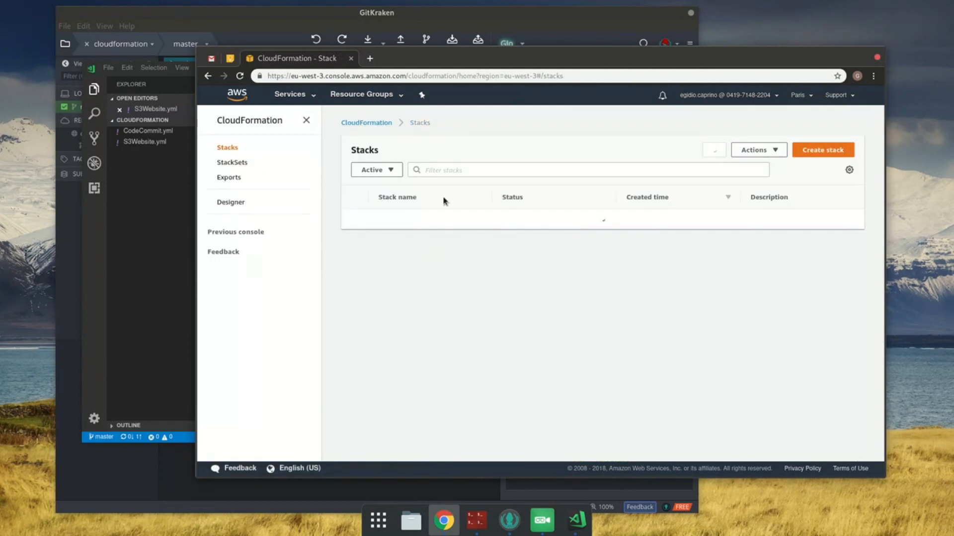
{"action": "left_click", "coordinate": [425, 221]}
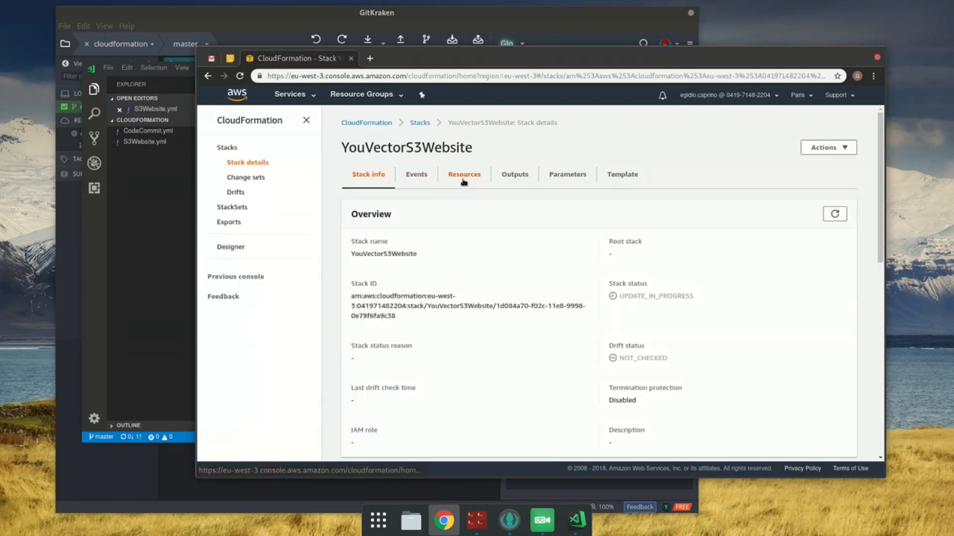
{"action": "left_click", "coordinate": [464, 176]}
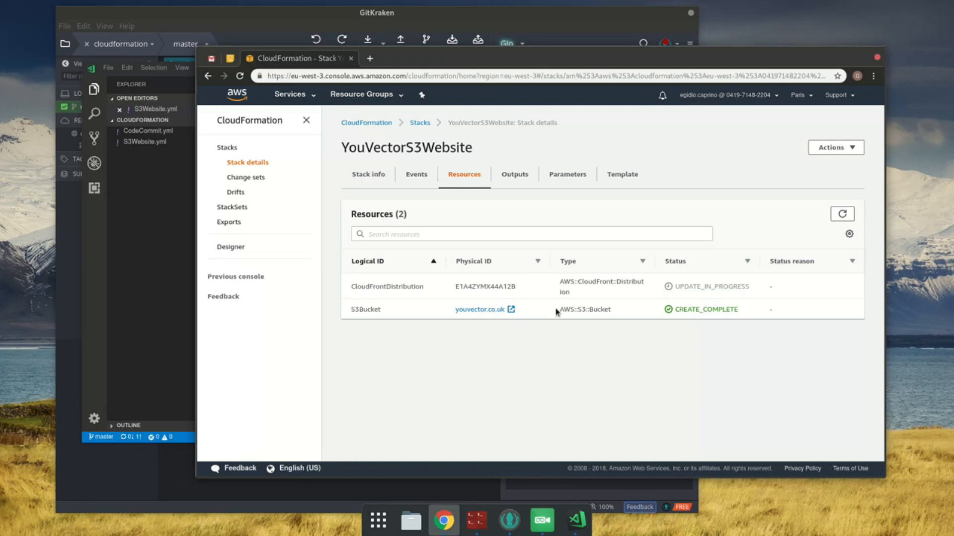
{"action": "right_click", "coordinate": [664, 168]}
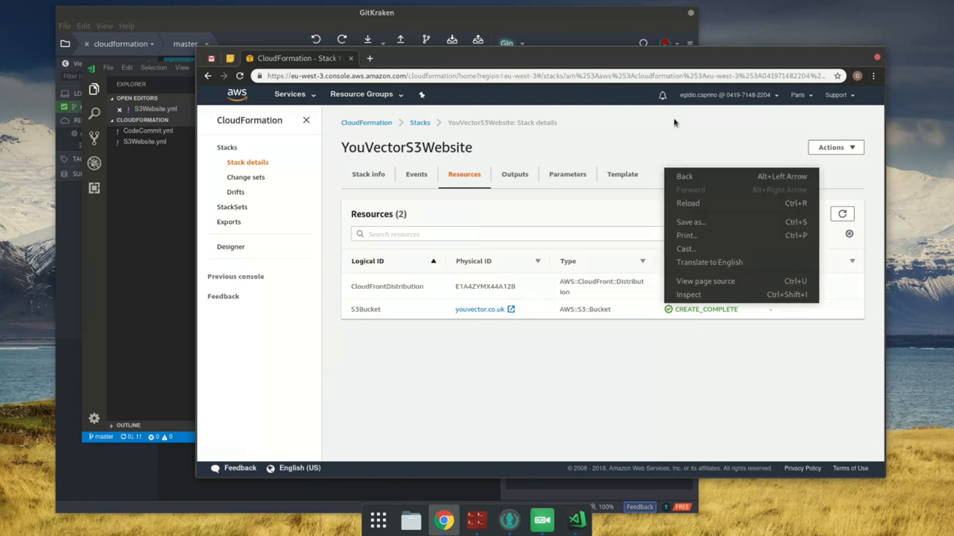
{"action": "left_click", "coordinate": [619, 61]}
{"action": "left_click_drag", "start_coordinate": [630, 51], "coordinate": [648, 42]}
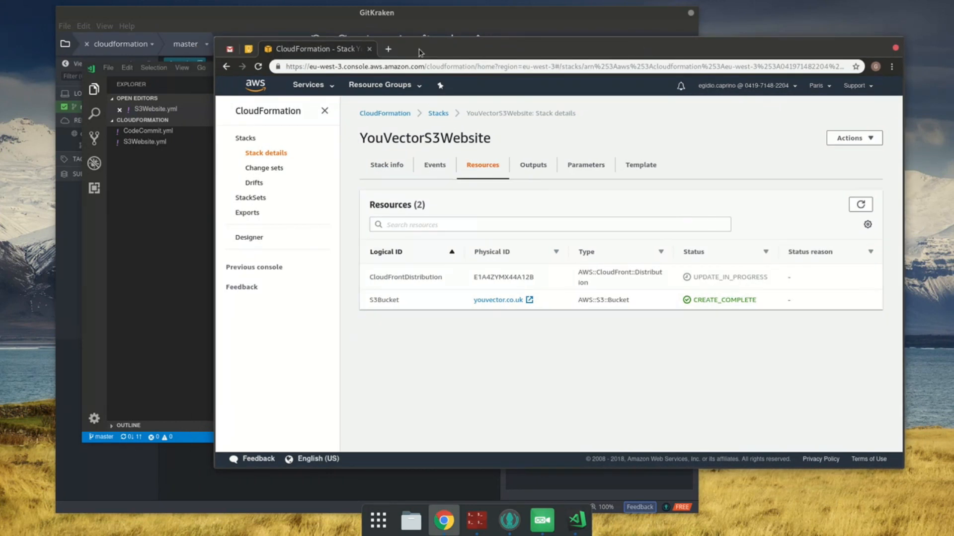
Step: Search the web in a new browser tab for "cloudformation codepipeline" and open the AWS::CodePipeline::Pipeline documentation page
{"action": "left_click", "coordinate": [388, 49]}
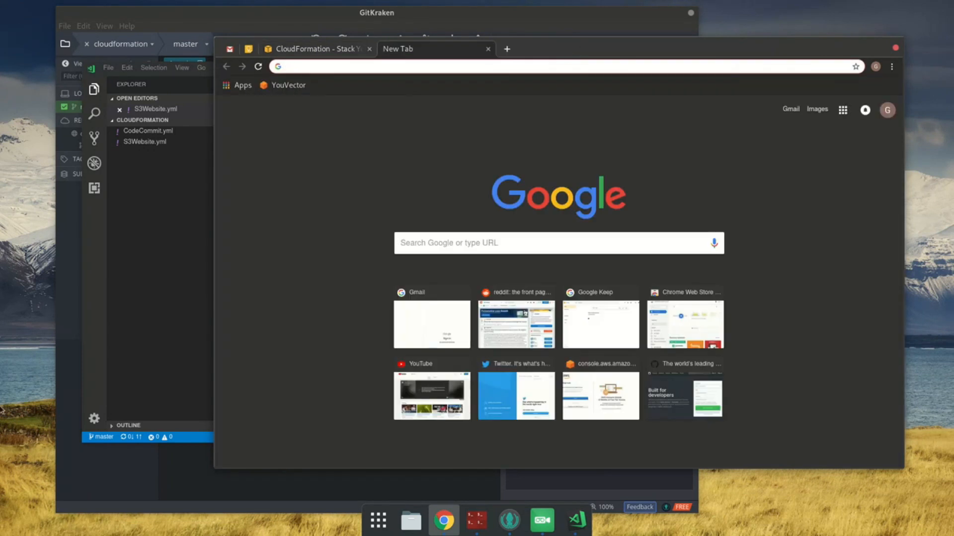
{"action": "left_click", "coordinate": [476, 520]}
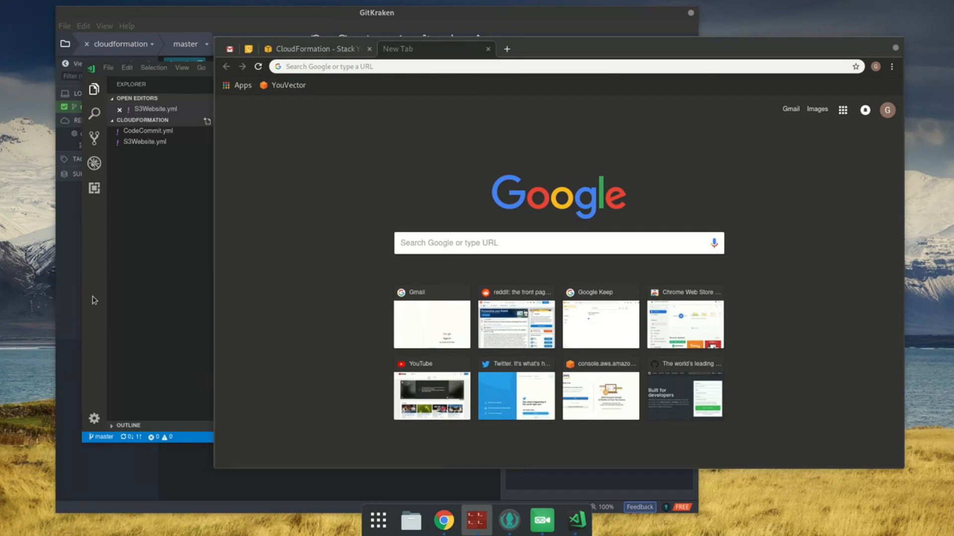
{"action": "left_click", "coordinate": [334, 65]}
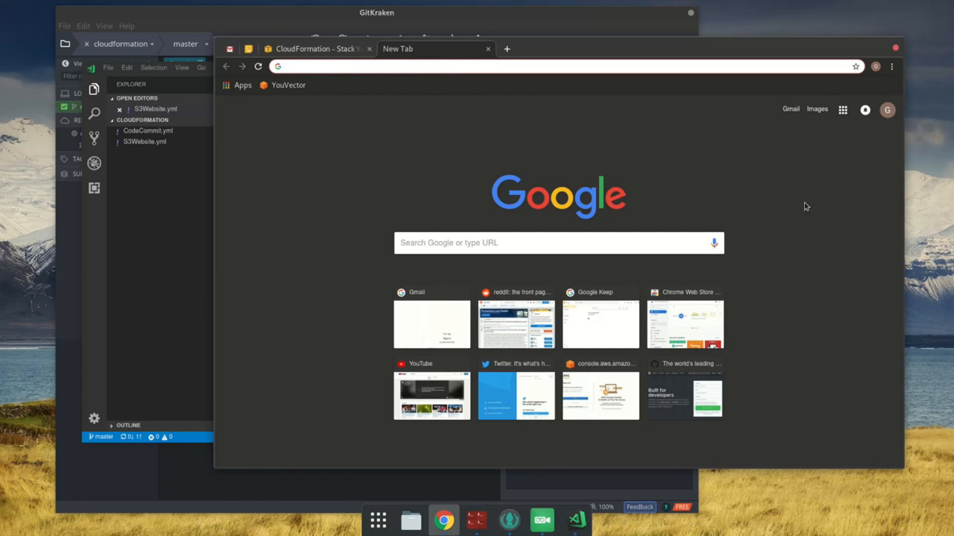
{"action": "type", "text": "cloud"}
{"action": "key", "text": "BackSpace"}
{"action": "type", "text": "f"}
{"action": "key", "text": "BackSpace"}
{"action": "key", "text": "ctrl+a"}
{"action": "type", "text": "cloudf"}
{"action": "key", "text": "BackSpace"}
{"action": "type", "text": "r"}
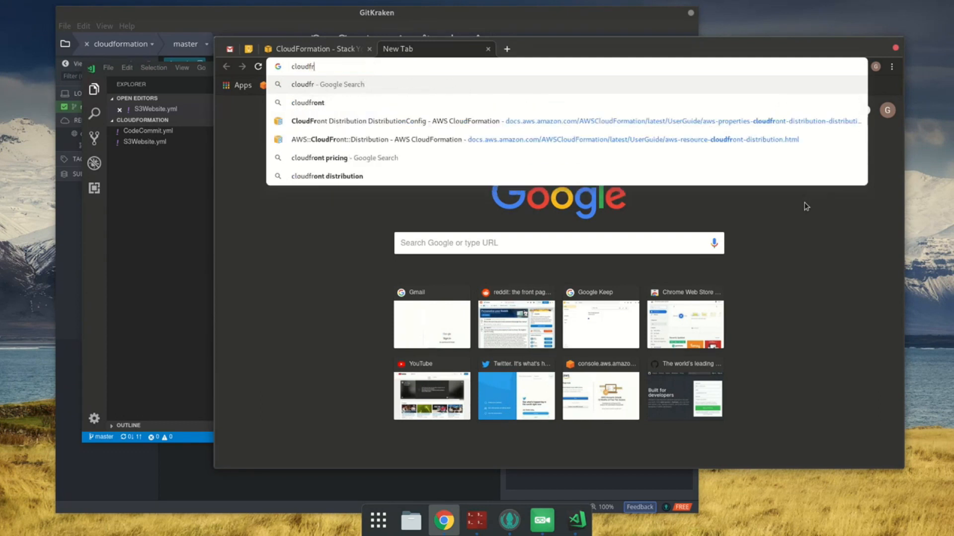
{"action": "key", "text": "BackSpace"}
{"action": "key", "text": "BackSpace"}
{"action": "type", "text": "ormation codepipeli"}
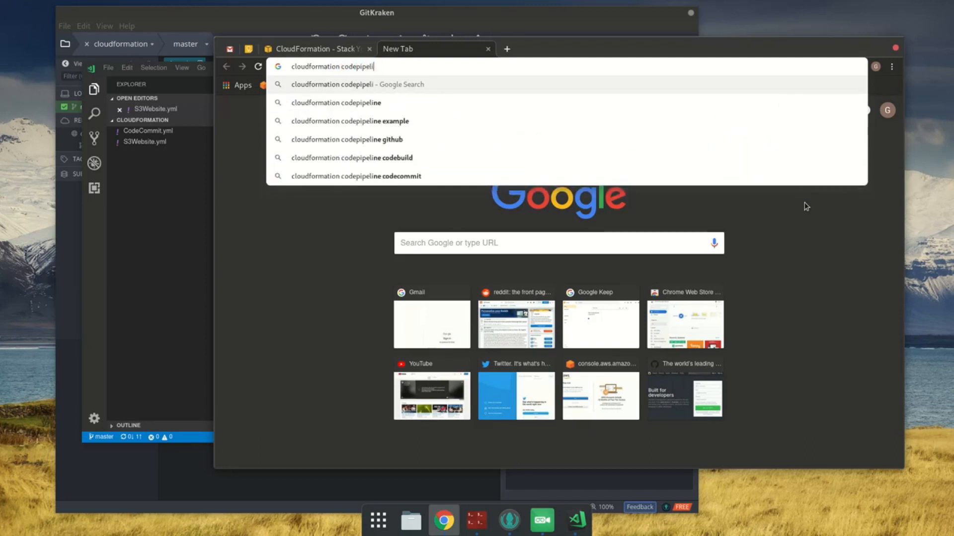
{"action": "type", "text": "ne"}
{"action": "key", "text": "Return"}
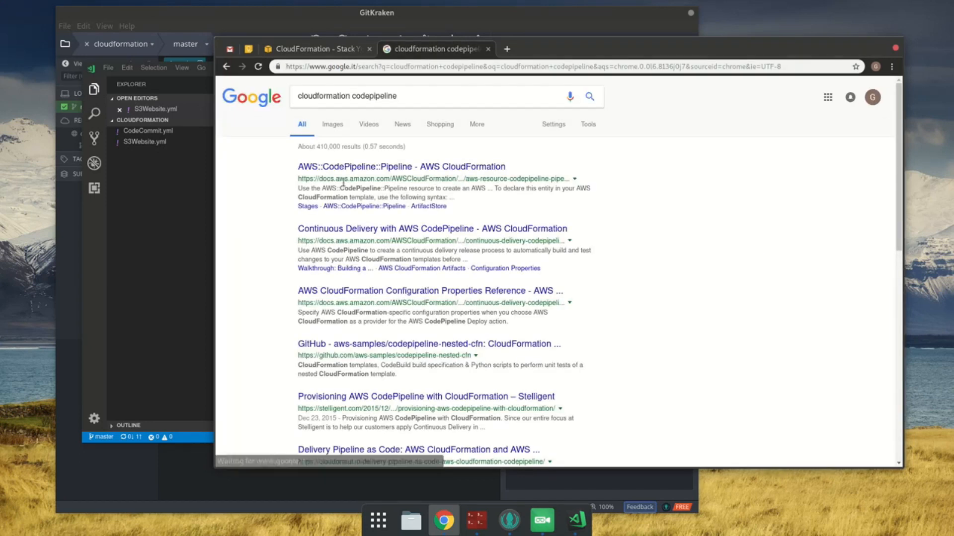
Step: Switch to Visual Studio Code and collapse the S3Bucket and CloudFrontDistribution resources in S3Website.yml
{"action": "left_click", "coordinate": [393, 14]}
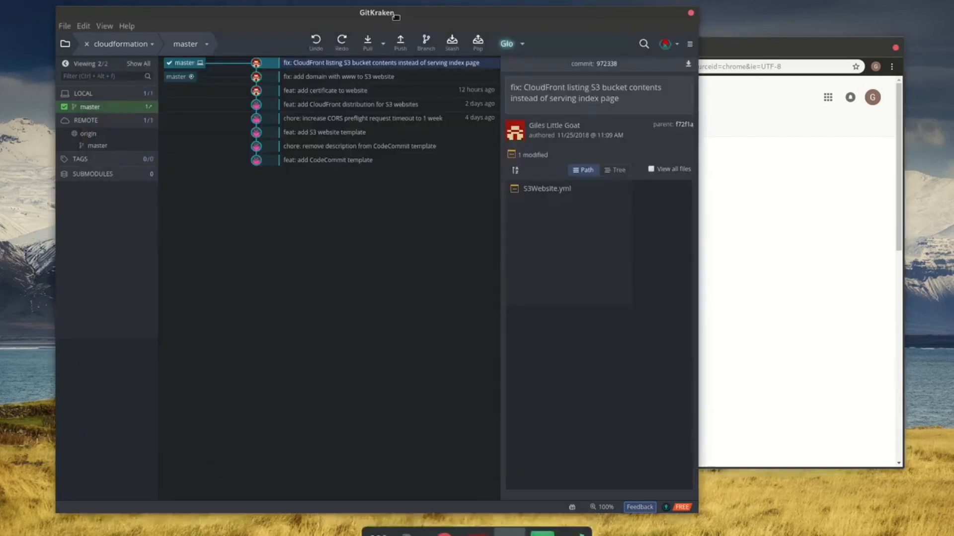
{"action": "mouse_move", "coordinate": [0, 0]}
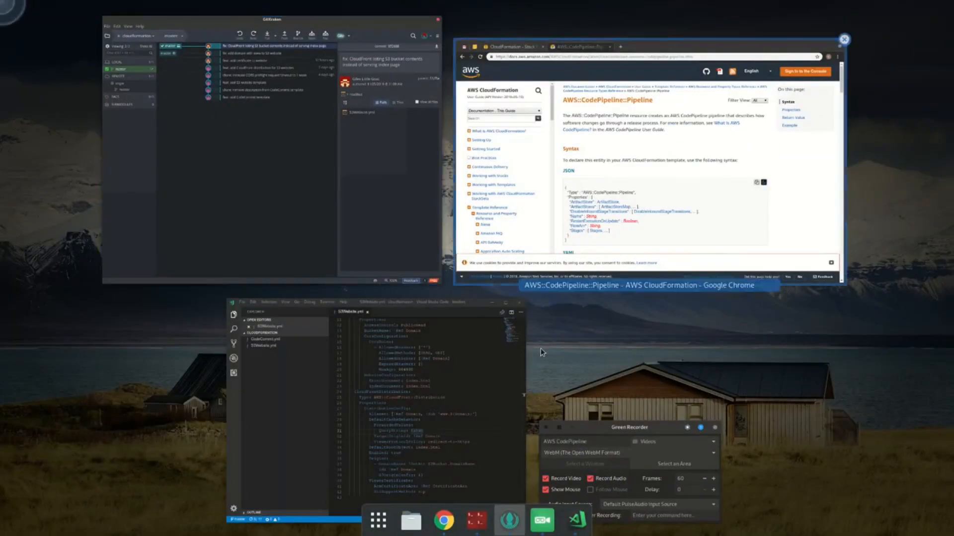
{"action": "left_click", "coordinate": [392, 421]}
{"action": "scroll", "coordinate": [309, 119], "scroll_direction": "up", "scroll_amount": 4}
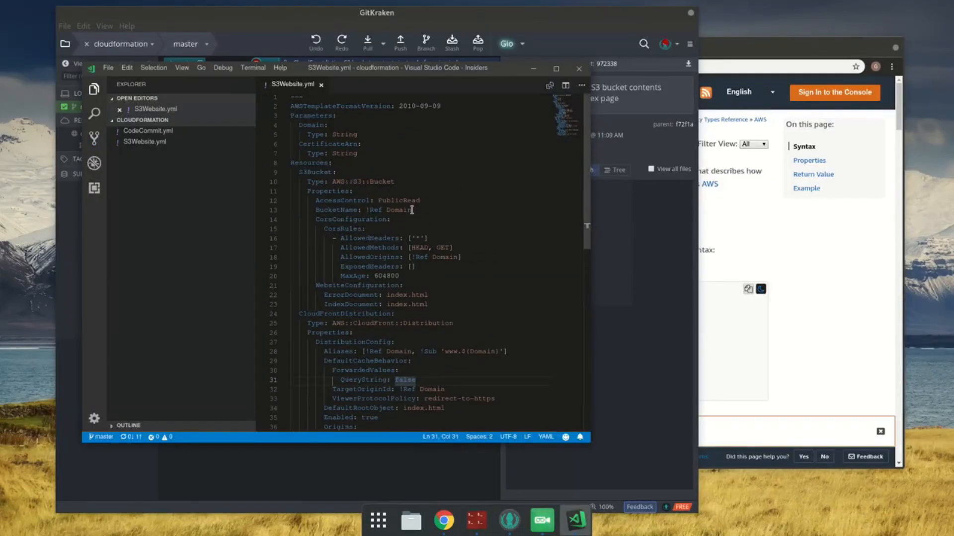
{"action": "left_click", "coordinate": [285, 173]}
{"action": "left_click", "coordinate": [285, 183]}
Step: Add an indented empty line below the CloudFrontDistribution resource and save S3Website.yml
{"action": "left_click", "coordinate": [344, 209]}
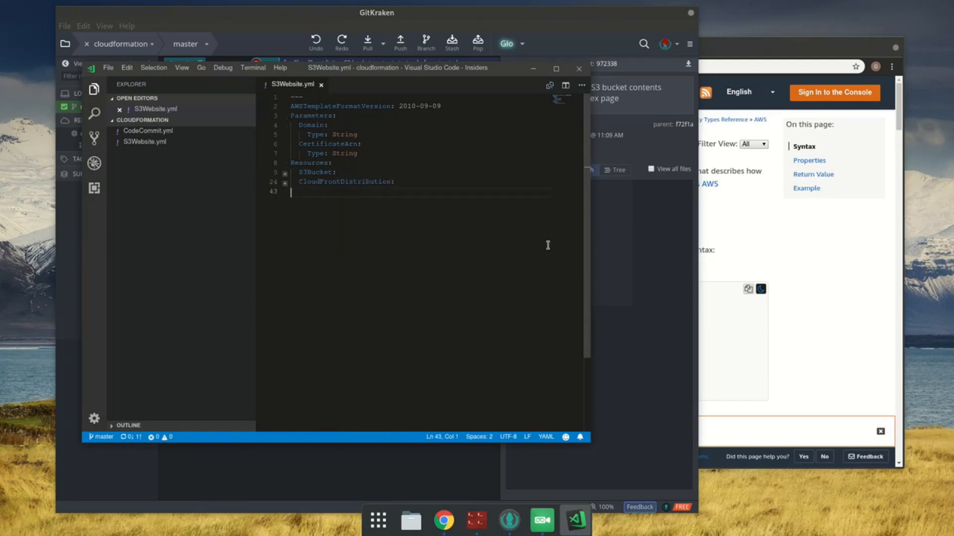
{"action": "key", "text": "Tab"}
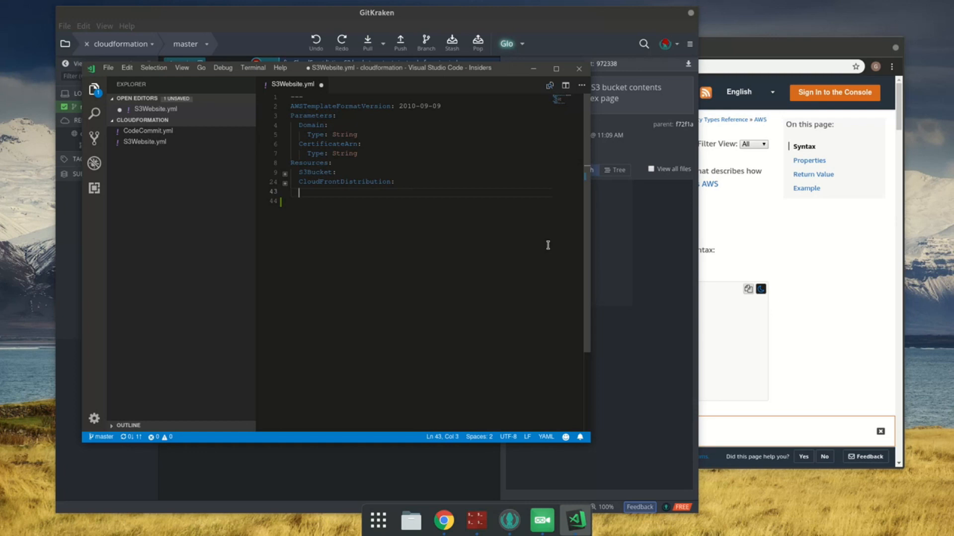
{"action": "key", "text": "ctrl+s"}
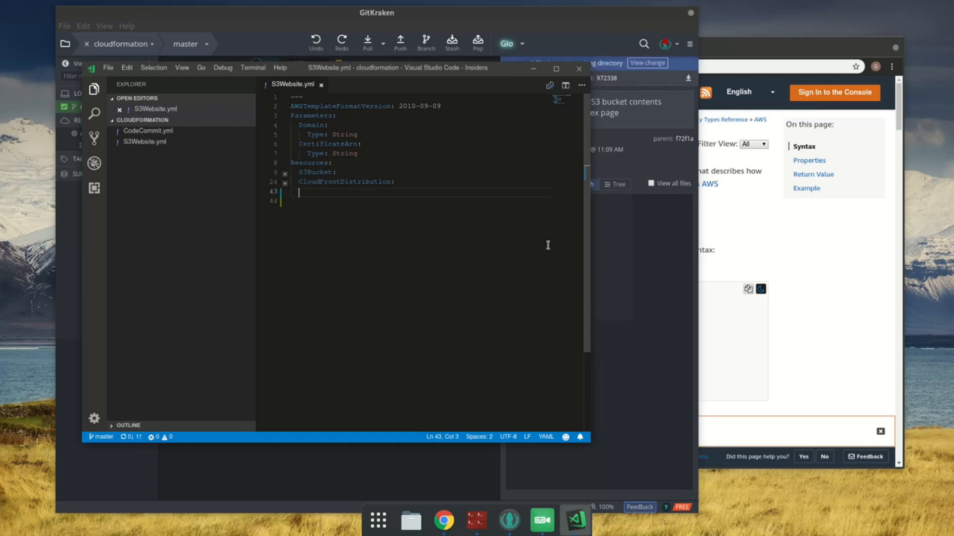
Step: Switch to Chrome and examine the JSON and YAML syntax on the AWS::CodePipeline::Pipeline documentation page
{"action": "left_click", "coordinate": [750, 47]}
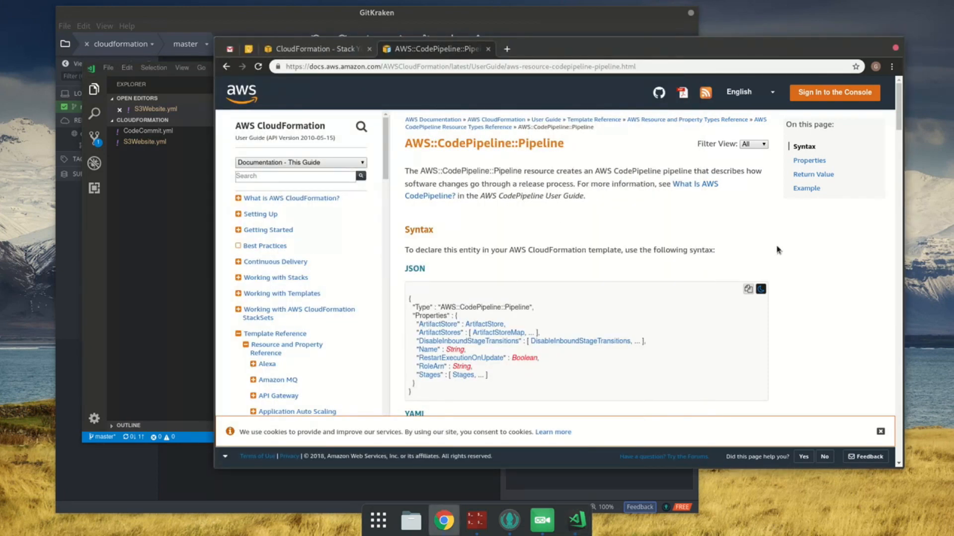
{"action": "left_click", "coordinate": [346, 49]}
{"action": "left_click", "coordinate": [427, 48]}
{"action": "scroll", "coordinate": [610, 249], "scroll_direction": "down", "scroll_amount": 1}
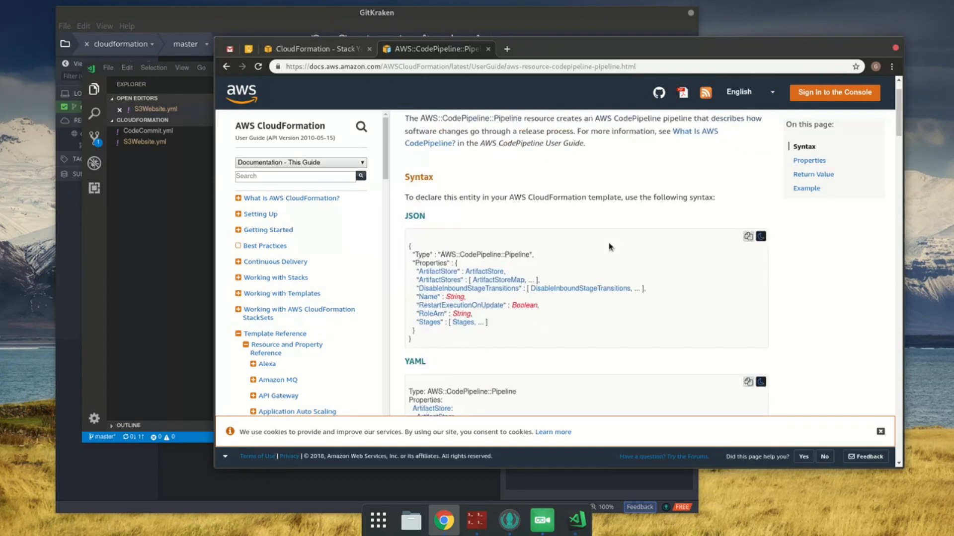
{"action": "scroll", "coordinate": [594, 254], "scroll_direction": "down", "scroll_amount": 2}
{"action": "scroll", "coordinate": [527, 297], "scroll_direction": "down", "scroll_amount": 2}
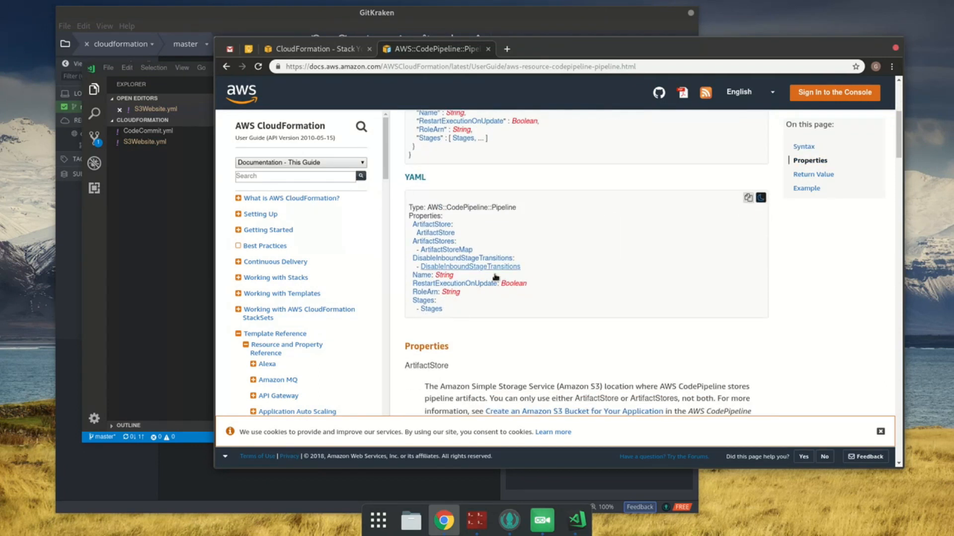
{"action": "scroll", "coordinate": [489, 272], "scroll_direction": "up", "scroll_amount": 5}
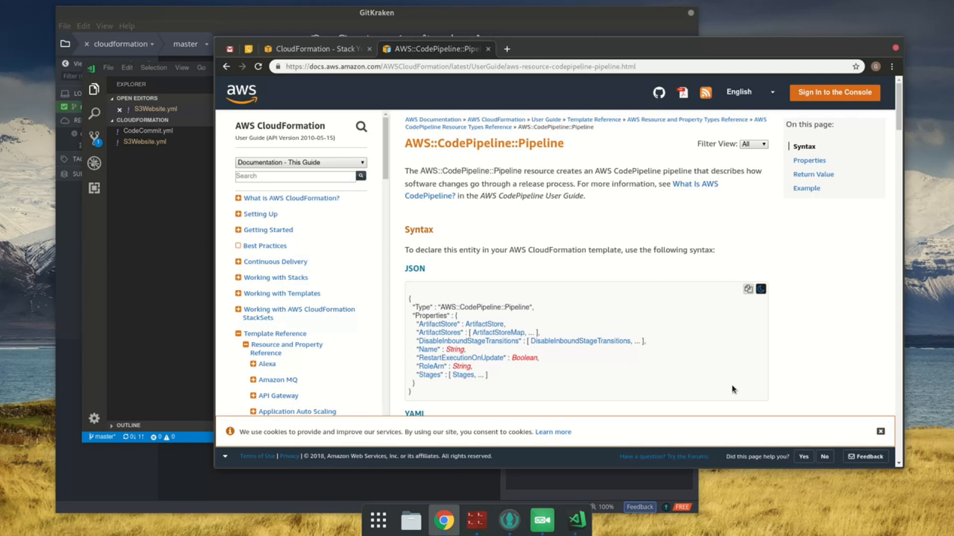
{"action": "scroll", "coordinate": [660, 343], "scroll_direction": "down", "scroll_amount": 1}
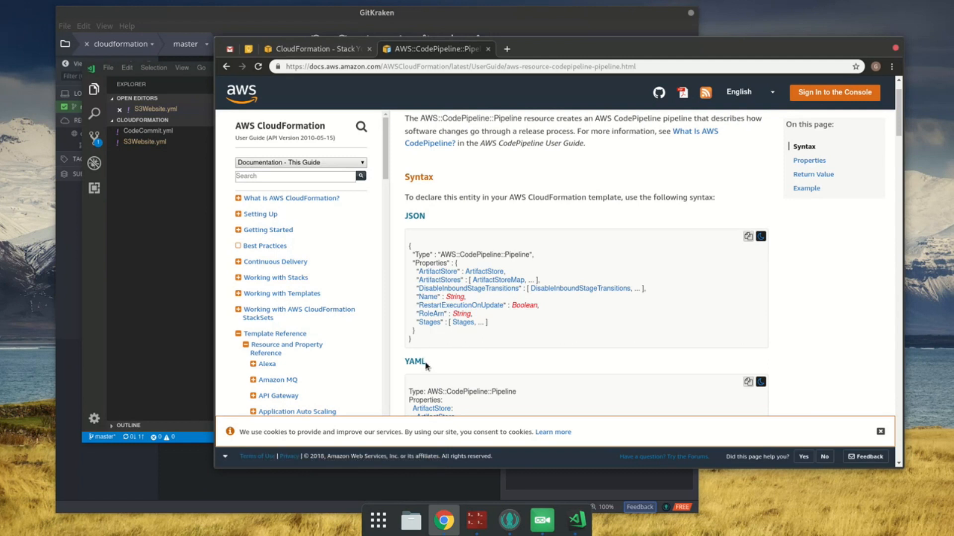
{"action": "scroll", "coordinate": [596, 211], "scroll_direction": "down", "scroll_amount": 3}
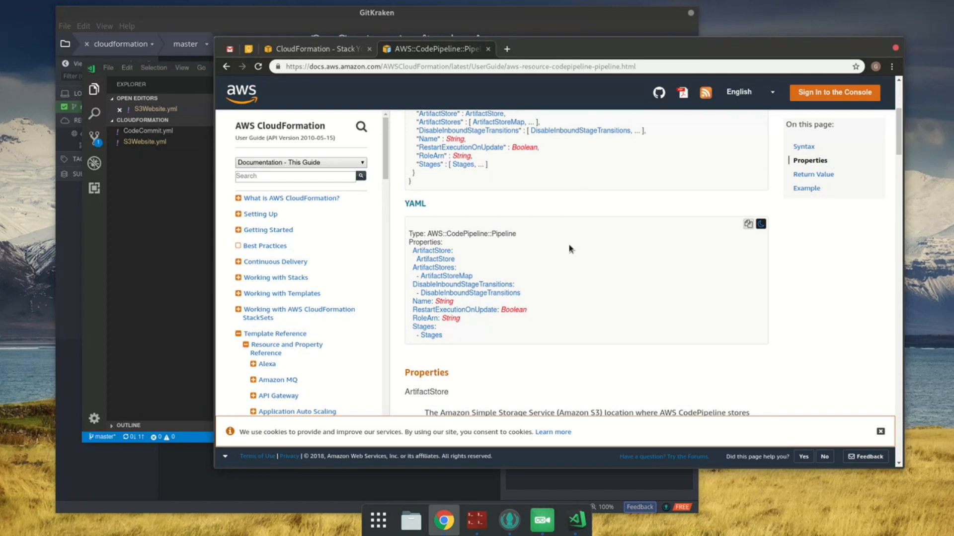
Step: Copy the documentation's YAML syntax and paste it under a new CodePipeline resource in S3Website.yml, with the sidebar hidden
{"action": "left_click", "coordinate": [747, 223]}
{"action": "left_click", "coordinate": [162, 356]}
{"action": "left_click", "coordinate": [385, 196]}
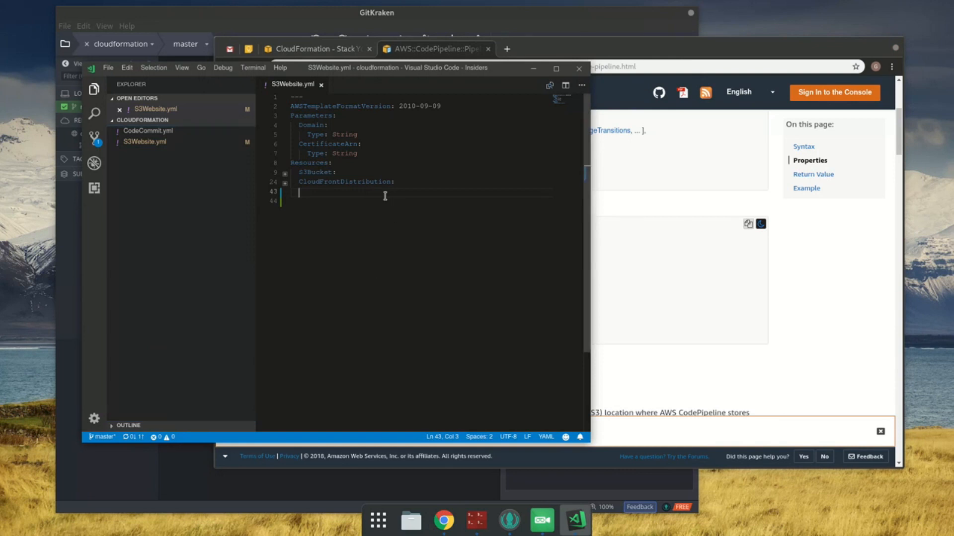
{"action": "type", "text": "CodePipe"}
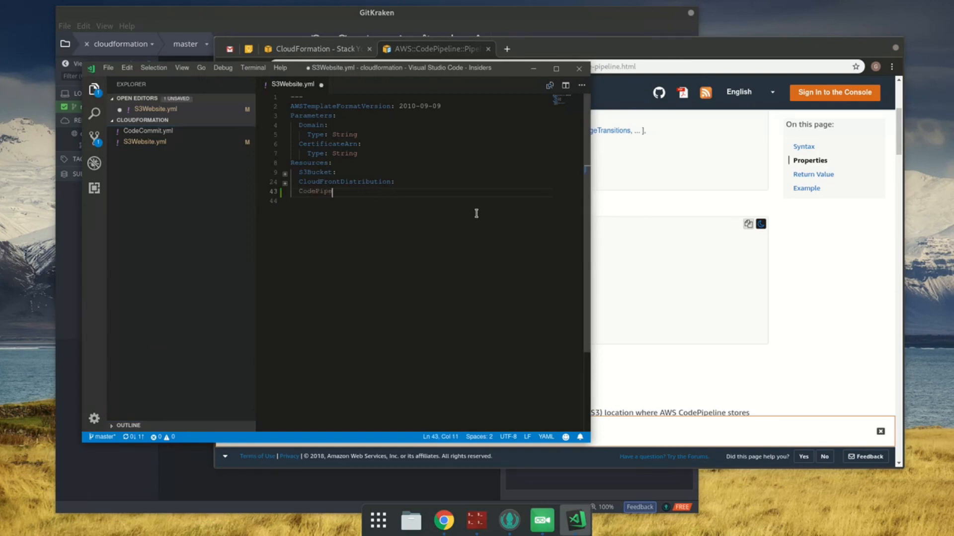
{"action": "type", "text": "line:"}
{"action": "key", "text": "Return"}
{"action": "key", "text": "ctrl+v"}
{"action": "key", "text": "ctrl+b"}
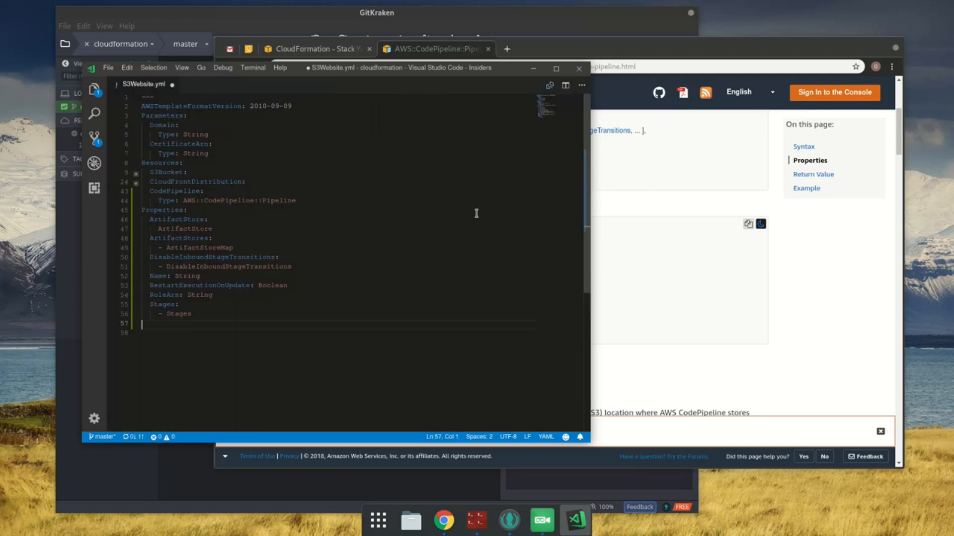
Step: Indent the pasted Properties block two levels so it aligns with Type under the CodePipeline resource
{"action": "left_click", "coordinate": [170, 210], "text": "shift"}
{"action": "key", "text": "Tab"}
{"action": "key", "text": "Tab"}
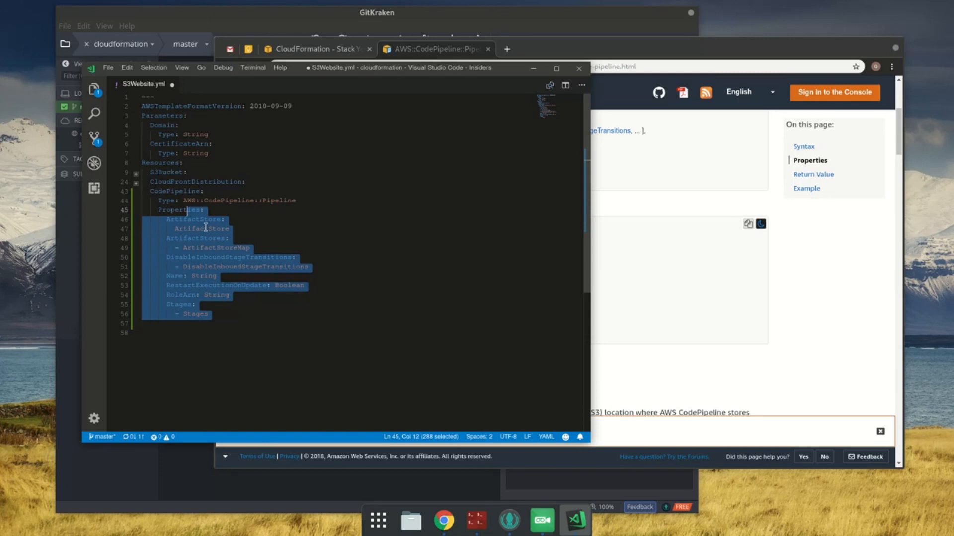
{"action": "left_click", "coordinate": [315, 353]}
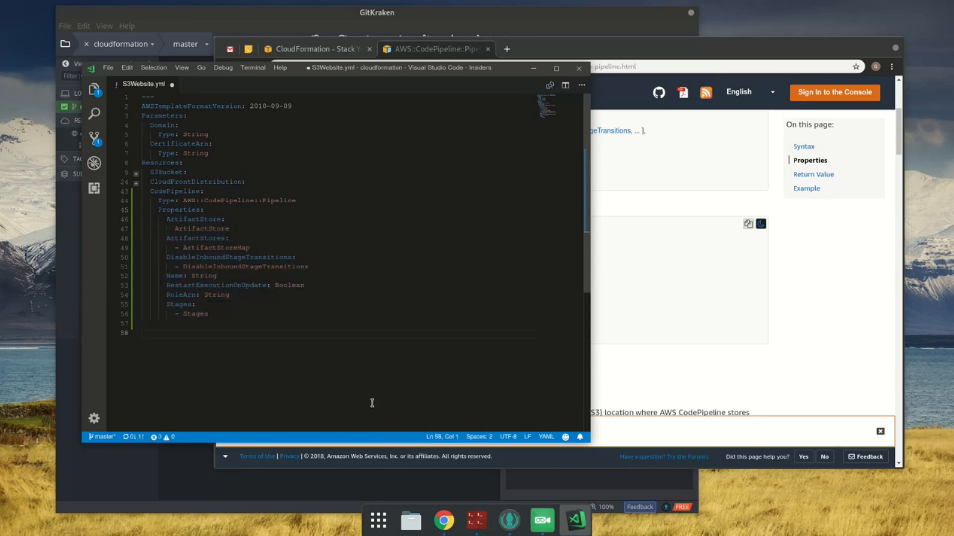
Step: Rename the CodePipeline resource to Pipeline and save S3Website.yml
{"action": "double_click", "coordinate": [194, 195]}
{"action": "type", "text": "Fipeline"}
{"action": "scroll", "coordinate": [356, 195], "scroll_direction": "down", "scroll_amount": 1}
{"action": "key", "text": "ctrl+s"}
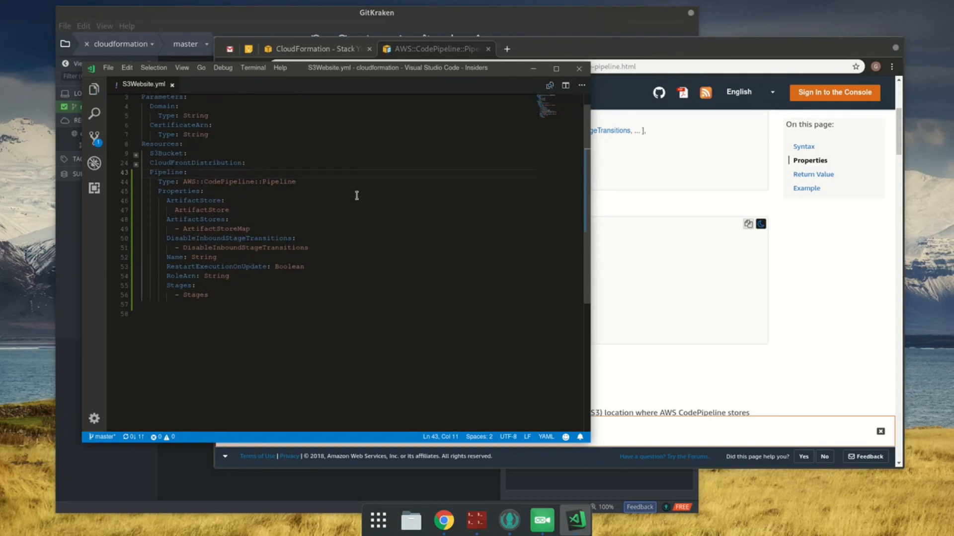
Step: Check the ArtifactStore property in the documentation, then delete the whole Pipeline resource from S3Website.yml and save the file
{"action": "left_click", "coordinate": [722, 243]}
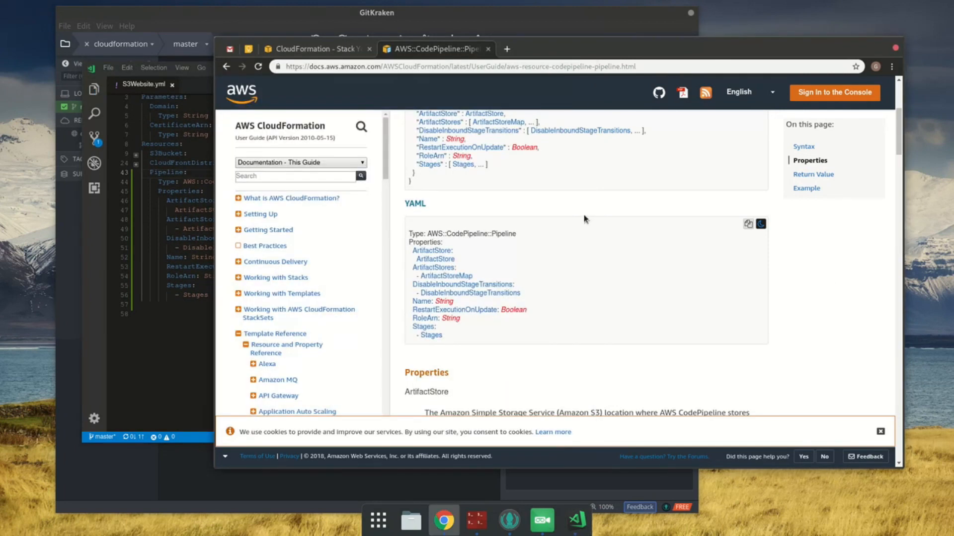
{"action": "scroll", "coordinate": [580, 230], "scroll_direction": "down", "scroll_amount": 3}
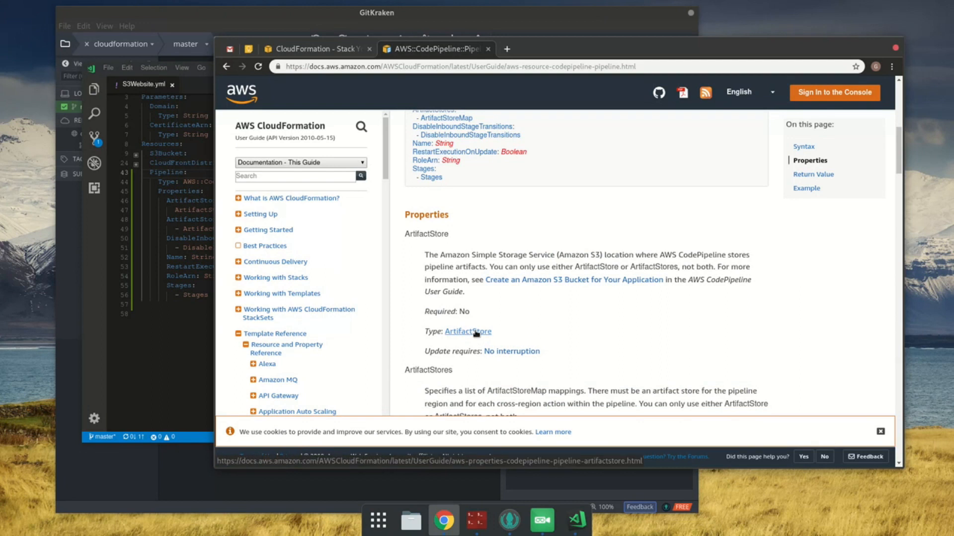
{"action": "left_click", "coordinate": [154, 324]}
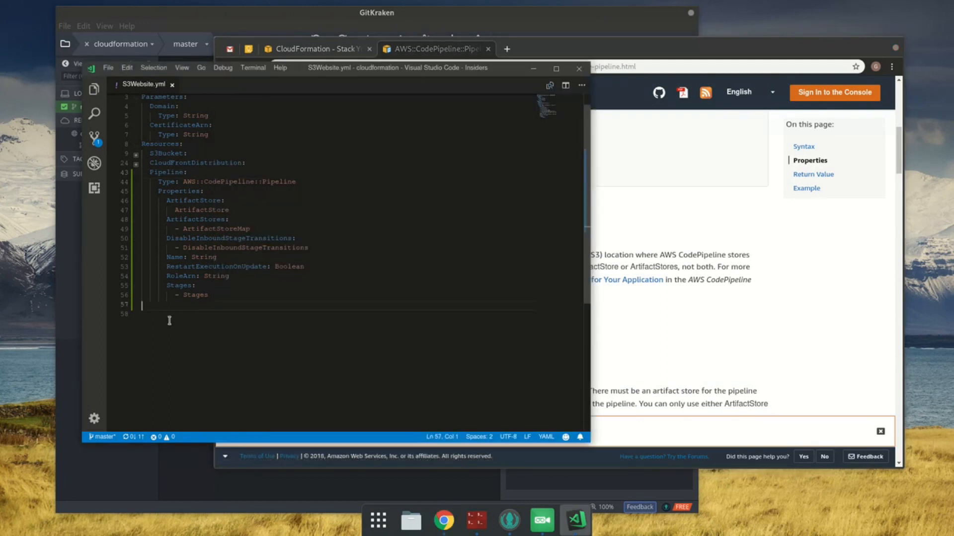
{"action": "left_click", "coordinate": [150, 174], "text": "shift"}
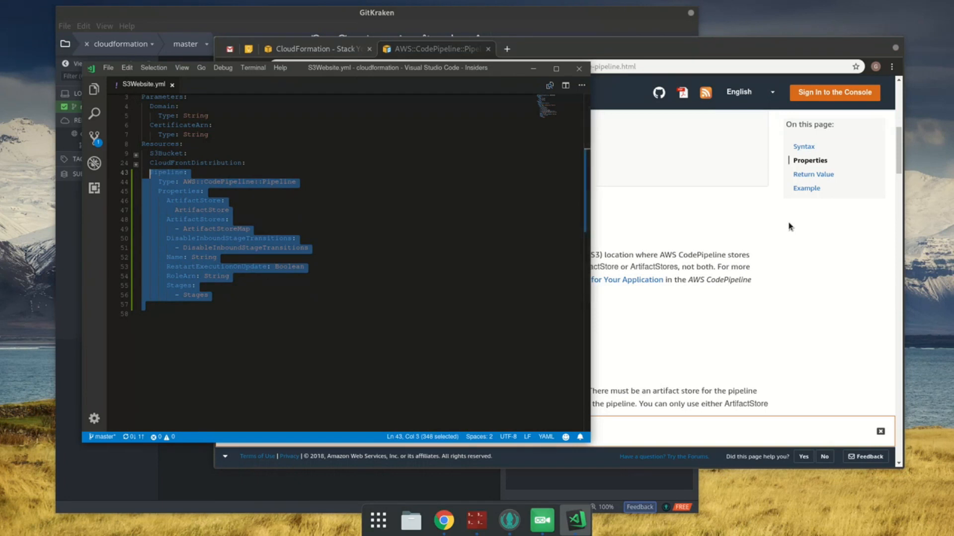
{"action": "key", "text": "BackSpace"}
{"action": "key", "text": "ctrl+s"}
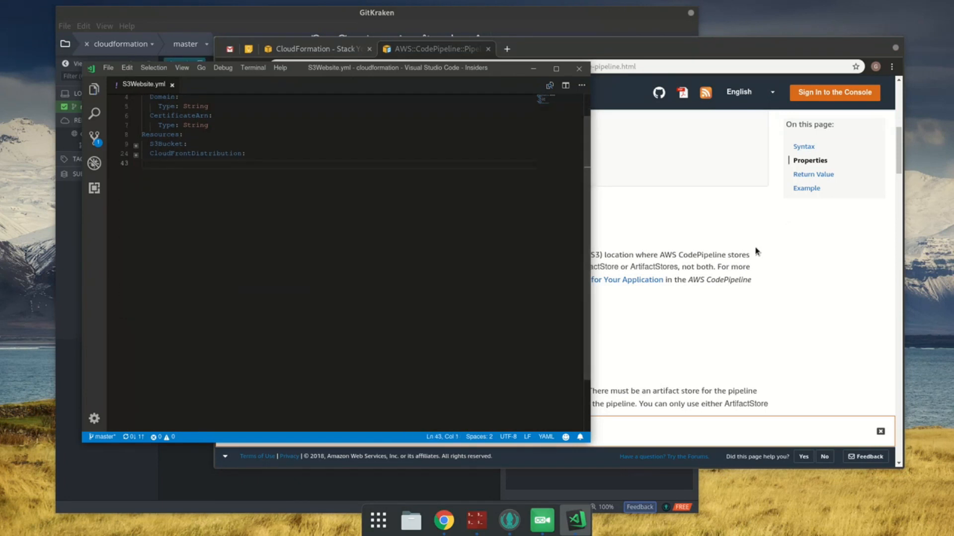
Step: Show the cloudformation project's file explorer again and focus its empty area with no file selected
{"action": "scroll", "coordinate": [105, 97], "scroll_direction": "down", "scroll_amount": 1}
{"action": "left_click", "coordinate": [96, 90]}
{"action": "left_click", "coordinate": [198, 234]}
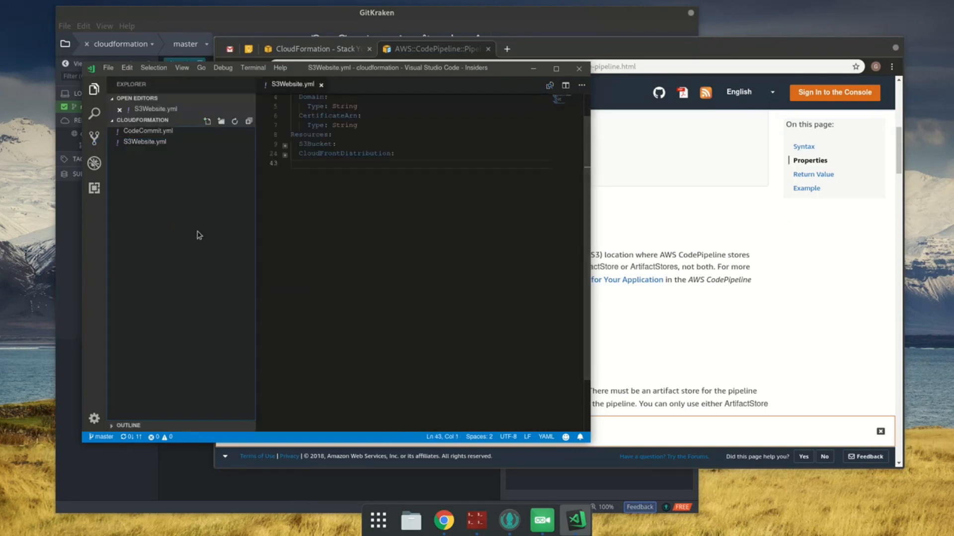
Step: Create a new file named S3WebisteCodePipeline.yml in the cloudformation project
{"action": "left_click", "coordinate": [205, 122]}
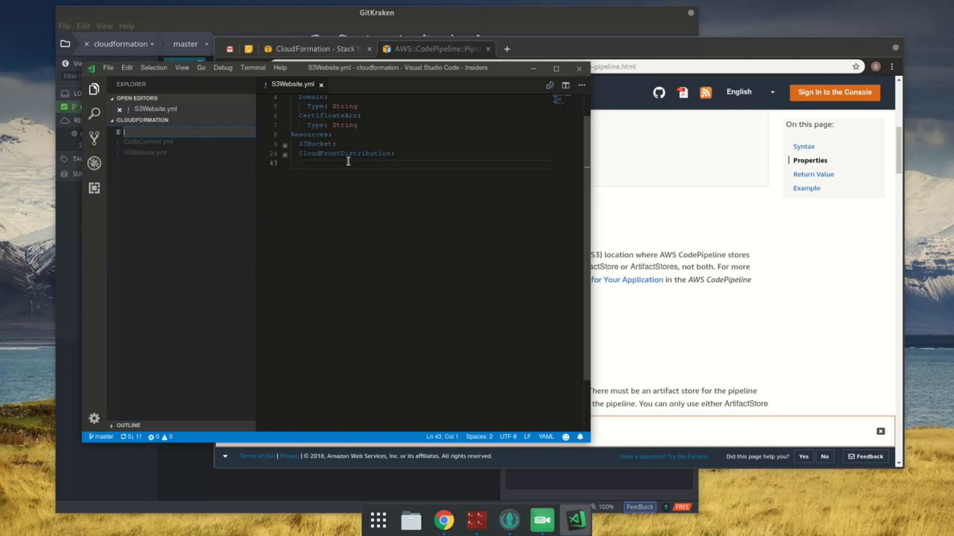
{"action": "key", "text": "Return"}
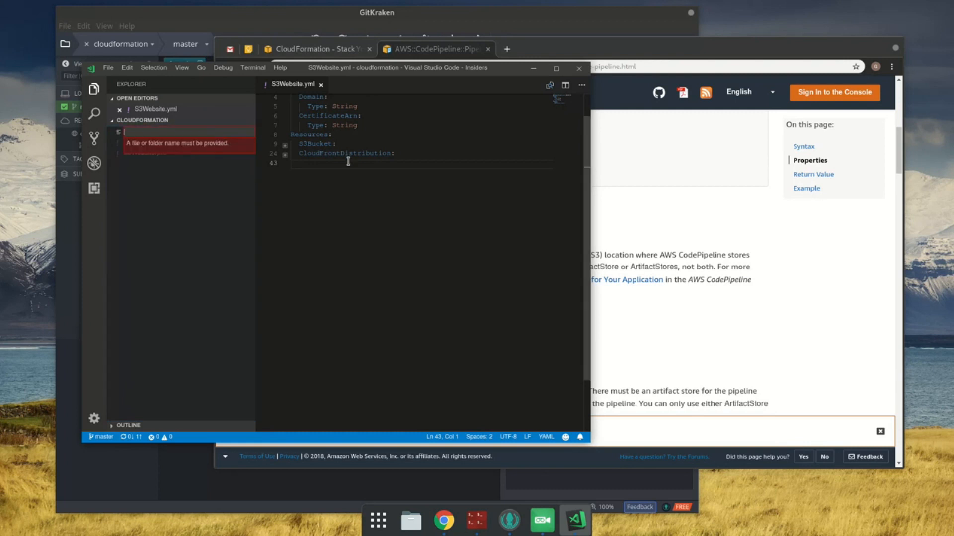
{"action": "type", "text": "S3WebisteCode"}
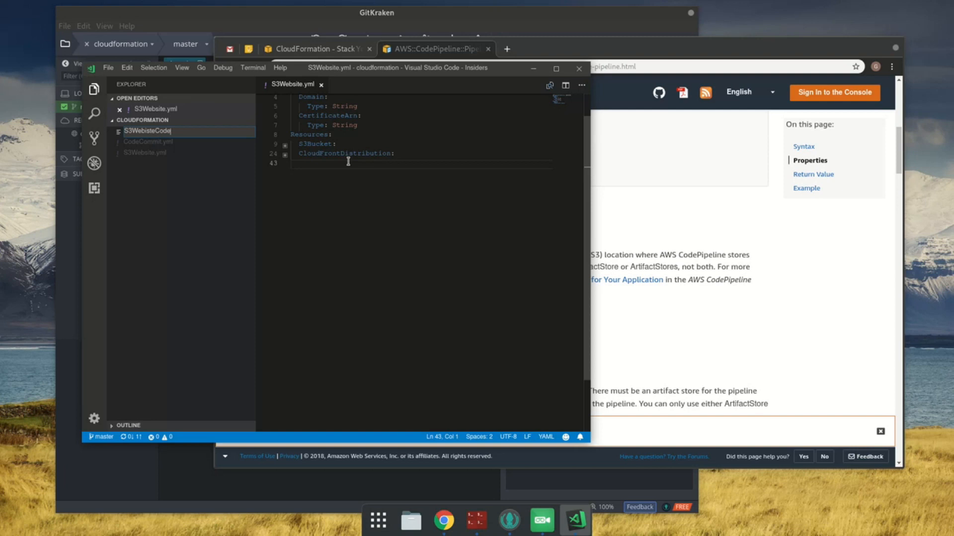
{"action": "type", "text": "Pipeline.yml"}
{"action": "key", "text": "Return"}
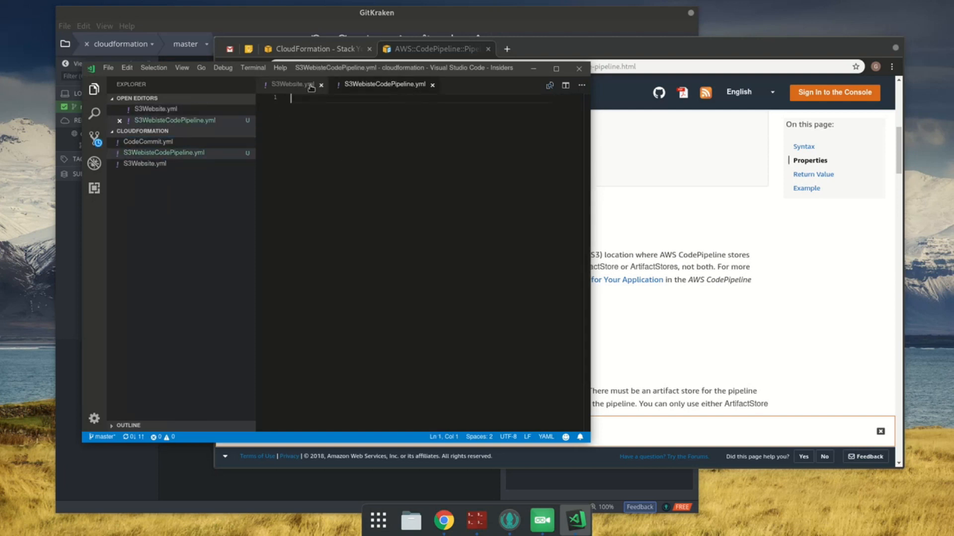
Step: Copy the document start marker and AWSTemplateFormatVersion line from S3Website.yml into S3WebisteCodePipeline.yml, add a line break and save
{"action": "left_click", "coordinate": [309, 85]}
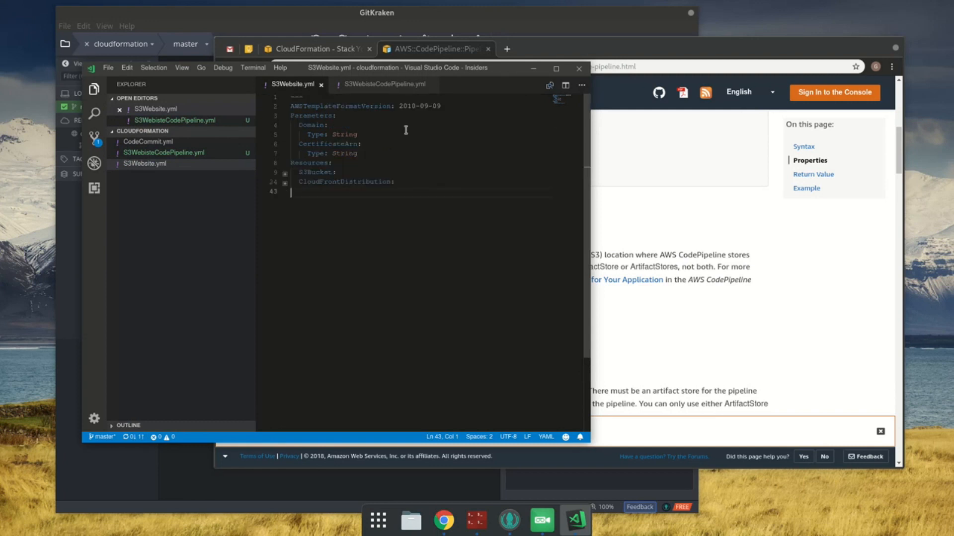
{"action": "left_click_drag", "start_coordinate": [474, 107], "coordinate": [291, 98]}
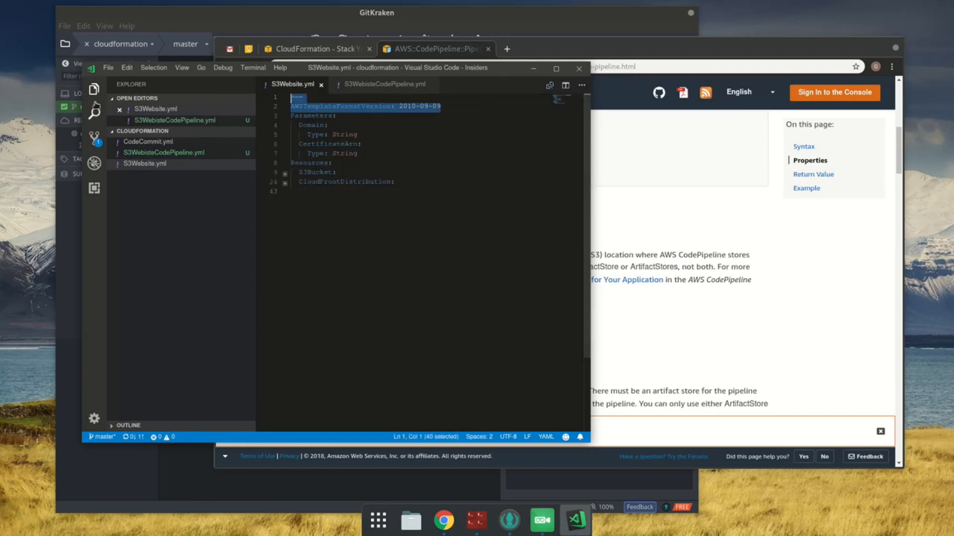
{"action": "key", "text": "ctrl+c"}
{"action": "left_click", "coordinate": [370, 89]}
{"action": "key", "text": "ctrl+v"}
{"action": "key", "text": "Return"}
{"action": "key", "text": "ctrl+s"}
Step: Add a Resources section containing a Pipeline entry below the template version, leaving an empty indented line under it
{"action": "type", "text": "Resource"}
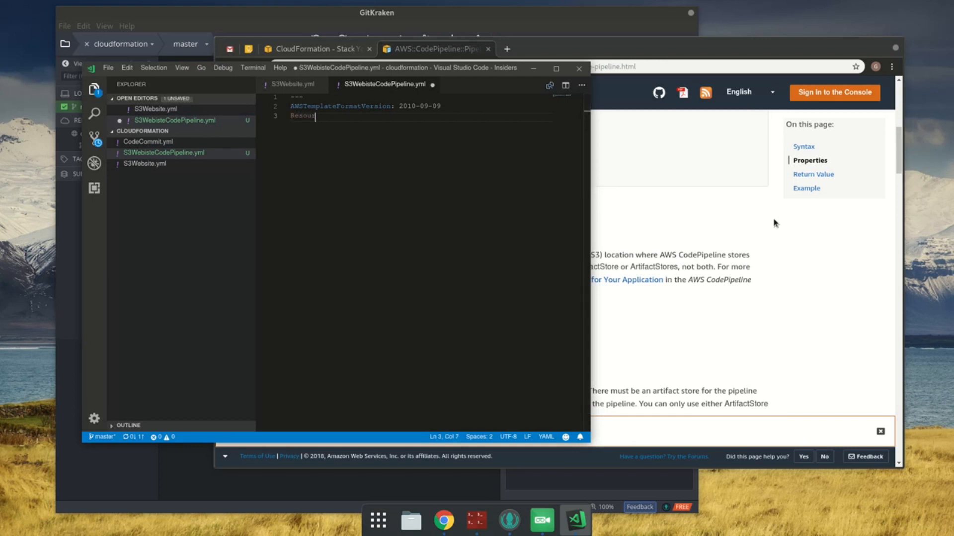
{"action": "key", "text": "shift+Home"}
{"action": "type", "text": "Resources:"}
{"action": "key", "text": "Return"}
{"action": "type", "text": "Pipeline:"}
{"action": "key", "text": "Return"}
{"action": "key", "text": "ctrl+v"}
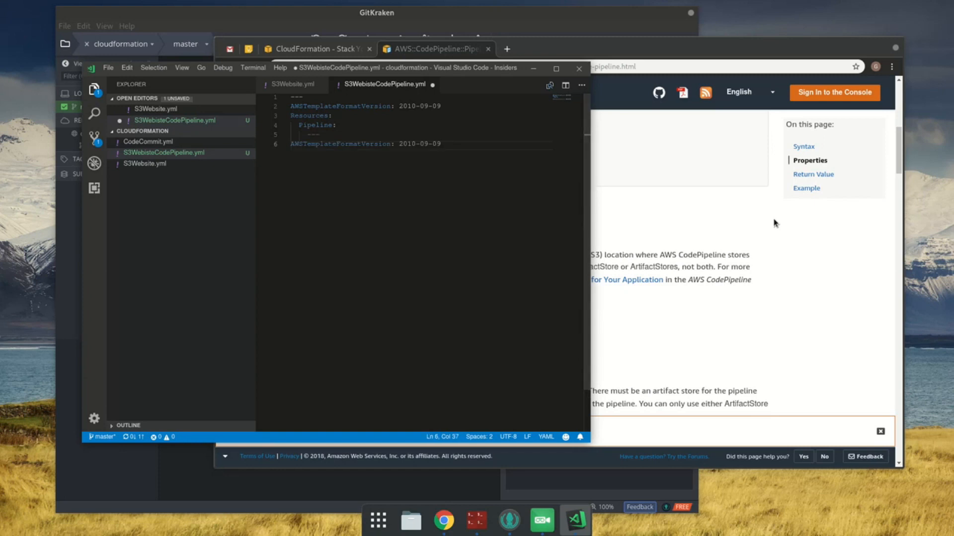
{"action": "key", "text": "ctrl+z"}
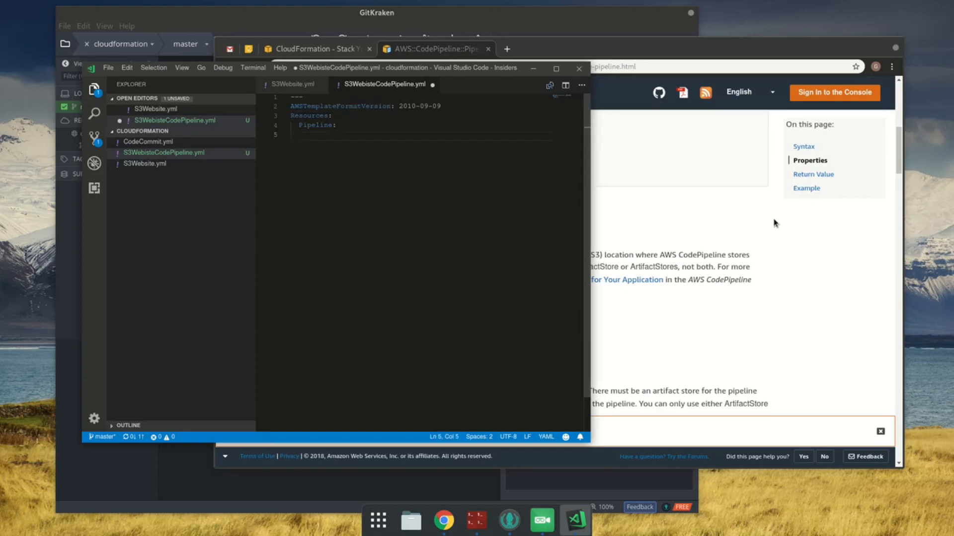
Step: Copy the YAML syntax block from the AWS::CodePipeline::Pipeline documentation and paste it under the Pipeline resource
{"action": "left_click", "coordinate": [775, 223]}
{"action": "scroll", "coordinate": [651, 316], "scroll_direction": "up", "scroll_amount": 3}
{"action": "scroll", "coordinate": [683, 248], "scroll_direction": "up", "scroll_amount": 2}
{"action": "left_click", "coordinate": [181, 192]}
{"action": "key", "text": "ctrl+v"}
Step: Fold the nested properties, indent the pasted Properties block two levels to align with Type, and save the file
{"action": "left_click", "coordinate": [285, 145]}
{"action": "left_click", "coordinate": [294, 146], "text": "shift"}
{"action": "left_click", "coordinate": [286, 146]}
{"action": "key", "text": "Tab"}
{"action": "key", "text": "Tab"}
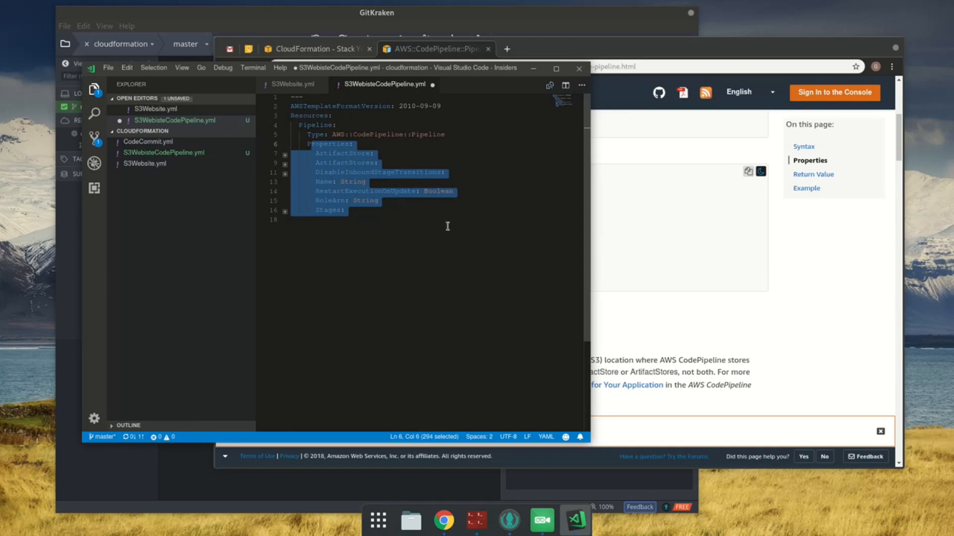
{"action": "key", "text": "ctrl+End"}
{"action": "key", "text": "ctrl+s"}
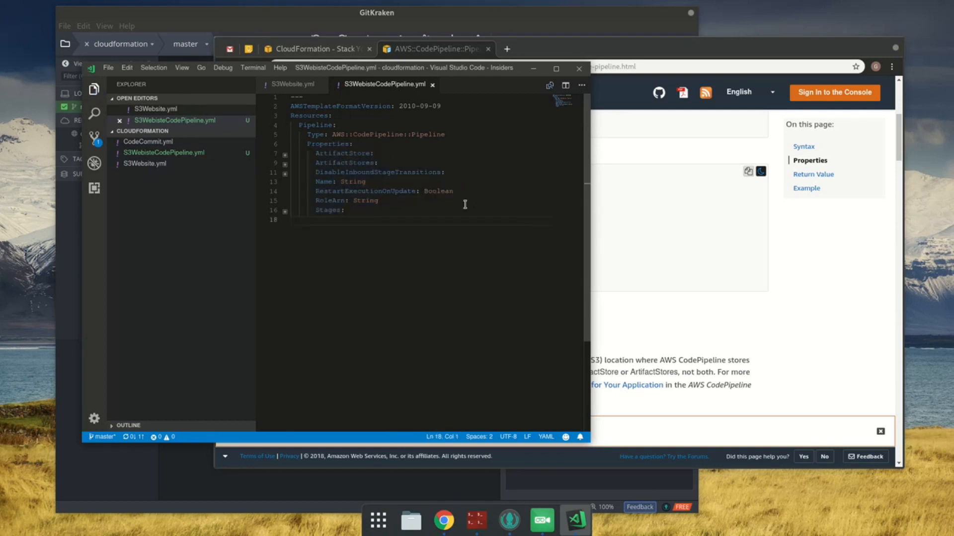
Step: Unfold ArtifactStore, ArtifactStores, DisableInboundStageTransitions and Stages, and compare the Pipeline properties with the documentation's syntax
{"action": "left_click", "coordinate": [285, 154]}
{"action": "left_click", "coordinate": [286, 174]}
{"action": "left_click", "coordinate": [285, 193]}
{"action": "left_click", "coordinate": [701, 236]}
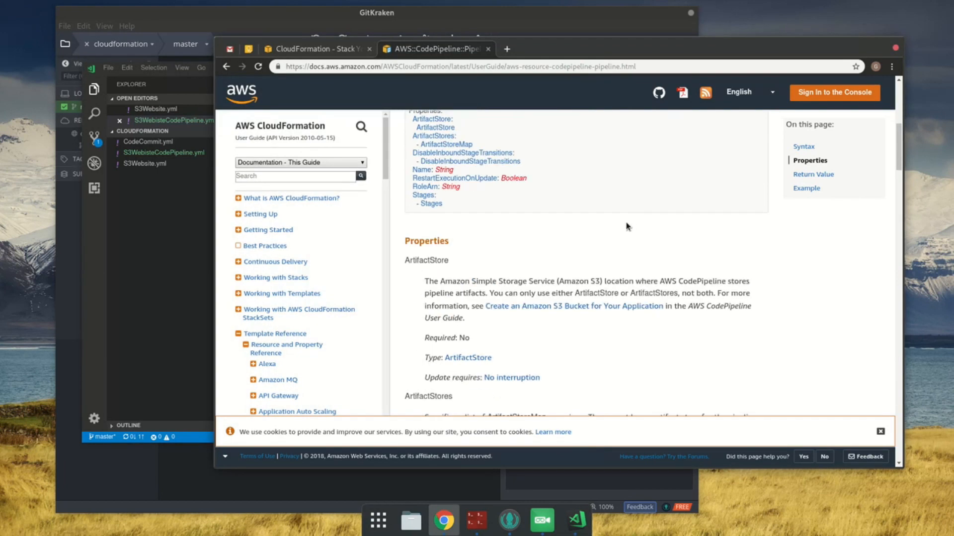
{"action": "left_click", "coordinate": [119, 230]}
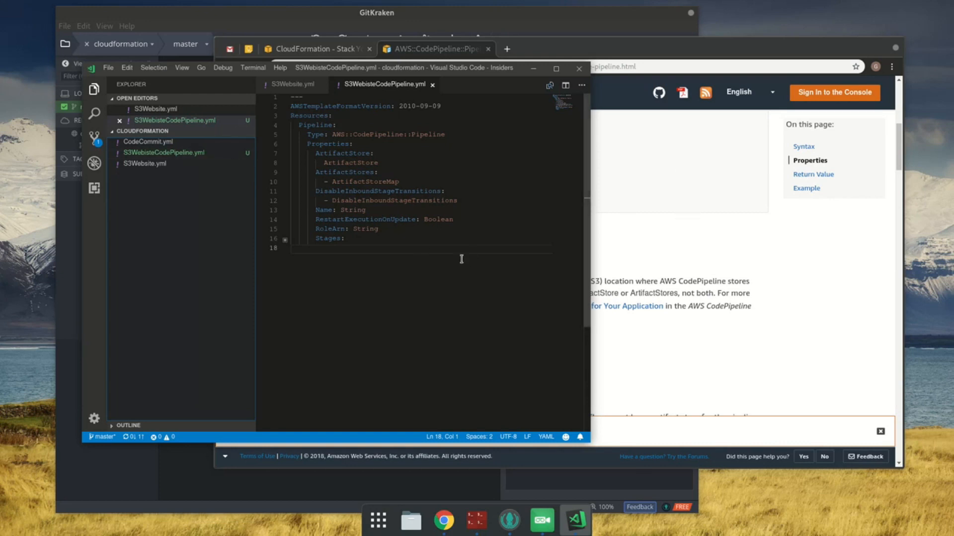
{"action": "left_click", "coordinate": [414, 117]}
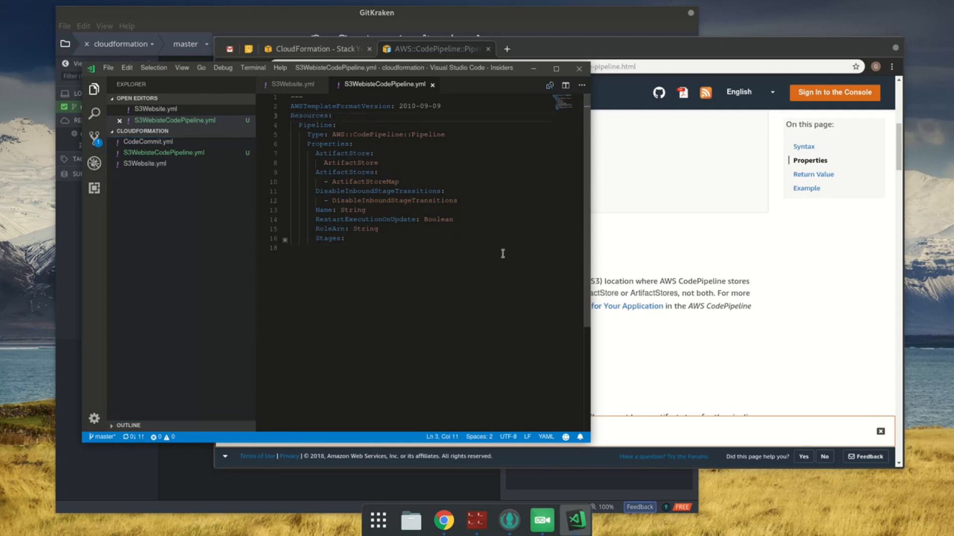
{"action": "left_click", "coordinate": [524, 280]}
{"action": "left_click", "coordinate": [285, 241]}
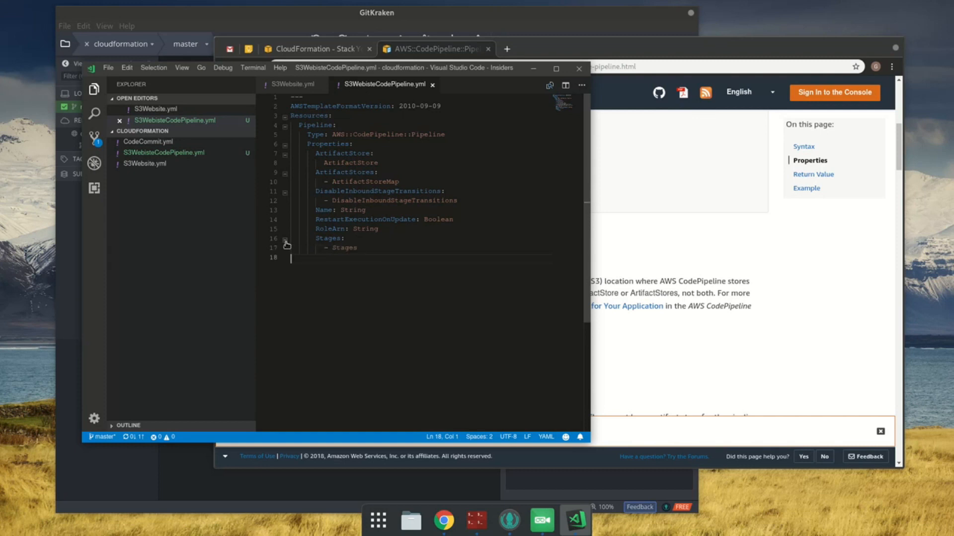
Step: Review the parameters and resources in S3Website.yml, and return to S3WebisteCodePipeline.yml
{"action": "left_click", "coordinate": [287, 85]}
{"action": "left_click", "coordinate": [393, 259]}
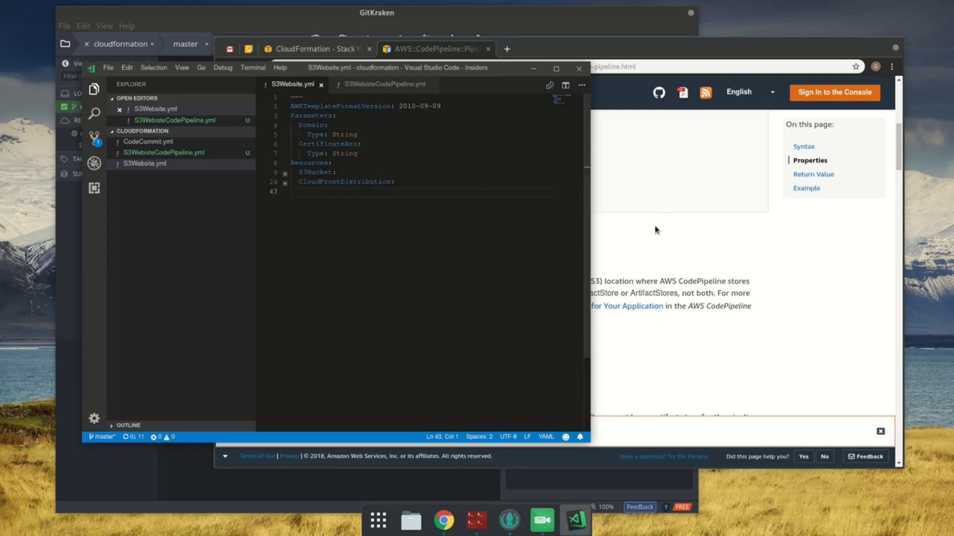
{"action": "left_click", "coordinate": [395, 85]}
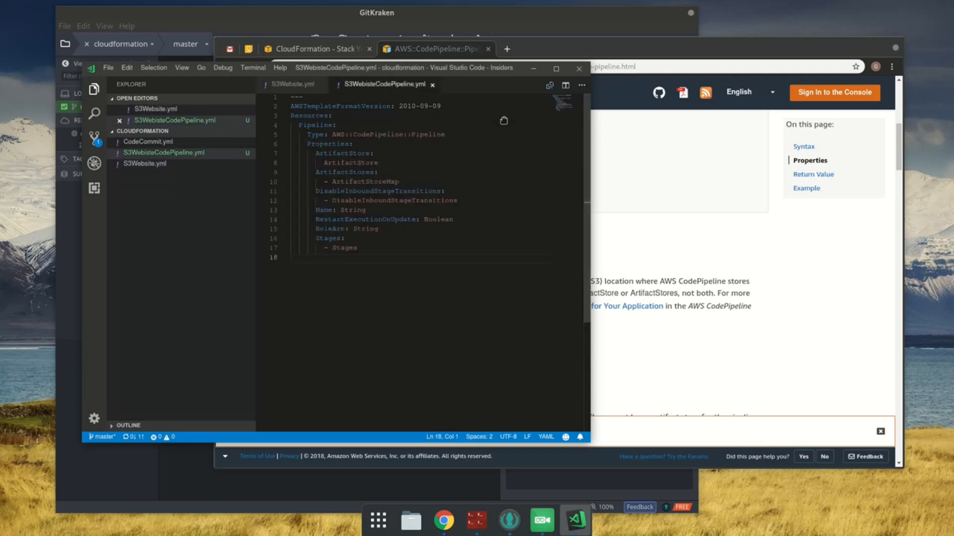
Step: Read the ArtifactStore property's description in the documentation, check its type page in a separate tab, and close that tab
{"action": "left_click", "coordinate": [655, 169]}
{"action": "scroll", "coordinate": [483, 271], "scroll_direction": "down", "scroll_amount": 1}
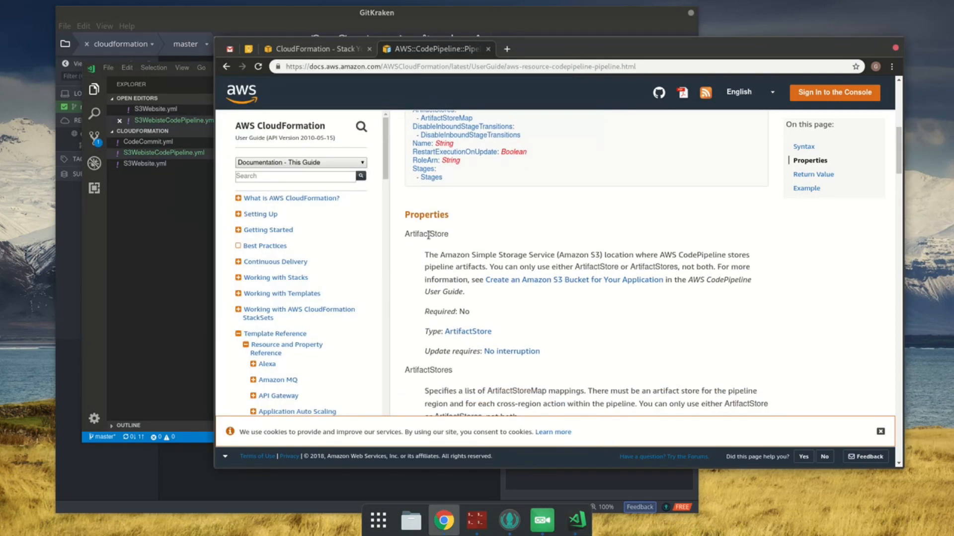
{"action": "double_click", "coordinate": [427, 233]}
{"action": "left_click_drag", "start_coordinate": [583, 268], "coordinate": [764, 277]}
{"action": "left_click", "coordinate": [764, 276]}
{"action": "middle_click", "coordinate": [480, 333]}
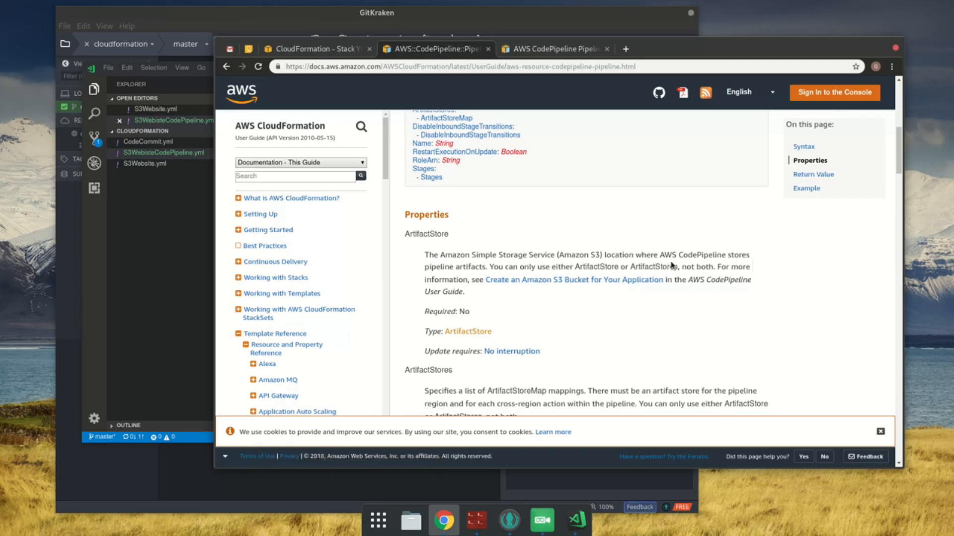
{"action": "left_click", "coordinate": [551, 49]}
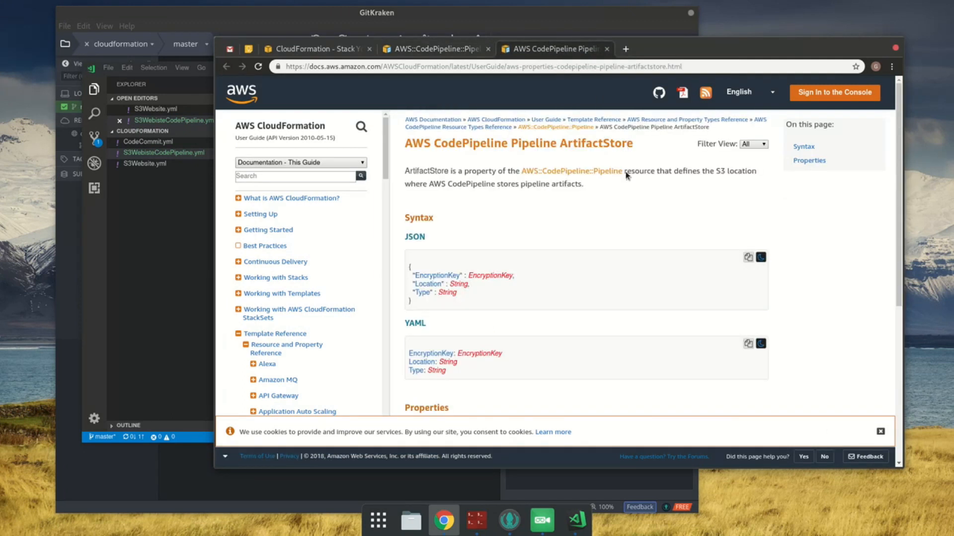
{"action": "left_click", "coordinate": [423, 49]}
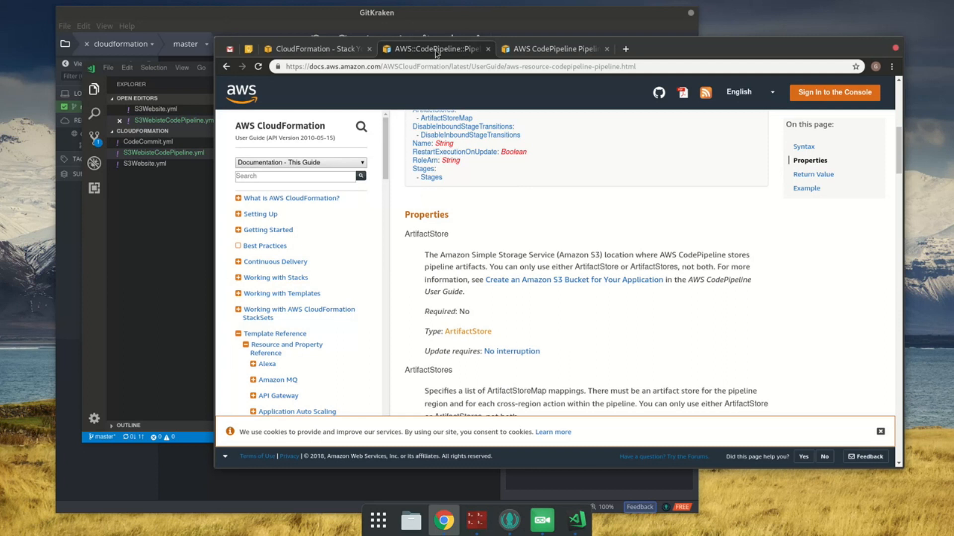
{"action": "middle_click", "coordinate": [522, 49]}
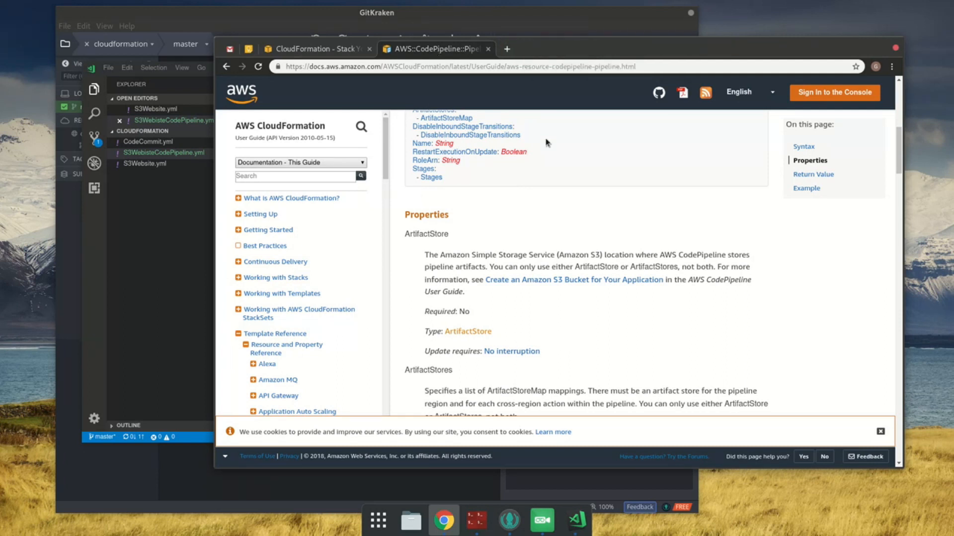
Step: Check whether ArtifactStores is required, view the DisableInboundStageTransitions type page in a separate tab, and close that tab
{"action": "scroll", "coordinate": [548, 161], "scroll_direction": "down", "scroll_amount": 1}
{"action": "scroll", "coordinate": [548, 162], "scroll_direction": "down", "scroll_amount": 3}
{"action": "left_click_drag", "start_coordinate": [458, 279], "coordinate": [626, 286]}
{"action": "scroll", "coordinate": [616, 286], "scroll_direction": "down", "scroll_amount": 1}
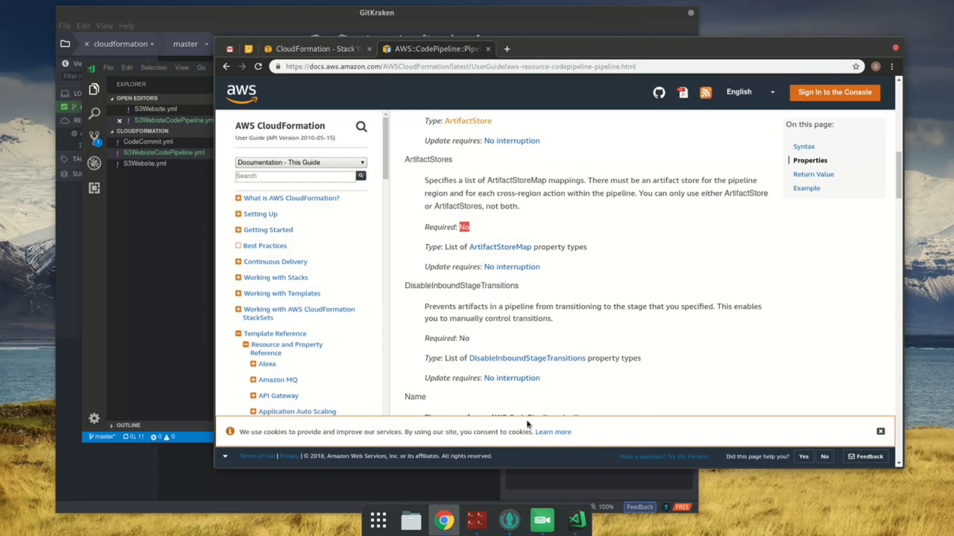
{"action": "middle_click", "coordinate": [553, 360]}
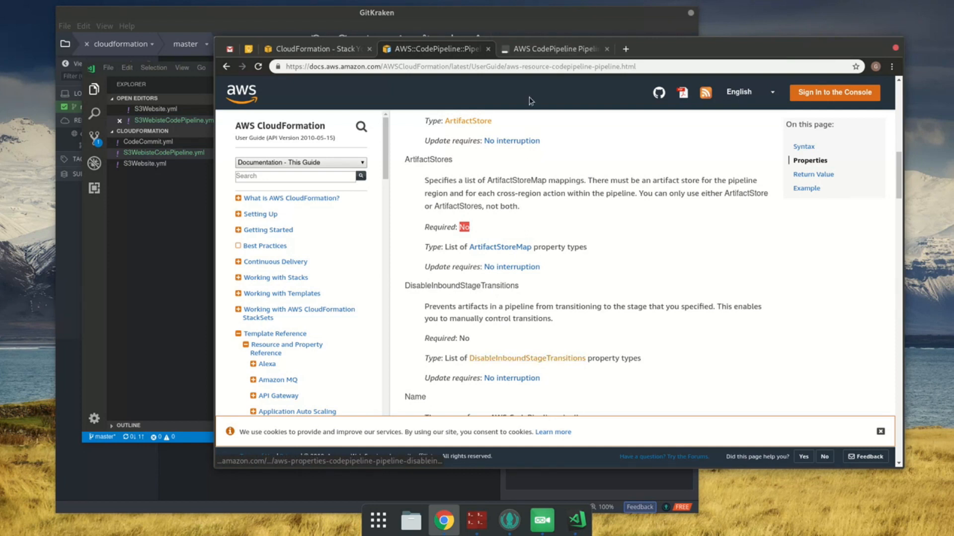
{"action": "left_click", "coordinate": [554, 49]}
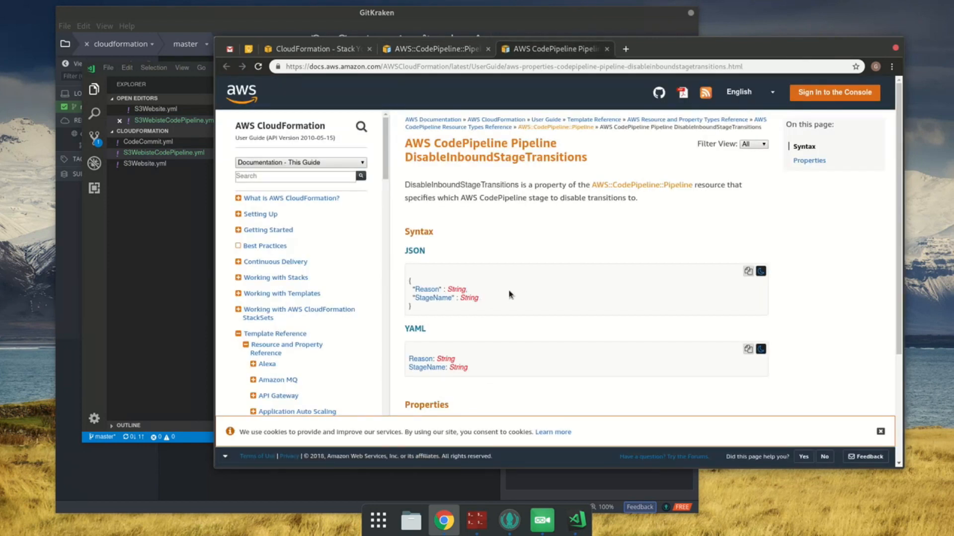
{"action": "middle_click", "coordinate": [535, 53]}
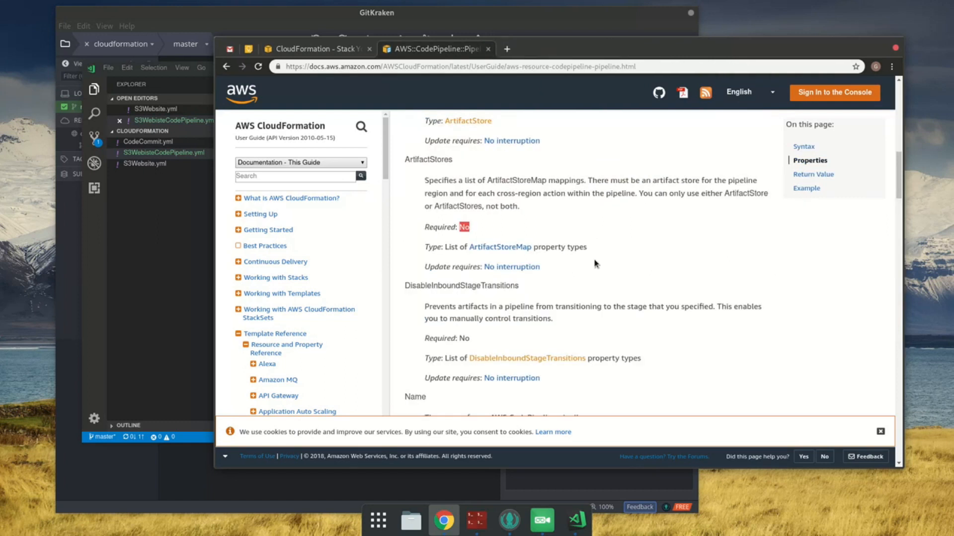
Step: Read the DisableInboundStageTransitions, Name and RestartExecutionOnUpdate property descriptions in the Pipeline documentation
{"action": "double_click", "coordinate": [498, 285]}
{"action": "scroll", "coordinate": [543, 296], "scroll_direction": "down", "scroll_amount": 2}
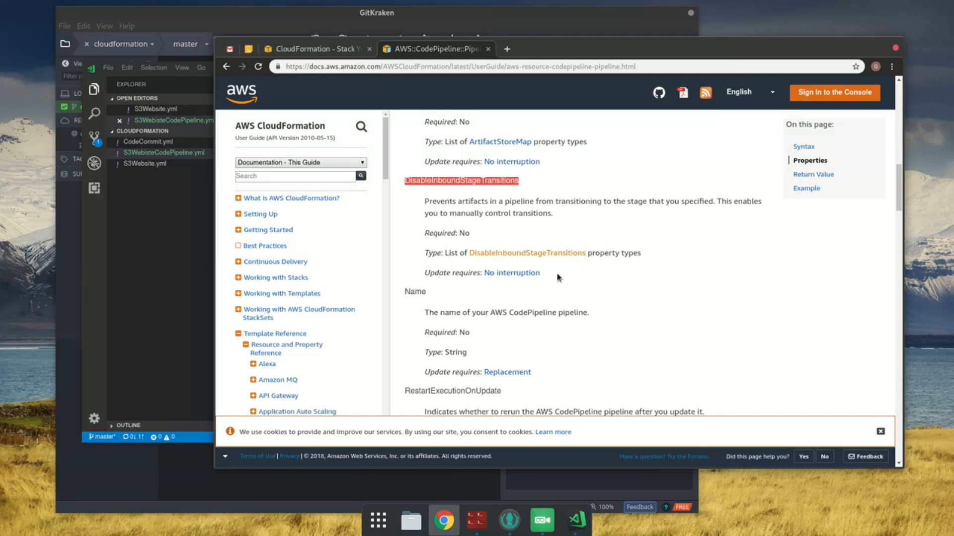
{"action": "scroll", "coordinate": [473, 309], "scroll_direction": "down", "scroll_amount": 1}
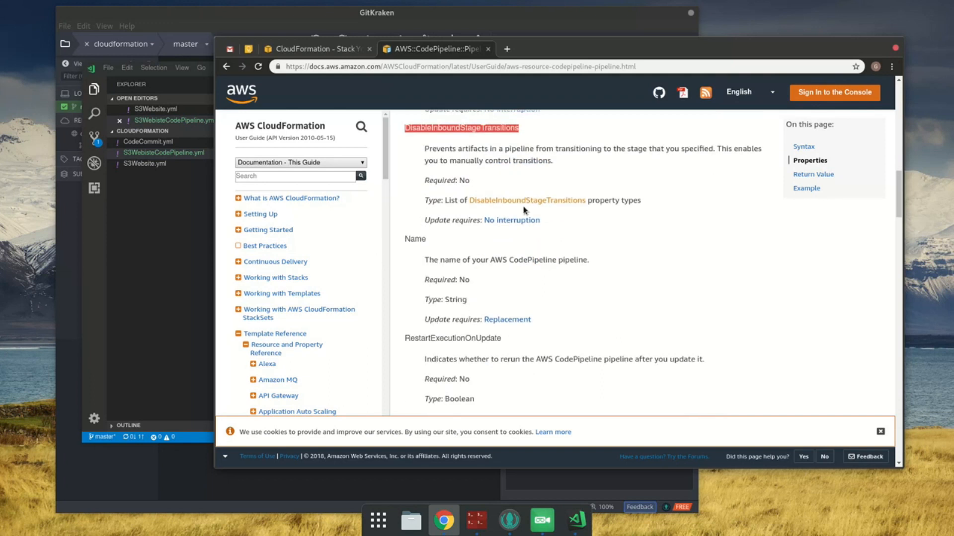
{"action": "left_click_drag", "start_coordinate": [450, 160], "coordinate": [560, 161]}
{"action": "left_click", "coordinate": [695, 260]}
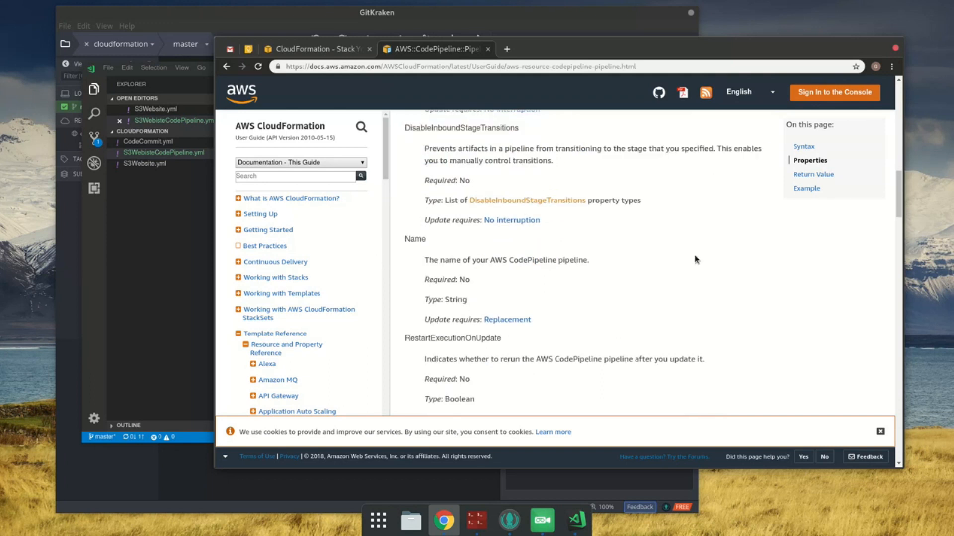
{"action": "double_click", "coordinate": [413, 240]}
{"action": "scroll", "coordinate": [463, 297], "scroll_direction": "down", "scroll_amount": 1}
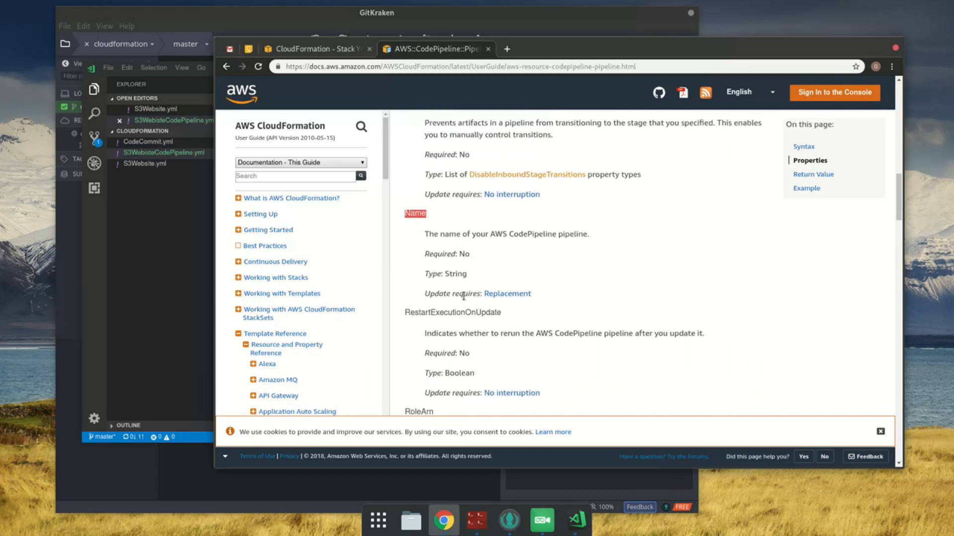
{"action": "scroll", "coordinate": [463, 296], "scroll_direction": "down", "scroll_amount": 2}
{"action": "left_click", "coordinate": [454, 257]}
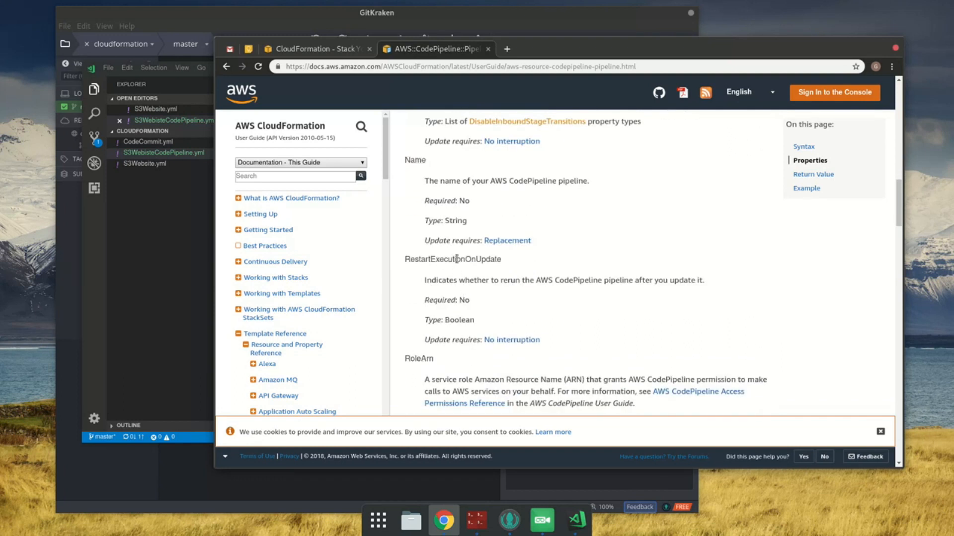
{"action": "double_click", "coordinate": [414, 160]}
{"action": "double_click", "coordinate": [477, 259]}
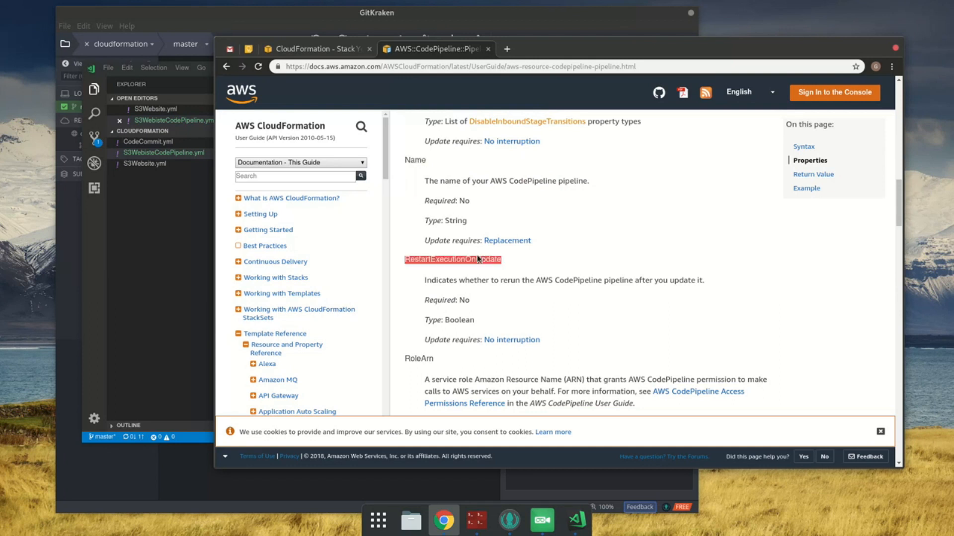
Step: Delete the ArtifactStore, ArtifactStores and DisableInboundStageTransitions properties with their values from the Pipeline resource and save the file
{"action": "left_click", "coordinate": [205, 222]}
{"action": "left_click", "coordinate": [332, 153]}
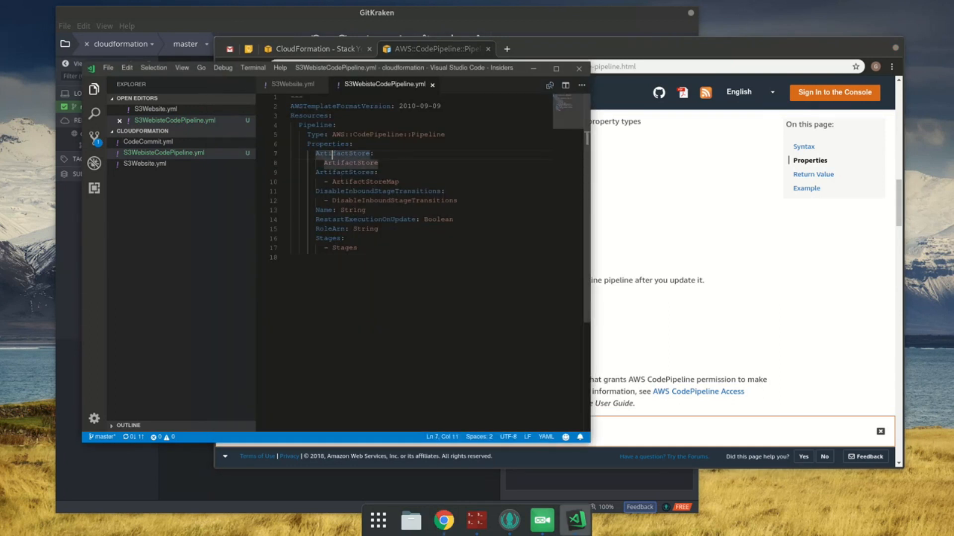
{"action": "key", "text": "Home"}
{"action": "key", "text": "shift+Down"}
{"action": "key", "text": "shift+Down"}
{"action": "key", "text": "shift+Down"}
{"action": "key", "text": "shift+Down"}
{"action": "key", "text": "shift+Down"}
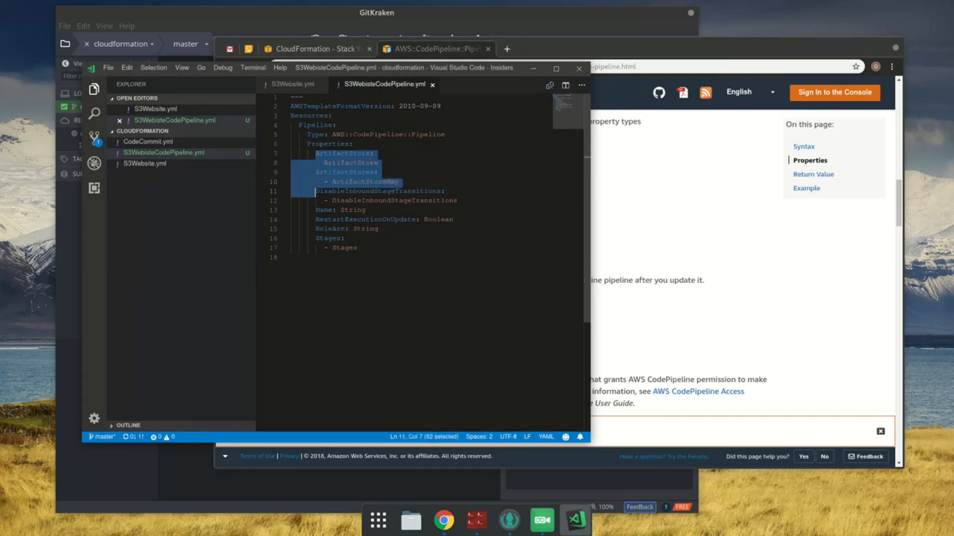
{"action": "key", "text": "shift+End"}
{"action": "key", "text": "BackSpace"}
{"action": "key", "text": "BackSpace"}
{"action": "key", "text": "BackSpace"}
{"action": "key", "text": "BackSpace"}
{"action": "key", "text": "ctrl+End"}
{"action": "key", "text": "ctrl+s"}
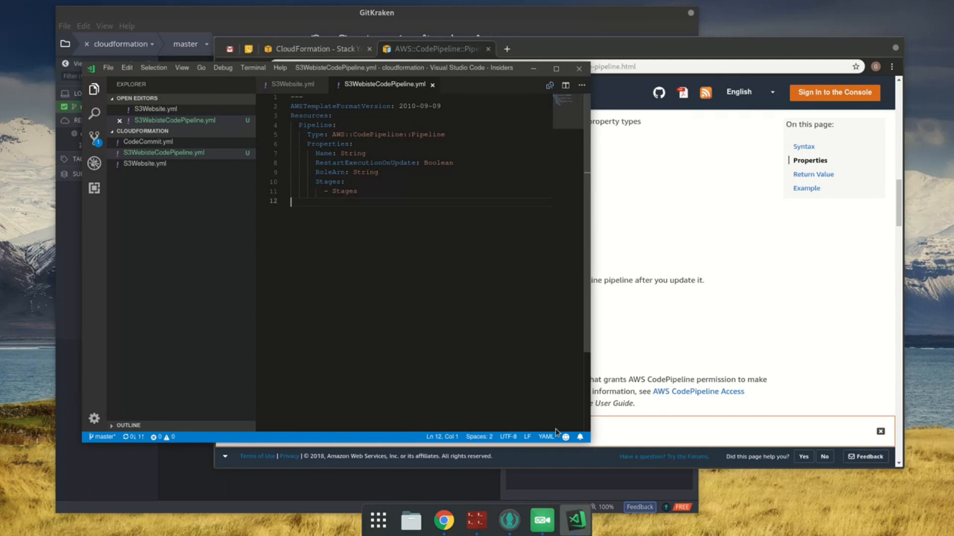
Step: Check RestartExecutionOnUpdate in the Pipeline documentation, set that property to false in the Pipeline resource, and save the file
{"action": "left_click", "coordinate": [706, 265]}
{"action": "scroll", "coordinate": [586, 287], "scroll_direction": "down", "scroll_amount": 2}
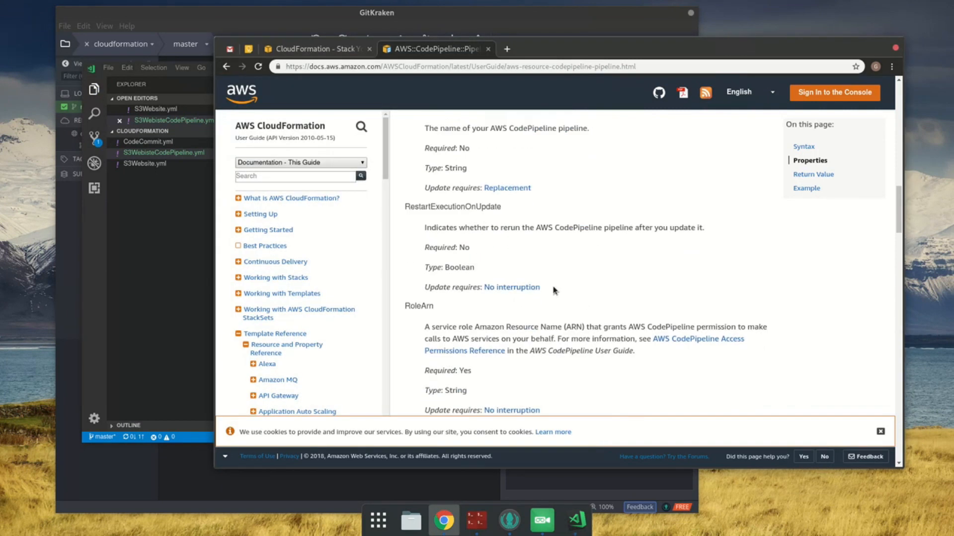
{"action": "double_click", "coordinate": [462, 206]}
{"action": "left_click", "coordinate": [199, 268]}
{"action": "left_click", "coordinate": [368, 172]}
{"action": "key", "text": "Up"}
{"action": "key", "text": "End"}
{"action": "key", "text": "shift+Left"}
{"action": "key", "text": "shift+Left"}
{"action": "key", "text": "shift+Left"}
{"action": "key", "text": "shift+Left"}
{"action": "key", "text": "shift+Left"}
{"action": "key", "text": "shift+Left"}
{"action": "key", "text": "shift+Left"}
{"action": "type", "text": "false"}
{"action": "key", "text": "ctrl+s"}
Step: Read the RoleArn property's description in the Pipeline documentation and open its AWS CodePipeline Access Permissions Reference link in a separate tab
{"action": "left_click", "coordinate": [785, 251]}
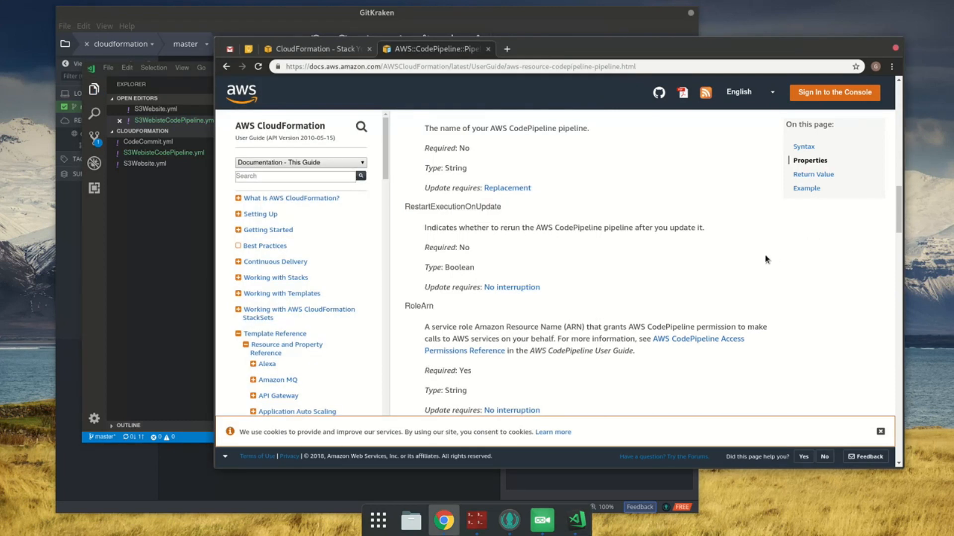
{"action": "scroll", "coordinate": [766, 260], "scroll_direction": "down", "scroll_amount": 2}
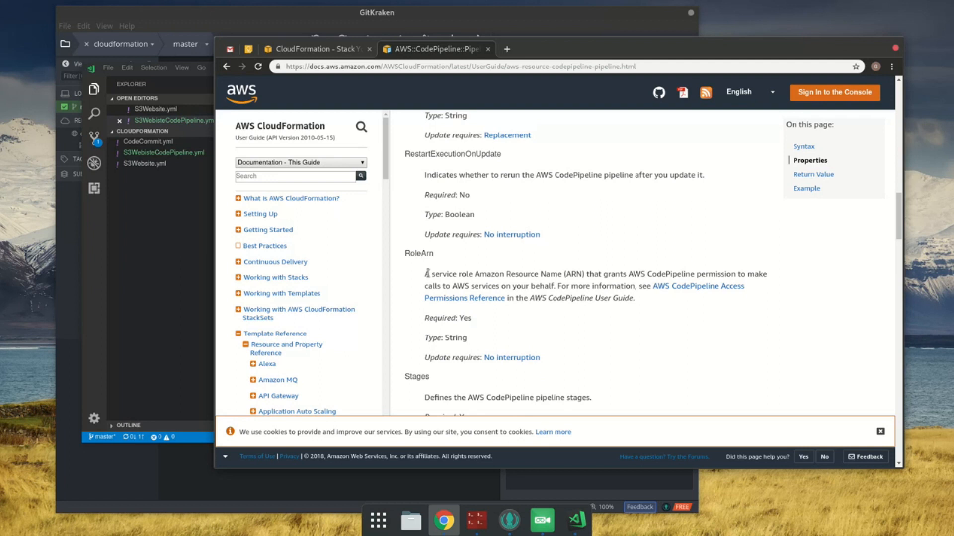
{"action": "left_click_drag", "start_coordinate": [430, 274], "coordinate": [742, 311]}
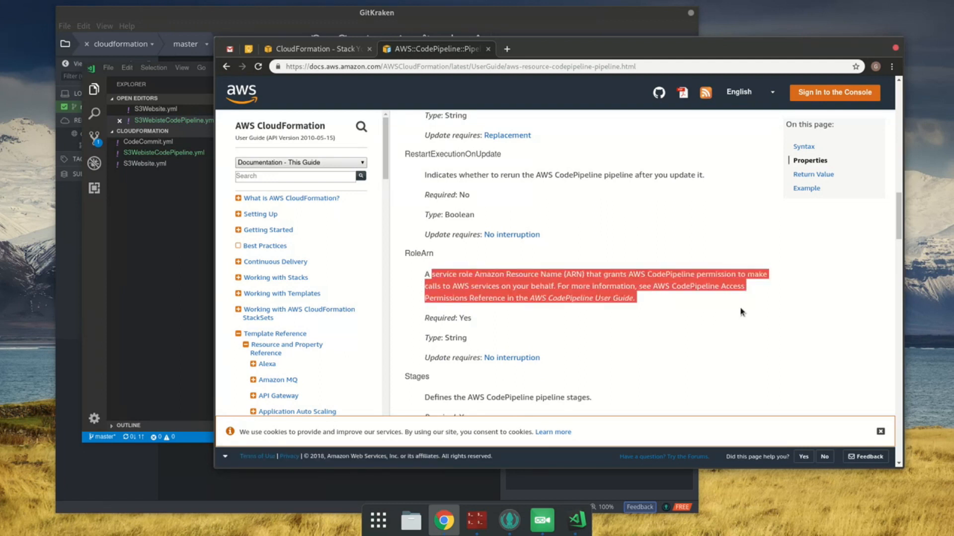
{"action": "left_click", "coordinate": [490, 317]}
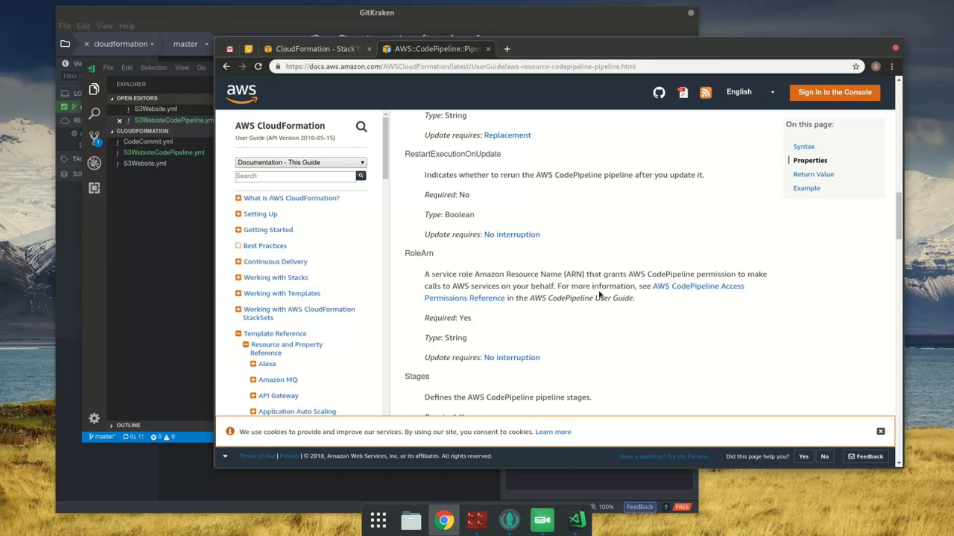
{"action": "middle_click", "coordinate": [734, 287]}
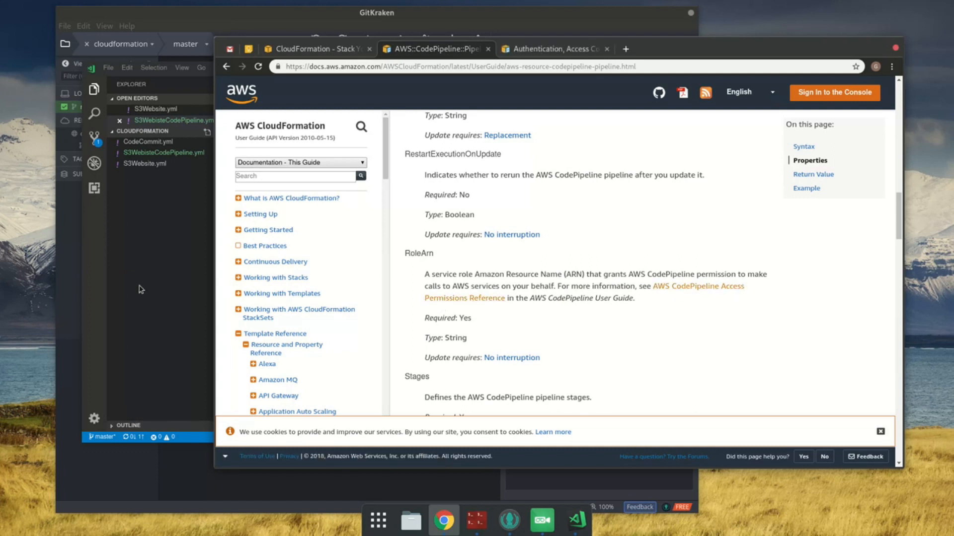
Step: Add a CodePipelineIamRole resource key under Resources, above Pipeline, with an empty line for its definition, and save the file
{"action": "left_click", "coordinate": [120, 282]}
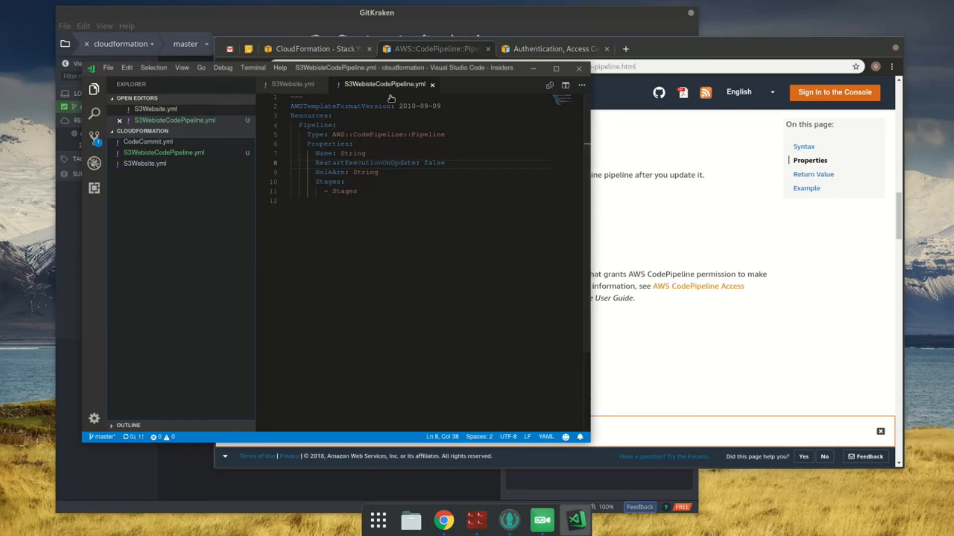
{"action": "left_click", "coordinate": [372, 117]}
{"action": "key", "text": "Return"}
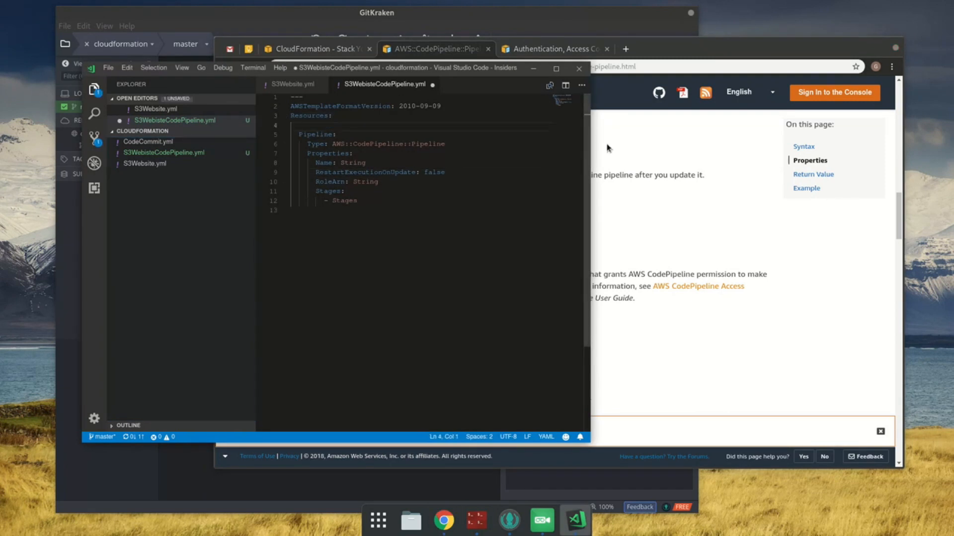
{"action": "key", "text": "ctrl+s"}
{"action": "type", "text": "CodePipe"}
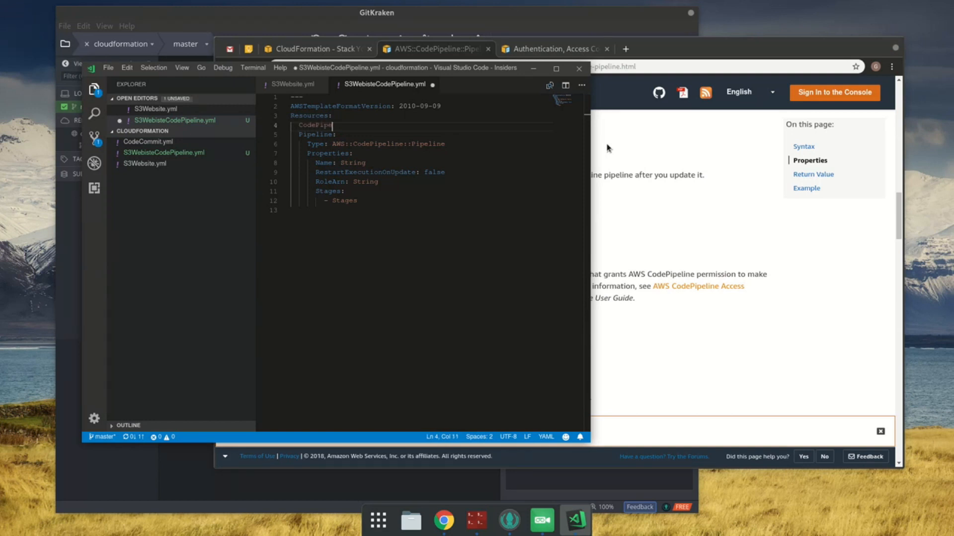
{"action": "type", "text": "lineIamRole:"}
{"action": "key", "text": "Return"}
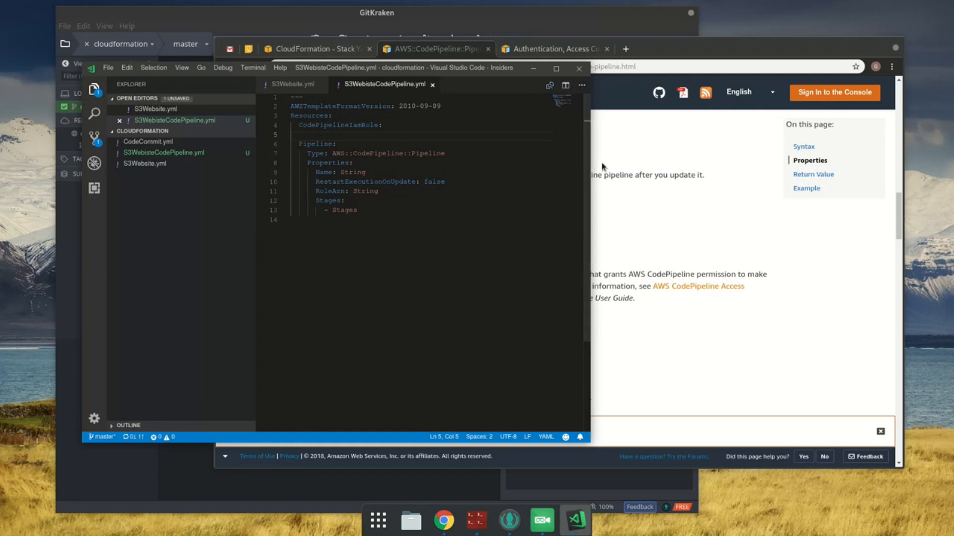
Step: View the CodePipeline authentication and access control page, follow it to Access Control with IAM Policies, and close that tab
{"action": "left_click", "coordinate": [615, 120]}
{"action": "left_click", "coordinate": [531, 47]}
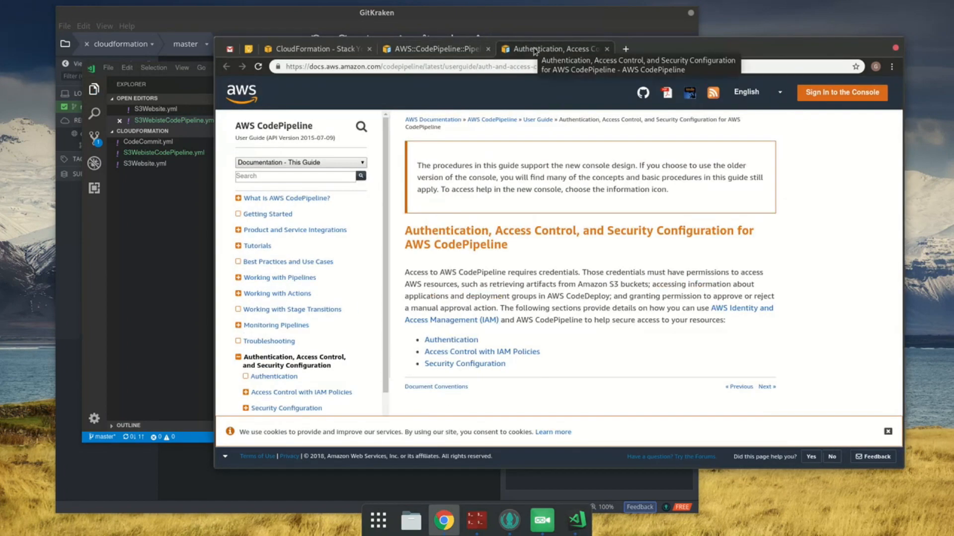
{"action": "left_click", "coordinate": [469, 353]}
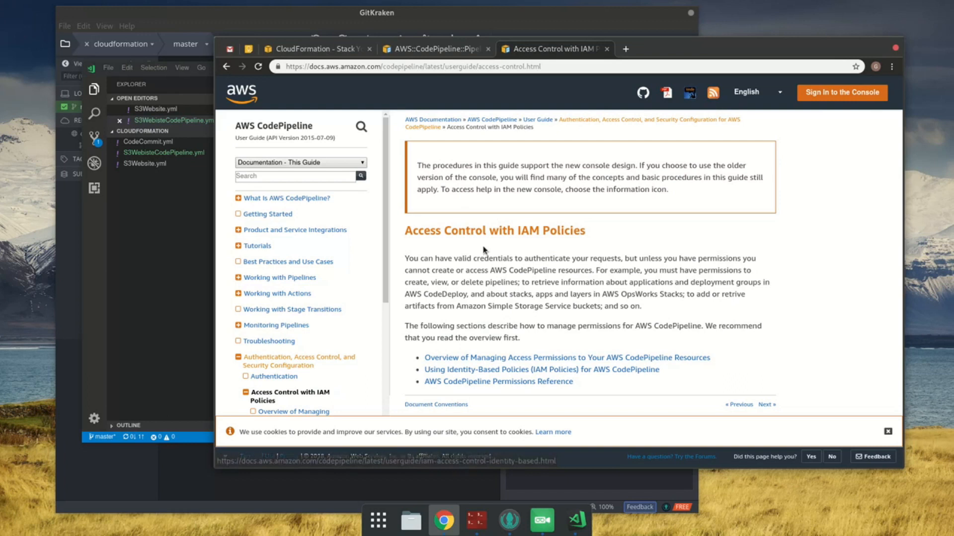
{"action": "middle_click", "coordinate": [527, 50]}
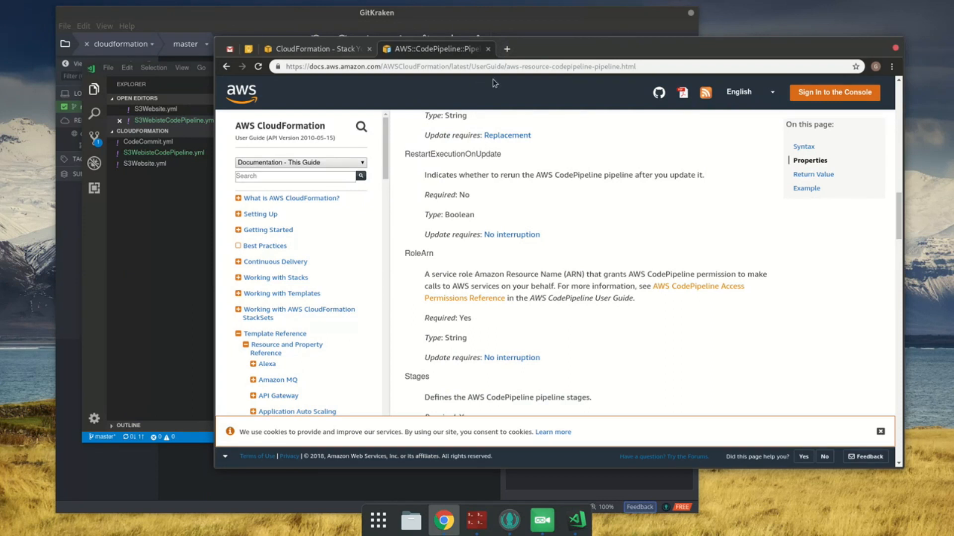
Step: Duplicate the Pipeline documentation tab, search it for "iam", and open the AWS::IAM::Role reference page
{"action": "right_click", "coordinate": [456, 54]}
{"action": "left_click", "coordinate": [512, 93]}
{"action": "key", "text": "ctrl+f"}
{"action": "type", "text": "iam"}
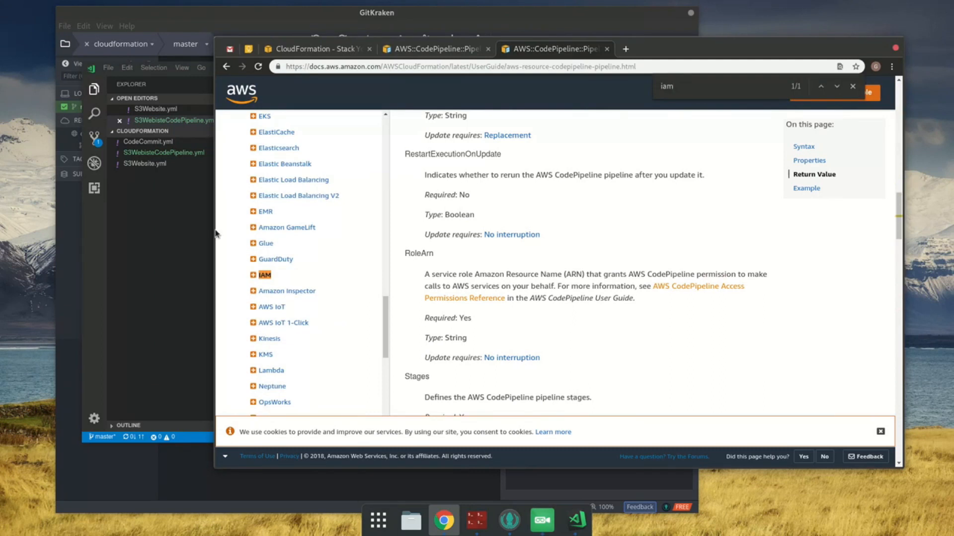
{"action": "left_click", "coordinate": [254, 276]}
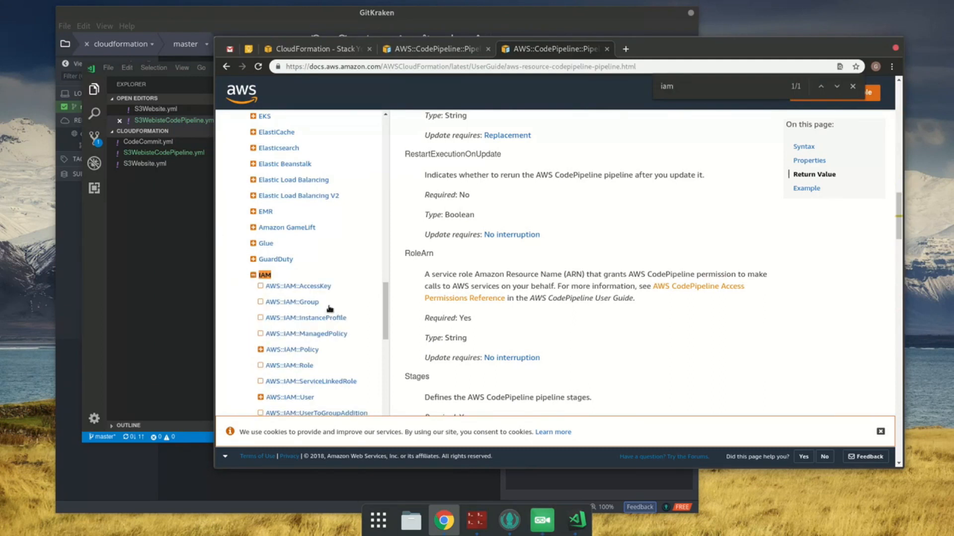
{"action": "scroll", "coordinate": [328, 315], "scroll_direction": "down", "scroll_amount": 1}
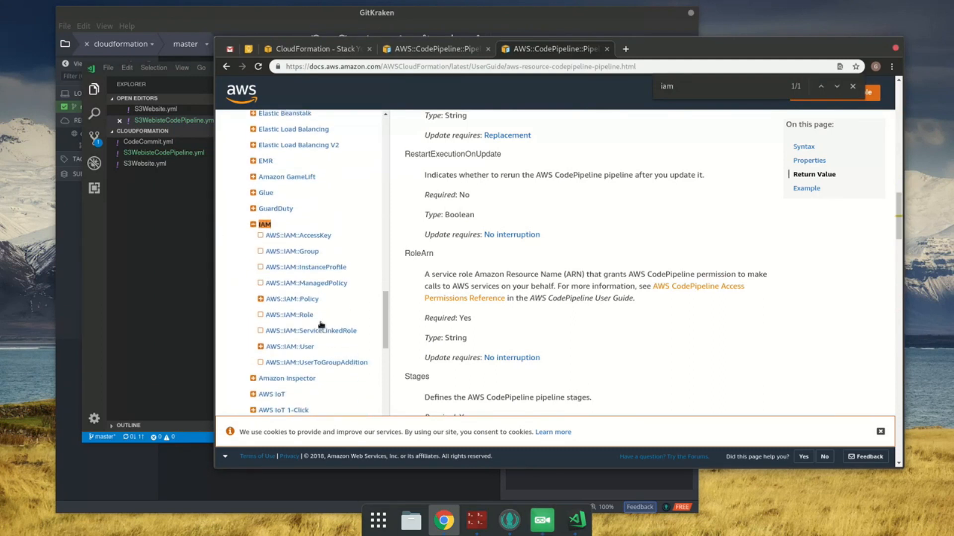
{"action": "left_click", "coordinate": [289, 313]}
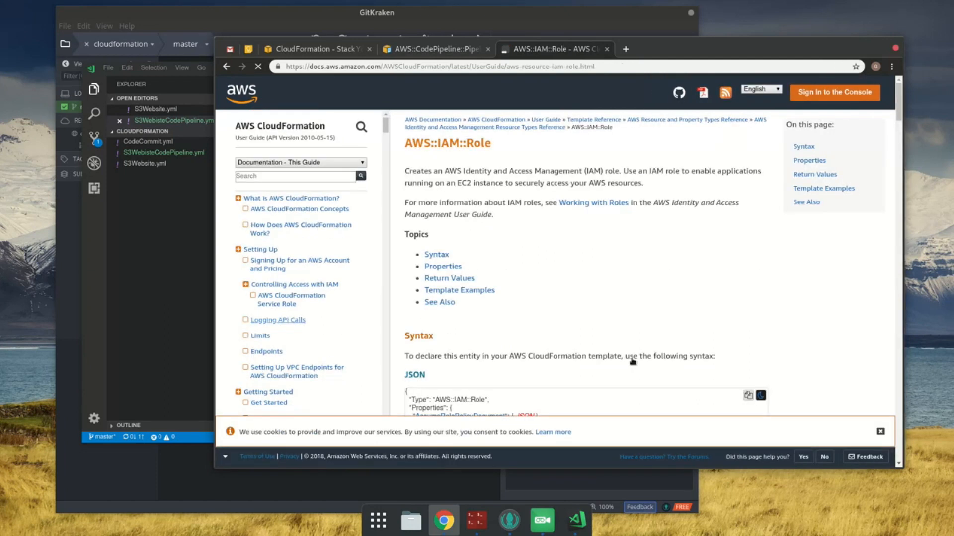
Step: Copy the YAML syntax block from the AWS::IAM::Role documentation into the CodePipelineIamRole resource
{"action": "scroll", "coordinate": [636, 362], "scroll_direction": "down", "scroll_amount": 3}
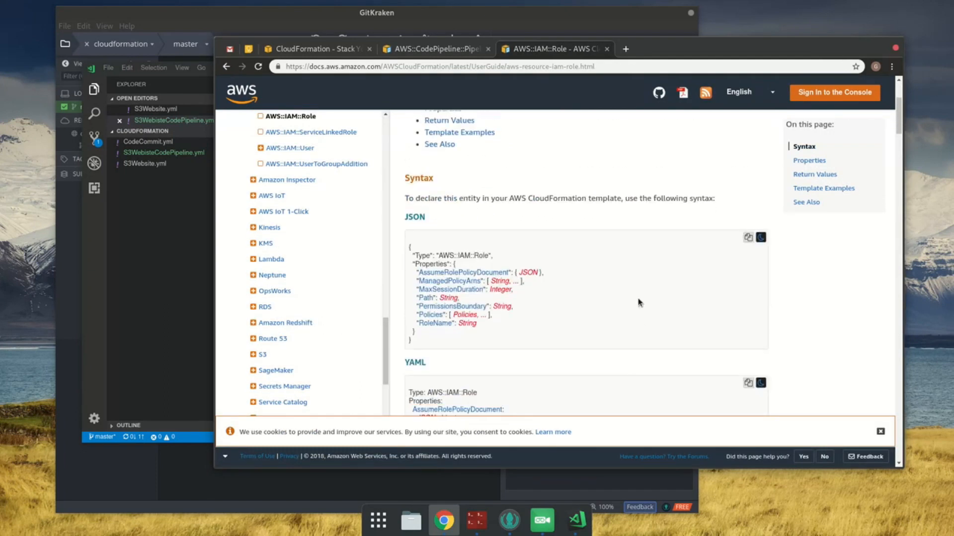
{"action": "scroll", "coordinate": [683, 329], "scroll_direction": "down", "scroll_amount": 2}
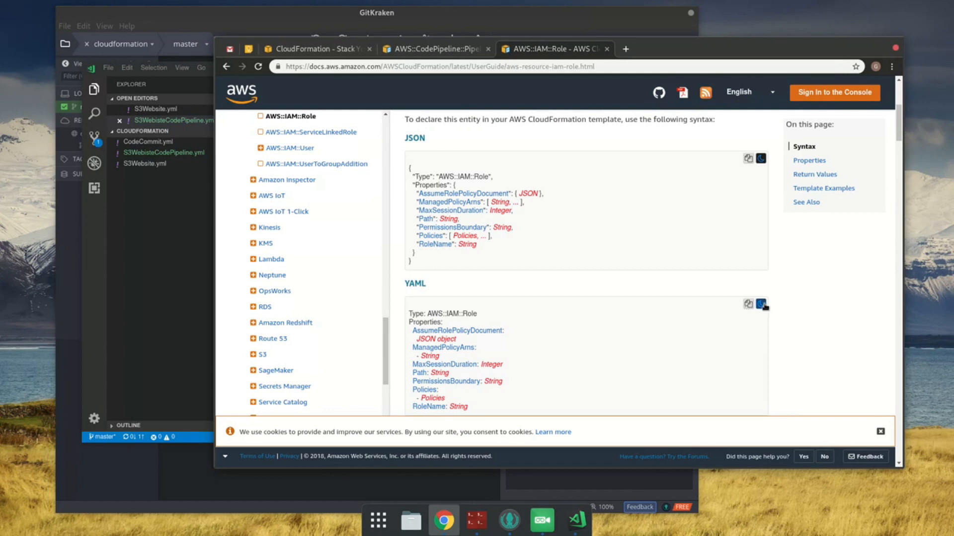
{"action": "left_click", "coordinate": [198, 286]}
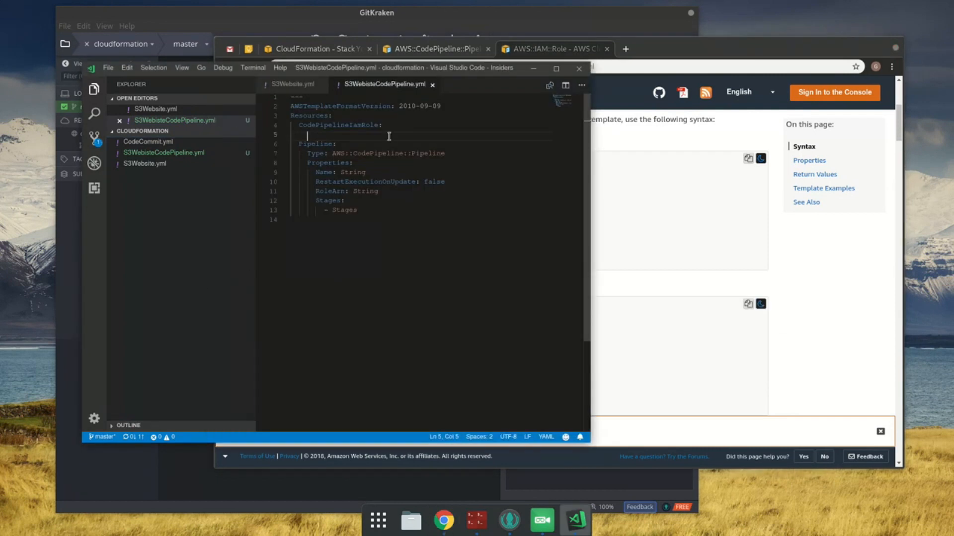
{"action": "type", "text": "Type: AWS::IAM::Role Properties:   AssumeRolePolicyDocument:     JSON object   ManagedPolicyArns:     - String   MaxSessionDuration: Integer   Path: String   PermissionsBoundary: String   Policies:     - Policies   RoleName: String"}
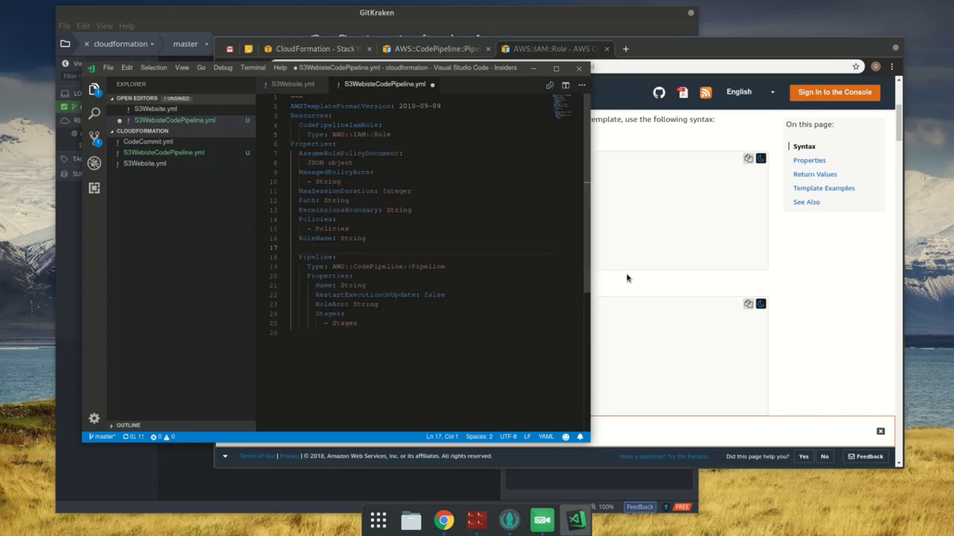
Step: Indent the pasted Properties block to align with the role's Type, remove the blank line above Pipeline, and save the file
{"action": "left_click_drag", "start_coordinate": [328, 146], "coordinate": [358, 247]}
{"action": "key", "text": "Tab"}
{"action": "key", "text": "Tab"}
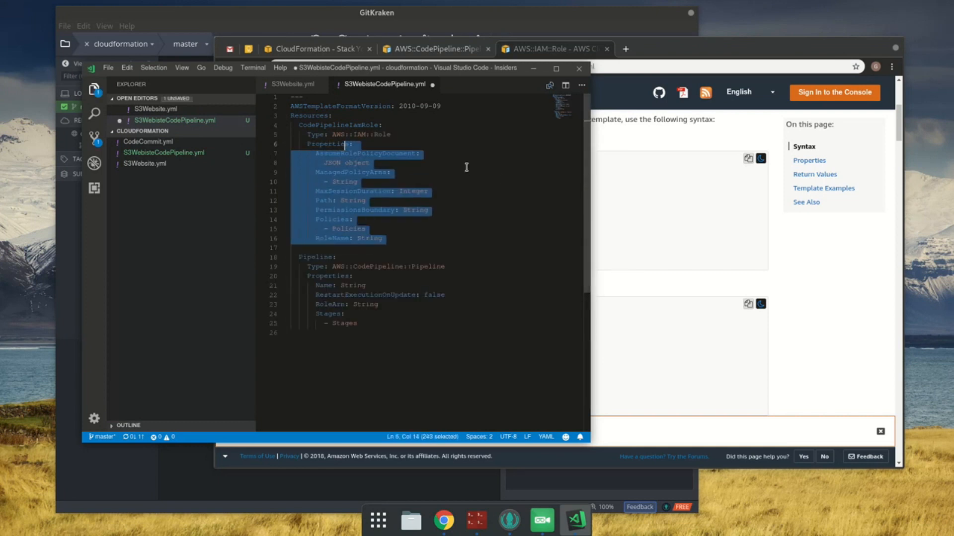
{"action": "left_click", "coordinate": [358, 248]}
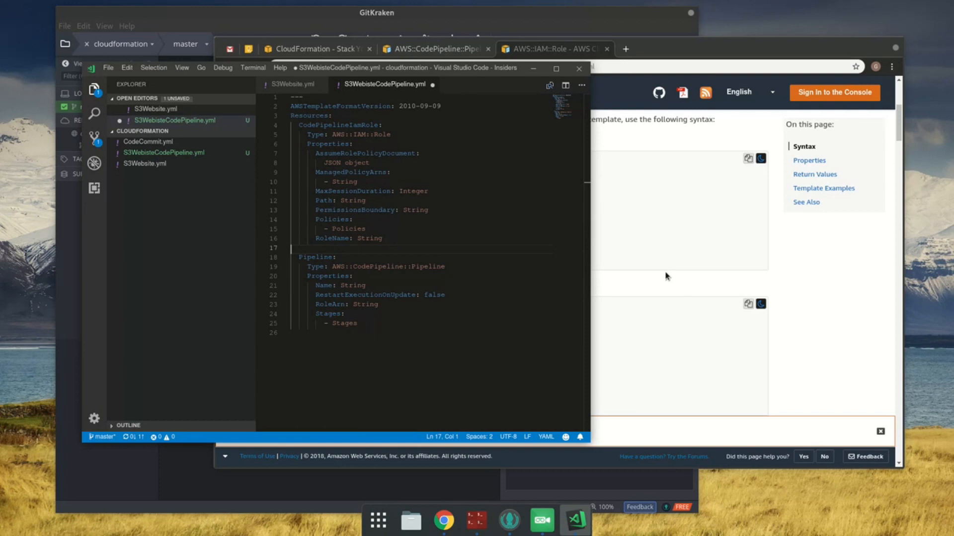
{"action": "key", "text": "ctrl+s"}
{"action": "key", "text": "BackSpace"}
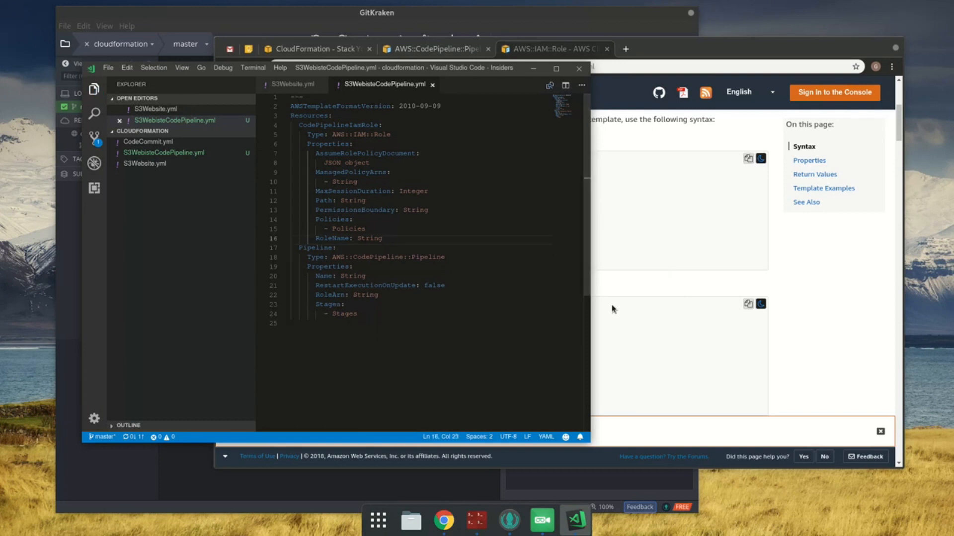
Step: Set the Pipeline resource's RoleArn to !Ref CodePipelineIamRole and save the file
{"action": "double_click", "coordinate": [347, 125]}
{"action": "key", "text": "ctrl+c"}
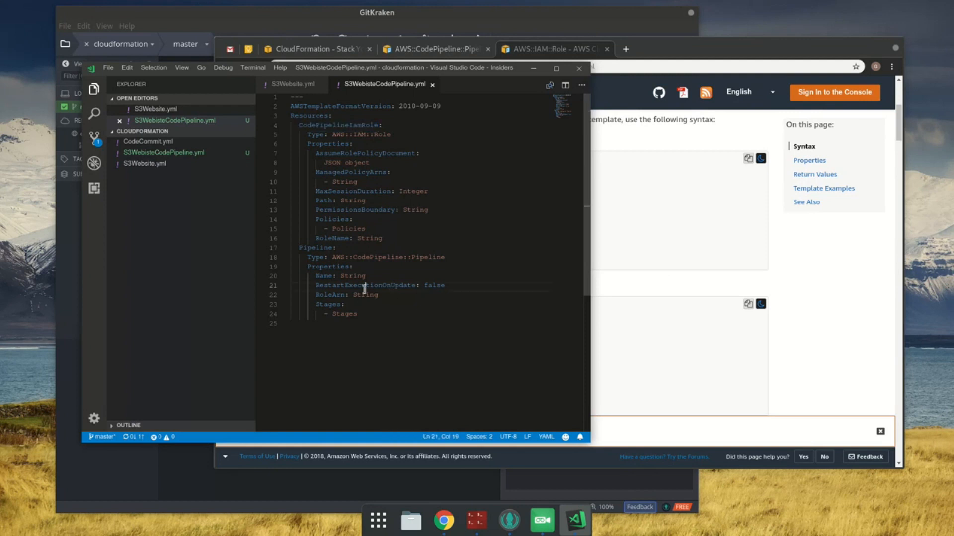
{"action": "double_click", "coordinate": [365, 294]}
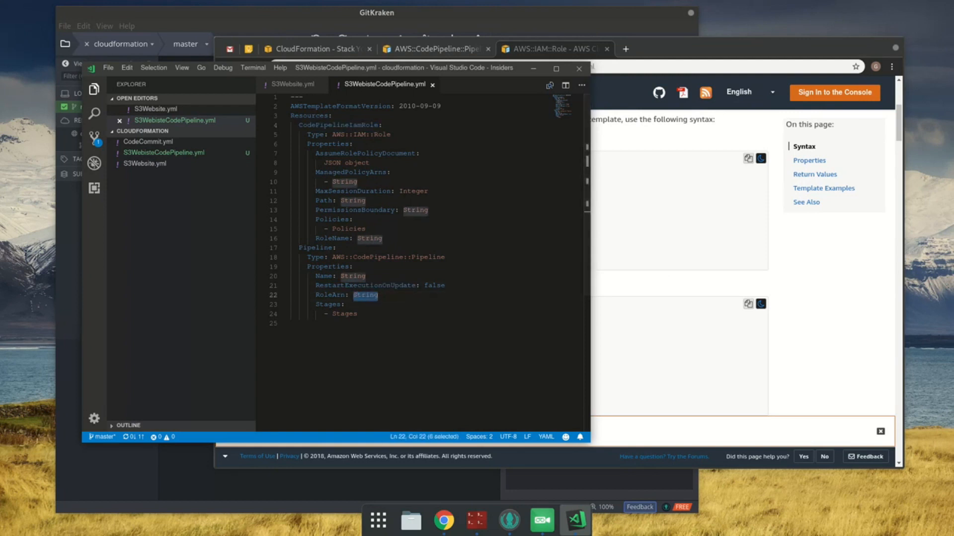
{"action": "type", "text": "!Ref"}
{"action": "key", "text": "ctrl+v"}
{"action": "key", "text": "ctrl+s"}
{"action": "key", "text": "Down"}
{"action": "key", "text": "Down"}
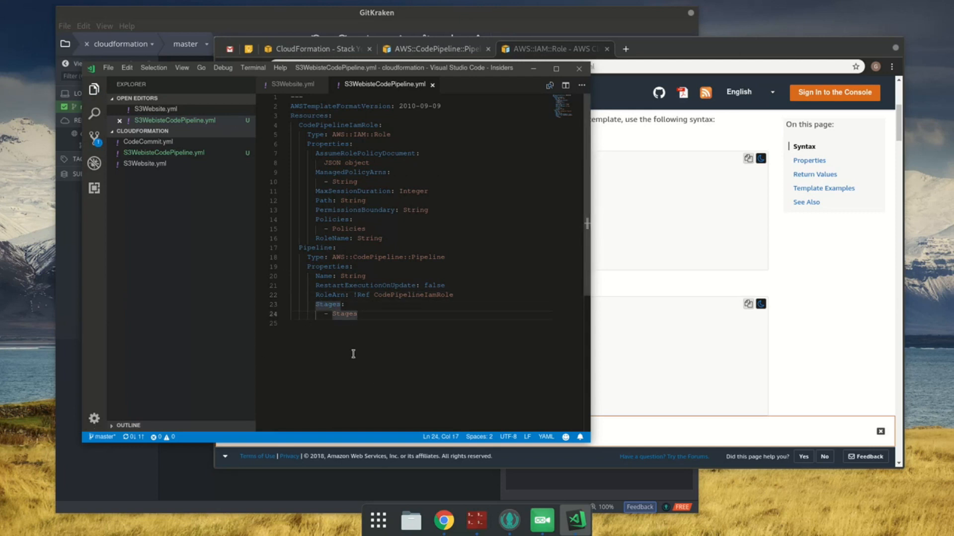
{"action": "key", "text": "Down"}
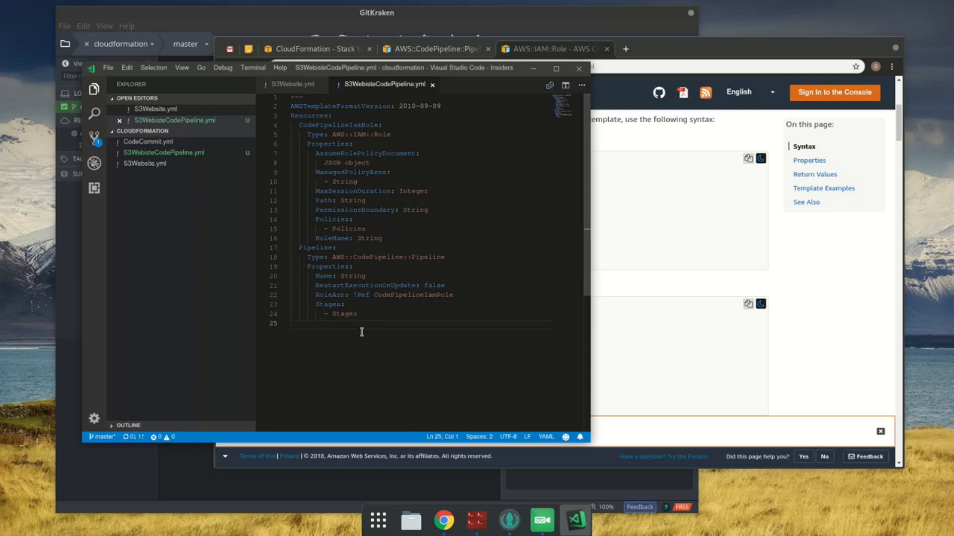
Step: Read the AssumeRolePolicyDocument and ManagedPolicyArns descriptions on the AWS::IAM::Role page and find its YAML template example
{"action": "left_click", "coordinate": [821, 344]}
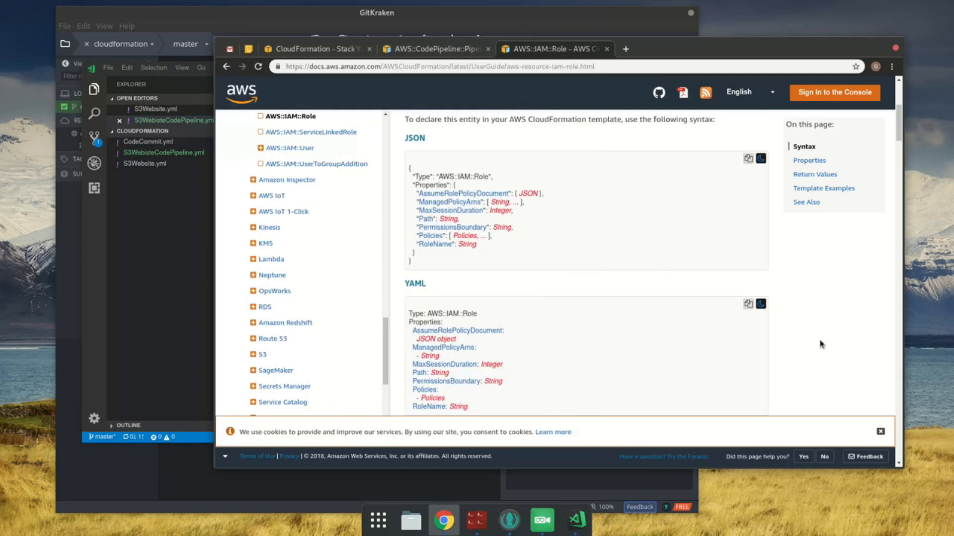
{"action": "scroll", "coordinate": [548, 270], "scroll_direction": "down", "scroll_amount": 4}
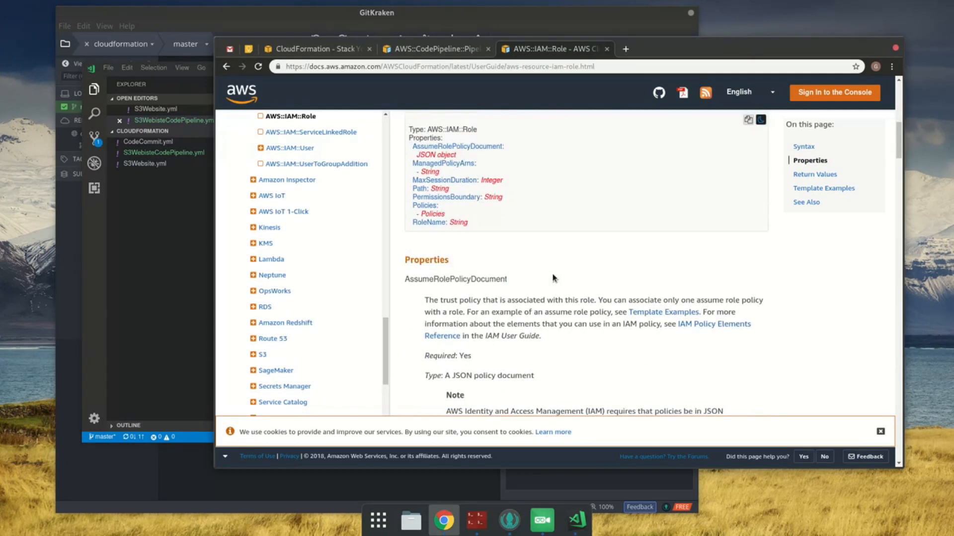
{"action": "scroll", "coordinate": [550, 284], "scroll_direction": "down", "scroll_amount": 3}
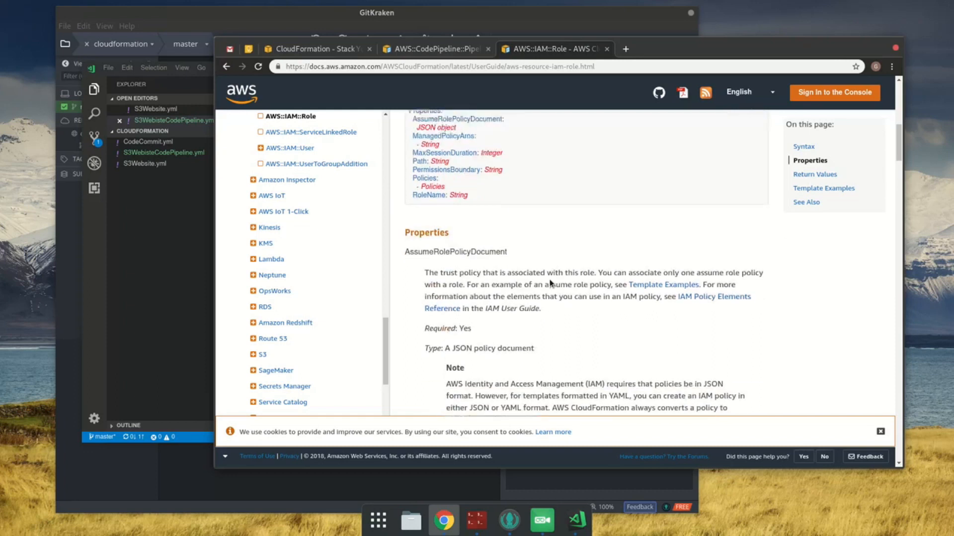
{"action": "scroll", "coordinate": [729, 316], "scroll_direction": "down", "scroll_amount": 12}
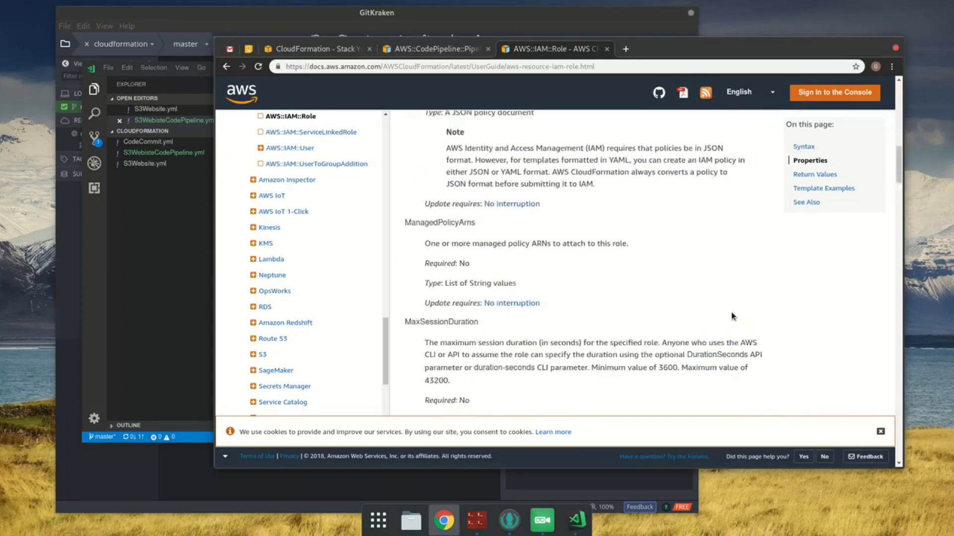
{"action": "left_click_drag", "start_coordinate": [900, 232], "coordinate": [950, 434]}
{"action": "scroll", "coordinate": [850, 358], "scroll_direction": "up", "scroll_amount": 4}
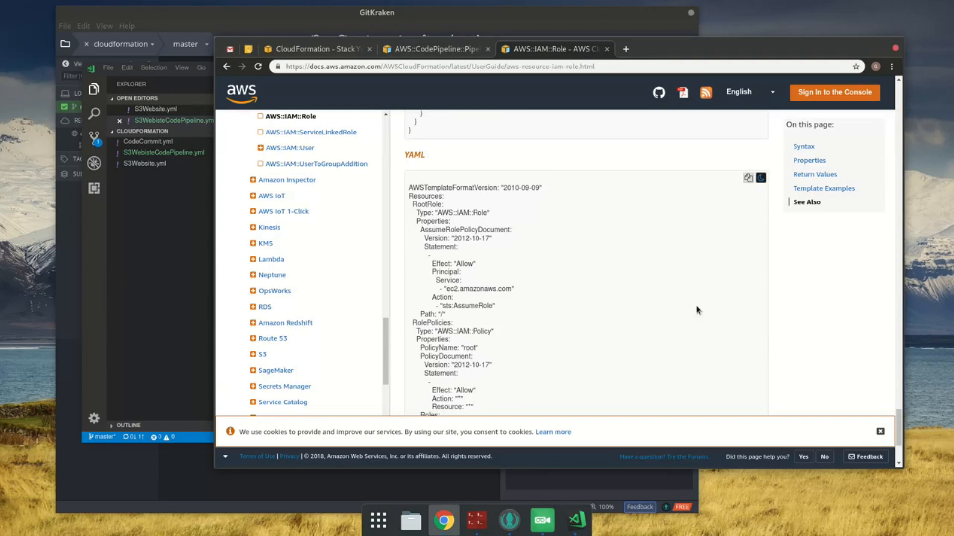
Step: Replace the AssumeRolePolicyDocument's JSON object placeholder with the documentation example's 2012-10-17 policy allowing sts:AssumeRole for ec2.amazonaws.com, including the Path "/" line
{"action": "left_click_drag", "start_coordinate": [424, 239], "coordinate": [556, 316]}
{"action": "key", "text": "ctrl+c"}
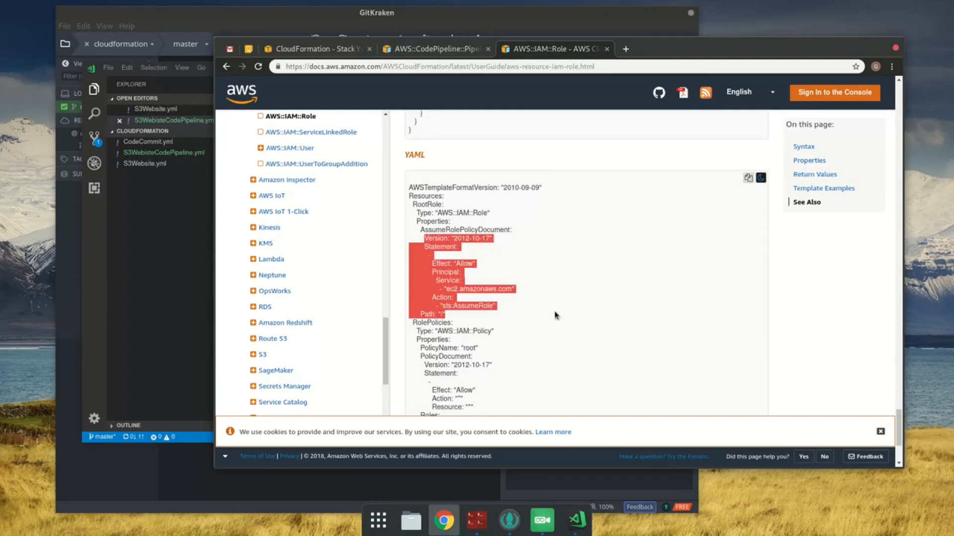
{"action": "key", "text": "alt+Tab"}
{"action": "left_click", "coordinate": [421, 157]}
{"action": "key", "text": "Down"}
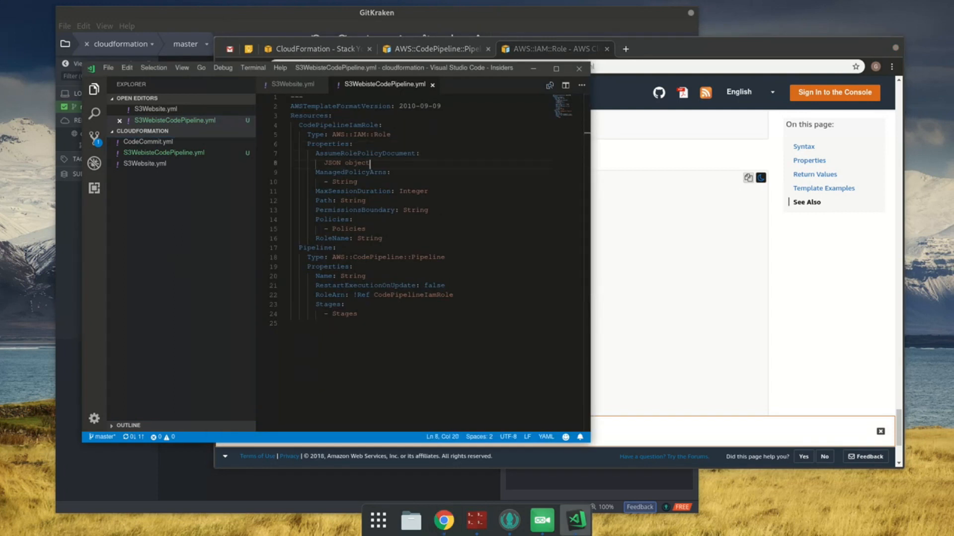
{"action": "key", "text": "shift+Home"}
{"action": "key", "text": "BackSpace"}
{"action": "key", "text": "ctrl+v"}
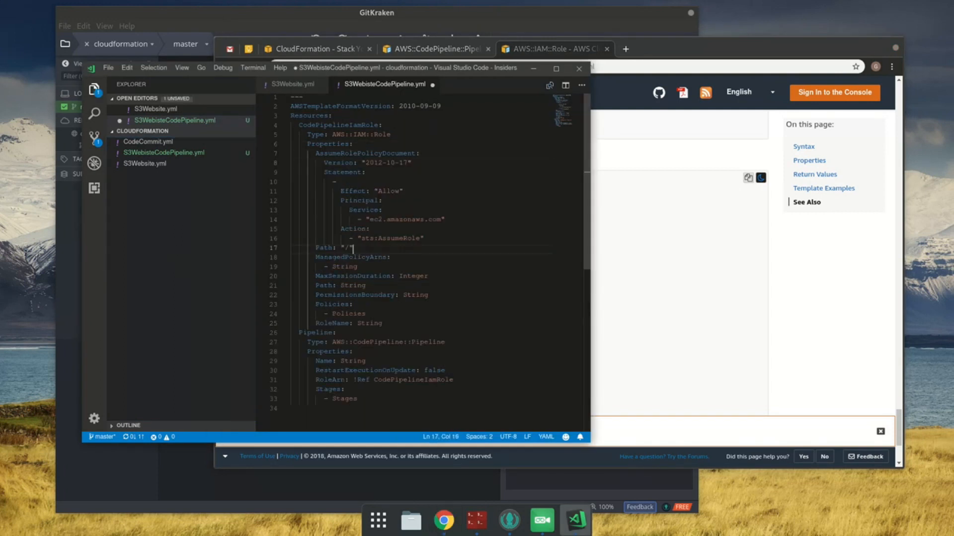
Step: Indent the policy block from Statement through Path one level further, and join the list dash with the Effect line
{"action": "left_click", "coordinate": [332, 174], "text": "shift"}
{"action": "key", "text": "Tab"}
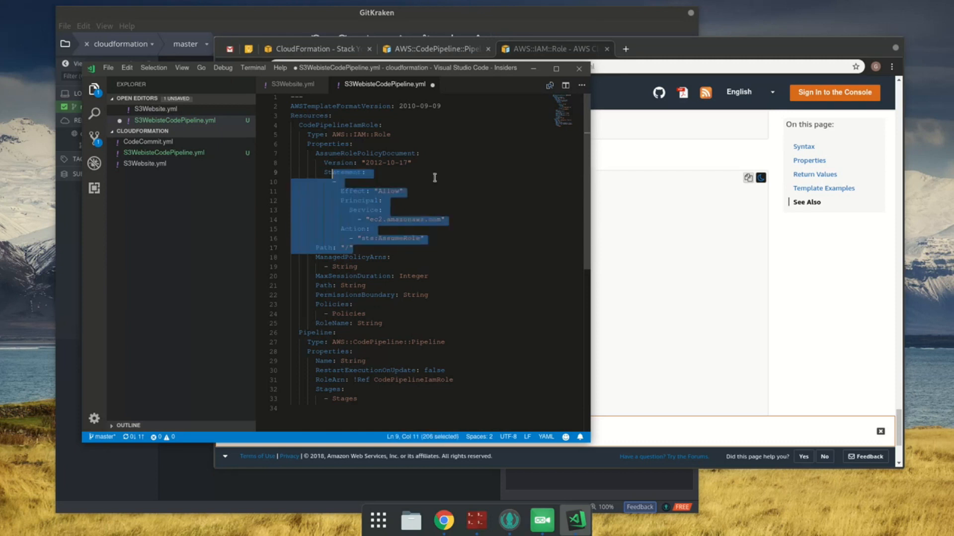
{"action": "key", "text": "ctrl+s"}
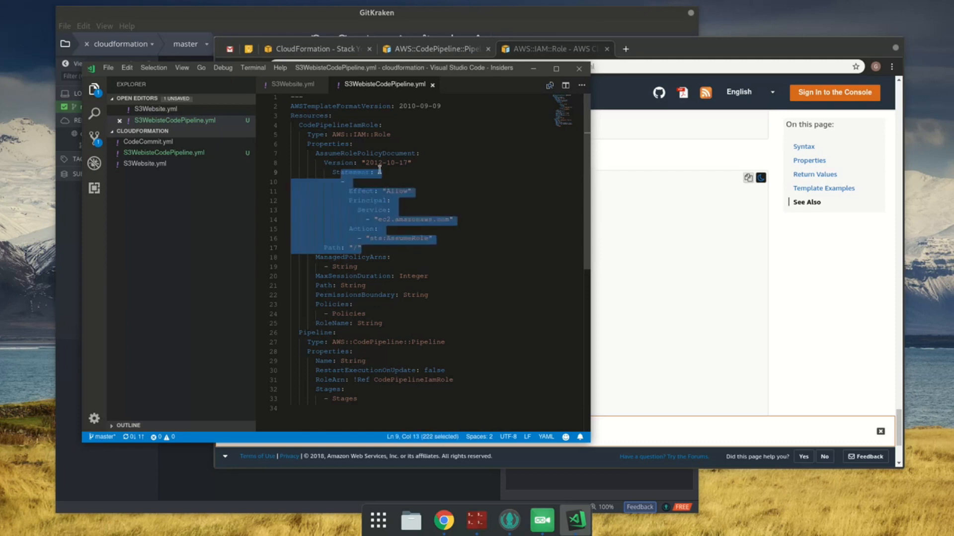
{"action": "left_click", "coordinate": [353, 172]}
{"action": "left_click", "coordinate": [411, 191]}
{"action": "key", "text": "BackSpace"}
{"action": "key", "text": "BackSpace"}
{"action": "key", "text": "BackSpace"}
{"action": "key", "text": "BackSpace"}
{"action": "key", "text": "BackSpace"}
{"action": "key", "text": "BackSpace"}
{"action": "key", "text": "BackSpace"}
{"action": "key", "text": "BackSpace"}
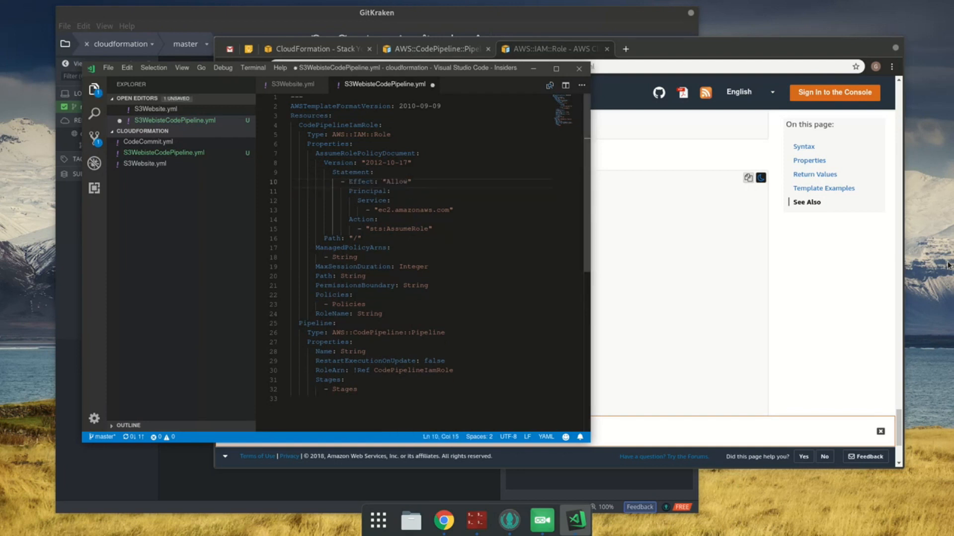
Step: Remove the quotation marks around the Effect value Allow and the Version value 2012-10-17, and save the file
{"action": "key", "text": "Up"}
{"action": "key", "text": "End"}
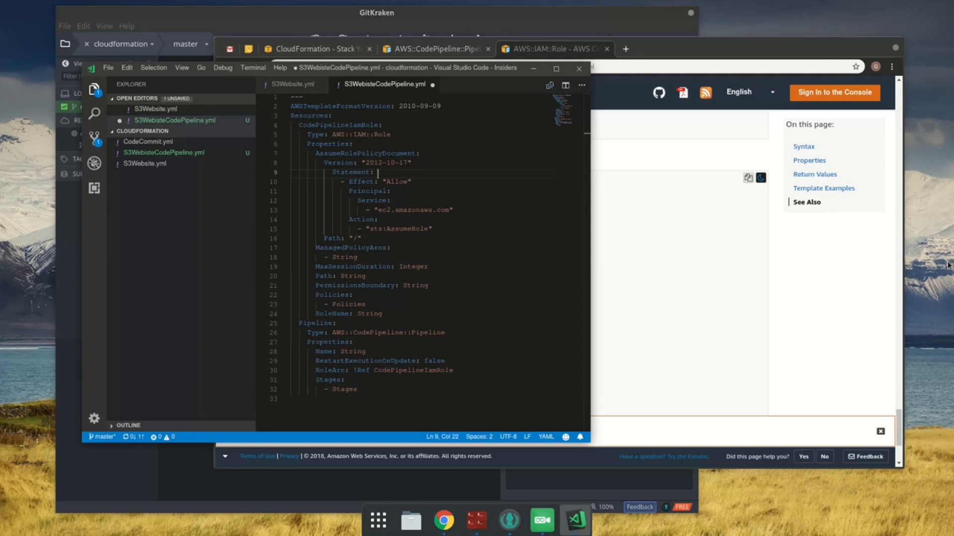
{"action": "key", "text": "Down"}
{"action": "key", "text": "shift+Left"}
{"action": "key", "text": "shift+Left"}
{"action": "key", "text": "shift+Left"}
{"action": "key", "text": "shift+Left"}
{"action": "key", "text": "shift+Left"}
{"action": "type", "text": "Al"}
{"action": "key", "text": "Up"}
{"action": "key", "text": "Up"}
{"action": "key", "text": "End"}
{"action": "key", "text": "Left"}
{"action": "key", "text": "Left"}
{"action": "key", "text": "Left"}
{"action": "key", "text": "Delete"}
{"action": "key", "text": "ctrl+s"}
Step: Set the Principal's Service to the inline list [codepipeline.amazonaws.com], delete the ec2.amazonaws.com line, and save the file
{"action": "key", "text": "Down"}
{"action": "key", "text": "Down"}
{"action": "key", "text": "Down"}
{"action": "key", "text": "Down"}
{"action": "key", "text": "End"}
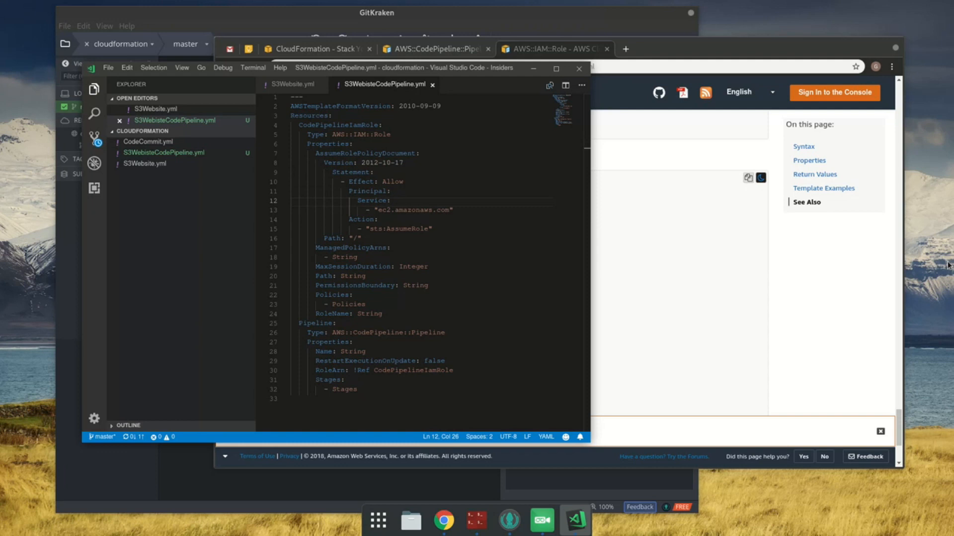
{"action": "type", "text": "[cod"}
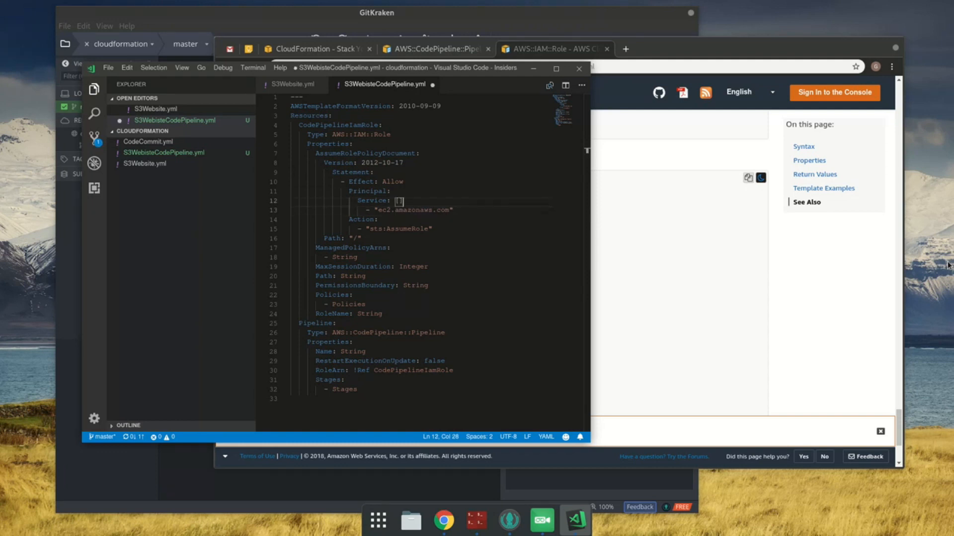
{"action": "type", "text": "epipeline"}
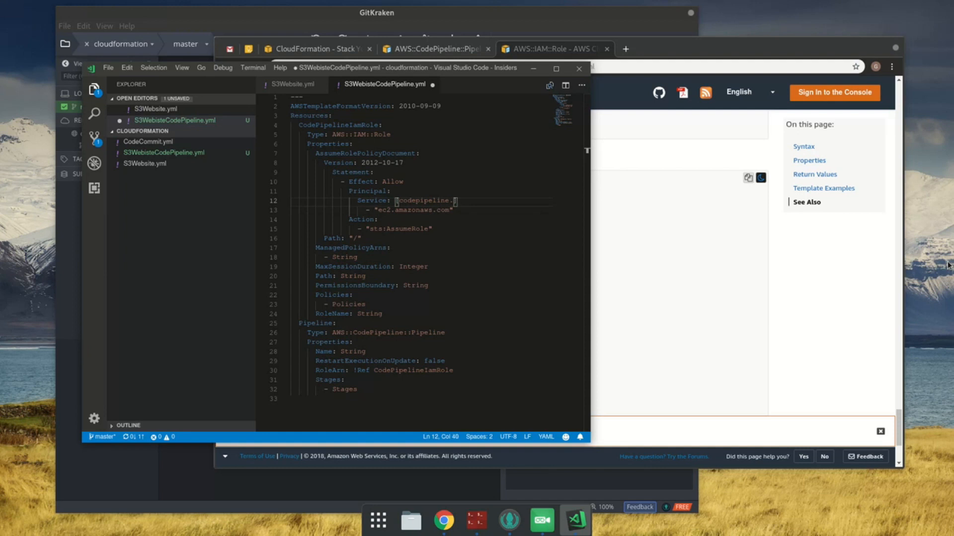
{"action": "type", "text": ".amazonaws.com"}
{"action": "key", "text": "Down"}
{"action": "key", "text": "shift+Home"}
{"action": "key", "text": "shift+Home"}
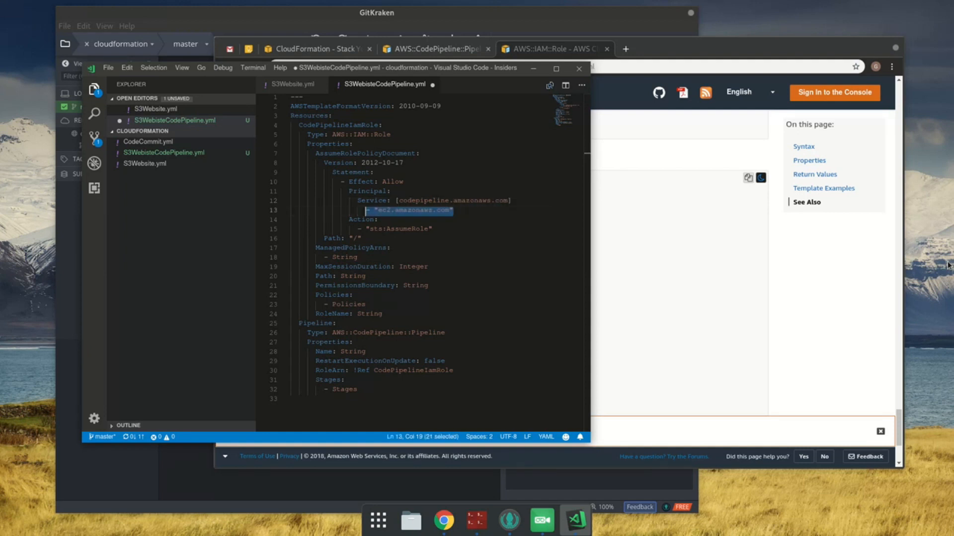
{"action": "key", "text": "BackSpace"}
{"action": "key", "text": "BackSpace"}
{"action": "key", "text": "ctrl+s"}
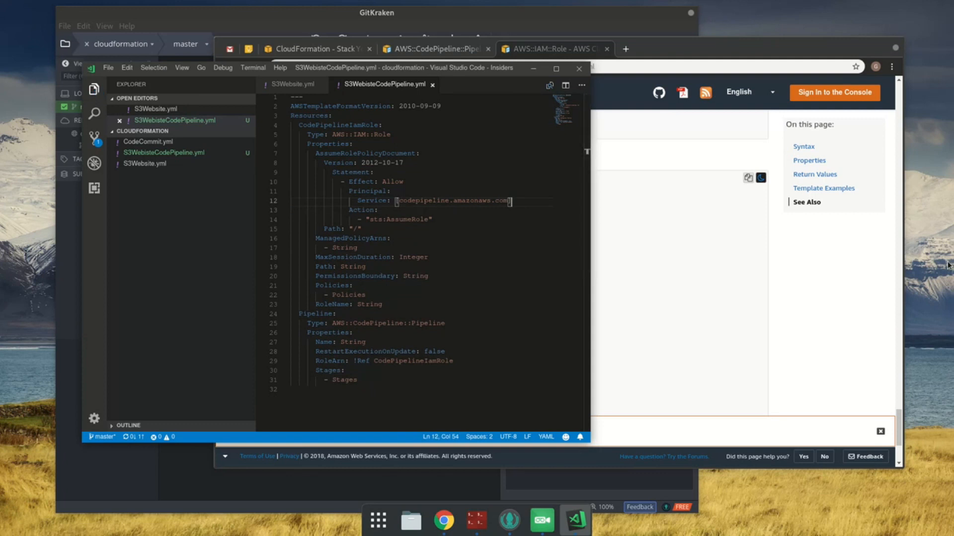
Step: Rewrite the statement's Action as the inline list [sts:AssumeRole], remove its old list item line, and save the file
{"action": "key", "text": "Down"}
{"action": "key", "text": "shift+Home"}
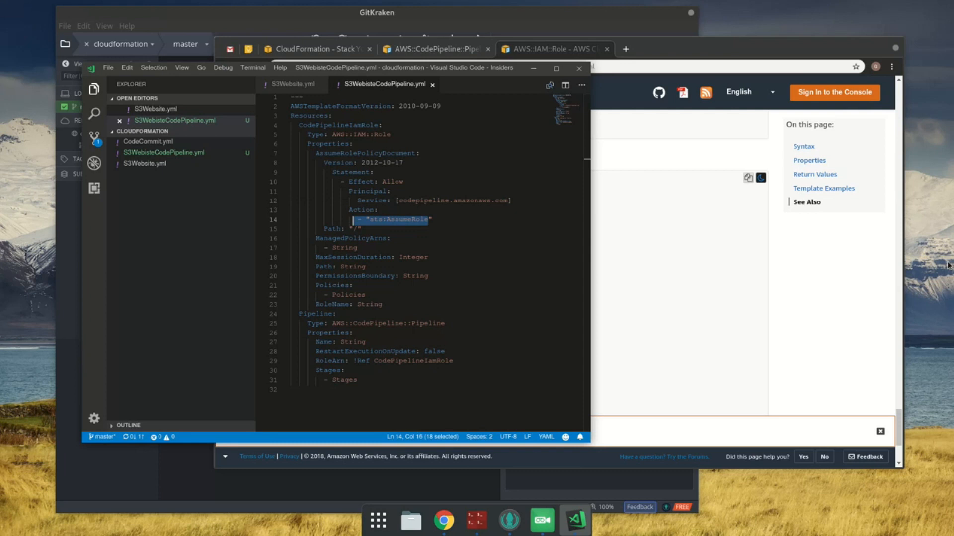
{"action": "key", "text": "shift+Right"}
{"action": "key", "text": "shift+Right"}
{"action": "key", "text": "shift+Right"}
{"action": "key", "text": "ctrl+c"}
{"action": "key", "text": "Delete"}
{"action": "key", "text": "Up"}
{"action": "key", "text": "End"}
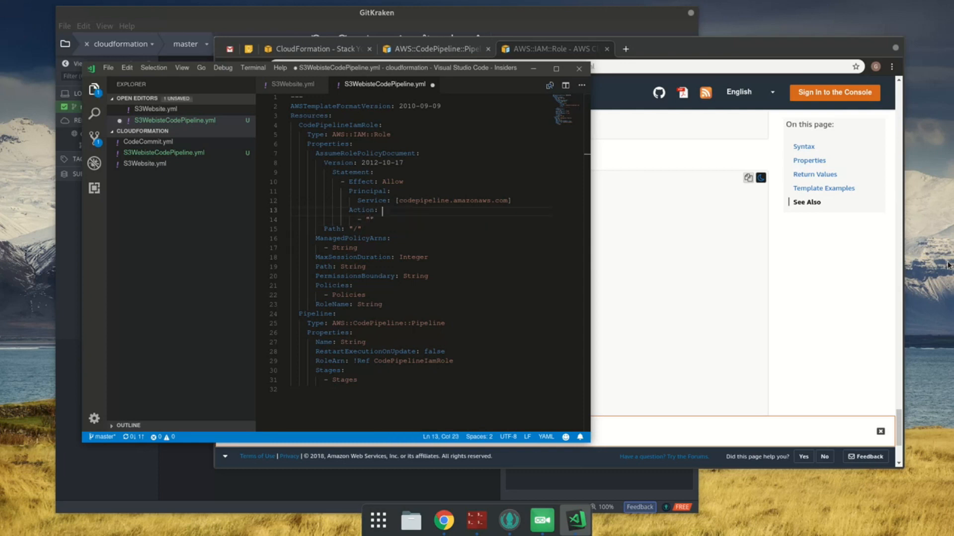
{"action": "type", "text": "["}
{"action": "key", "text": "ctrl+v"}
{"action": "key", "text": "Down"}
{"action": "key", "text": "shift+Home"}
{"action": "key", "text": "shift+Home"}
{"action": "key", "text": "BackSpace"}
{"action": "key", "text": "BackSpace"}
{"action": "key", "text": "ctrl+s"}
Step: Comment out the Path: "/" line below the policy's Action and save the file
{"action": "key", "text": "Down"}
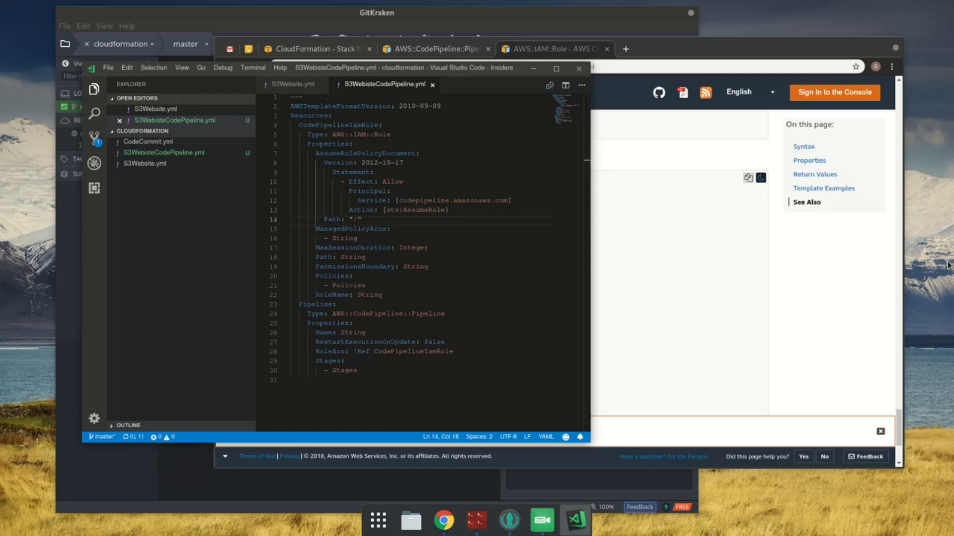
{"action": "key", "text": "ctrl+slash"}
{"action": "key", "text": "ctrl+s"}
Step: Delete the ManagedPolicyArns property and its String item from the IAM role
{"action": "left_click", "coordinate": [370, 229]}
{"action": "key", "text": "Down"}
{"action": "key", "text": "ctrl+d"}
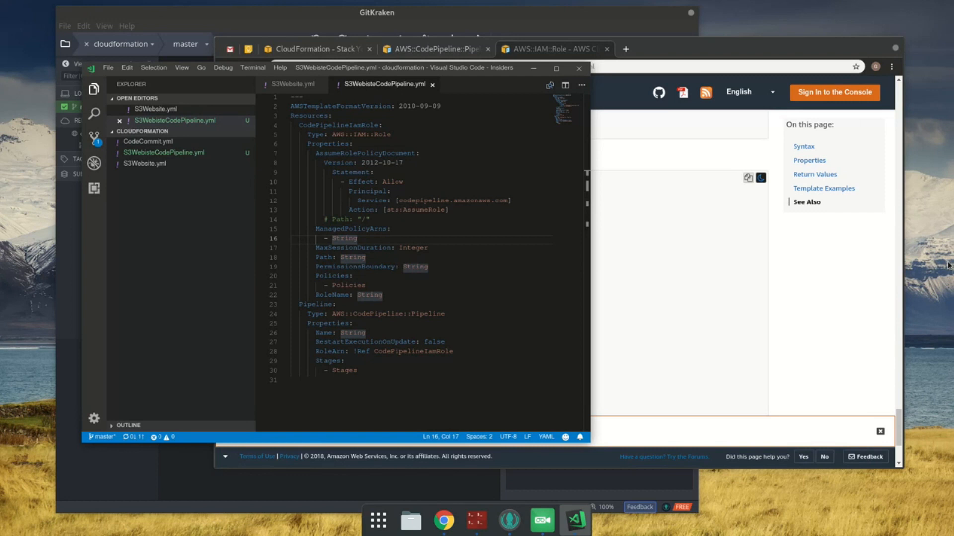
{"action": "key", "text": "End"}
{"action": "key", "text": "shift+Up"}
{"action": "key", "text": "shift+Up"}
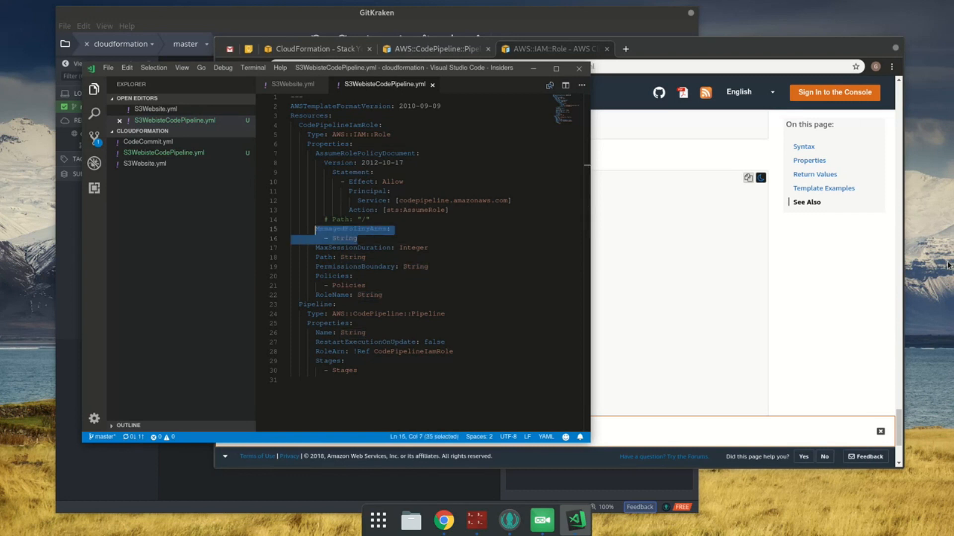
{"action": "key", "text": "BackSpace"}
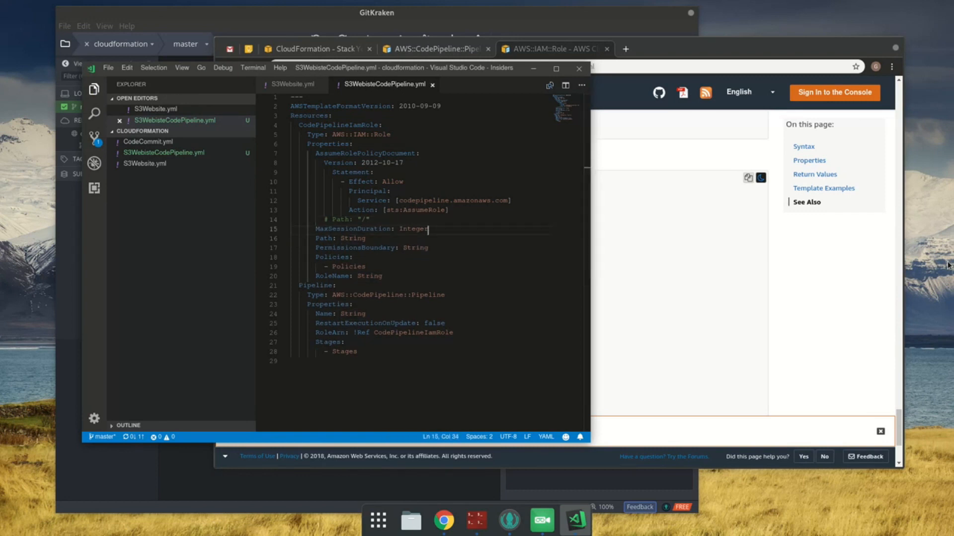
Step: Delete the MaxSessionDuration, Path: String and PermissionsBoundary lines from the IAM role's properties
{"action": "key", "text": "Down"}
{"action": "key", "text": "End"}
{"action": "key", "text": "shift+Home"}
{"action": "key", "text": "BackSpace"}
{"action": "key", "text": "ctrl+shift+k"}
{"action": "key", "text": "End"}
{"action": "key", "text": "shift+Home"}
{"action": "key", "text": "ctrl+shift+k"}
{"action": "key", "text": "End"}
{"action": "key", "text": "shift+Home"}
{"action": "key", "text": "End"}
{"action": "key", "text": "ctrl+shift+k"}
Step: Comment out the role's Policies property together with its list item, and save the file
{"action": "key", "text": "Down"}
{"action": "key", "text": "shift+Up"}
{"action": "key", "text": "ctrl+/"}
{"action": "key", "text": "ctrl+s"}
Step: Look up the description of the RoleName property on the AWS::IAM::Role documentation page in the browser
{"action": "key", "text": "Down"}
{"action": "key", "text": "End"}
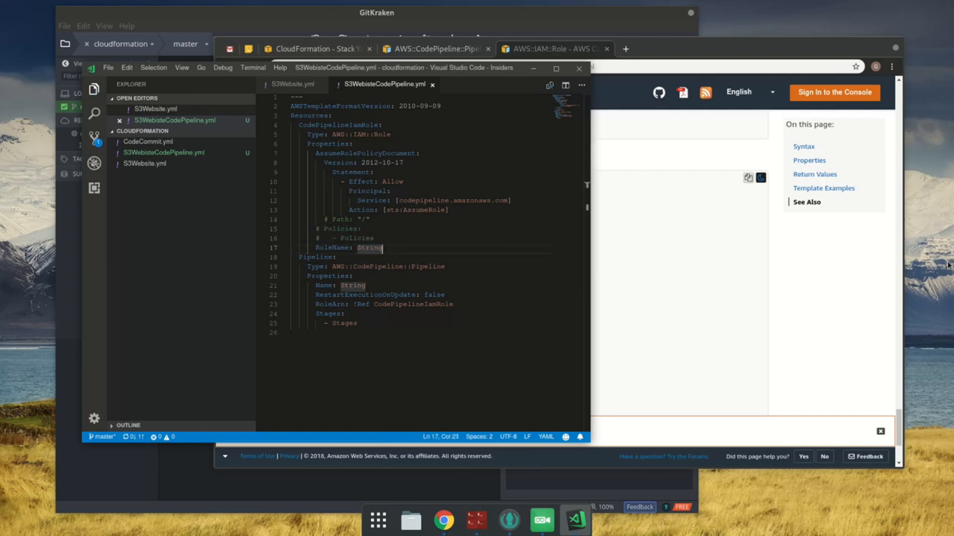
{"action": "left_click", "coordinate": [773, 356]}
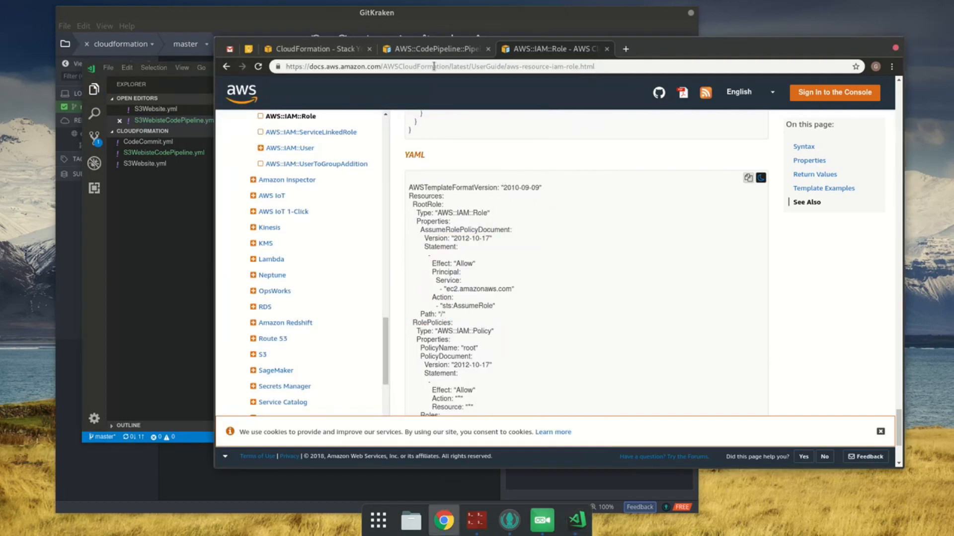
{"action": "left_click", "coordinate": [428, 48]}
{"action": "scroll", "coordinate": [694, 307], "scroll_direction": "down", "scroll_amount": 3}
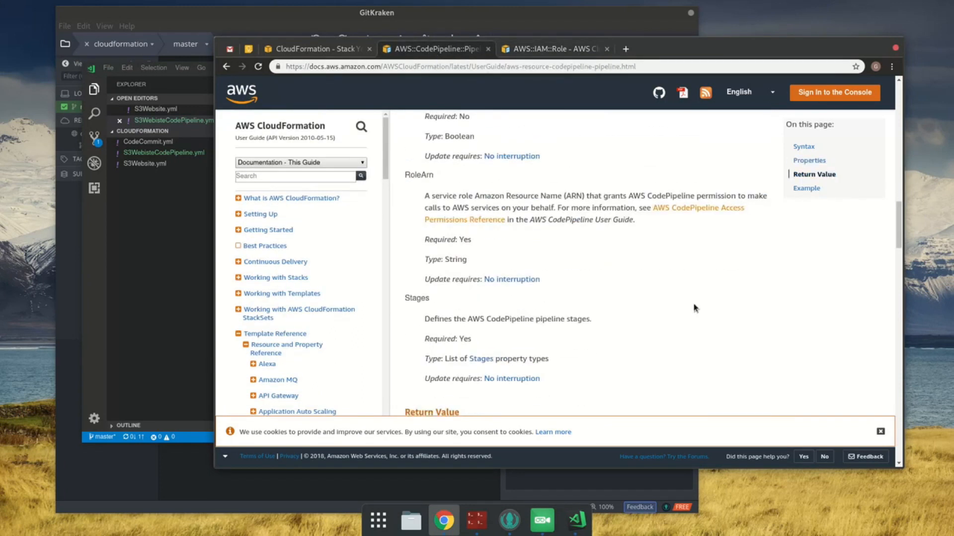
{"action": "scroll", "coordinate": [627, 263], "scroll_direction": "up", "scroll_amount": 3}
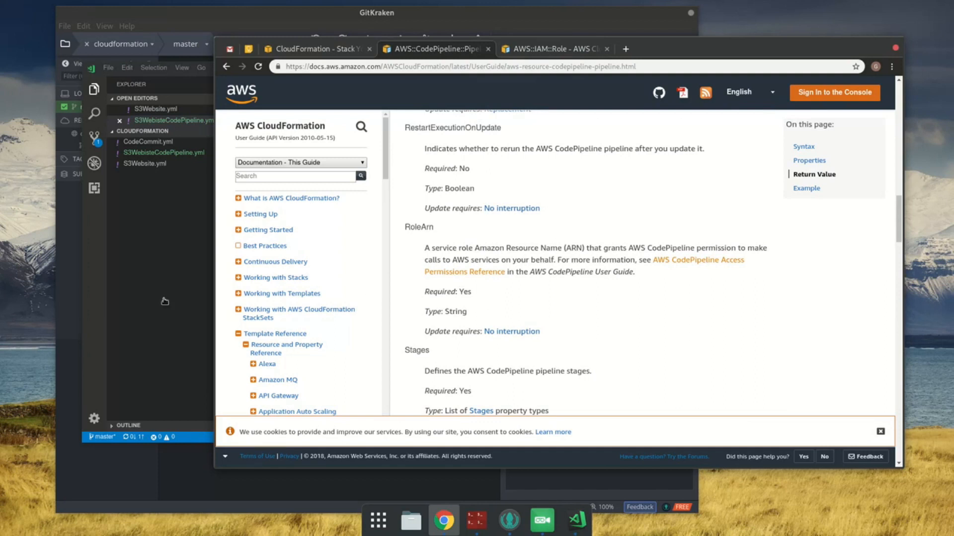
{"action": "left_click", "coordinate": [552, 49]}
{"action": "scroll", "coordinate": [666, 331], "scroll_direction": "down", "scroll_amount": 5}
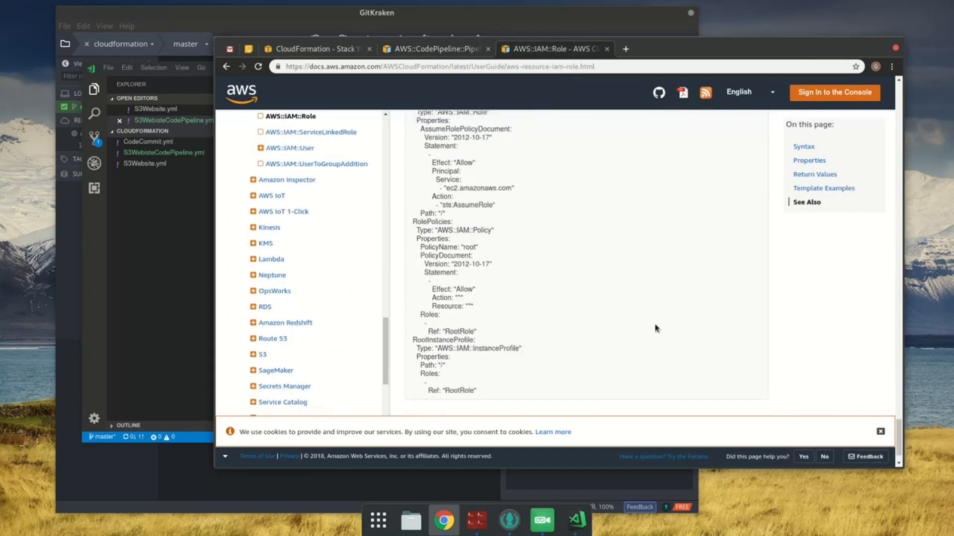
{"action": "key", "text": "ctrl+f"}
{"action": "type", "text": "rolename"}
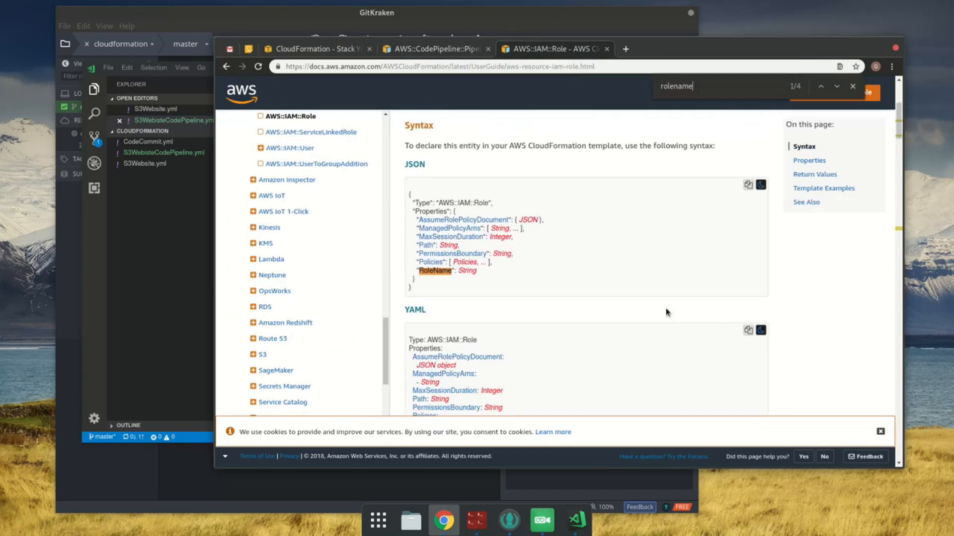
{"action": "key", "text": "Escape"}
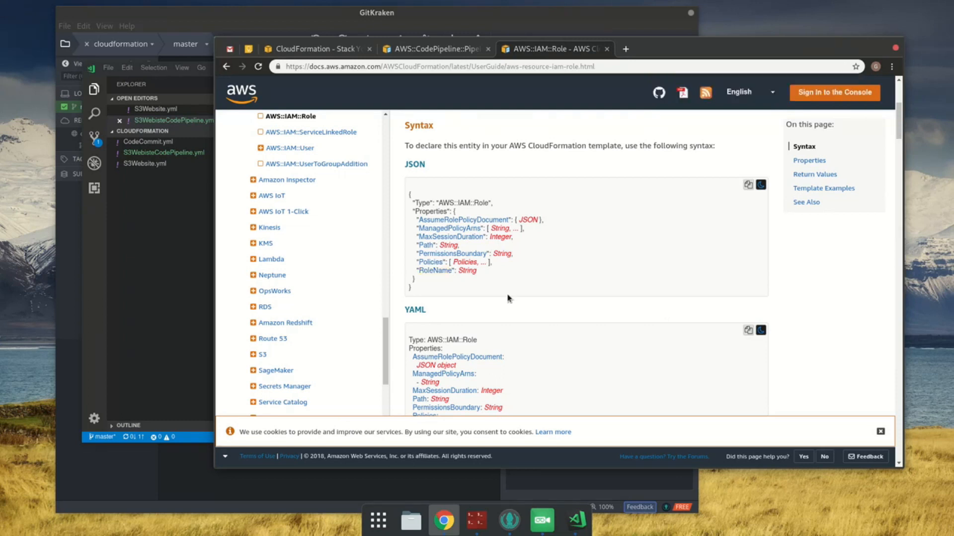
{"action": "left_click", "coordinate": [430, 272]}
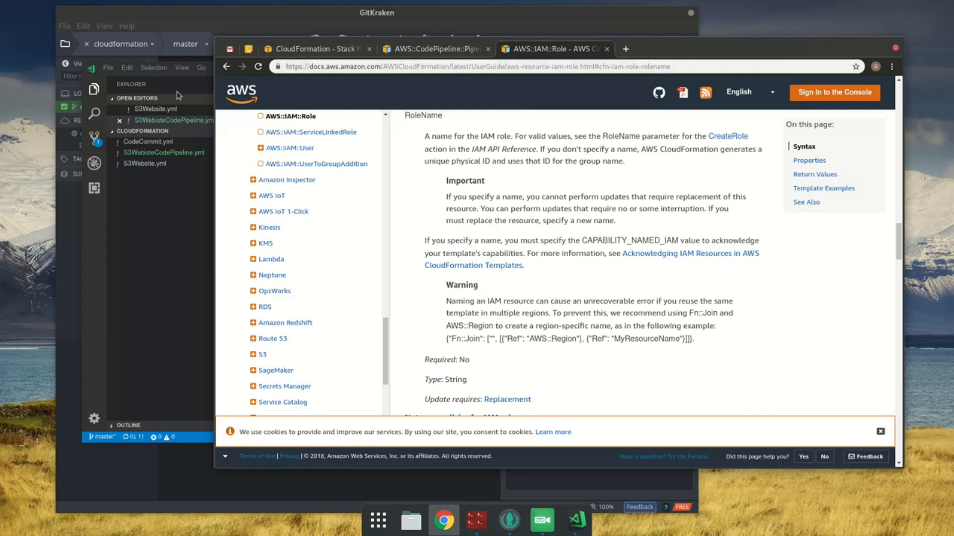
Step: Back in the code editor, delete the RoleName line from the IAM role and save the file
{"action": "left_click", "coordinate": [173, 206]}
{"action": "left_click", "coordinate": [423, 247]}
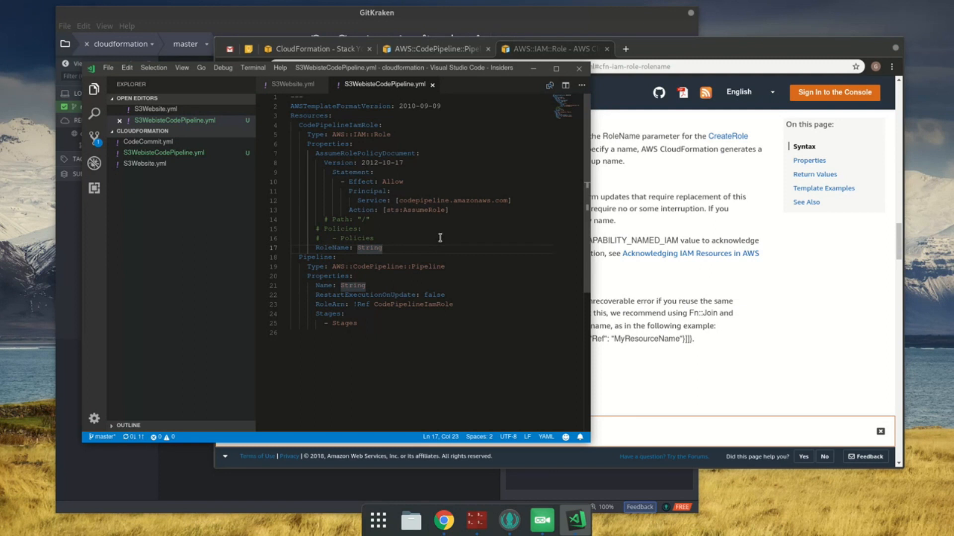
{"action": "key", "text": "shift+Home"}
{"action": "key", "text": "shift+Home"}
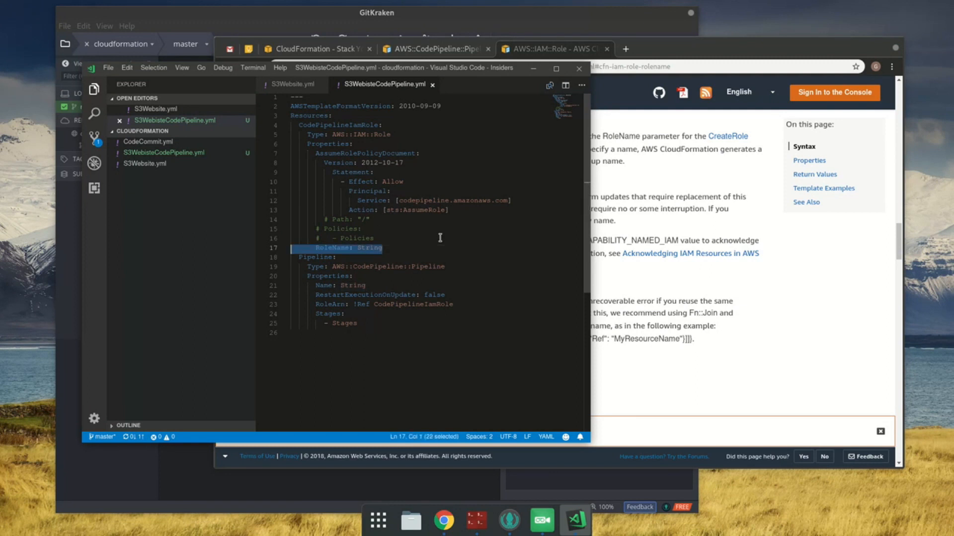
{"action": "key", "text": "End"}
{"action": "key", "text": "ctrl+End"}
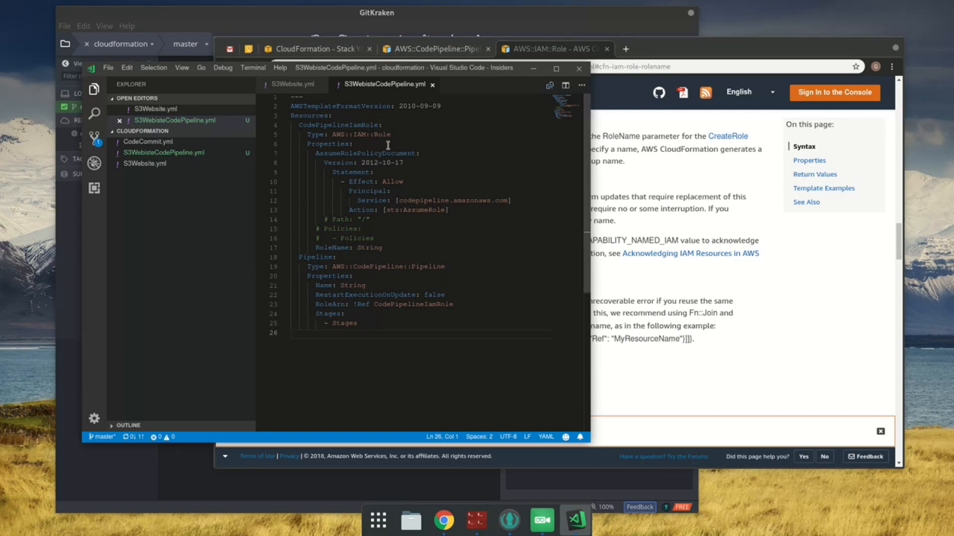
{"action": "left_click", "coordinate": [431, 245]}
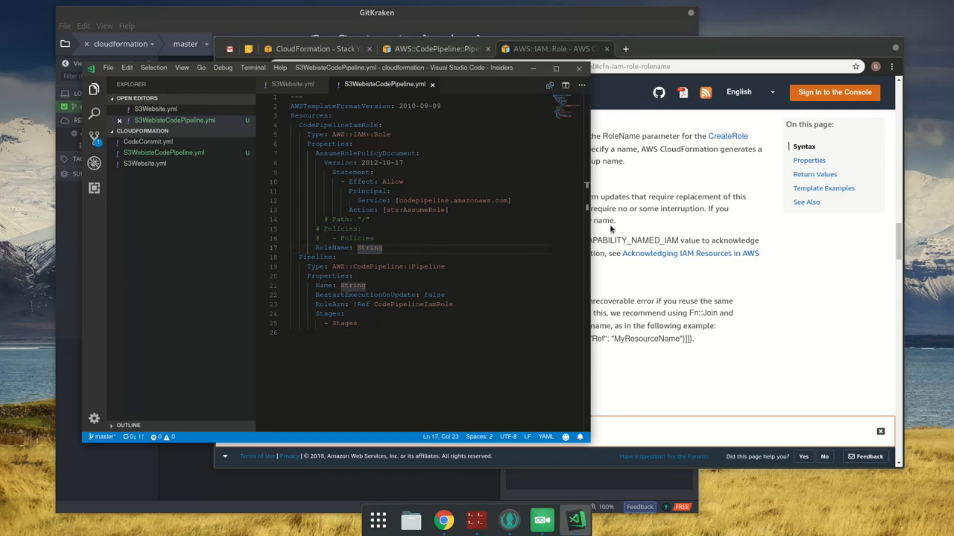
{"action": "key", "text": "shift+Home"}
{"action": "key", "text": "shift+Home"}
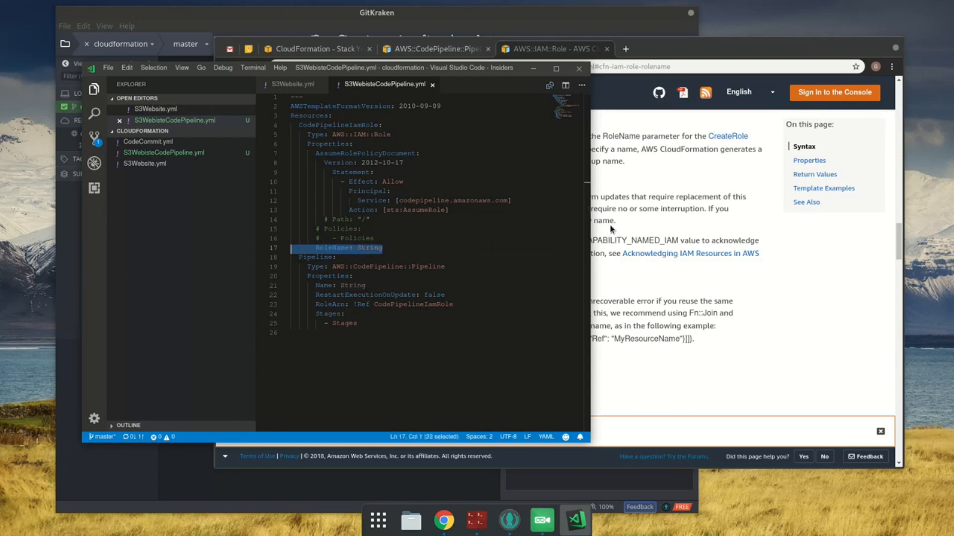
{"action": "key", "text": "BackSpace"}
{"action": "key", "text": "BackSpace"}
{"action": "key", "text": "ctrl+End"}
{"action": "key", "text": "ctrl+s"}
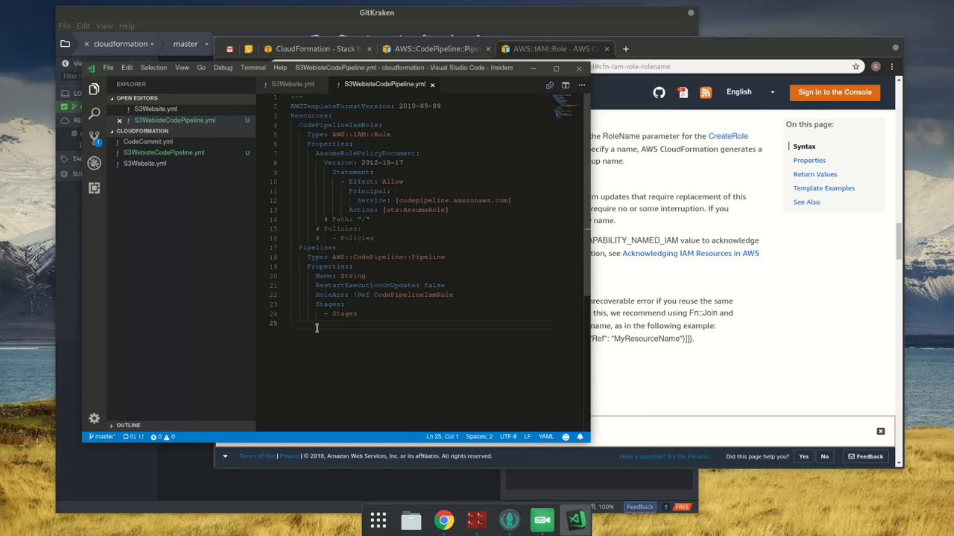
Step: Check the Stages property in the AWS::CodePipeline::Pipeline documentation, replace the template's Stages placeholder with an empty list [], and save
{"action": "left_click", "coordinate": [353, 305]}
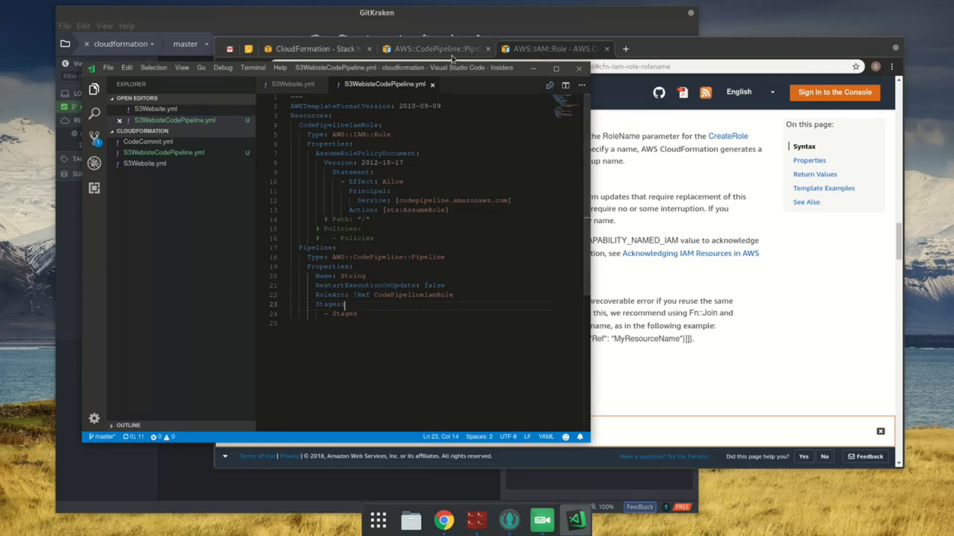
{"action": "left_click", "coordinate": [452, 59]}
{"action": "left_click", "coordinate": [408, 50]}
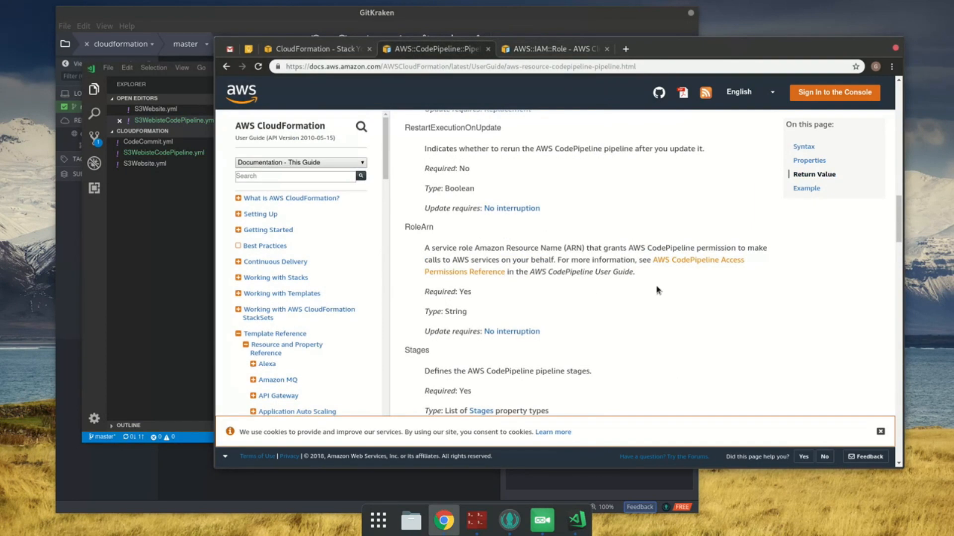
{"action": "scroll", "coordinate": [656, 290], "scroll_direction": "down", "scroll_amount": 3}
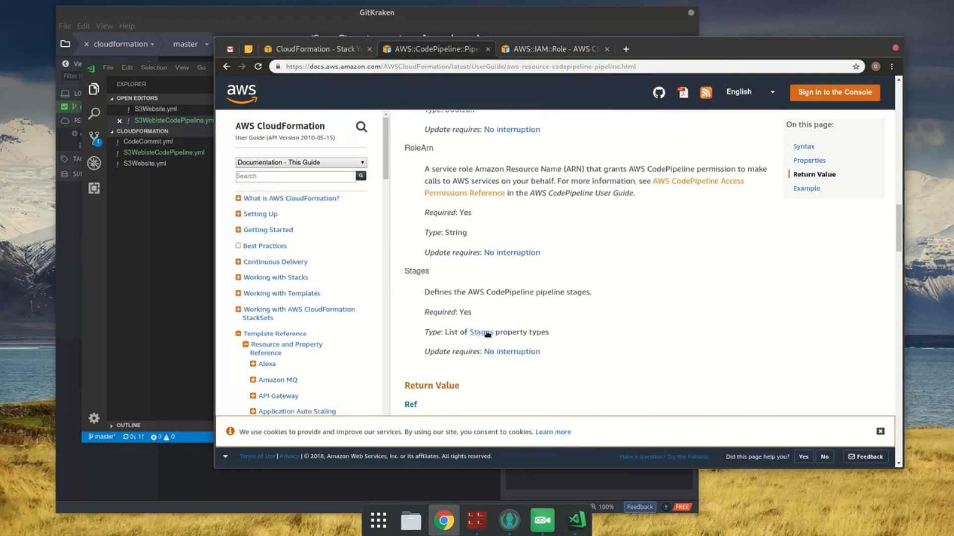
{"action": "left_click", "coordinate": [101, 307]}
{"action": "left_click", "coordinate": [411, 313]}
{"action": "key", "text": "shift+Home"}
{"action": "key", "text": "shift+Home"}
{"action": "key", "text": "BackSpace"}
{"action": "key", "text": "BackSpace"}
{"action": "key", "text": "Down"}
{"action": "key", "text": "ctrl+s"}
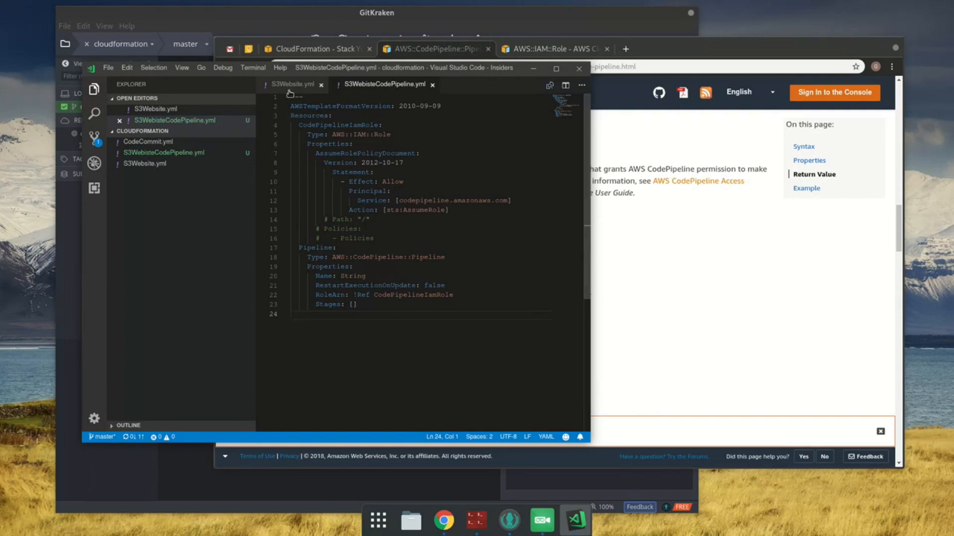
Step: Switch to the CloudFormation console in the browser, refresh the YouVectorS3Website resources, and open the list of all stacks
{"action": "left_click", "coordinate": [300, 49]}
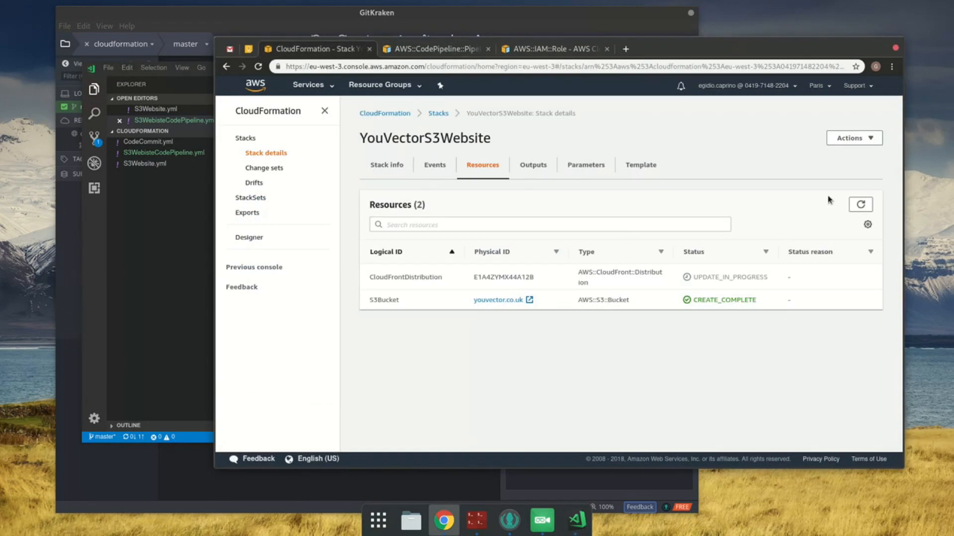
{"action": "left_click", "coordinate": [860, 204]}
{"action": "left_click", "coordinate": [437, 114]}
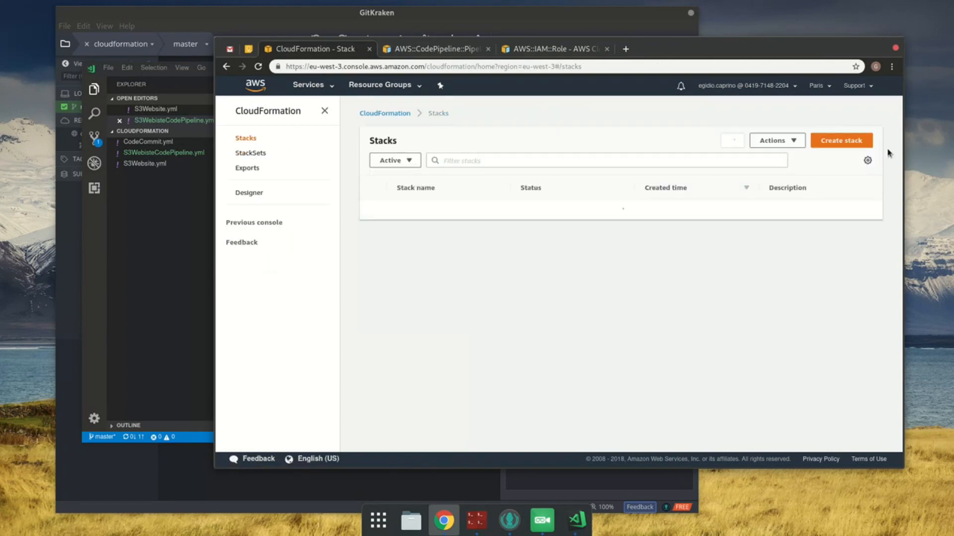
Step: Start creating a new stack from the CloudFormation stacks list
{"action": "left_click", "coordinate": [861, 144]}
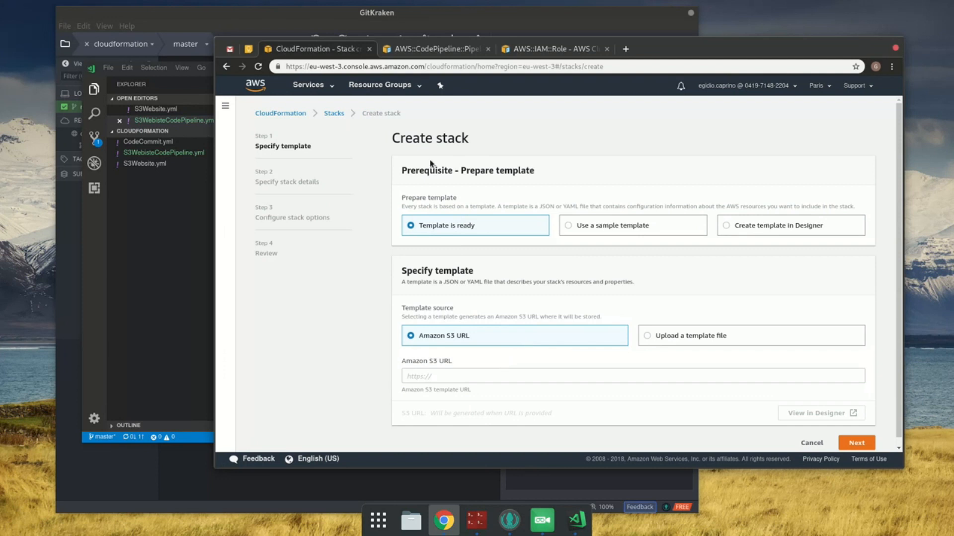
{"action": "left_click", "coordinate": [199, 215]}
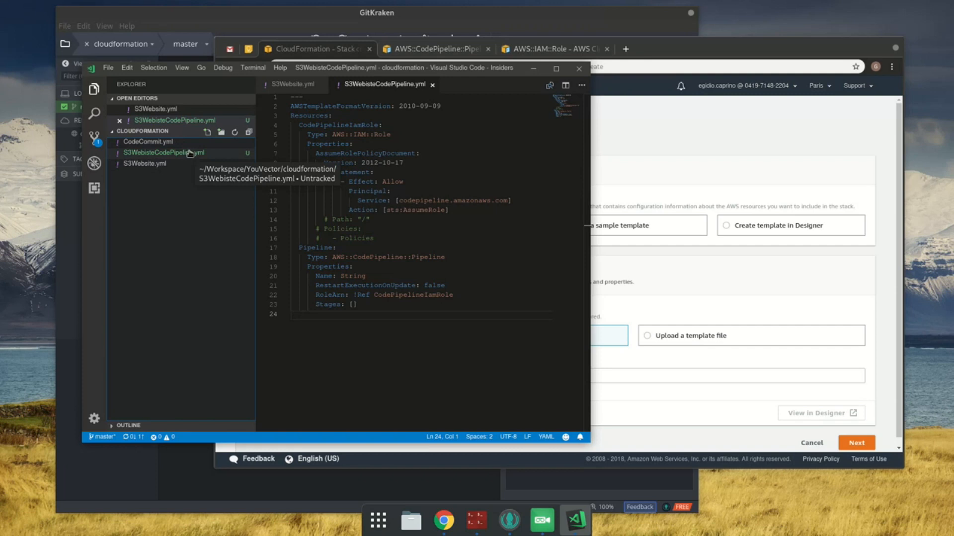
{"action": "right_click", "coordinate": [189, 154]}
{"action": "left_click", "coordinate": [263, 263]}
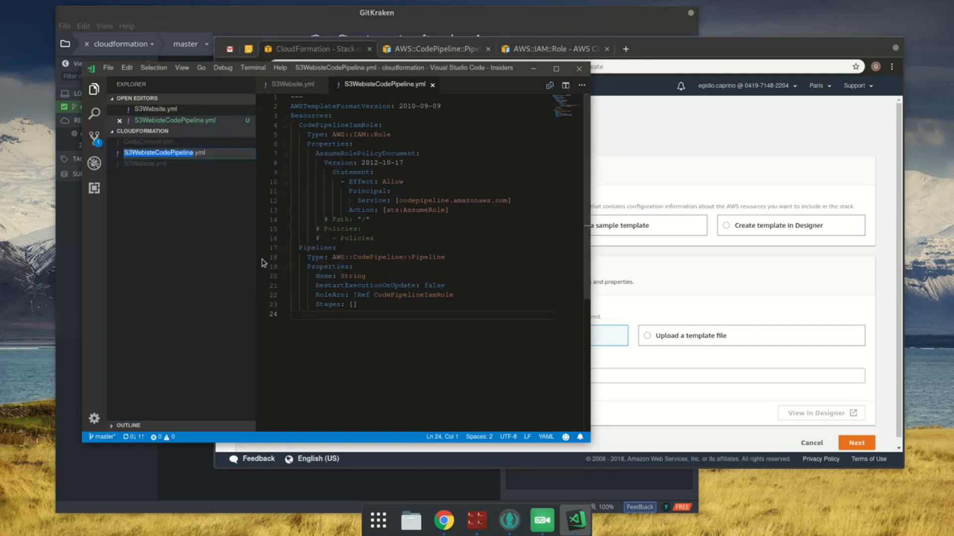
{"action": "key", "text": "Right"}
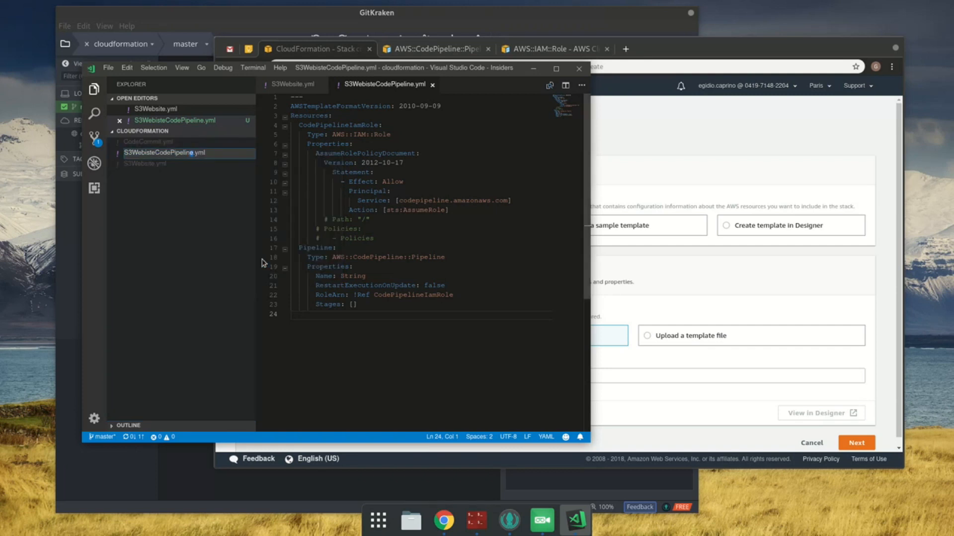
{"action": "key", "text": "shift+Left"}
{"action": "key", "text": "shift+Left"}
{"action": "key", "text": "shift+Left"}
{"action": "key", "text": "shift+Left"}
{"action": "key", "text": "shift+Left"}
{"action": "key", "text": "shift+Left"}
{"action": "key", "text": "shift+Left"}
{"action": "key", "text": "Escape"}
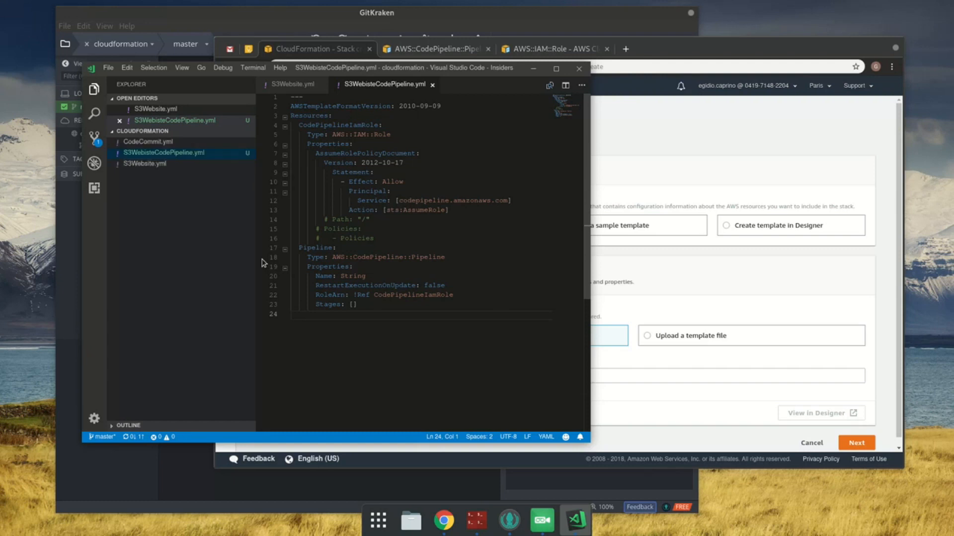
Step: On the browser's Create stack page, choose to upload a template file, select S3WebisteCodePipeline.yml and submit it
{"action": "left_click", "coordinate": [661, 296]}
{"action": "left_click", "coordinate": [718, 338]}
{"action": "left_click", "coordinate": [422, 377]}
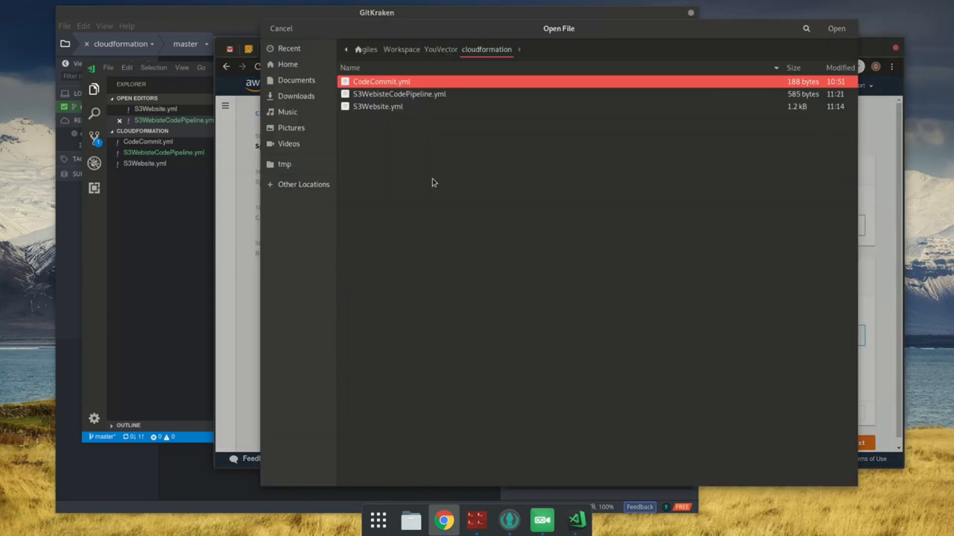
{"action": "double_click", "coordinate": [389, 95]}
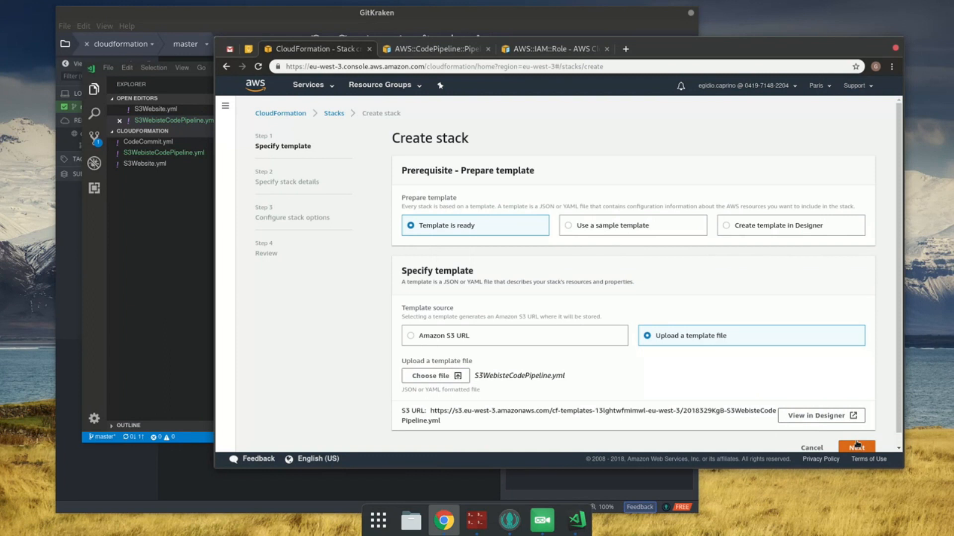
{"action": "left_click", "coordinate": [856, 445]}
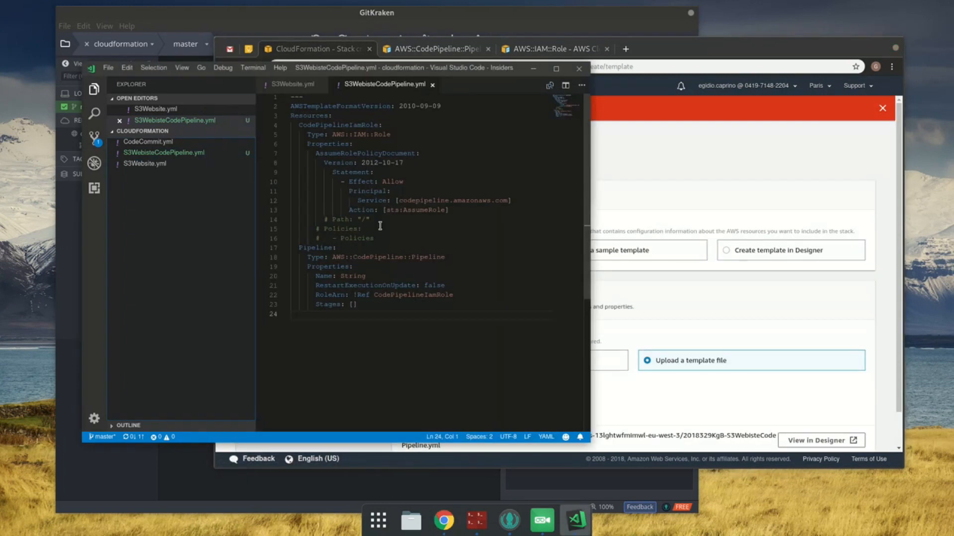
Step: Review the role's Statement block in the code editor and find the YAML template example in the browser's AWS::IAM::Role documentation
{"action": "left_click", "coordinate": [205, 239]}
{"action": "left_click", "coordinate": [373, 174]}
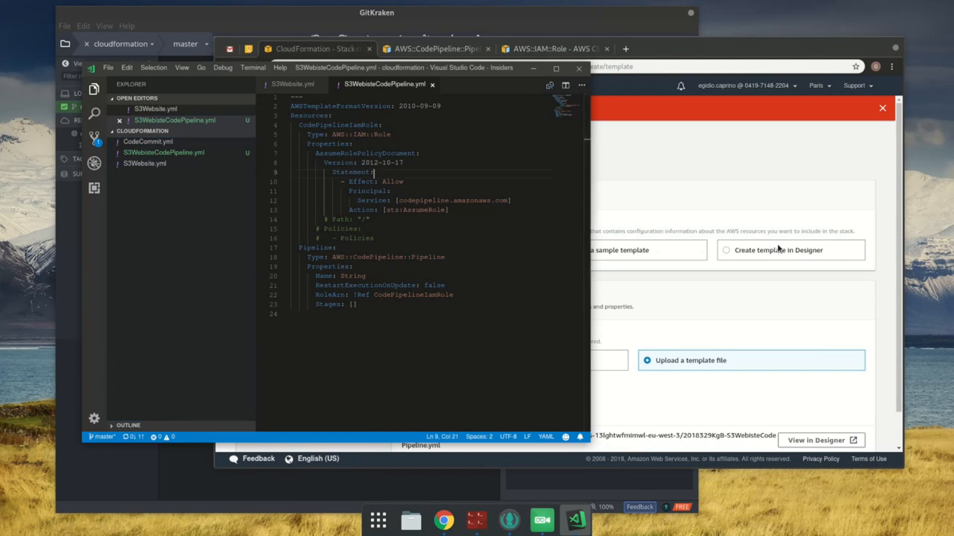
{"action": "key", "text": "Down"}
{"action": "key", "text": "Down"}
{"action": "key", "text": "Down"}
{"action": "key", "text": "Down"}
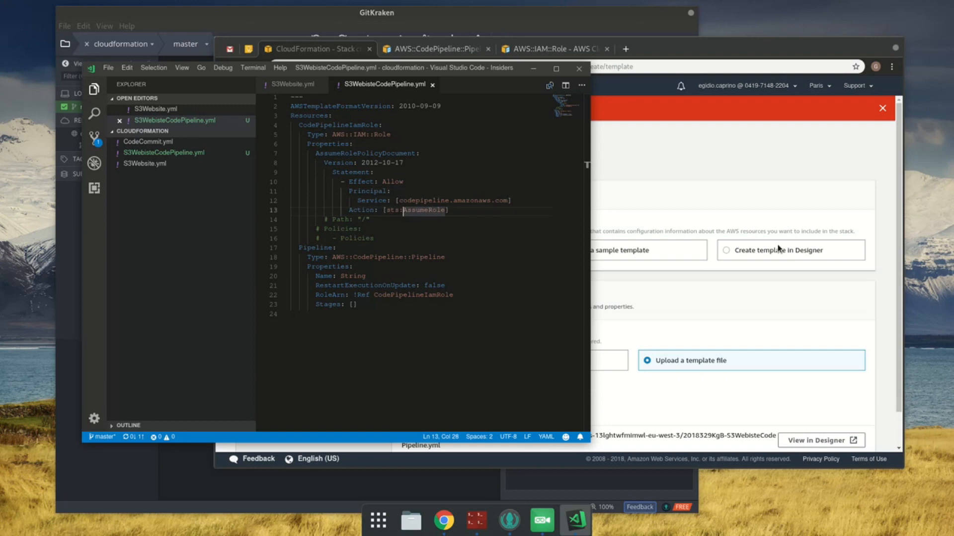
{"action": "left_click", "coordinate": [536, 49]}
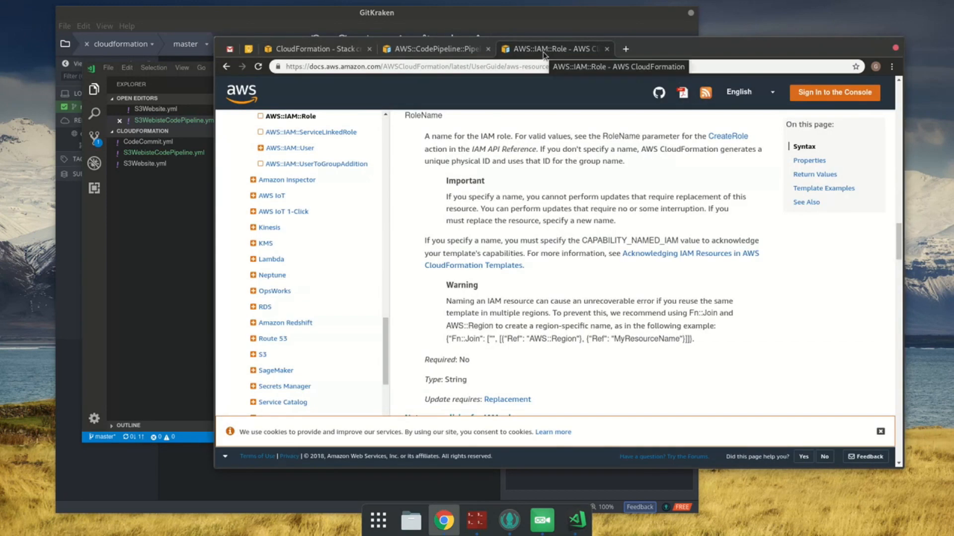
{"action": "scroll", "coordinate": [813, 138], "scroll_direction": "down", "scroll_amount": 15}
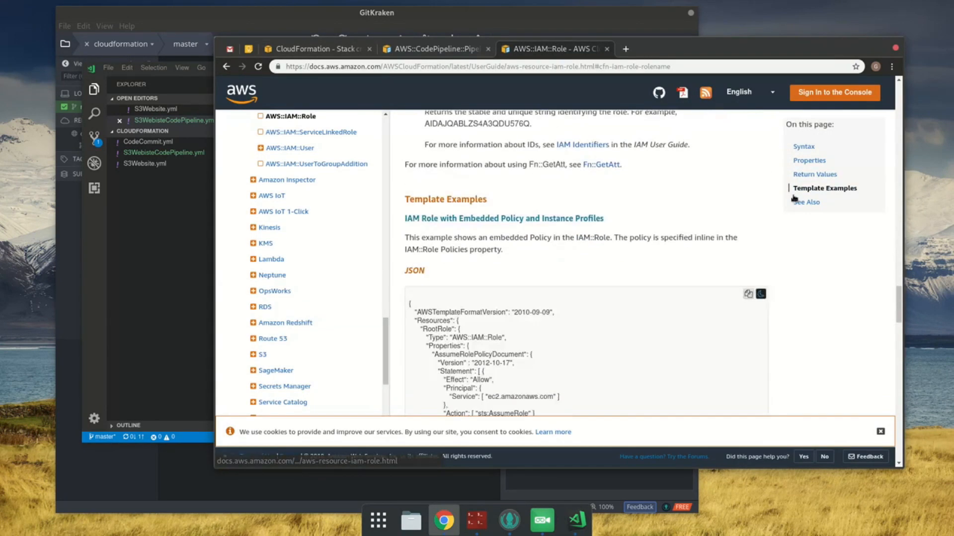
{"action": "scroll", "coordinate": [793, 215], "scroll_direction": "down", "scroll_amount": 5}
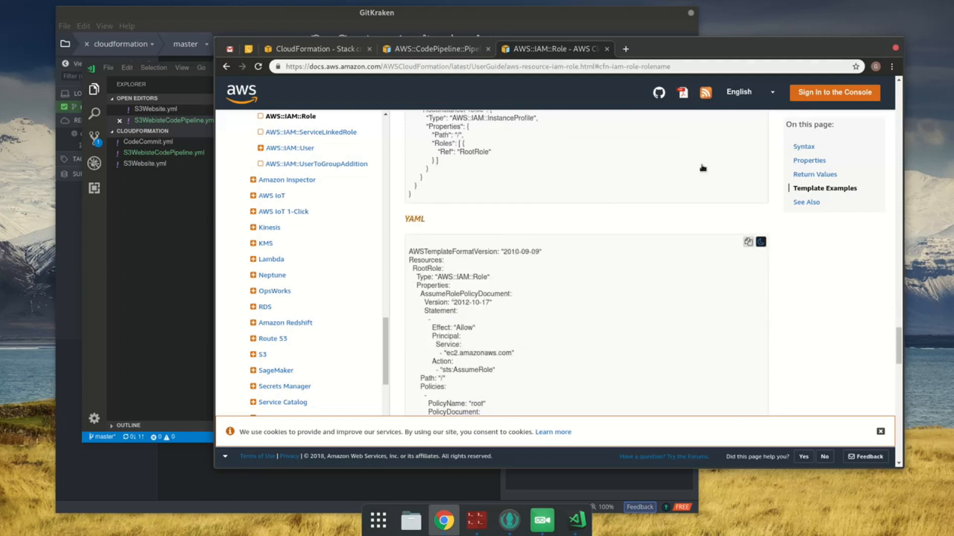
Step: Back in the code editor, outdent the role's Statement block so Statement aligns with Version, and save the file
{"action": "key", "text": "alt+Tab"}
{"action": "left_click_drag", "start_coordinate": [343, 169], "coordinate": [396, 212]}
{"action": "key", "text": "shift+Tab"}
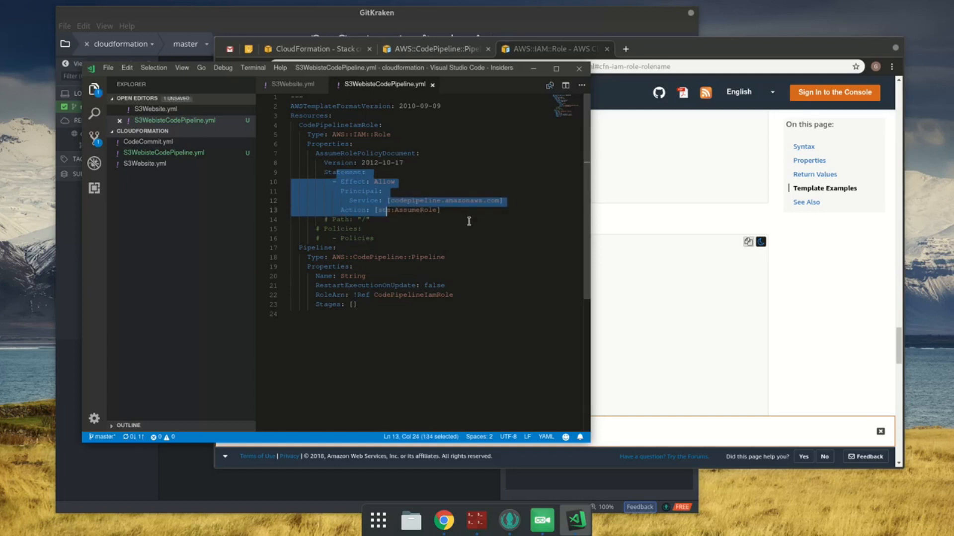
{"action": "left_click", "coordinate": [449, 223]}
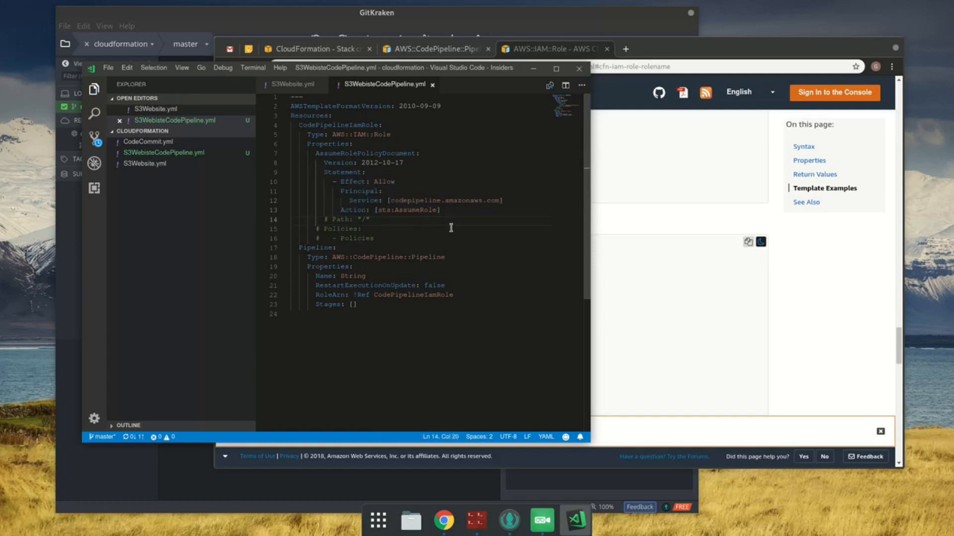
Step: Return to the stack creation page in the browser, re-upload the corrected S3WebisteCodePipeline.yml template and submit it
{"action": "left_click", "coordinate": [308, 48]}
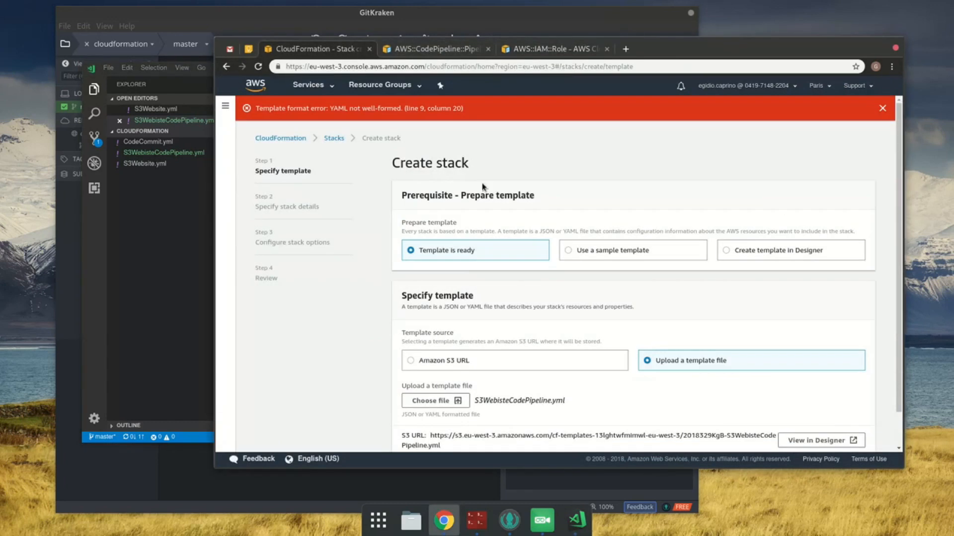
{"action": "left_click", "coordinate": [453, 399]}
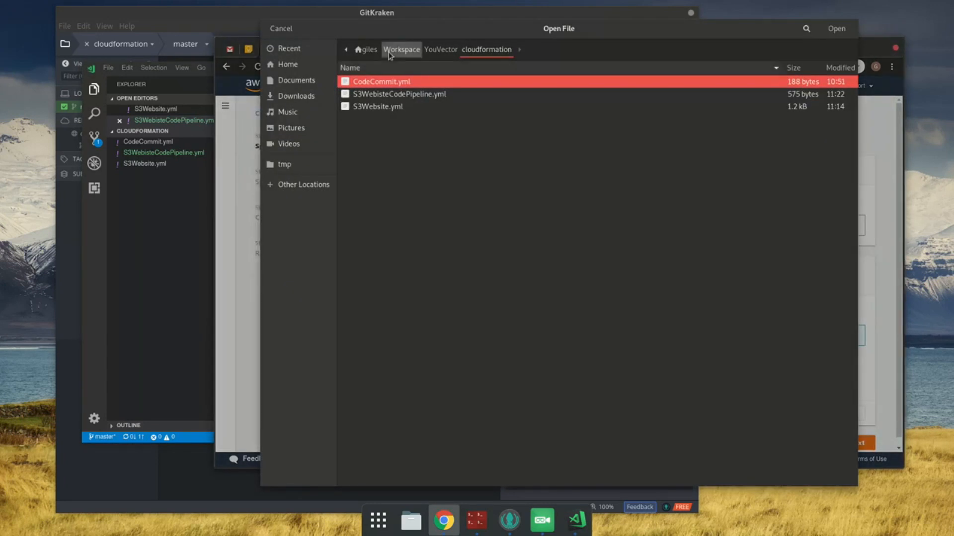
{"action": "left_click", "coordinate": [394, 94]}
{"action": "left_click", "coordinate": [836, 28]}
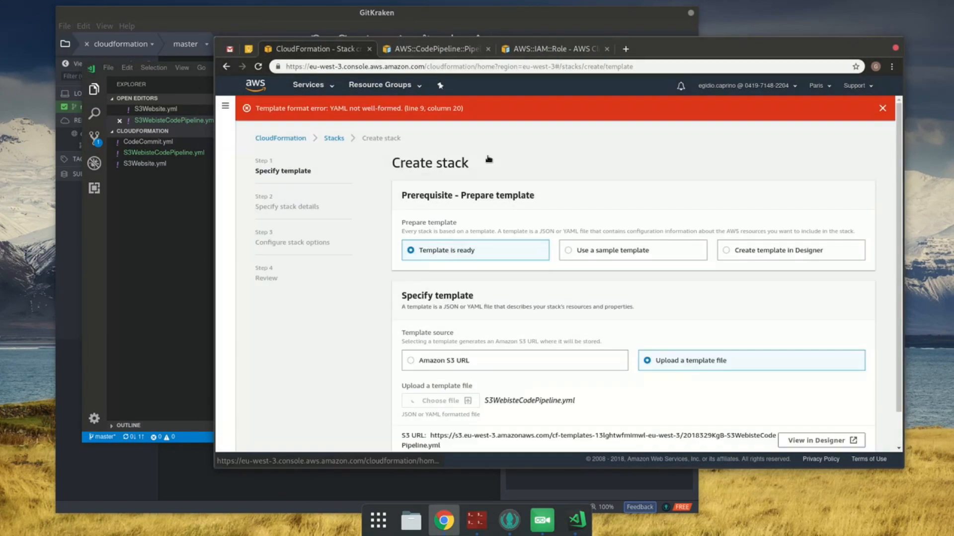
{"action": "left_click", "coordinate": [856, 435]}
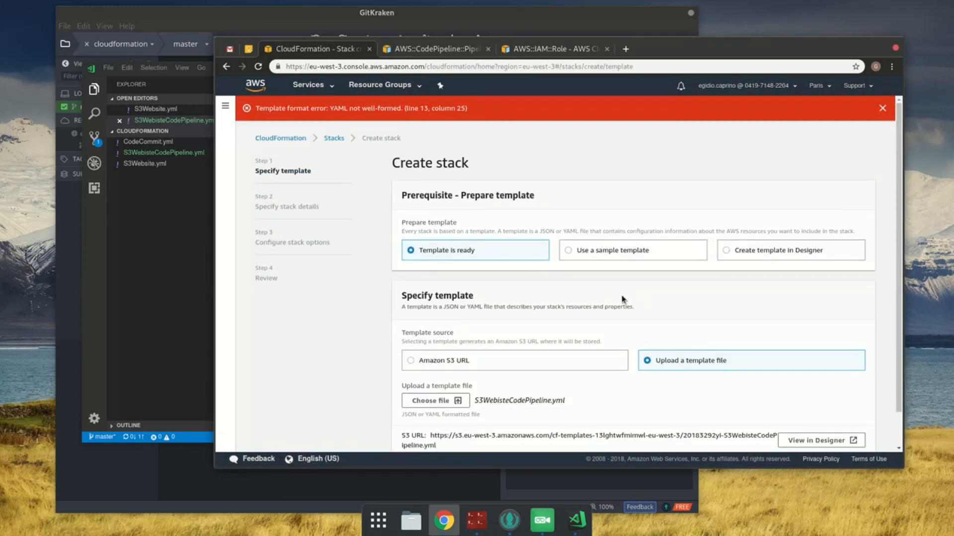
Step: In the code editor, try outdenting the role's Action line to align with Statement, and save the file
{"action": "key", "text": "alt+Tab"}
{"action": "left_click", "coordinate": [348, 202]}
{"action": "key", "text": "Down"}
{"action": "key", "text": "shift+Tab"}
{"action": "key", "text": "shift+Tab"}
{"action": "key", "text": "ctrl+s"}
{"action": "left_click", "coordinate": [513, 205]}
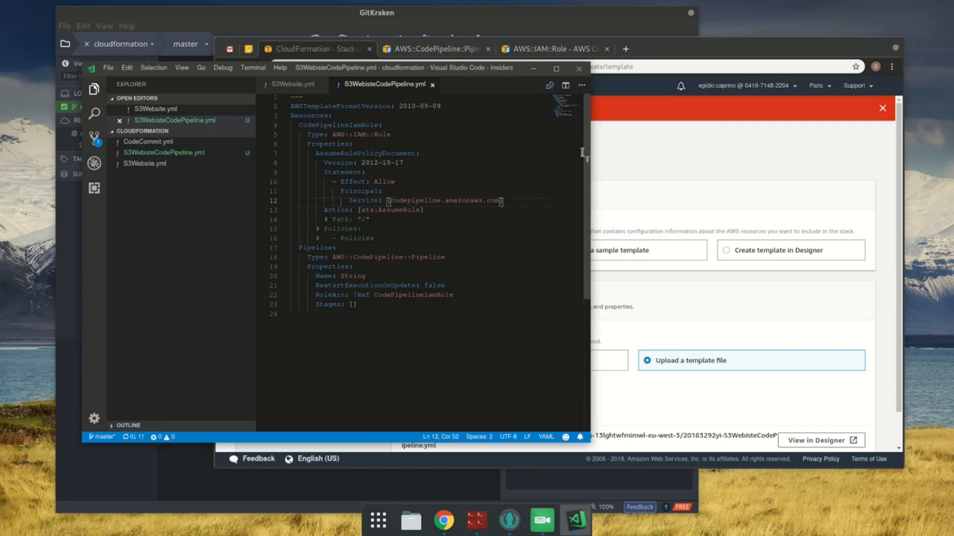
Step: Upload S3WebisteCodePipeline.yml on the browser's Create stack page with the outdented Action line and submit it
{"action": "left_click", "coordinate": [670, 211]}
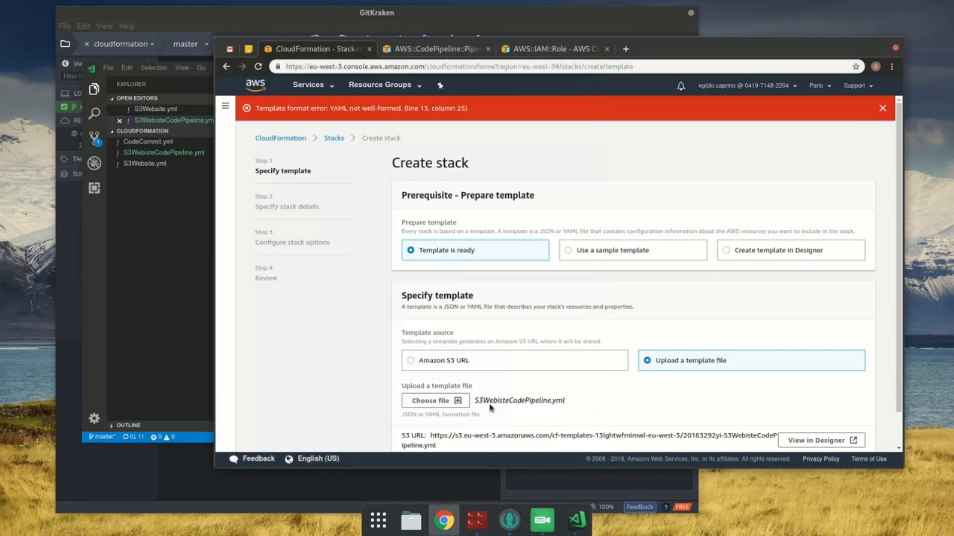
{"action": "left_click", "coordinate": [432, 400]}
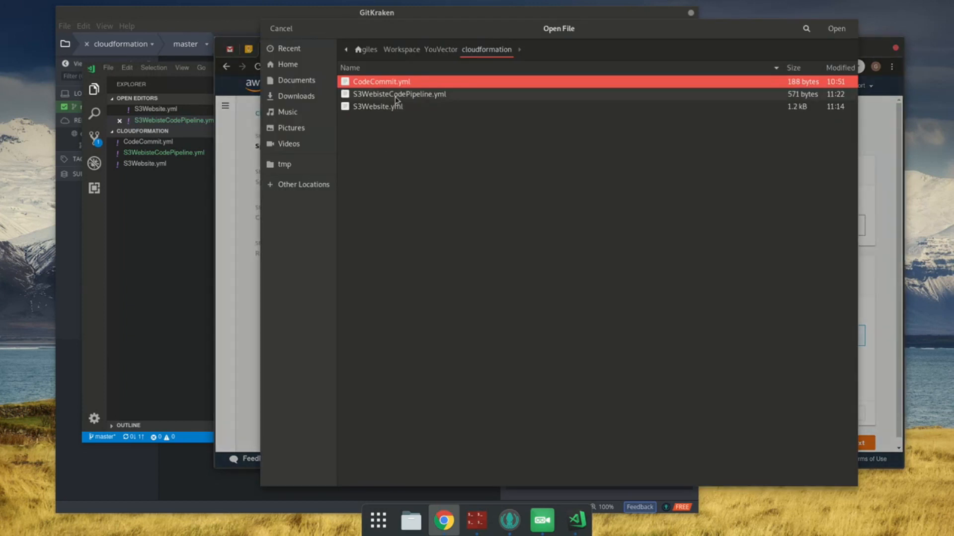
{"action": "double_click", "coordinate": [396, 100]}
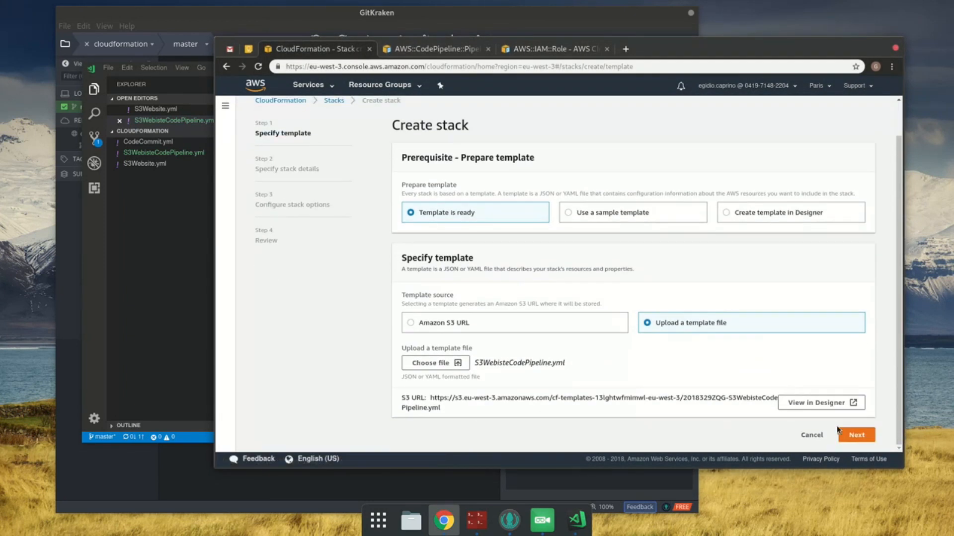
{"action": "left_click", "coordinate": [852, 435]}
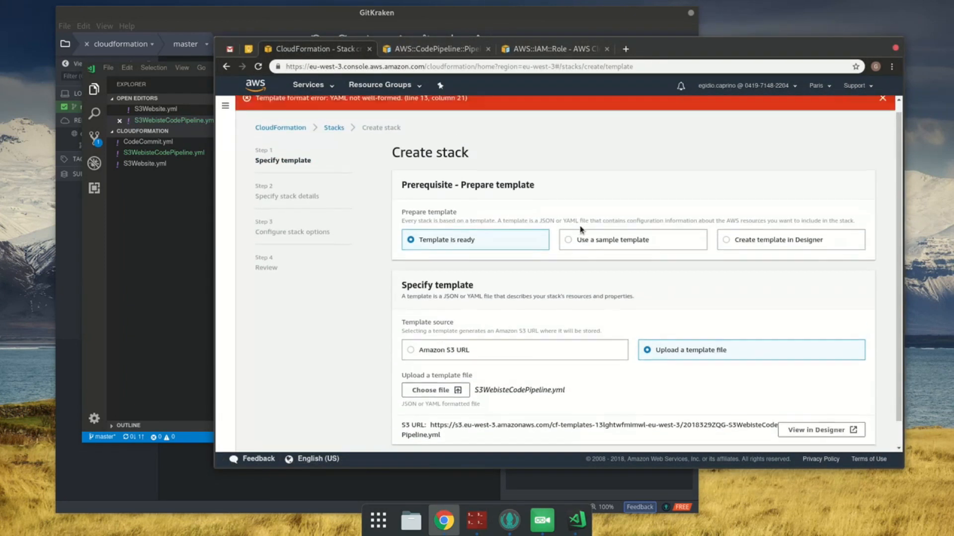
Step: Check the Action line in the code editor against the YAML example in the browser's AWS::IAM::Role documentation
{"action": "left_click", "coordinate": [207, 292]}
{"action": "left_click", "coordinate": [390, 211]}
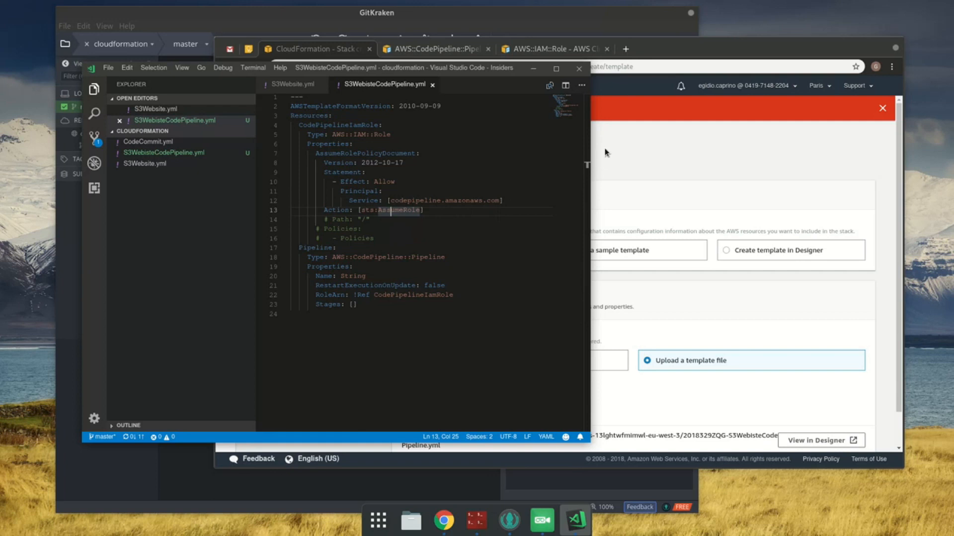
{"action": "left_click", "coordinate": [524, 52]}
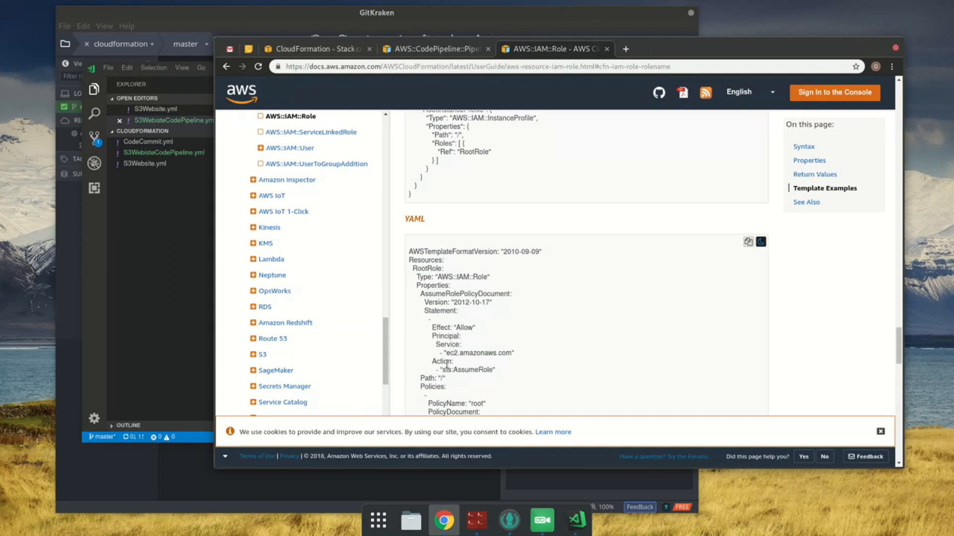
Step: In the code editor, indent the role's Action line back to the level of Principal and save the file
{"action": "left_click", "coordinate": [202, 304]}
{"action": "left_click", "coordinate": [345, 210]}
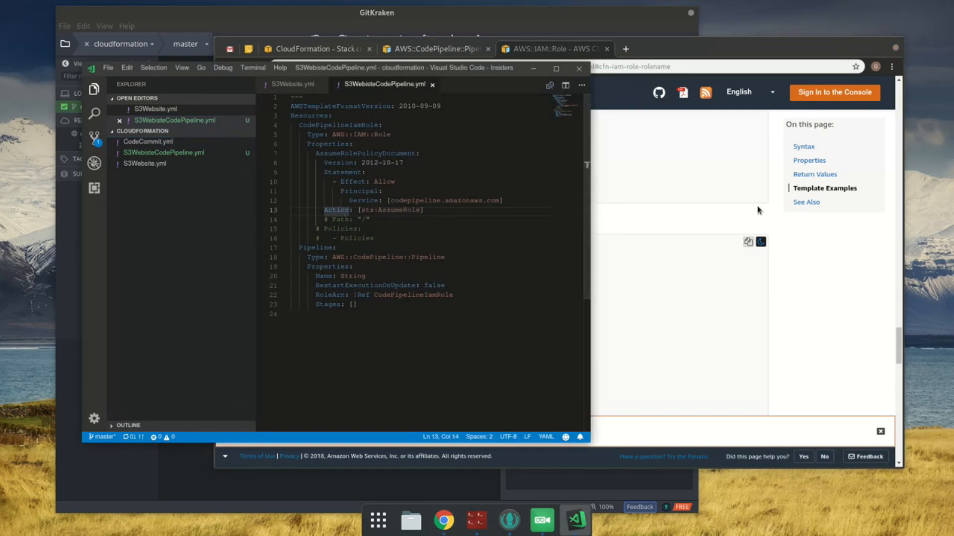
{"action": "key", "text": "Home"}
{"action": "key", "text": "Tab"}
{"action": "key", "text": "Tab"}
{"action": "key", "text": "Tab"}
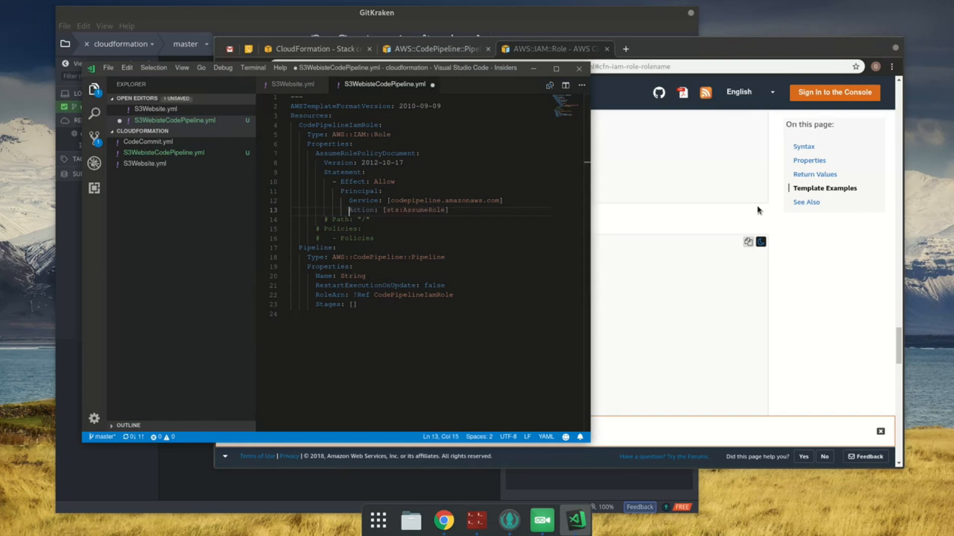
{"action": "key", "text": "shift+Tab"}
{"action": "key", "text": "ctrl+s"}
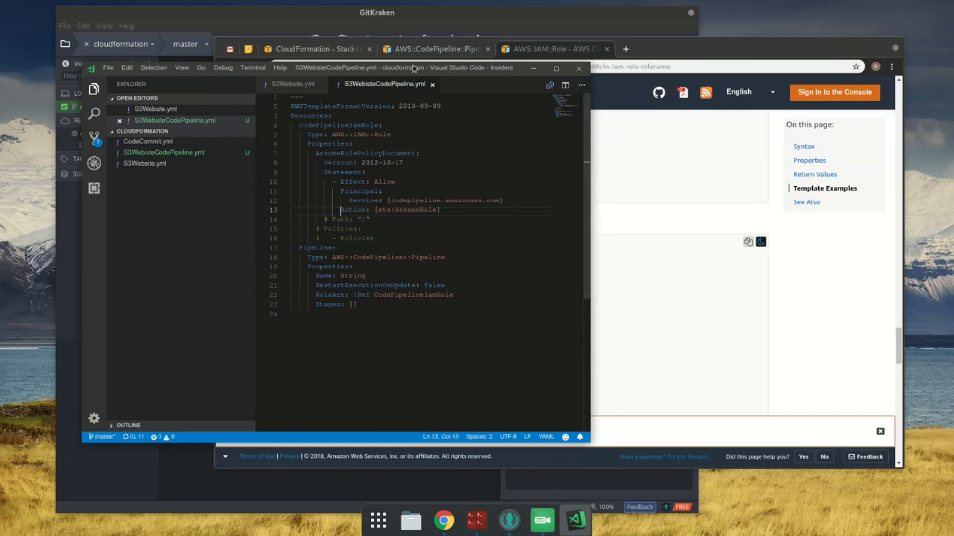
Step: Switch to the CloudFormation console in the browser, upload S3WebisteCodePipeline.yml with the re-indented Action line and submit it
{"action": "left_click", "coordinate": [351, 56]}
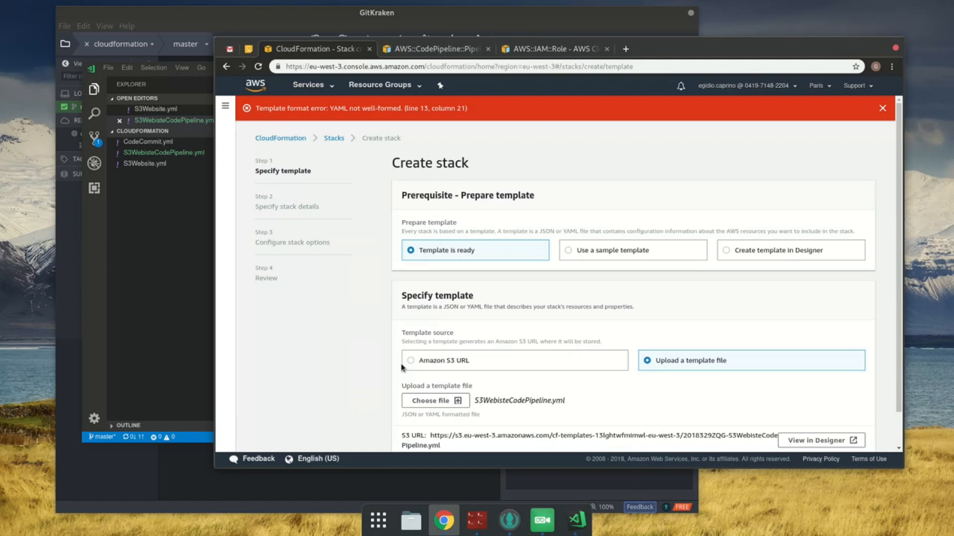
{"action": "left_click", "coordinate": [431, 400]}
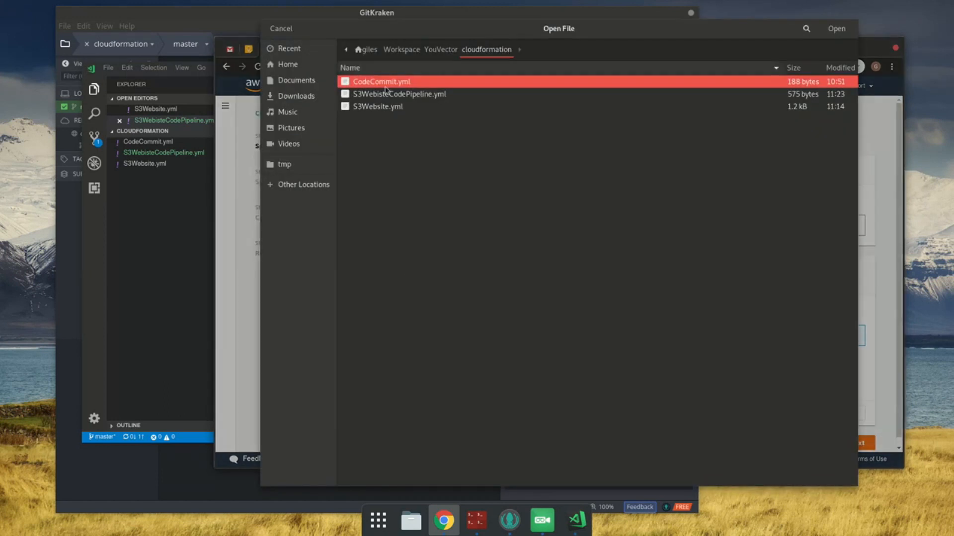
{"action": "double_click", "coordinate": [387, 93]}
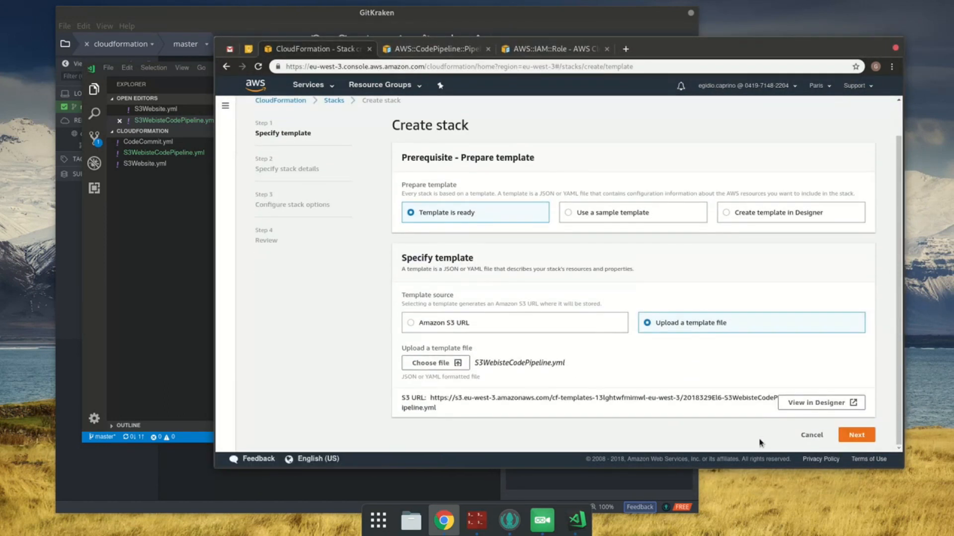
{"action": "left_click", "coordinate": [857, 436]}
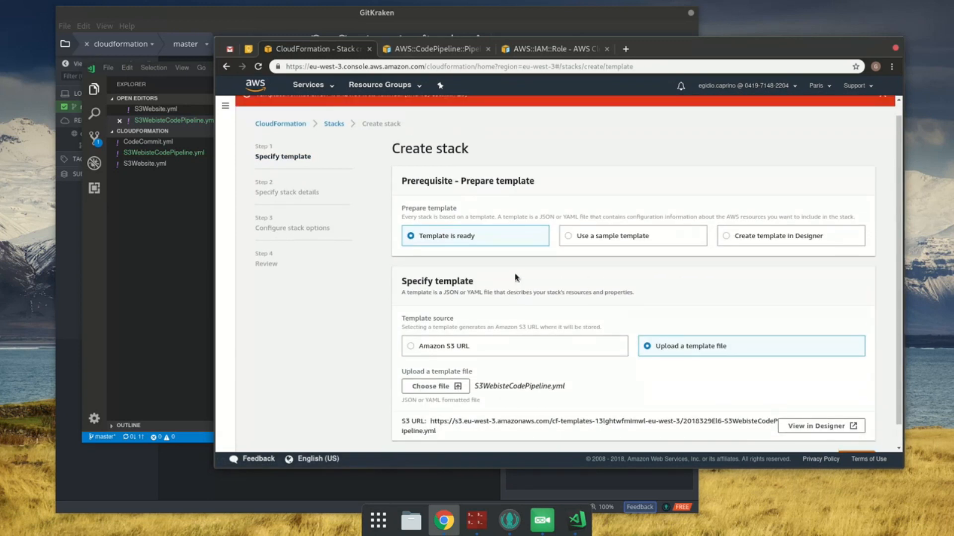
Step: Following the YAML example in the browser's AWS::IAM::Role documentation, put single quotes around sts:AssumeRole in the editor's Action line and save the file
{"action": "key", "text": "alt+Tab"}
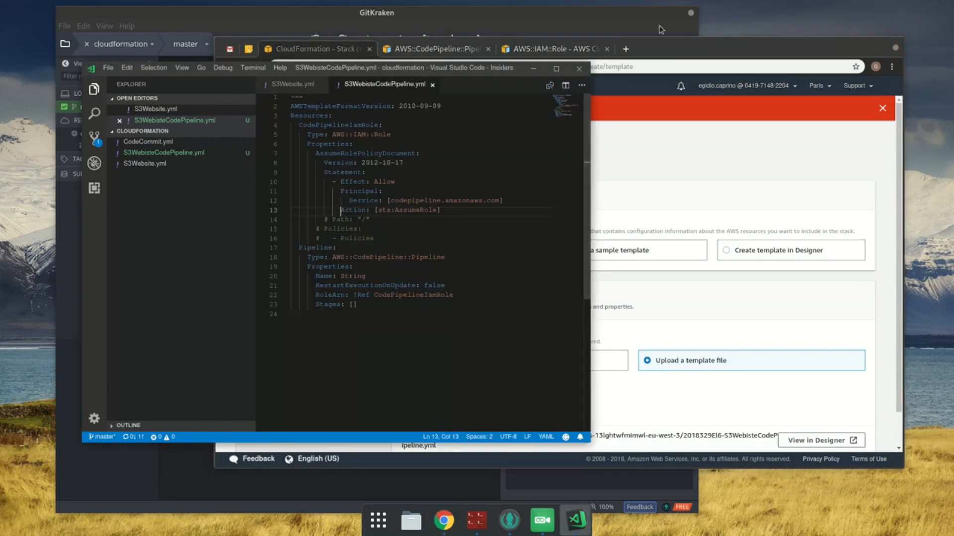
{"action": "left_click", "coordinate": [552, 48]}
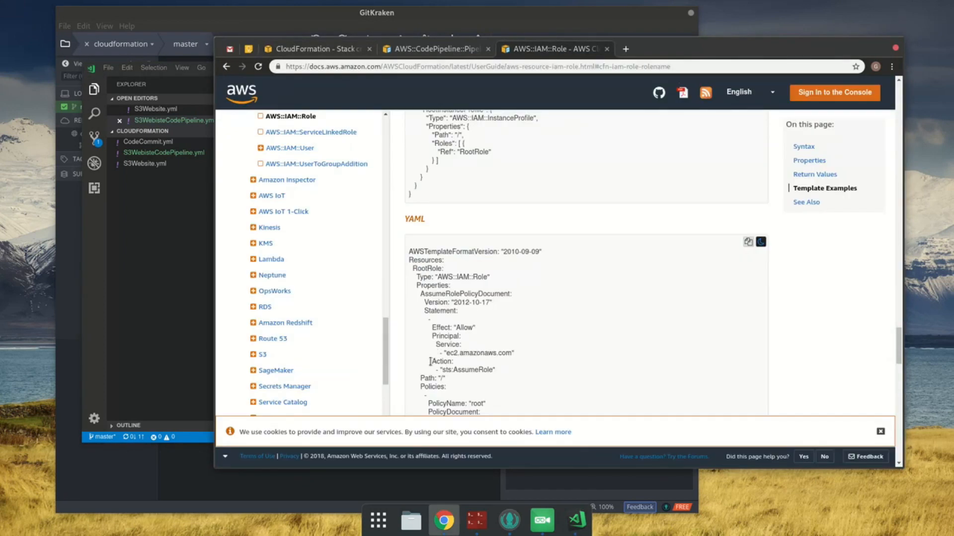
{"action": "left_click_drag", "start_coordinate": [433, 362], "coordinate": [502, 373]}
{"action": "left_click", "coordinate": [173, 287]}
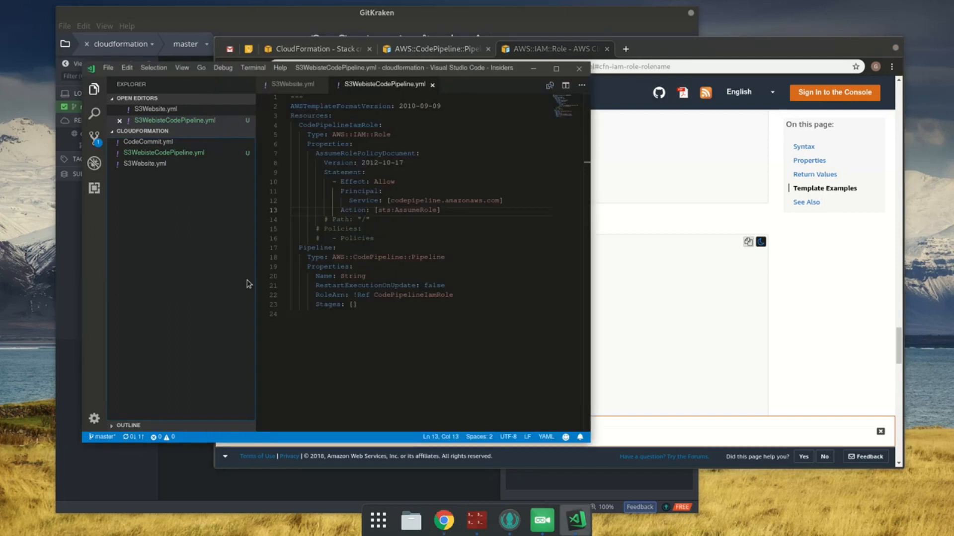
{"action": "left_click", "coordinate": [714, 315]}
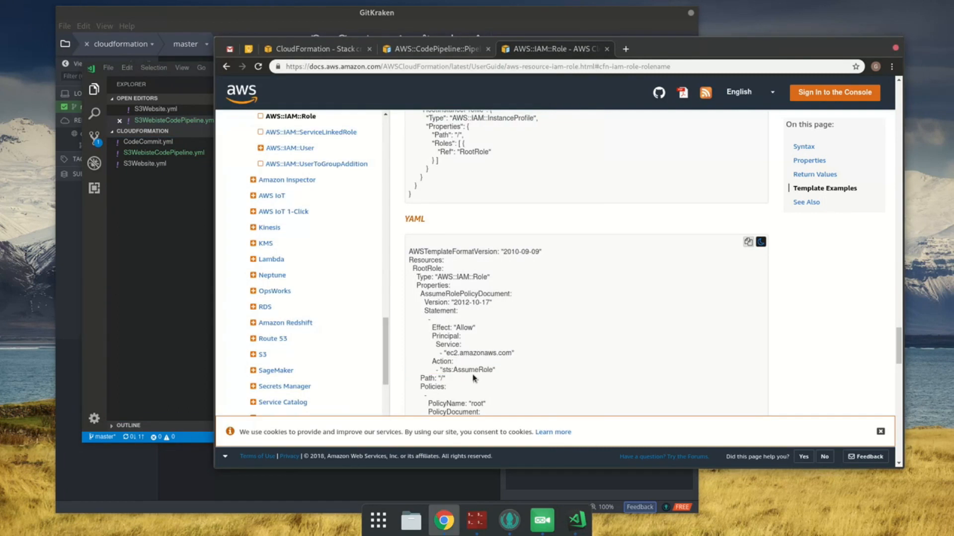
{"action": "left_click", "coordinate": [196, 252]}
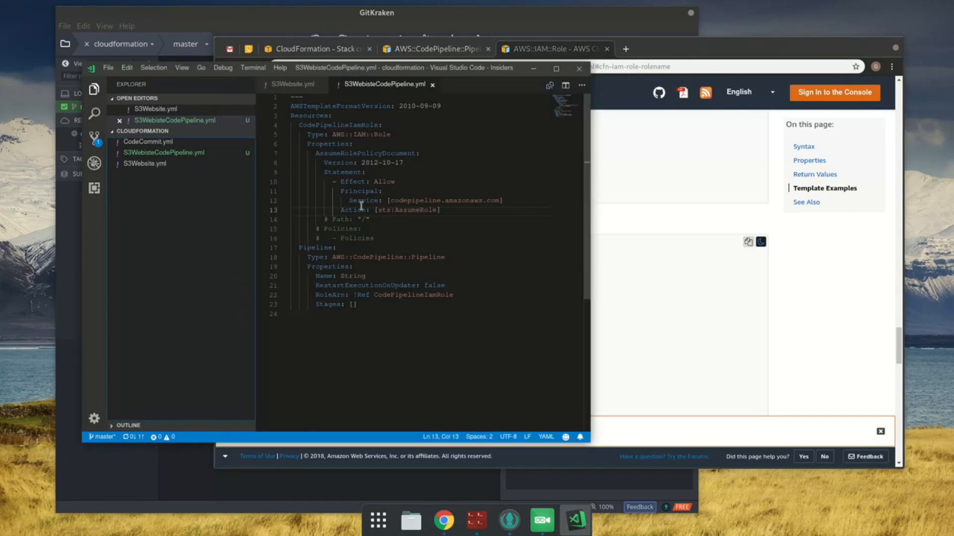
{"action": "left_click", "coordinate": [378, 205]}
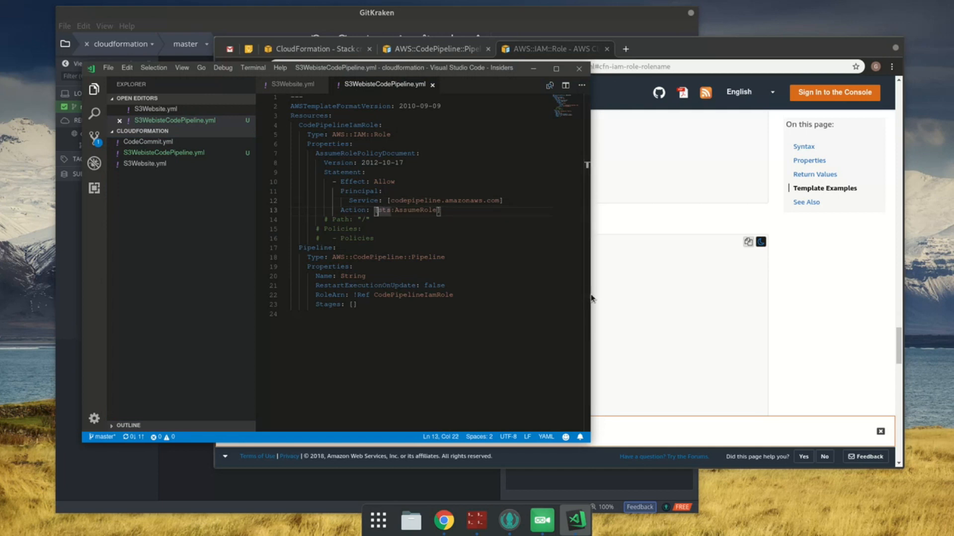
{"action": "key", "text": "shift+End"}
{"action": "type", "text": "'"}
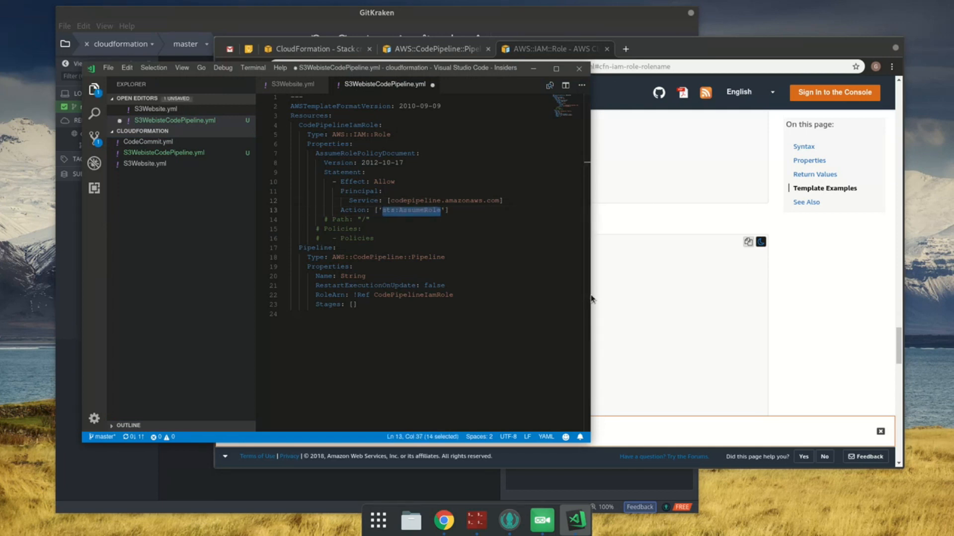
{"action": "key", "text": "ctrl+s"}
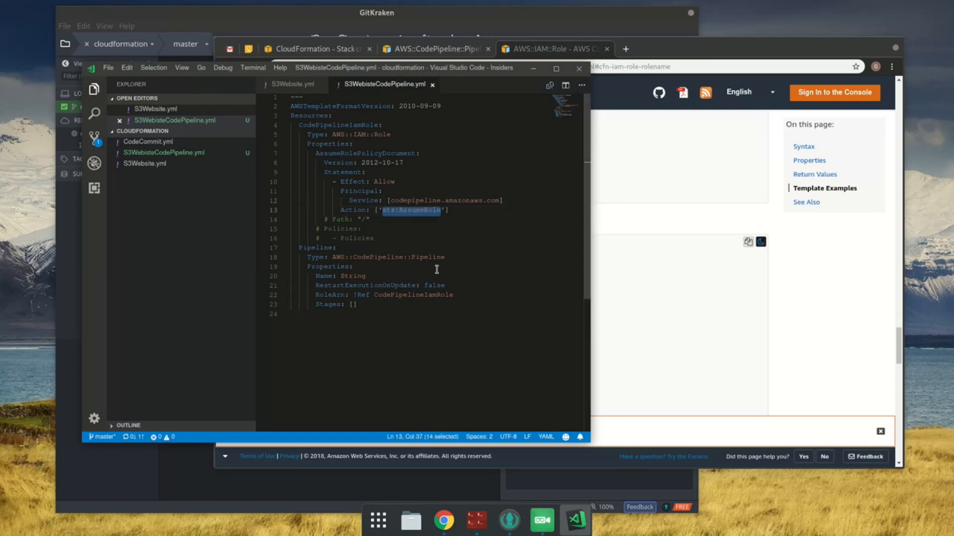
{"action": "left_click", "coordinate": [370, 359]}
{"action": "left_click_drag", "start_coordinate": [379, 211], "coordinate": [439, 210]}
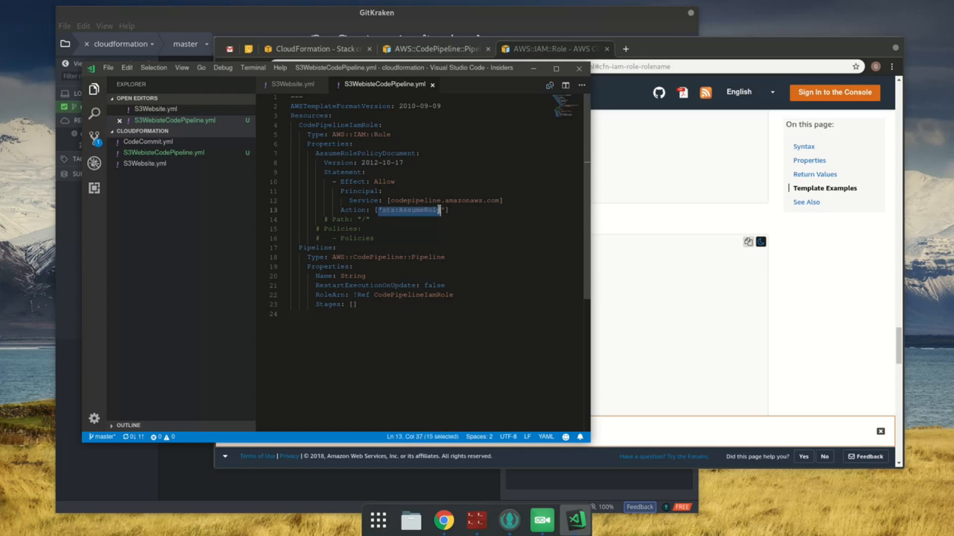
{"action": "left_click", "coordinate": [483, 318]}
Step: Switch to the CloudFormation console in the browser, upload S3WebisteCodePipeline.yml with the quoted action and submit the template
{"action": "left_click", "coordinate": [615, 222]}
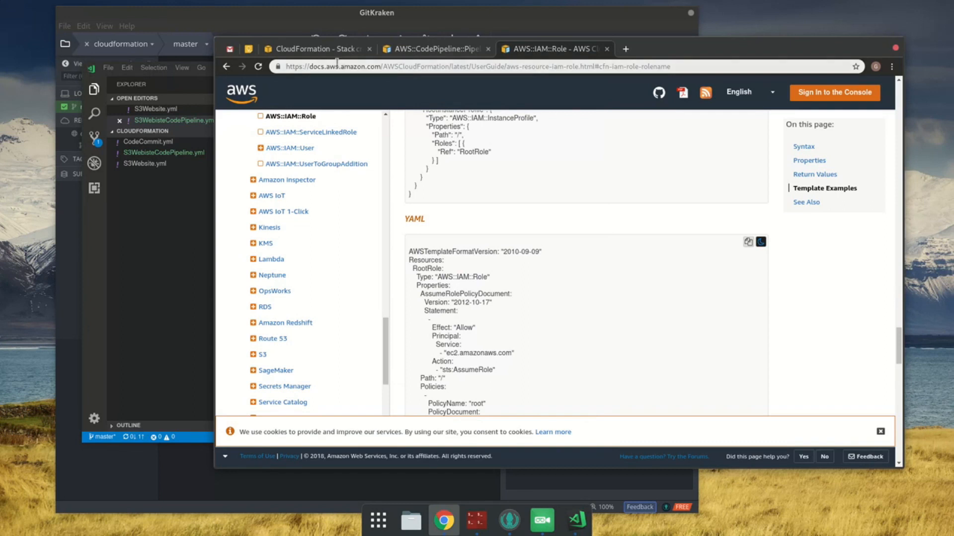
{"action": "left_click", "coordinate": [316, 48]}
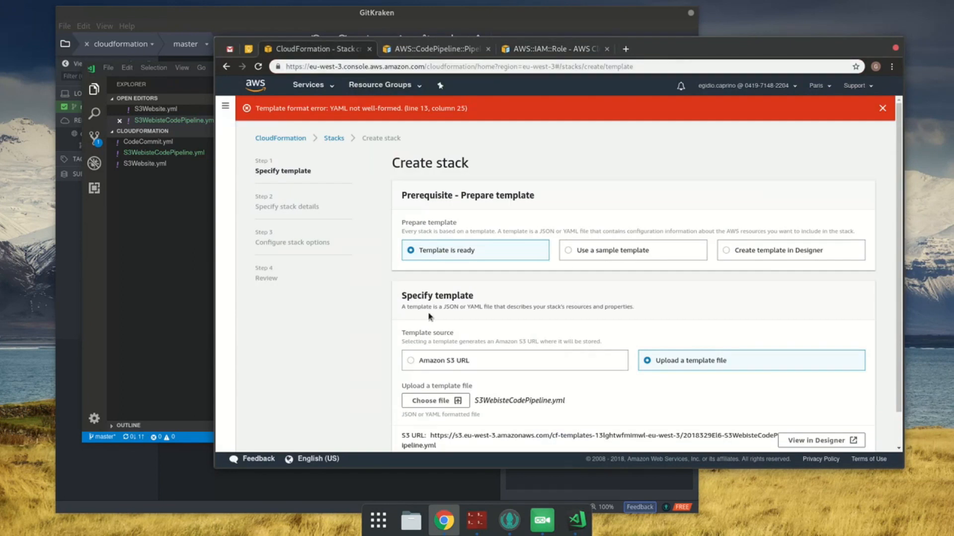
{"action": "left_click", "coordinate": [444, 406]}
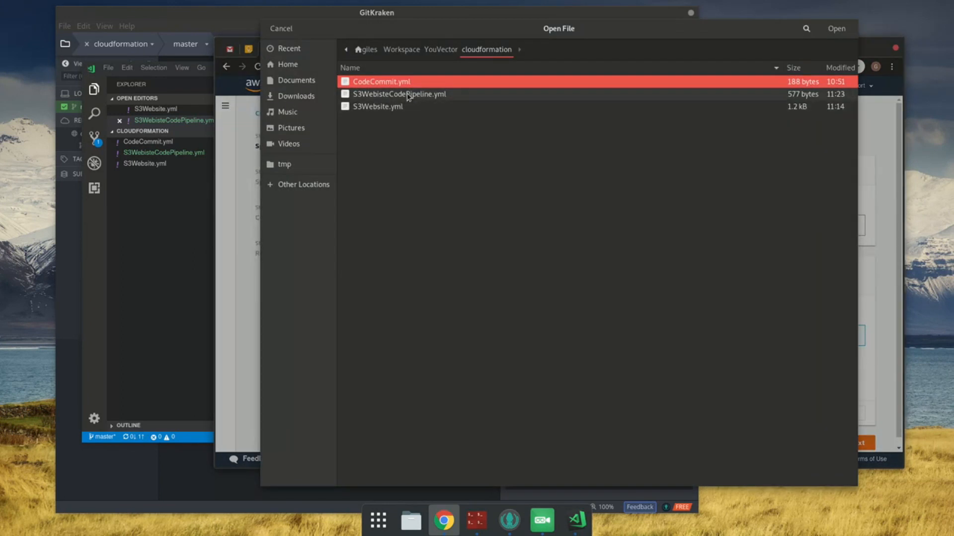
{"action": "left_click", "coordinate": [407, 94]}
{"action": "key", "text": "Return"}
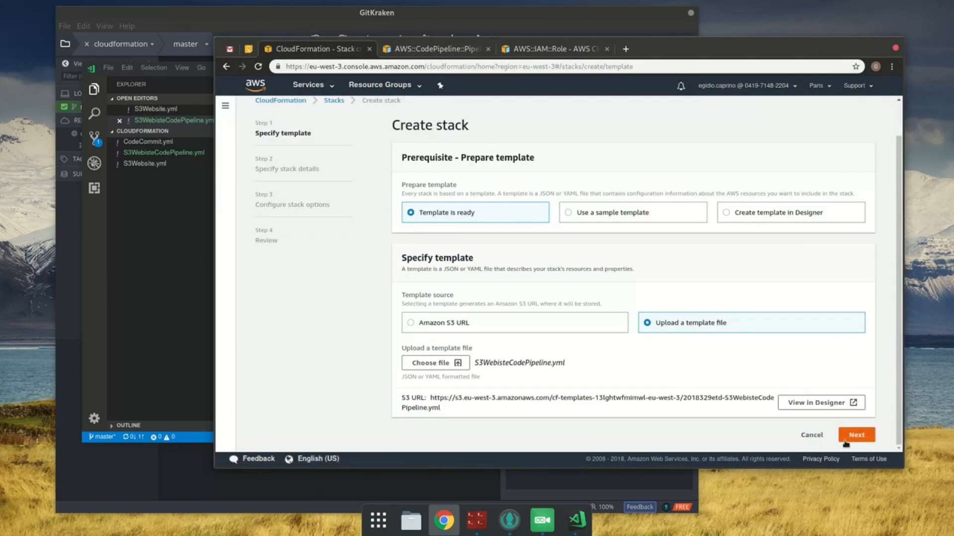
{"action": "left_click", "coordinate": [849, 439]}
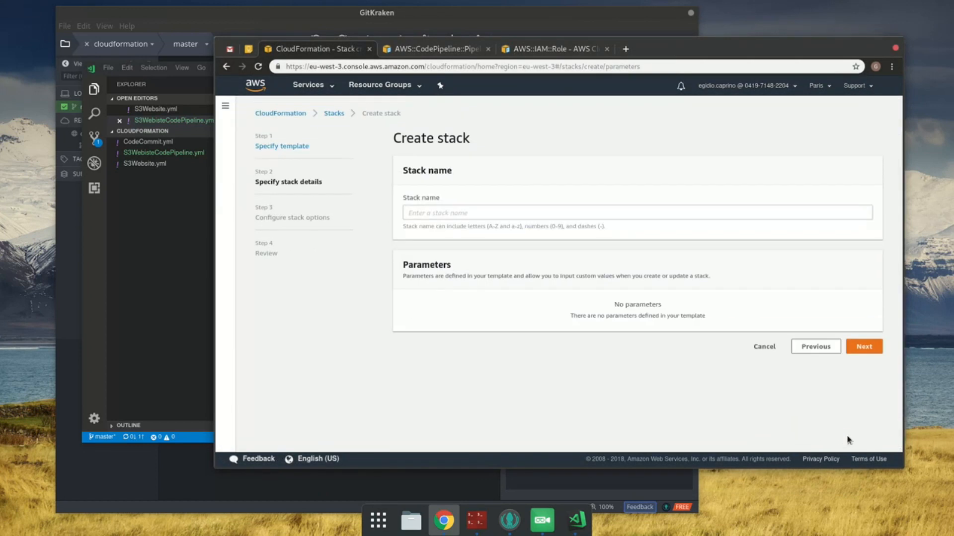
Step: Name the stack YouVectorCodePipeline and continue to the stack options
{"action": "left_click", "coordinate": [871, 354]}
{"action": "left_click", "coordinate": [583, 209]}
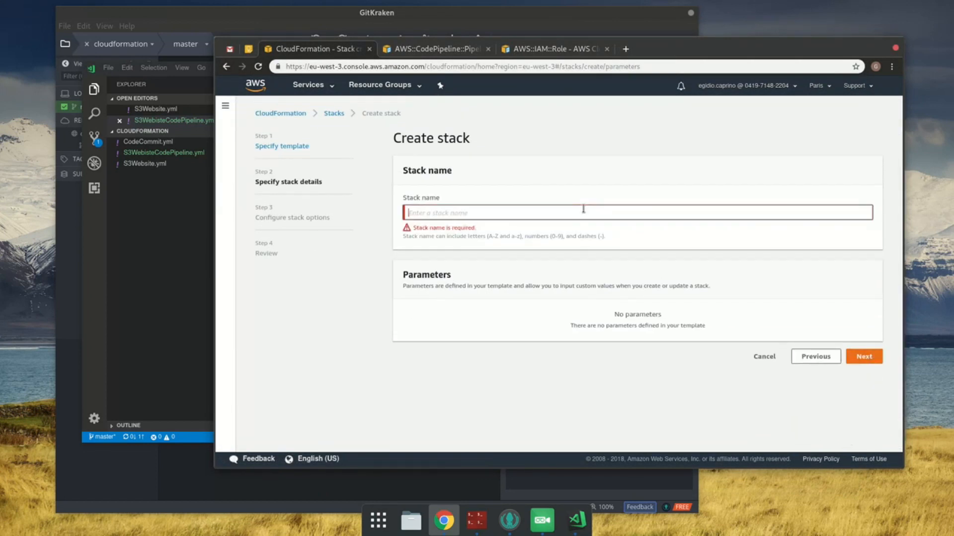
{"action": "type", "text": "YouVector"}
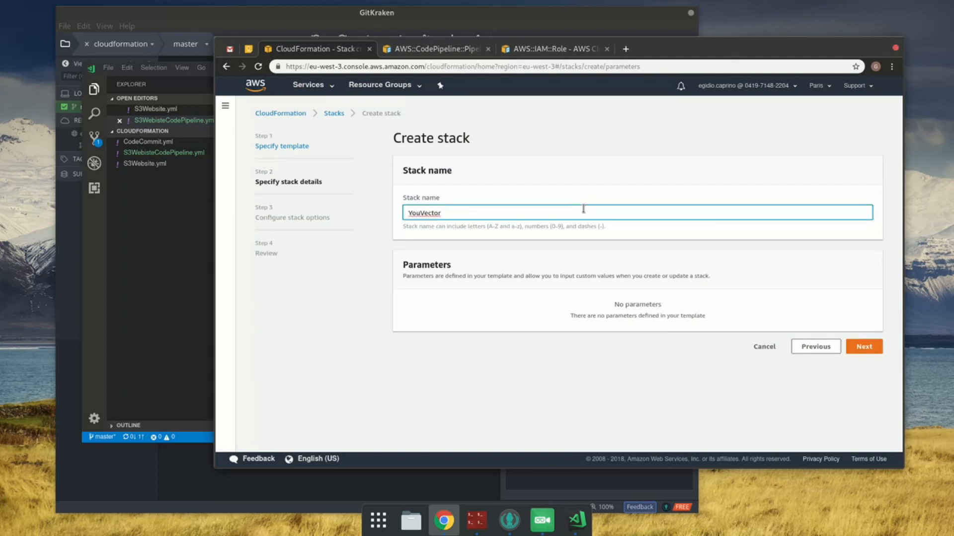
{"action": "type", "text": "CodePipeline"}
{"action": "left_click", "coordinate": [878, 347]}
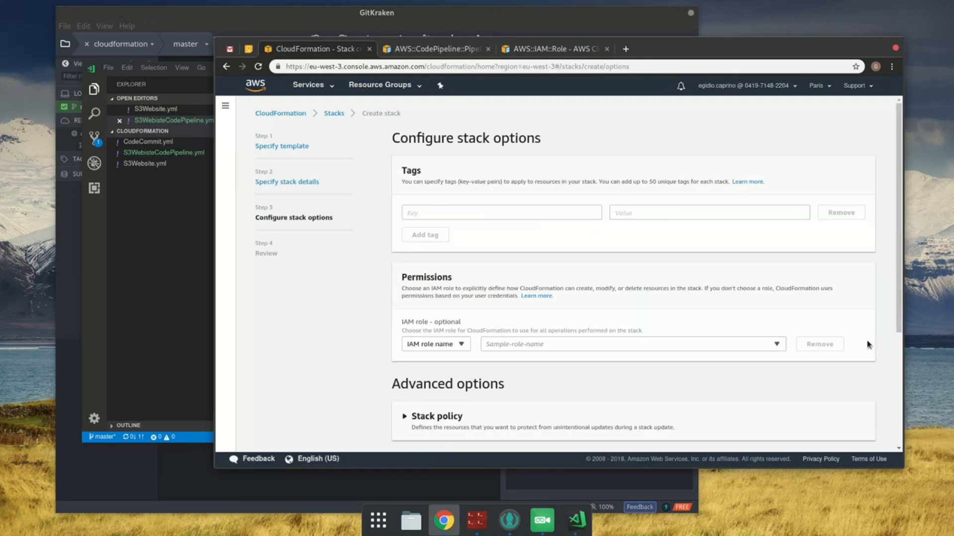
Step: Keep the default stack options, acknowledge that CloudFormation might create IAM resources and create the stack
{"action": "scroll", "coordinate": [863, 341], "scroll_direction": "down", "scroll_amount": 5}
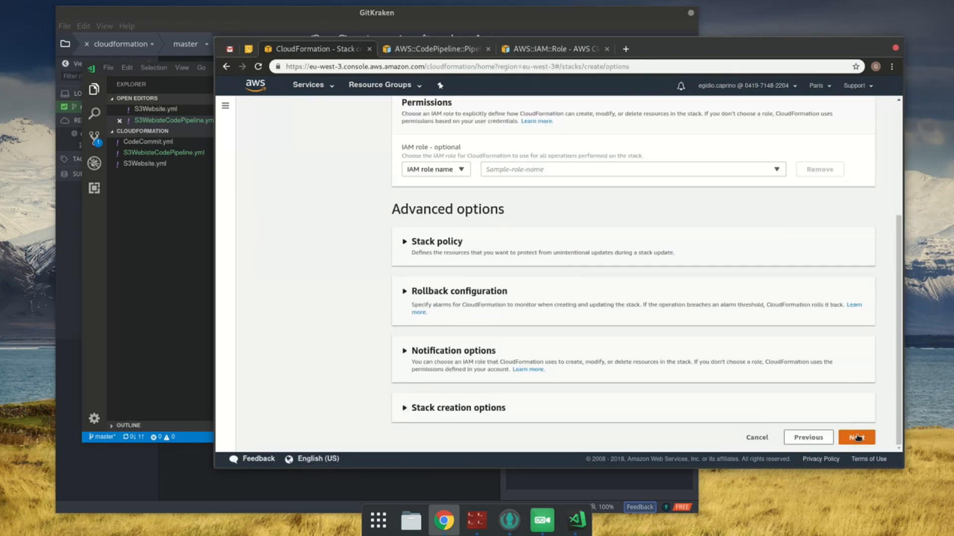
{"action": "left_click", "coordinate": [857, 438]}
{"action": "scroll", "coordinate": [853, 437], "scroll_direction": "down", "scroll_amount": 10}
{"action": "scroll", "coordinate": [853, 437], "scroll_direction": "down", "scroll_amount": 9}
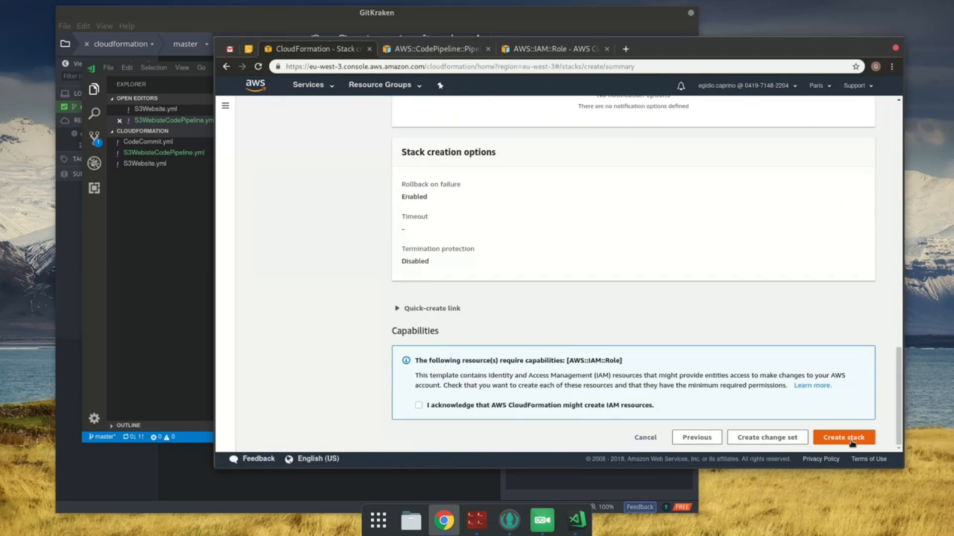
{"action": "left_click", "coordinate": [468, 407]}
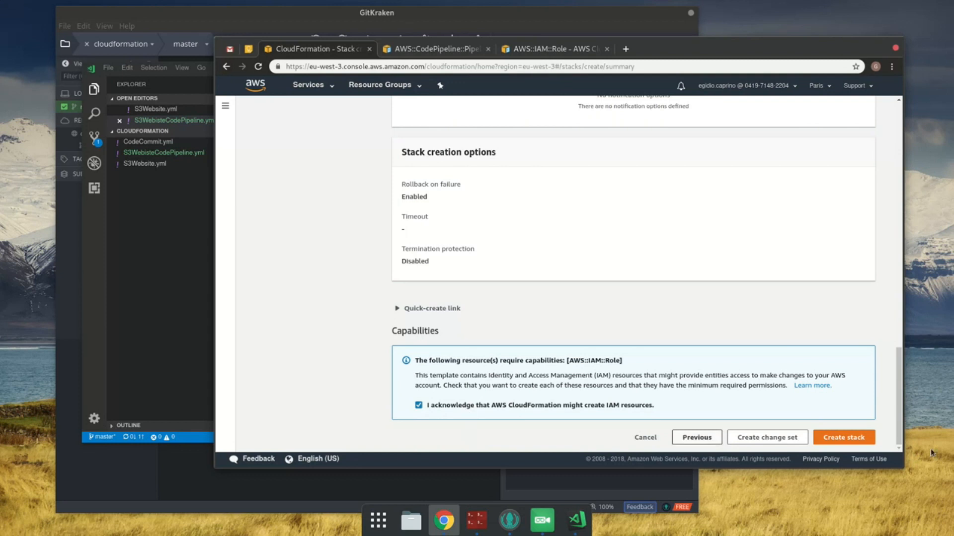
{"action": "left_click", "coordinate": [867, 437]}
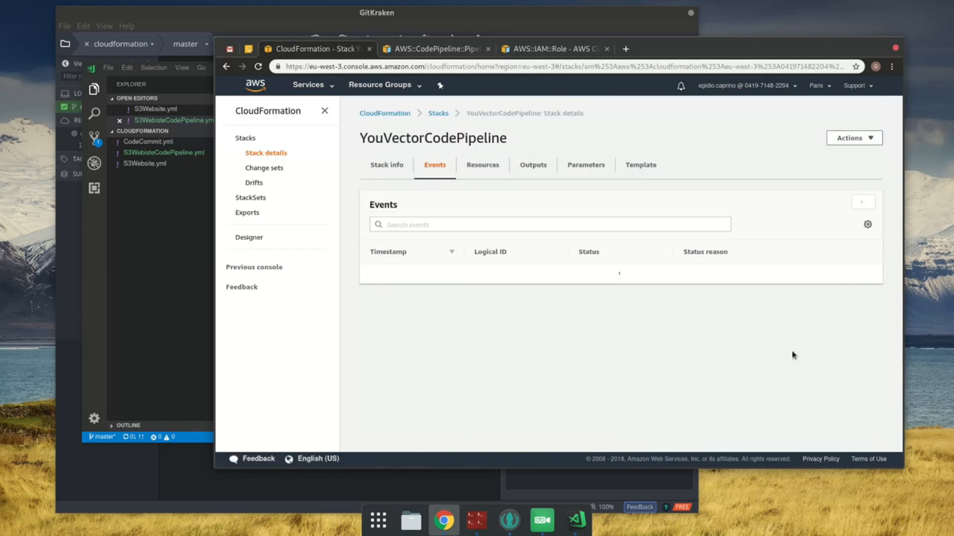
Step: Refresh the new stack's events repeatedly and examine the status reason given for the Pipeline resource
{"action": "left_click", "coordinate": [856, 204]}
{"action": "left_click", "coordinate": [856, 203]}
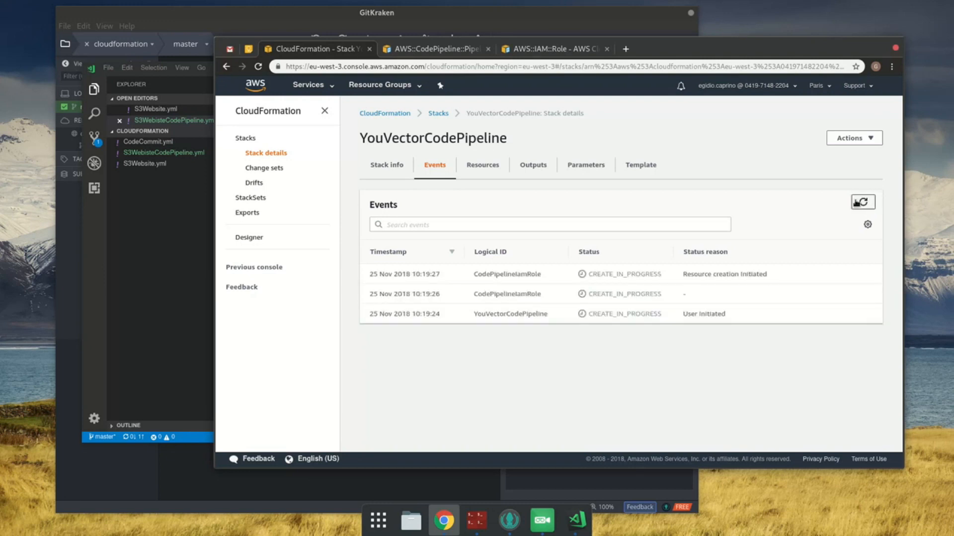
{"action": "left_click", "coordinate": [856, 204]}
{"action": "left_click", "coordinate": [857, 204]}
{"action": "left_click", "coordinate": [864, 207]}
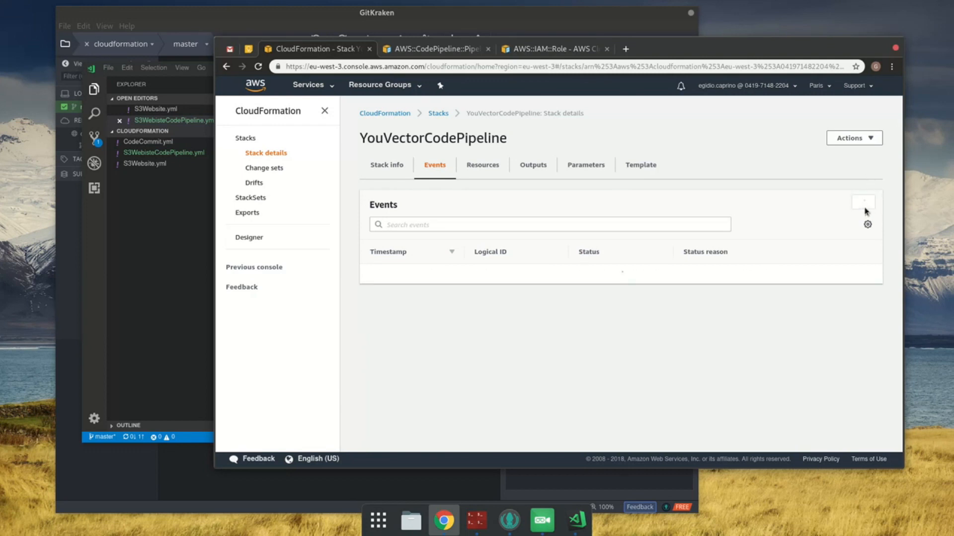
{"action": "left_click", "coordinate": [865, 207]}
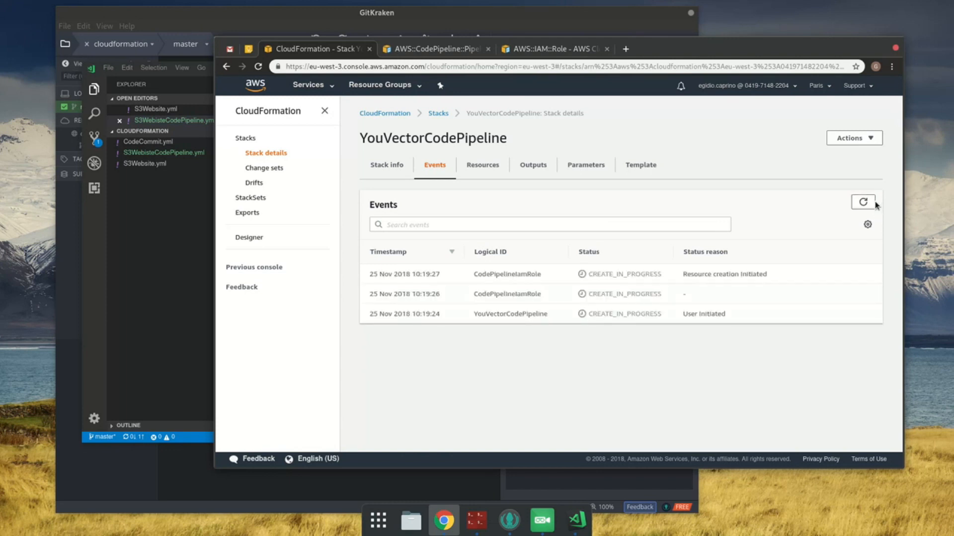
{"action": "left_click", "coordinate": [870, 207]}
{"action": "left_click", "coordinate": [864, 206]}
{"action": "left_click", "coordinate": [864, 206]}
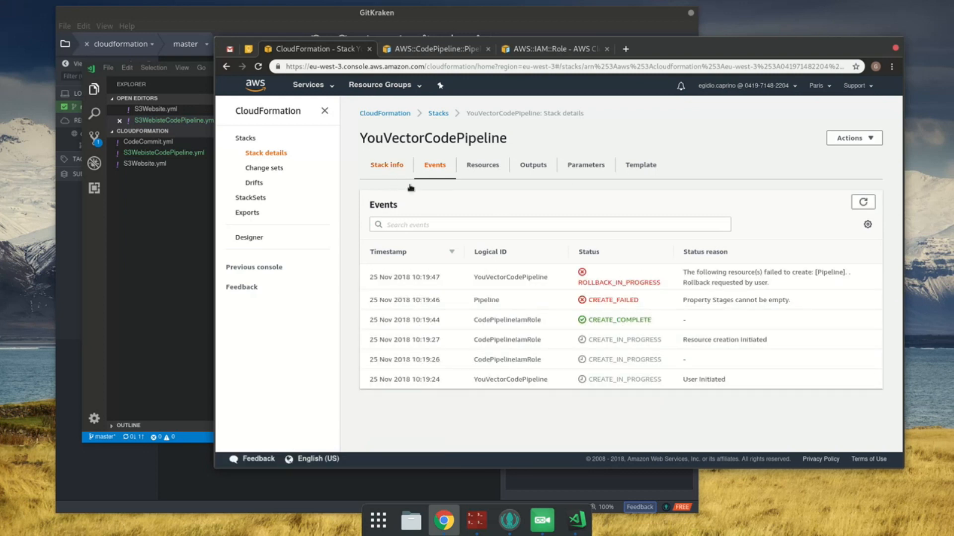
{"action": "left_click_drag", "start_coordinate": [687, 300], "coordinate": [758, 300]}
Step: In the code editor, replace the empty Stages list of the Pipeline with an indented dash on a new line and save the file
{"action": "left_click", "coordinate": [205, 261]}
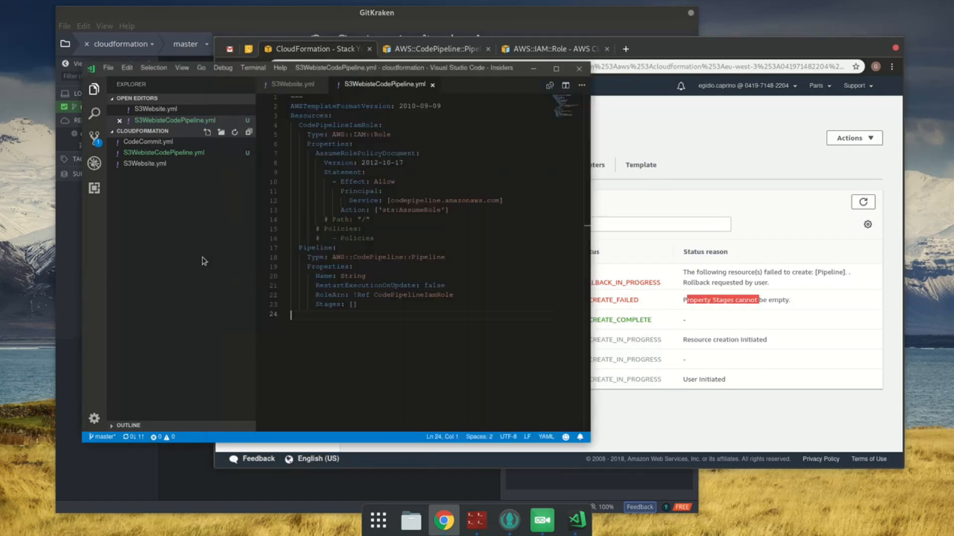
{"action": "left_click", "coordinate": [416, 316]}
{"action": "left_click", "coordinate": [409, 296]}
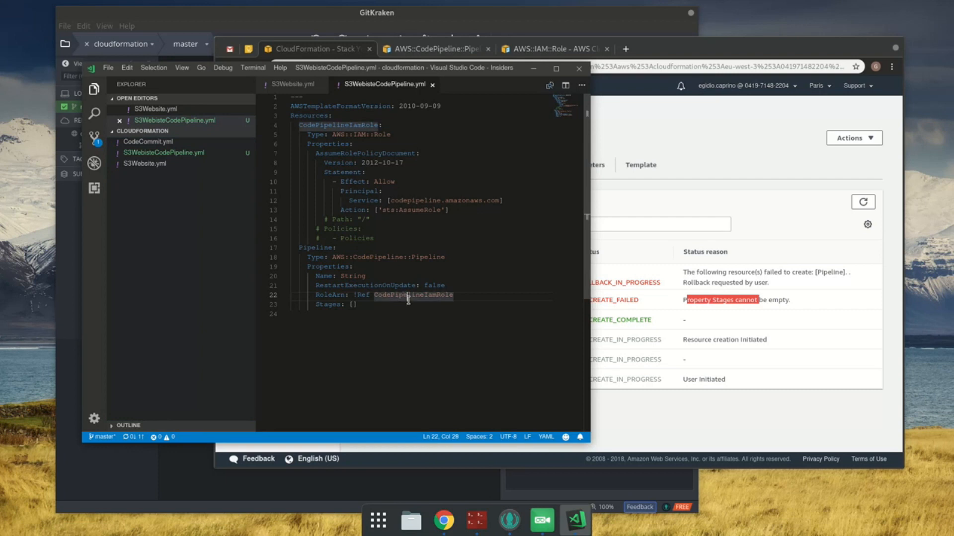
{"action": "key", "text": "Down"}
{"action": "key", "text": "BackSpace"}
{"action": "key", "text": "BackSpace"}
{"action": "key", "text": "Return"}
{"action": "key", "text": "Tab"}
{"action": "type", "text": "-"}
{"action": "key", "text": "ctrl+s"}
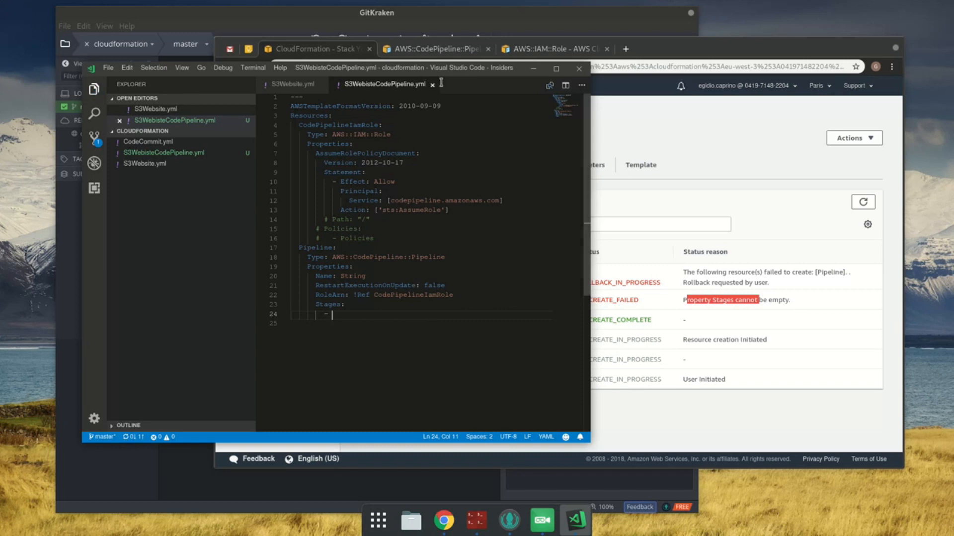
{"action": "left_click_drag", "start_coordinate": [324, 125], "coordinate": [411, 232]}
{"action": "left_click_drag", "start_coordinate": [399, 237], "coordinate": [260, 230]}
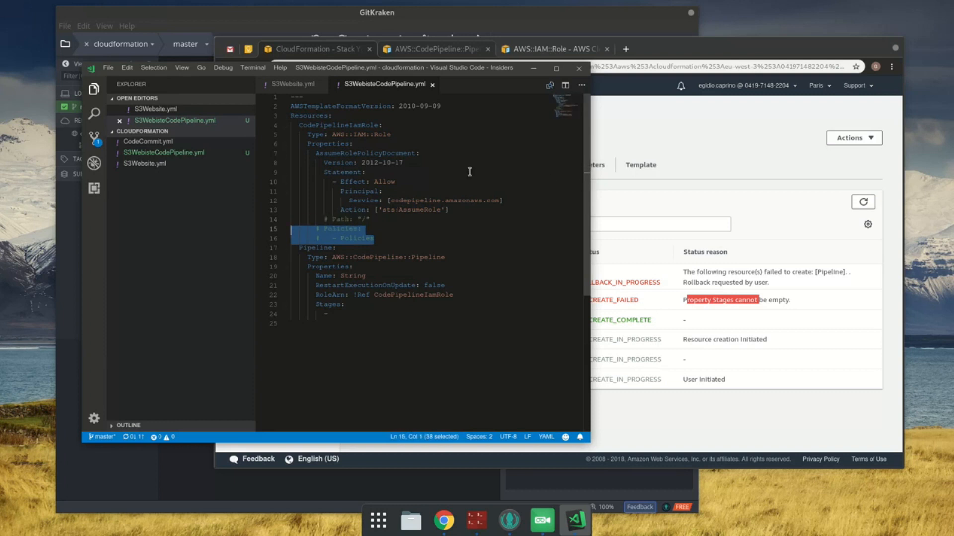
{"action": "left_click_drag", "start_coordinate": [337, 252], "coordinate": [435, 340]}
{"action": "left_click", "coordinate": [435, 340]}
{"action": "left_click", "coordinate": [373, 315]}
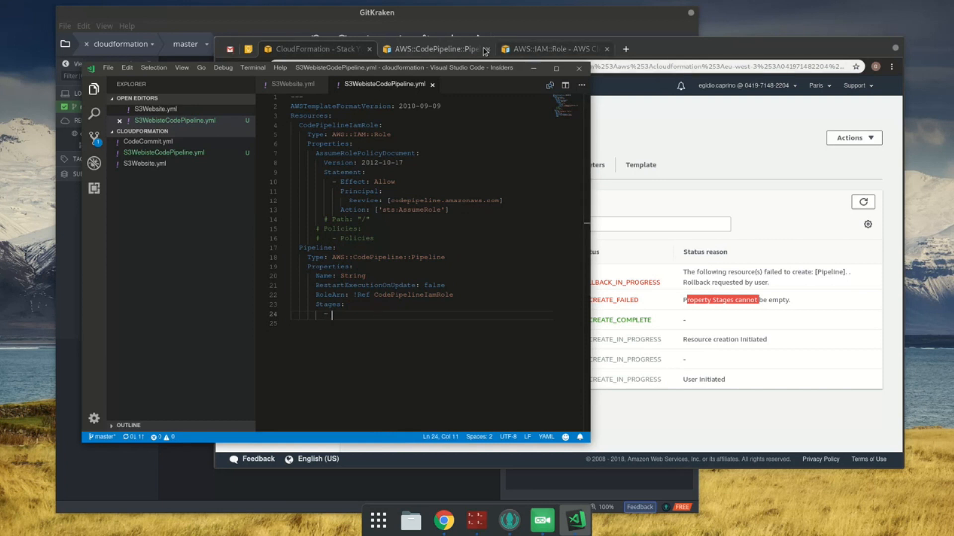
Step: Open the Stages property type page from the browser's AWS::CodePipeline::Pipeline documentation and copy its YAML syntax
{"action": "left_click", "coordinate": [432, 49]}
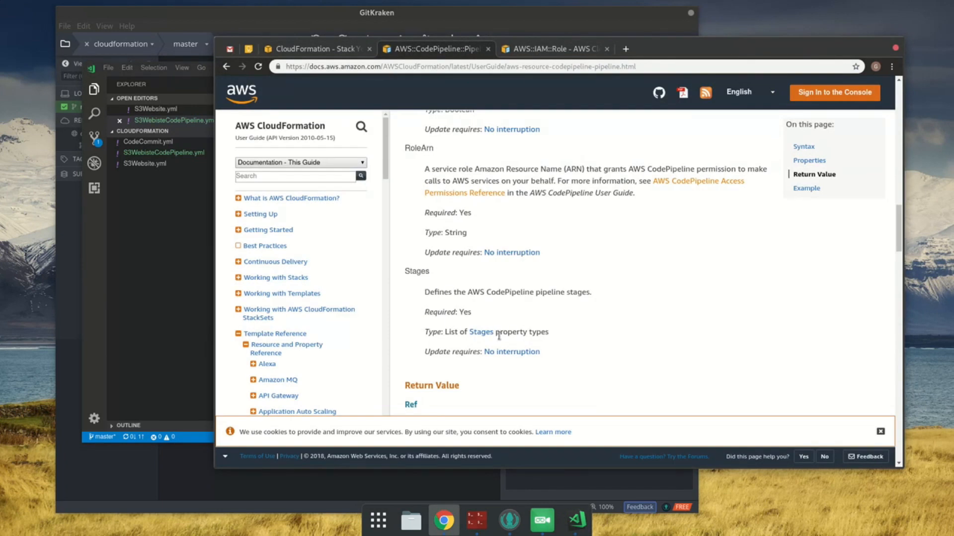
{"action": "middle_click", "coordinate": [480, 332]}
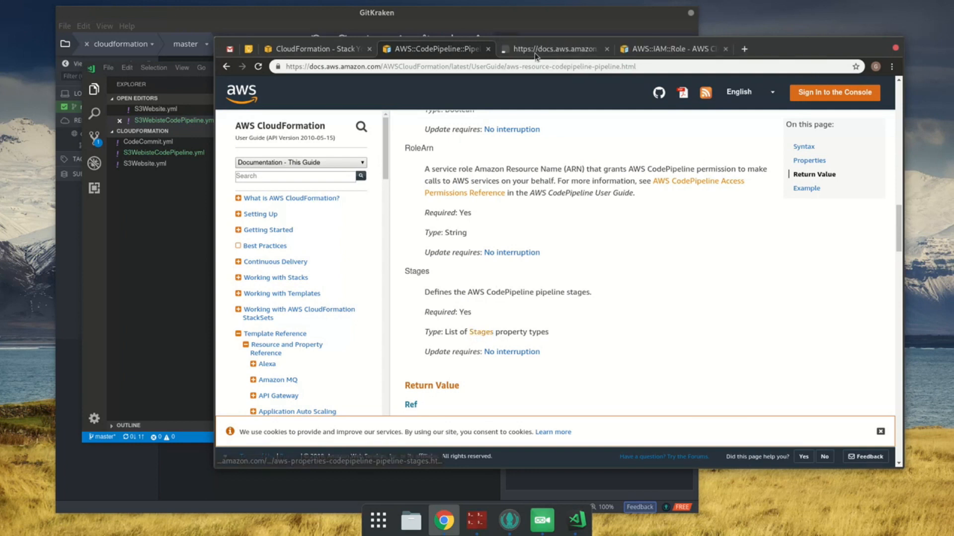
{"action": "left_click", "coordinate": [534, 49]}
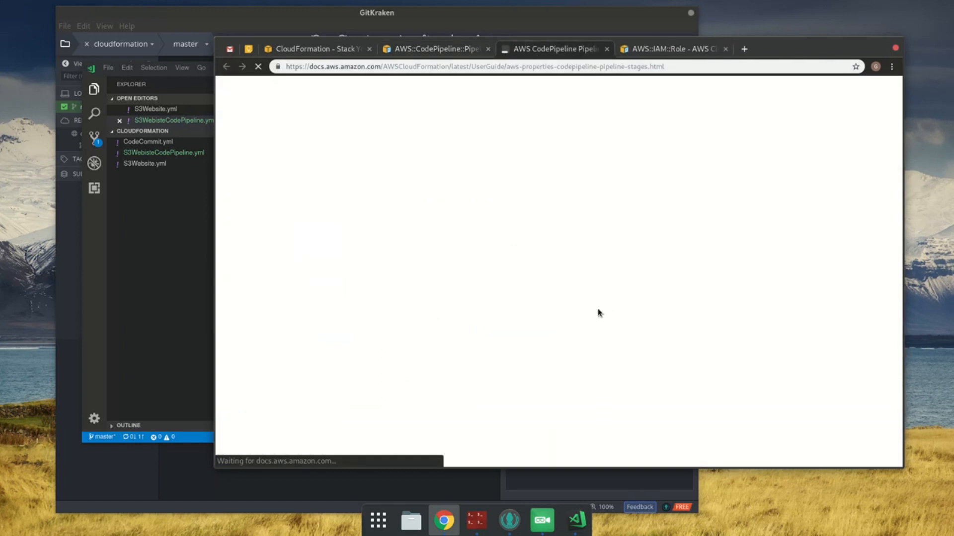
{"action": "scroll", "coordinate": [616, 308], "scroll_direction": "down", "scroll_amount": 2}
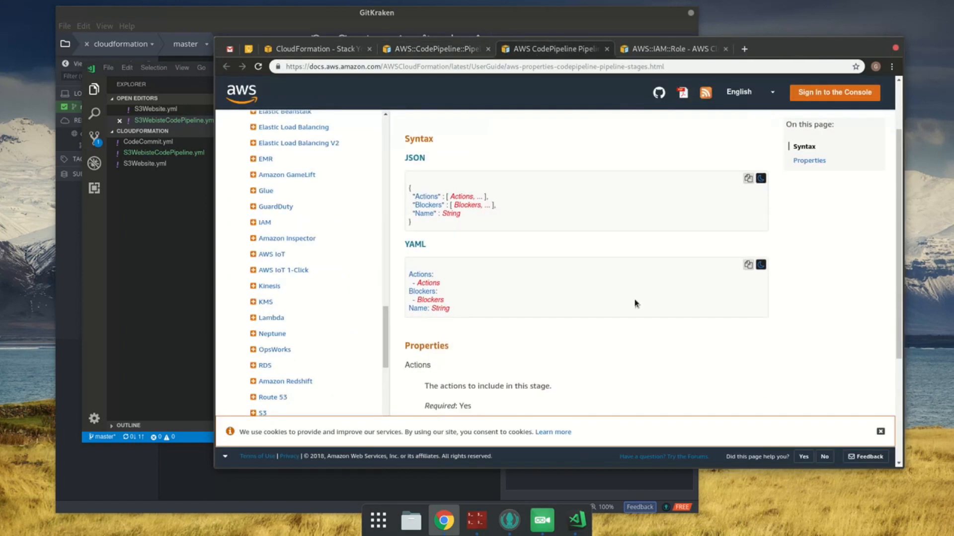
{"action": "left_click", "coordinate": [746, 266]}
Step: In the code editor, paste the copied syntax at the dash under Stages and indent its Actions, Blockers and Name lines to match
{"action": "left_click", "coordinate": [171, 238]}
{"action": "left_click", "coordinate": [423, 313]}
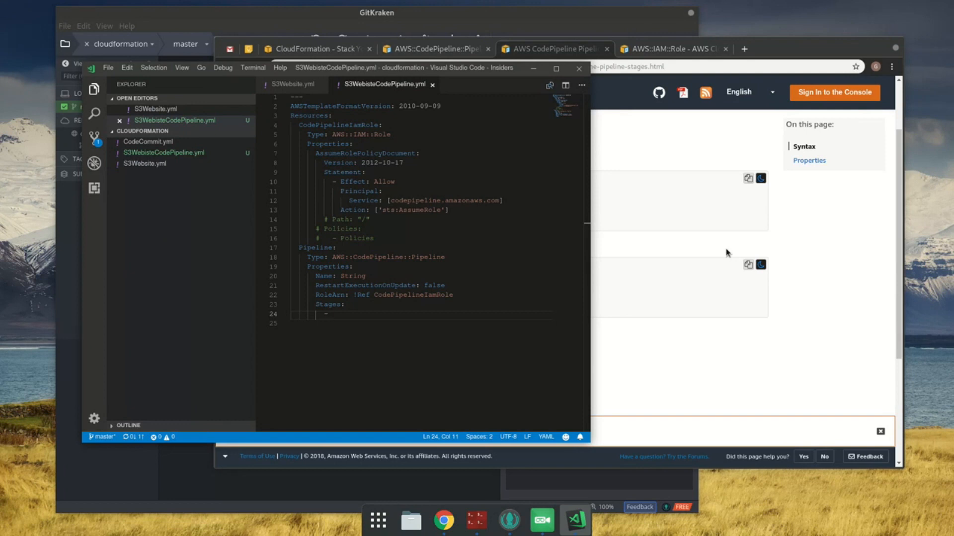
{"action": "key", "text": "ctrl+v"}
{"action": "key", "text": "shift+Up"}
{"action": "key", "text": "shift+Up"}
{"action": "key", "text": "shift+Up"}
{"action": "key", "text": "shift+Up"}
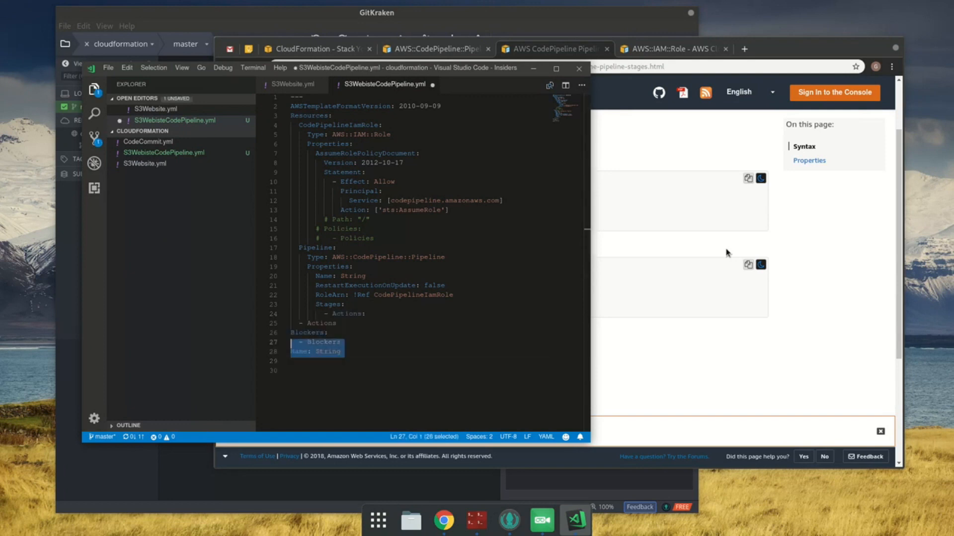
{"action": "key", "text": "Tab"}
{"action": "key", "text": "Tab"}
{"action": "key", "text": "Tab"}
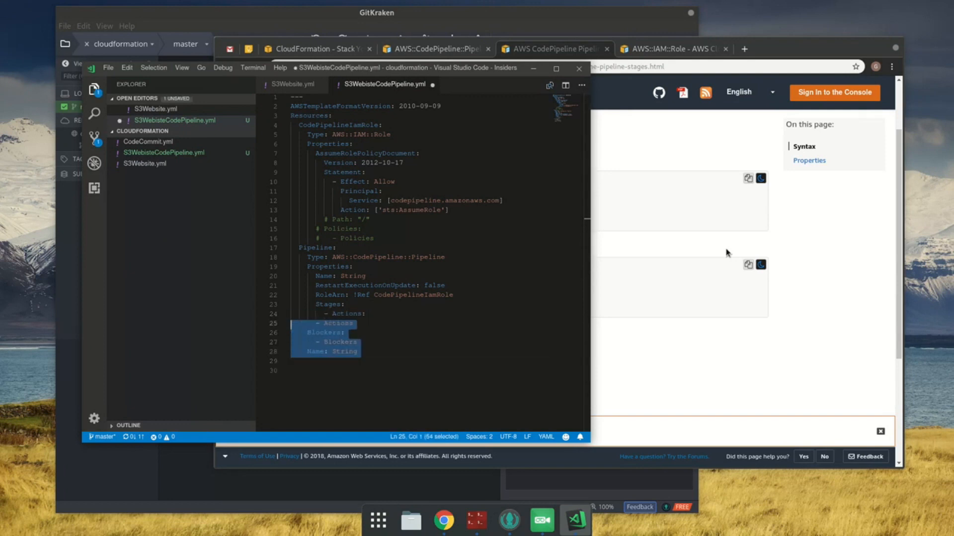
{"action": "key", "text": "Tab"}
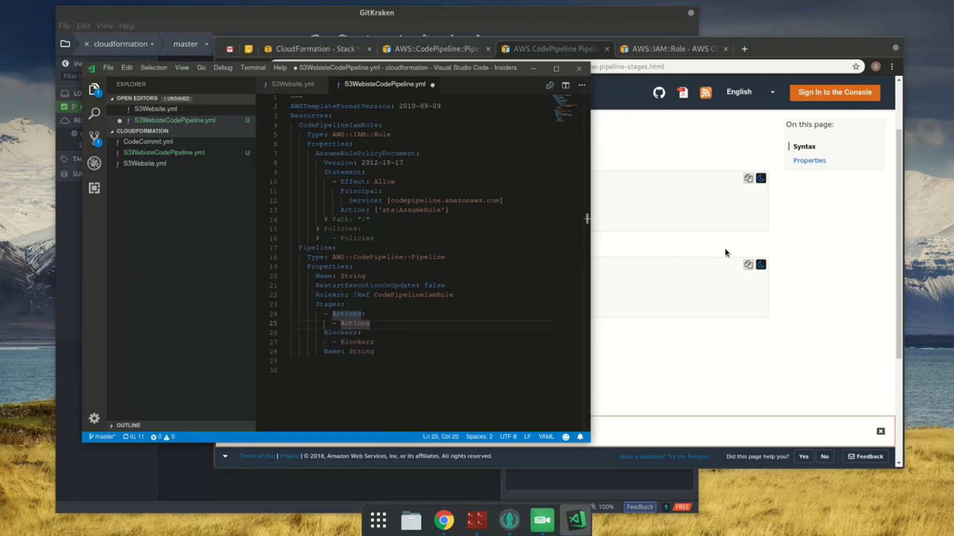
Step: In the browser documentation, read the Stages properties, then open the AWS CodePipeline Pipeline Stages Blockers page separately and examine its properties
{"action": "left_click", "coordinate": [671, 268]}
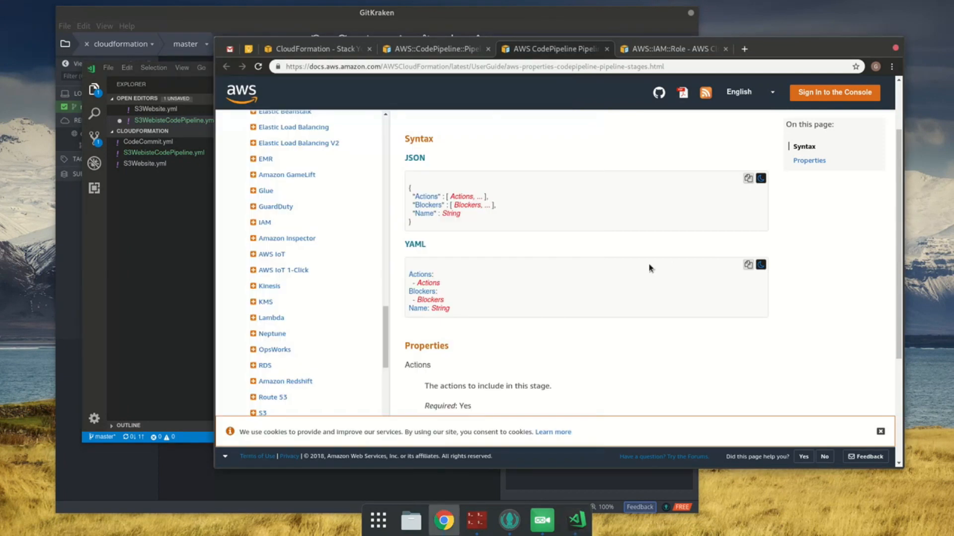
{"action": "key", "text": "alt+Tab"}
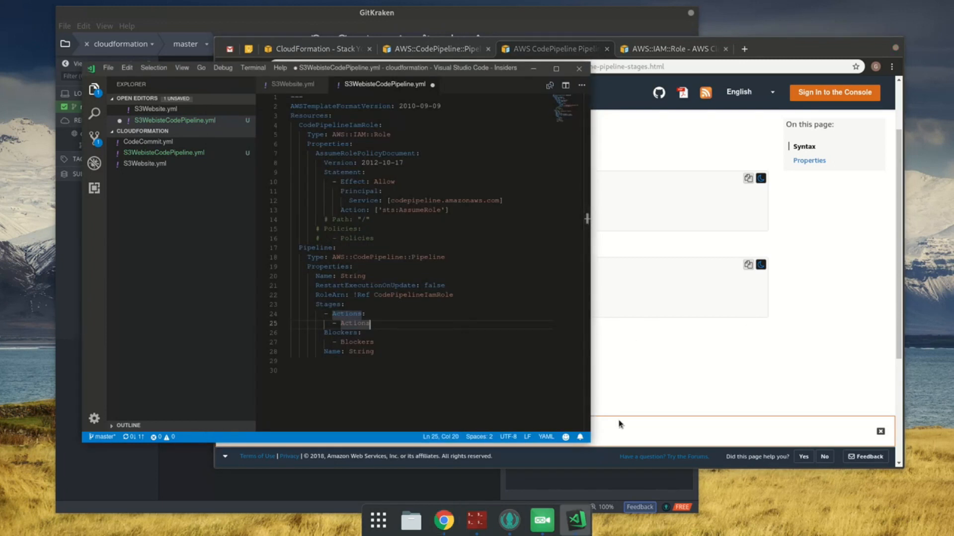
{"action": "left_click", "coordinate": [734, 355]}
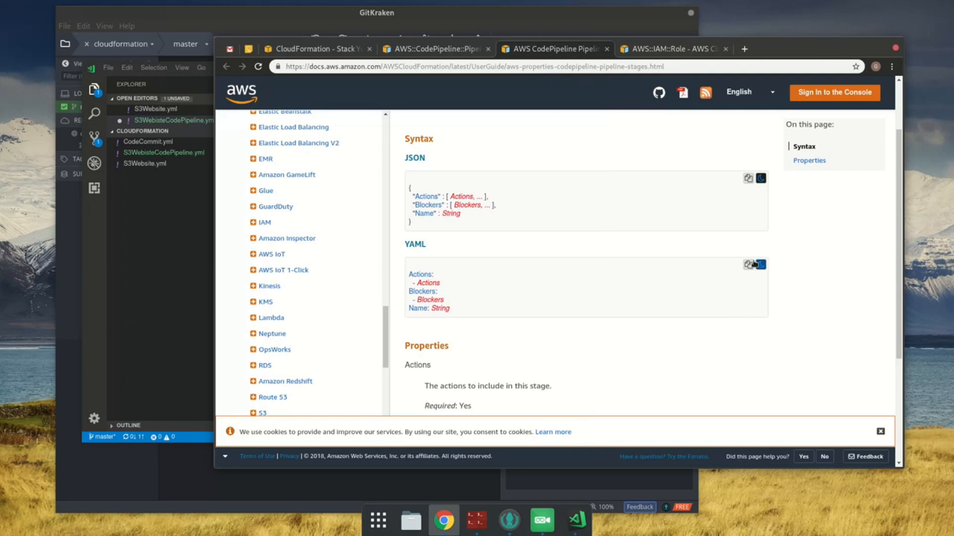
{"action": "scroll", "coordinate": [737, 291], "scroll_direction": "down", "scroll_amount": 3}
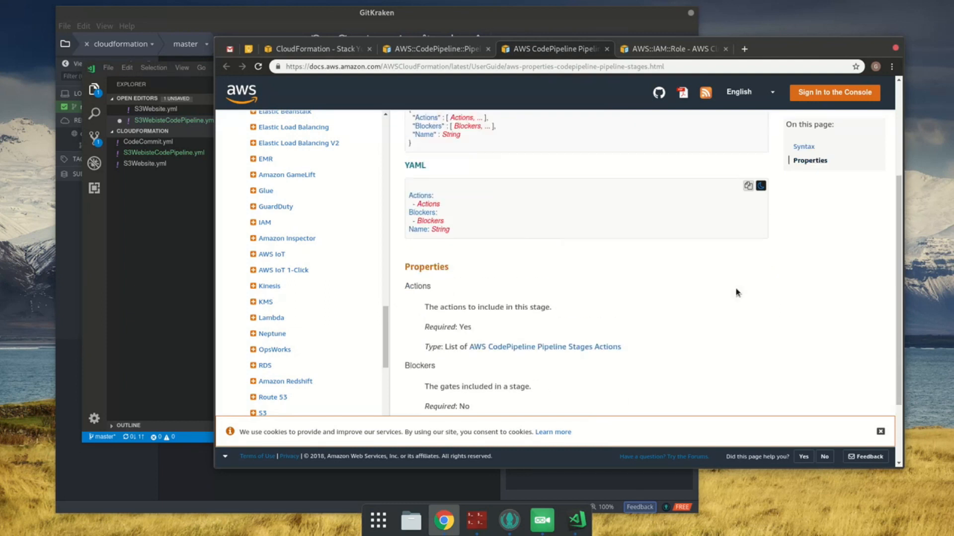
{"action": "left_click_drag", "start_coordinate": [451, 294], "coordinate": [555, 297]}
{"action": "left_click", "coordinate": [560, 297]}
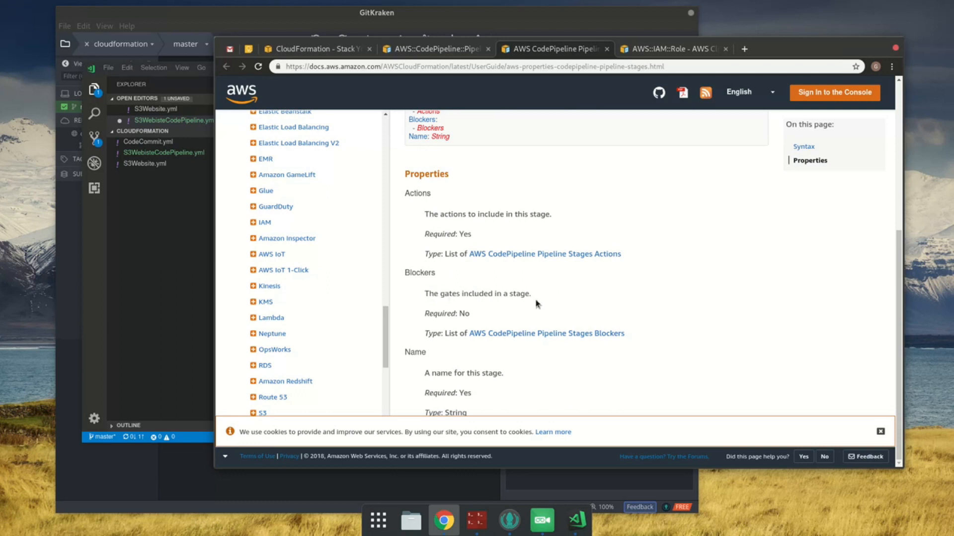
{"action": "middle_click", "coordinate": [526, 337]}
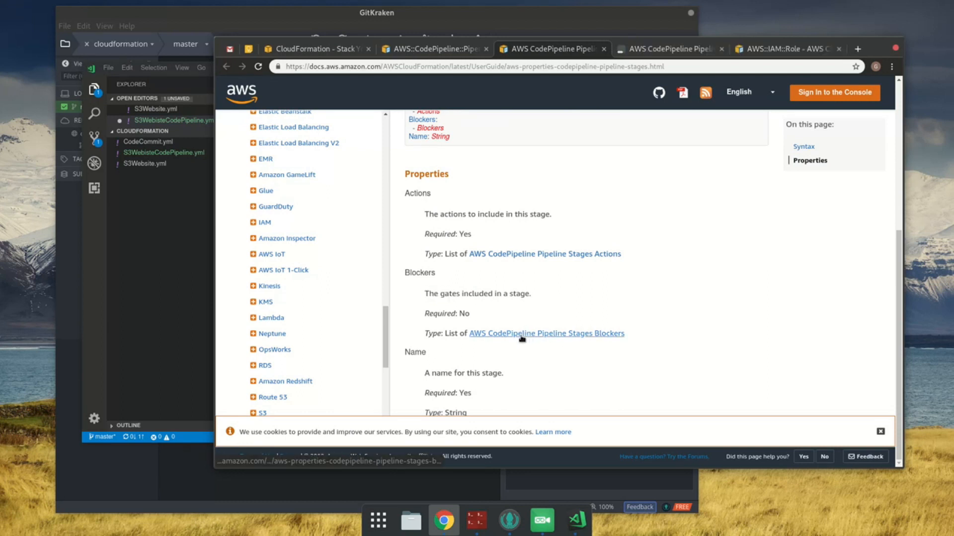
{"action": "left_click", "coordinate": [661, 49]}
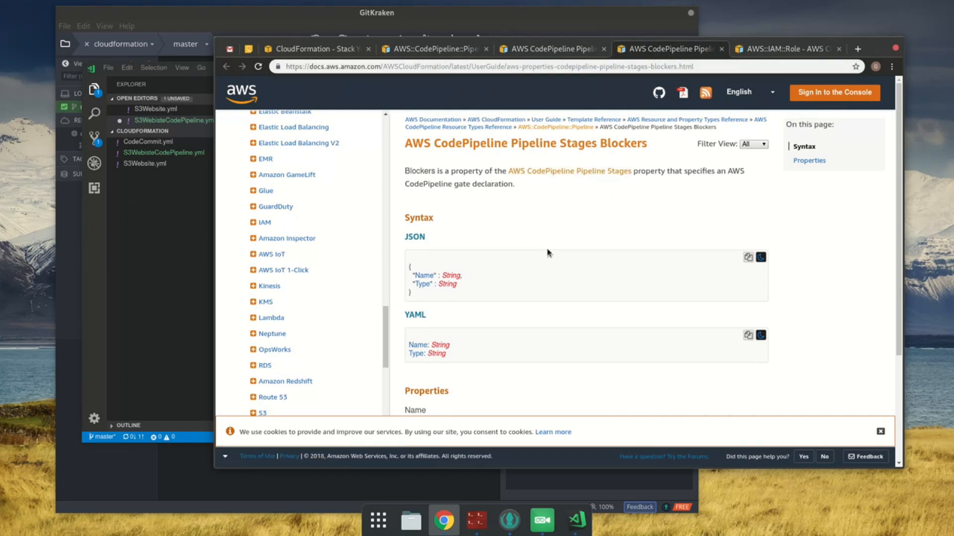
{"action": "scroll", "coordinate": [576, 298], "scroll_direction": "down", "scroll_amount": 2}
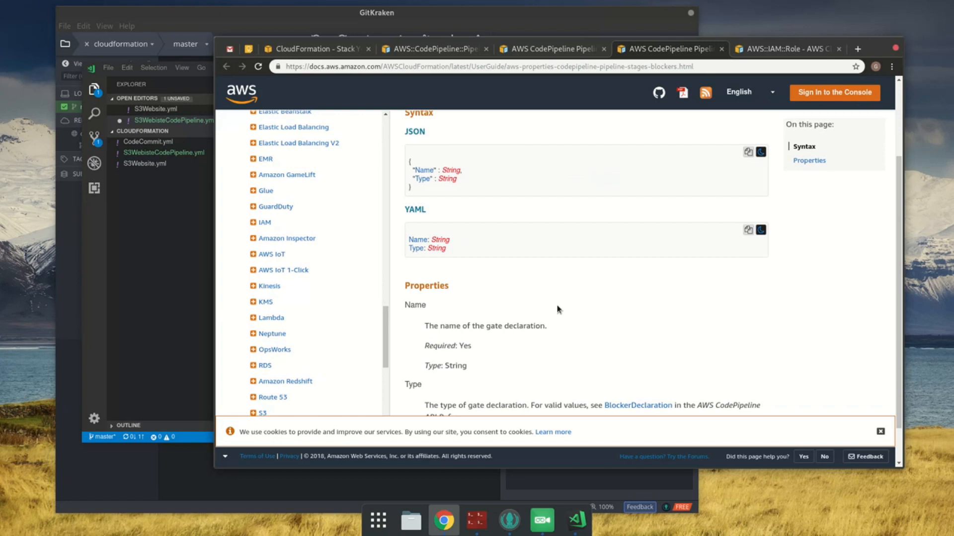
{"action": "scroll", "coordinate": [555, 318], "scroll_direction": "down", "scroll_amount": 1}
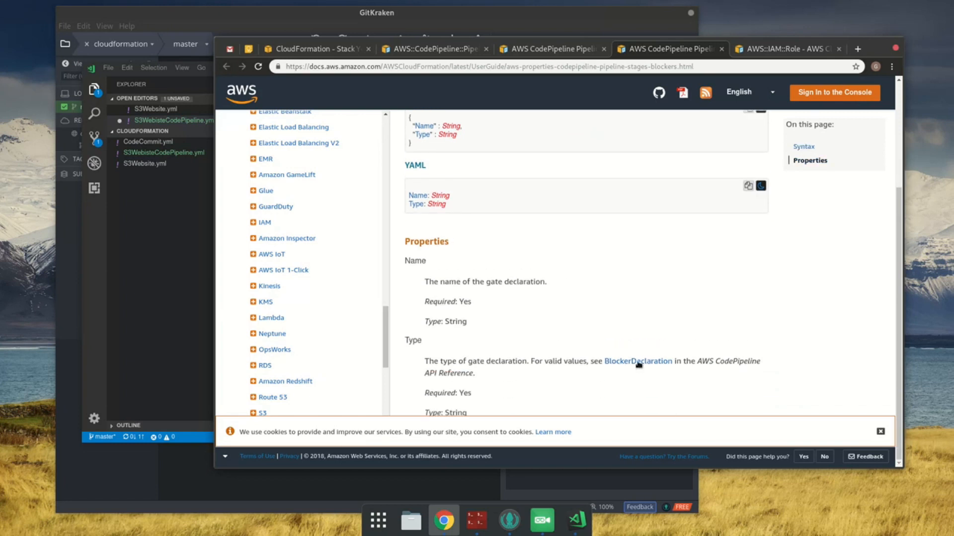
Step: Open the BlockerDeclaration API reference, read its name and type entries, and close both blocker pages
{"action": "middle_click", "coordinate": [611, 362]}
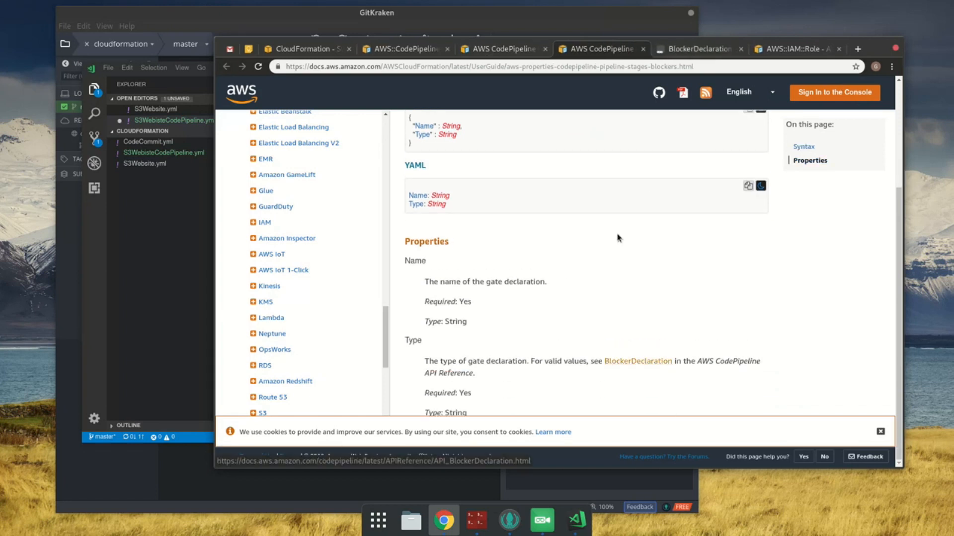
{"action": "left_click", "coordinate": [697, 44]}
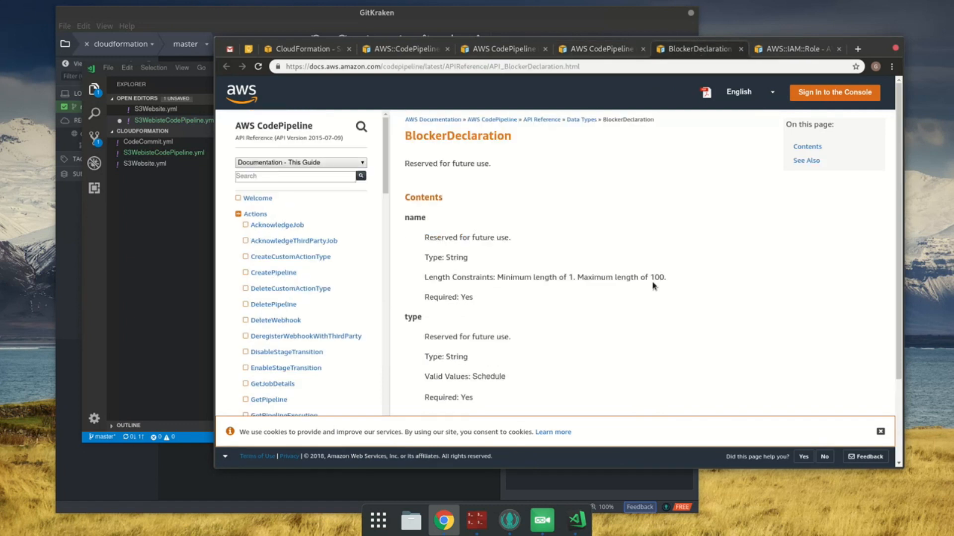
{"action": "scroll", "coordinate": [653, 284], "scroll_direction": "down", "scroll_amount": 1}
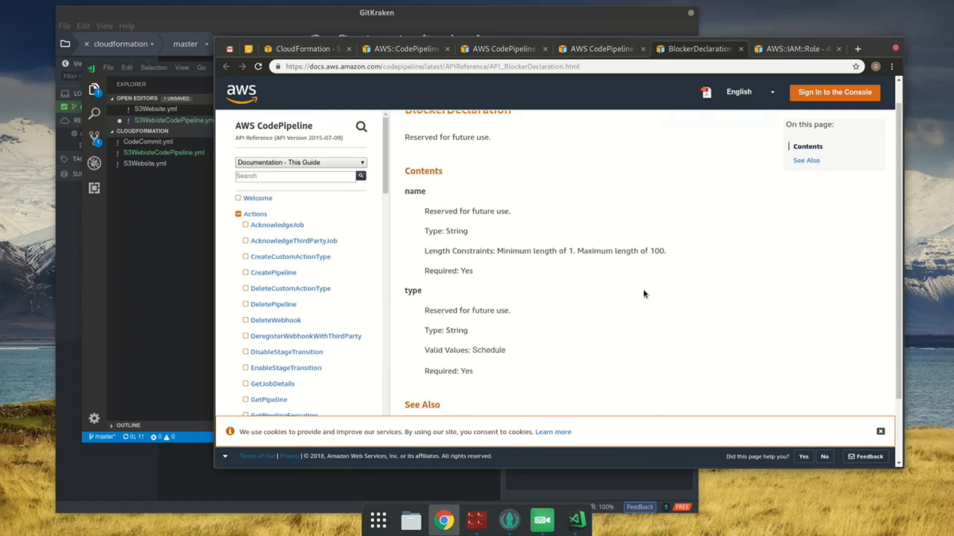
{"action": "scroll", "coordinate": [646, 293], "scroll_direction": "down", "scroll_amount": 3}
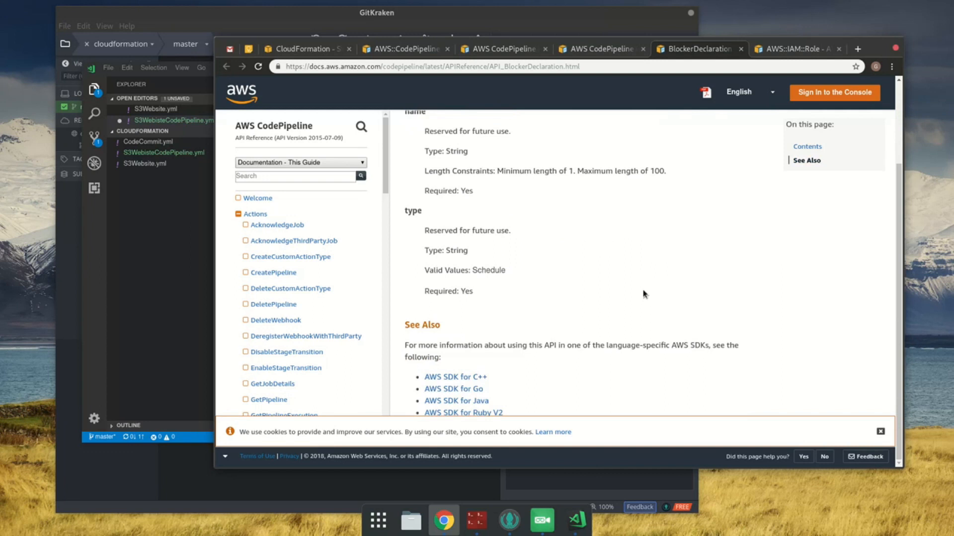
{"action": "middle_click", "coordinate": [676, 56]}
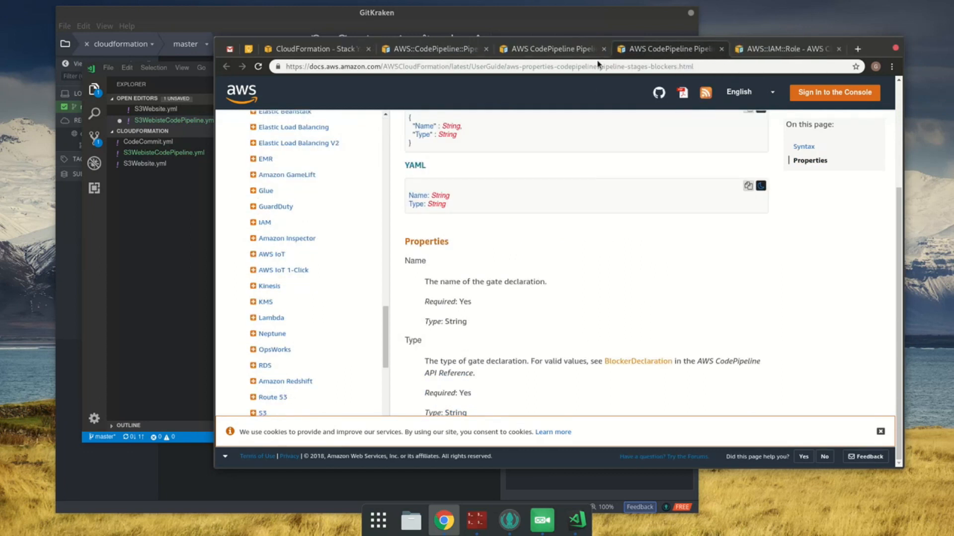
{"action": "middle_click", "coordinate": [666, 50]}
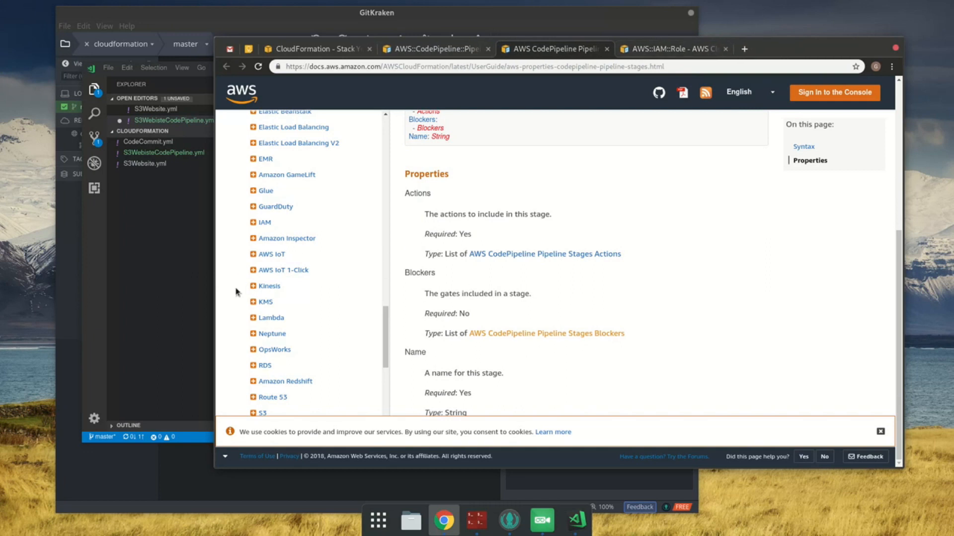
Step: In the code editor, delete the Blockers key and its list item from the pipeline stage
{"action": "left_click", "coordinate": [198, 265]}
{"action": "left_click", "coordinate": [449, 351]}
{"action": "left_click", "coordinate": [468, 344]}
{"action": "key", "text": "shift+Home"}
{"action": "key", "text": "shift+Up"}
{"action": "key", "text": "shift+Home"}
{"action": "key", "text": "shift+Home"}
{"action": "key", "text": "BackSpace"}
{"action": "key", "text": "BackSpace"}
Step: Replace the placeholder String in the stage's Name with Fetch and save the template
{"action": "key", "text": "Down"}
{"action": "key", "text": "Down"}
{"action": "key", "text": "End"}
{"action": "key", "text": "Up"}
{"action": "key", "text": "End"}
{"action": "key", "text": "shift+Left"}
{"action": "key", "text": "shift+Left"}
{"action": "key", "text": "shift+Left"}
{"action": "key", "text": "shift+Left"}
{"action": "key", "text": "shift+Left"}
{"action": "key", "text": "shift+Left"}
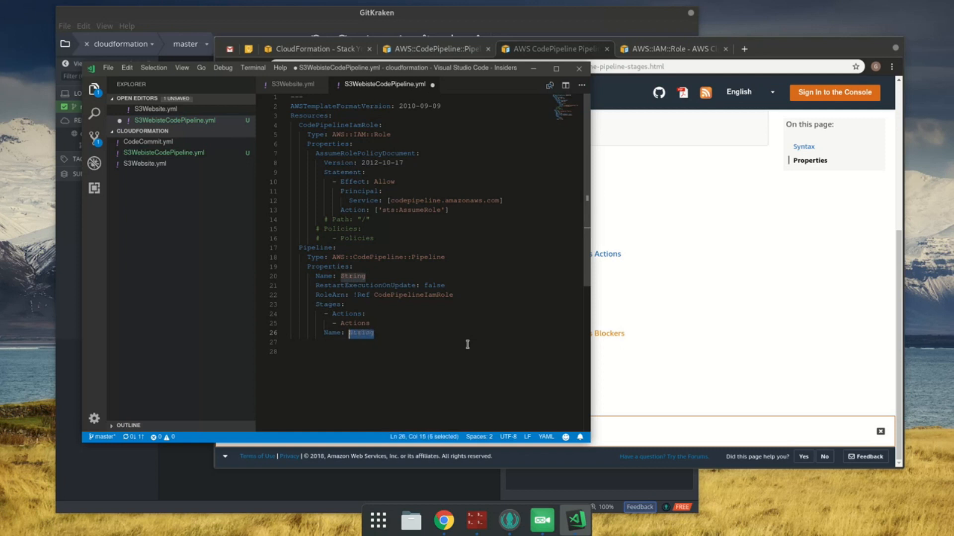
{"action": "type", "text": "S"}
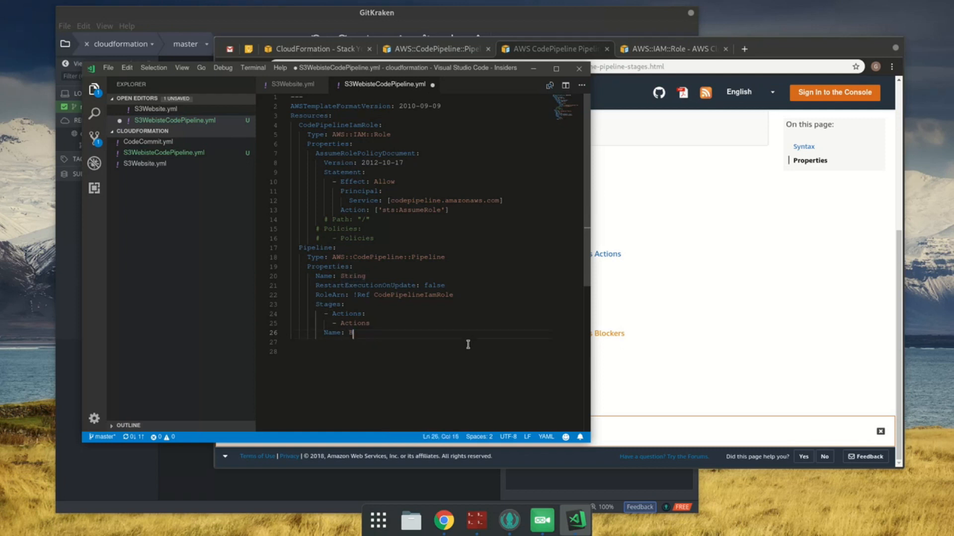
{"action": "key", "text": "ctrl+s"}
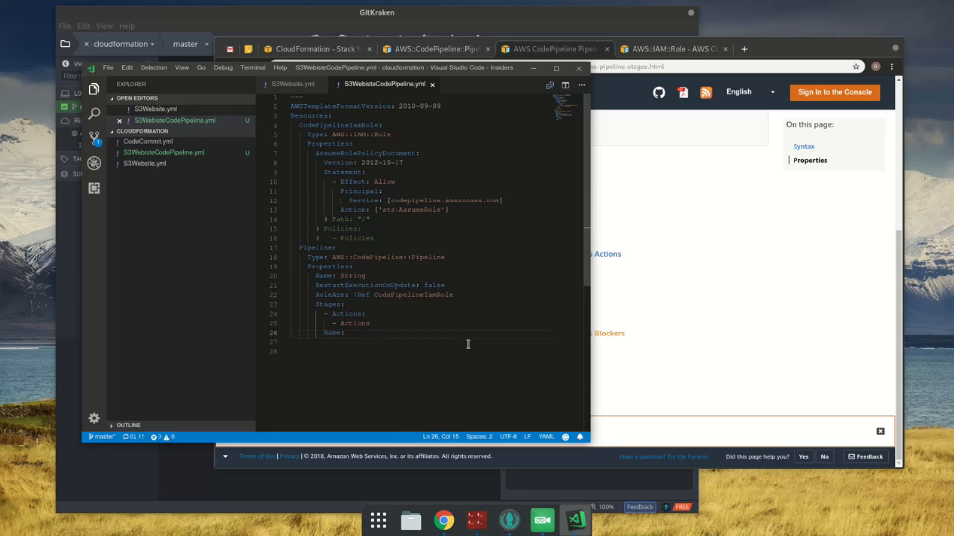
{"action": "type", "text": "Fetch"}
{"action": "key", "text": "ctrl+s"}
Step: In the browser, open the AWS CodePipeline Pipeline Stages Actions page from the Stages documentation
{"action": "left_click", "coordinate": [636, 300]}
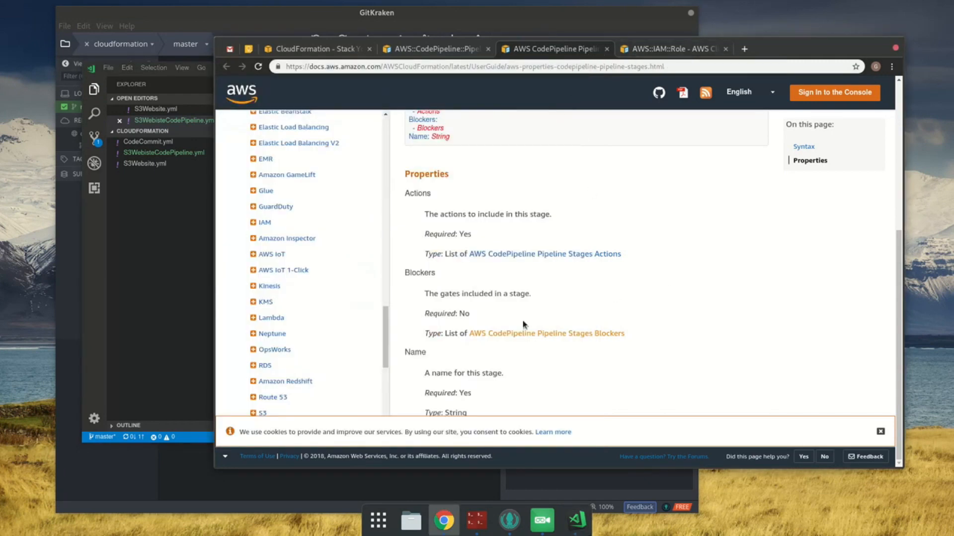
{"action": "left_click", "coordinate": [545, 255]}
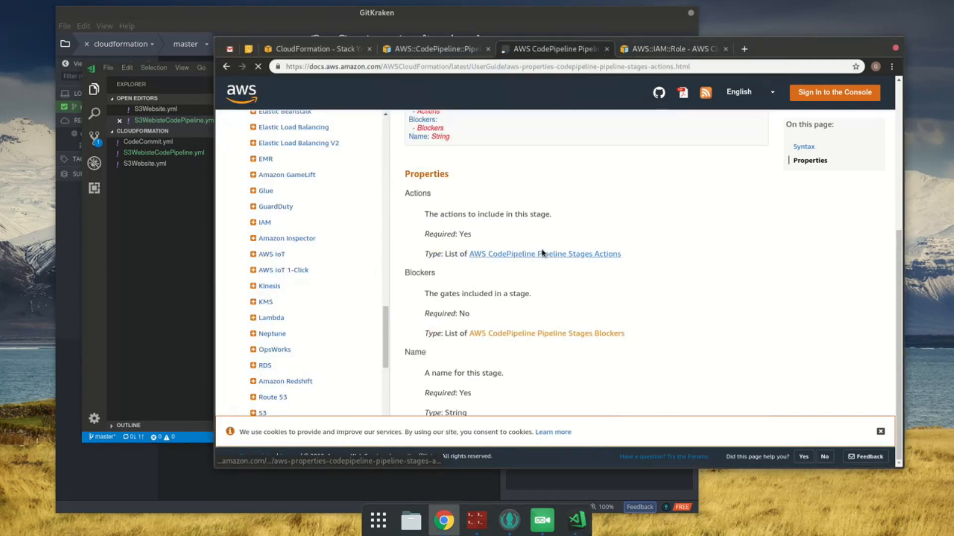
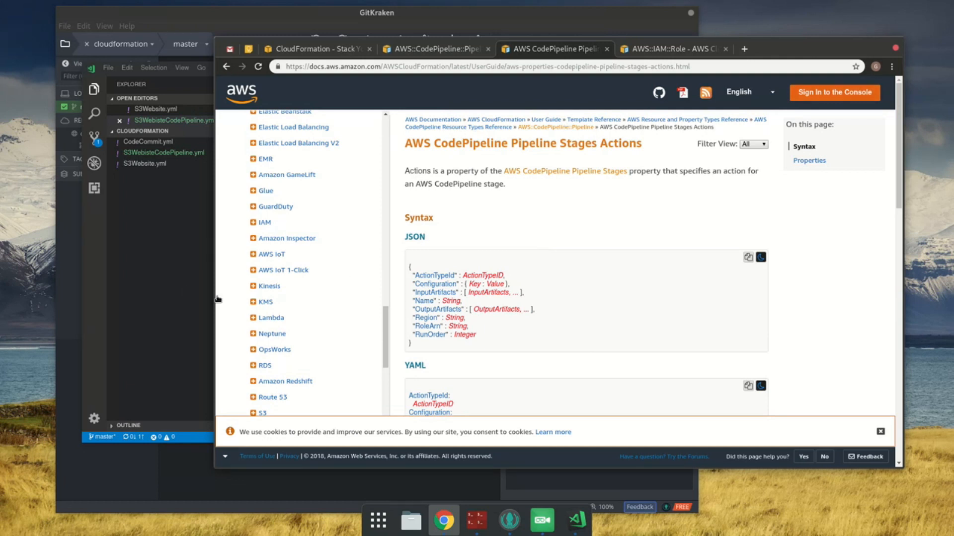
Step: In the code editor, start a new untitled file with the list items "- fetch the code" and "- build it"
{"action": "left_click", "coordinate": [185, 287]}
{"action": "left_click", "coordinate": [483, 220]}
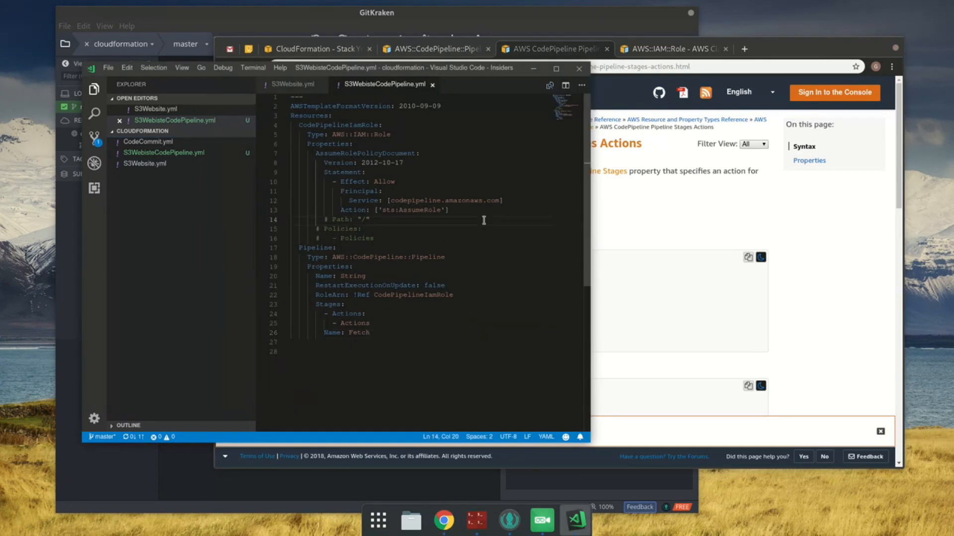
{"action": "key", "text": "ctrl+n"}
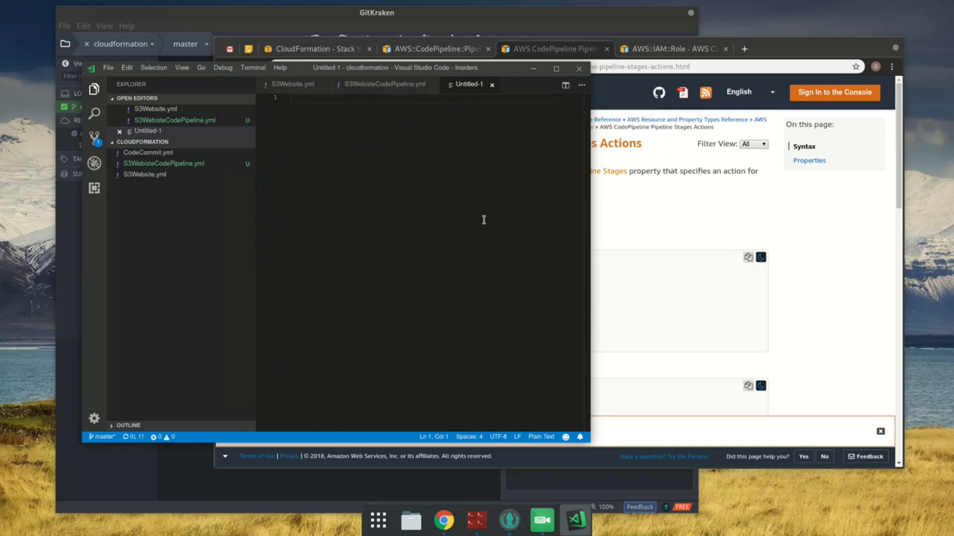
{"action": "type", "text": "- fetch the code"}
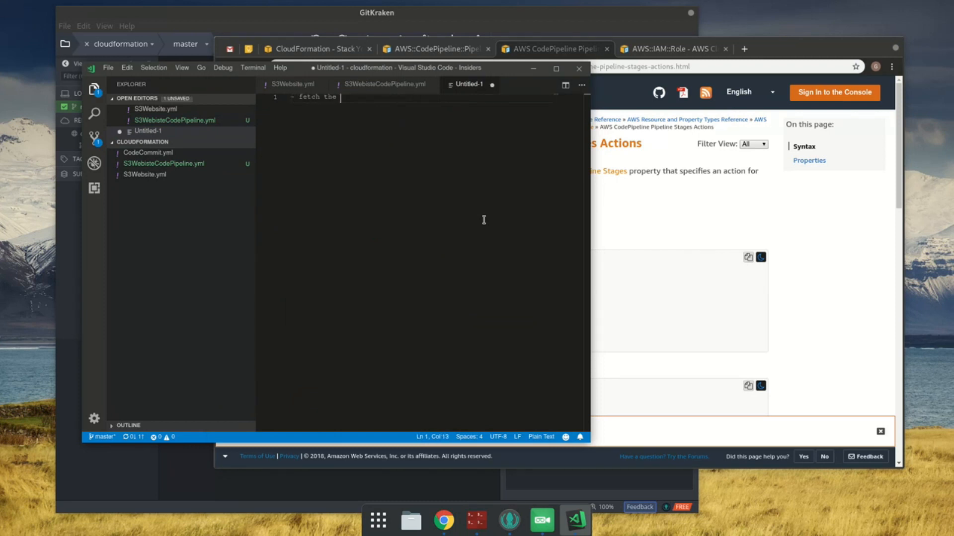
{"action": "key", "text": "Return"}
{"action": "type", "text": "-buid"}
{"action": "key", "text": "BackSpace"}
{"action": "key", "text": "BackSpace"}
{"action": "key", "text": "BackSpace"}
{"action": "key", "text": "BackSpace"}
{"action": "key", "text": "BackSpace"}
{"action": "type", "text": "build it"}
Step: Add the list items "- manually approve it" and "- deploy it" to the untitled notes
{"action": "key", "text": "Return"}
{"action": "type", "text": "-  man"}
{"action": "key", "text": "BackSpace"}
{"action": "key", "text": "BackSpace"}
{"action": "key", "text": "BackSpace"}
{"action": "type", "text": "manualy ap"}
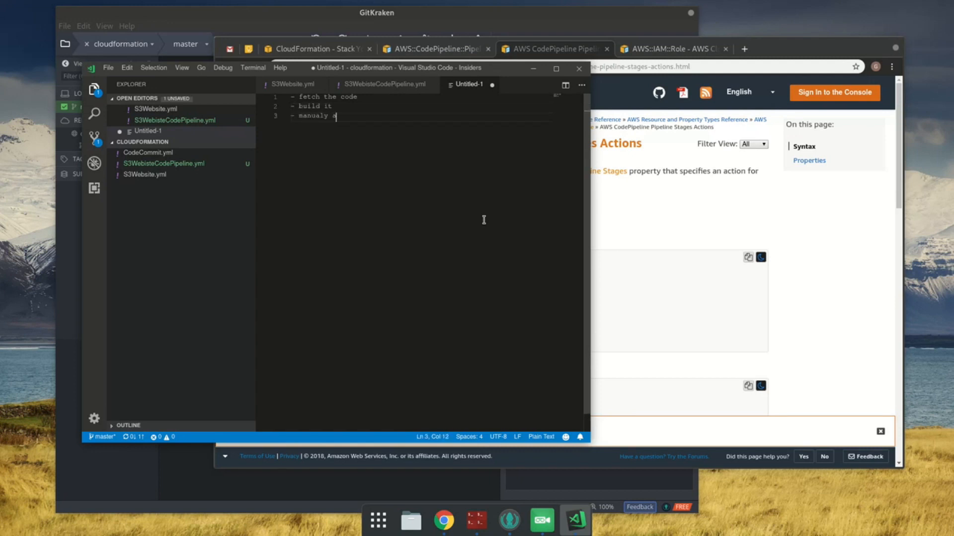
{"action": "key", "text": "BackSpace"}
{"action": "type", "text": "ly approve it"}
{"action": "key", "text": "Return"}
{"action": "type", "text": "- deplo"}
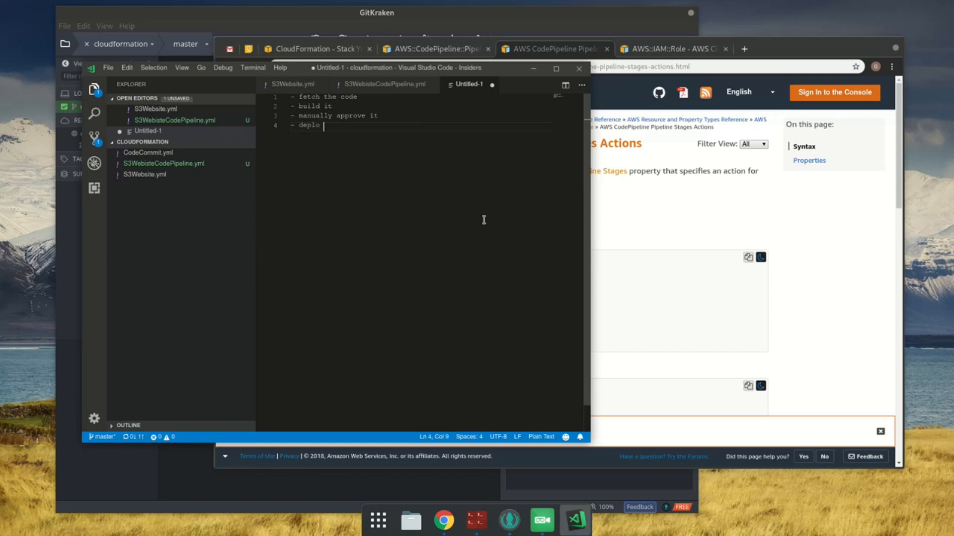
{"action": "type", "text": "y it"}
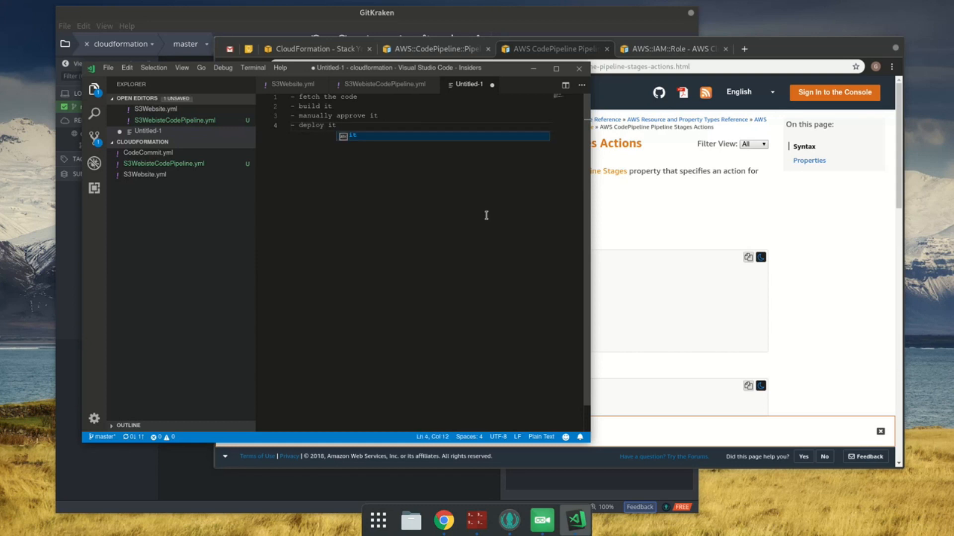
Step: Insert a blank line and a "dev" heading between the fetch item and the build item in the notes
{"action": "left_click", "coordinate": [330, 108]}
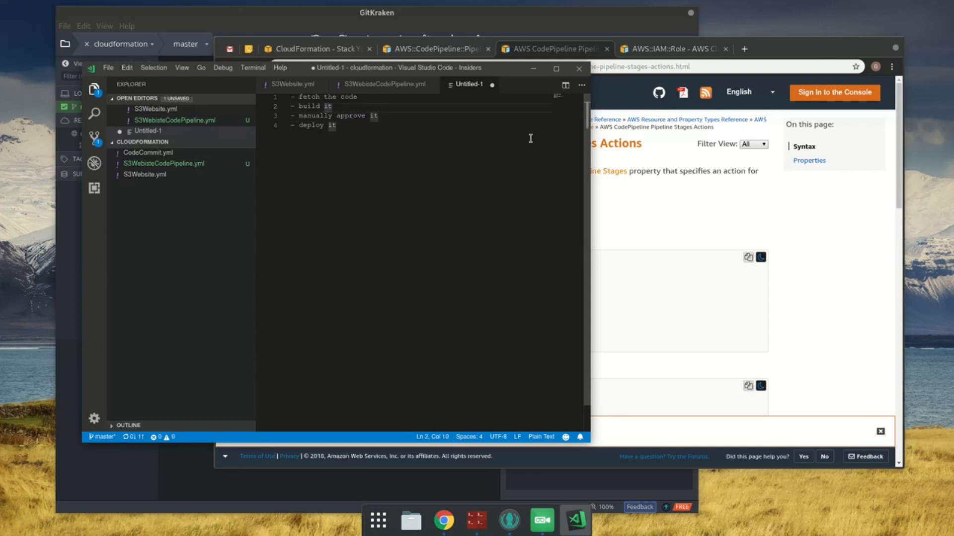
{"action": "key", "text": "shift+Home"}
{"action": "key", "text": "End"}
{"action": "key", "text": "shift+Left"}
{"action": "key", "text": "Right"}
{"action": "key", "text": "Home"}
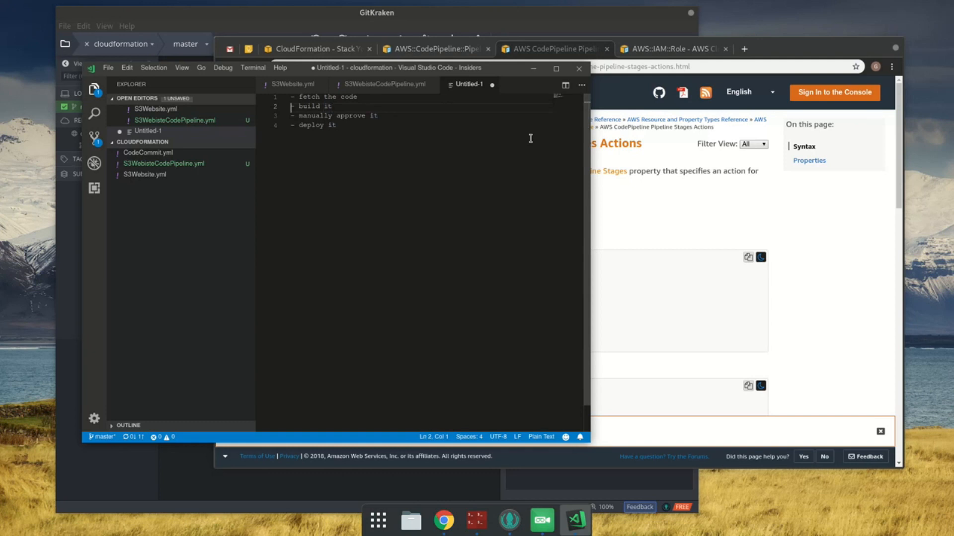
{"action": "key", "text": "shift+End"}
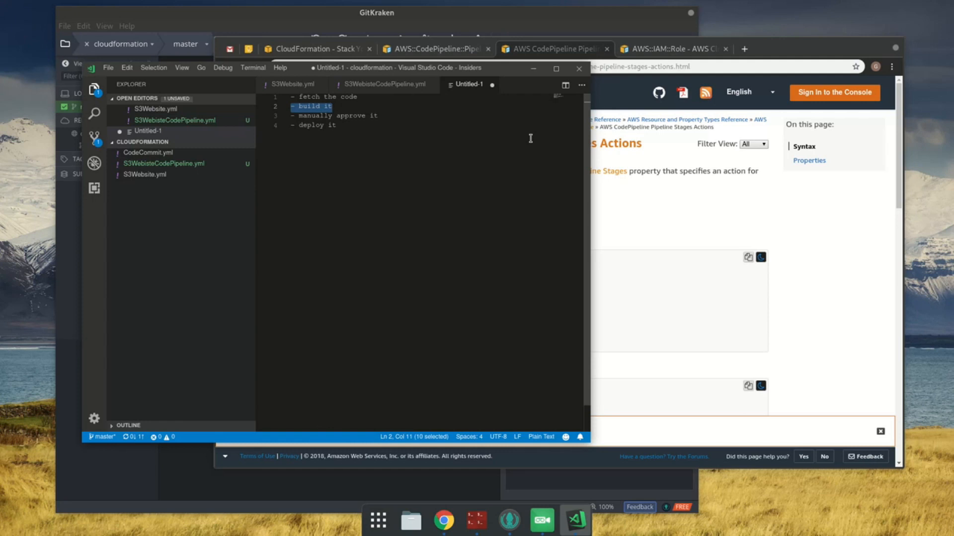
{"action": "key", "text": "Up"}
{"action": "key", "text": "End"}
{"action": "key", "text": "Return"}
{"action": "key", "text": "BackSpace"}
{"action": "key", "text": "Return"}
{"action": "key", "text": "Return"}
{"action": "type", "text": "dev"}
Step: Add a "stag" group at the end of the notes containing copies of the build, manually approve and deploy items
{"action": "key", "text": "ctrl+End"}
{"action": "key", "text": "Return"}
{"action": "key", "text": "Return"}
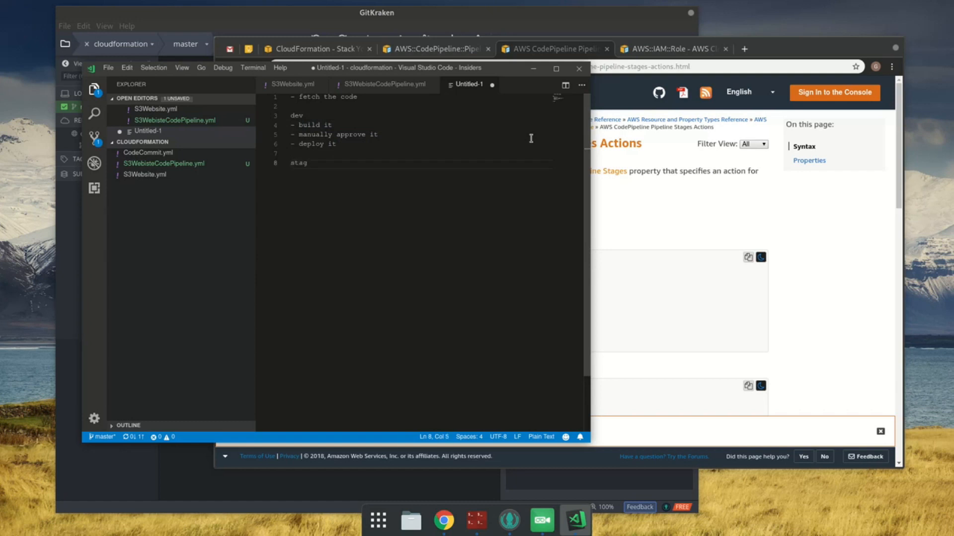
{"action": "type", "text": "stag"}
{"action": "key", "text": "Return"}
{"action": "type", "text": "Actions:   - Actions Blockers:   - Blockers Name: String"}
{"action": "key", "text": "ctrl+z"}
{"action": "key", "text": "End"}
{"action": "key", "text": "shift+Home"}
{"action": "key", "text": "shift+Up"}
{"action": "key", "text": "shift+Up"}
{"action": "key", "text": "ctrl+c"}
{"action": "key", "text": "ctrl+End"}
{"action": "key", "text": "ctrl+v"}
Step: Add a "prod" group below the stag group with the same build, manually approve and deploy items
{"action": "key", "text": "Return"}
{"action": "key", "text": "Return"}
{"action": "type", "text": "prov"}
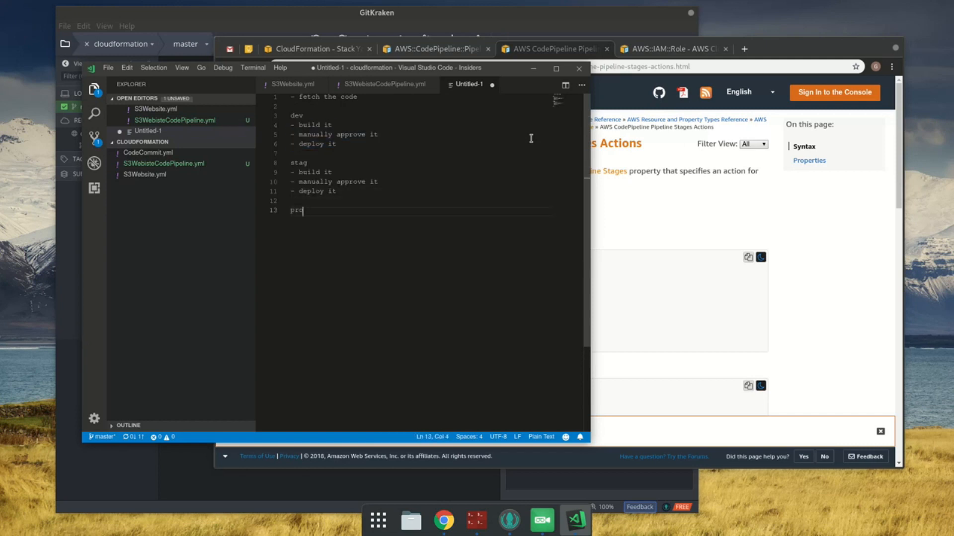
{"action": "key", "text": "Return"}
{"action": "key", "text": "ctrl+v"}
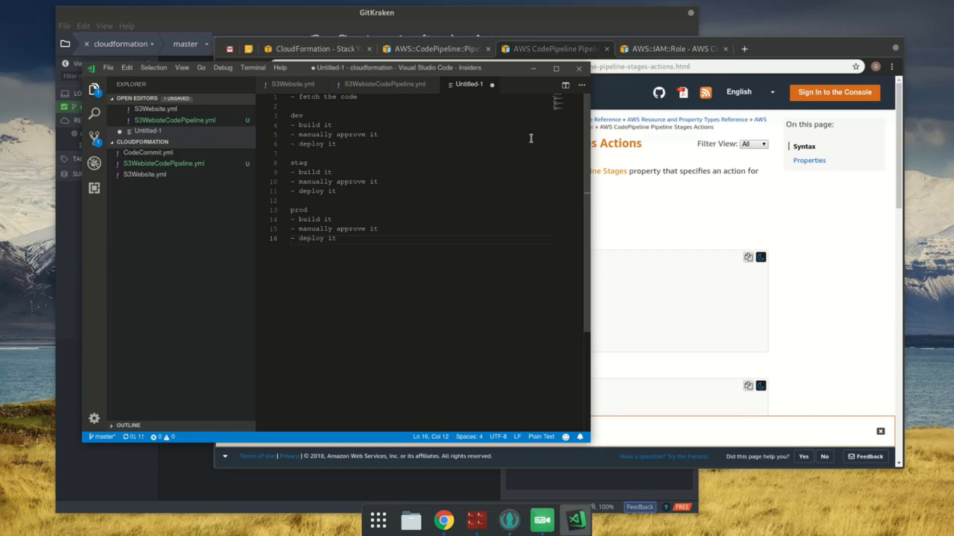
Step: Delete the "- manually approve it" item from the stag group
{"action": "key", "text": "Up"}
{"action": "key", "text": "Up"}
{"action": "key", "text": "Up"}
{"action": "key", "text": "Up"}
{"action": "key", "text": "Up"}
{"action": "key", "text": "Up"}
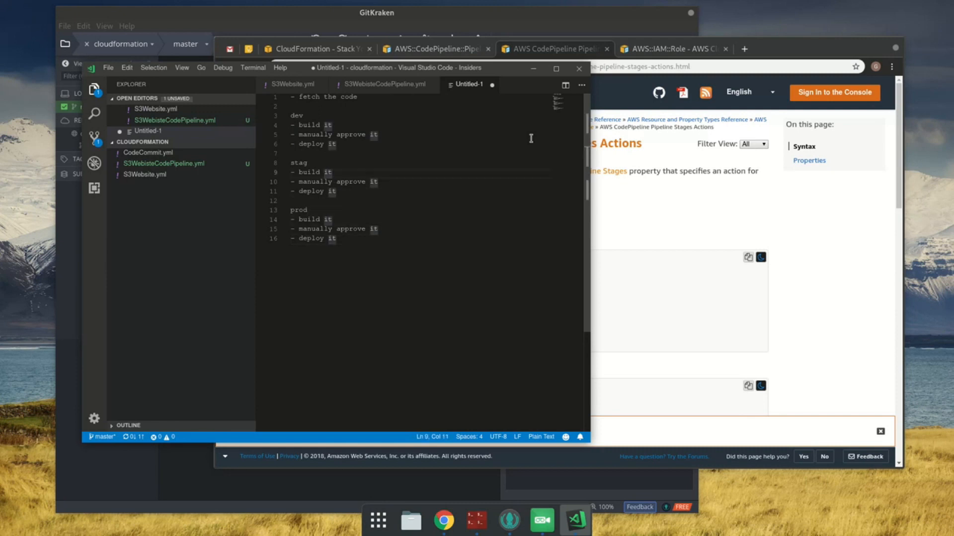
{"action": "key", "text": "Down"}
{"action": "key", "text": "Down"}
{"action": "key", "text": "ctrl+shift+k"}
{"action": "key", "text": "Up"}
{"action": "key", "text": "Up"}
{"action": "key", "text": "Up"}
{"action": "key", "text": "Up"}
{"action": "key", "text": "Up"}
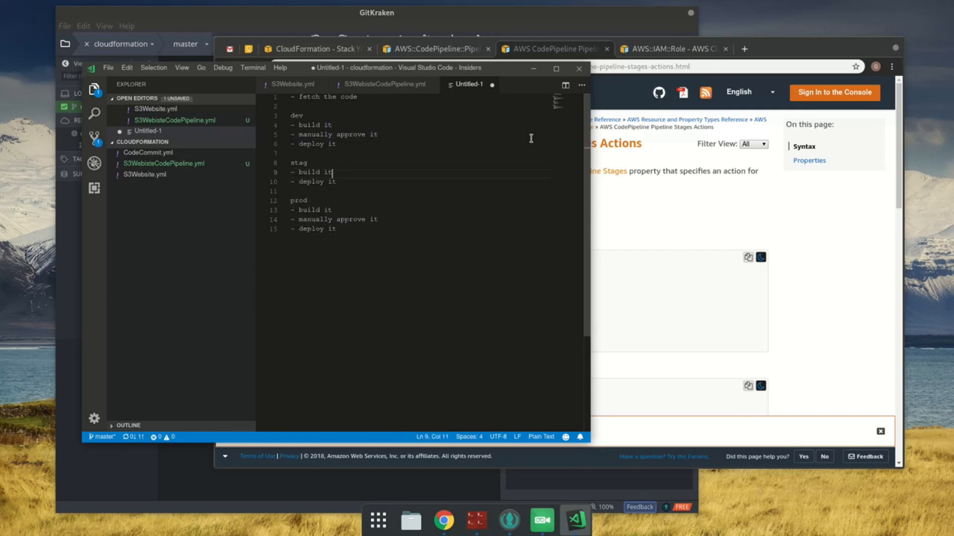
Step: Remove the "- manually approve it" item from the dev group and dismiss saving the notes
{"action": "key", "text": "shift+Home"}
{"action": "key", "text": "BackSpace"}
{"action": "key", "text": "BackSpace"}
{"action": "key", "text": "Return"}
{"action": "key", "text": "BackSpace"}
{"action": "key", "text": "ctrl+End"}
{"action": "key", "text": "ctrl+s"}
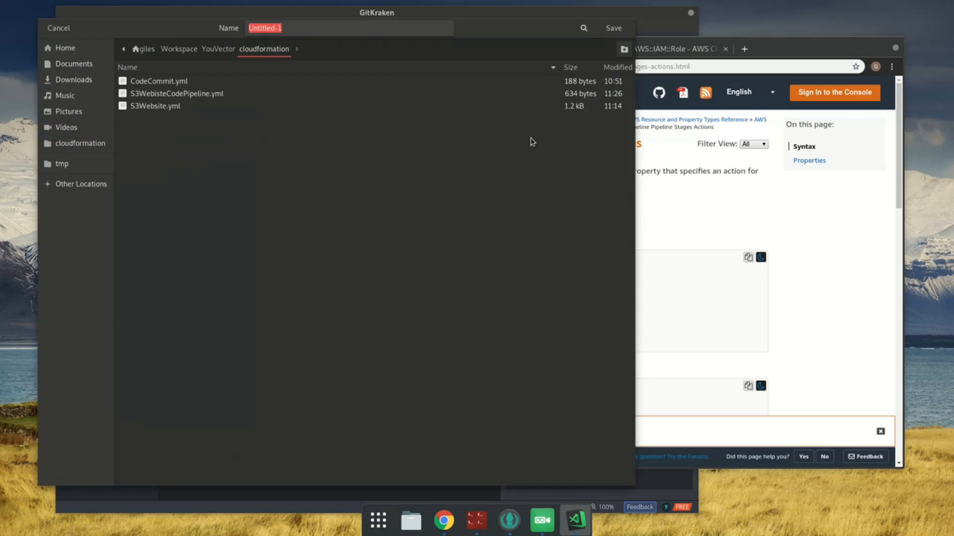
{"action": "key", "text": "Escape"}
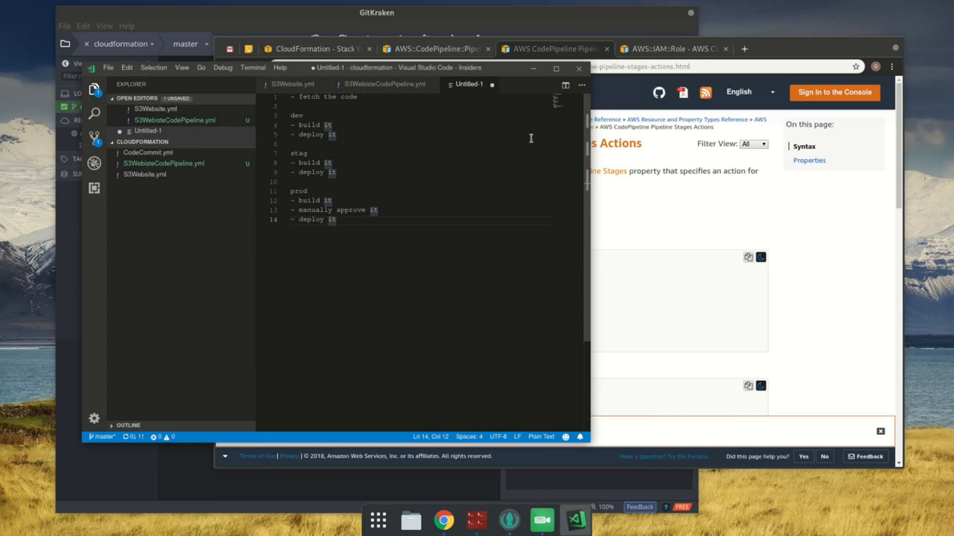
Step: Reduce the notes to a single ungrouped list of fetch, build, manually approve and deploy, followed by an empty line
{"action": "key", "text": "Up"}
{"action": "key", "text": "Up"}
{"action": "key", "text": "Up"}
{"action": "key", "text": "shift+Up"}
{"action": "key", "text": "shift+Up"}
{"action": "key", "text": "shift+Up"}
{"action": "key", "text": "shift+Up"}
{"action": "key", "text": "shift+Up"}
{"action": "key", "text": "shift+Up"}
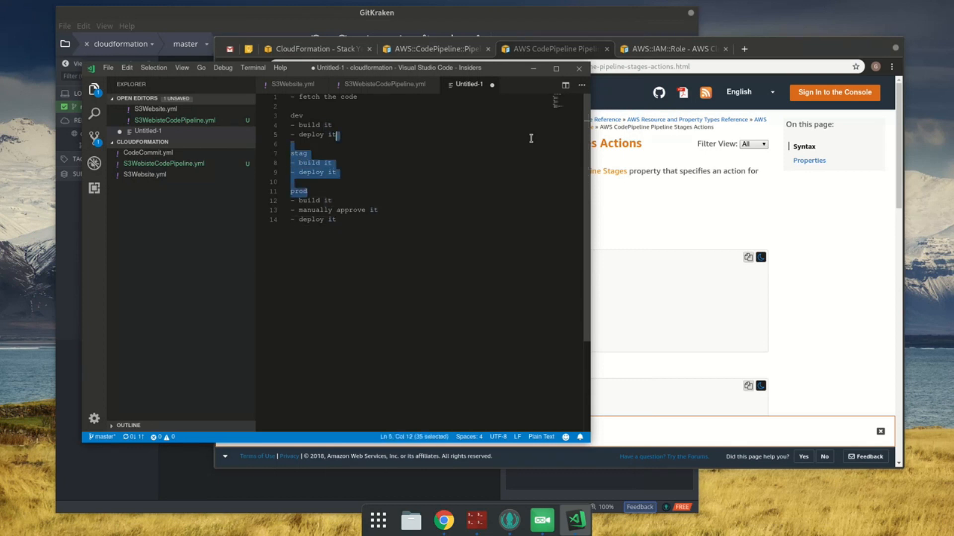
{"action": "key", "text": "shift+Up"}
{"action": "key", "text": "shift+Up"}
{"action": "key", "text": "shift+Up"}
{"action": "key", "text": "BackSpace"}
{"action": "key", "text": "BackSpace"}
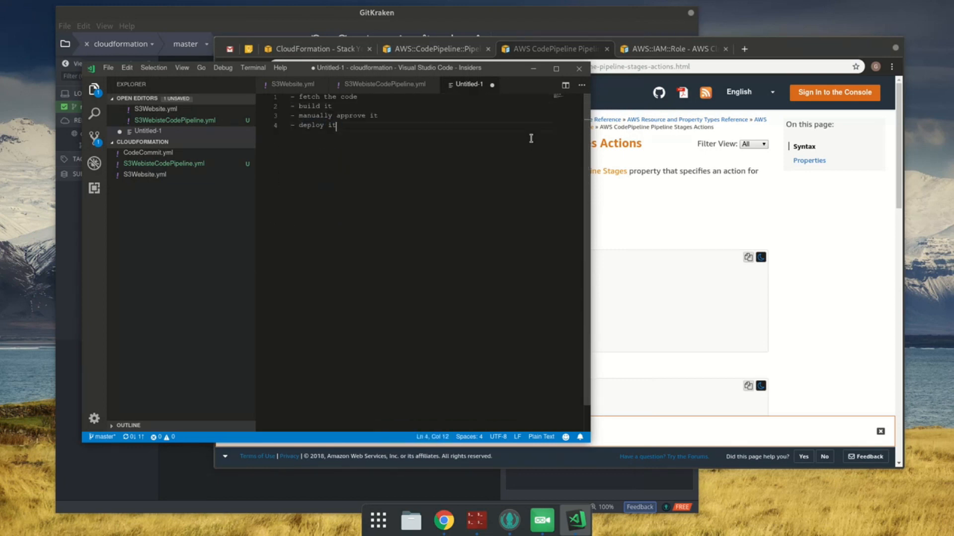
{"action": "key", "text": "Return"}
Step: In the browser, copy the YAML syntax from the AWS CodePipeline Pipeline Stages Actions page
{"action": "left_click", "coordinate": [536, 47]}
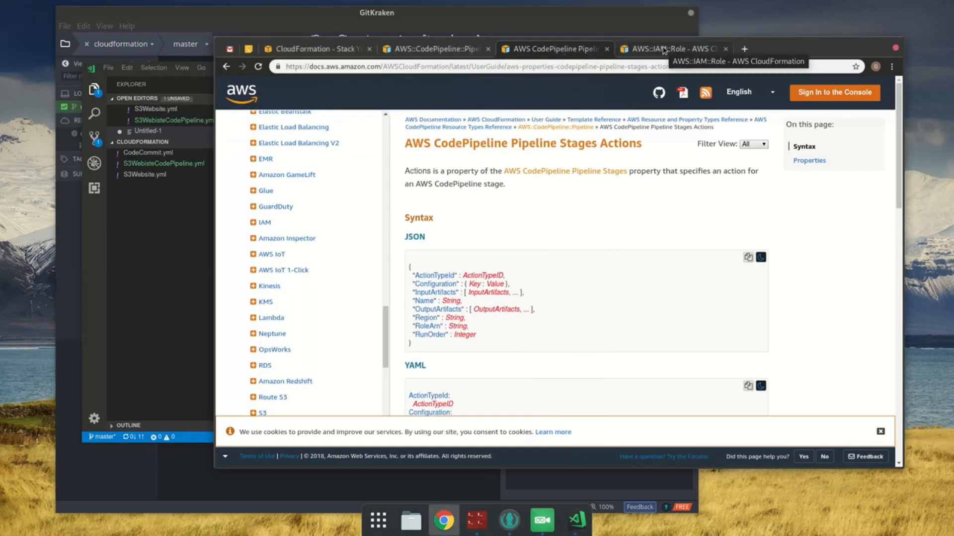
{"action": "left_click", "coordinate": [664, 49]}
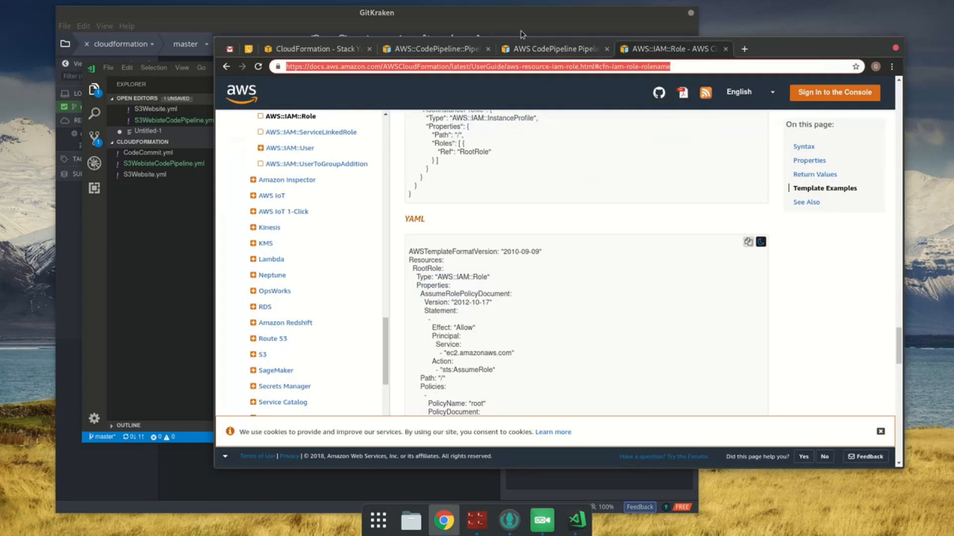
{"action": "scroll", "coordinate": [639, 213], "scroll_direction": "up", "scroll_amount": 5}
{"action": "scroll", "coordinate": [640, 212], "scroll_direction": "up", "scroll_amount": 10}
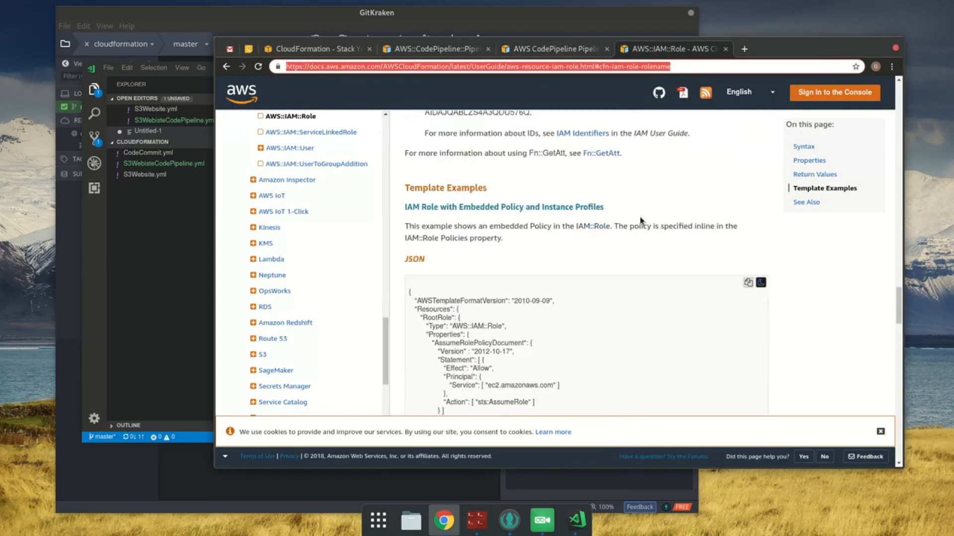
{"action": "left_click", "coordinate": [541, 49]}
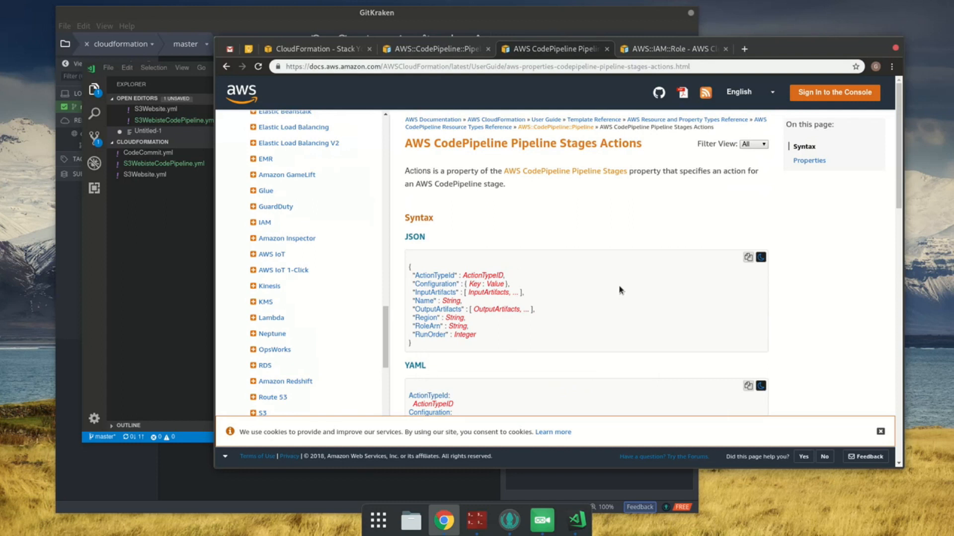
{"action": "scroll", "coordinate": [619, 290], "scroll_direction": "down", "scroll_amount": 2}
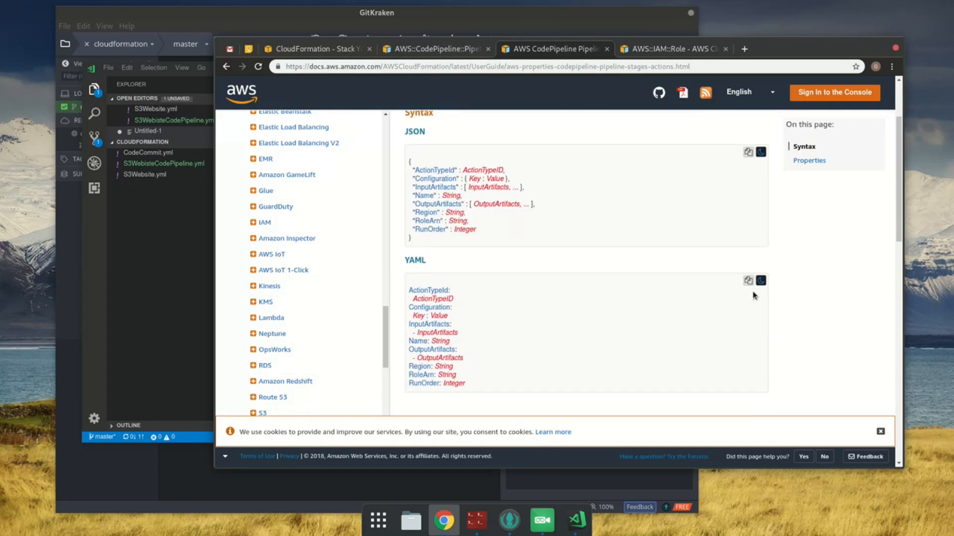
Step: In the code editor, close the untitled notes without saving them
{"action": "left_click", "coordinate": [191, 392]}
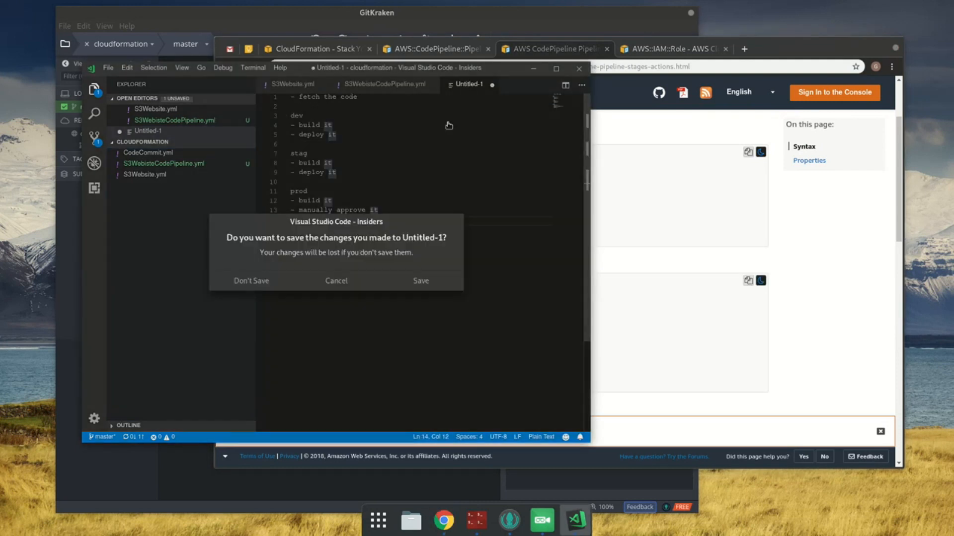
{"action": "left_click", "coordinate": [261, 280]}
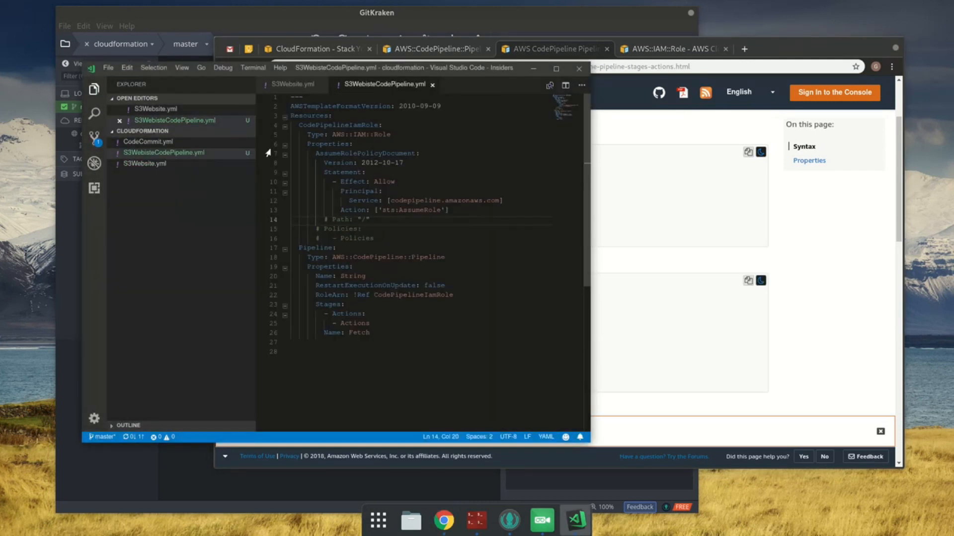
Step: In S3WebisteCodePipeline.yml, replace the Actions placeholder list item with the copied action YAML and remove the extra trailing line
{"action": "left_click", "coordinate": [366, 316]}
{"action": "key", "text": "Down"}
{"action": "key", "text": "Right"}
{"action": "key", "text": "ctrl+shift+Left"}
{"action": "key", "text": "ctrl+shift+Left"}
{"action": "key", "text": "shift+Right"}
{"action": "key", "text": "ctrl+v"}
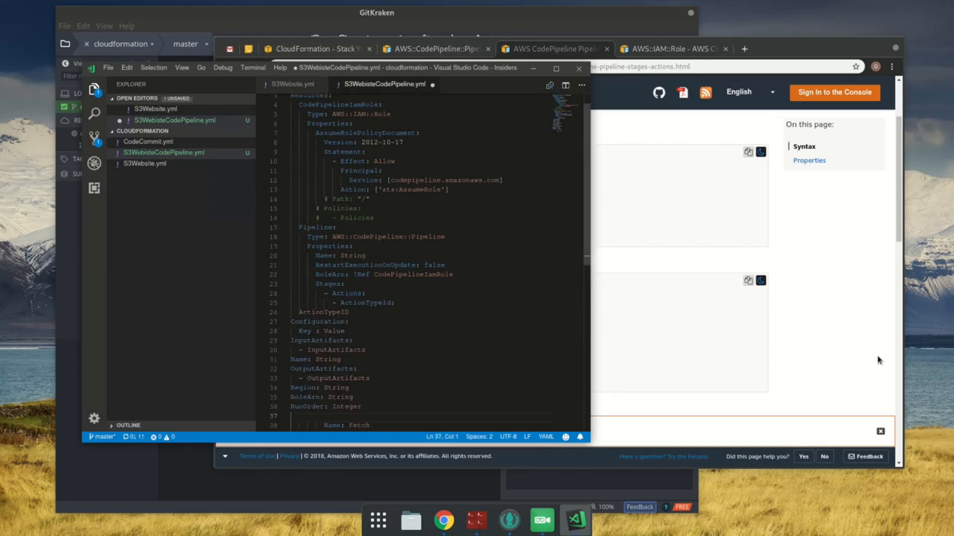
{"action": "key", "text": "BackSpace"}
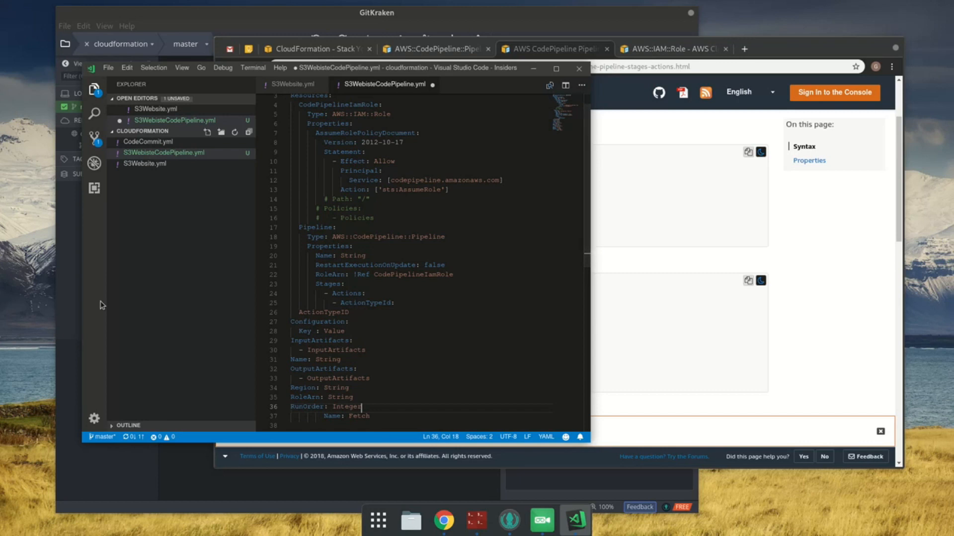
Step: Indent the pasted action properties so they align under the ActionTypeId list item, and save the template
{"action": "left_click", "coordinate": [336, 312], "text": "shift"}
{"action": "key", "text": "Tab"}
{"action": "key", "text": "Tab"}
{"action": "key", "text": "Tab"}
{"action": "key", "text": "Tab"}
{"action": "key", "text": "Tab"}
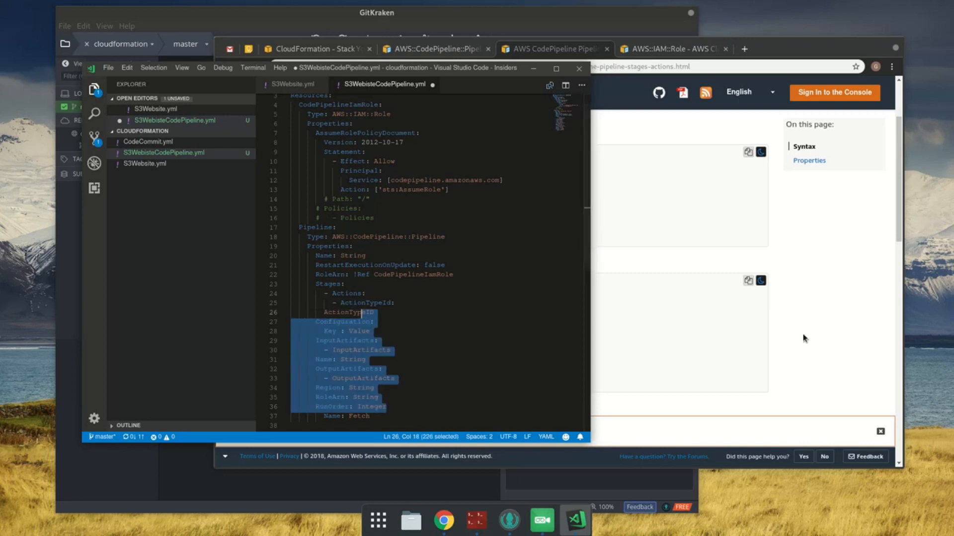
{"action": "key", "text": "Tab"}
{"action": "key", "text": "ctrl+s"}
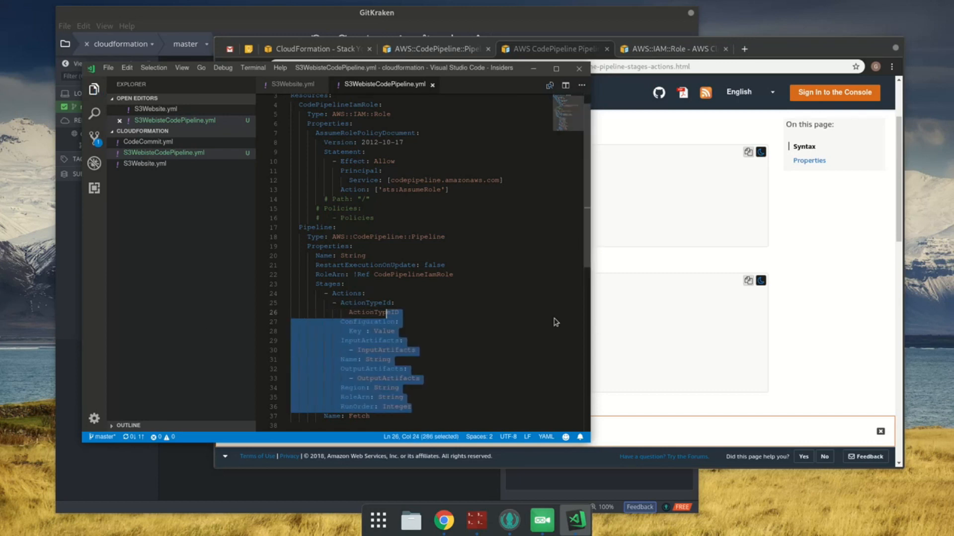
Step: In the browser, open the ActionTypeId type reference from the Actions properties in a new tab, and return to the code editor
{"action": "left_click", "coordinate": [837, 252]}
{"action": "scroll", "coordinate": [625, 267], "scroll_direction": "down", "scroll_amount": 5}
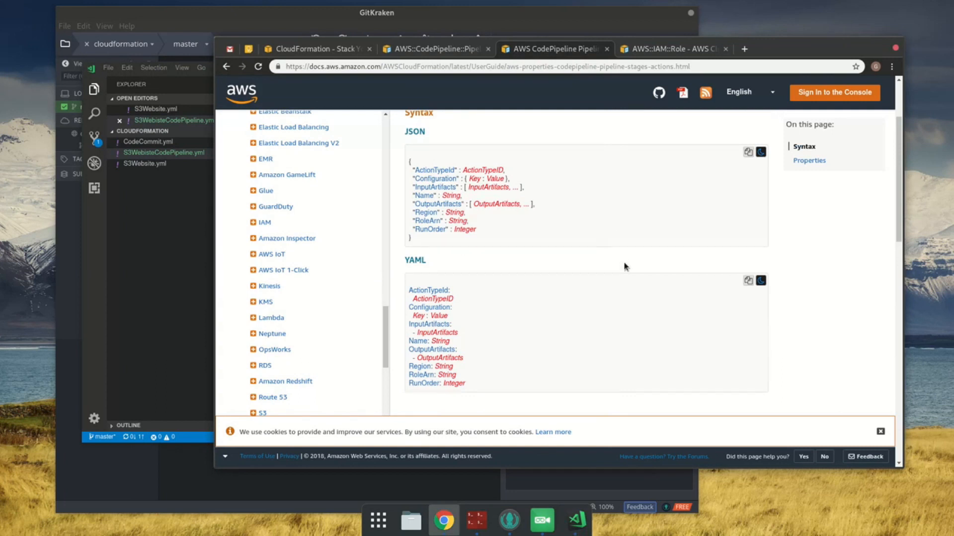
{"action": "right_click", "coordinate": [551, 292]}
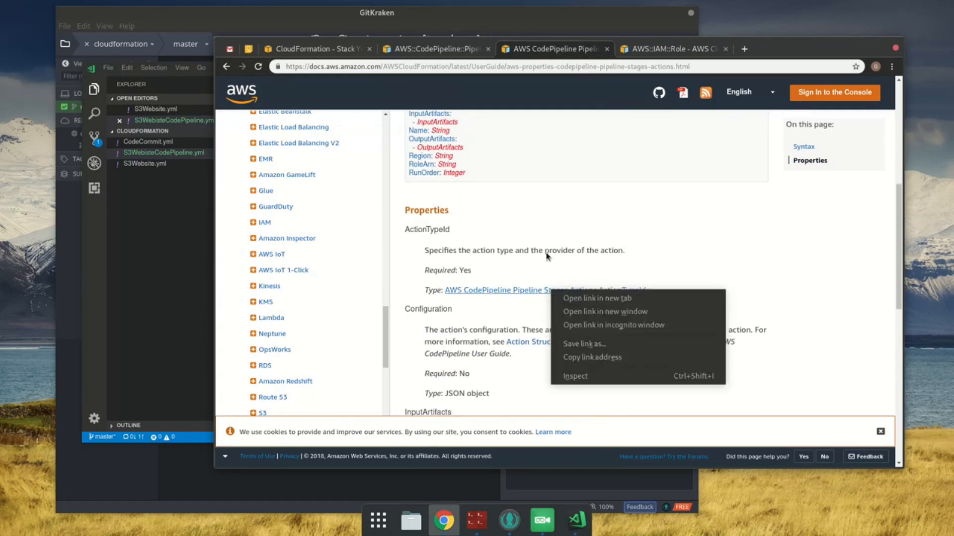
{"action": "left_click", "coordinate": [547, 254]}
{"action": "middle_click", "coordinate": [550, 290]}
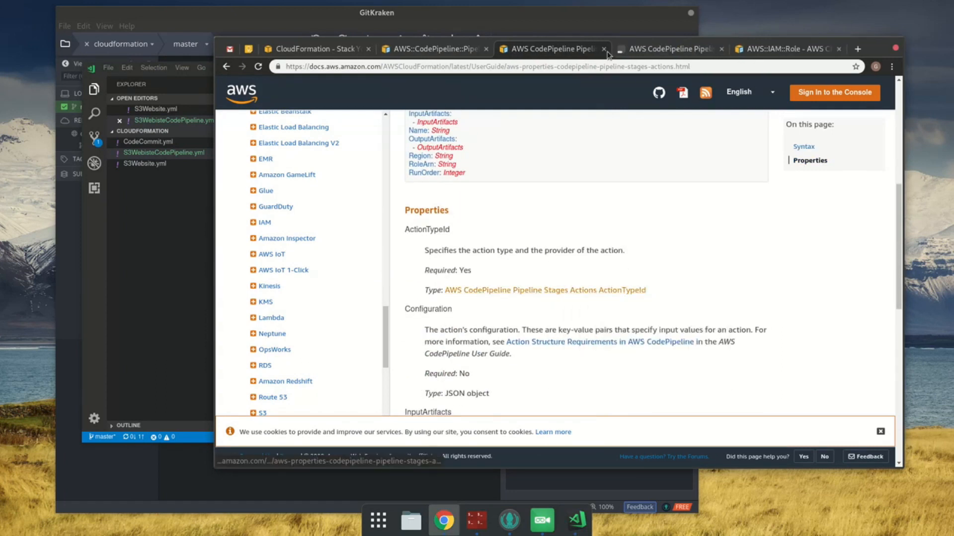
{"action": "left_click", "coordinate": [636, 51]}
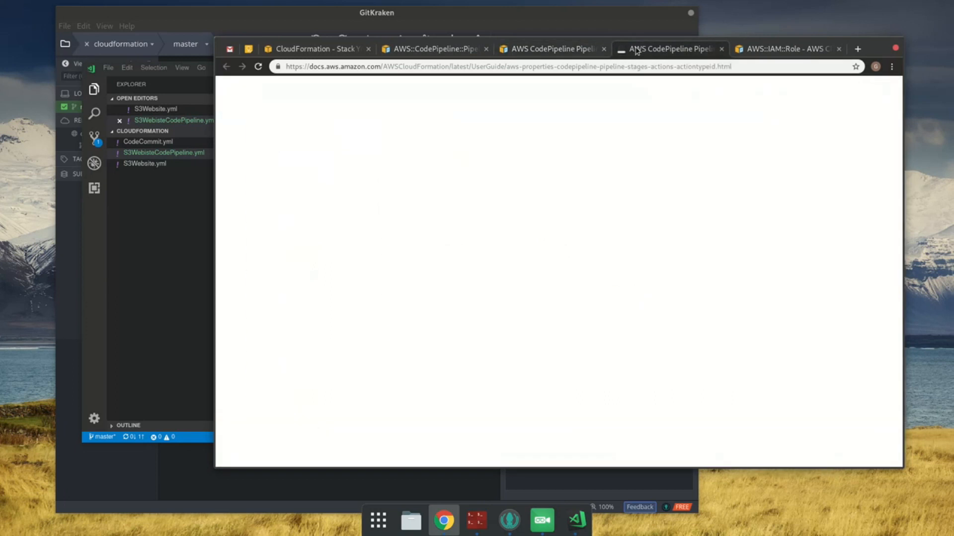
{"action": "key", "text": "alt+Tab"}
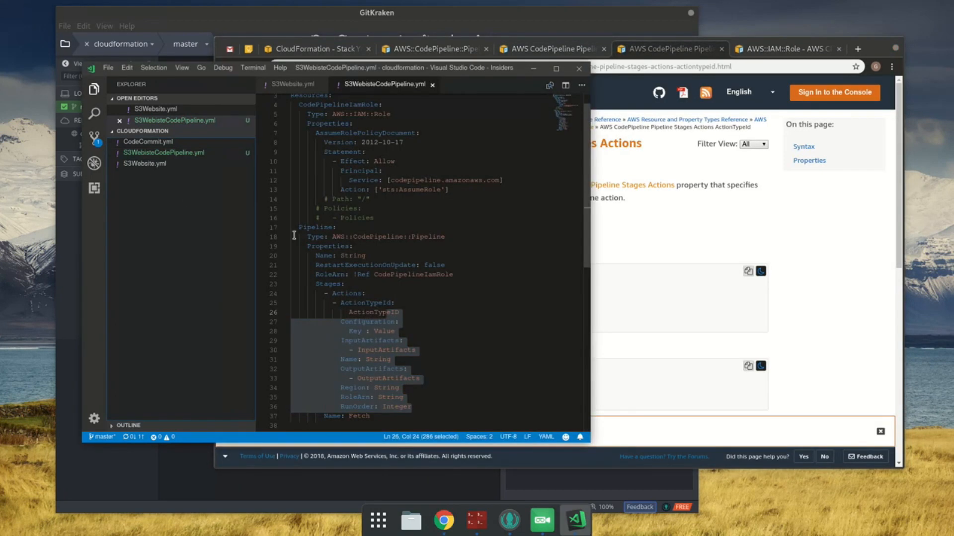
Step: Copy the ActionTypeId YAML syntax from the AWS documentation and replace the ActionTypeID placeholder in S3WebisteCodePipeline.yml with it
{"action": "left_click", "coordinate": [764, 233]}
{"action": "scroll", "coordinate": [696, 330], "scroll_direction": "down", "scroll_amount": 3}
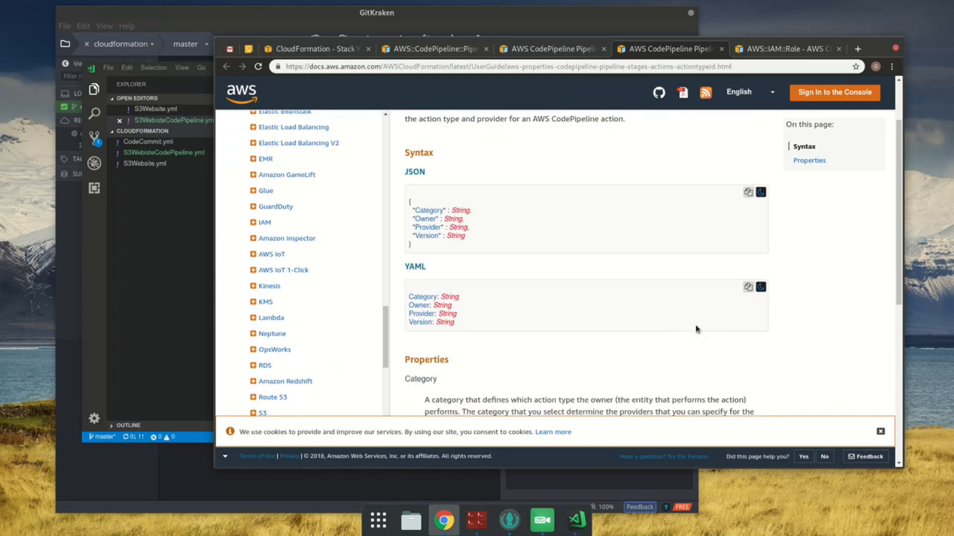
{"action": "left_click", "coordinate": [748, 287]}
{"action": "key", "text": "alt+Tab"}
{"action": "left_click", "coordinate": [459, 323]}
{"action": "key", "text": "Up"}
{"action": "key", "text": "Up"}
{"action": "key", "text": "Down"}
{"action": "key", "text": "Down"}
{"action": "key", "text": "Up"}
{"action": "key", "text": "shift+Home"}
{"action": "key", "text": "ctrl+v"}
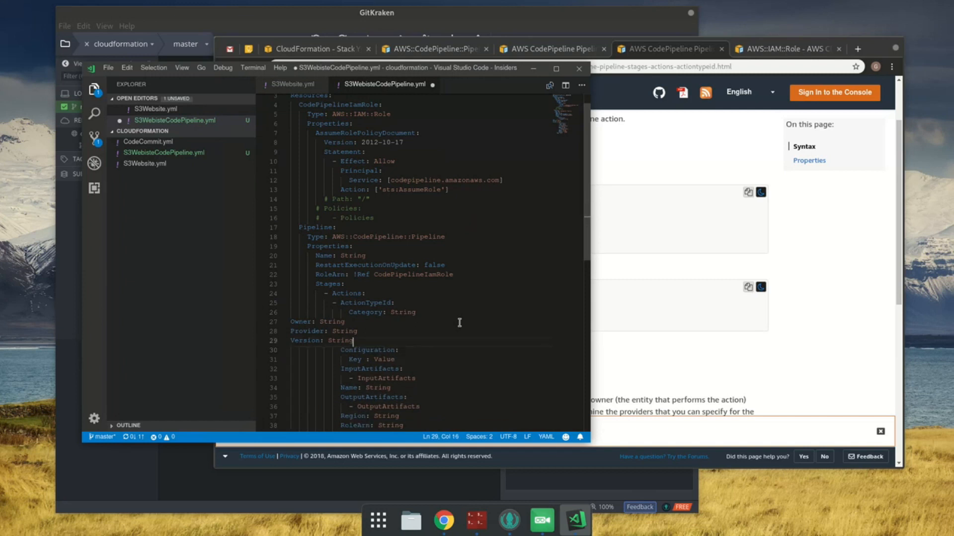
Step: Indent the pasted Owner, Provider and Version lines to align with Category under ActionTypeId, and save the template
{"action": "key", "text": "shift+Up"}
{"action": "key", "text": "shift+Up"}
{"action": "key", "text": "shift+Up"}
{"action": "key", "text": "shift+Down"}
{"action": "key", "text": "shift+Home"}
{"action": "key", "text": "Tab"}
{"action": "key", "text": "Tab"}
{"action": "key", "text": "Tab"}
{"action": "key", "text": "Tab"}
{"action": "key", "text": "Tab"}
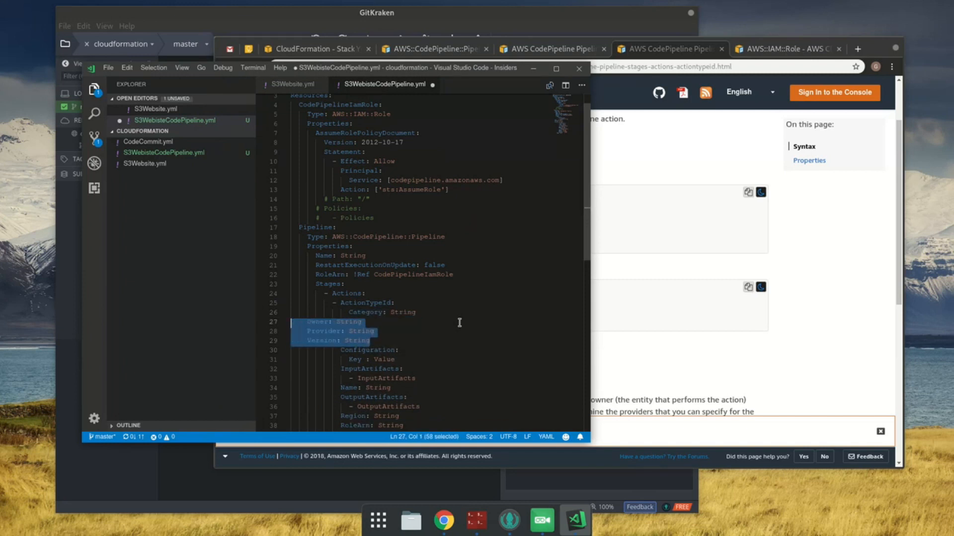
{"action": "key", "text": "Tab"}
{"action": "key", "text": "Tab"}
{"action": "key", "text": "ctrl+s"}
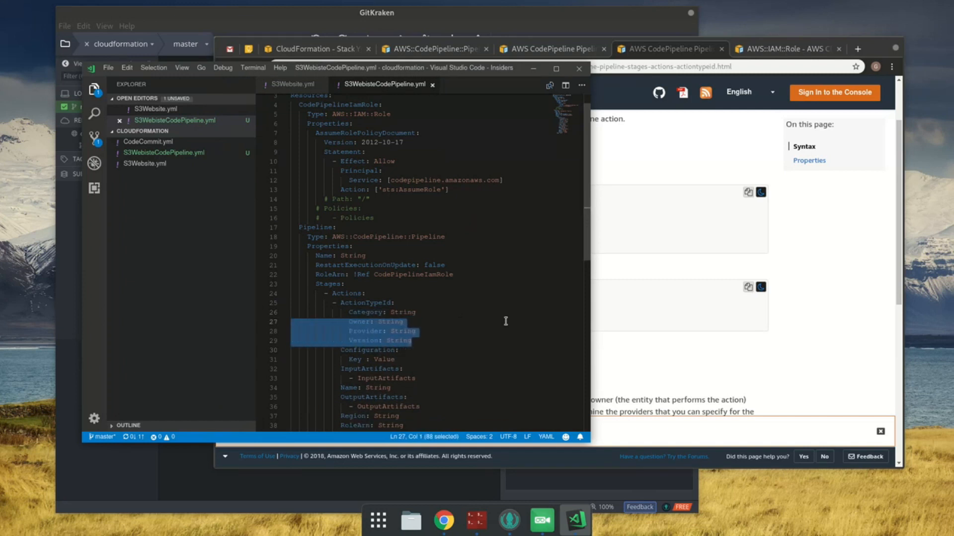
Step: In the browser, open the ActionTypeId API reference linked from the Category property in a new tab and switch to it
{"action": "left_click", "coordinate": [817, 345]}
{"action": "scroll", "coordinate": [817, 345], "scroll_direction": "down", "scroll_amount": 4}
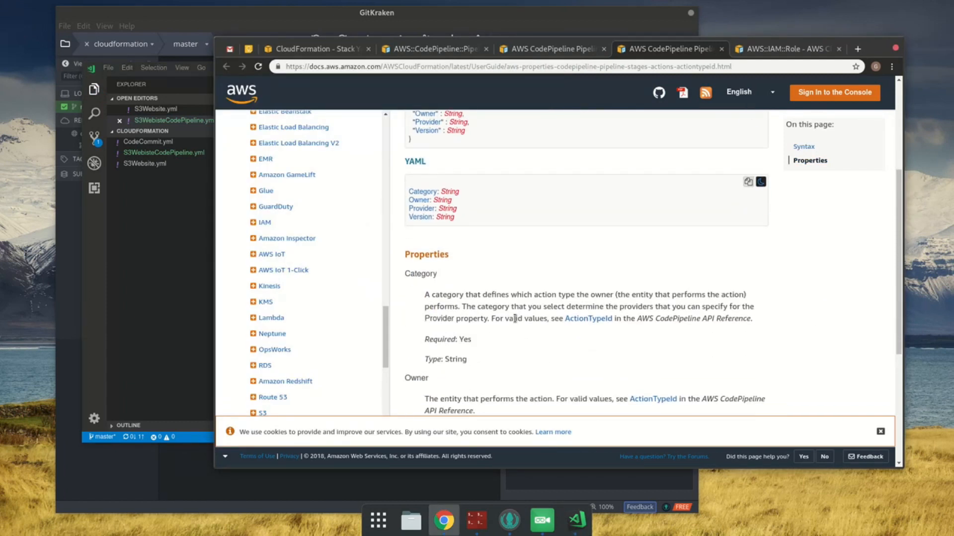
{"action": "middle_click", "coordinate": [596, 320]}
{"action": "left_click", "coordinate": [696, 49]}
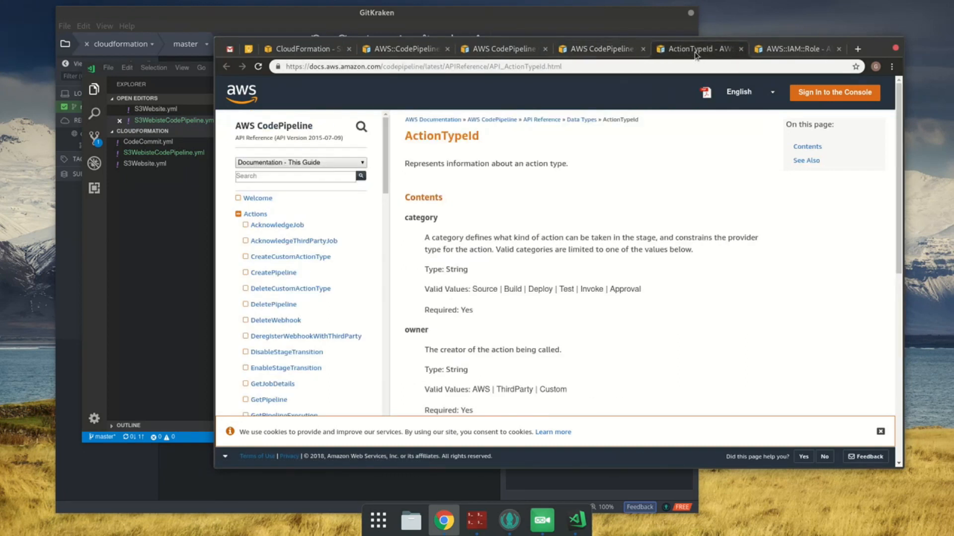
Step: Copy the valid value Source from the API reference, set the action's Category to it in the template, and save
{"action": "double_click", "coordinate": [488, 287]}
{"action": "left_click", "coordinate": [166, 268]}
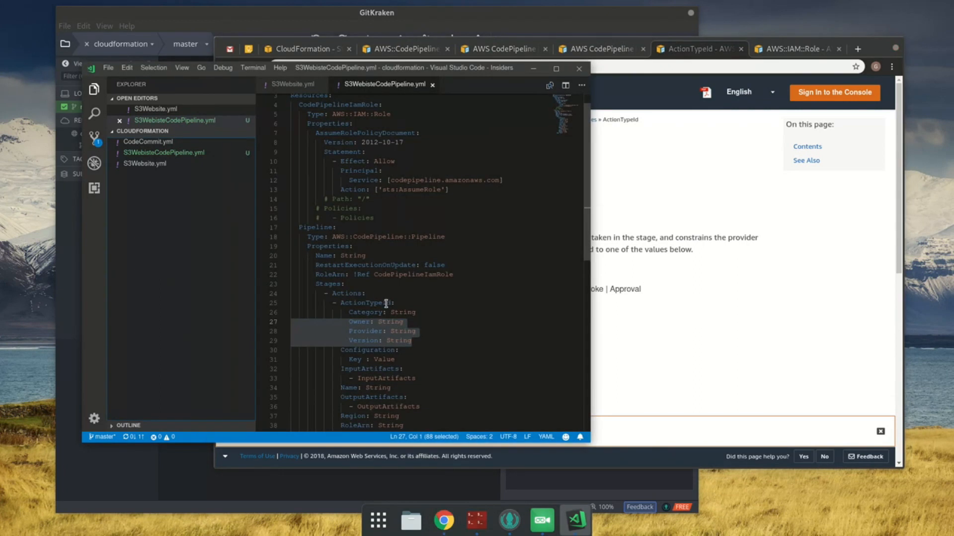
{"action": "left_click", "coordinate": [412, 324]}
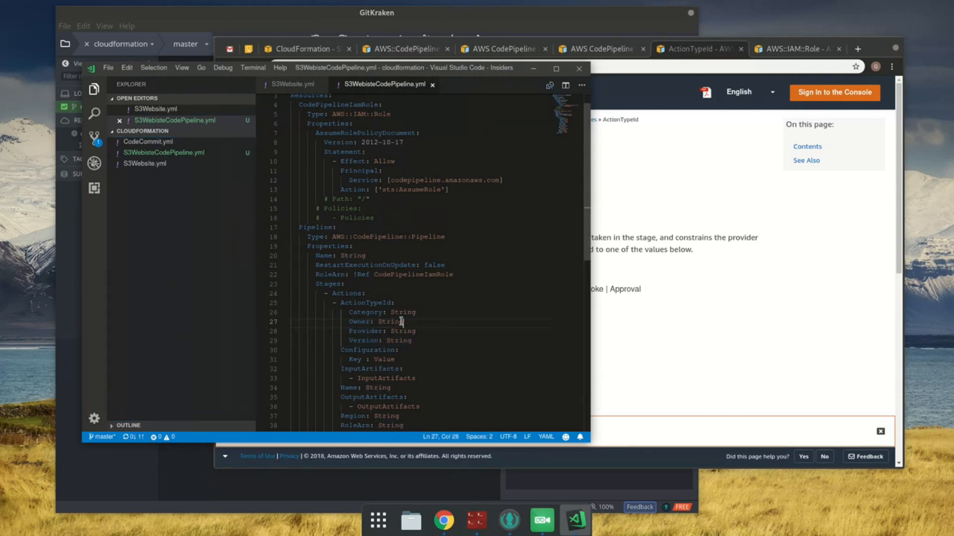
{"action": "double_click", "coordinate": [401, 314]}
{"action": "key", "text": "ctrl+v"}
{"action": "key", "text": "ctrl+s"}
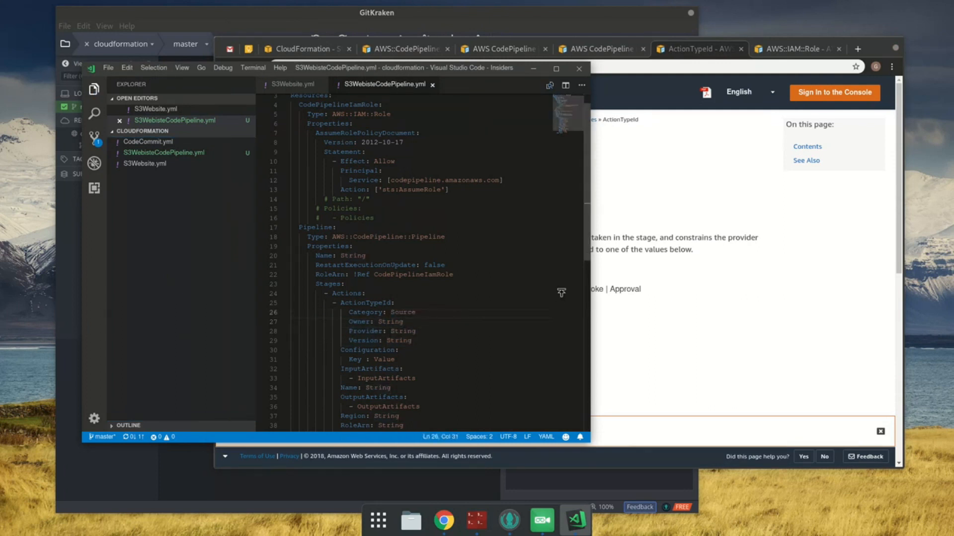
Step: Copy the valid owner value AWS from the API reference and set the action's Owner to AWS in the template
{"action": "left_click", "coordinate": [671, 301]}
{"action": "scroll", "coordinate": [670, 301], "scroll_direction": "down", "scroll_amount": 2}
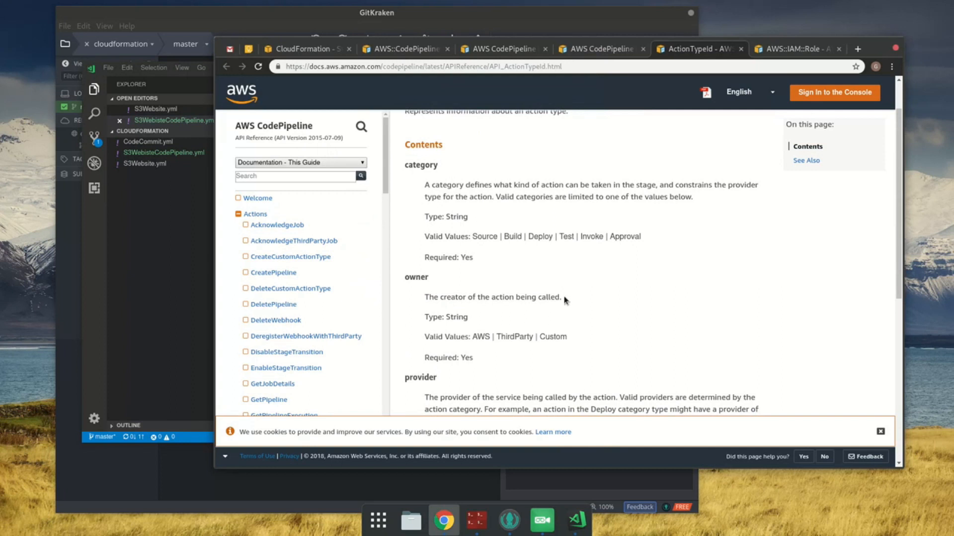
{"action": "double_click", "coordinate": [433, 337]}
{"action": "double_click", "coordinate": [481, 337]}
{"action": "left_click", "coordinate": [208, 292]}
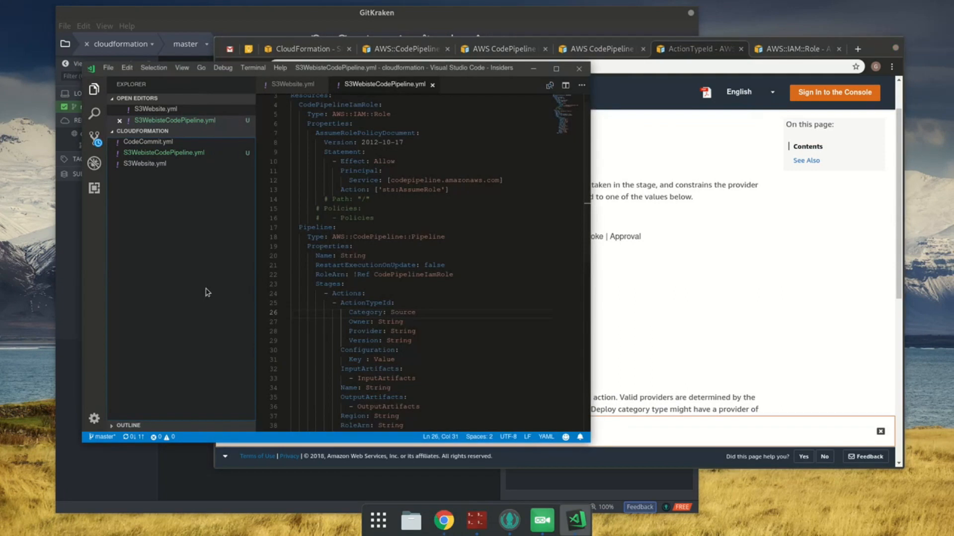
{"action": "double_click", "coordinate": [393, 322]}
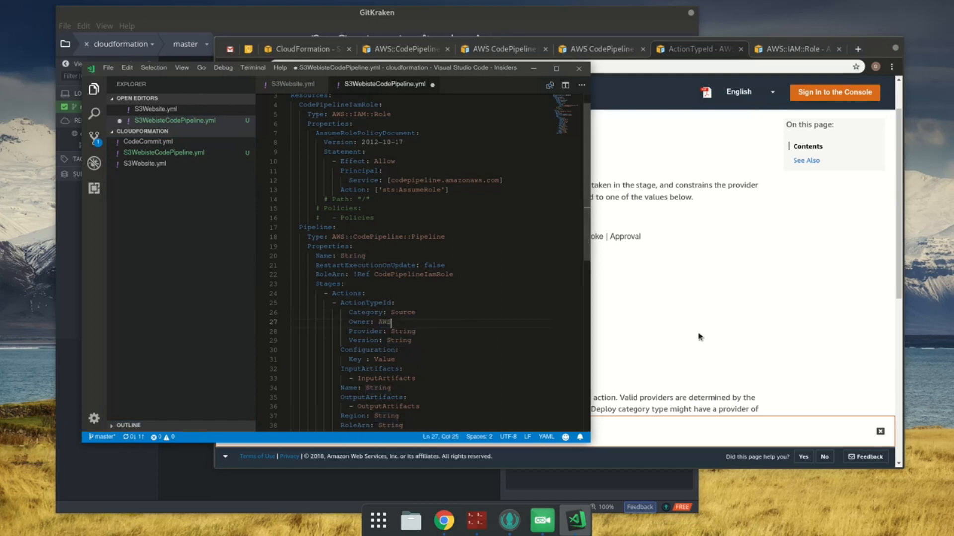
Step: Examine the provider and version descriptions in both the ActionTypeId property page and the CodePipeline API reference
{"action": "left_click", "coordinate": [700, 242]}
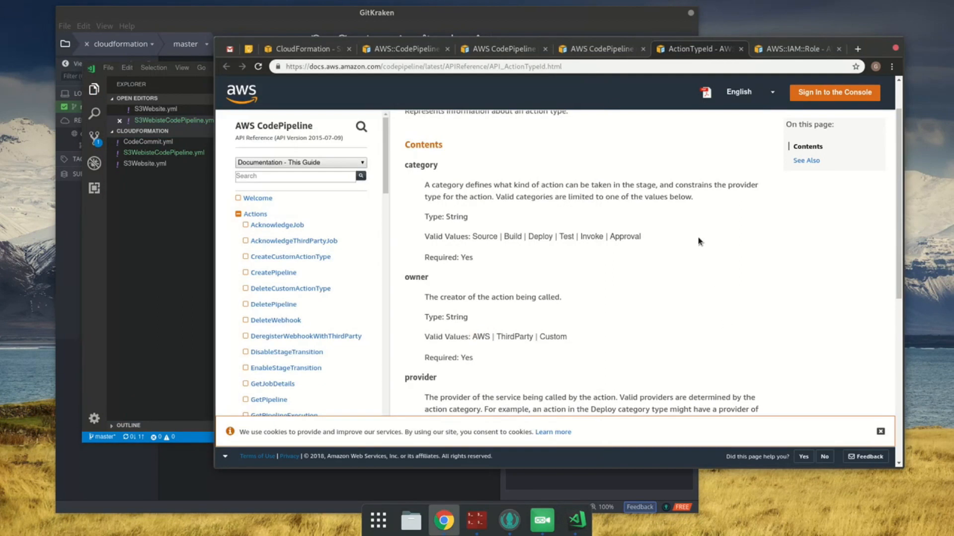
{"action": "left_click", "coordinate": [587, 53]}
{"action": "scroll", "coordinate": [472, 353], "scroll_direction": "down", "scroll_amount": 3}
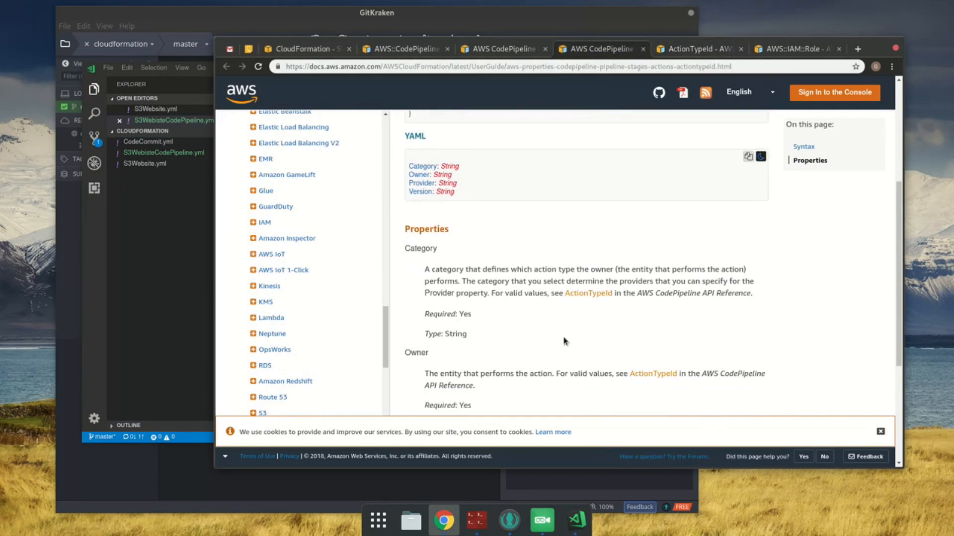
{"action": "scroll", "coordinate": [521, 358], "scroll_direction": "down", "scroll_amount": 2}
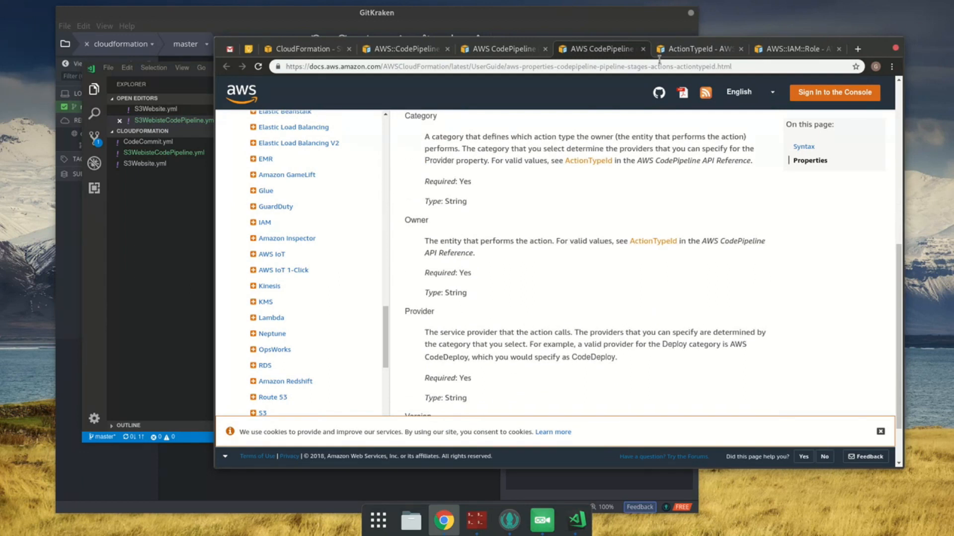
{"action": "left_click", "coordinate": [674, 52]}
{"action": "scroll", "coordinate": [585, 371], "scroll_direction": "down", "scroll_amount": 2}
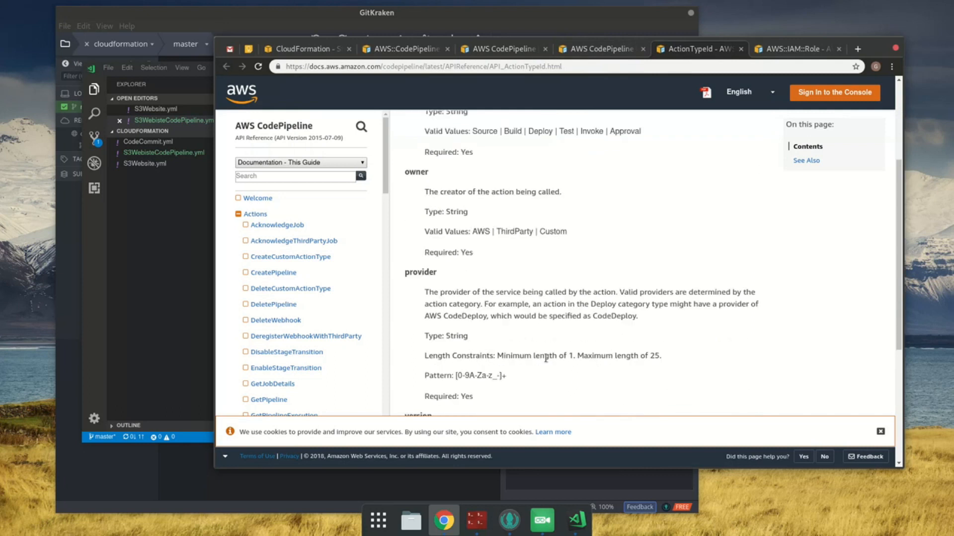
{"action": "scroll", "coordinate": [546, 359], "scroll_direction": "down", "scroll_amount": 1}
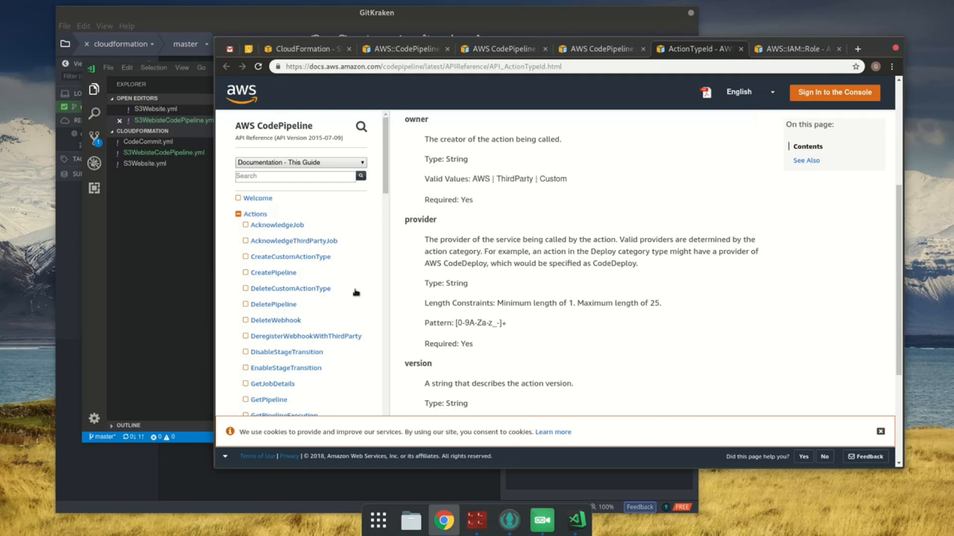
{"action": "scroll", "coordinate": [607, 362], "scroll_direction": "down", "scroll_amount": 2}
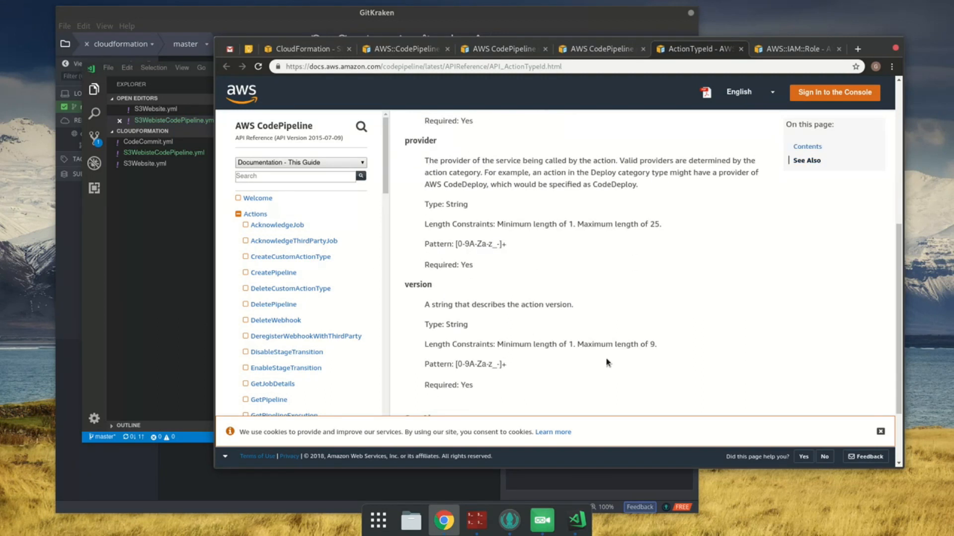
{"action": "scroll", "coordinate": [607, 363], "scroll_direction": "down", "scroll_amount": 2}
{"action": "scroll", "coordinate": [604, 373], "scroll_direction": "up", "scroll_amount": 2}
{"action": "left_click", "coordinate": [582, 49]}
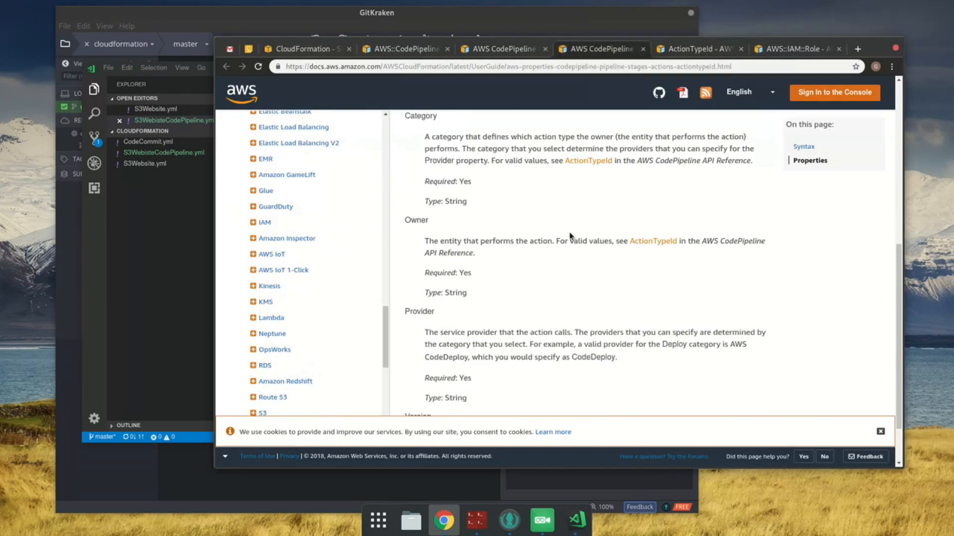
Step: In the code editor, set the action's Provider to CodeCommit and save the template
{"action": "left_click", "coordinate": [204, 315]}
{"action": "double_click", "coordinate": [403, 332]}
{"action": "type", "text": "CodeComm"}
{"action": "key", "text": "ctrl+s"}
Step: Check the Version property in the ActionTypeId documentation, set the action's Version to 1.0.0 in the template, and save
{"action": "left_click", "coordinate": [726, 160]}
{"action": "left_click", "coordinate": [515, 52]}
{"action": "scroll", "coordinate": [551, 133], "scroll_direction": "down", "scroll_amount": 4}
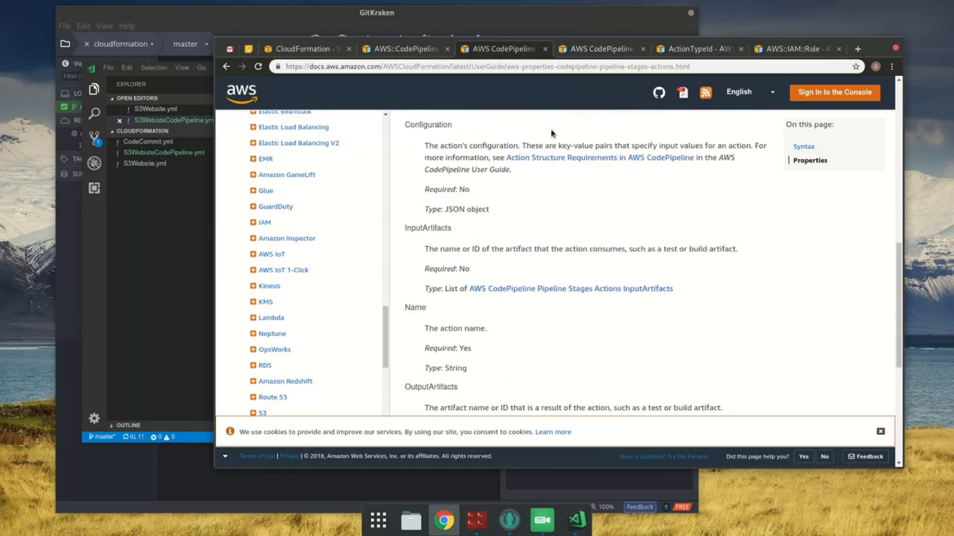
{"action": "scroll", "coordinate": [552, 133], "scroll_direction": "up", "scroll_amount": 2}
{"action": "left_click", "coordinate": [601, 50]}
{"action": "scroll", "coordinate": [589, 159], "scroll_direction": "down", "scroll_amount": 2}
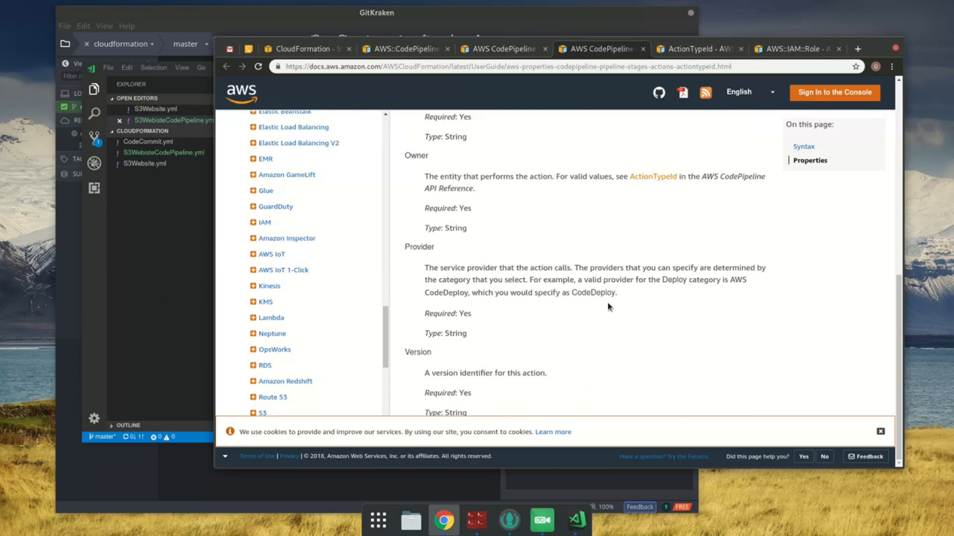
{"action": "left_click", "coordinate": [185, 231]}
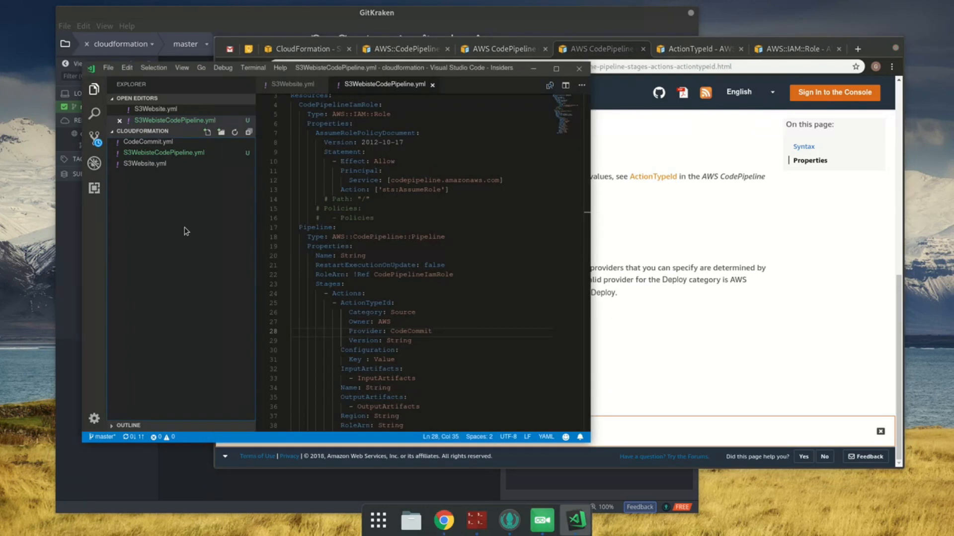
{"action": "double_click", "coordinate": [411, 341]}
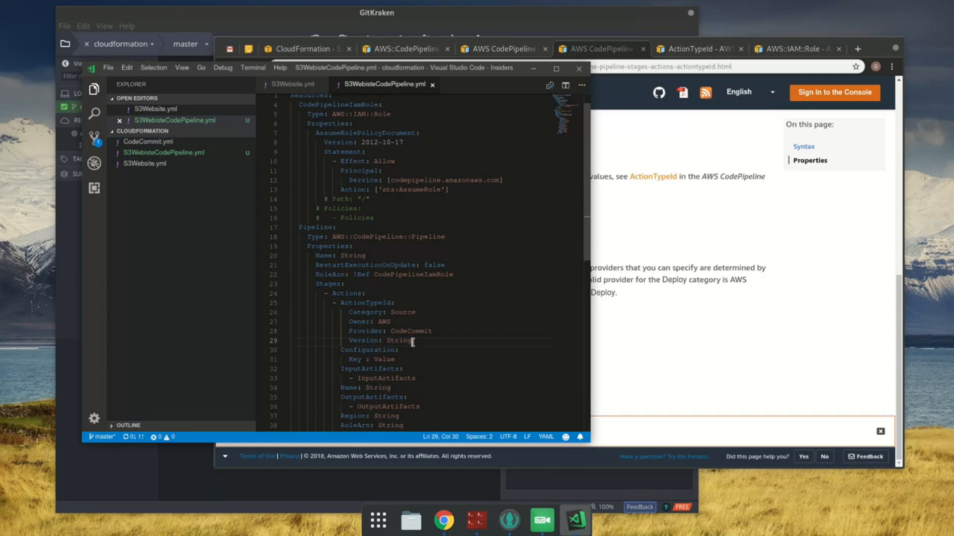
{"action": "type", "text": "1.0.0"}
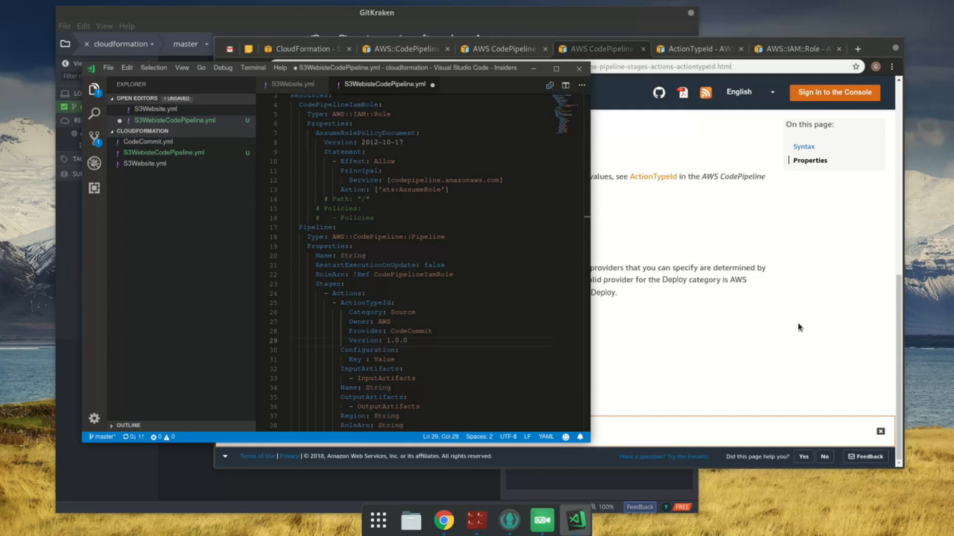
{"action": "key", "text": "ctrl+s"}
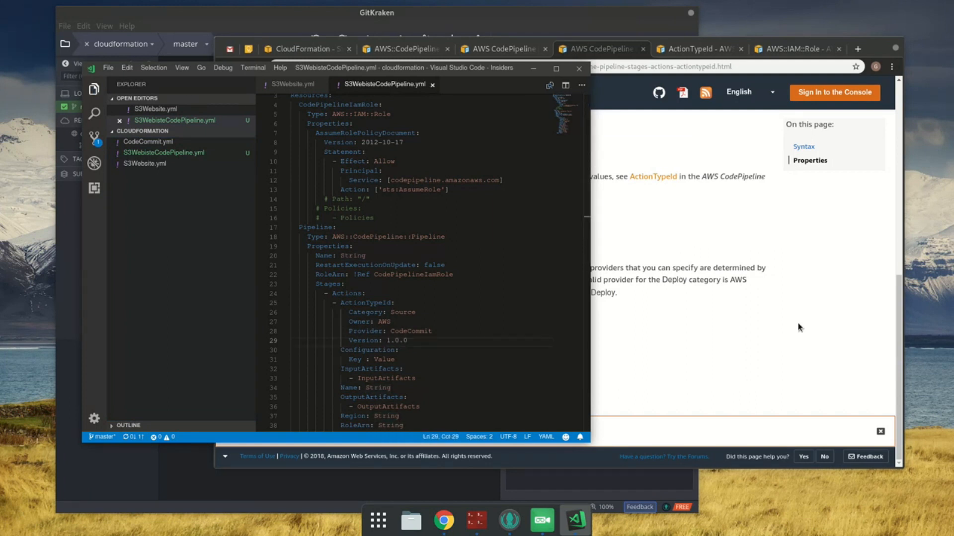
Step: In the browser, close all tabs after the ActionTypeId property page, and return to the code editor
{"action": "left_click", "coordinate": [599, 276]}
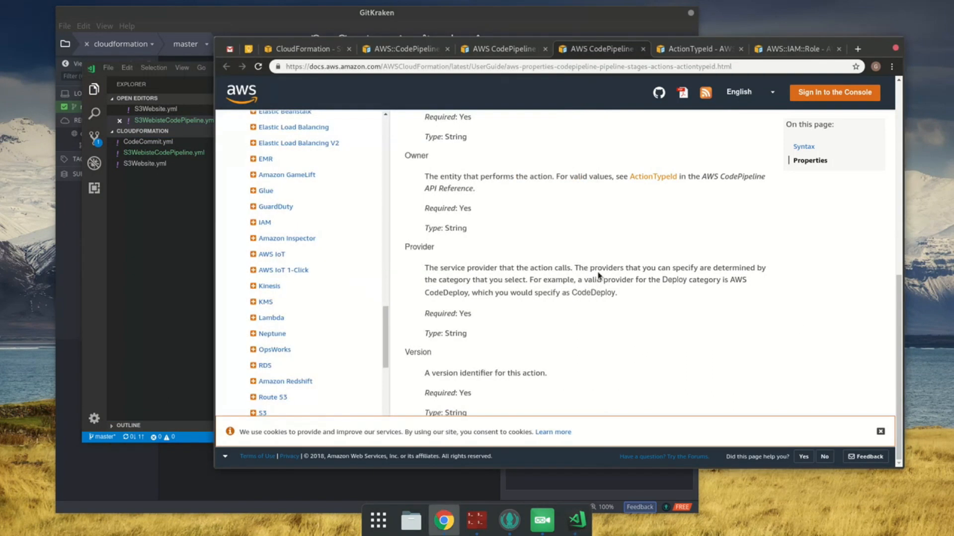
{"action": "right_click", "coordinate": [588, 52]}
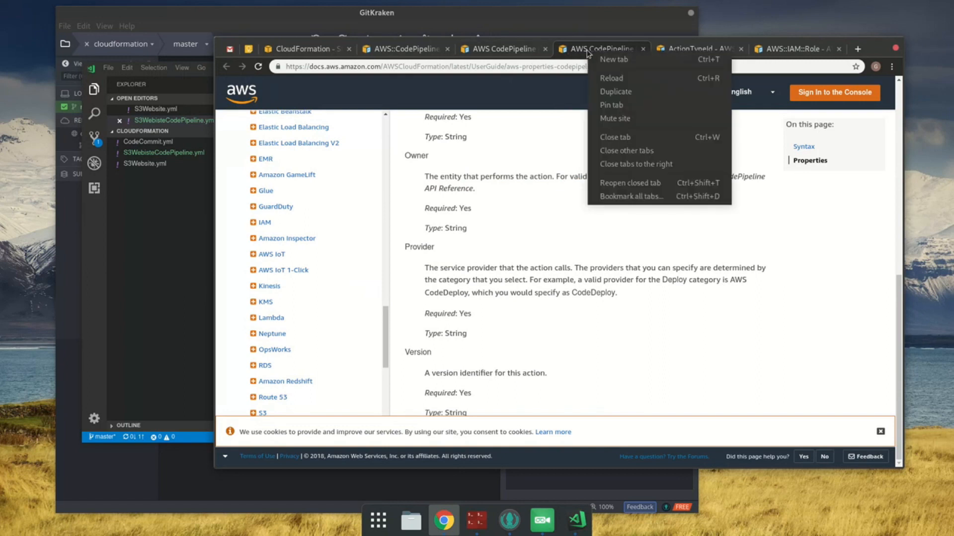
{"action": "left_click", "coordinate": [629, 164]}
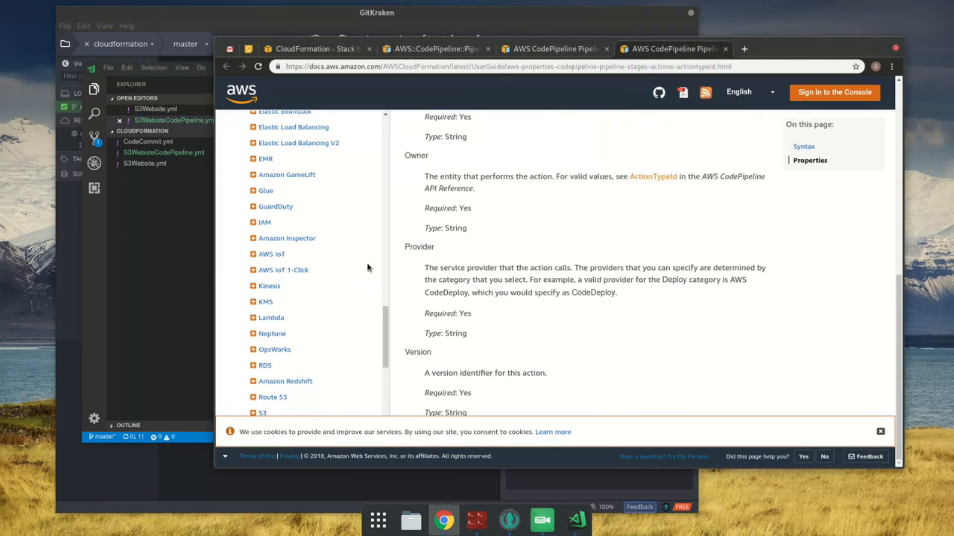
{"action": "left_click", "coordinate": [167, 281]}
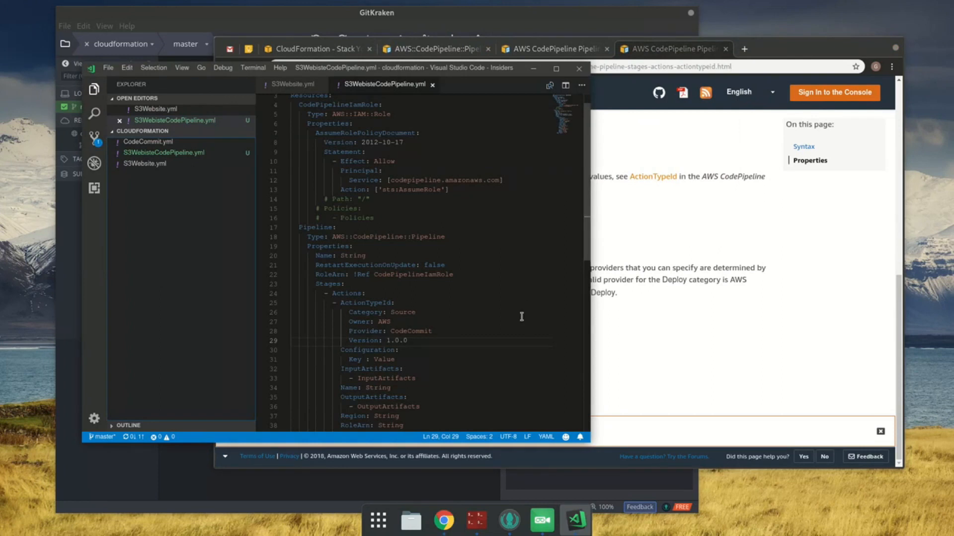
Step: Compare the remaining action properties in the template with the Configuration and InputArtifacts descriptions on the Stages Actions documentation page
{"action": "scroll", "coordinate": [481, 333], "scroll_direction": "down", "scroll_amount": 3}
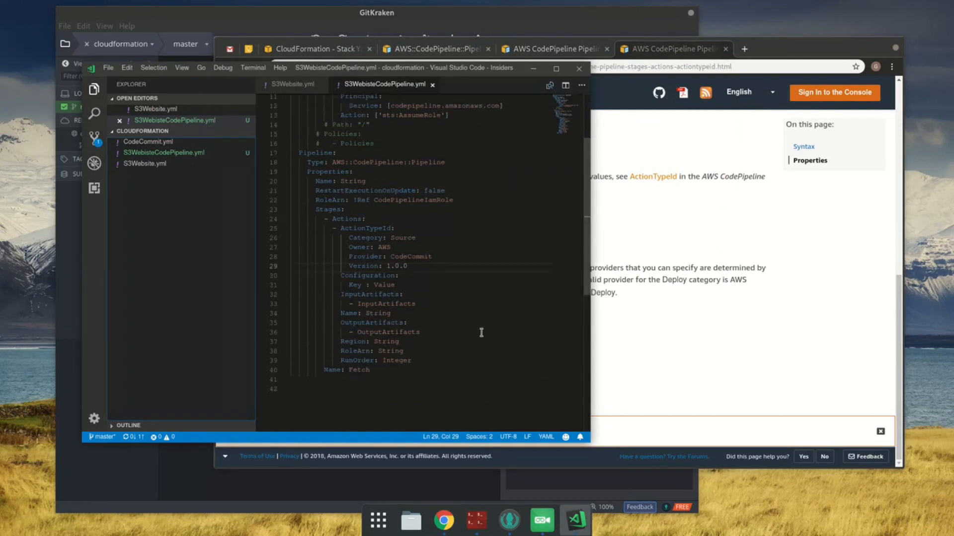
{"action": "left_click", "coordinate": [695, 324]}
{"action": "key", "text": "ctrl+Page_Up"}
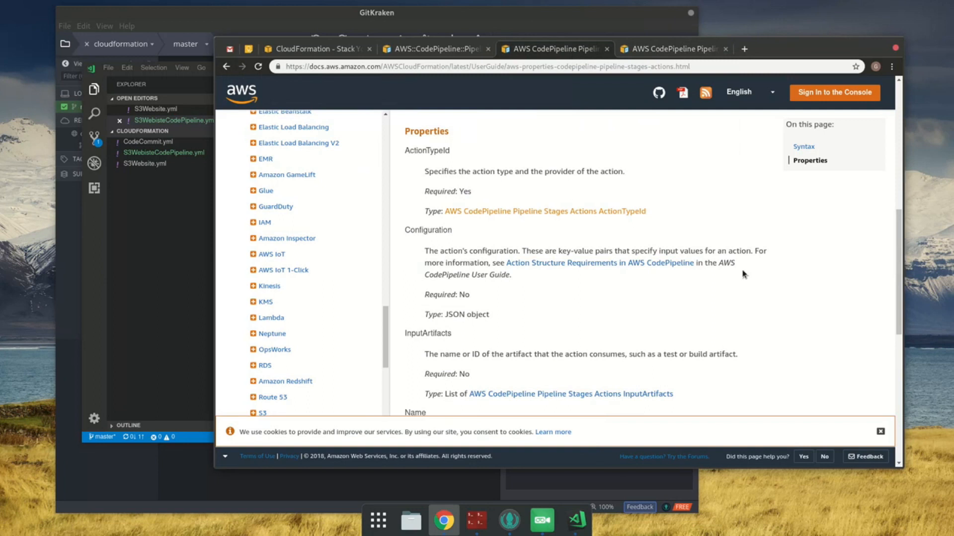
{"action": "scroll", "coordinate": [696, 306], "scroll_direction": "down", "scroll_amount": 3}
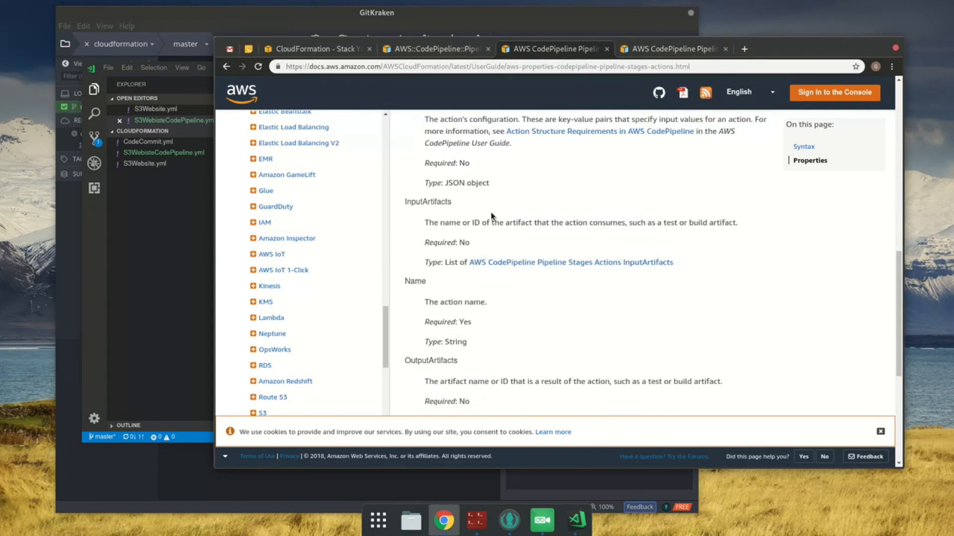
{"action": "scroll", "coordinate": [492, 211], "scroll_direction": "up", "scroll_amount": 1}
{"action": "key", "text": "alt+Tab"}
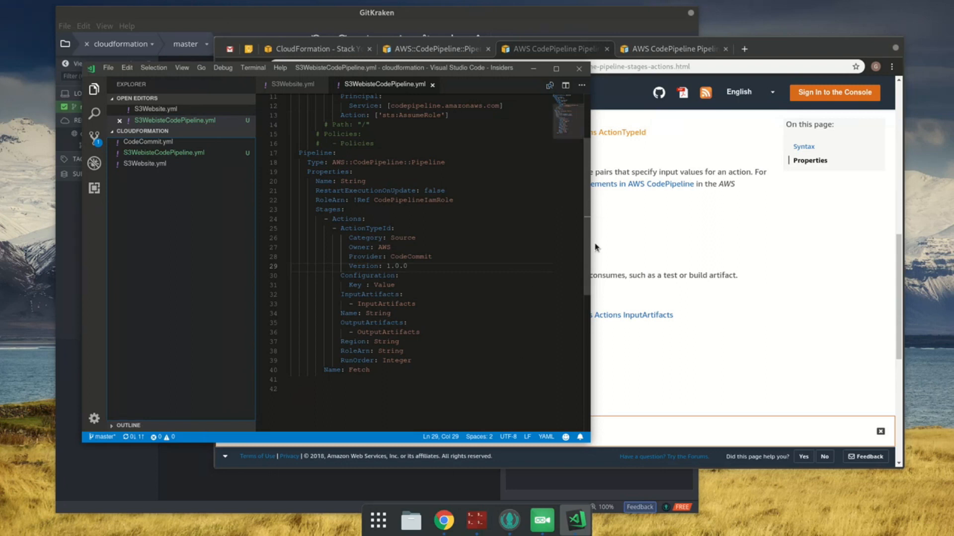
Step: From the Category description on the ActionTypeId property page, open the linked ActionTypeId API reference in a new tab again
{"action": "left_click", "coordinate": [697, 51]}
{"action": "scroll", "coordinate": [707, 272], "scroll_direction": "up", "scroll_amount": 5}
{"action": "scroll", "coordinate": [502, 292], "scroll_direction": "up", "scroll_amount": 5}
{"action": "scroll", "coordinate": [494, 320], "scroll_direction": "down", "scroll_amount": 2}
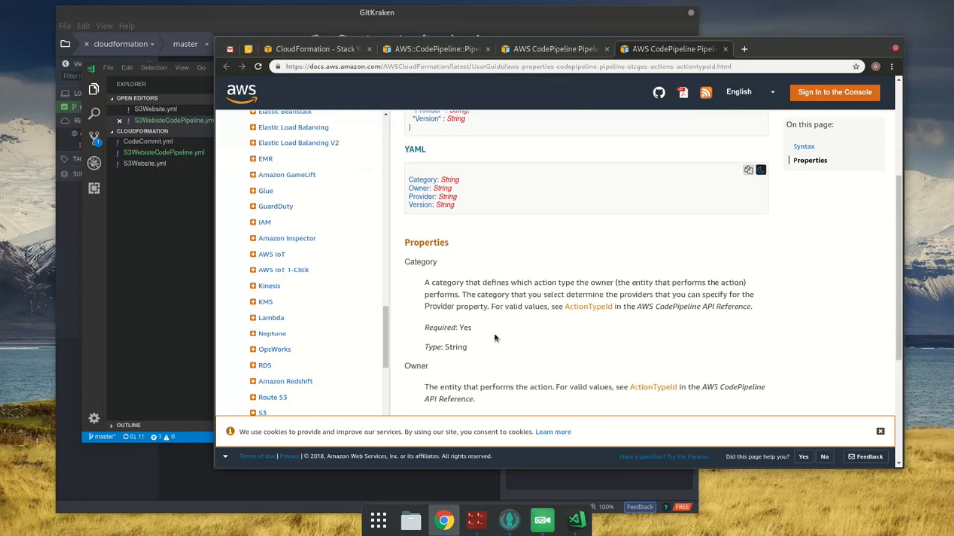
{"action": "middle_click", "coordinate": [583, 307]}
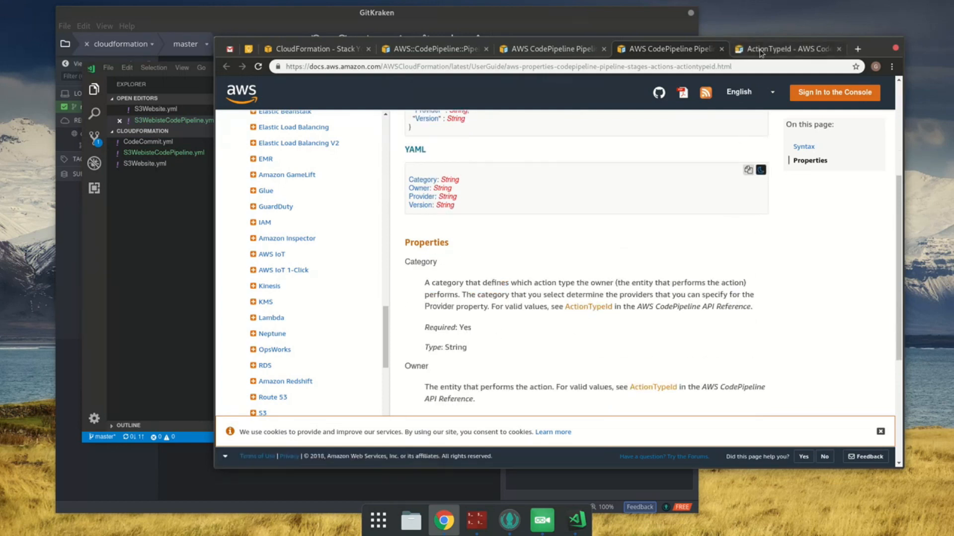
Step: Check the valid category values in the ActionTypeId API reference against the Stages actions block in the template
{"action": "left_click", "coordinate": [760, 56]}
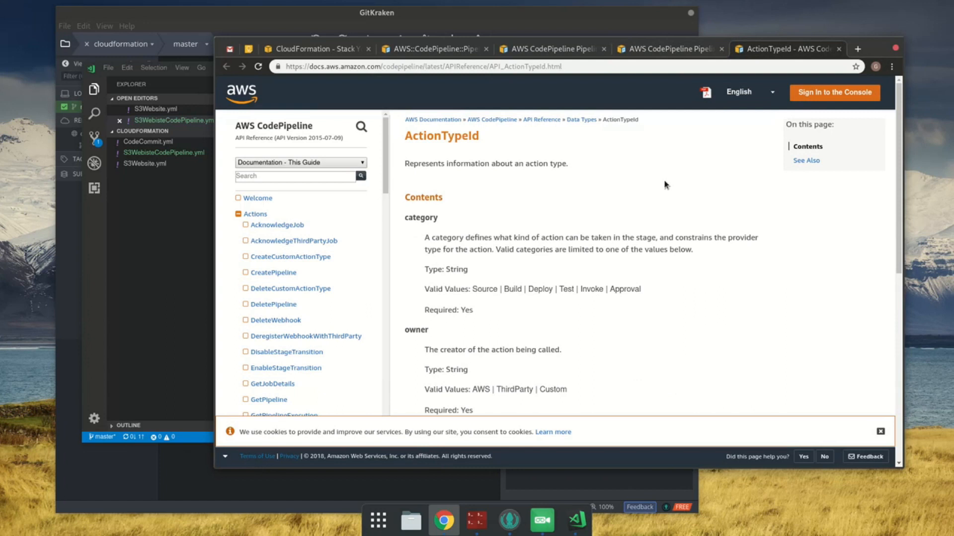
{"action": "double_click", "coordinate": [625, 288]}
{"action": "left_click", "coordinate": [210, 212]}
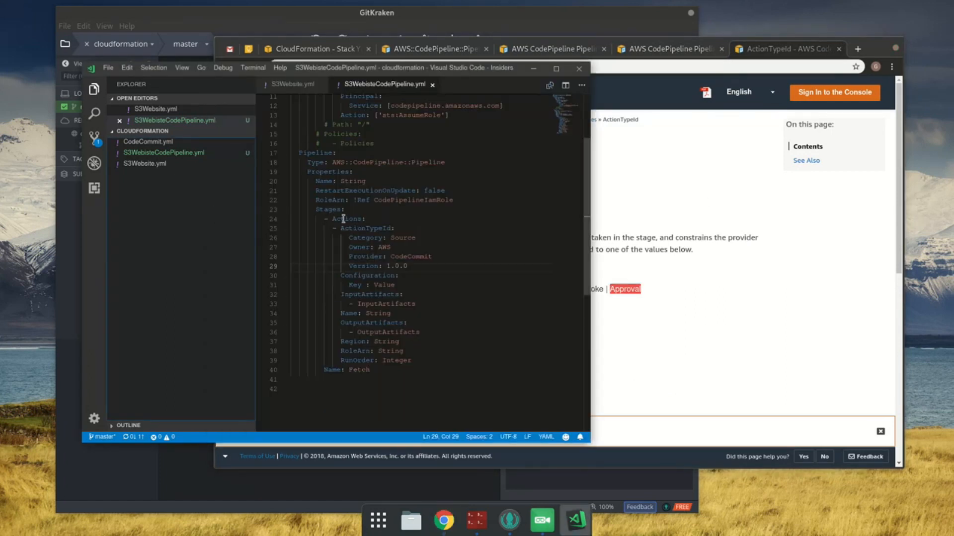
{"action": "left_click_drag", "start_coordinate": [342, 219], "coordinate": [439, 364]}
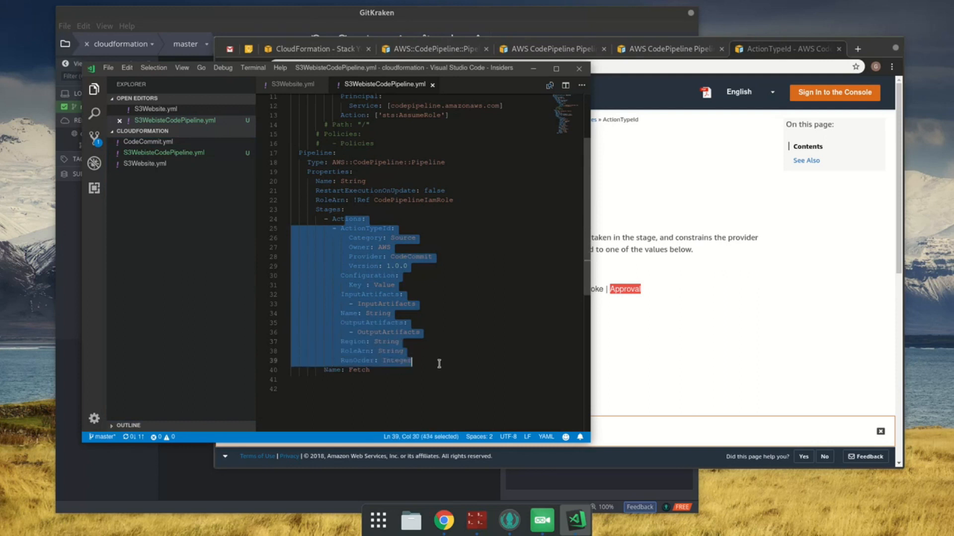
{"action": "left_click", "coordinate": [491, 326]}
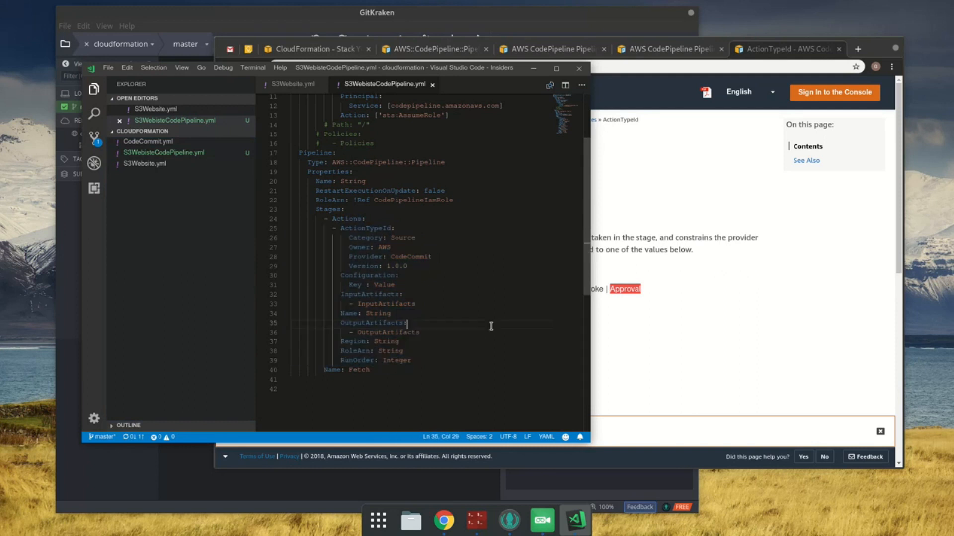
{"action": "left_click", "coordinate": [324, 212]}
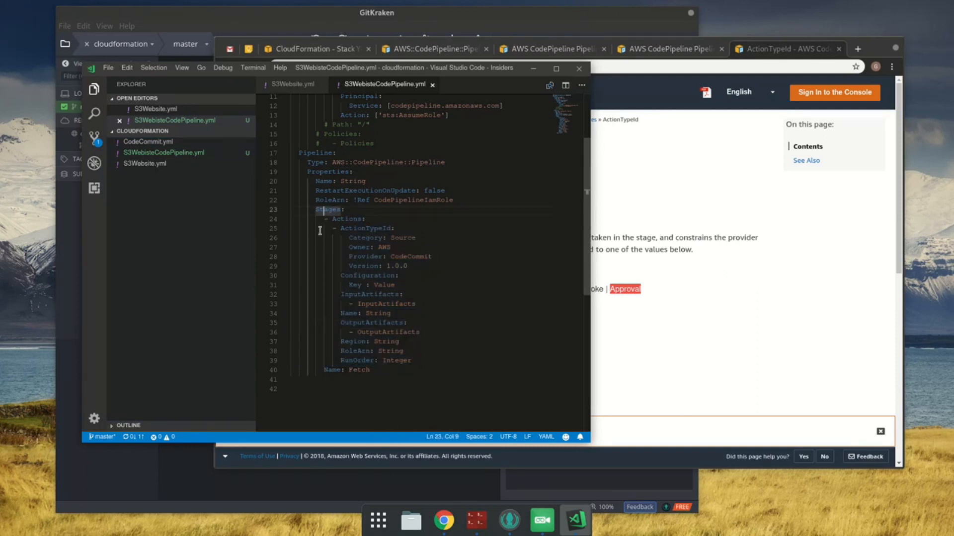
{"action": "left_click", "coordinate": [418, 361]}
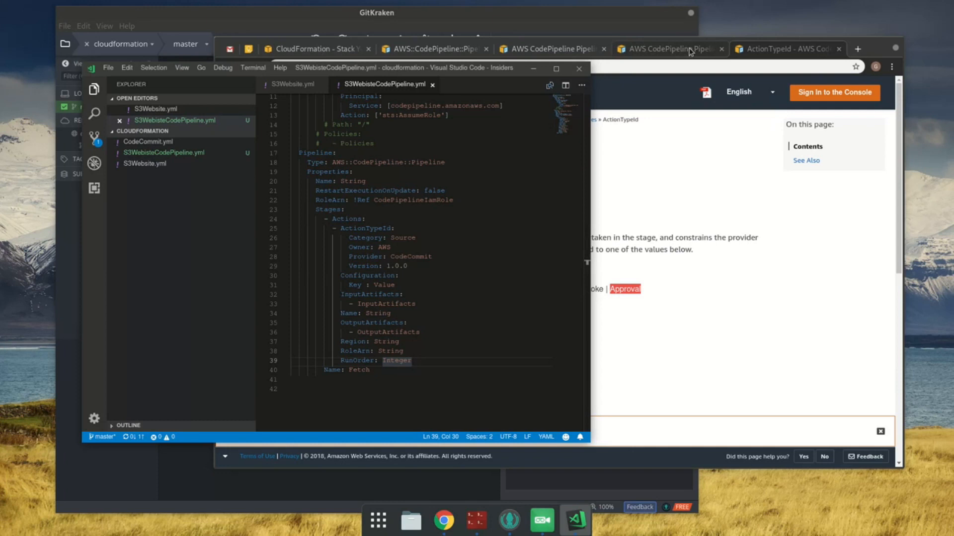
Step: Close the browser tabs after the Stages Actions page and open its Action Structure Requirements link from the Configuration description in a new tab
{"action": "left_click", "coordinate": [740, 47]}
{"action": "left_click", "coordinate": [676, 49]}
{"action": "scroll", "coordinate": [535, 304], "scroll_direction": "down", "scroll_amount": 3}
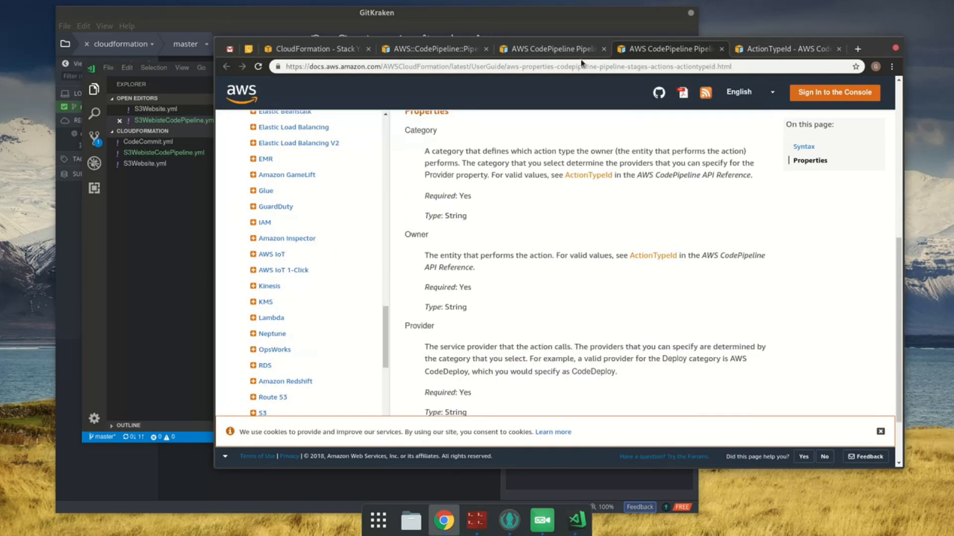
{"action": "scroll", "coordinate": [591, 125], "scroll_direction": "up", "scroll_amount": 3}
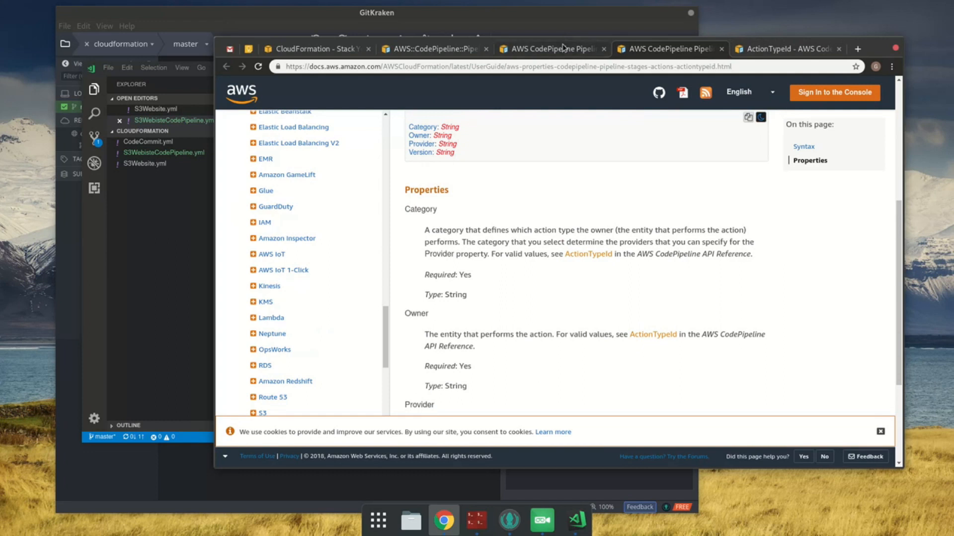
{"action": "left_click", "coordinate": [563, 48]}
{"action": "scroll", "coordinate": [566, 239], "scroll_direction": "up", "scroll_amount": 2}
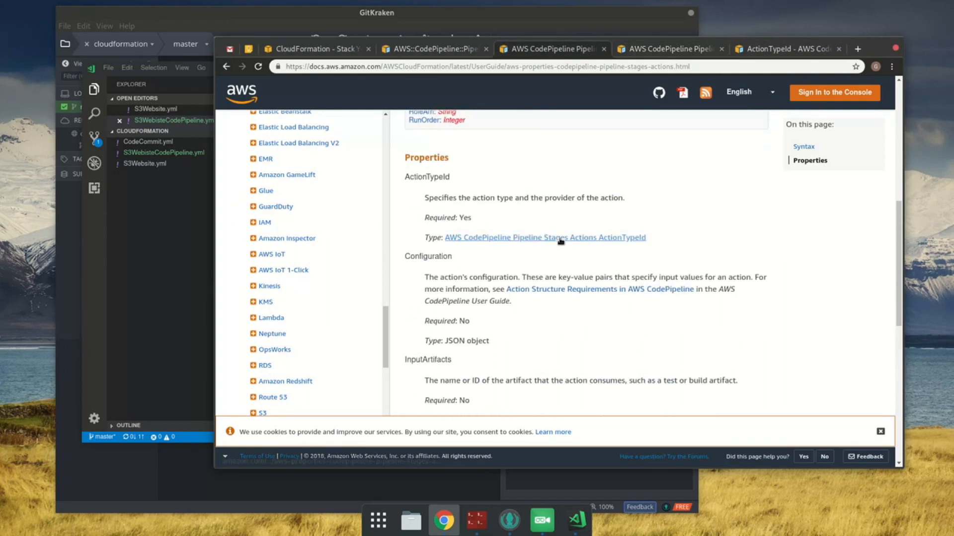
{"action": "right_click", "coordinate": [572, 49]}
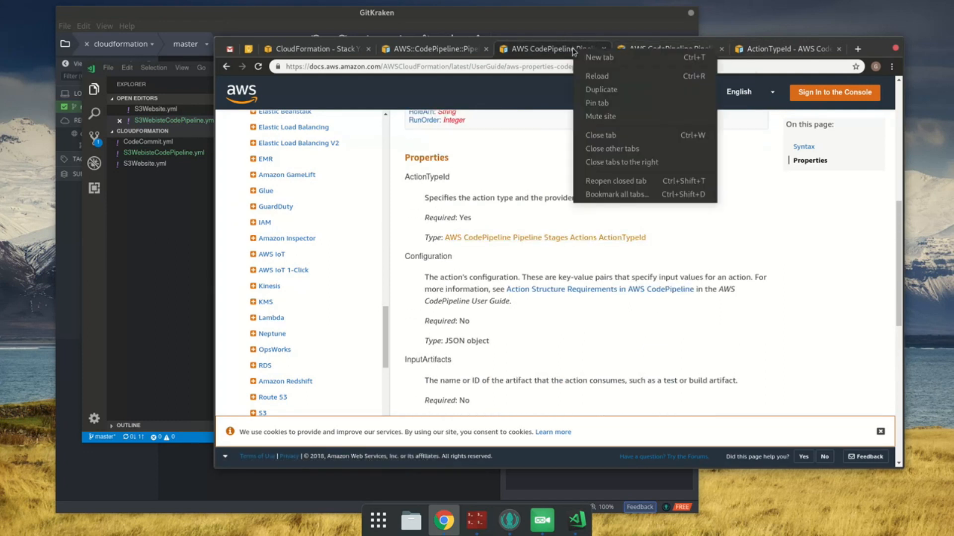
{"action": "left_click", "coordinate": [640, 162]}
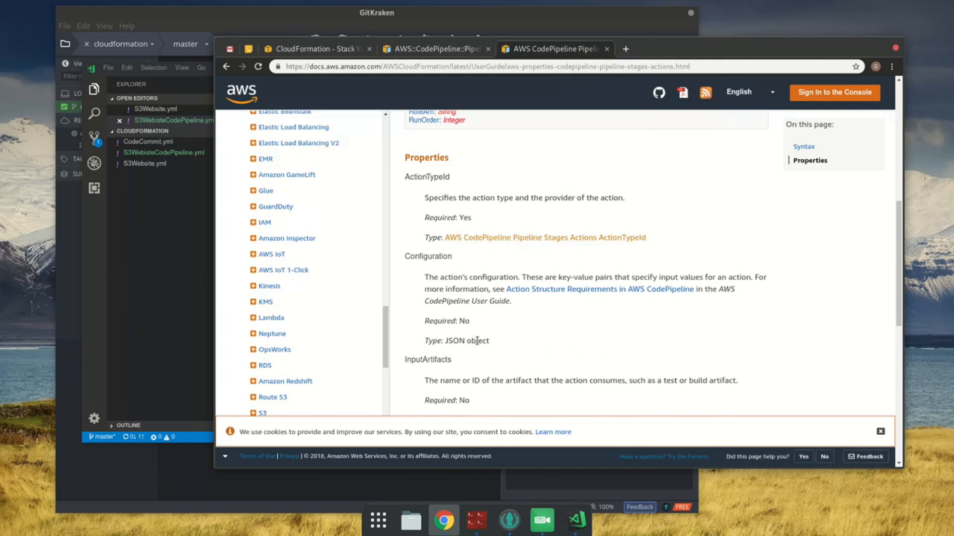
{"action": "middle_click", "coordinate": [603, 288]}
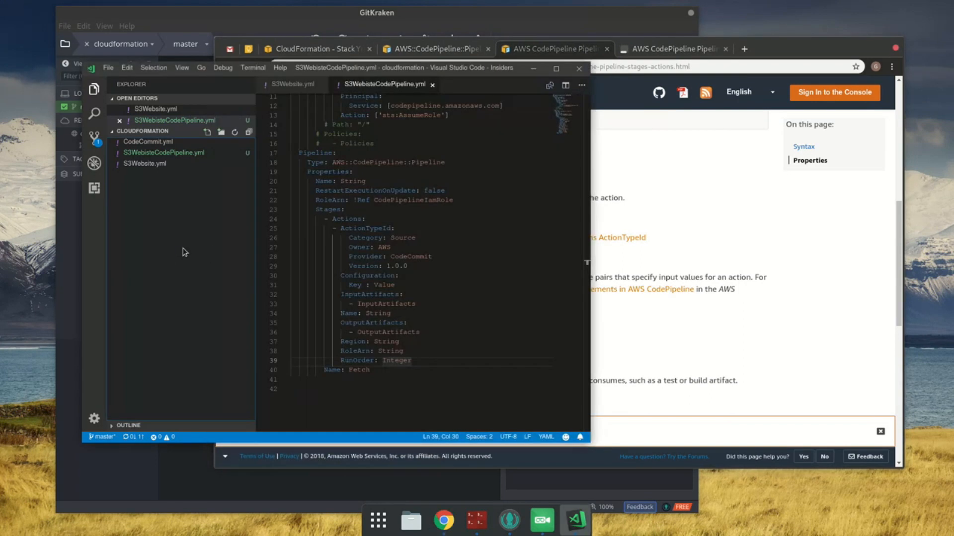
Step: In the template, delete the placeholder key-value line under the action's Configuration, leaving the cursor on the emptied line
{"action": "left_click", "coordinate": [185, 251]}
{"action": "left_click", "coordinate": [425, 285]}
{"action": "key", "text": "shift+Home"}
{"action": "key", "text": "BackSpace"}
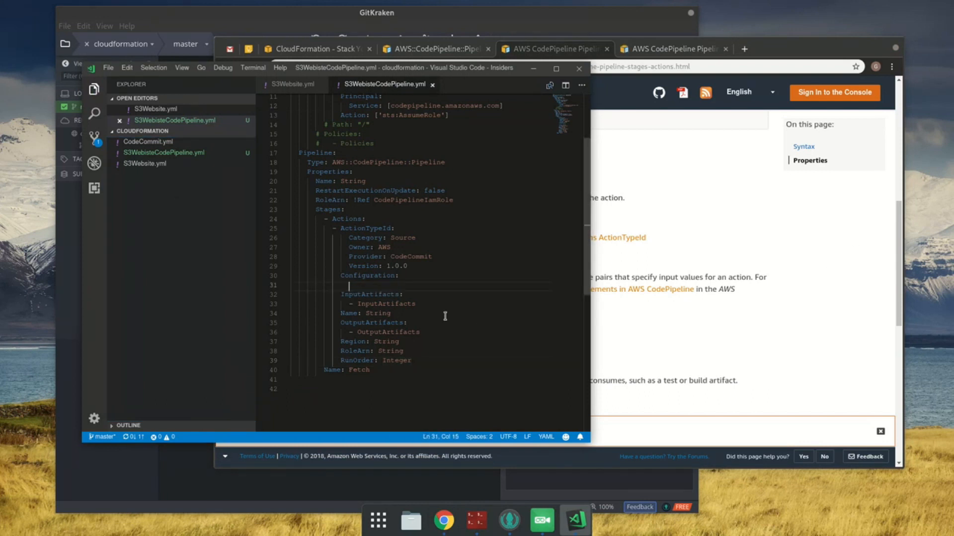
{"action": "key", "text": "Down"}
{"action": "left_click_drag", "start_coordinate": [373, 238], "coordinate": [436, 272]}
{"action": "left_click", "coordinate": [433, 270]}
{"action": "double_click", "coordinate": [410, 240]}
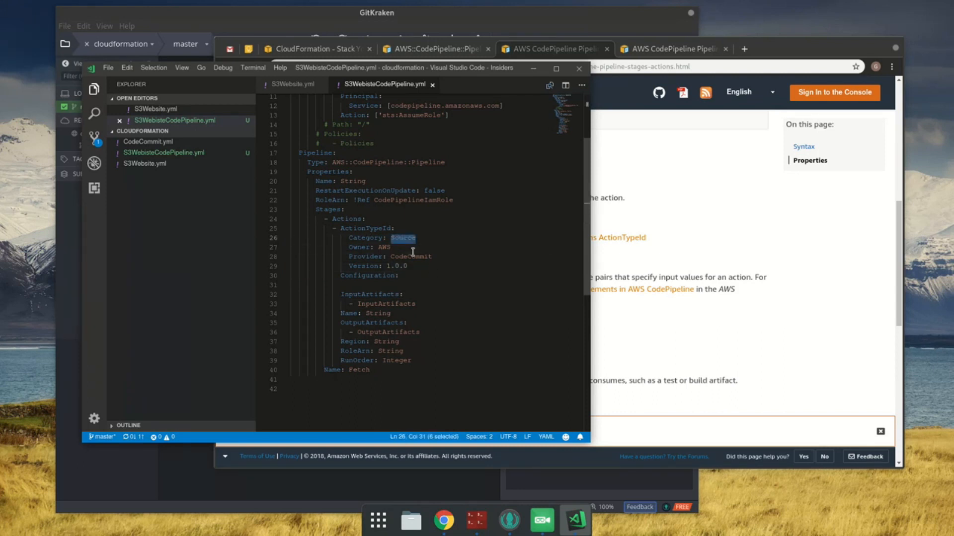
{"action": "left_click", "coordinate": [410, 285]}
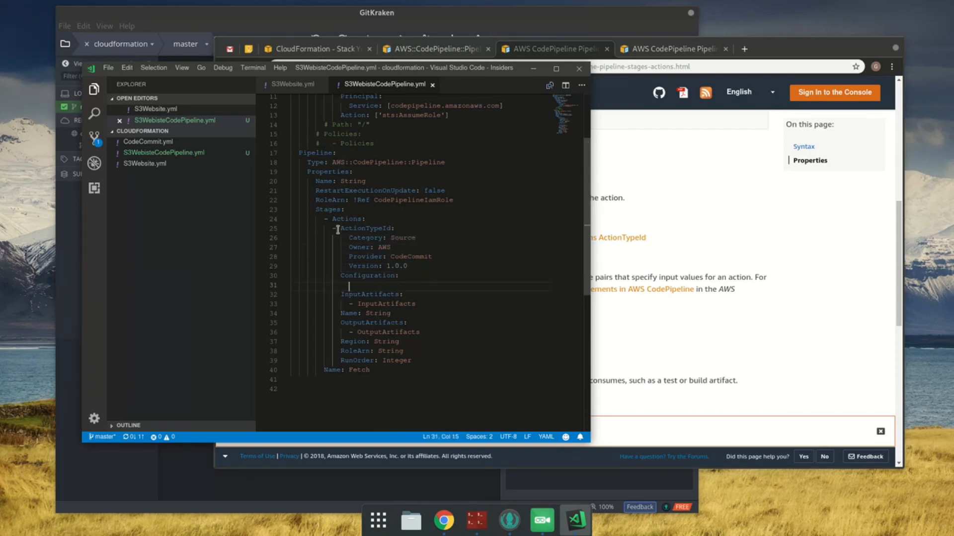
Step: Search the Action Structure Requirements page for "codecommit" and go to its entry in the Action Configuration Properties table
{"action": "left_click", "coordinate": [667, 49]}
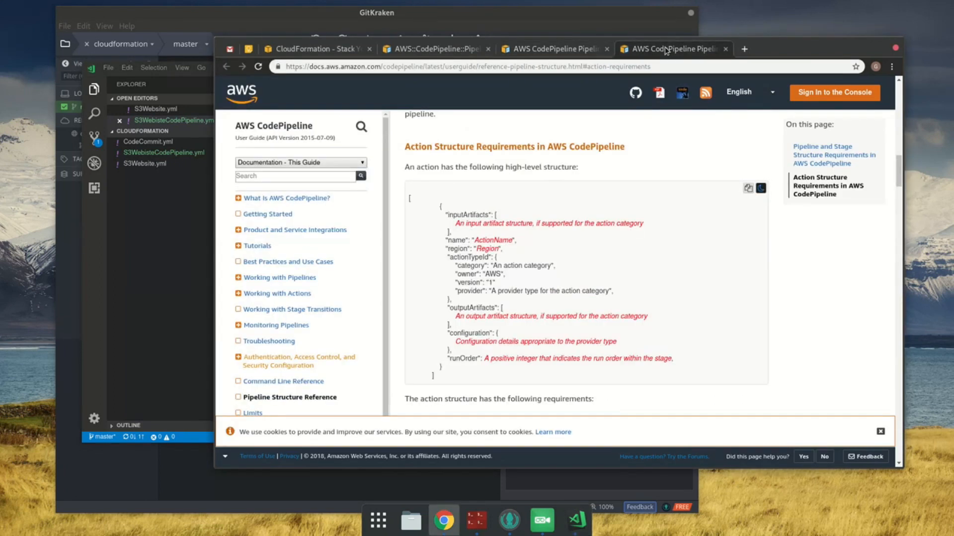
{"action": "scroll", "coordinate": [494, 287], "scroll_direction": "down", "scroll_amount": 3}
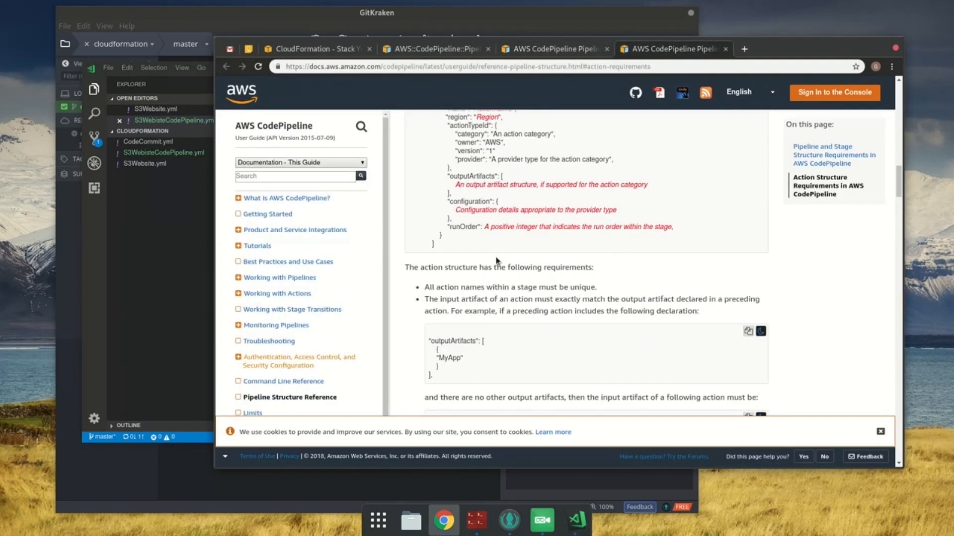
{"action": "scroll", "coordinate": [499, 263], "scroll_direction": "down", "scroll_amount": 2}
{"action": "scroll", "coordinate": [500, 263], "scroll_direction": "up", "scroll_amount": 3}
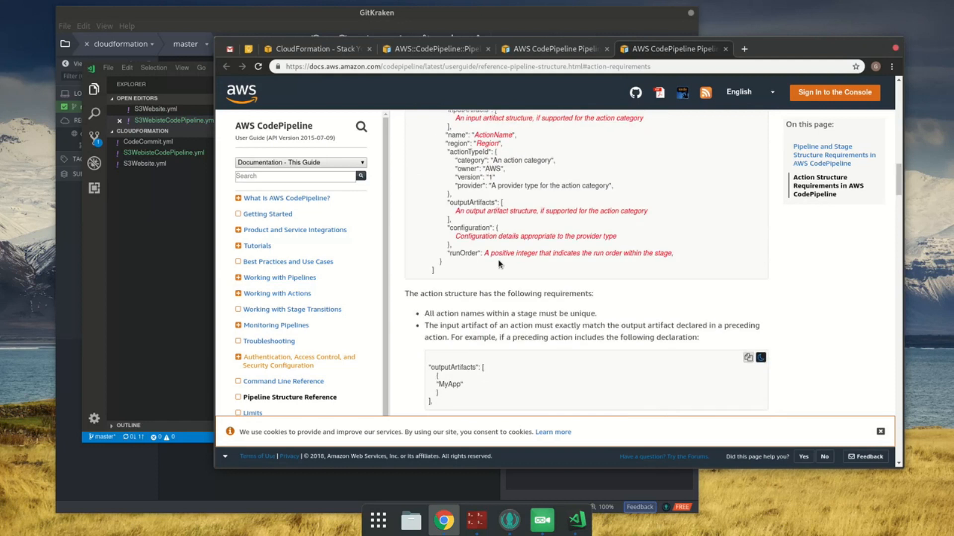
{"action": "key", "text": "ctrl+f"}
{"action": "type", "text": "code"}
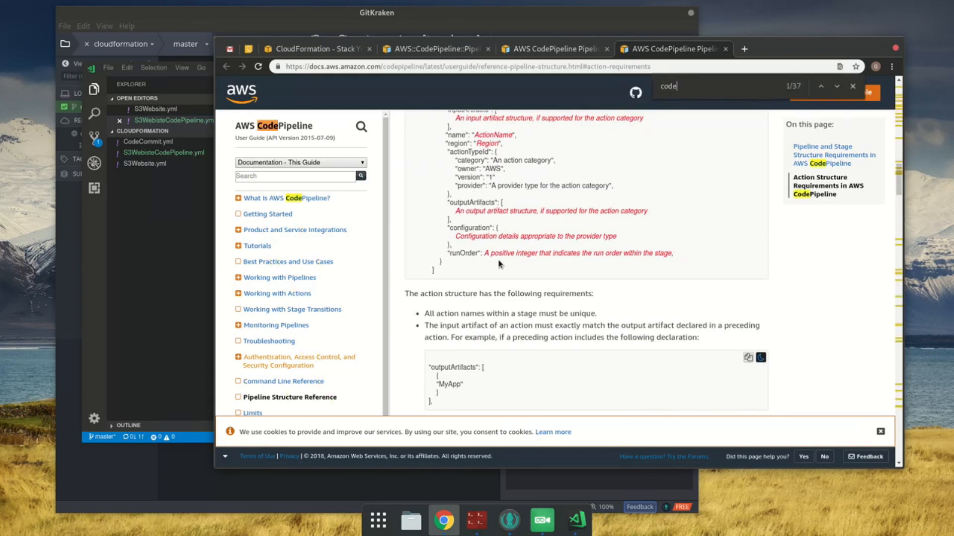
{"action": "type", "text": "commit"}
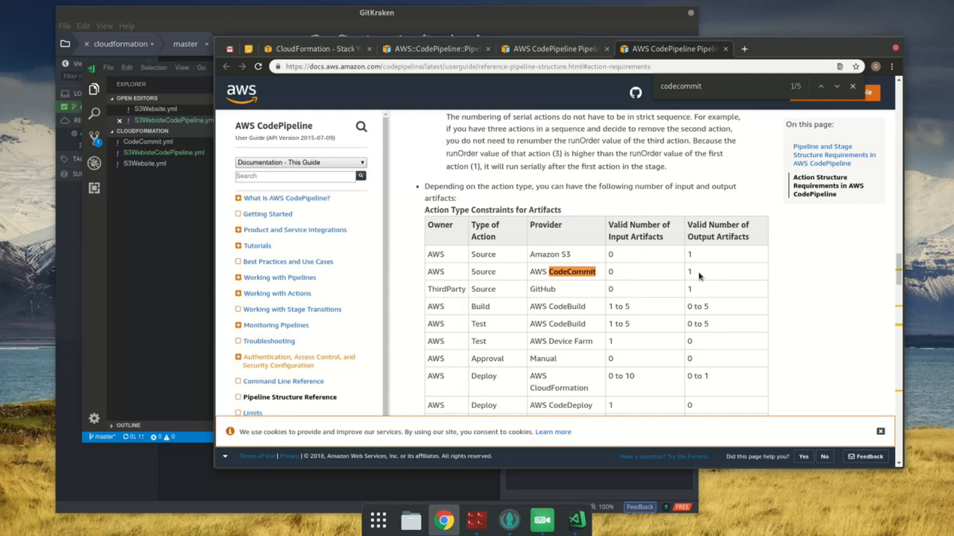
{"action": "key", "text": "Return"}
{"action": "key", "text": "Return"}
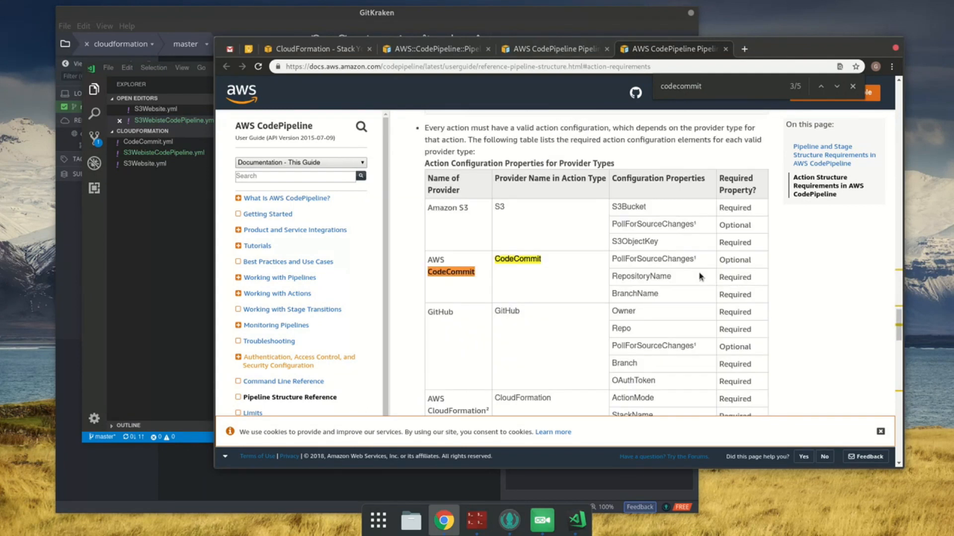
Step: Read the footnote on PollForSourceChanges, open its change-detection methods link in a new tab, and return to the CodeCommit properties
{"action": "double_click", "coordinate": [667, 258]}
{"action": "scroll", "coordinate": [680, 301], "scroll_direction": "down", "scroll_amount": 5}
{"action": "scroll", "coordinate": [681, 301], "scroll_direction": "down", "scroll_amount": 12}
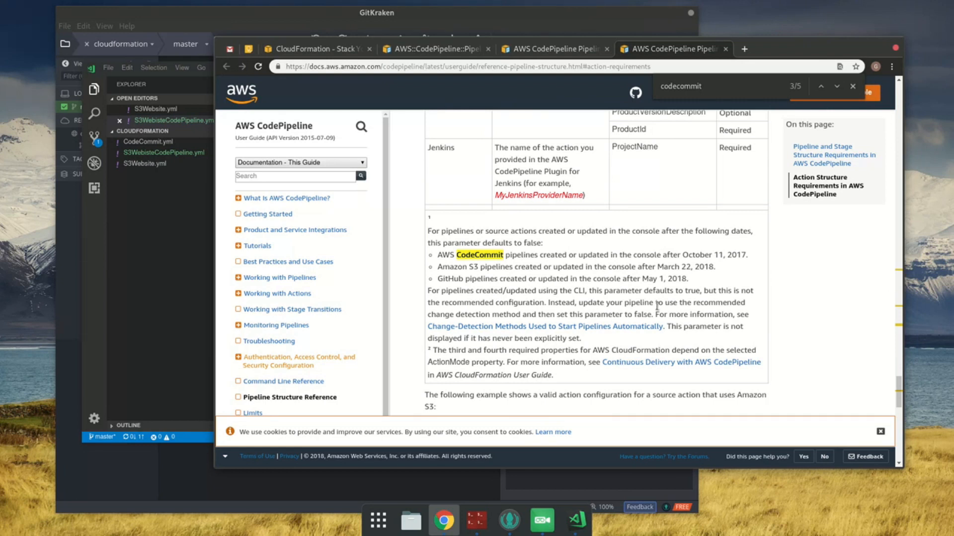
{"action": "middle_click", "coordinate": [566, 328]}
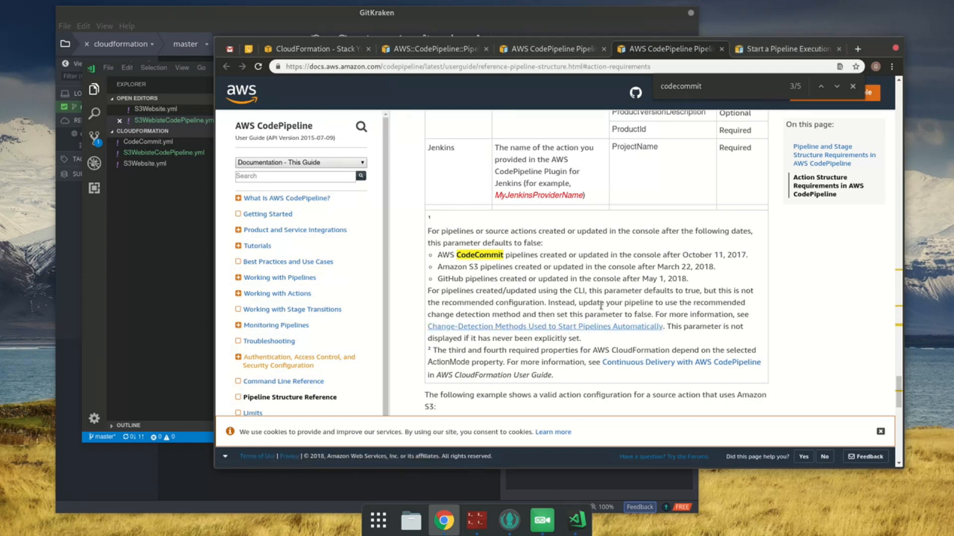
{"action": "scroll", "coordinate": [597, 312], "scroll_direction": "up", "scroll_amount": 7}
{"action": "scroll", "coordinate": [598, 312], "scroll_direction": "up", "scroll_amount": 8}
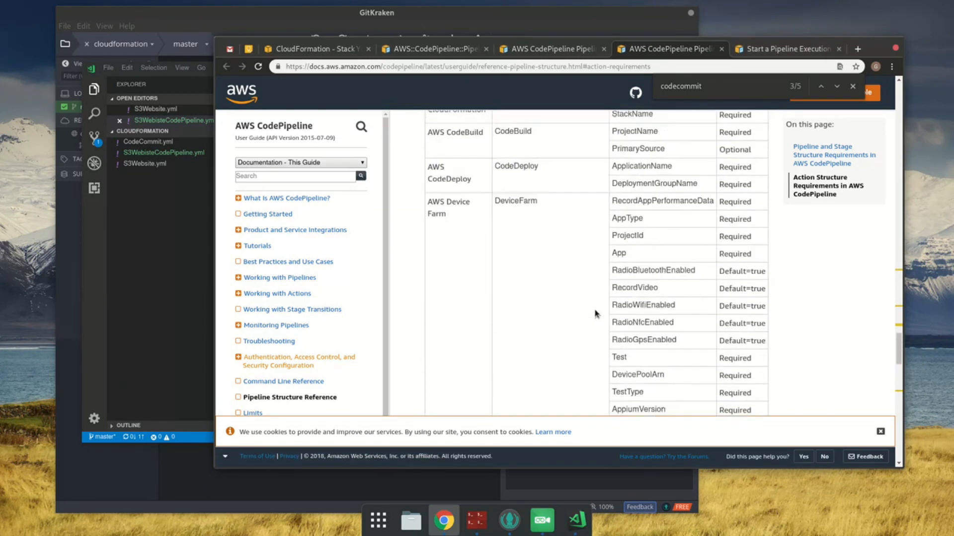
{"action": "scroll", "coordinate": [596, 314], "scroll_direction": "up", "scroll_amount": 2}
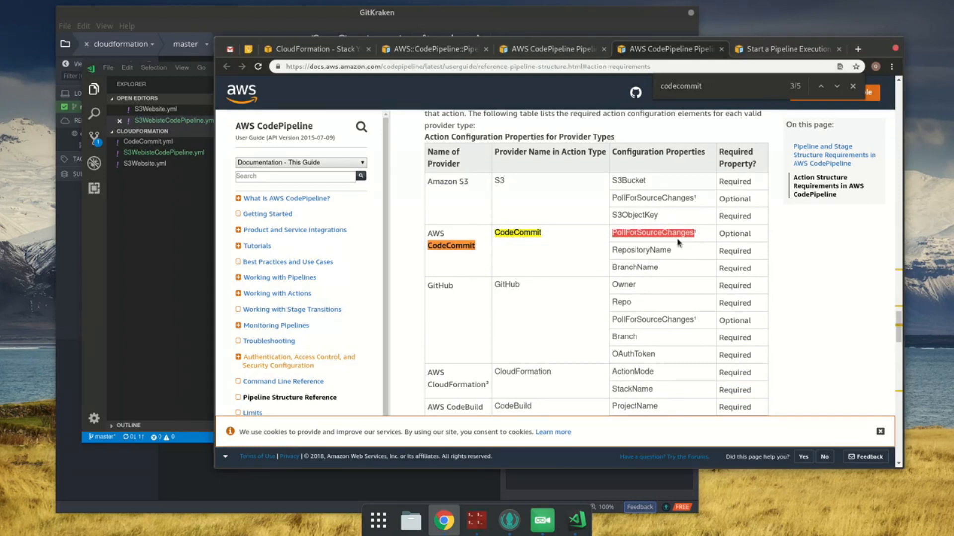
Step: Review the CodeCommit change detection methods and open the linked guide on configuring CodeCommit pipelines to use CloudWatch Events
{"action": "left_click", "coordinate": [787, 52]}
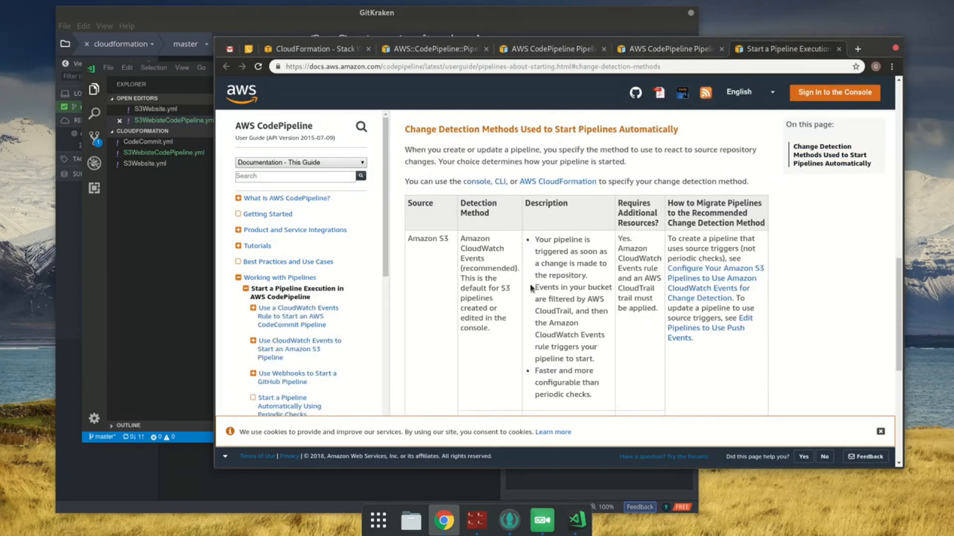
{"action": "scroll", "coordinate": [489, 268], "scroll_direction": "down", "scroll_amount": 5}
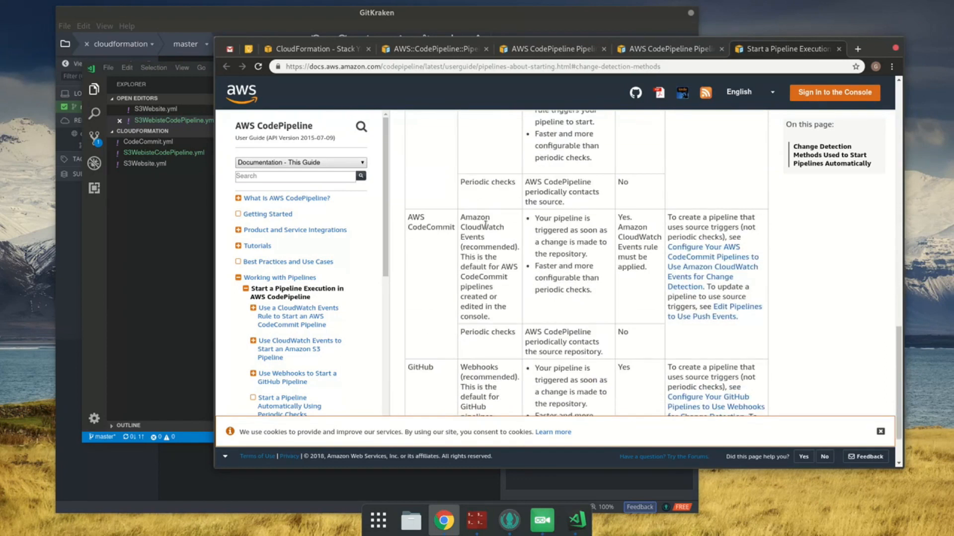
{"action": "left_click", "coordinate": [734, 261]}
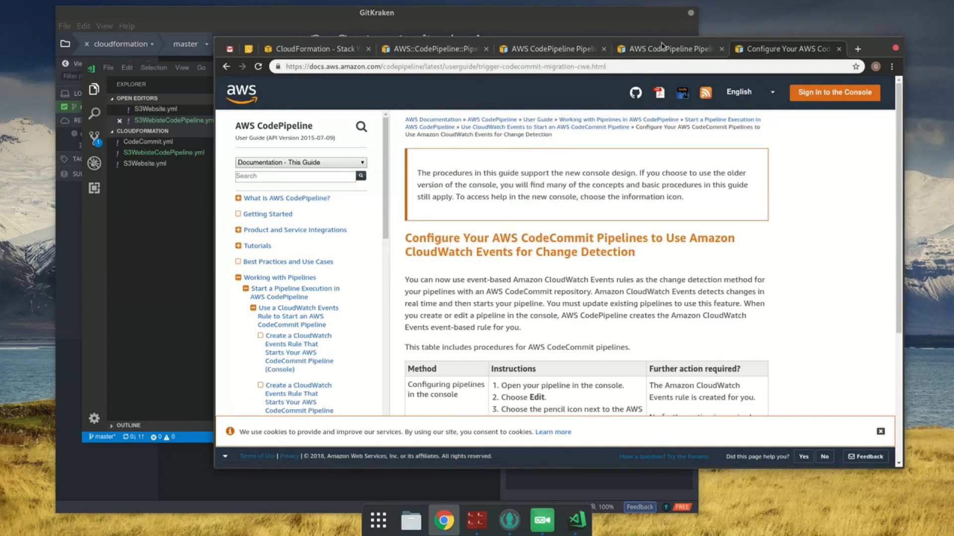
Step: Copy RepositoryName from the CodeCommit configuration properties, add it as a key without a value under the action's Configuration, and save
{"action": "left_click", "coordinate": [662, 47]}
{"action": "double_click", "coordinate": [634, 250]}
{"action": "key", "text": "ctrl+c"}
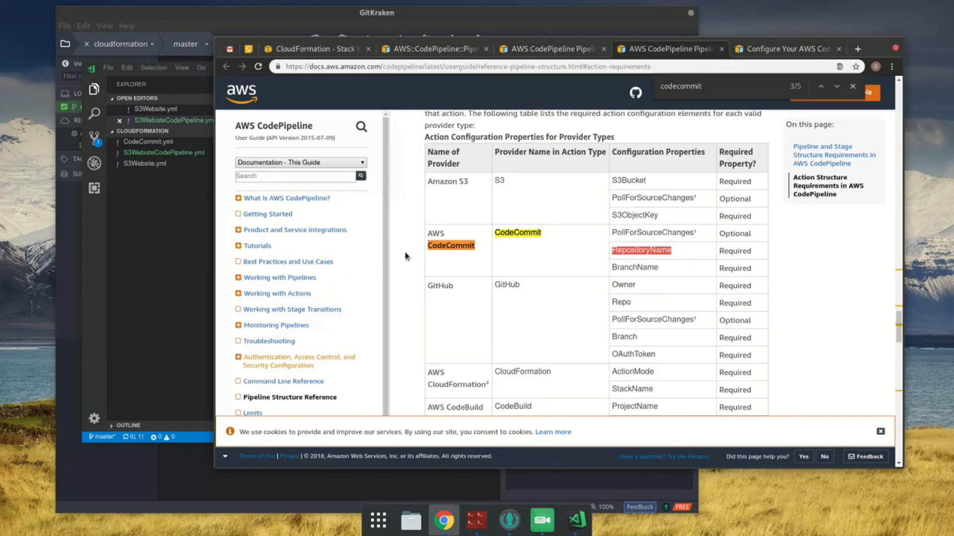
{"action": "left_click", "coordinate": [149, 277]}
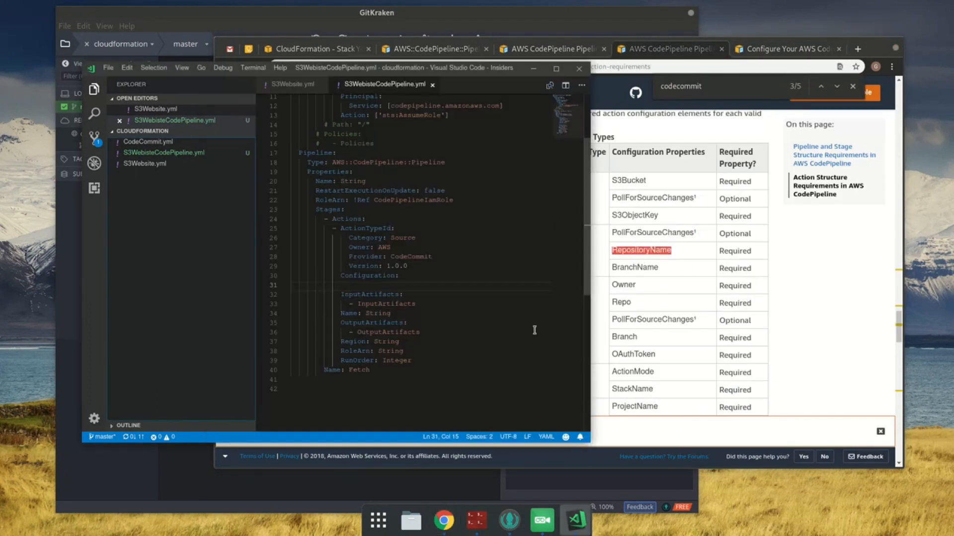
{"action": "left_click", "coordinate": [655, 250]}
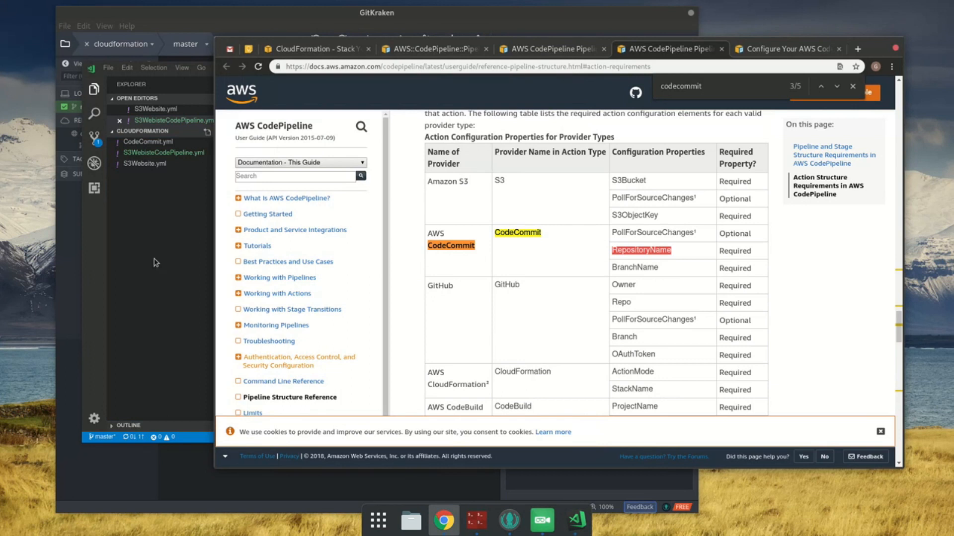
{"action": "left_click", "coordinate": [146, 254]}
{"action": "left_click", "coordinate": [403, 238]}
{"action": "key", "text": "Down"}
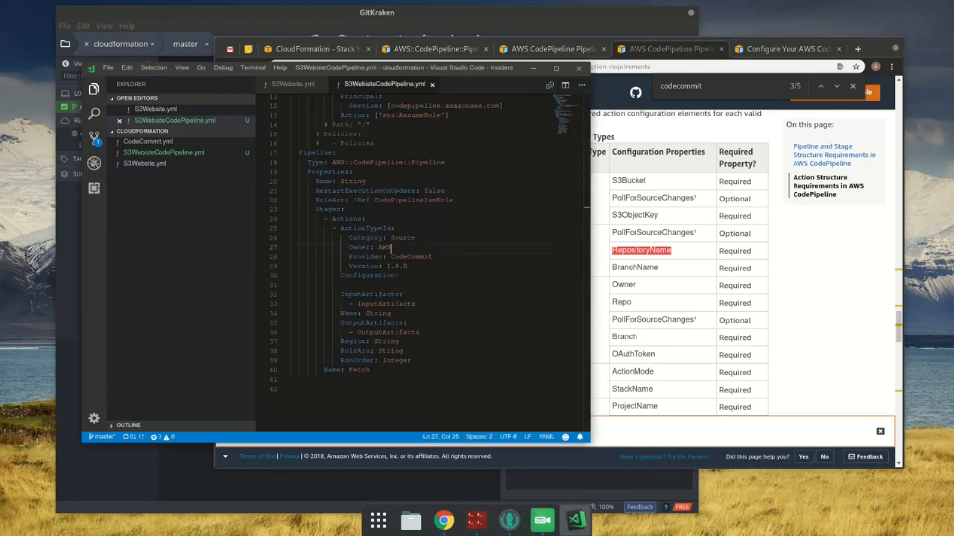
{"action": "key", "text": "Up"}
{"action": "key", "text": "End"}
{"action": "key", "text": "Down"}
{"action": "key", "text": "Down"}
{"action": "key", "text": "Down"}
{"action": "key", "text": "Down"}
{"action": "key", "text": "Down"}
{"action": "key", "text": "ctrl+v"}
{"action": "type", "text": ":"}
{"action": "key", "text": "ctrl+s"}
Step: Add a Parameters section with an empty line between AWSTemplateFormatVersion and Resources, and save the template
{"action": "scroll", "coordinate": [451, 217], "scroll_direction": "up", "scroll_amount": 3}
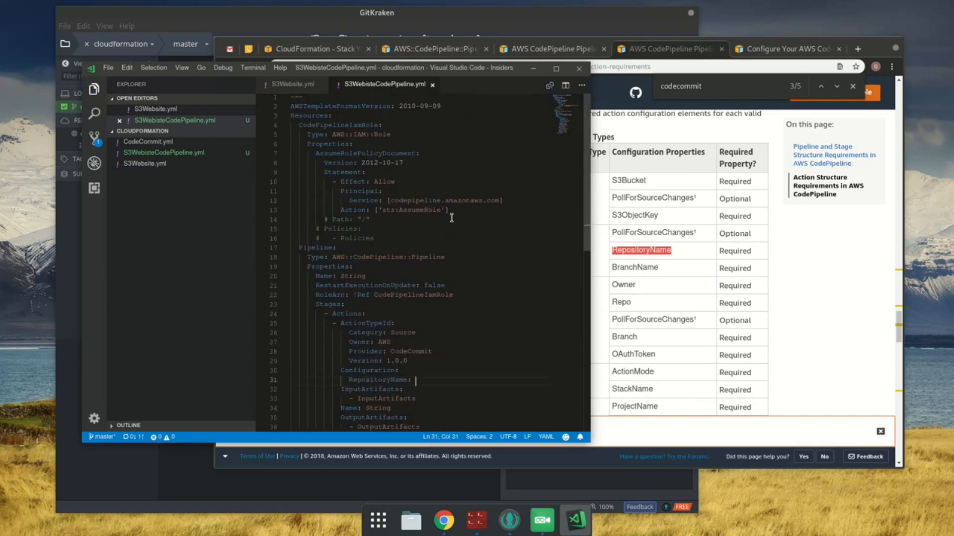
{"action": "left_click", "coordinate": [442, 106]}
{"action": "key", "text": "Return"}
{"action": "type", "text": "Parameters:"}
{"action": "key", "text": "Return"}
{"action": "key", "text": "ctrl+s"}
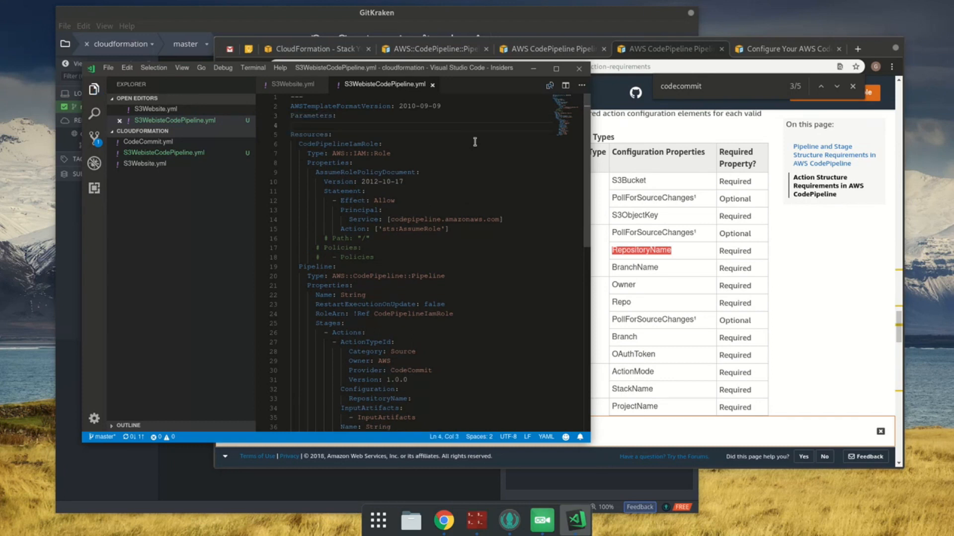
Step: Add a Domain key under Parameters and save the template
{"action": "type", "text": "Domain:"}
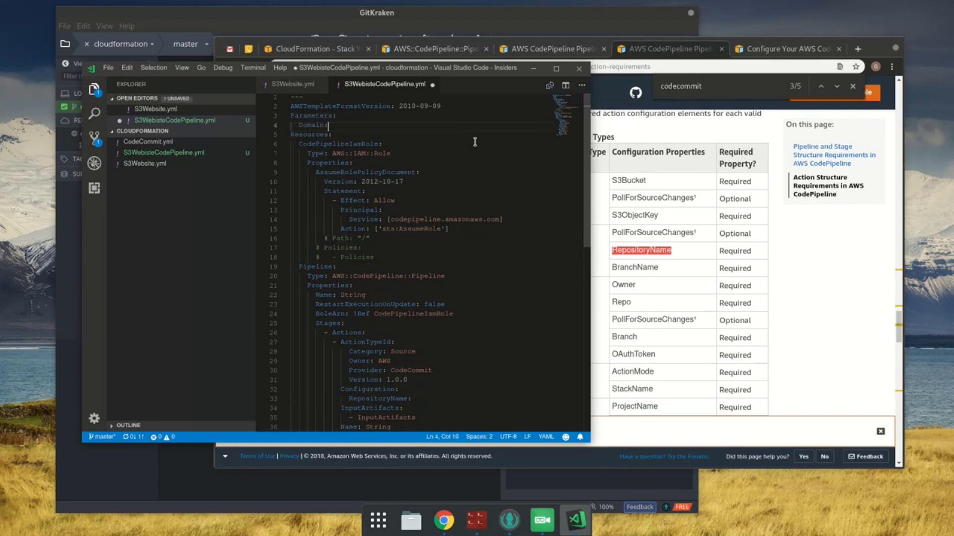
{"action": "key", "text": "ctrl+s"}
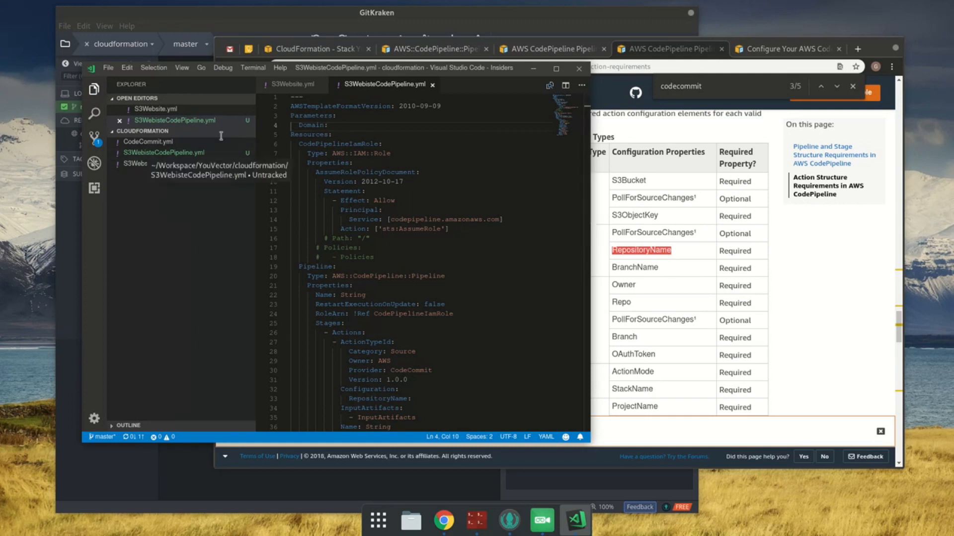
Step: Review the repository definition in CodeCommit.yml, close that file, and inspect the parameters and expanded S3Bucket resource in S3Website.yml
{"action": "left_click", "coordinate": [148, 141]}
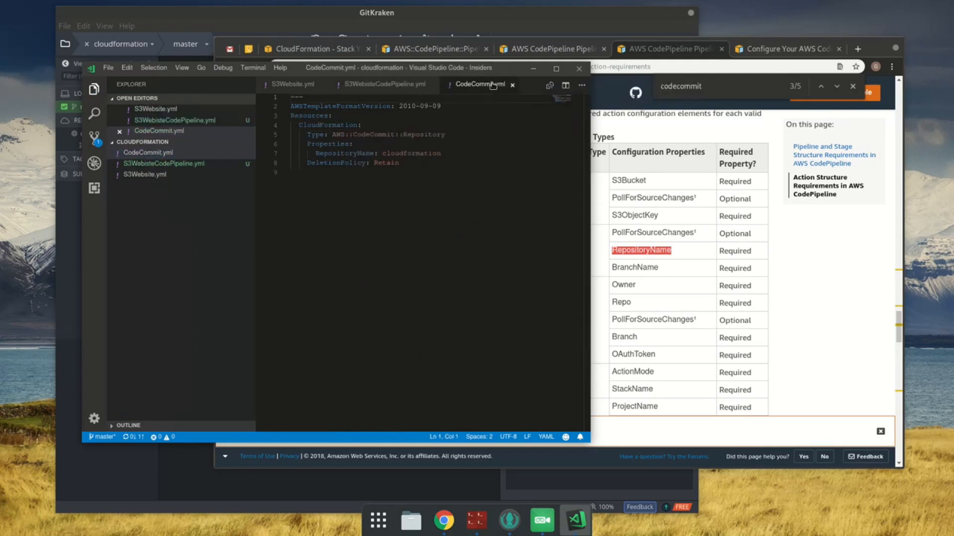
{"action": "left_click", "coordinate": [285, 127]}
{"action": "left_click", "coordinate": [285, 128]}
{"action": "left_click", "coordinate": [285, 147]}
{"action": "left_click", "coordinate": [285, 147]}
{"action": "double_click", "coordinate": [345, 126]}
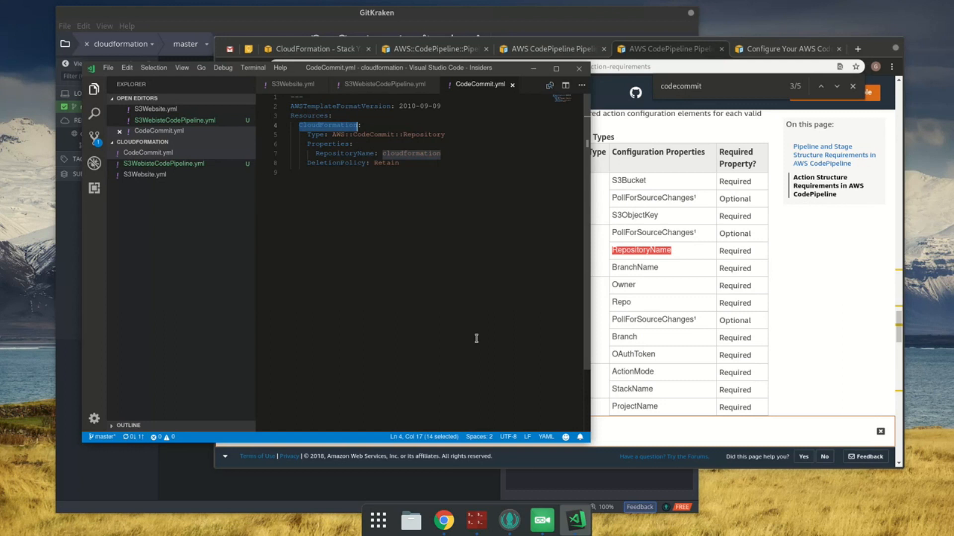
{"action": "middle_click", "coordinate": [470, 84]}
{"action": "left_click", "coordinate": [175, 164]}
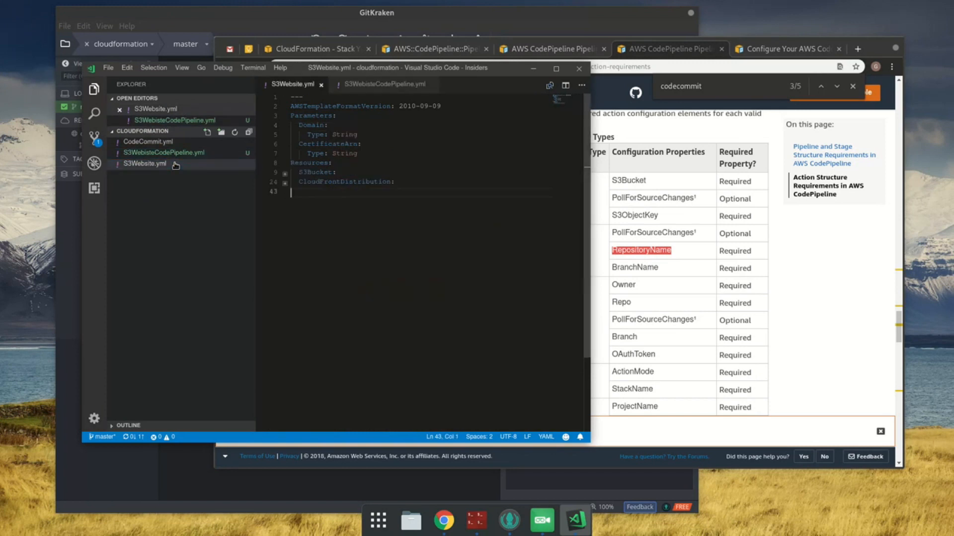
{"action": "left_click", "coordinate": [285, 175]}
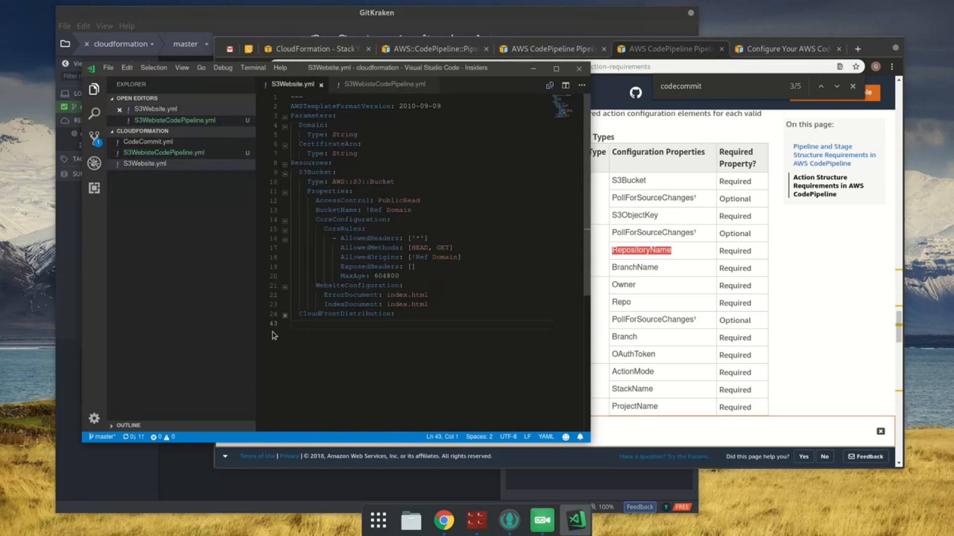
Step: In S3WebisteCodePipeline.yml, replace the Domain parameter with a Repository parameter of Type String, and save
{"action": "left_click", "coordinate": [400, 85]}
{"action": "key", "text": "shift+Home"}
{"action": "type", "text": "Repository:"}
{"action": "key", "text": "Return"}
{"action": "type", "text": "Ty"}
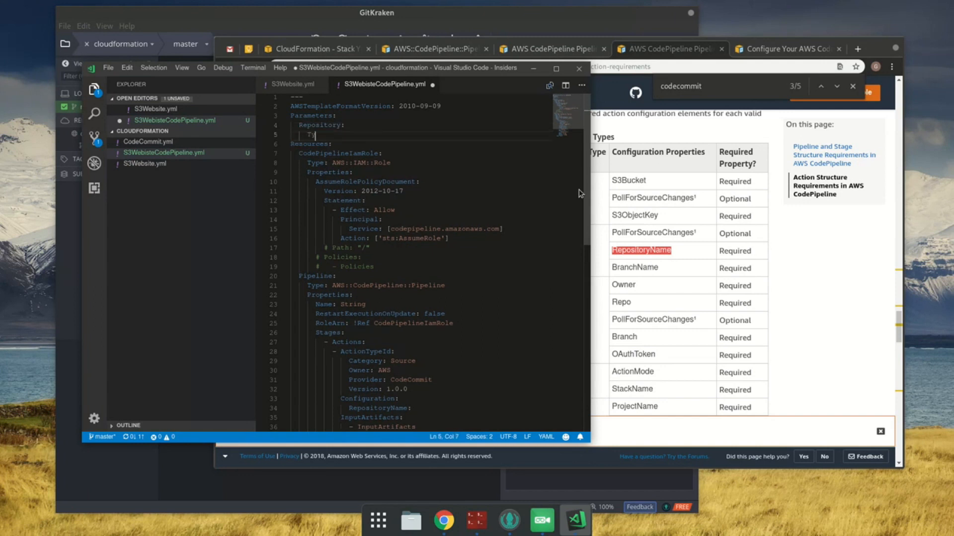
{"action": "type", "text": "pe: String"}
{"action": "key", "text": "ctrl+s"}
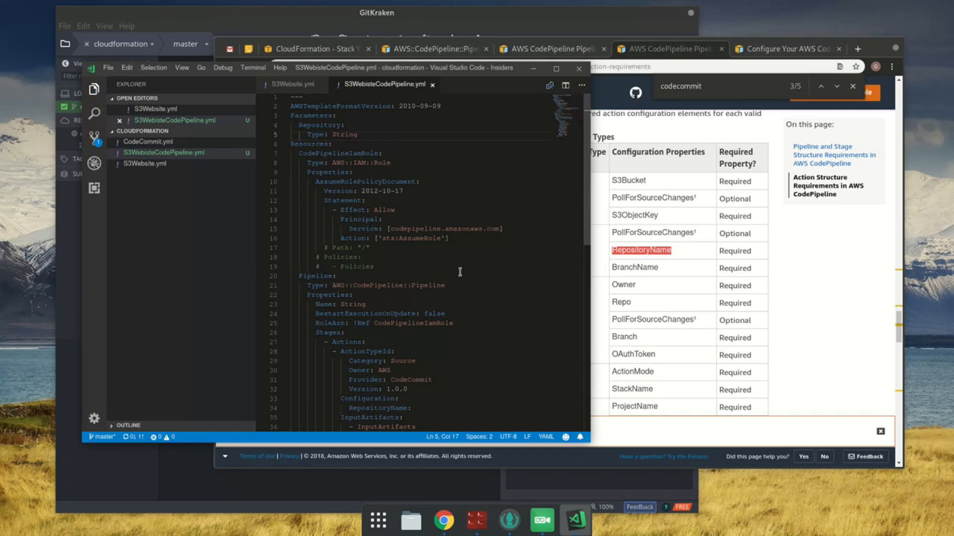
Step: Set RepositoryName in the source action's Configuration to !Ref Repository and save the template
{"action": "scroll", "coordinate": [377, 163], "scroll_direction": "down", "scroll_amount": 3}
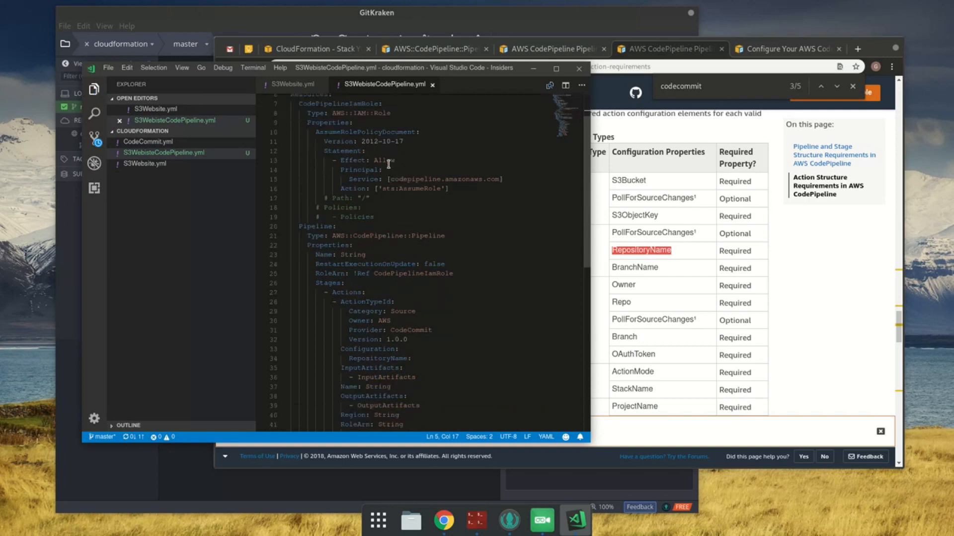
{"action": "left_click", "coordinate": [442, 328]}
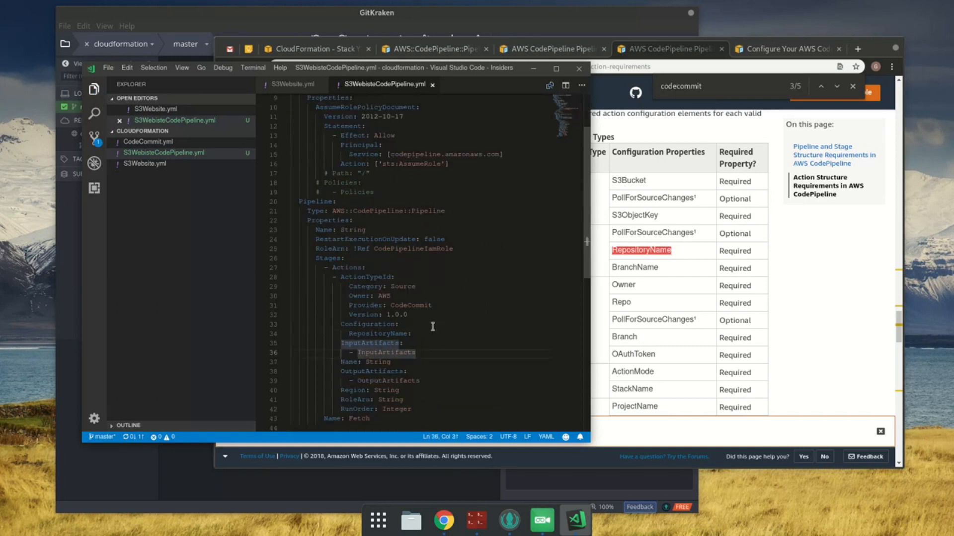
{"action": "key", "text": "Down"}
{"action": "type", "text": "!Ref Repository"}
{"action": "key", "text": "ctrl+s"}
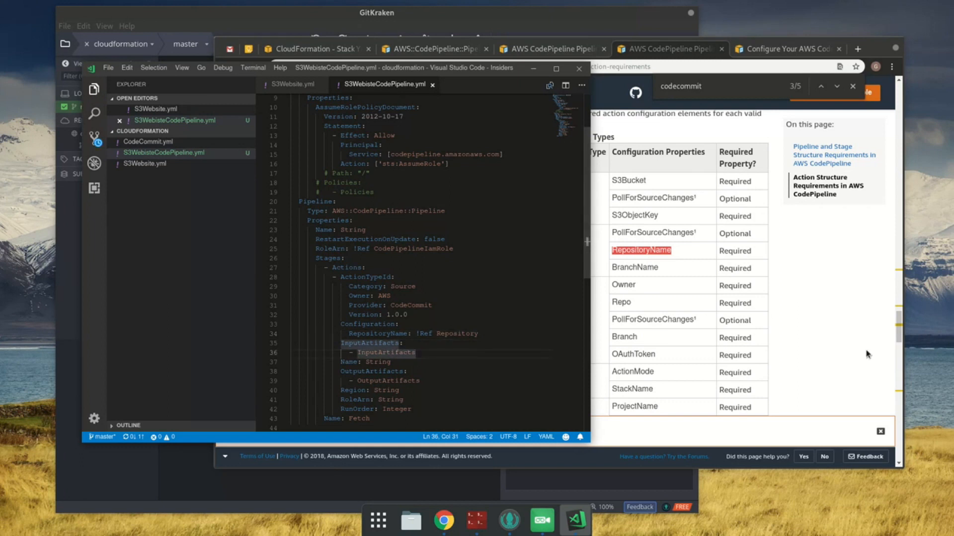
Step: Copy BranchName from the CodeCommit configuration properties, add it below RepositoryName with the value master, and save
{"action": "left_click", "coordinate": [835, 306]}
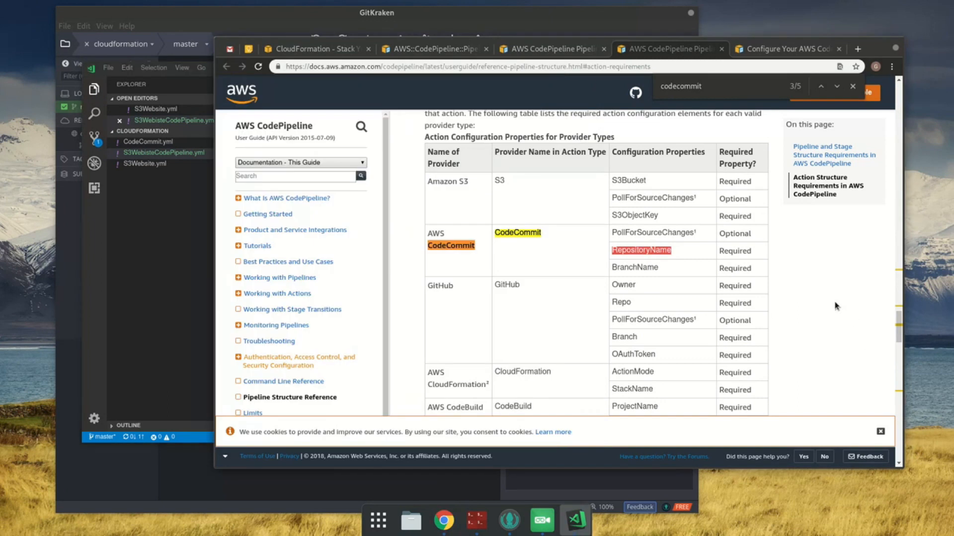
{"action": "double_click", "coordinate": [628, 271]}
{"action": "key", "text": "ctrl+c"}
{"action": "left_click", "coordinate": [211, 306]}
{"action": "left_click", "coordinate": [526, 325]}
{"action": "left_click", "coordinate": [528, 330]}
{"action": "key", "text": "Return"}
{"action": "key", "text": "ctrl+v"}
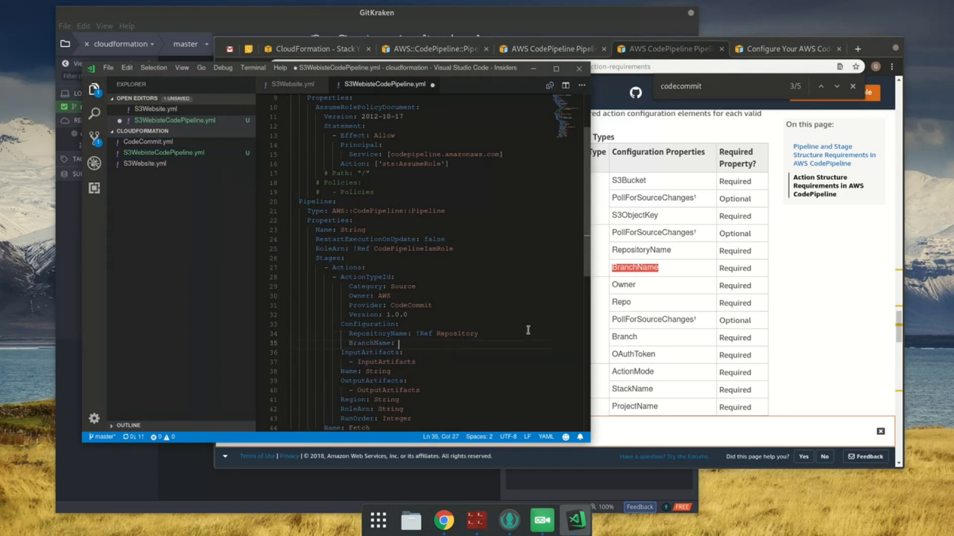
{"action": "type", "text": ": master"}
{"action": "key", "text": "ctrl+s"}
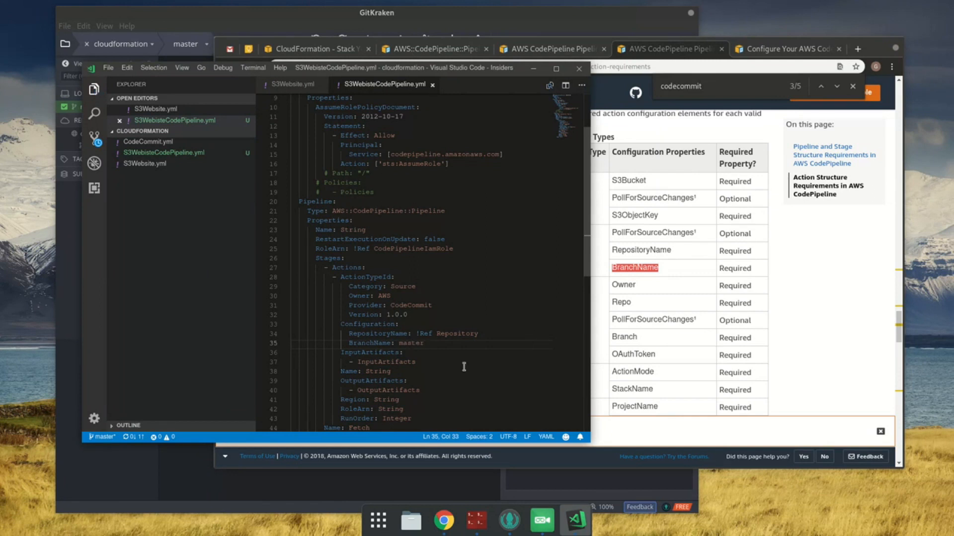
Step: Return to the Stages Actions reference page, close all browser tabs after it, and read the InputArtifacts description
{"action": "left_click", "coordinate": [577, 50]}
{"action": "right_click", "coordinate": [577, 50]}
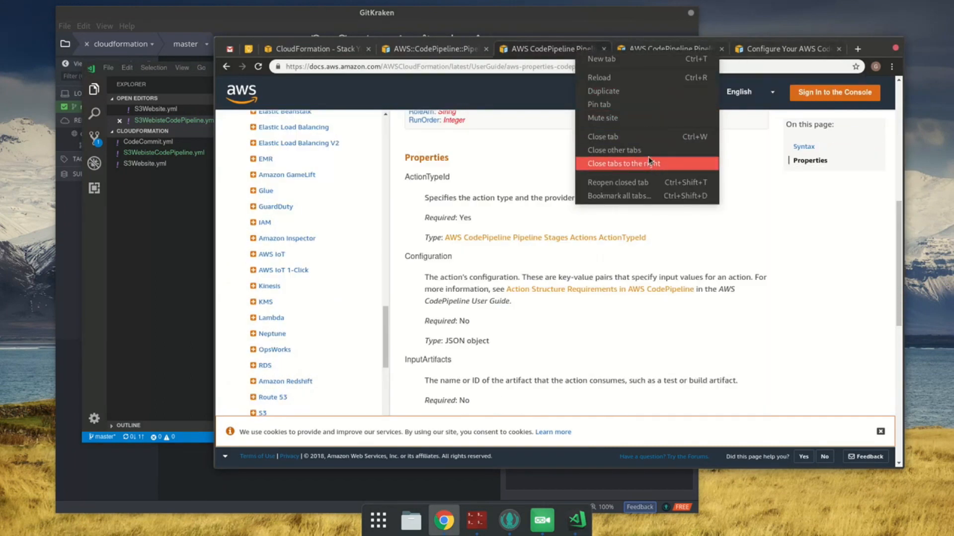
{"action": "left_click", "coordinate": [648, 160]}
{"action": "scroll", "coordinate": [657, 290], "scroll_direction": "down", "scroll_amount": 3}
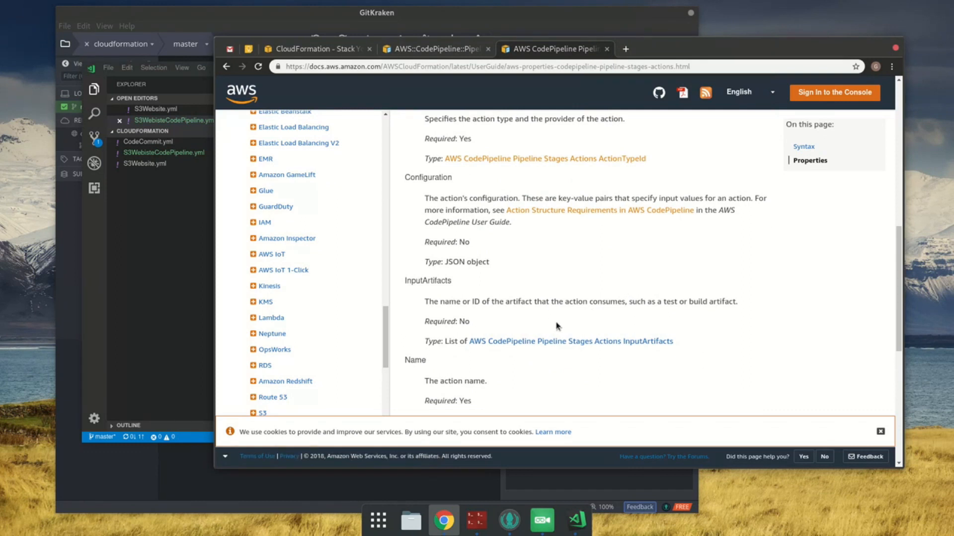
Step: Delete the InputArtifacts key and its list entry from the source action, and save the template
{"action": "left_click", "coordinate": [206, 130]}
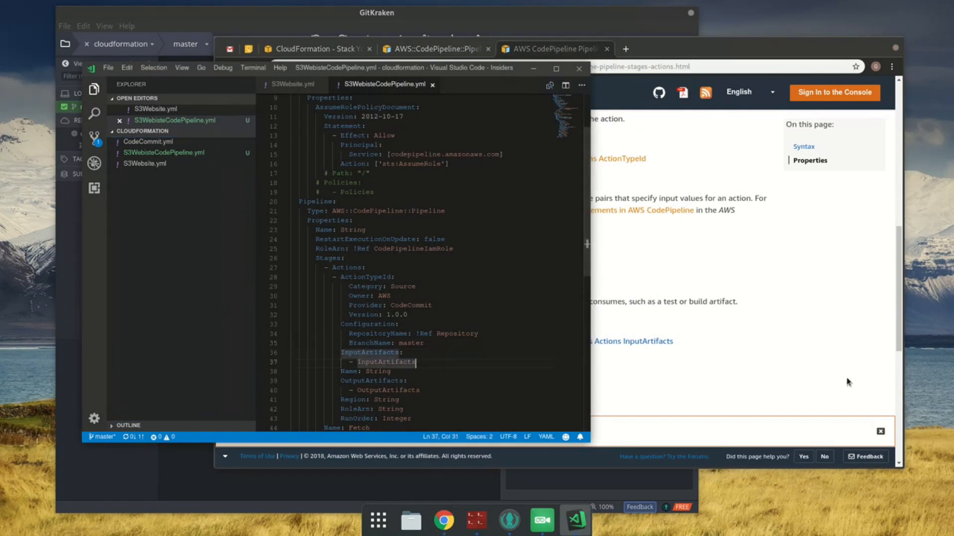
{"action": "key", "text": "shift+Home"}
{"action": "key", "text": "shift+Home"}
{"action": "key", "text": "shift+Up"}
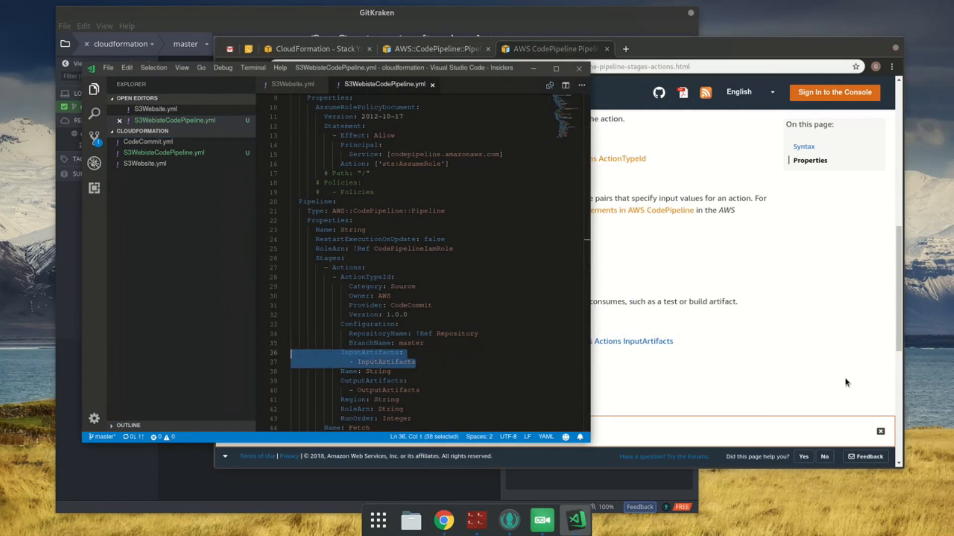
{"action": "key", "text": "BackSpace"}
{"action": "key", "text": "BackSpace"}
{"action": "key", "text": "ctrl+s"}
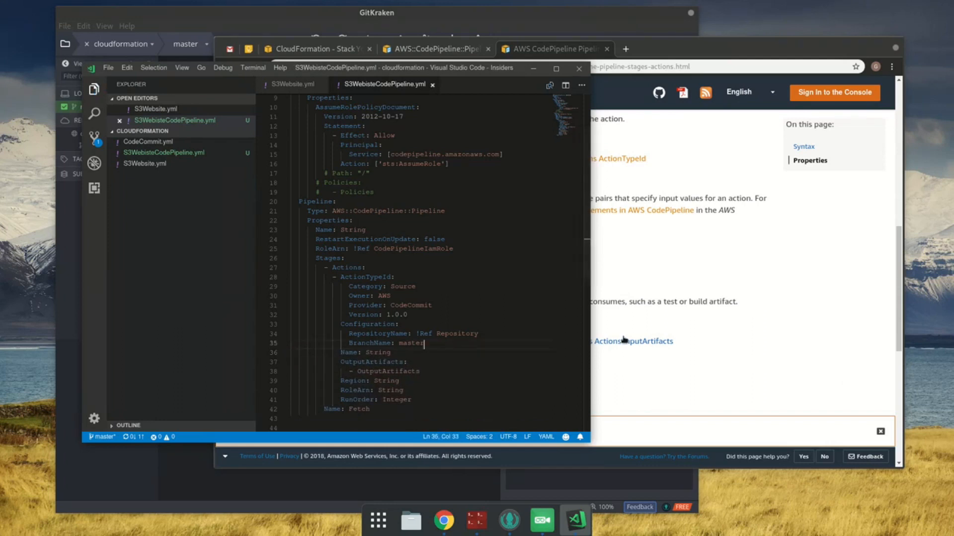
Step: Look up the InputArtifacts reference page, and go back to the property descriptions on the Stages Actions page
{"action": "left_click", "coordinate": [847, 382]}
{"action": "left_click", "coordinate": [624, 341]}
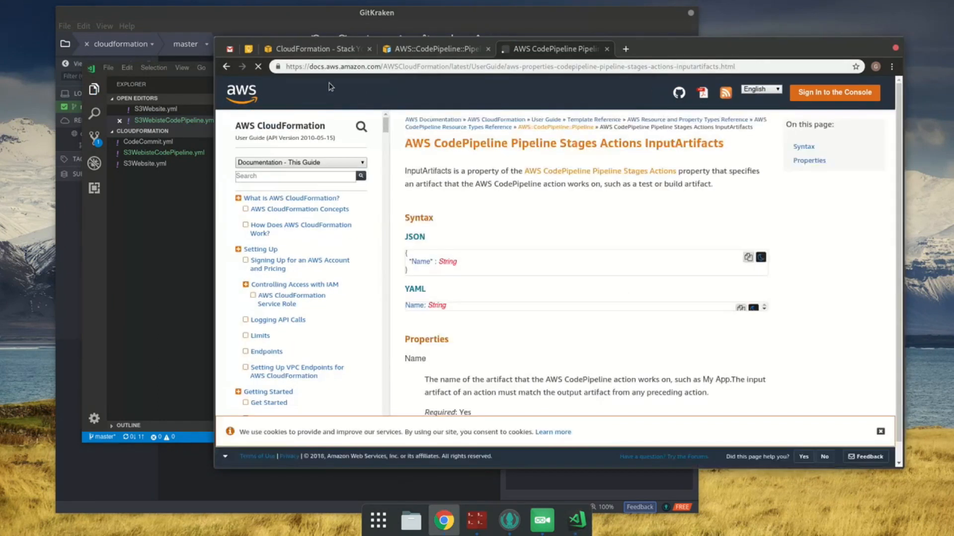
{"action": "left_click", "coordinate": [227, 68]}
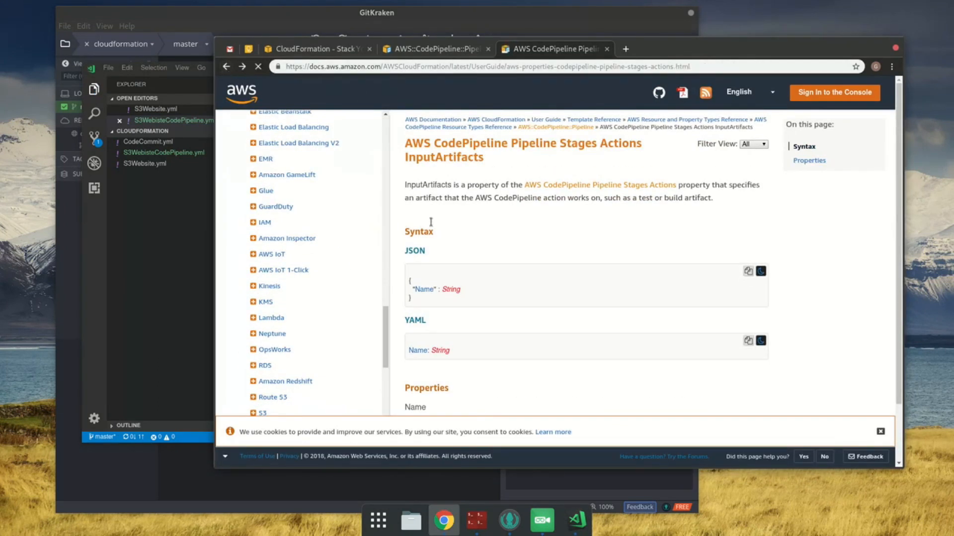
{"action": "scroll", "coordinate": [544, 269], "scroll_direction": "down", "scroll_amount": 2}
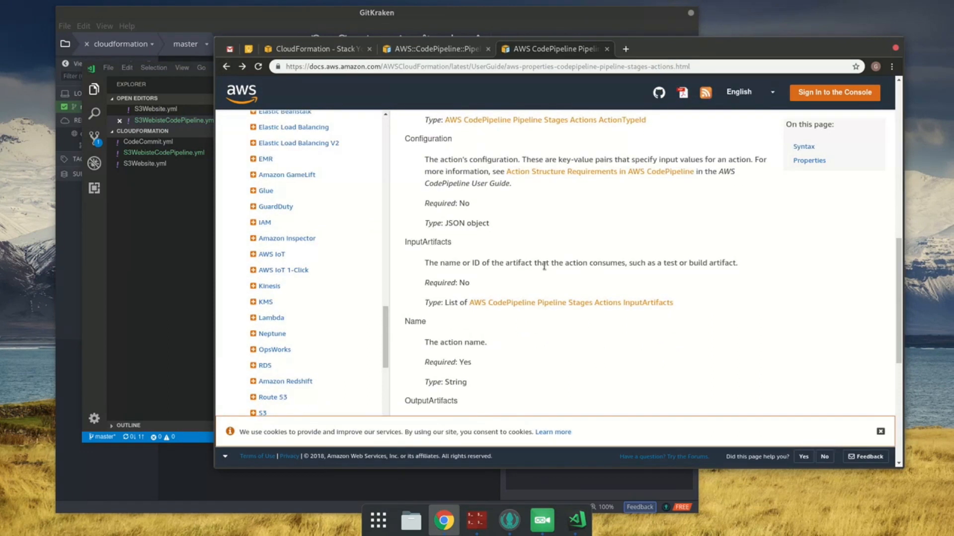
Step: Set the source action's Name to Source and save the template
{"action": "left_click", "coordinate": [141, 243]}
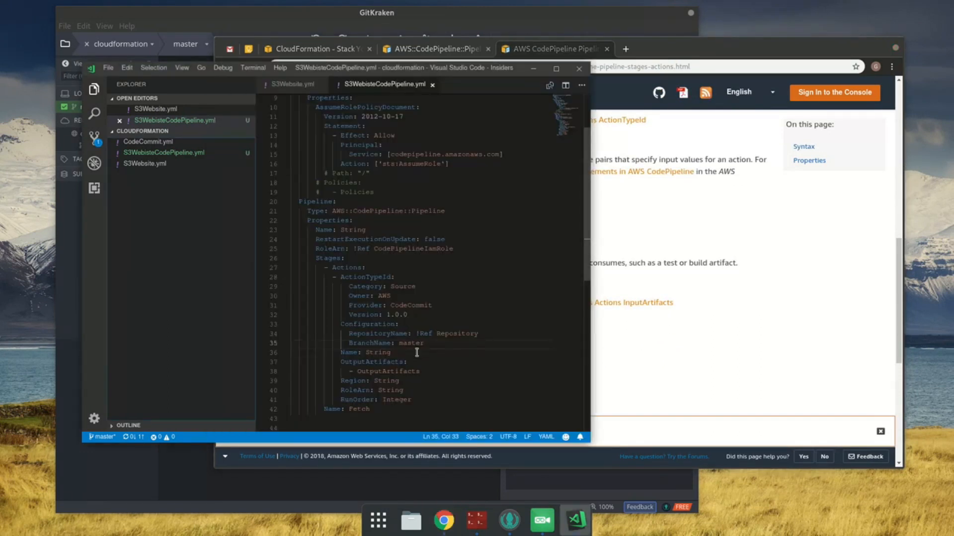
{"action": "left_click_drag", "start_coordinate": [391, 353], "coordinate": [366, 353]}
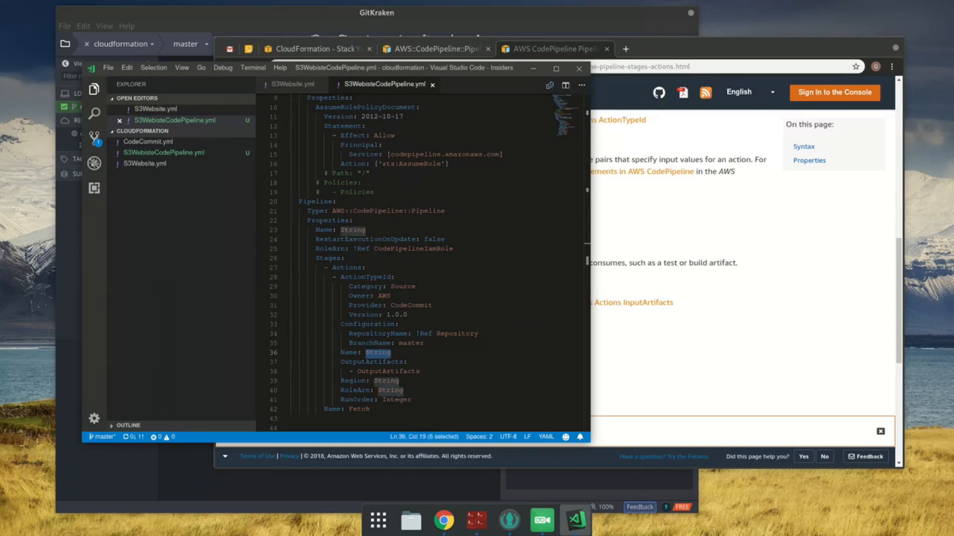
{"action": "type", "text": "Fet"}
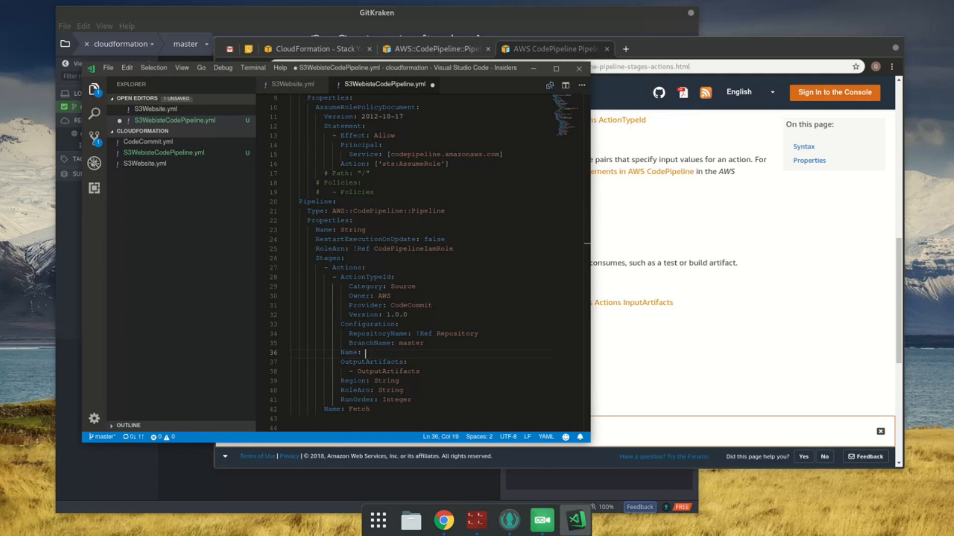
{"action": "key", "text": "ctrl+s"}
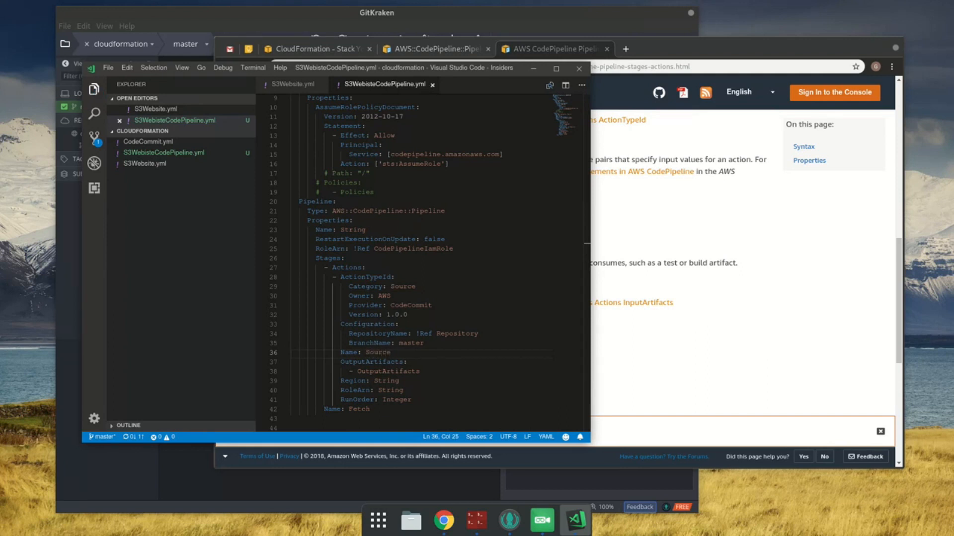
Step: Open the linked OutputArtifacts reference in a new tab from the Stages Actions page and review its syntax and Name property
{"action": "key", "text": "Down"}
{"action": "left_click", "coordinate": [633, 365]}
{"action": "scroll", "coordinate": [632, 365], "scroll_direction": "down", "scroll_amount": 3}
{"action": "middle_click", "coordinate": [505, 359]}
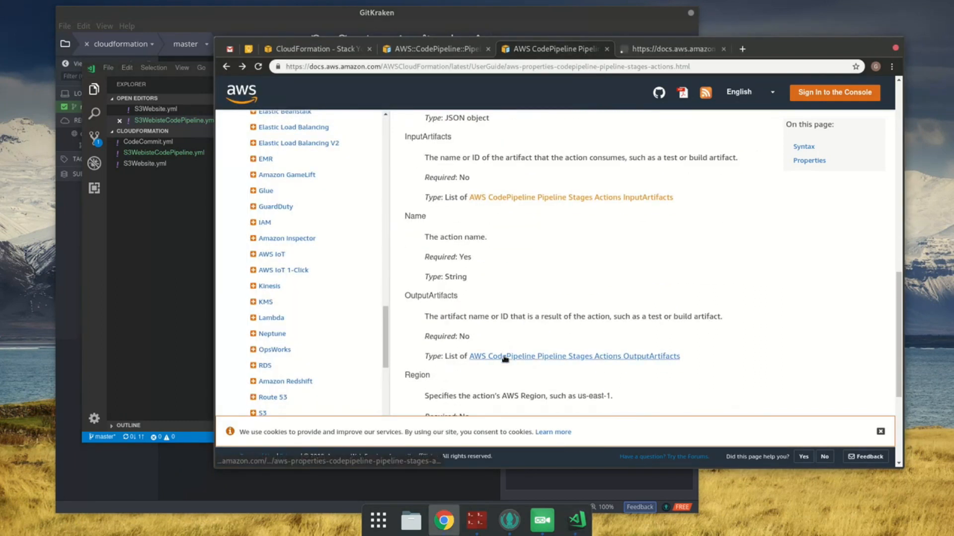
{"action": "left_click", "coordinate": [659, 50]}
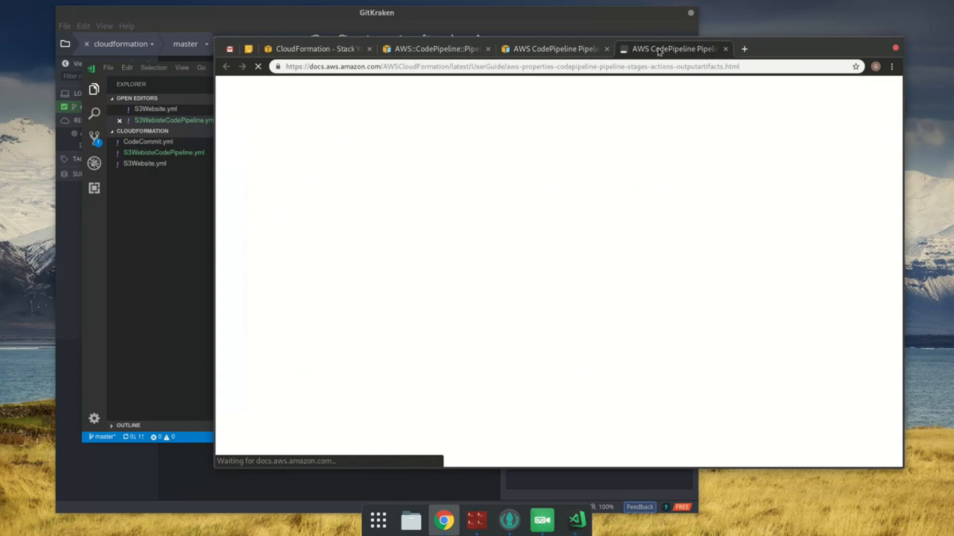
{"action": "scroll", "coordinate": [602, 311], "scroll_direction": "down", "scroll_amount": 2}
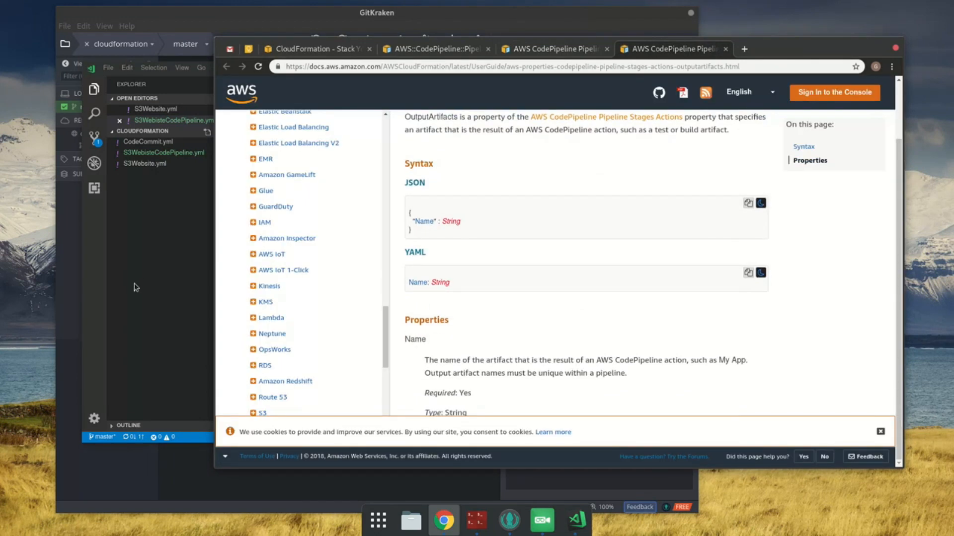
Step: Replace the placeholder entry under OutputArtifacts with Name: Source and save the template
{"action": "left_click", "coordinate": [130, 298]}
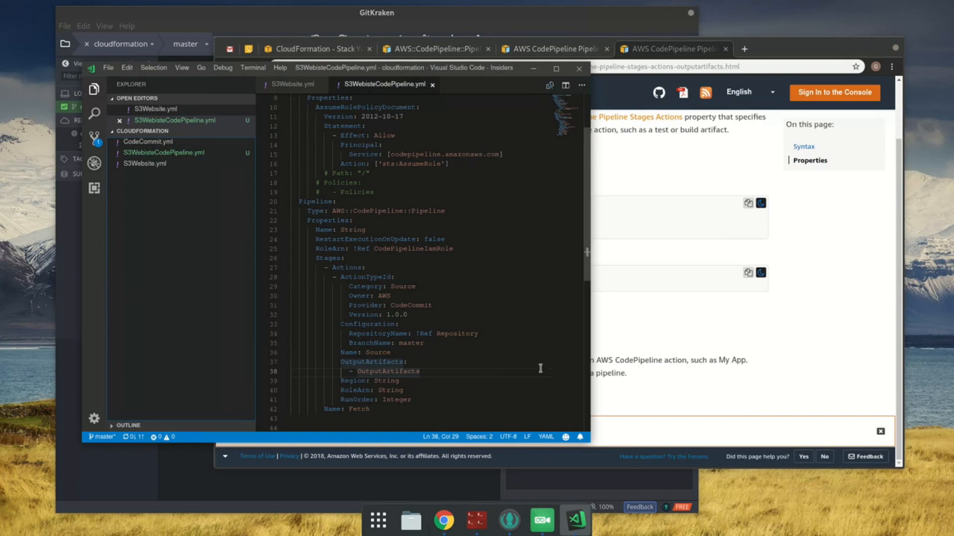
{"action": "double_click", "coordinate": [364, 375]}
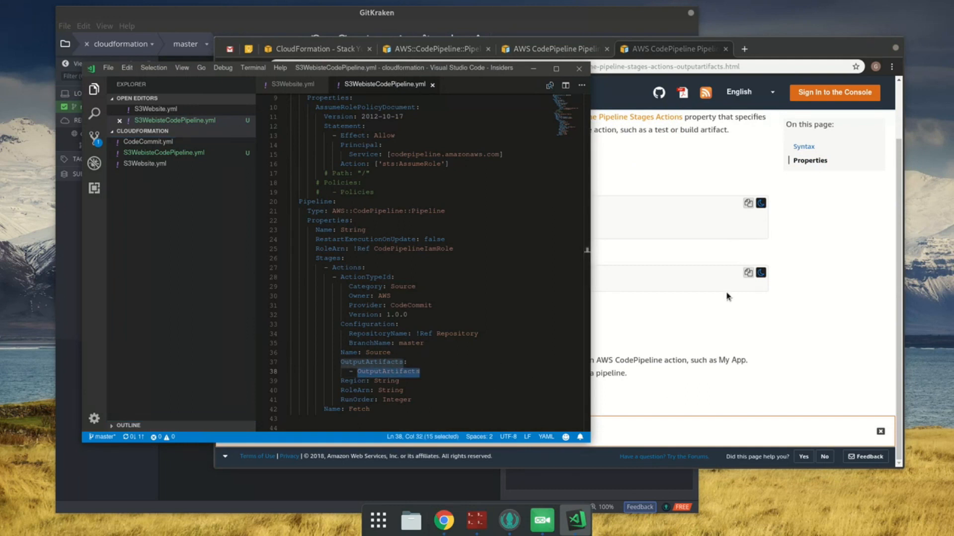
{"action": "type", "text": "Name:"}
{"action": "key", "text": "Escape"}
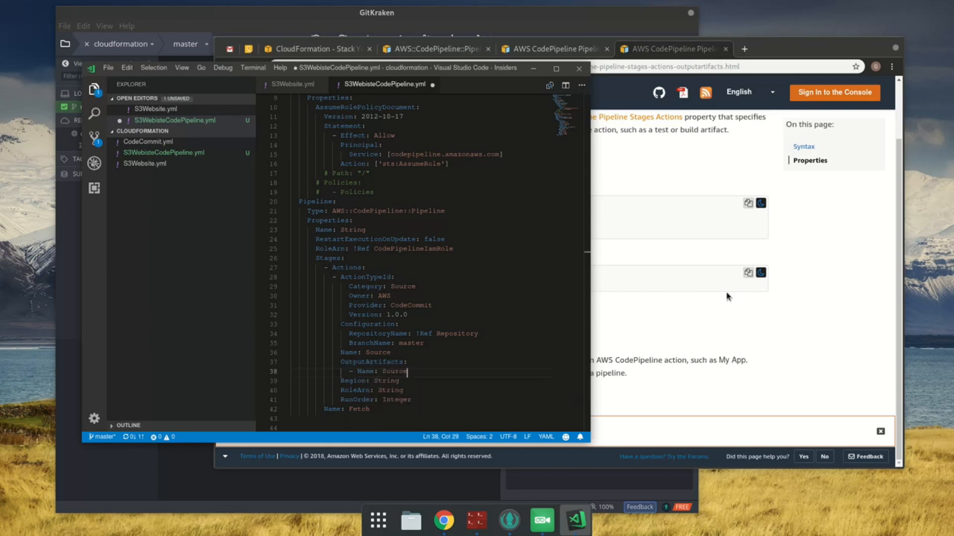
{"action": "type", "text": "Source"}
{"action": "key", "text": "ctrl+s"}
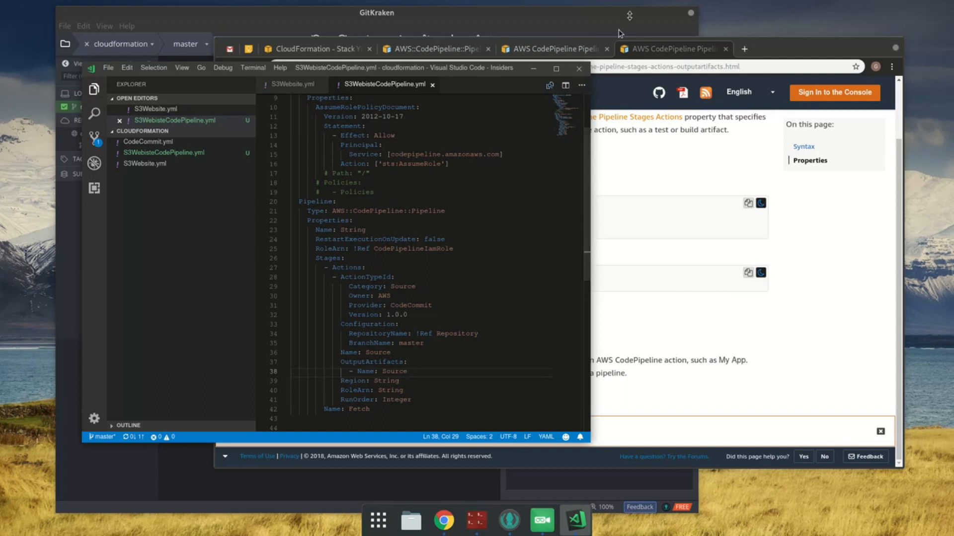
Step: Check the Region and RoleArn descriptions on the Stages Actions reference page
{"action": "left_click", "coordinate": [602, 47]}
{"action": "scroll", "coordinate": [695, 248], "scroll_direction": "down", "scroll_amount": 3}
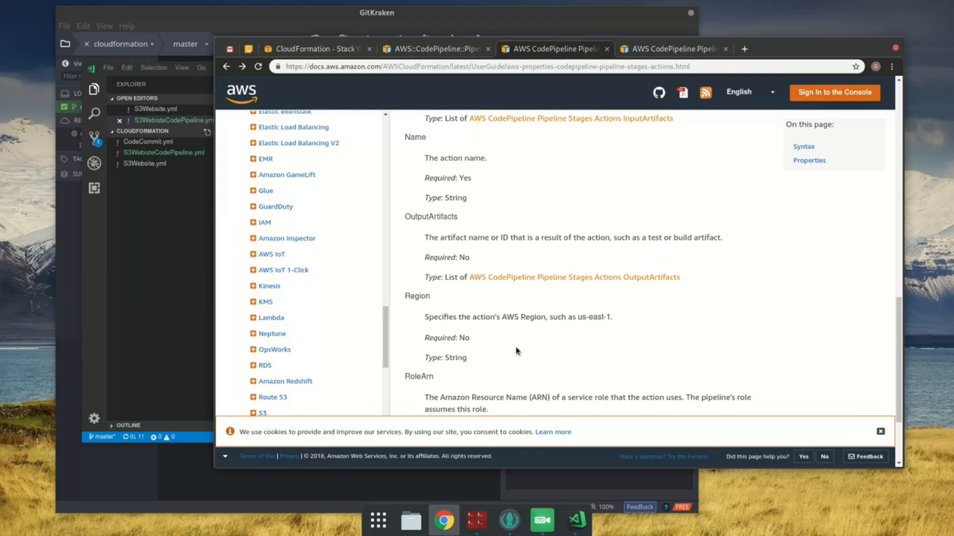
{"action": "left_click", "coordinate": [744, 49]}
{"action": "type", "text": "cloudfroma"}
{"action": "left_click", "coordinate": [163, 246]}
{"action": "left_click", "coordinate": [441, 376]}
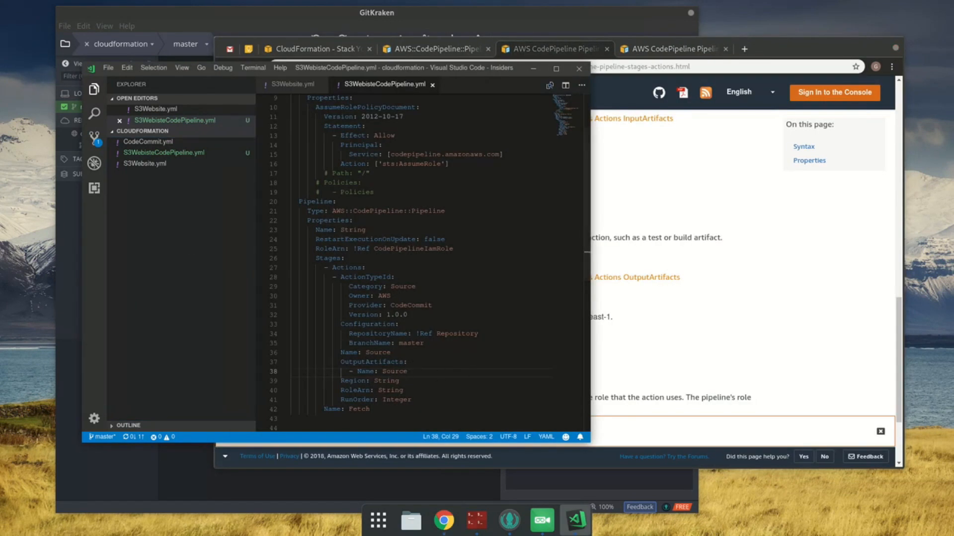
Step: Remove the Region property from the source action in the template
{"action": "key", "text": "Down"}
{"action": "key", "text": "shift+Home"}
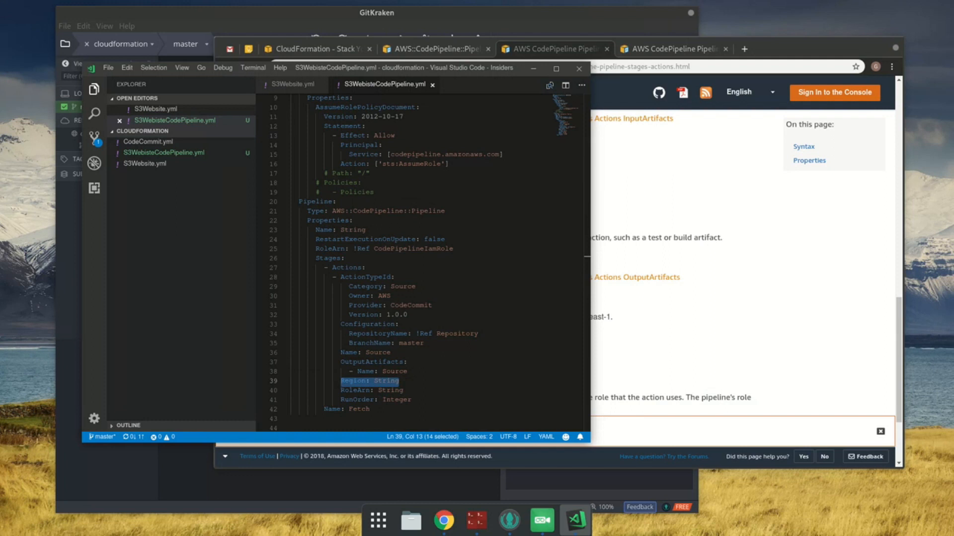
{"action": "key", "text": "End"}
{"action": "key", "text": "shift+Home"}
{"action": "key", "text": "End"}
{"action": "key", "text": "shift+Home"}
{"action": "key", "text": "shift+Home"}
{"action": "key", "text": "BackSpace"}
Step: Check the RoleArn description on the Stages Actions reference page, remove RoleArn from the source action, and save the template
{"action": "key", "text": "BackSpace"}
{"action": "key", "text": "Down"}
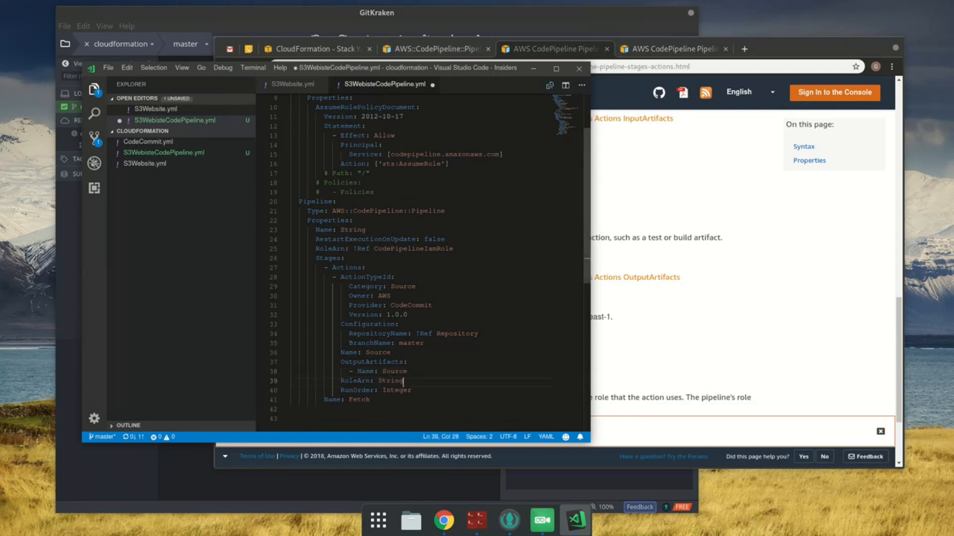
{"action": "key", "text": "BackSpace"}
{"action": "key", "text": "BackSpace"}
{"action": "key", "text": "BackSpace"}
{"action": "key", "text": "BackSpace"}
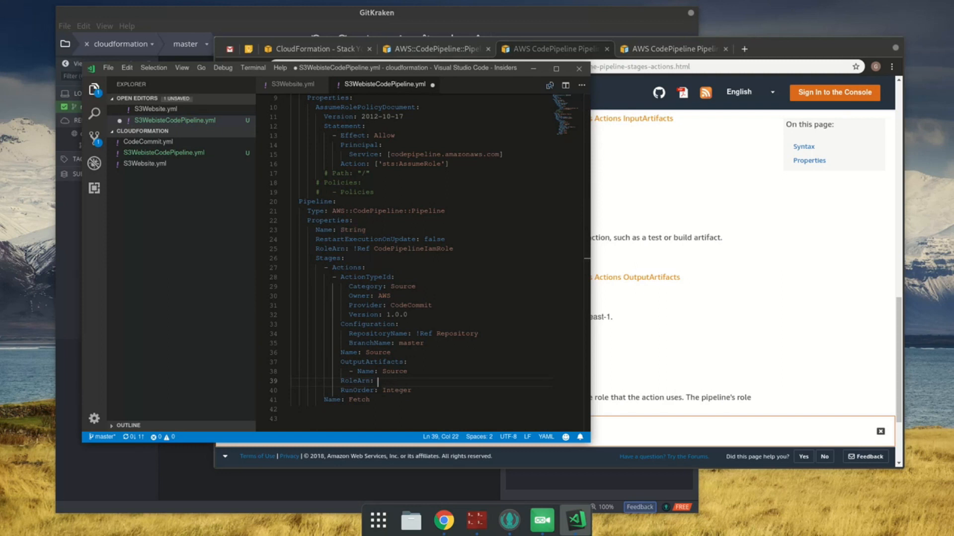
{"action": "left_click", "coordinate": [691, 284]}
{"action": "scroll", "coordinate": [686, 281], "scroll_direction": "down", "scroll_amount": 4}
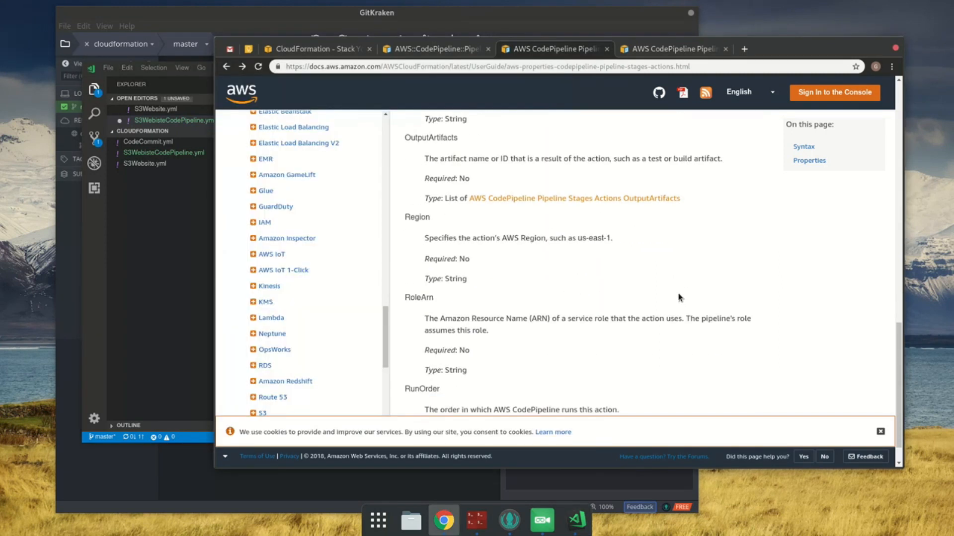
{"action": "left_click", "coordinate": [160, 307]}
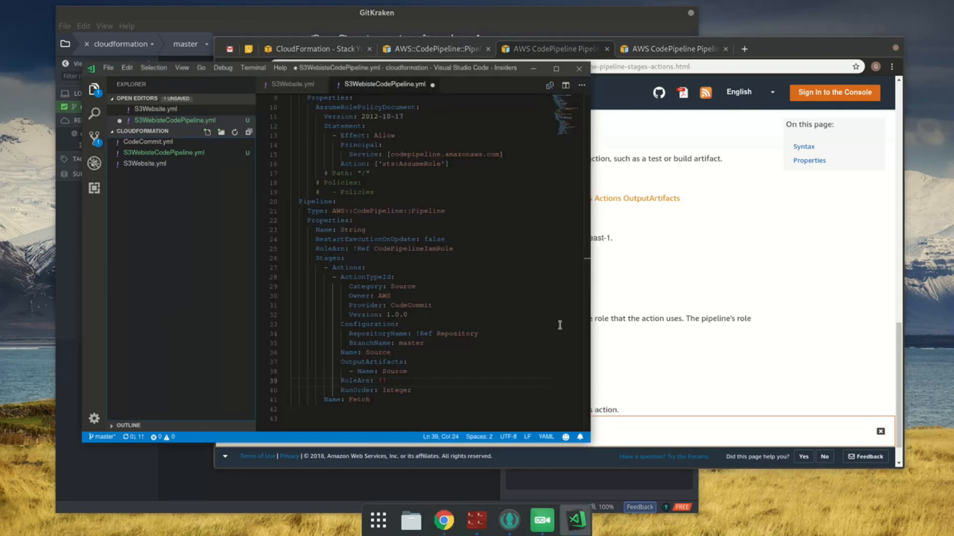
{"action": "left_click", "coordinate": [406, 379]}
{"action": "key", "text": "shift+Home"}
{"action": "key", "text": "shift+Home"}
{"action": "key", "text": "BackSpace"}
{"action": "key", "text": "BackSpace"}
{"action": "key", "text": "ctrl+s"}
Step: Check the RunOrder description on the reference page, remove RunOrder from the source action, and save the template
{"action": "left_click", "coordinate": [805, 189]}
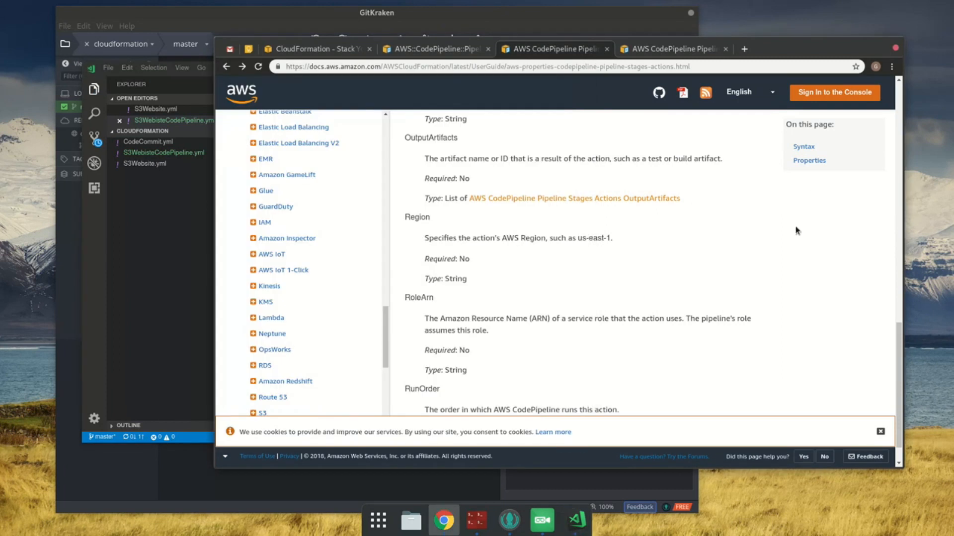
{"action": "scroll", "coordinate": [801, 198], "scroll_direction": "down", "scroll_amount": 1}
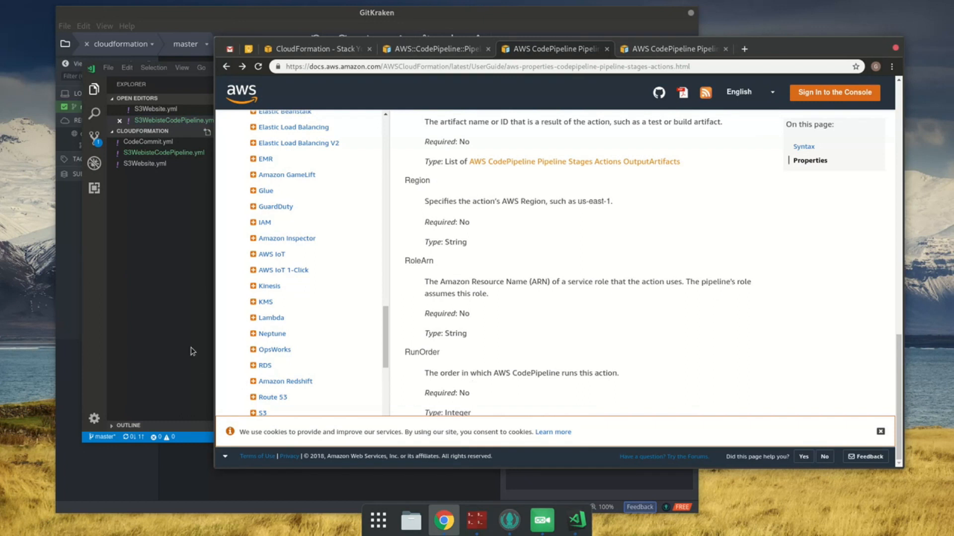
{"action": "left_click", "coordinate": [166, 332]}
{"action": "key", "text": "ctrl+shift+Left"}
{"action": "key", "text": "ctrl+shift+Left"}
{"action": "key", "text": "ctrl+shift+Left"}
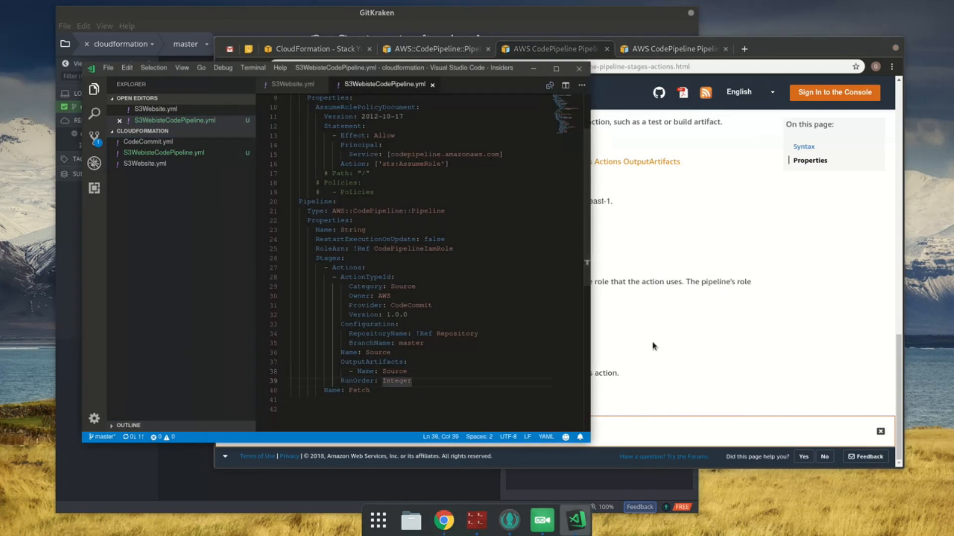
{"action": "key", "text": "BackSpace"}
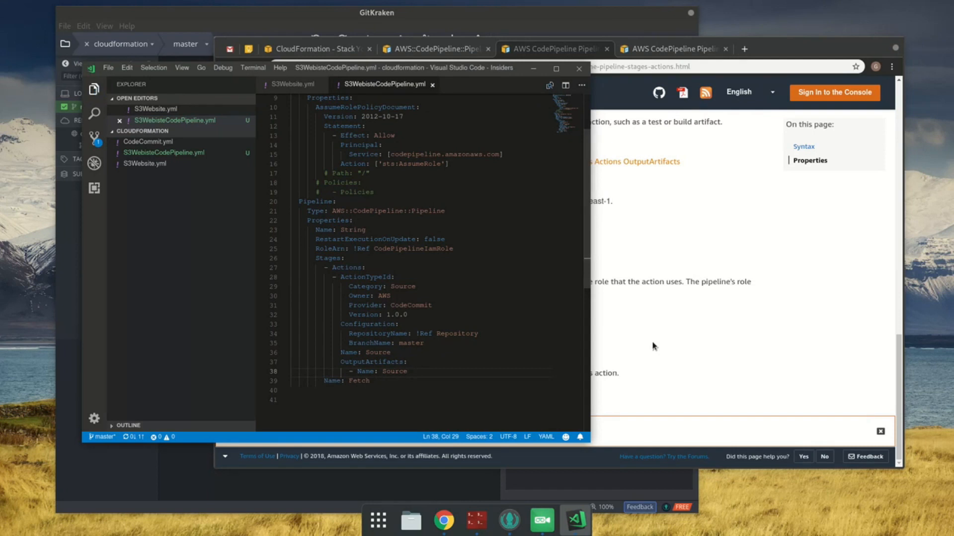
Step: Rename the Fetch stage to SourceBuildDeploy and save the template
{"action": "key", "text": "Down"}
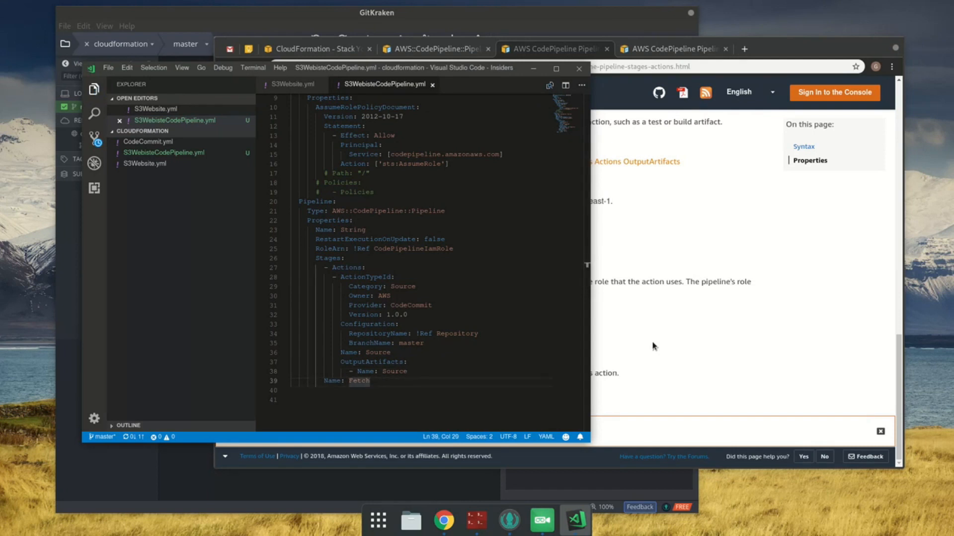
{"action": "double_click", "coordinate": [358, 381]}
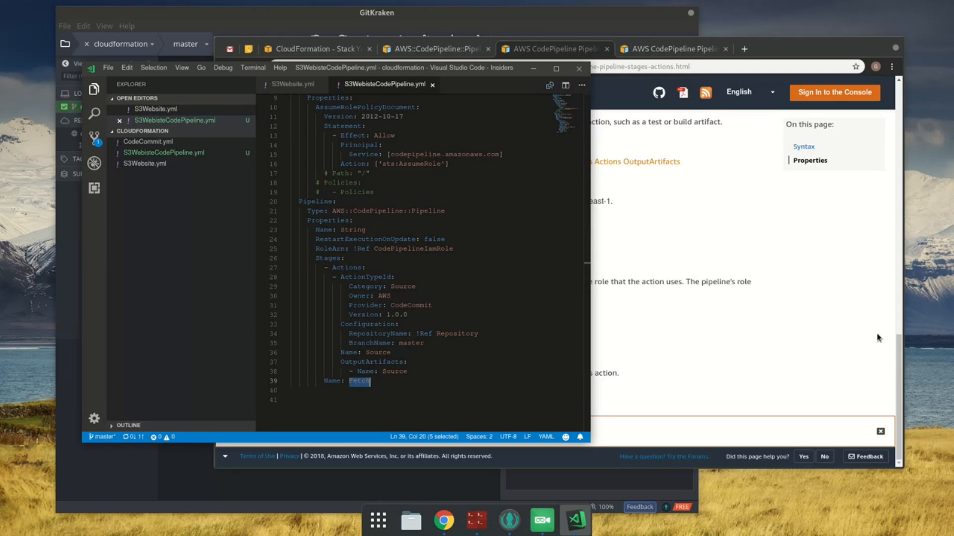
{"action": "type", "text": "SourceBu"}
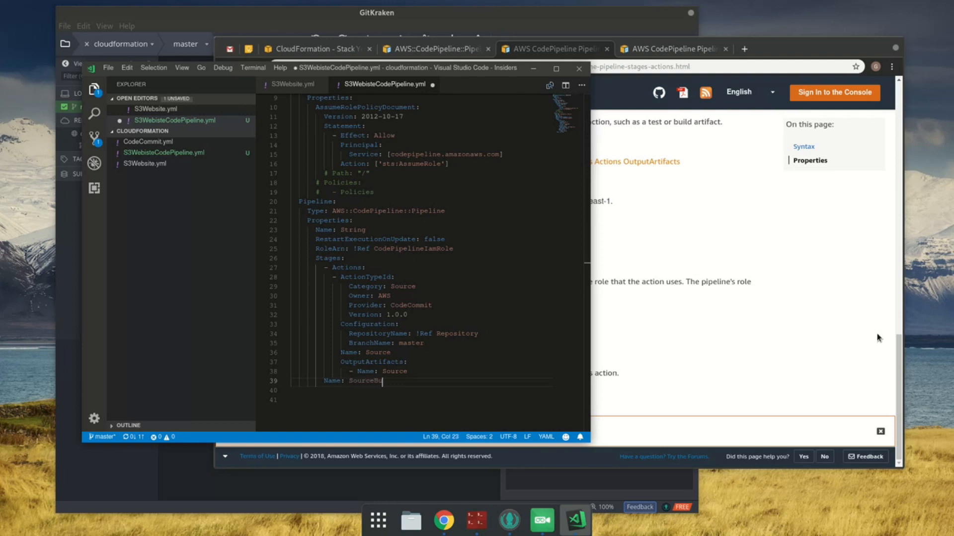
{"action": "key", "text": "ctrl+s"}
Step: Remove the extra blank line at the end of the template and save it
{"action": "key", "text": "Down"}
{"action": "key", "text": "Down"}
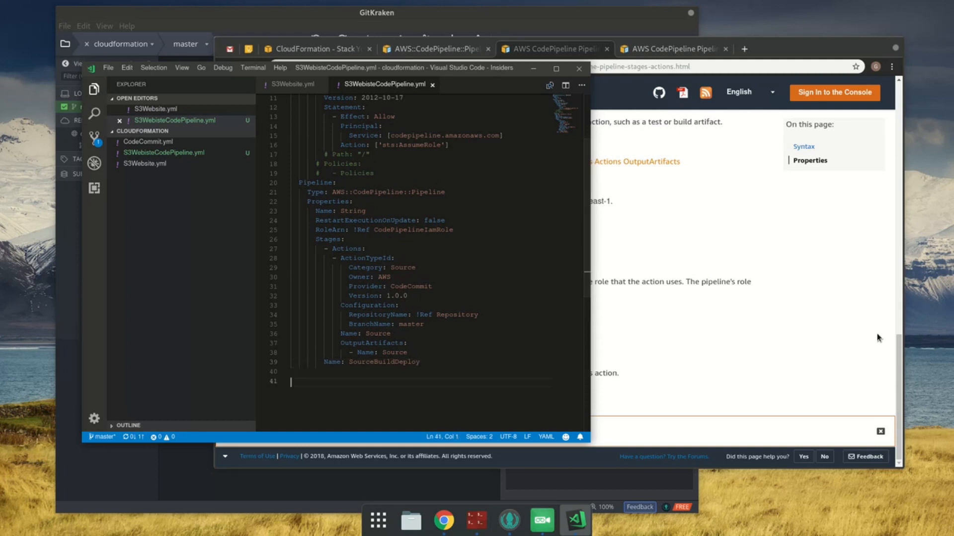
{"action": "key", "text": "BackSpace"}
{"action": "key", "text": "ctrl+s"}
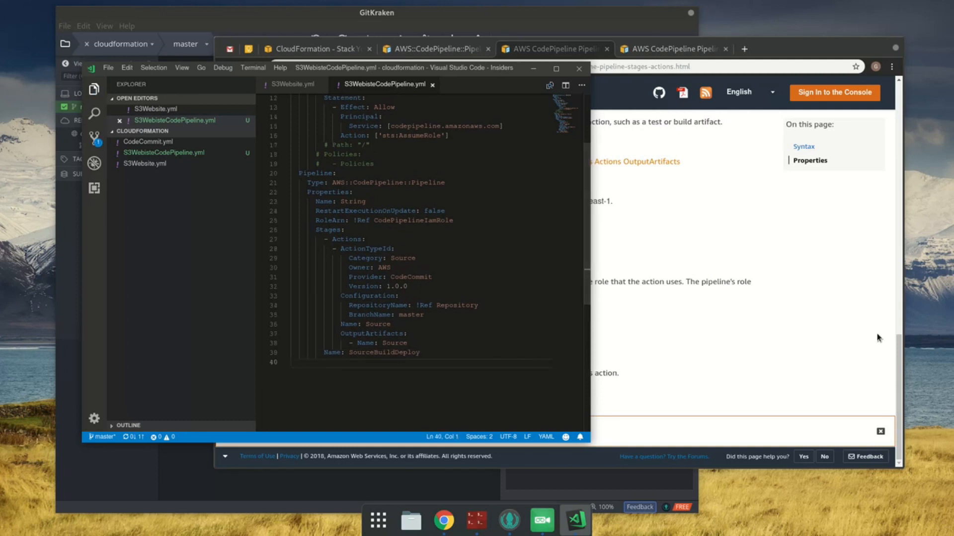
Step: Insert Approve into the stage name so it reads SourceBuildApproveDeploy, and save the template
{"action": "left_click_drag", "start_coordinate": [411, 276], "coordinate": [445, 270]}
{"action": "left_click", "coordinate": [445, 270]}
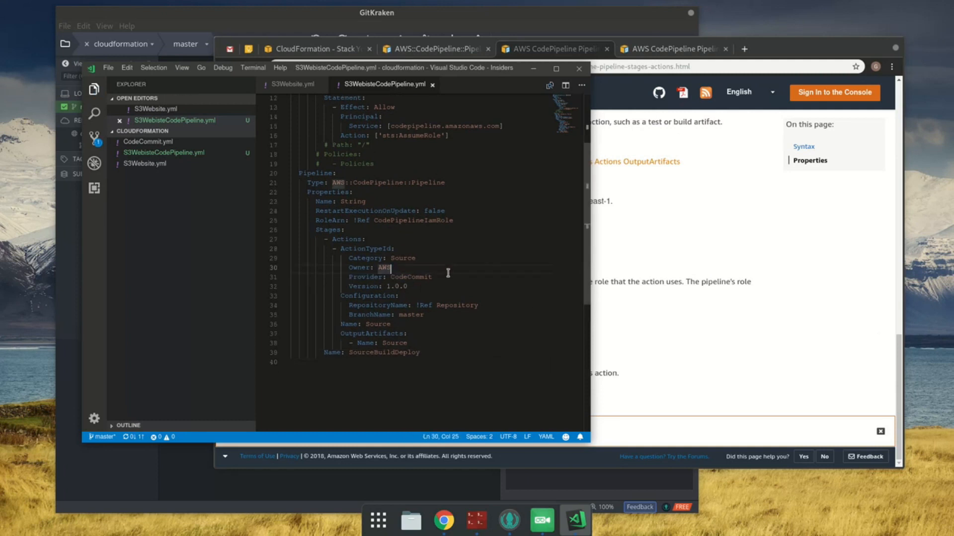
{"action": "left_click", "coordinate": [395, 360]}
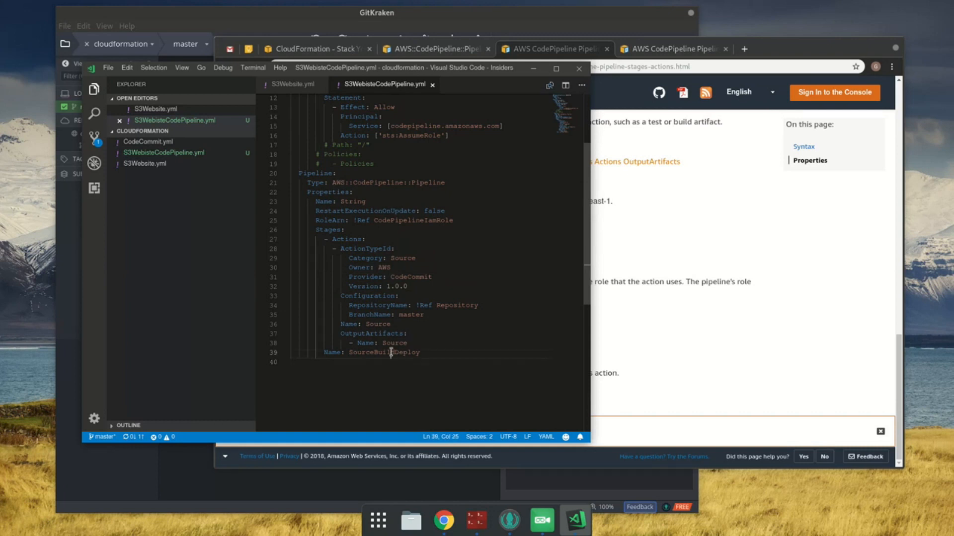
{"action": "left_click", "coordinate": [391, 353]}
{"action": "type", "text": "Approve"}
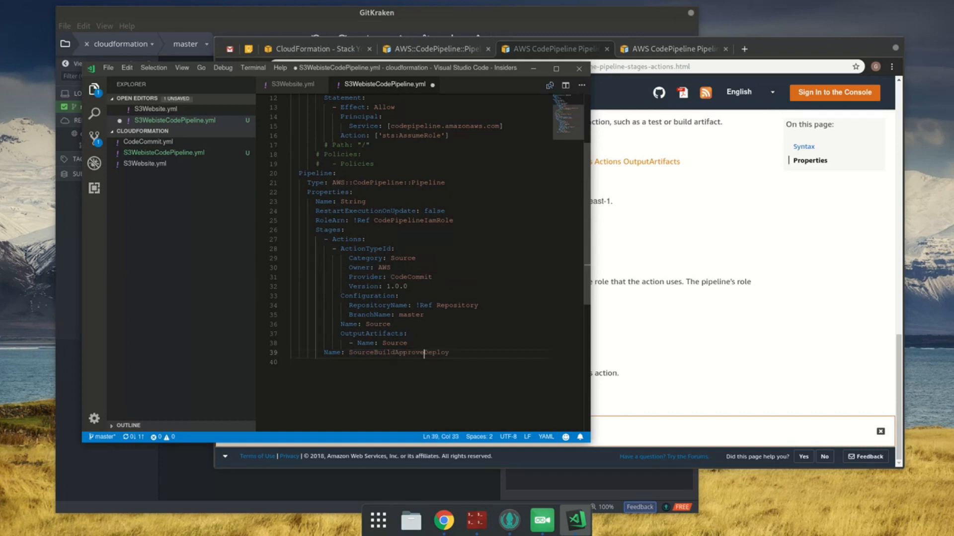
{"action": "key", "text": "ctrl+s"}
{"action": "key", "text": "Down"}
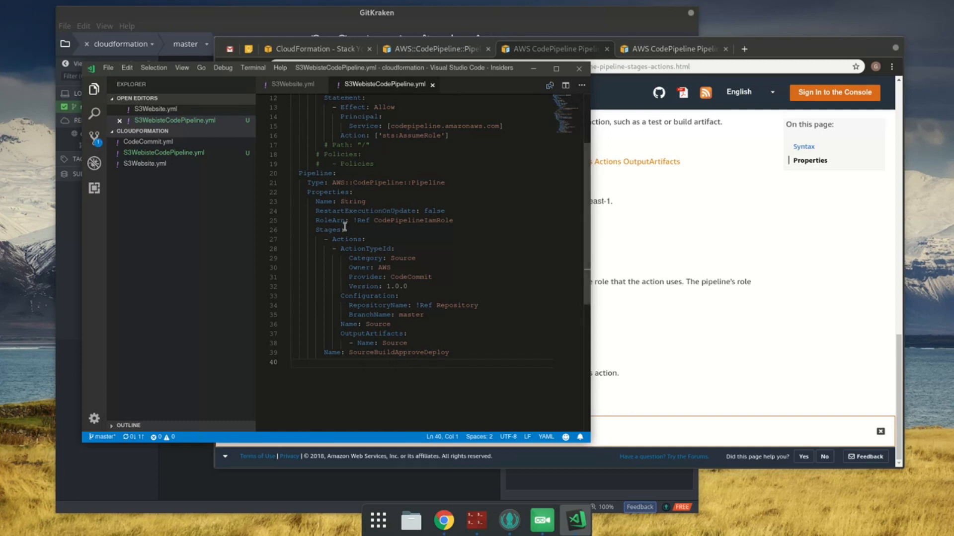
{"action": "left_click", "coordinate": [360, 243]}
{"action": "key", "text": "Home"}
{"action": "left_click", "coordinate": [408, 343], "text": "shift"}
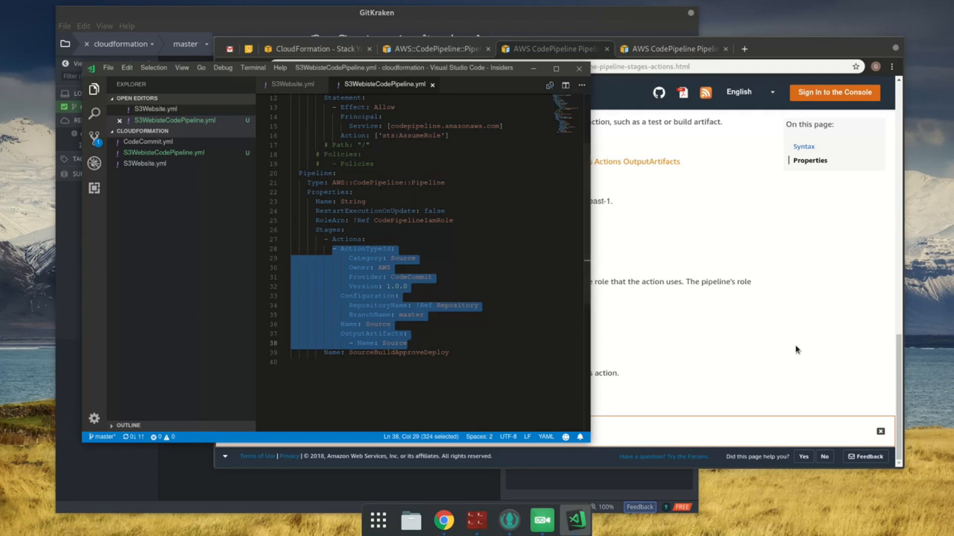
{"action": "key", "text": "Escape"}
{"action": "key", "text": "ctrl+Down"}
{"action": "key", "text": "ctrl+Down"}
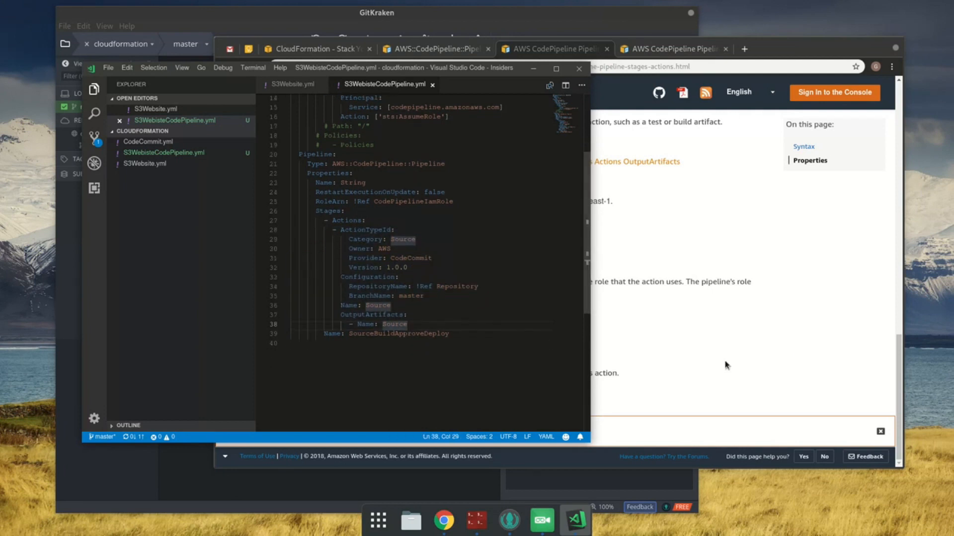
{"action": "left_click", "coordinate": [443, 385]}
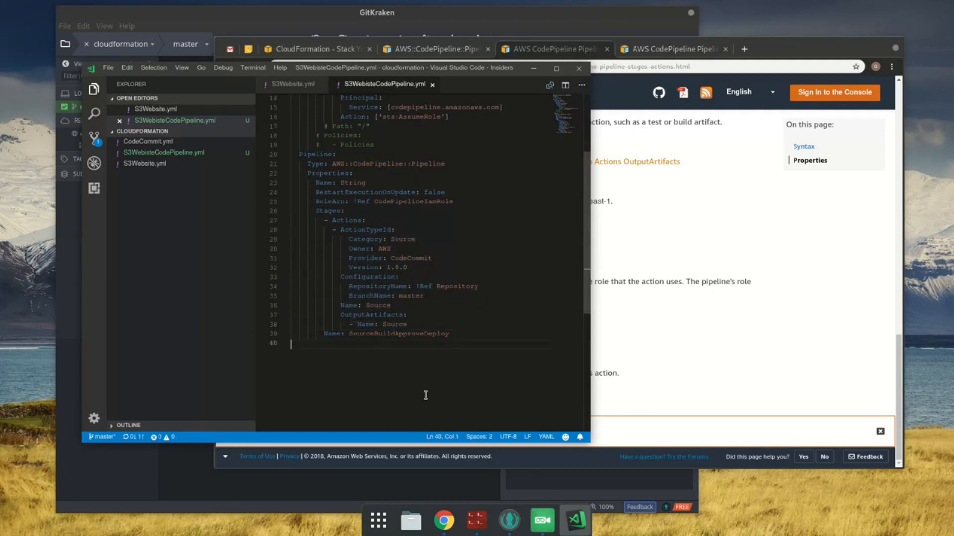
Step: Rename the stage to "Source, Build, Approve and Deploy" and save the template
{"action": "double_click", "coordinate": [391, 334]}
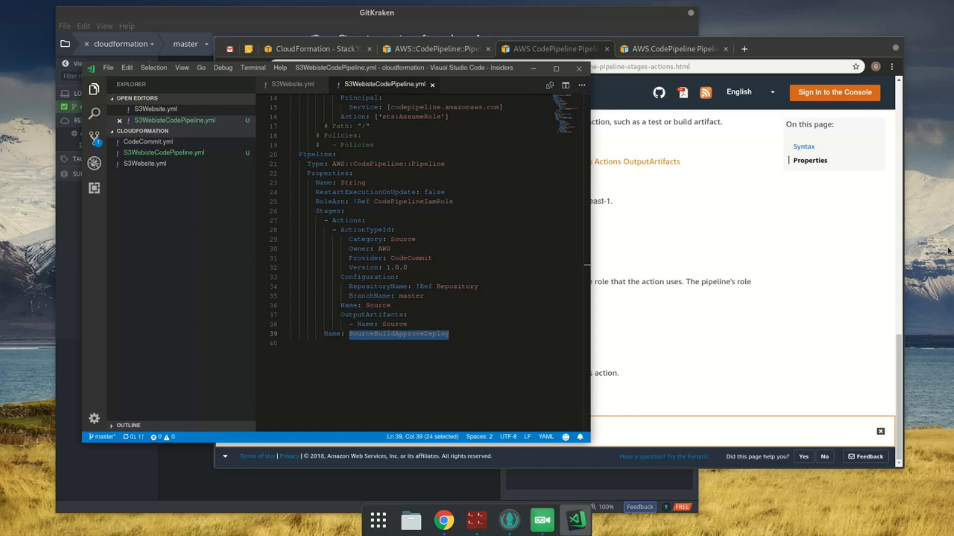
{"action": "type", "text": "Source, Build"}
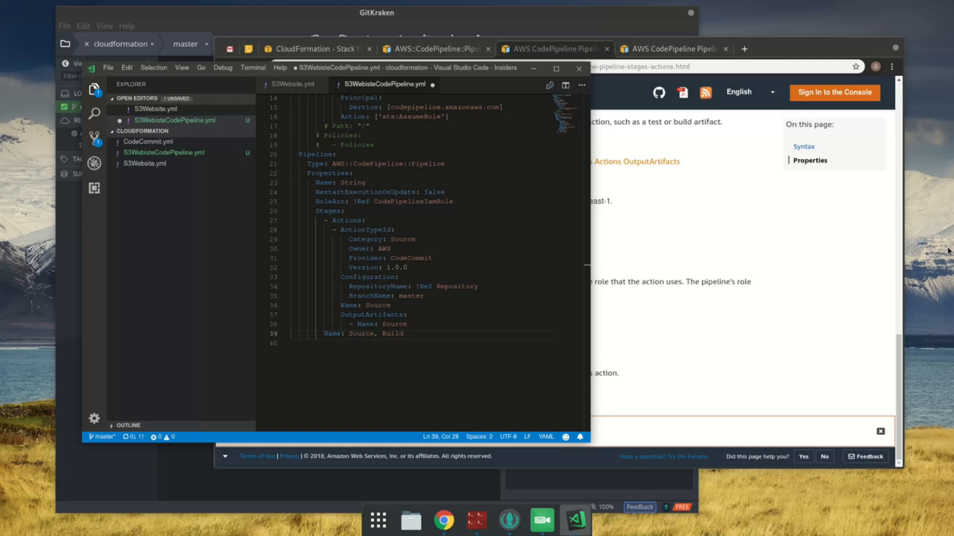
{"action": "type", "text": ", Approve and Deploy"}
{"action": "key", "text": "ctrl+s"}
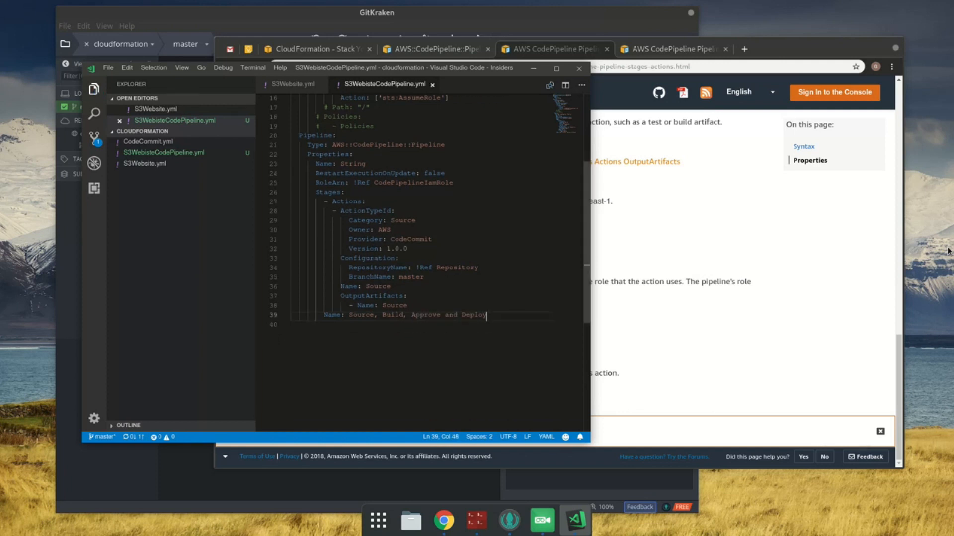
Step: Switch to the YouVectorCodePipeline stack in the CloudFormation console, refresh its events, and check its resources
{"action": "left_click", "coordinate": [701, 232]}
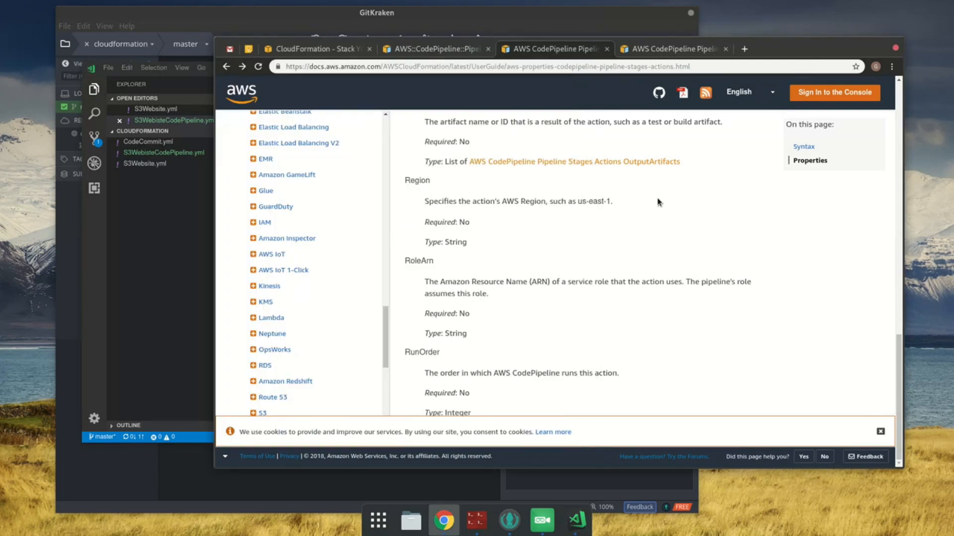
{"action": "left_click", "coordinate": [279, 48]}
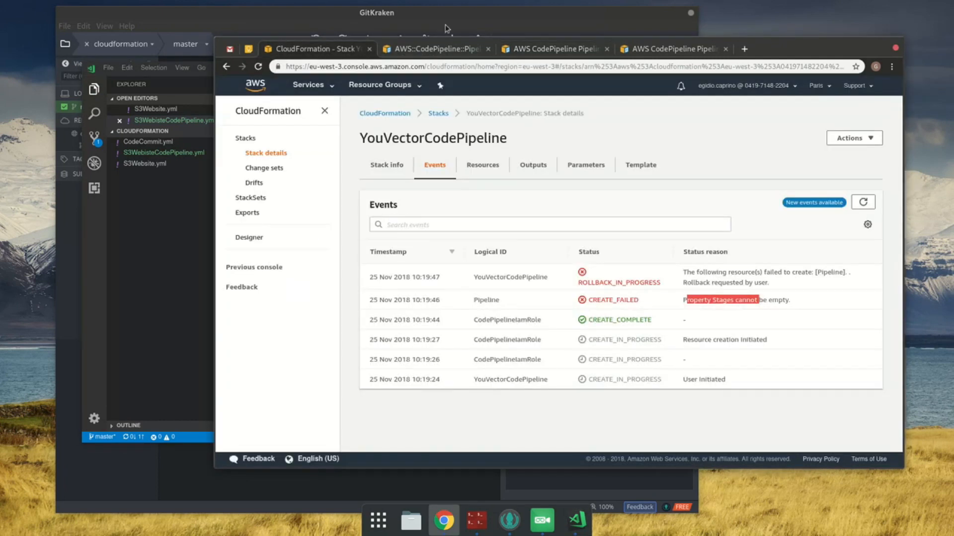
{"action": "left_click", "coordinate": [862, 202]}
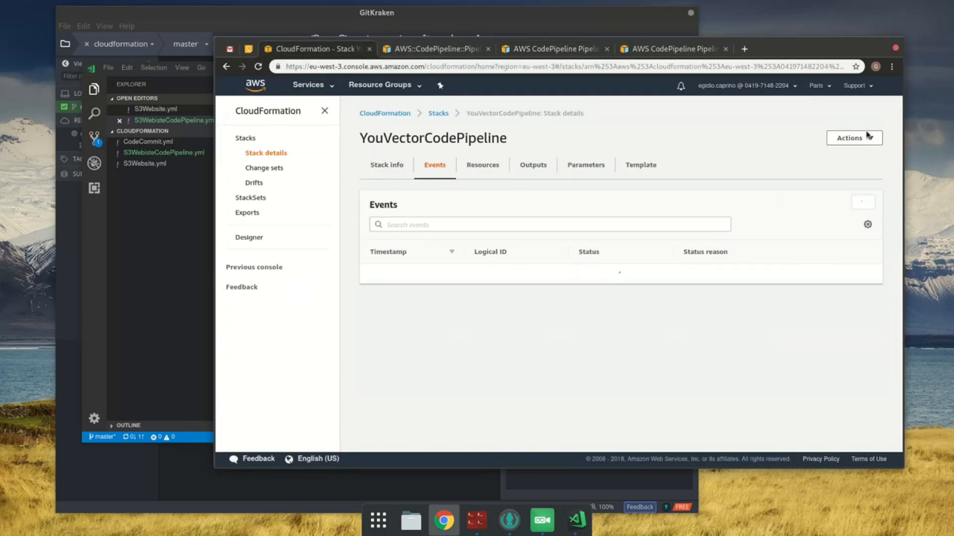
{"action": "left_click", "coordinate": [867, 138]}
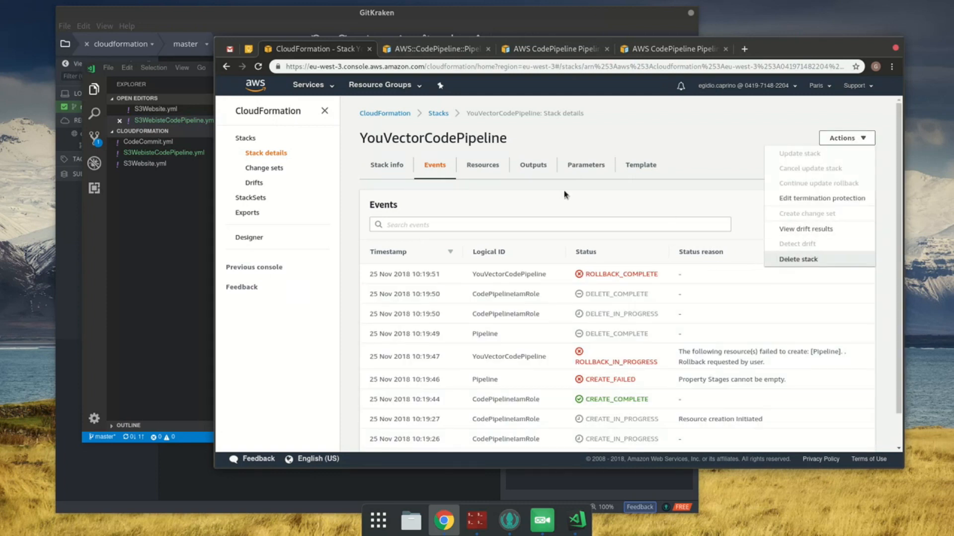
{"action": "left_click", "coordinate": [479, 165]}
{"action": "double_click", "coordinate": [464, 138]}
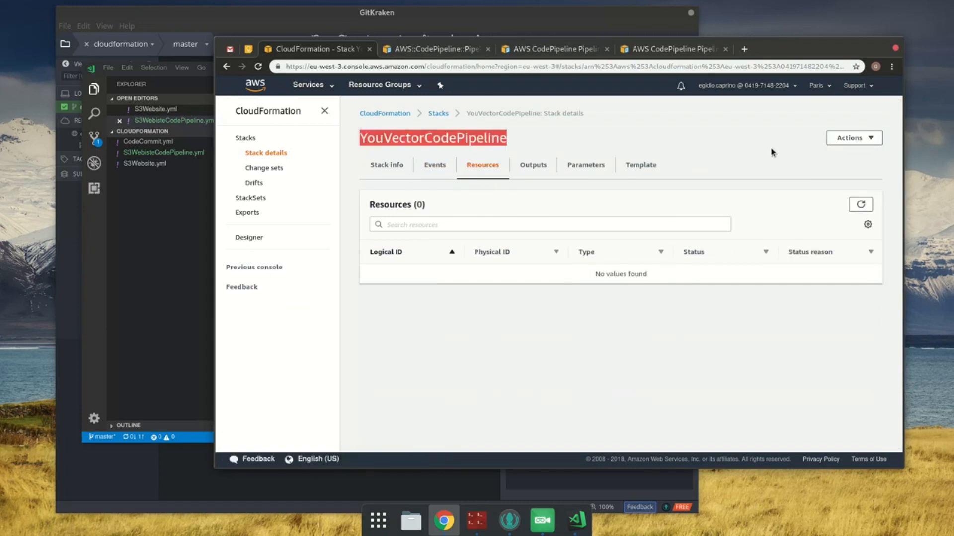
Step: Delete the YouVectorCodePipeline stack and confirm the deletion
{"action": "left_click", "coordinate": [838, 143]}
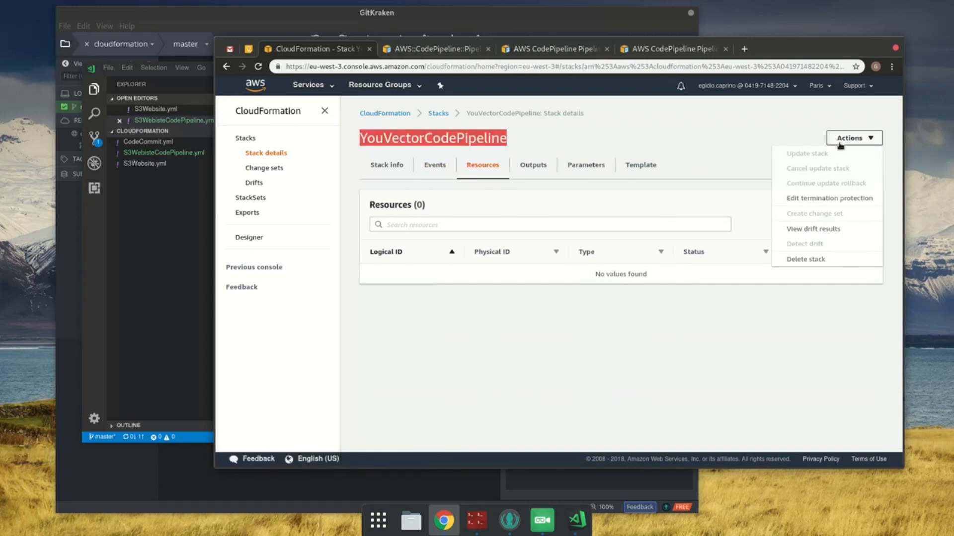
{"action": "left_click", "coordinate": [804, 261]}
{"action": "left_click", "coordinate": [674, 327]}
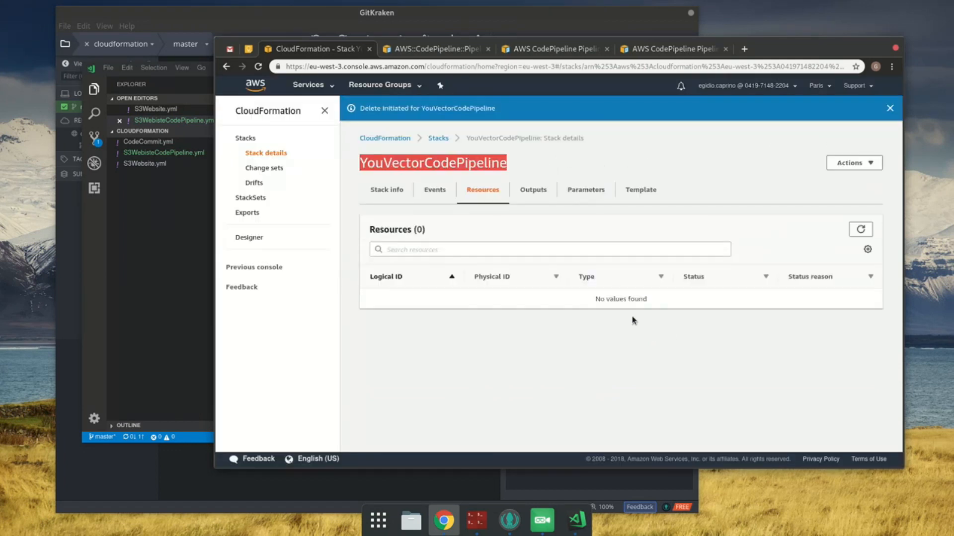
Step: Start creating a new stack from the stacks list and upload S3WebisteCodePipeline.yml as its template file
{"action": "left_click", "coordinate": [437, 140]}
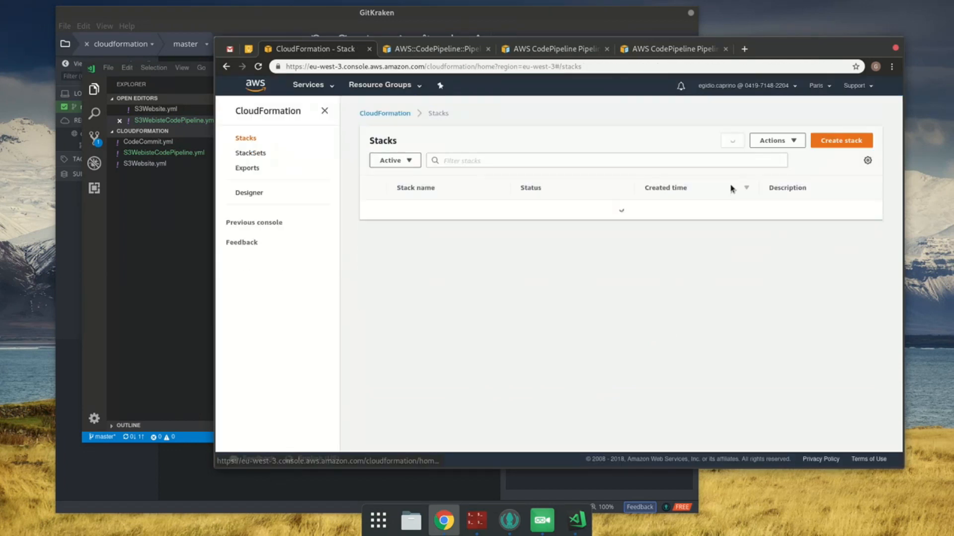
{"action": "left_click", "coordinate": [834, 140]}
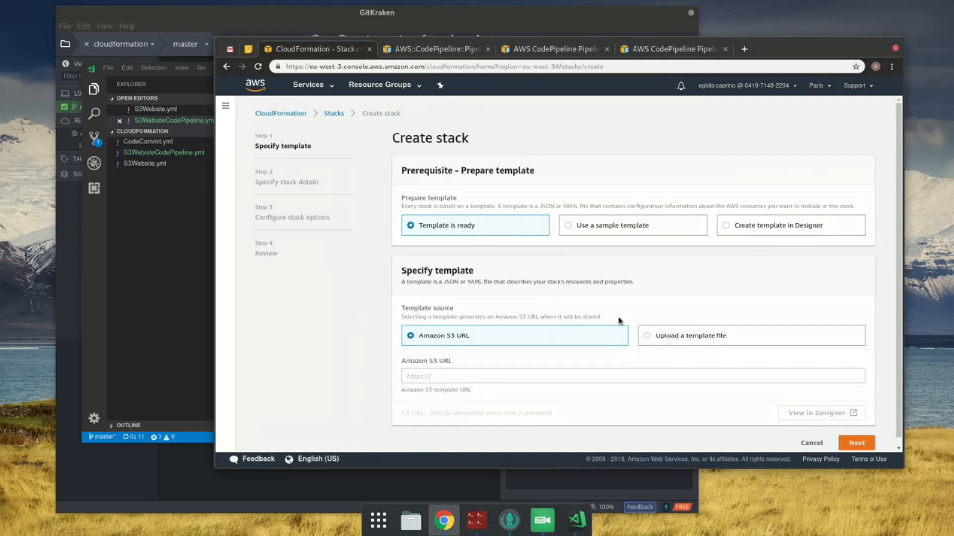
{"action": "left_click", "coordinate": [728, 342]}
{"action": "left_click", "coordinate": [462, 377]}
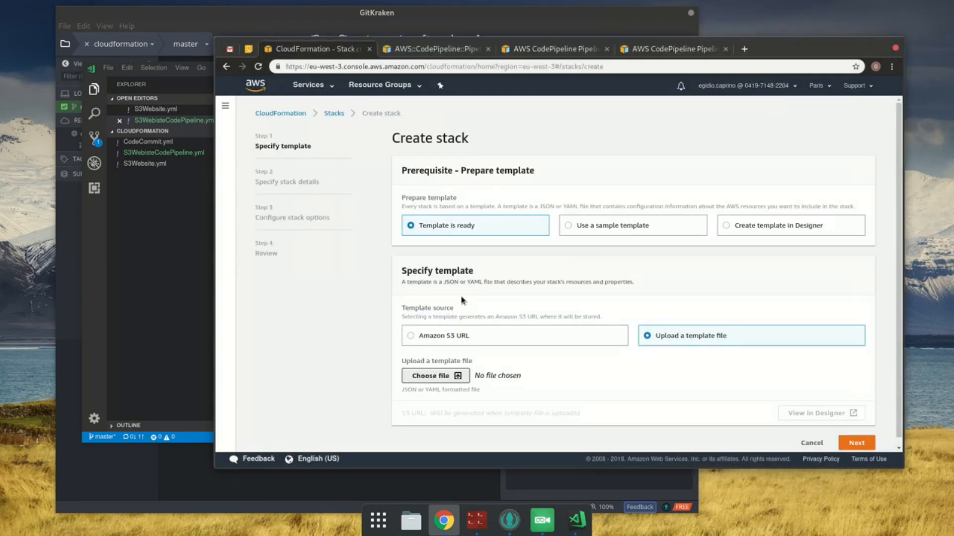
{"action": "double_click", "coordinate": [409, 93]}
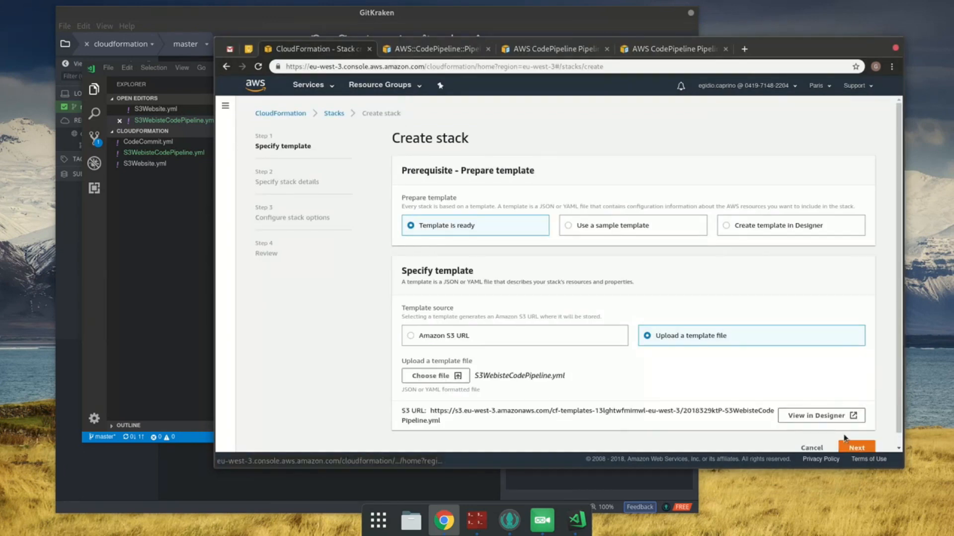
Step: Try to proceed with the uploaded S3WebisteCodePipeline.yml template, and switch back to Visual Studio Code
{"action": "left_click", "coordinate": [860, 448]}
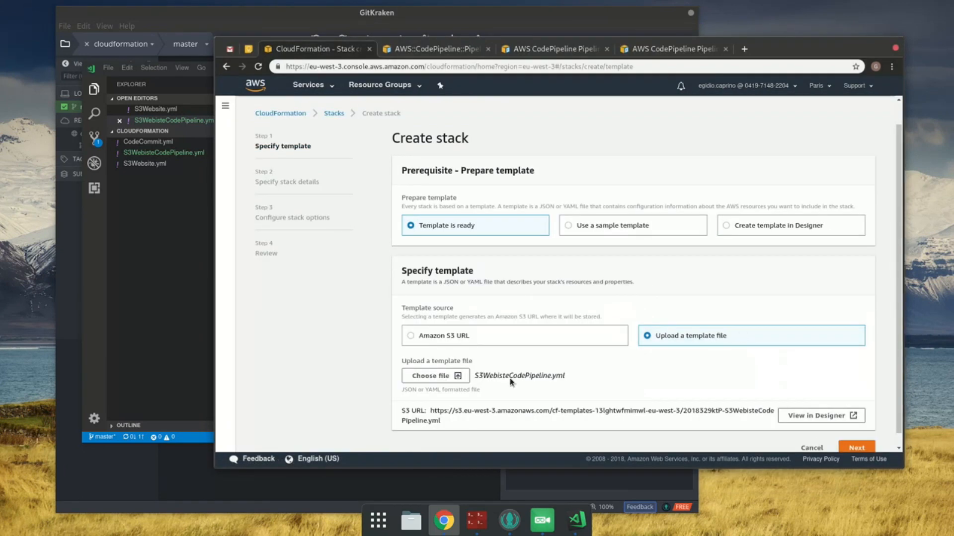
{"action": "left_click", "coordinate": [850, 449]}
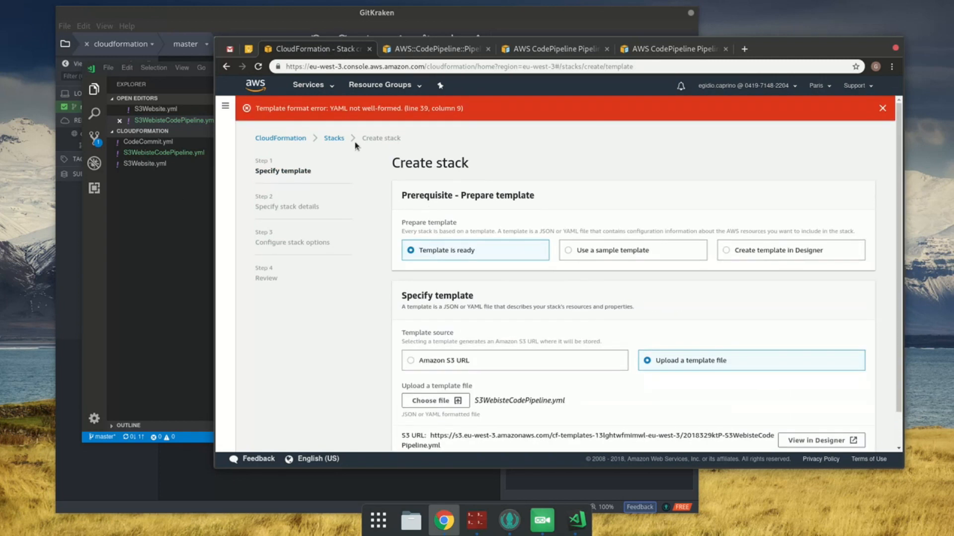
{"action": "left_click", "coordinate": [137, 218]}
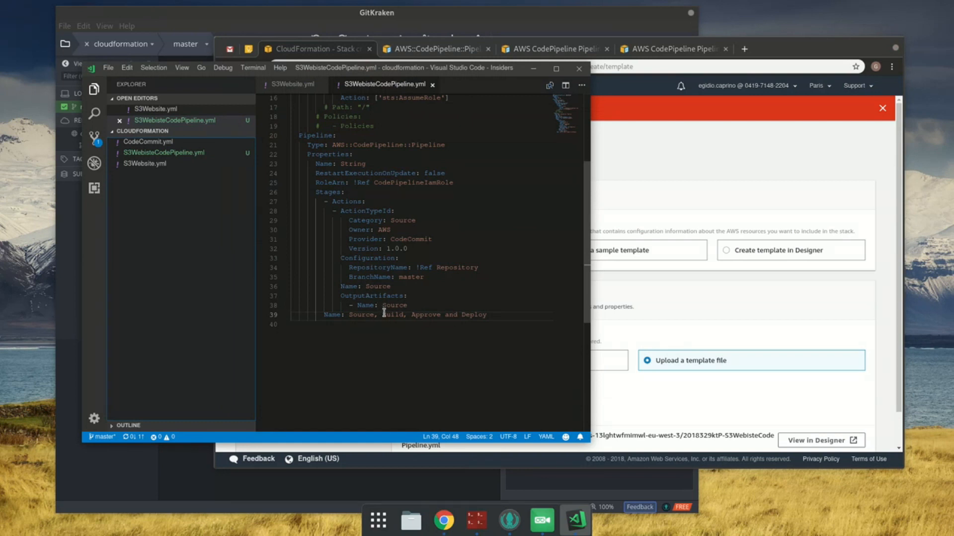
Step: Wrap the stage name "Source, Build, Approve and Deploy" on line 39 in single quotes and save the template
{"action": "left_click", "coordinate": [356, 310]}
{"action": "key", "text": "Down"}
{"action": "key", "text": "Left"}
{"action": "key", "text": "Left"}
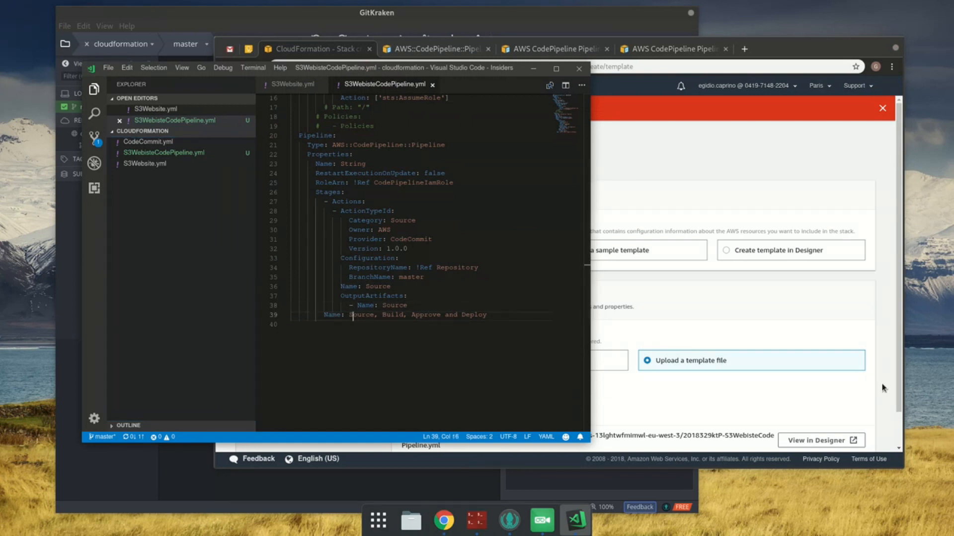
{"action": "key", "text": "shift+End"}
{"action": "type", "text": "'"}
{"action": "key", "text": "ctrl+s"}
Step: Switch to the CloudFormation console, upload the quoted version of S3WebisteCodePipeline.yml, and try to proceed to the stack details
{"action": "left_click", "coordinate": [798, 304]}
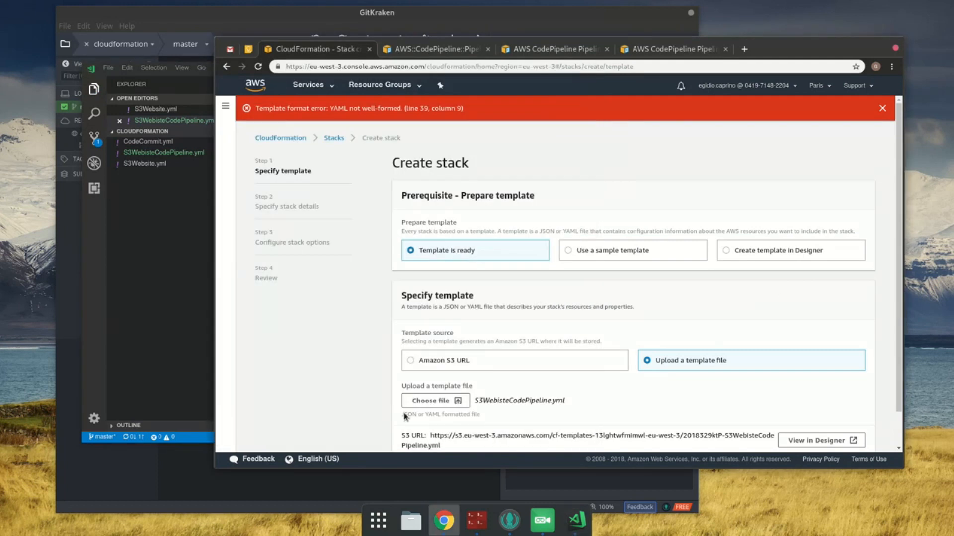
{"action": "left_click", "coordinate": [433, 400]}
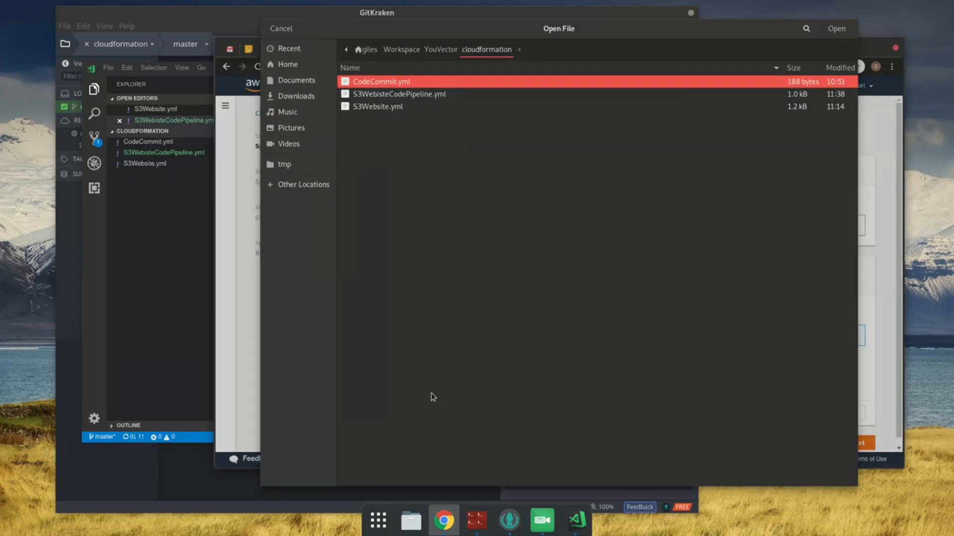
{"action": "left_click", "coordinate": [407, 95]}
{"action": "double_click", "coordinate": [407, 96]}
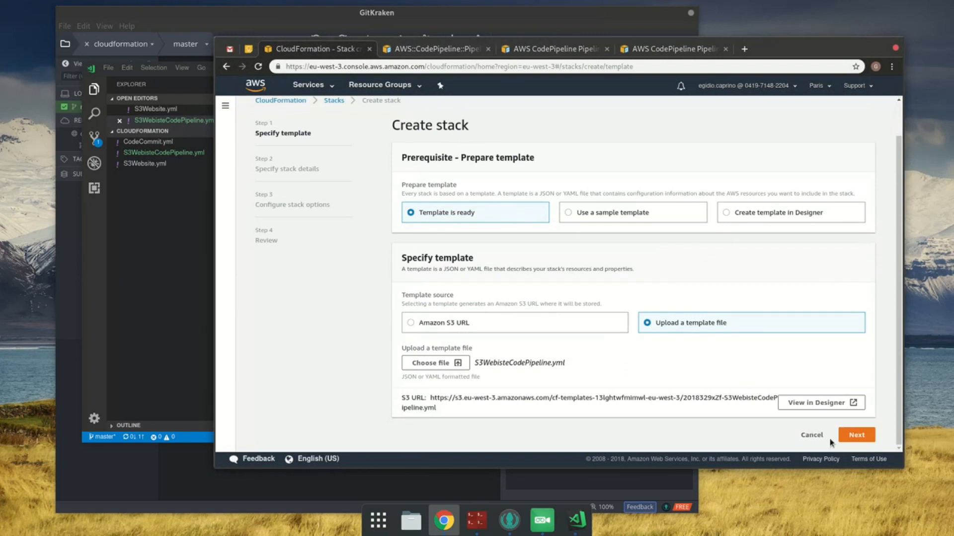
{"action": "left_click", "coordinate": [847, 440]}
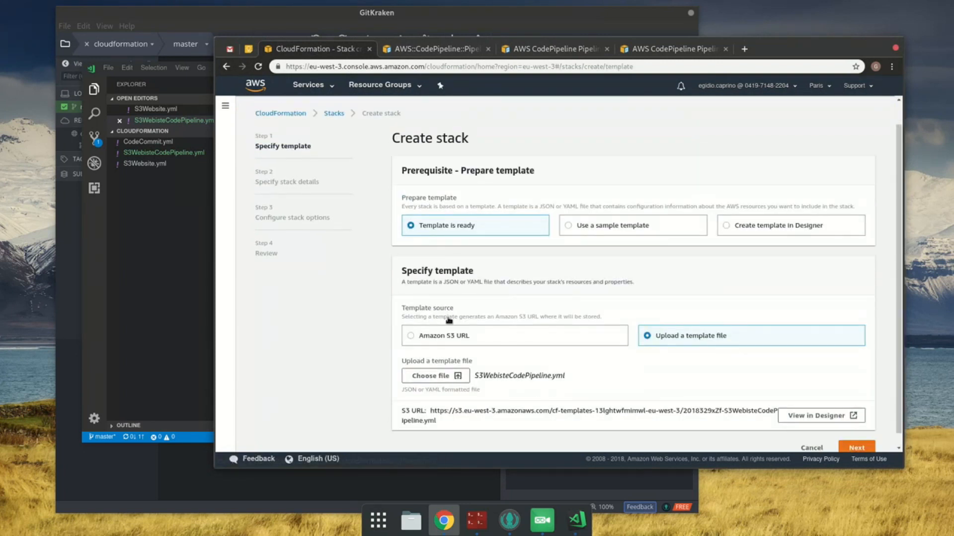
Step: Undo the stage name edits in Visual Studio Code back to SourceBuildApproveDeploy and save the template
{"action": "left_click", "coordinate": [133, 276]}
{"action": "left_click", "coordinate": [404, 360]}
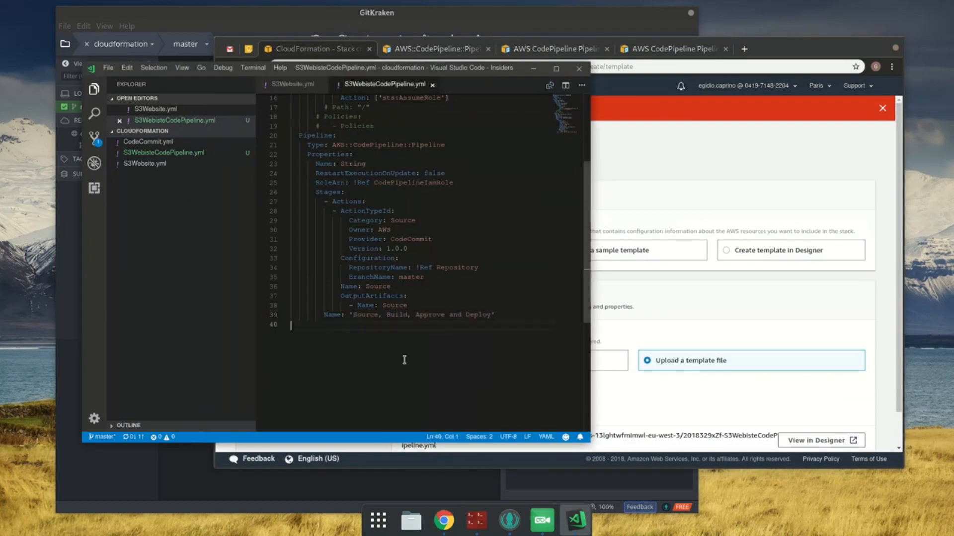
{"action": "key", "text": "ctrl+z"}
{"action": "key", "text": "ctrl+z"}
{"action": "key", "text": "ctrl+z"}
{"action": "key", "text": "ctrl+z"}
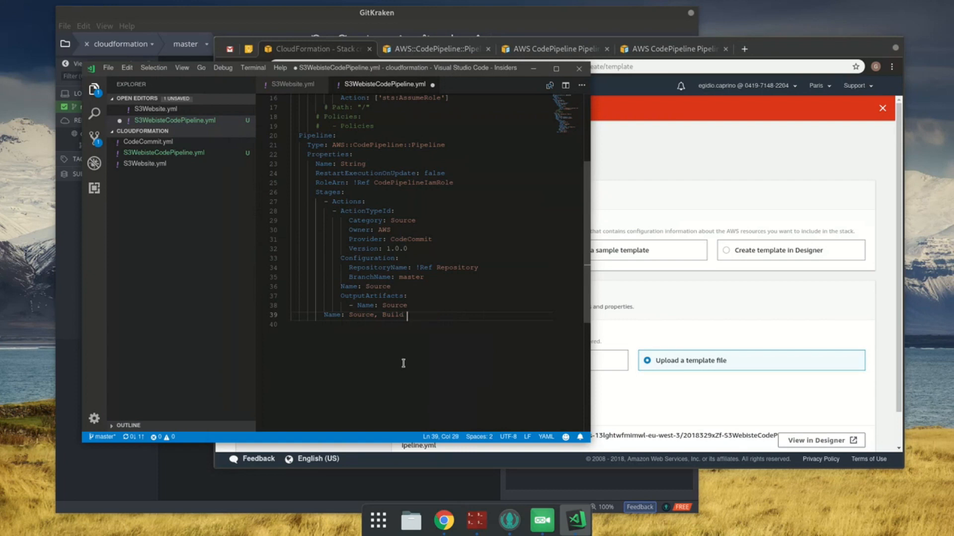
{"action": "key", "text": "ctrl+z"}
{"action": "key", "text": "ctrl+z"}
{"action": "key", "text": "ctrl+z"}
{"action": "left_click", "coordinate": [402, 367]}
{"action": "key", "text": "ctrl+s"}
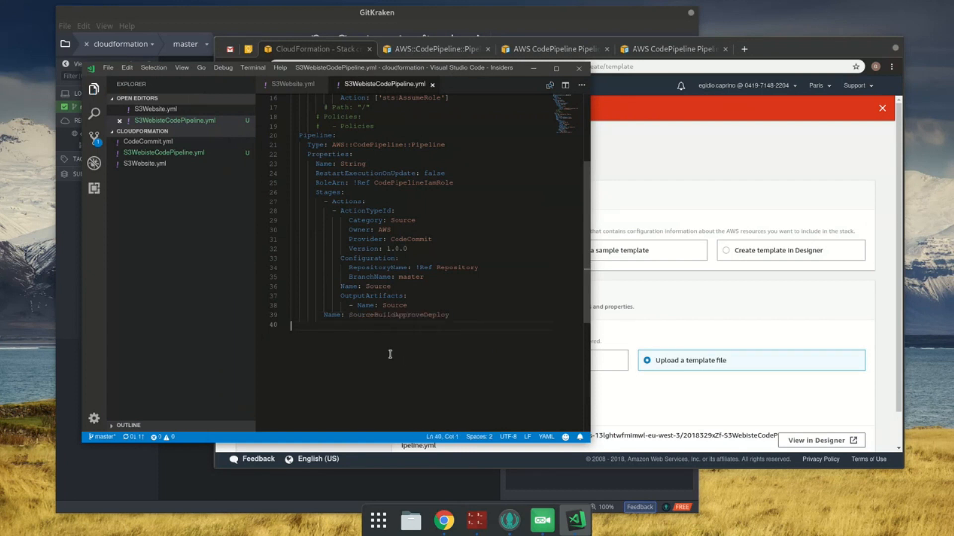
Step: Upload S3WebisteCodePipeline.yml with the restored stage name in the CloudFormation console and try to continue the stack creation
{"action": "left_click", "coordinate": [686, 185]}
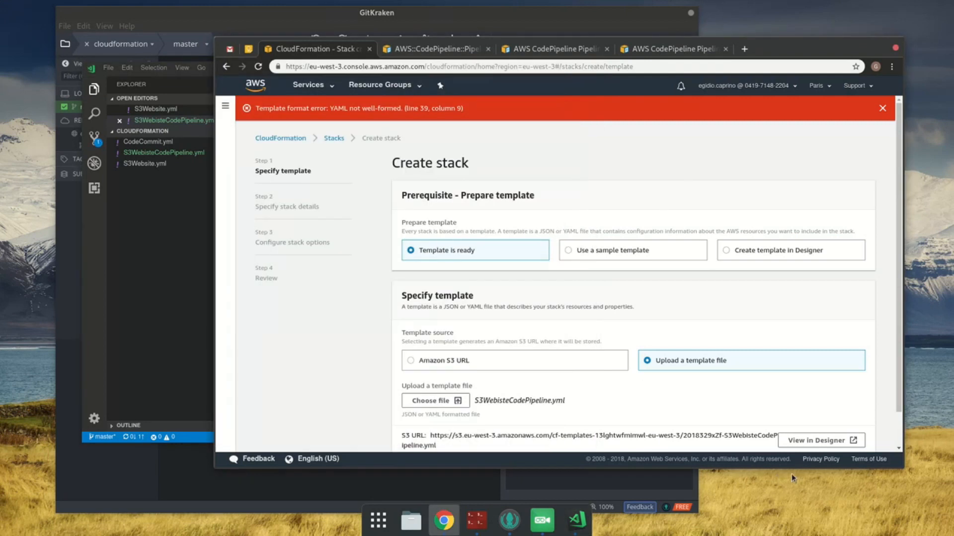
{"action": "scroll", "coordinate": [575, 389], "scroll_direction": "down", "scroll_amount": 1}
{"action": "left_click", "coordinate": [857, 434]}
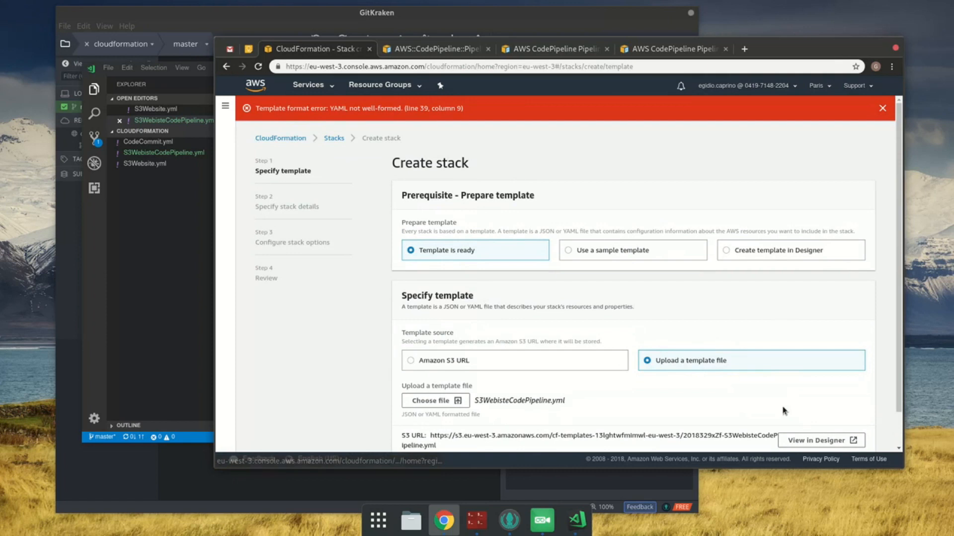
{"action": "scroll", "coordinate": [493, 409], "scroll_direction": "down", "scroll_amount": 1}
{"action": "left_click", "coordinate": [457, 365]}
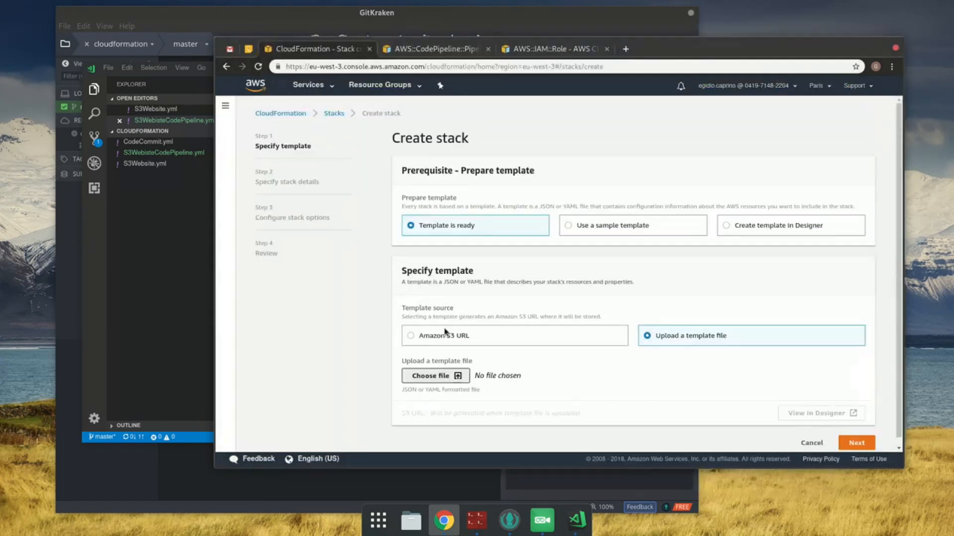
{"action": "double_click", "coordinate": [421, 101]}
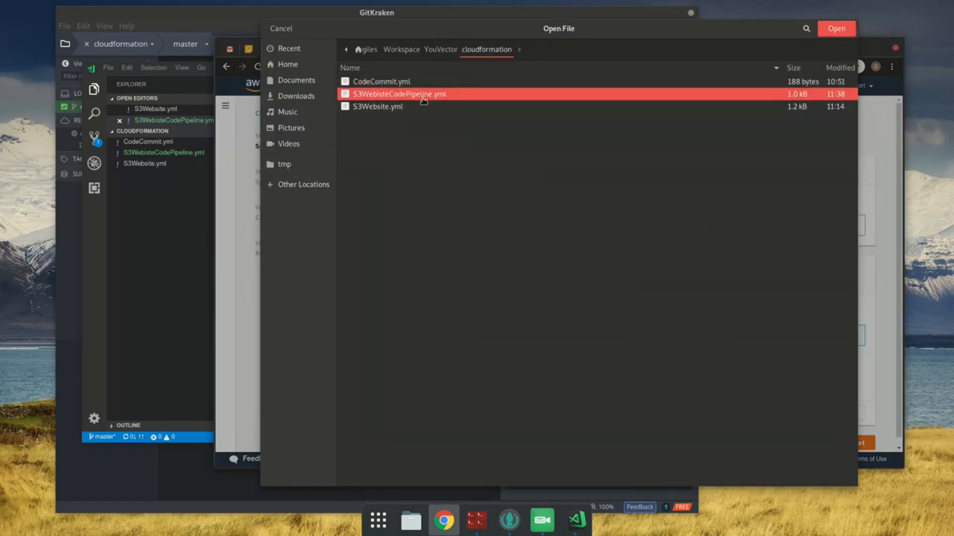
{"action": "left_click", "coordinate": [870, 435]}
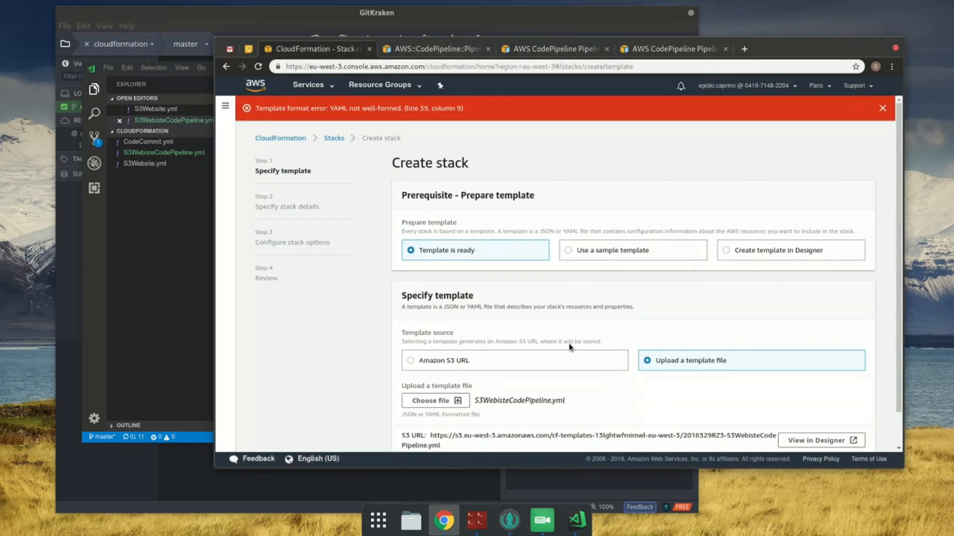
Step: Return to Visual Studio Code and examine the stage's Name entry on line 39 of the template
{"action": "key", "text": "alt+Tab"}
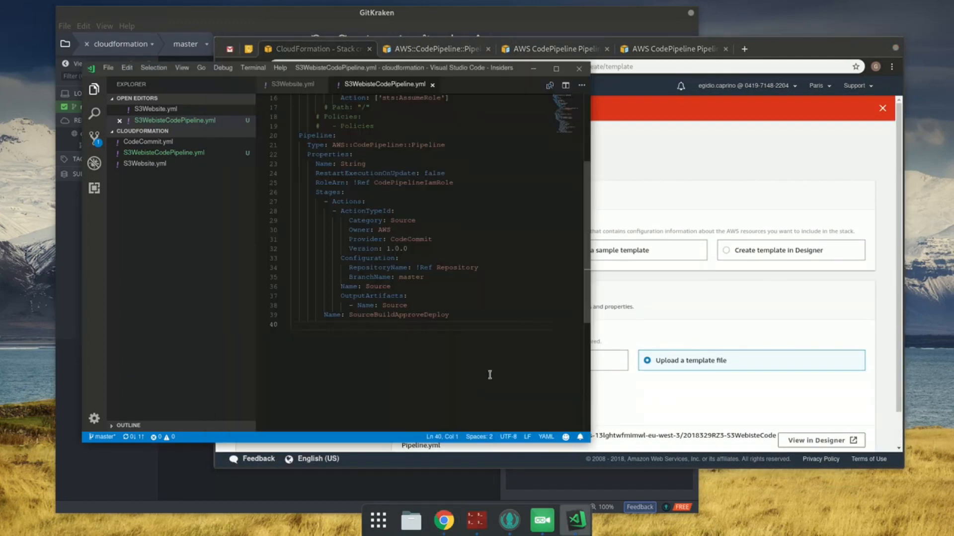
{"action": "double_click", "coordinate": [411, 314]}
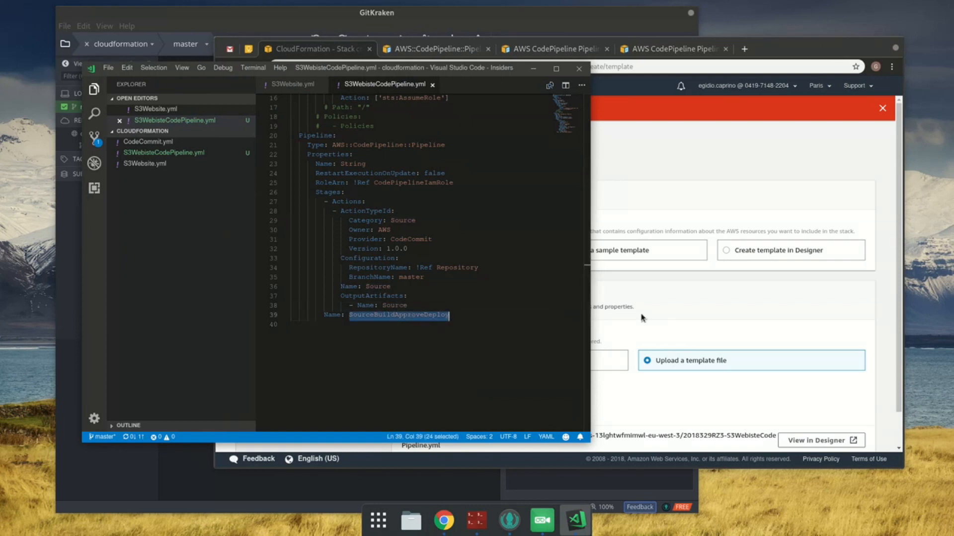
{"action": "key", "text": "Left"}
{"action": "key", "text": "Left"}
{"action": "key", "text": "Left"}
{"action": "key", "text": "Left"}
{"action": "key", "text": "Left"}
{"action": "key", "text": "Left"}
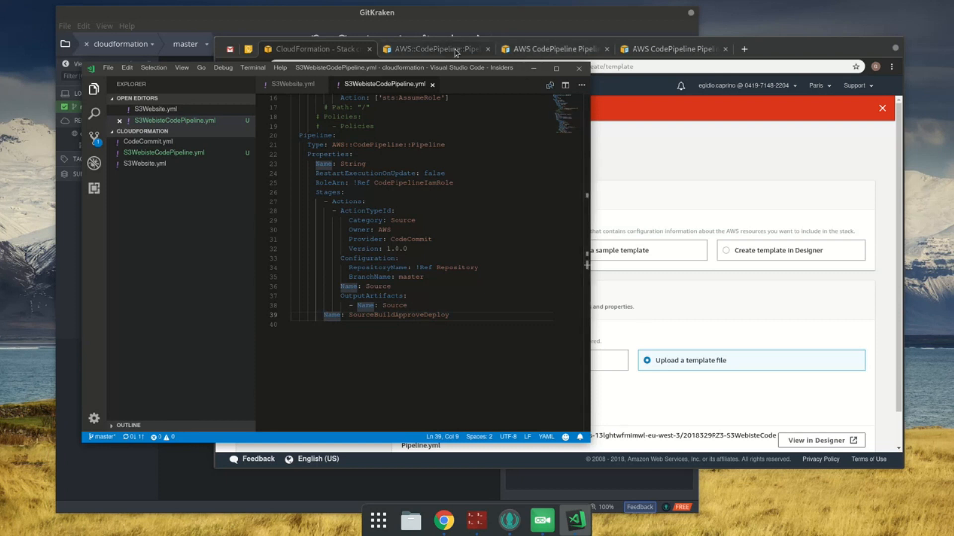
Step: Check the AWS documentation pages for the CodePipeline pipeline resource and the syntax of Pipeline Stages Actions
{"action": "left_click", "coordinate": [521, 50]}
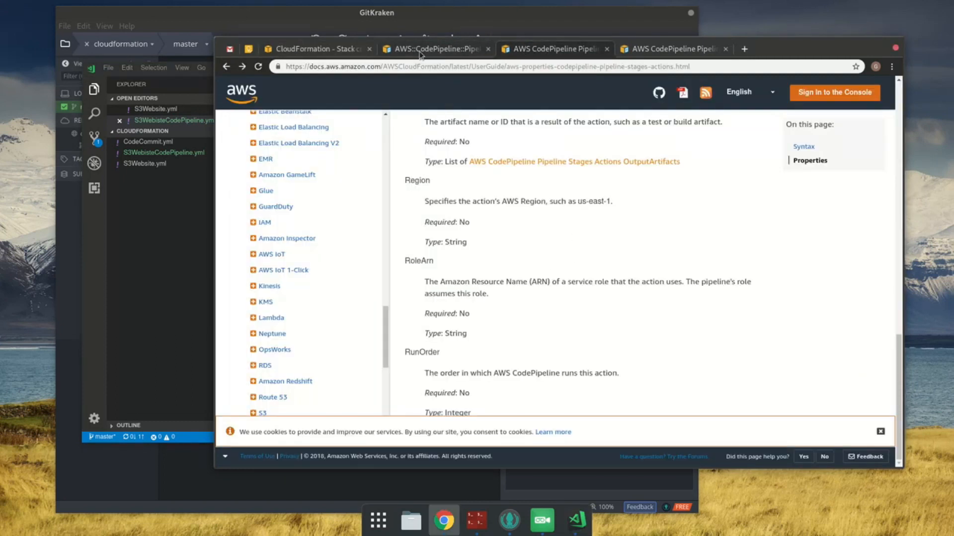
{"action": "left_click", "coordinate": [463, 49]}
{"action": "scroll", "coordinate": [518, 196], "scroll_direction": "down", "scroll_amount": 3}
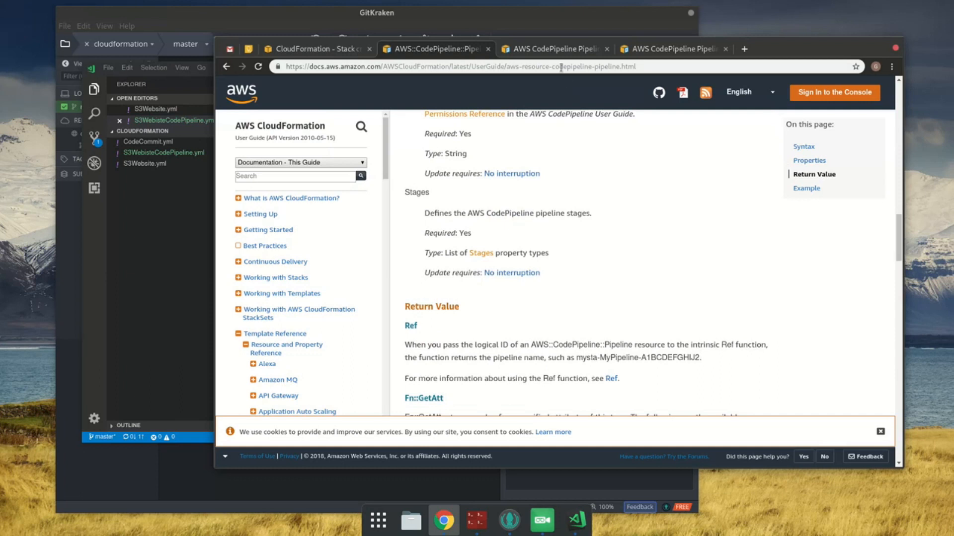
{"action": "left_click", "coordinate": [555, 49]}
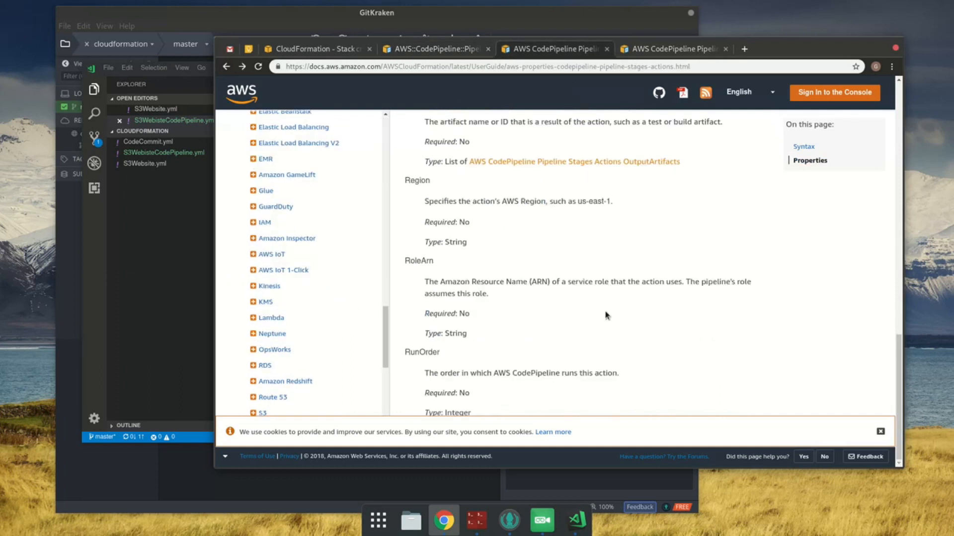
{"action": "scroll", "coordinate": [606, 315], "scroll_direction": "up", "scroll_amount": 10}
{"action": "scroll", "coordinate": [597, 318], "scroll_direction": "up", "scroll_amount": 5}
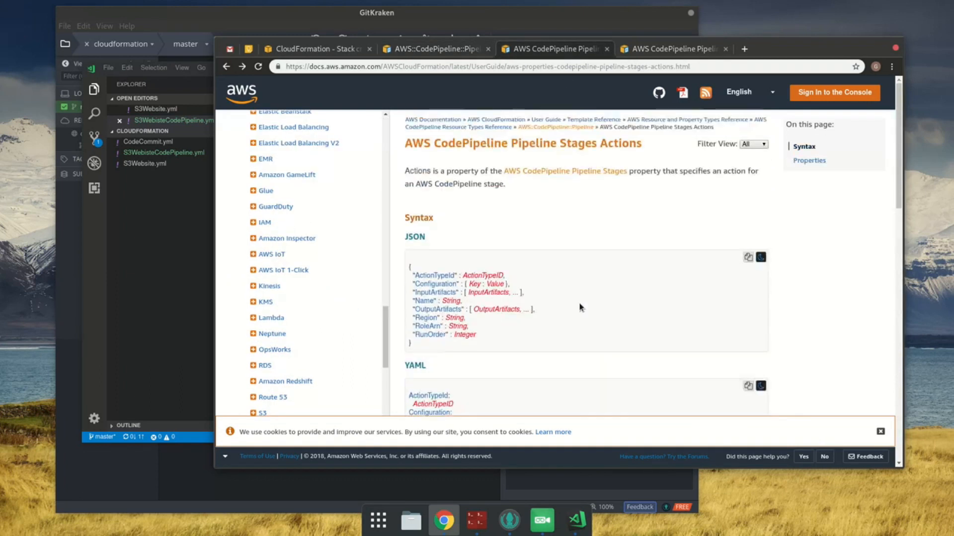
Step: Close the documentation pages after the AWS::CodePipeline::Pipeline reference, and open the Stages property reference to review its syntax and properties
{"action": "left_click", "coordinate": [455, 55]}
{"action": "right_click", "coordinate": [455, 55]}
{"action": "left_click", "coordinate": [541, 166]}
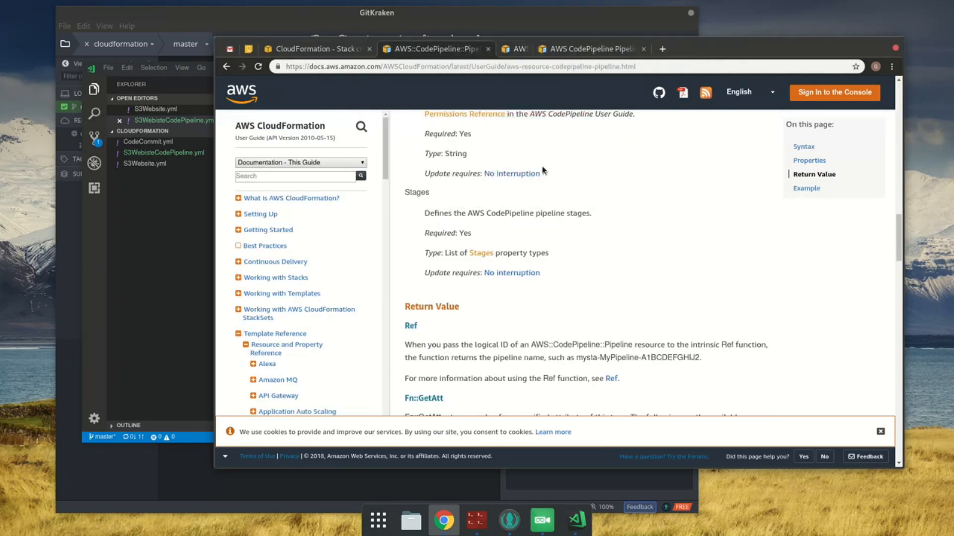
{"action": "middle_click", "coordinate": [484, 253]}
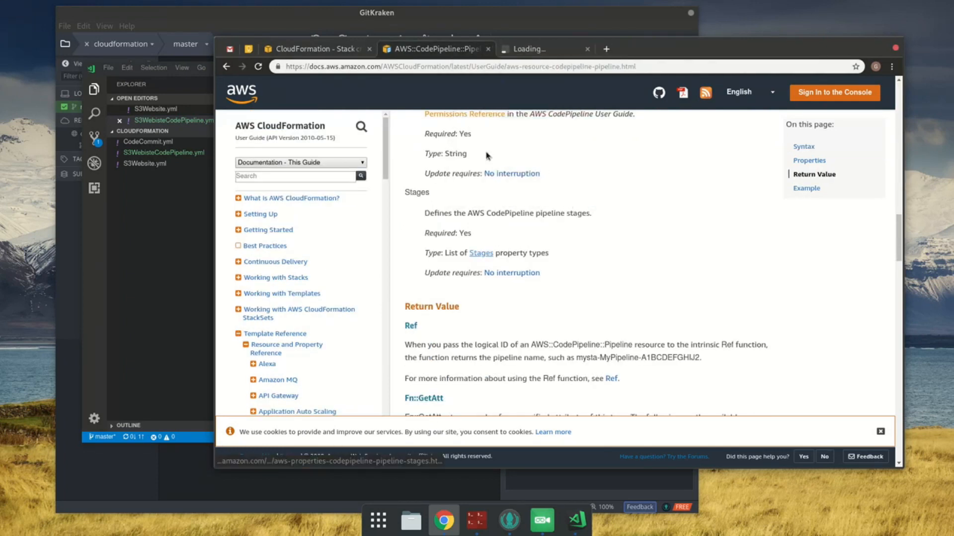
{"action": "left_click", "coordinate": [532, 50]}
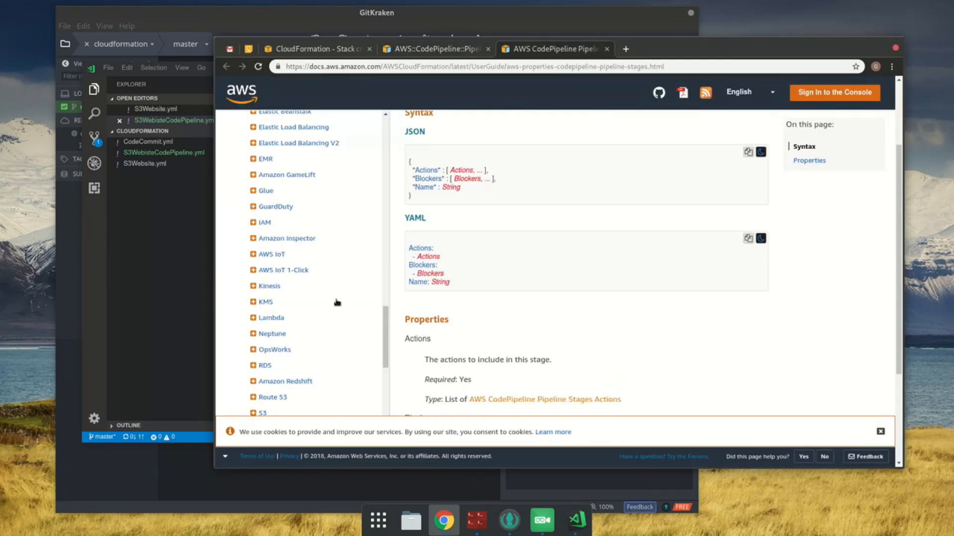
{"action": "scroll", "coordinate": [606, 327], "scroll_direction": "down", "scroll_amount": 3}
{"action": "scroll", "coordinate": [606, 328], "scroll_direction": "down", "scroll_amount": 1}
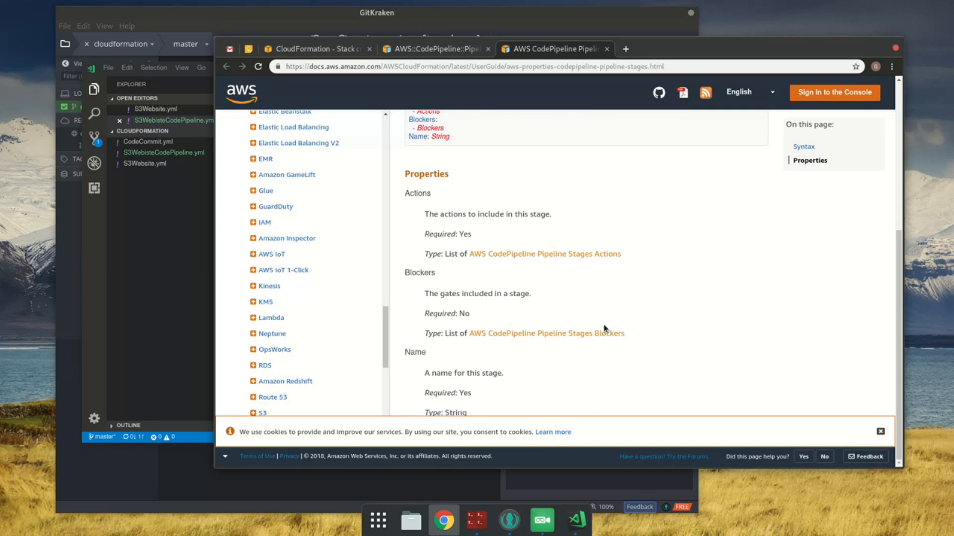
Step: Examine the indentation of the Actions and ActionTypeId keys under Stages in the Visual Studio Code template
{"action": "left_click", "coordinate": [198, 311]}
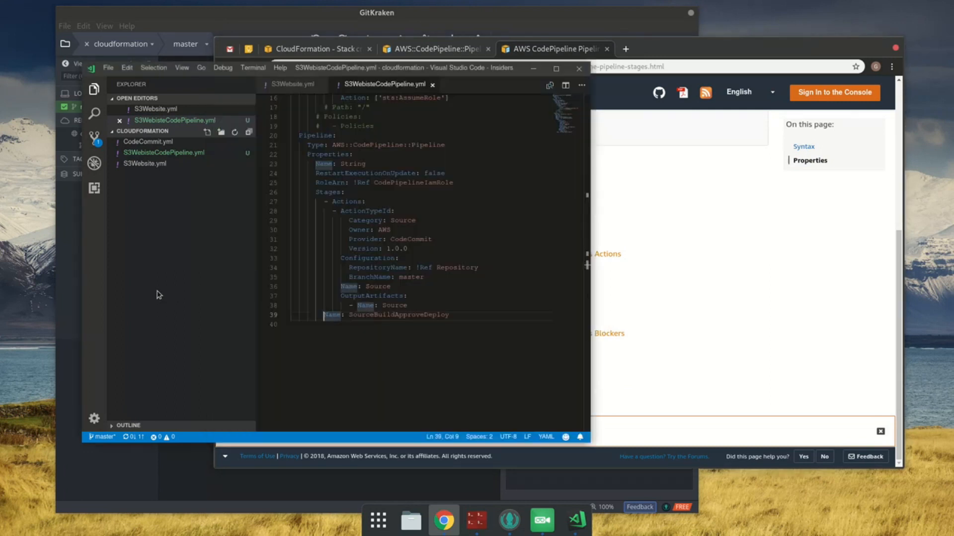
{"action": "left_click", "coordinate": [321, 204]}
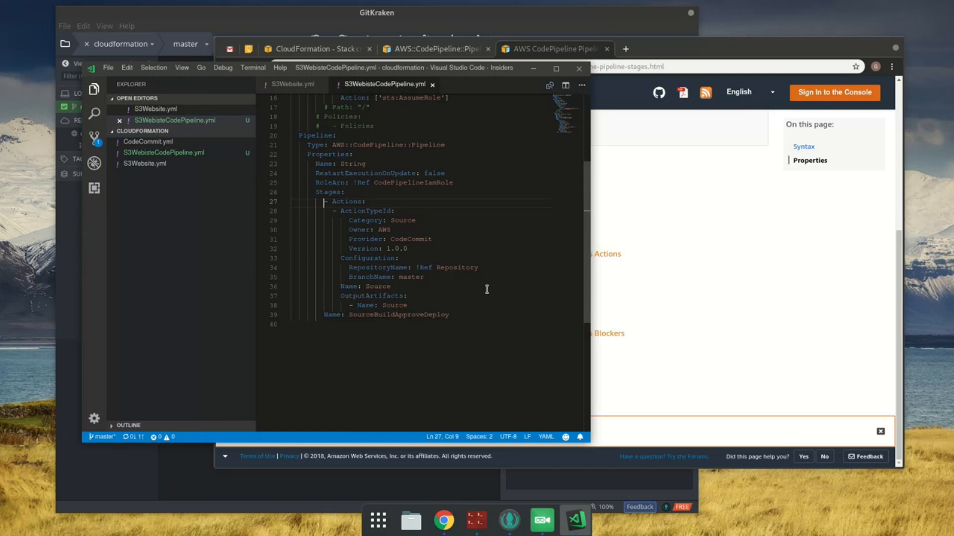
{"action": "key", "text": "Right"}
{"action": "key", "text": "Right"}
{"action": "key", "text": "Down"}
{"action": "key", "text": "Right"}
{"action": "key", "text": "Up"}
{"action": "key", "text": "Left"}
{"action": "key", "text": "Right"}
{"action": "key", "text": "Down"}
{"action": "key", "text": "Down"}
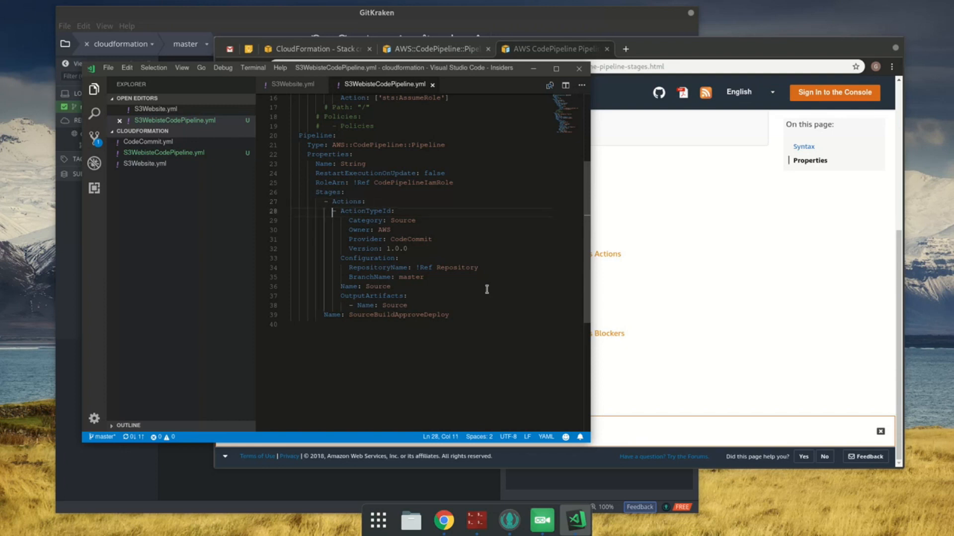
Step: Indent the stage's Name line to align with its Actions key and save, folding and unfolding ActionTypeId to check the structure
{"action": "key", "text": "Down"}
{"action": "key", "text": "Down"}
{"action": "key", "text": "Down"}
{"action": "key", "text": "Down"}
{"action": "key", "text": "Down"}
{"action": "key", "text": "Down"}
{"action": "key", "text": "Down"}
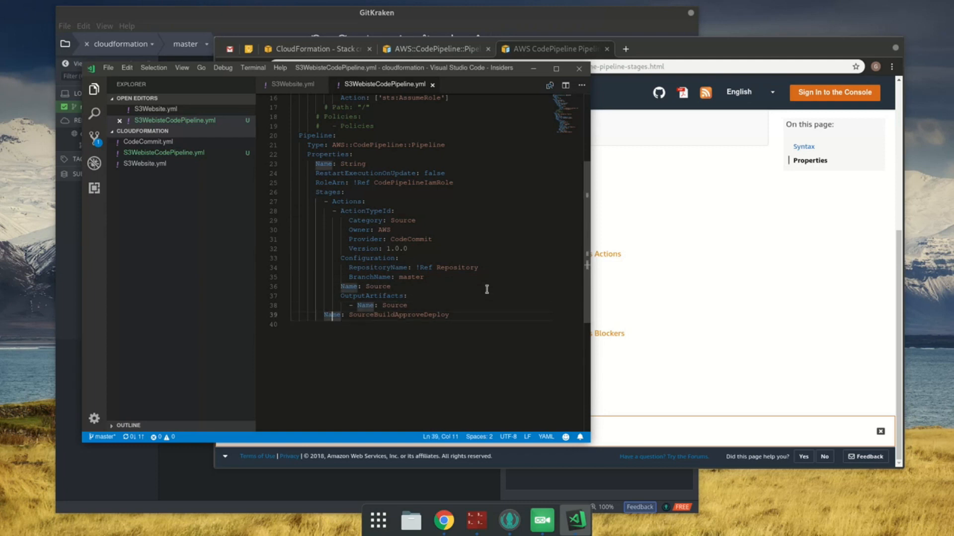
{"action": "key", "text": "Home"}
{"action": "key", "text": "Tab"}
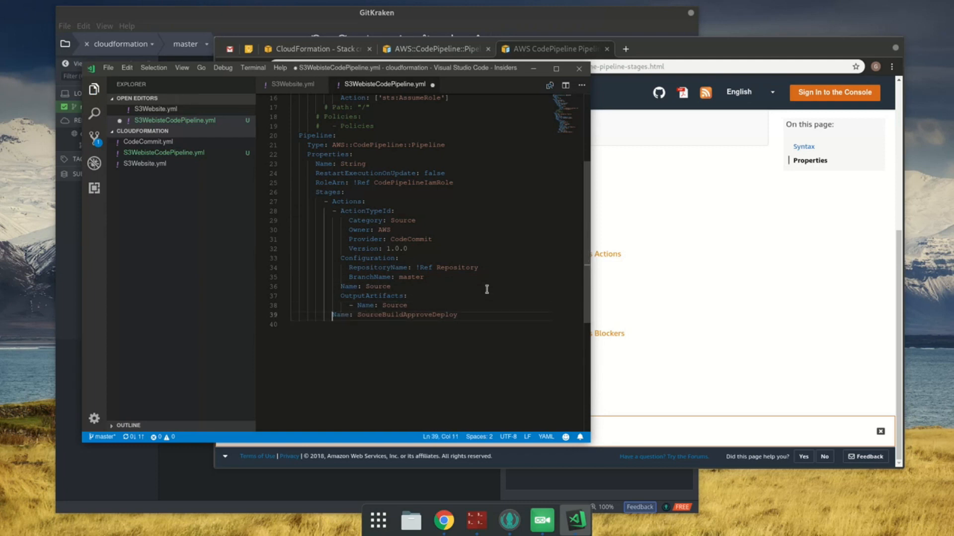
{"action": "key", "text": "ctrl+s"}
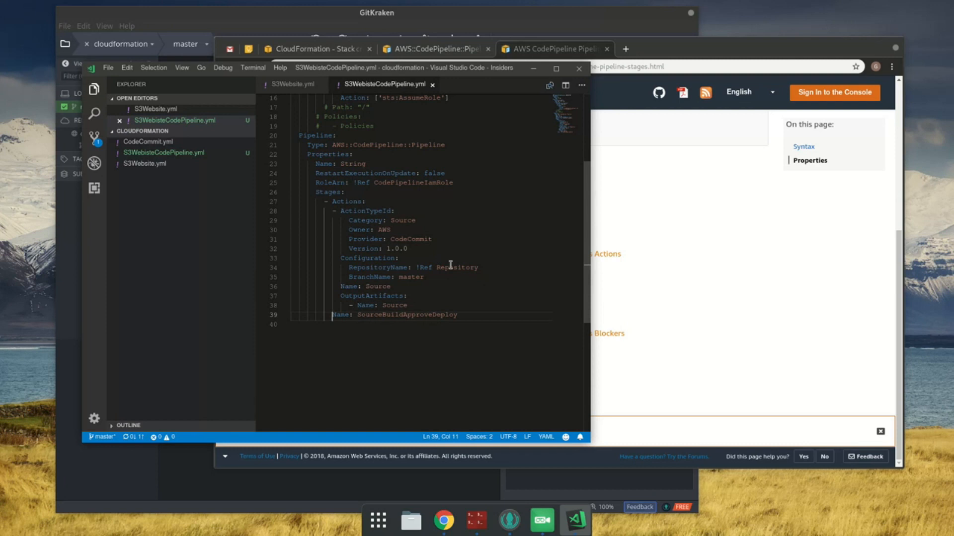
{"action": "left_click", "coordinate": [284, 211]}
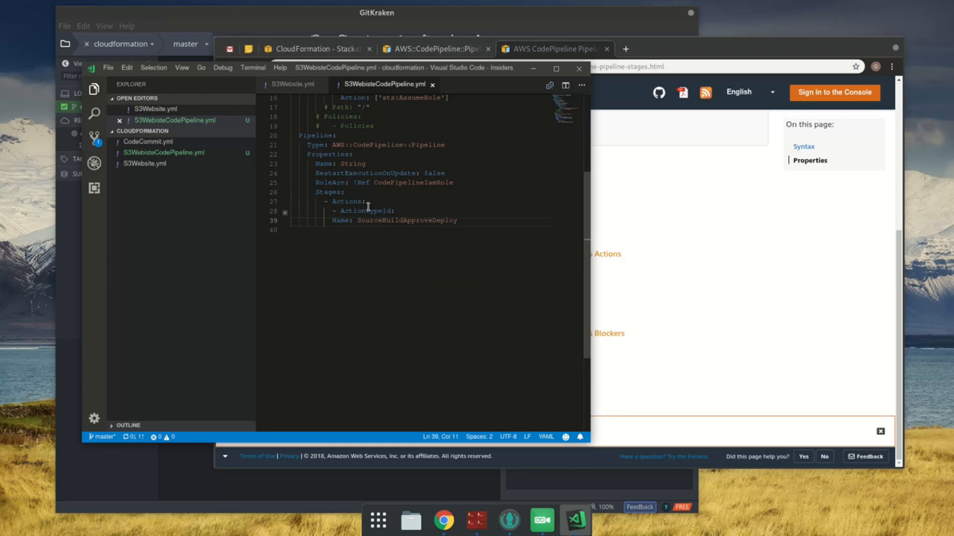
{"action": "left_click", "coordinate": [284, 213]}
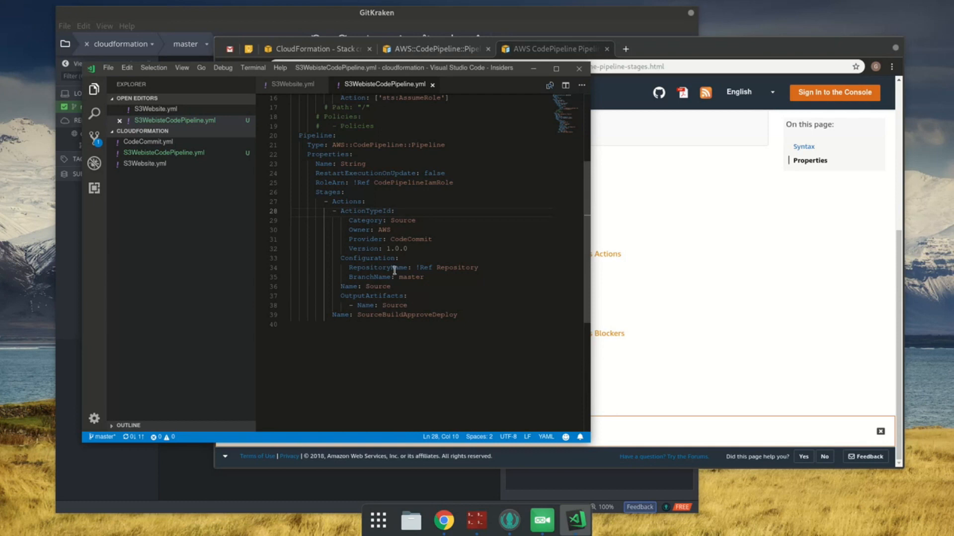
Step: Try indenting the ActionTypeId block one level further under Actions, then undo the indentation and save the template
{"action": "left_click", "coordinate": [434, 304], "text": "shift"}
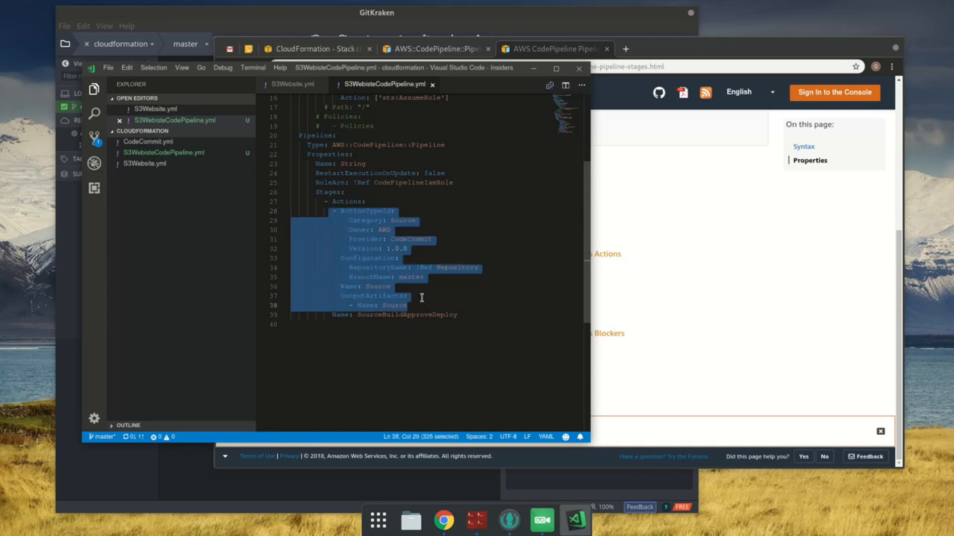
{"action": "key", "text": "Tab"}
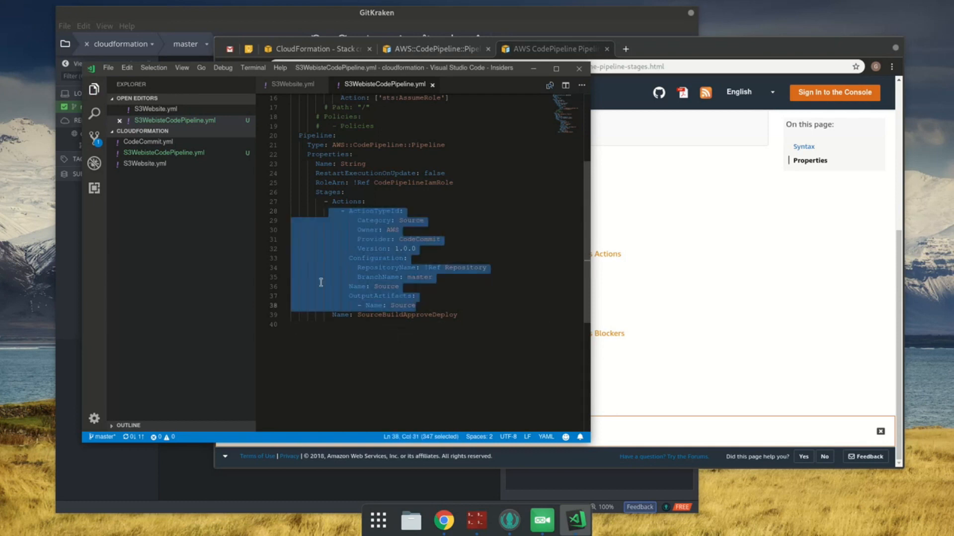
{"action": "key", "text": "ctrl+End"}
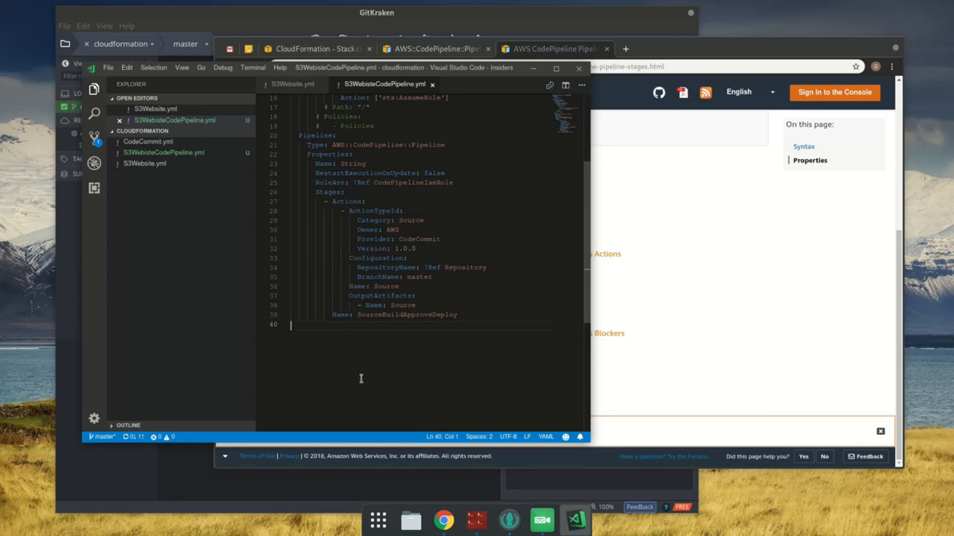
{"action": "key", "text": "ctrl+z"}
{"action": "key", "text": "ctrl+s"}
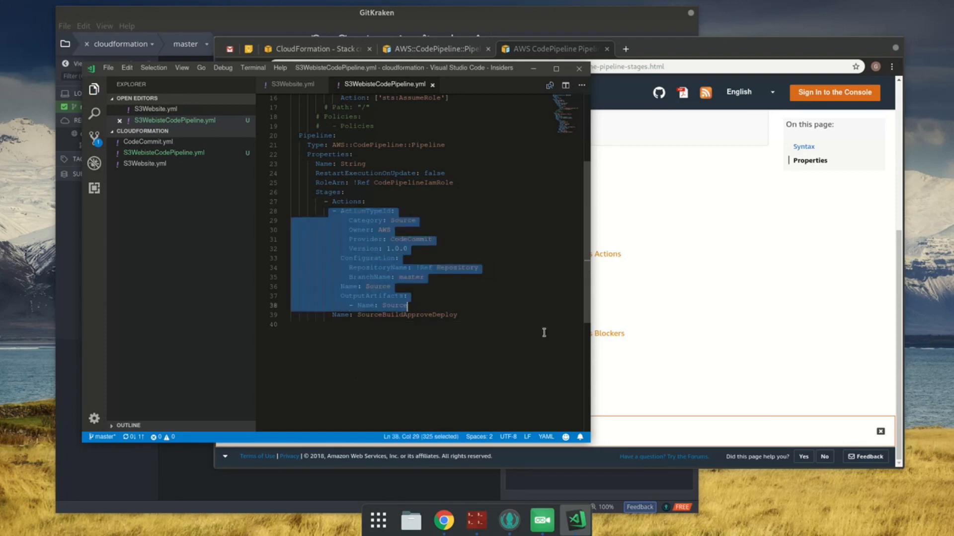
Step: Switch to the CloudFormation Create stack page in Chrome, upload S3WebisteCodePipeline.yml as the template file, and continue to the stack details
{"action": "left_click", "coordinate": [686, 251]}
{"action": "left_click", "coordinate": [336, 48]}
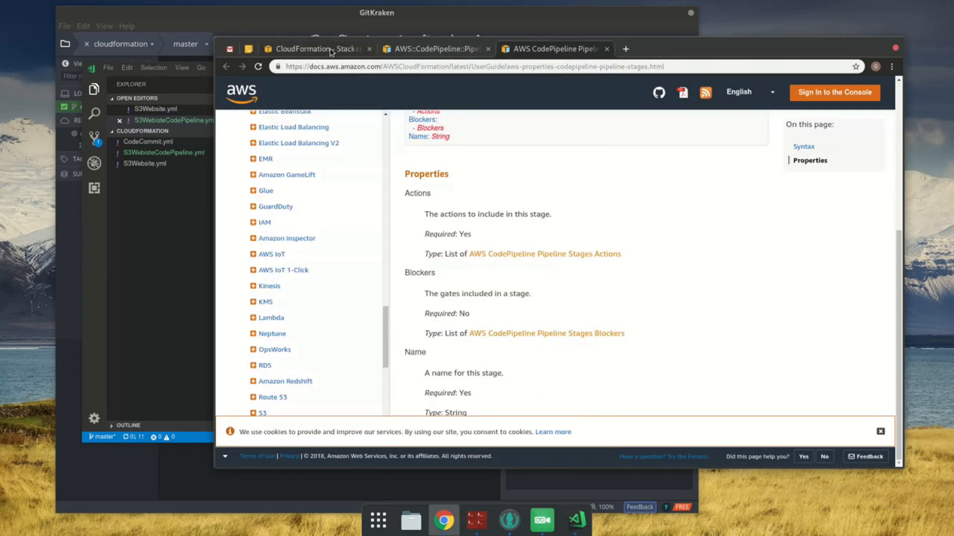
{"action": "left_click", "coordinate": [426, 401]}
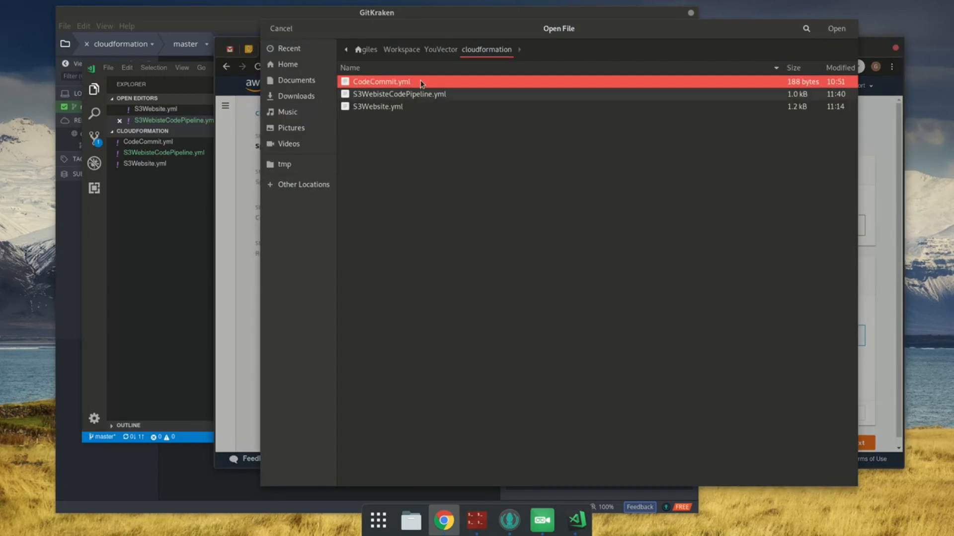
{"action": "double_click", "coordinate": [428, 90]}
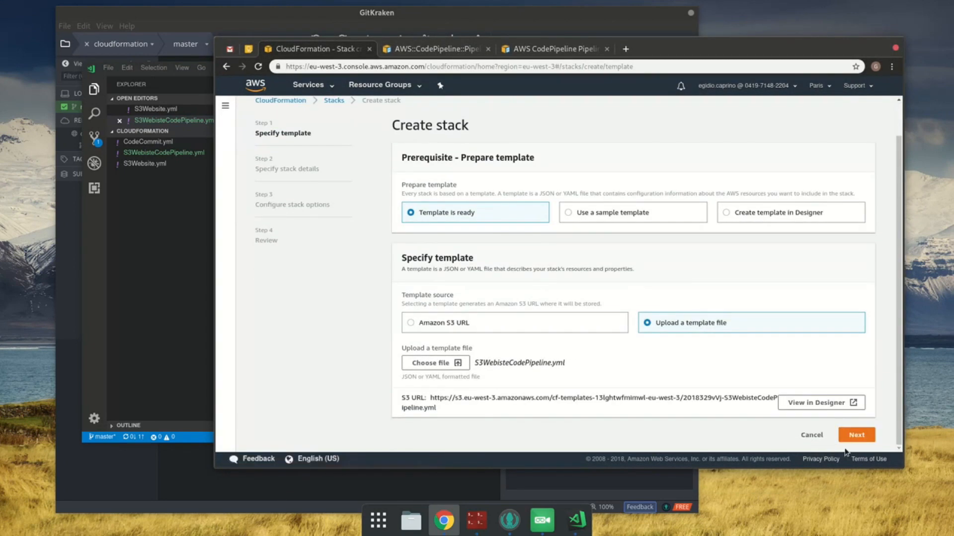
{"action": "left_click", "coordinate": [857, 435]}
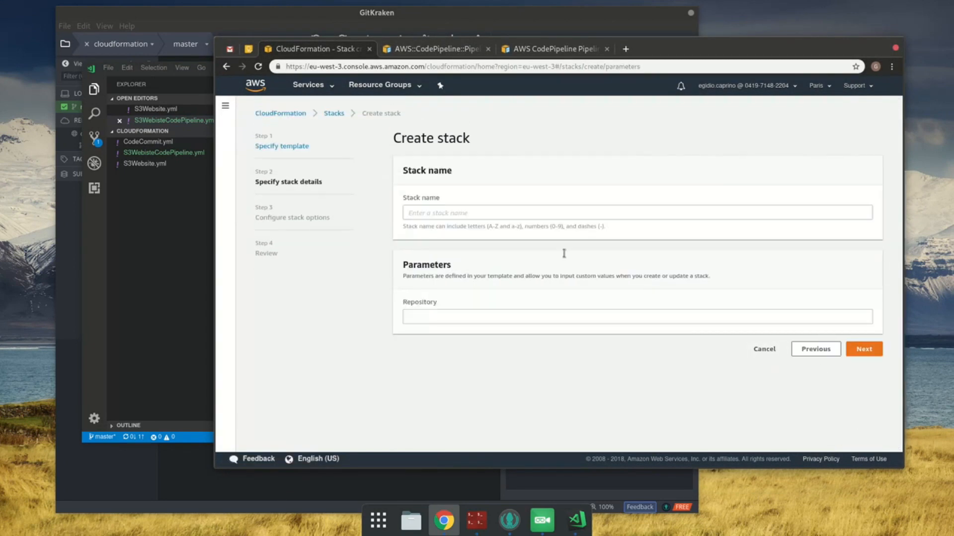
Step: Name the stack YouVectorCodePipeline, set the Repository parameter to youvector.io, and continue to the stack options
{"action": "left_click", "coordinate": [523, 211]}
{"action": "type", "text": "YouVectorCodePipeline"}
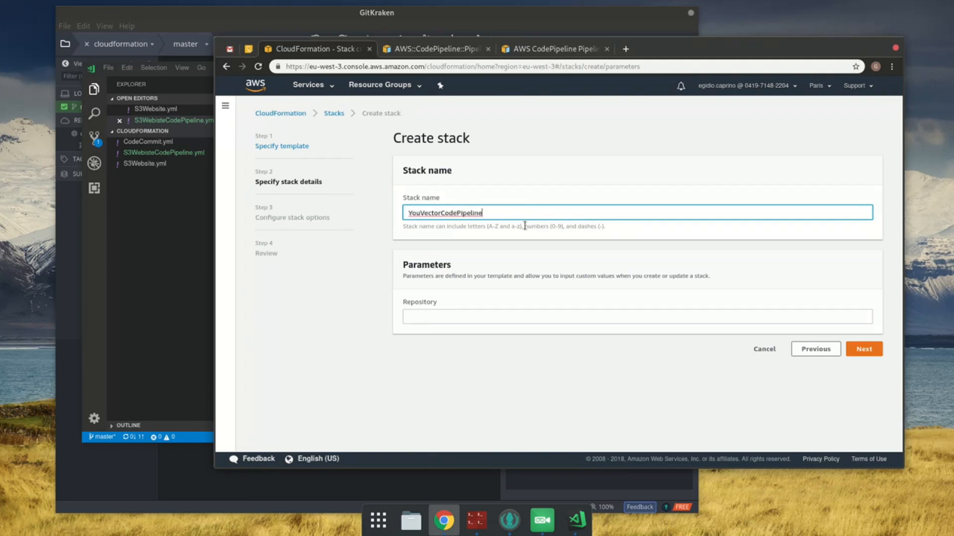
{"action": "left_click", "coordinate": [442, 320]}
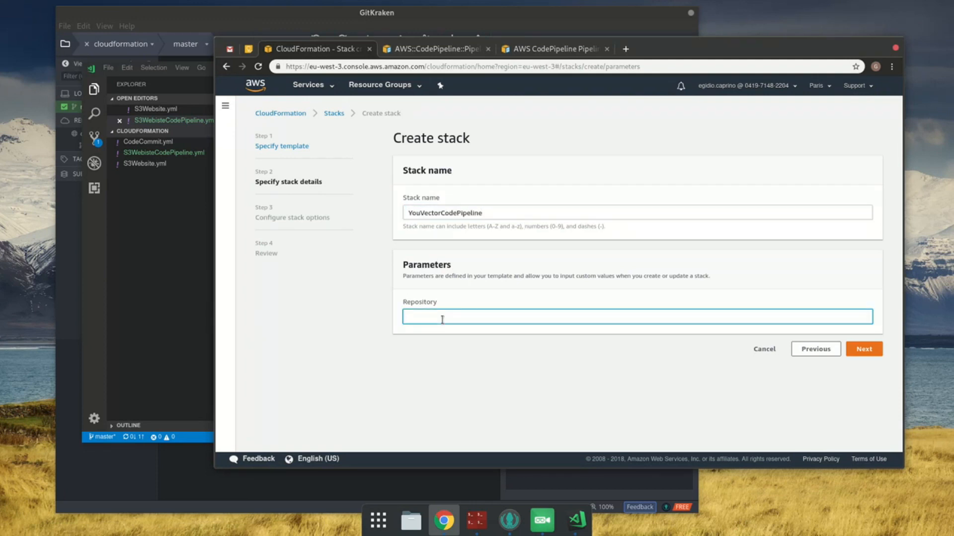
{"action": "type", "text": "youvector.io"}
{"action": "left_click", "coordinate": [865, 349]}
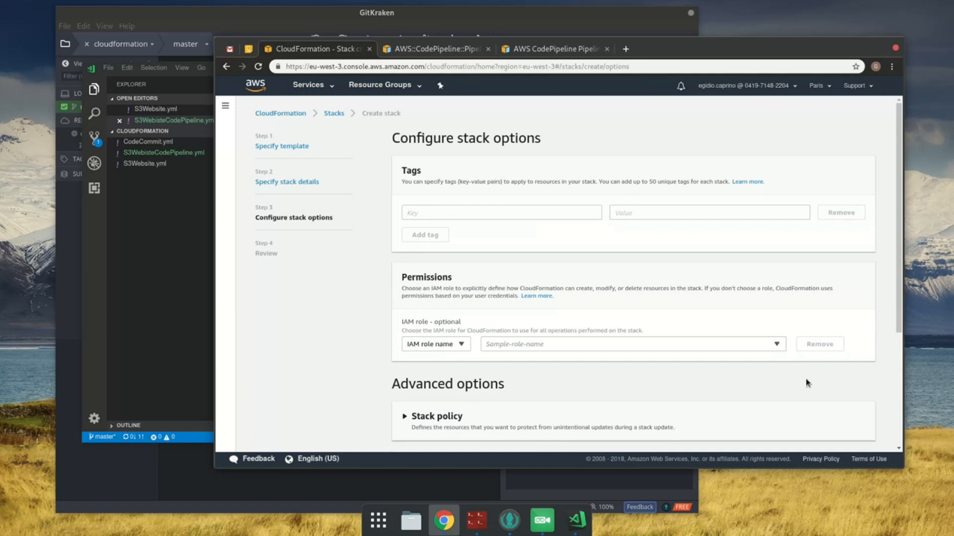
Step: Keep the default stack options, accept the IAM resource acknowledgement on the review page, and create the stack
{"action": "scroll", "coordinate": [773, 359], "scroll_direction": "down", "scroll_amount": 4}
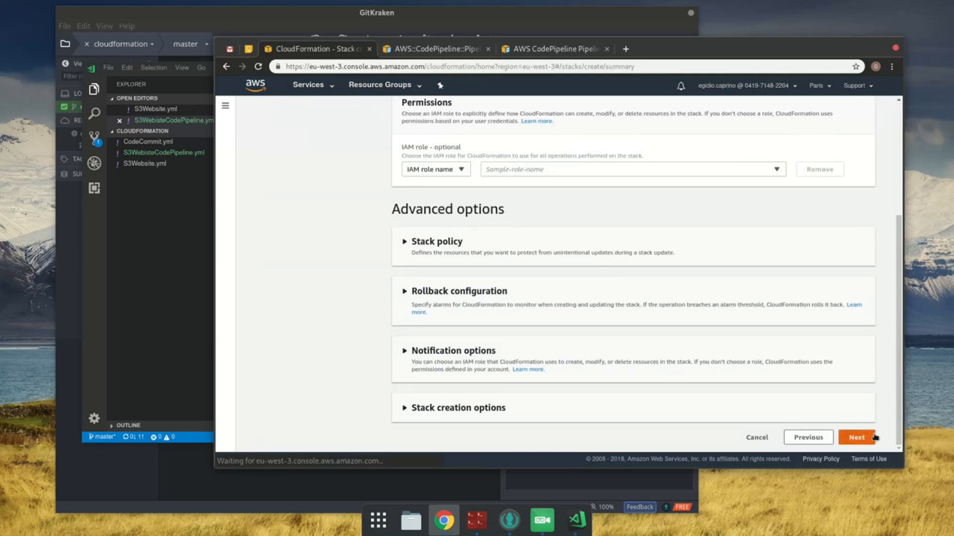
{"action": "left_click", "coordinate": [856, 437]}
{"action": "scroll", "coordinate": [871, 438], "scroll_direction": "down", "scroll_amount": 10}
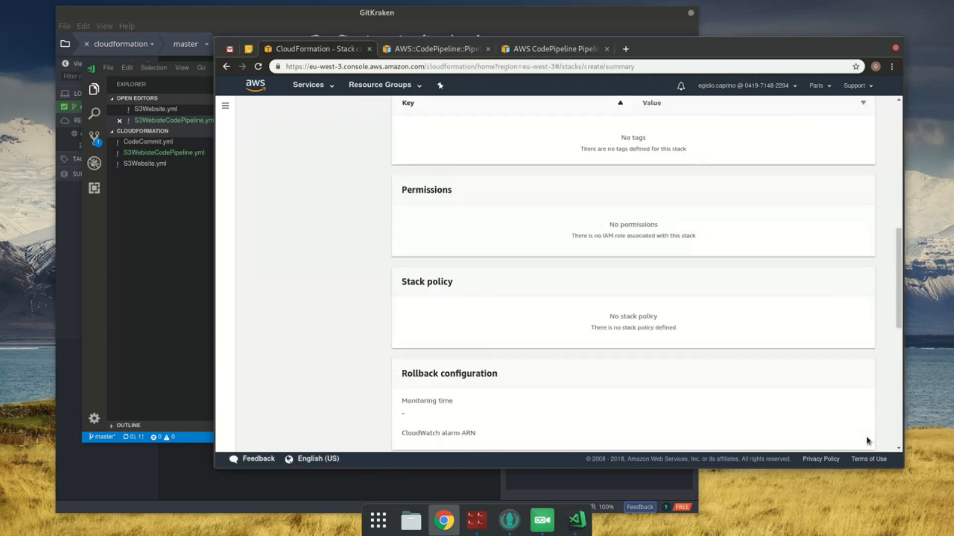
{"action": "scroll", "coordinate": [868, 440], "scroll_direction": "down", "scroll_amount": 6}
{"action": "left_click", "coordinate": [461, 405]}
{"action": "left_click", "coordinate": [835, 437]}
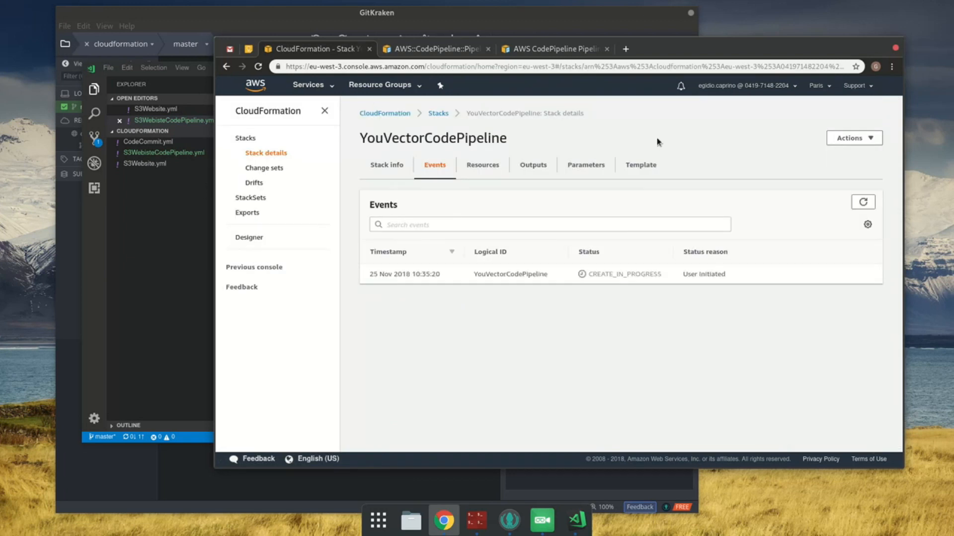
Step: Refresh the YouVectorCodePipeline stack's events to follow the creation progress
{"action": "left_click", "coordinate": [863, 202]}
{"action": "left_click", "coordinate": [863, 203]}
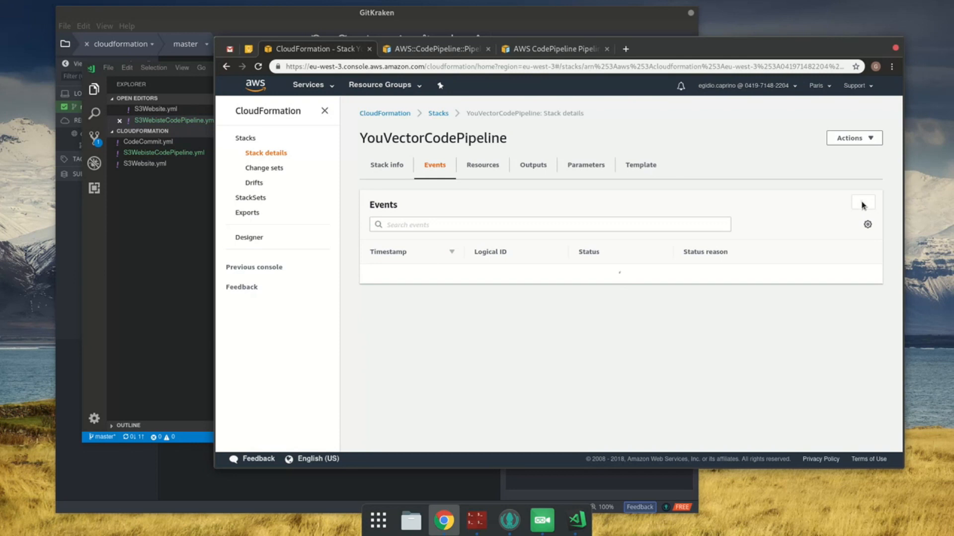
{"action": "left_click", "coordinate": [863, 202]}
Step: Check the RoleArn property in the AWS::CodePipeline::Pipeline documentation against the RoleArn reference in the Visual Studio Code template
{"action": "left_click", "coordinate": [397, 48]}
{"action": "scroll", "coordinate": [594, 237], "scroll_direction": "up", "scroll_amount": 5}
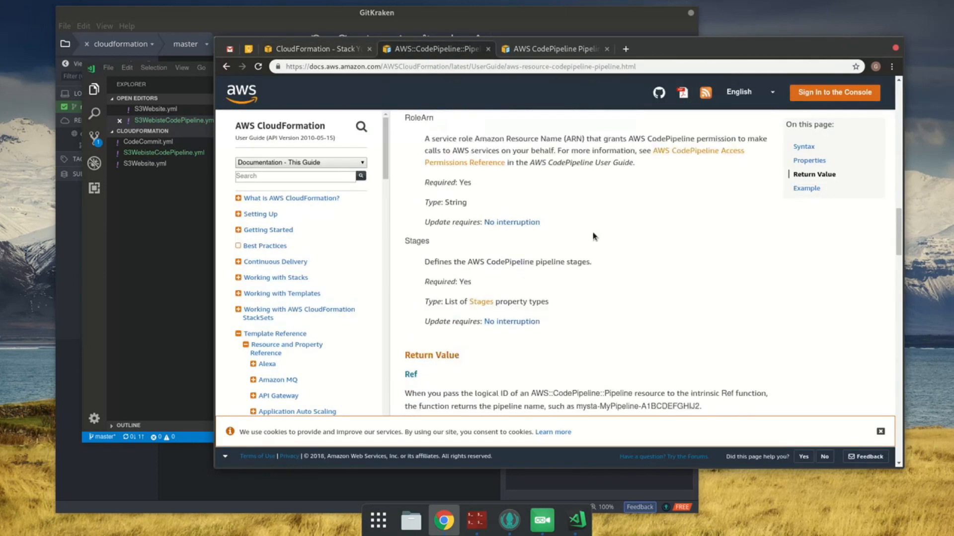
{"action": "left_click_drag", "start_coordinate": [412, 276], "coordinate": [631, 378]}
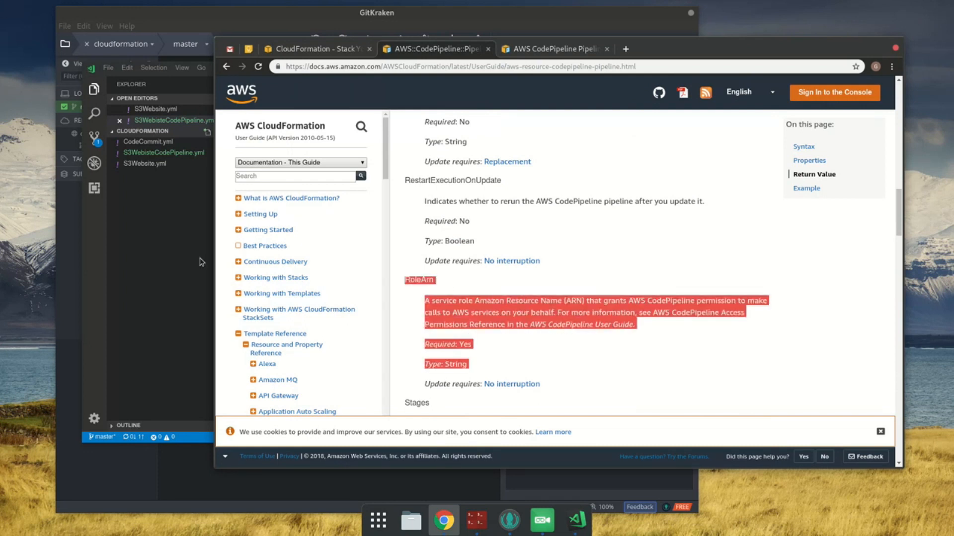
{"action": "left_click", "coordinate": [184, 259]}
{"action": "left_click", "coordinate": [432, 268]}
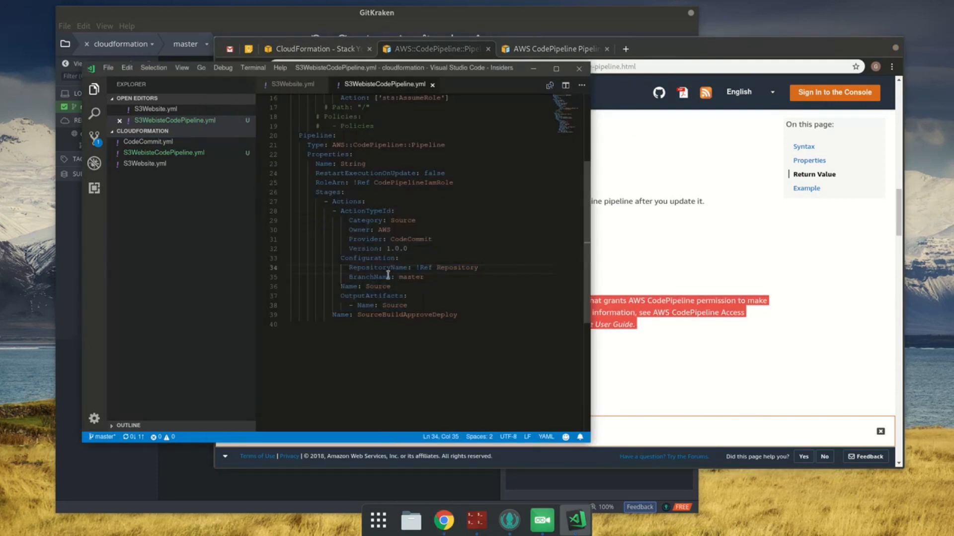
{"action": "left_click_drag", "start_coordinate": [365, 210], "coordinate": [438, 292]}
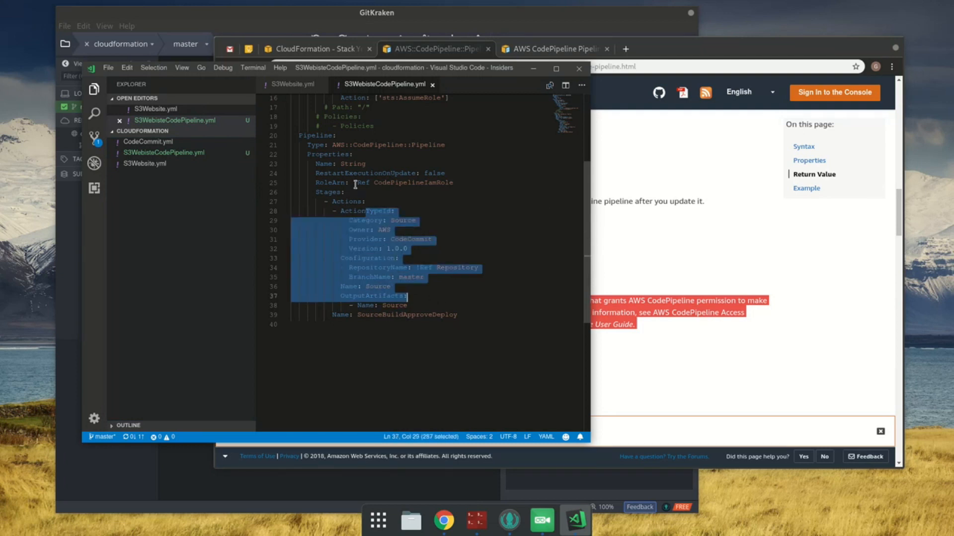
{"action": "left_click_drag", "start_coordinate": [349, 183], "coordinate": [447, 189]}
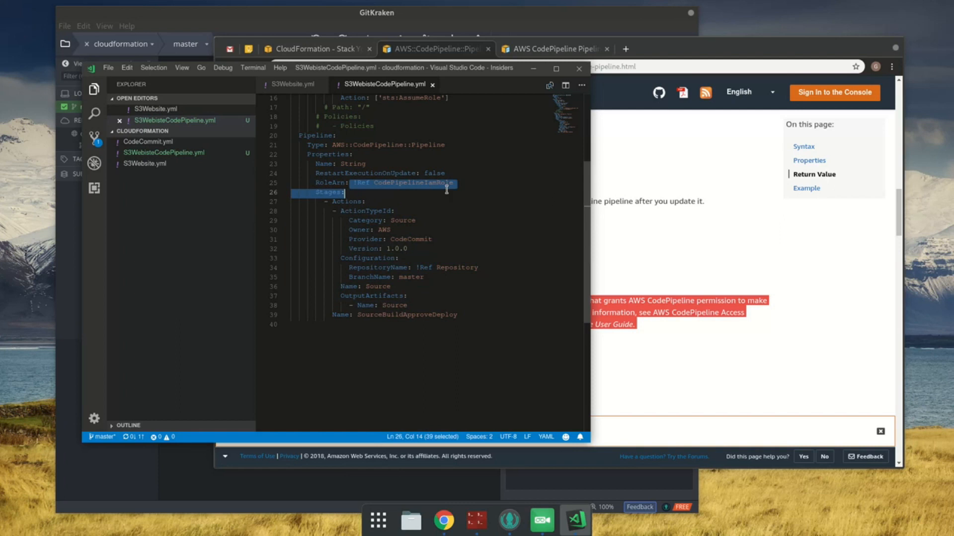
Step: Return to the stack's page in Chrome, refresh its events, and examine the status reasons for the Pipeline resource
{"action": "left_click", "coordinate": [441, 44]}
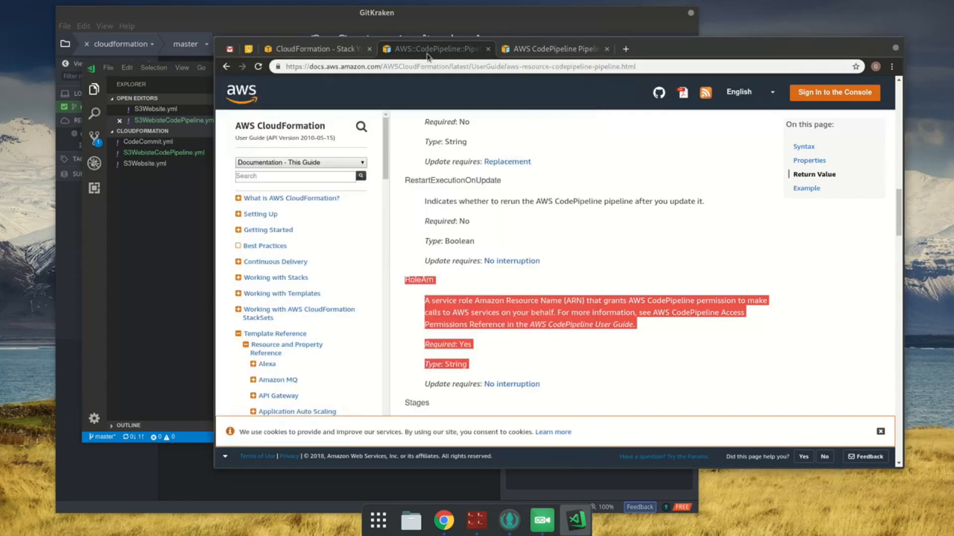
{"action": "left_click", "coordinate": [349, 52]}
{"action": "left_click", "coordinate": [863, 202]}
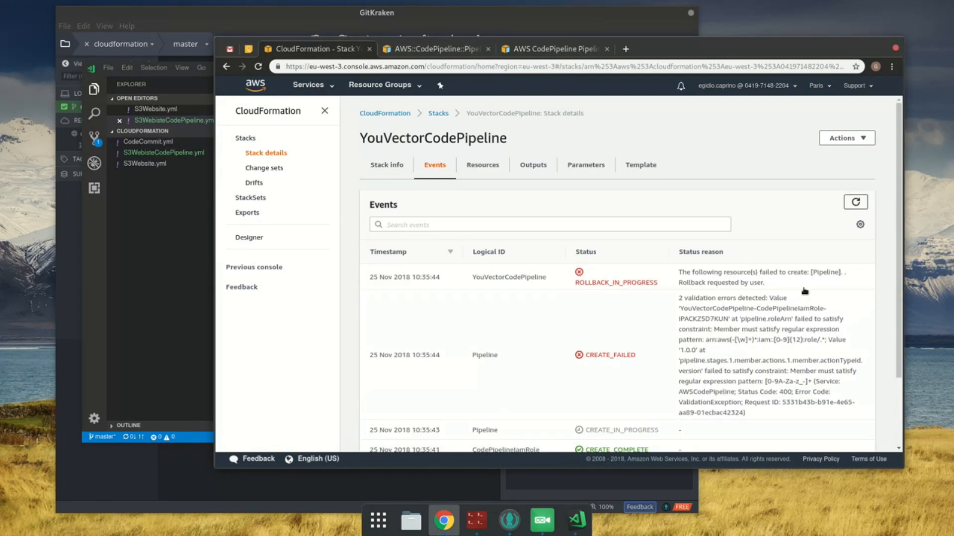
{"action": "scroll", "coordinate": [823, 357], "scroll_direction": "down", "scroll_amount": 2}
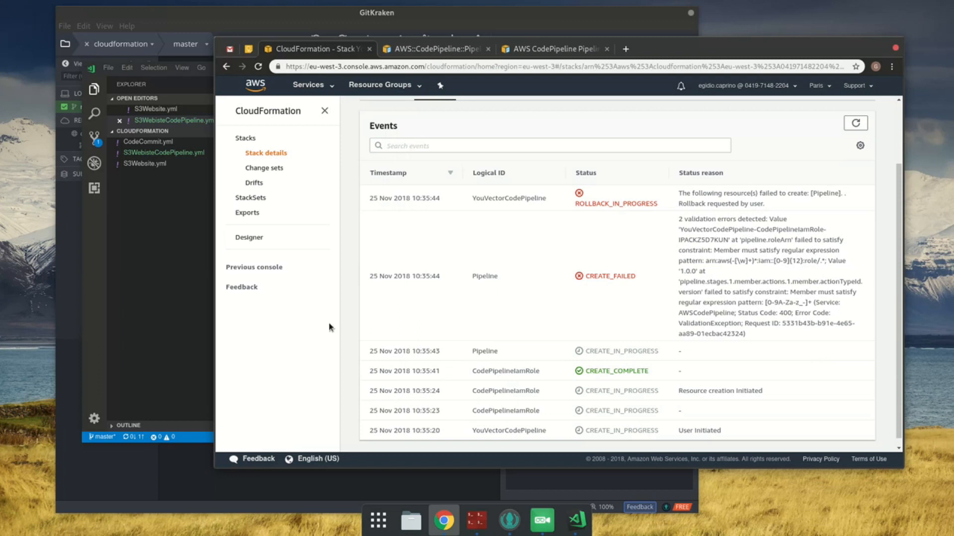
Step: In the Visual Studio Code template, set the pipeline's RoleArn to !GetAtt CodePipelineIamRole.Arn and save the file
{"action": "left_click", "coordinate": [161, 338]}
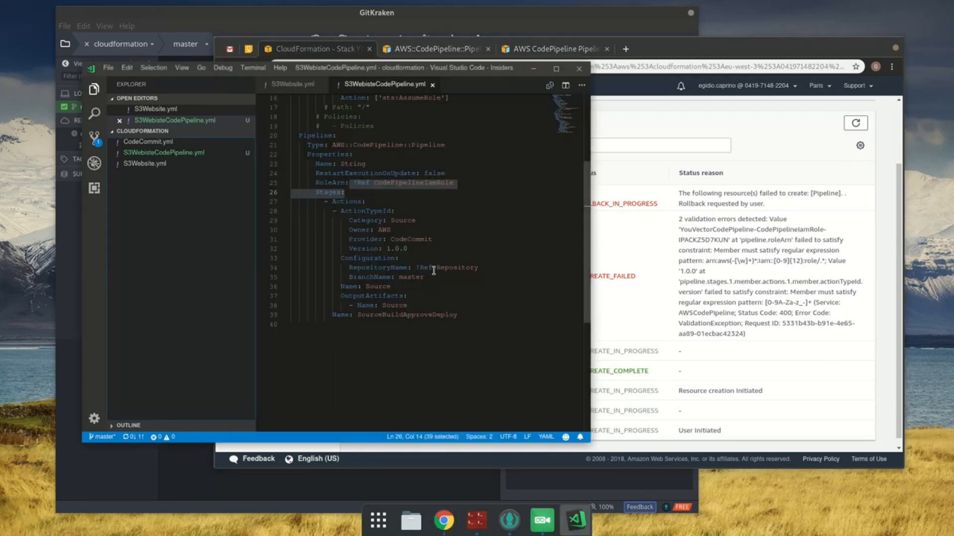
{"action": "double_click", "coordinate": [364, 182]}
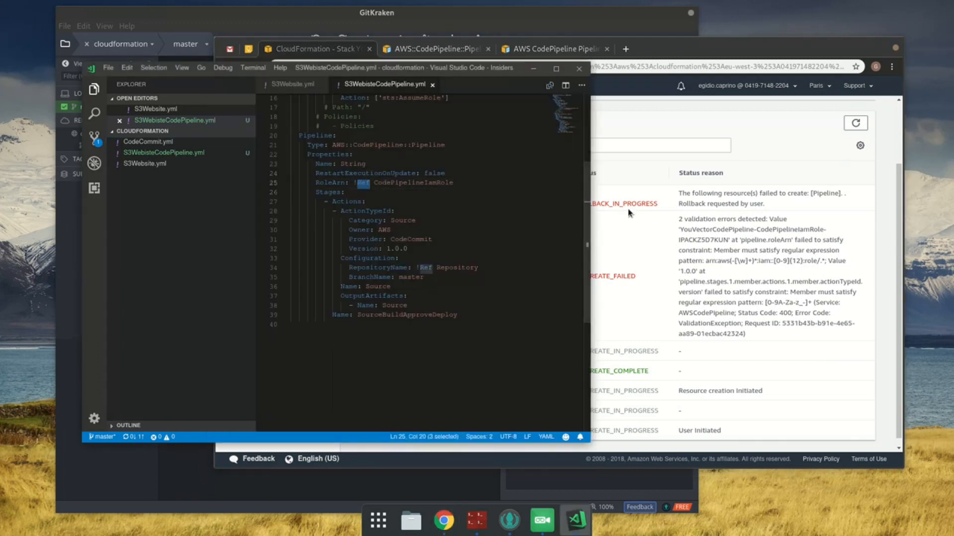
{"action": "type", "text": "GetAtt"}
{"action": "key", "text": "End"}
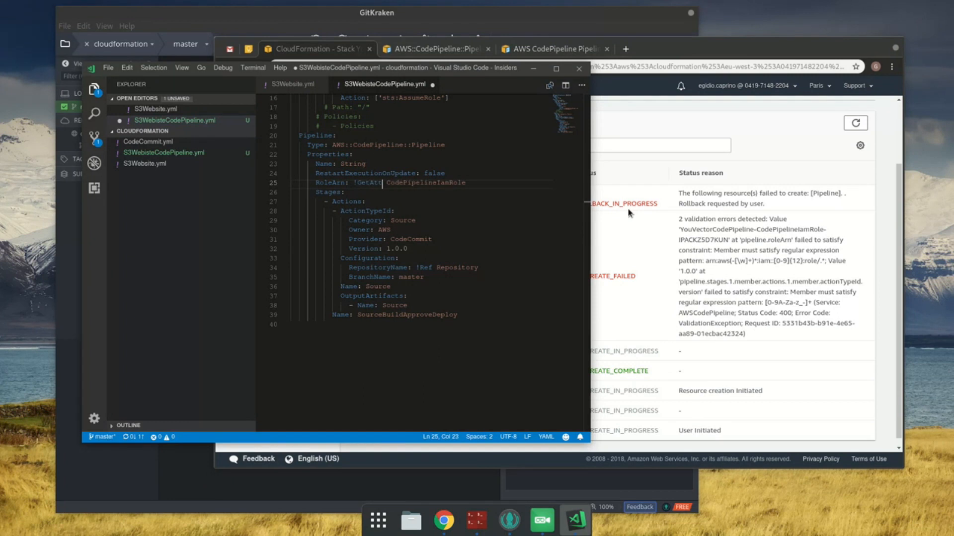
{"action": "type", "text": ".Arn"}
{"action": "key", "text": "ctrl+s"}
{"action": "key", "text": "ctrl+a"}
{"action": "key", "text": "ctrl+Home"}
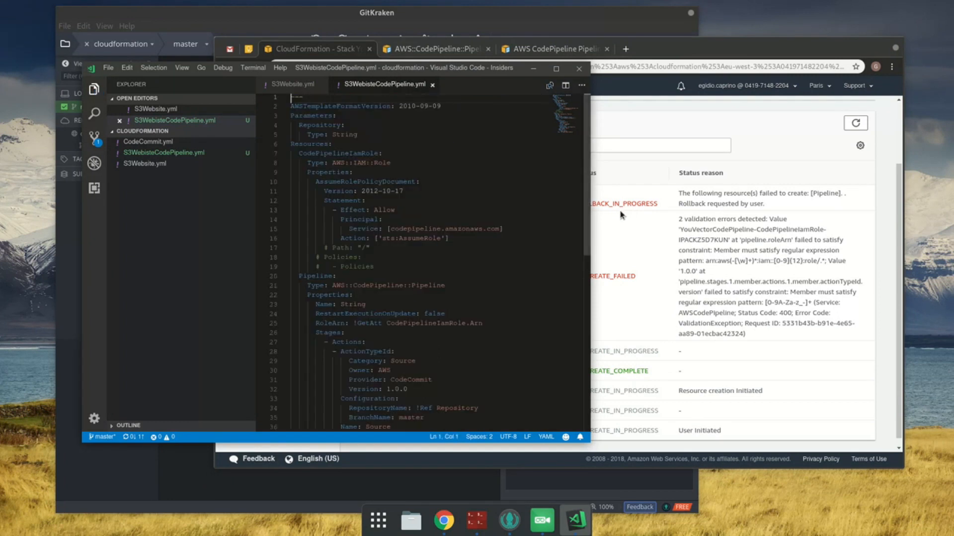
{"action": "scroll", "coordinate": [432, 241], "scroll_direction": "down", "scroll_amount": 4}
{"action": "left_click", "coordinate": [515, 226]}
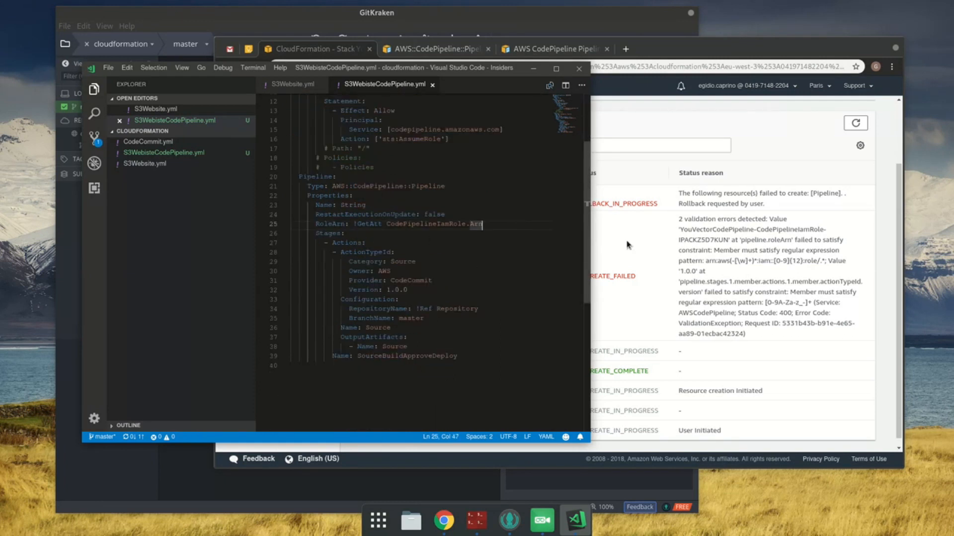
Step: Reread the Pipeline failure reason in Chrome, and check the template's ActionTypeId block against the AWS CodePipeline Pipeline Stages Actions documentation
{"action": "left_click", "coordinate": [798, 247]}
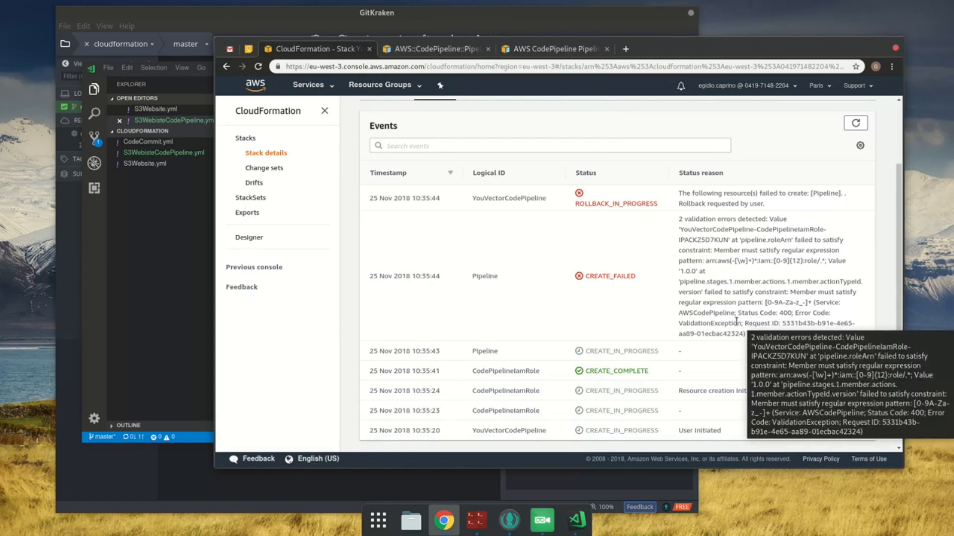
{"action": "left_click", "coordinate": [133, 292]}
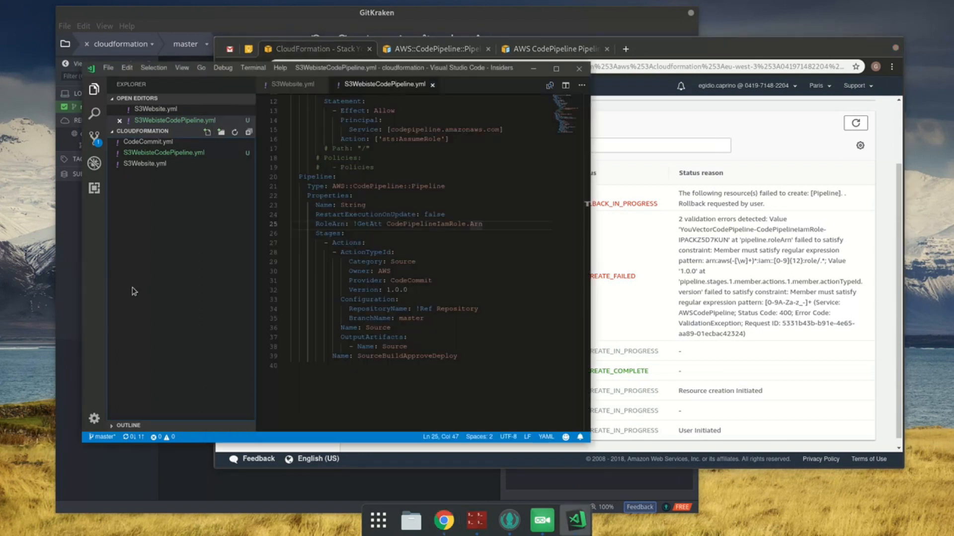
{"action": "left_click", "coordinate": [357, 260]}
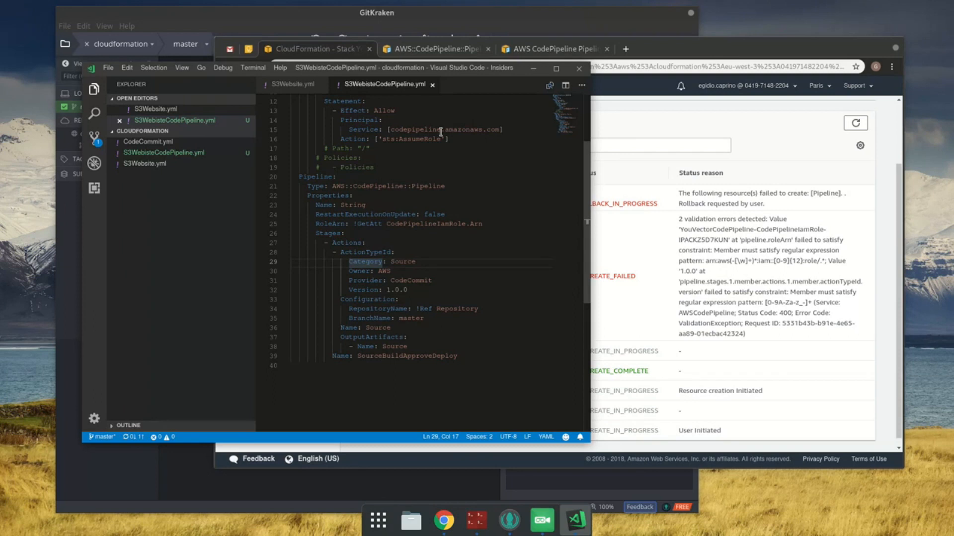
{"action": "left_click", "coordinate": [524, 49]}
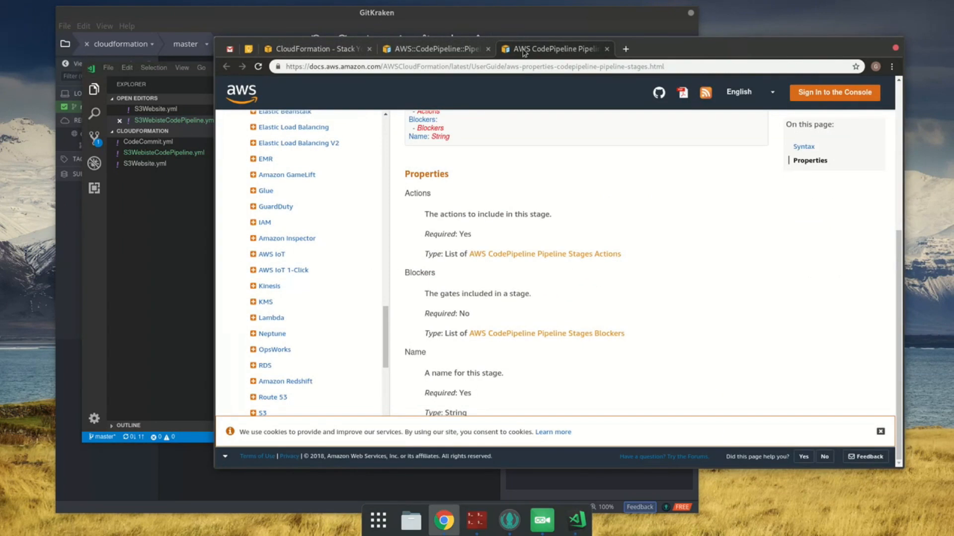
{"action": "middle_click", "coordinate": [535, 255]}
{"action": "left_click", "coordinate": [662, 49]}
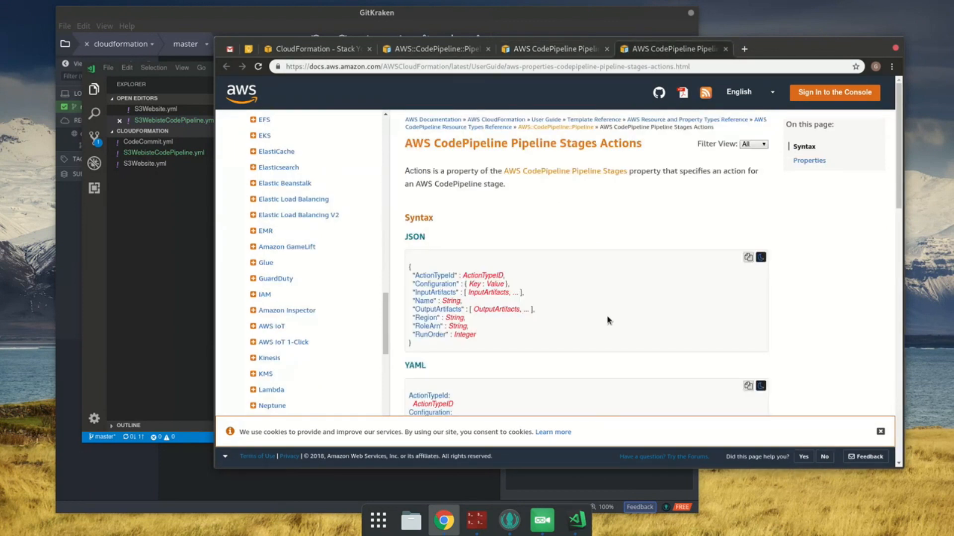
{"action": "left_click", "coordinate": [171, 266]}
{"action": "left_click", "coordinate": [361, 264]}
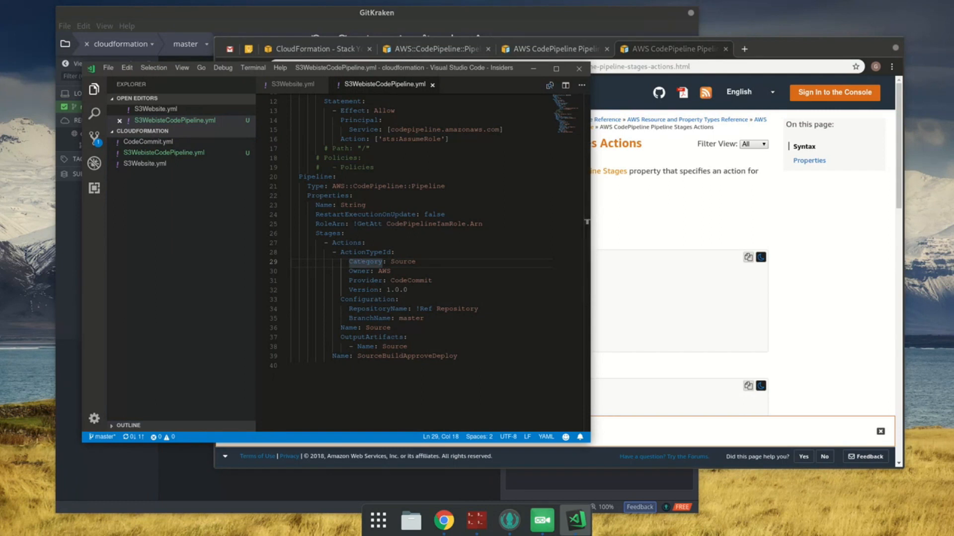
{"action": "left_click", "coordinate": [415, 262]}
{"action": "key", "text": "Home"}
{"action": "key", "text": "End"}
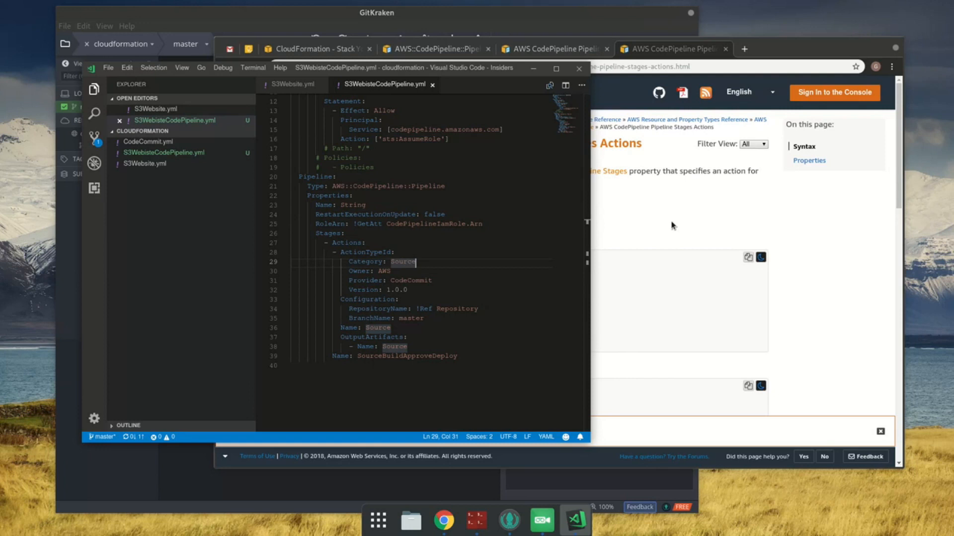
Step: Open the ActionTypeId documentation from the Stages Actions page in Chrome and compare its syntax with the template's Category, Owner, Provider and Version entries
{"action": "left_click", "coordinate": [663, 205]}
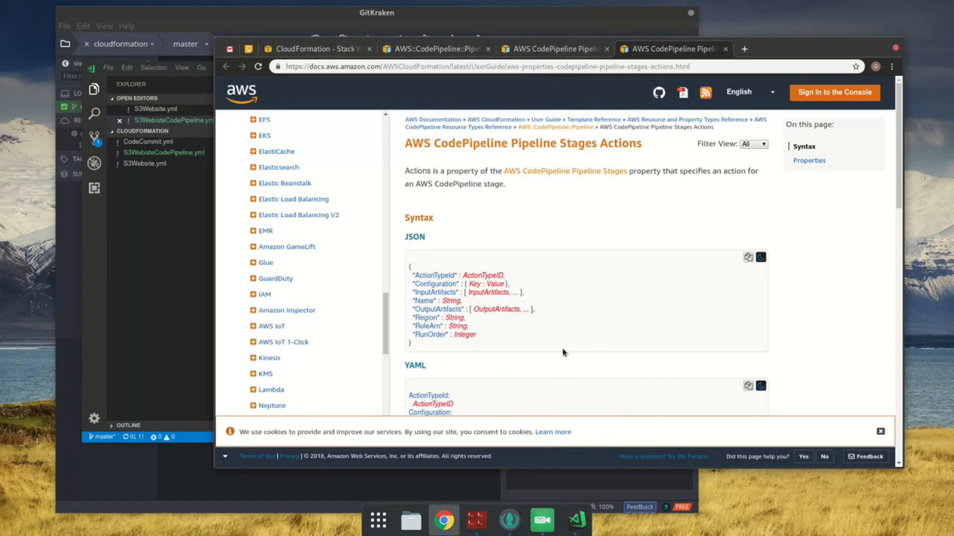
{"action": "scroll", "coordinate": [566, 352], "scroll_direction": "down", "scroll_amount": 6}
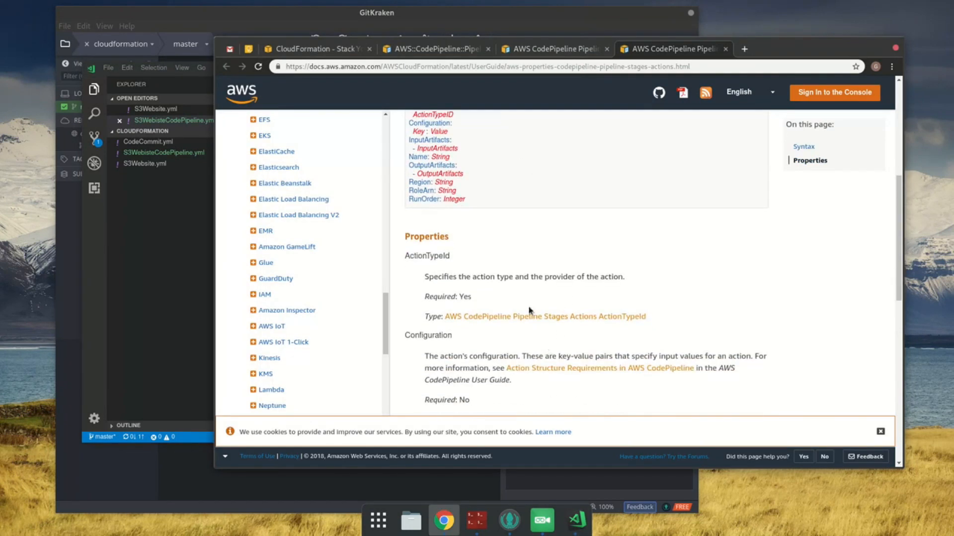
{"action": "middle_click", "coordinate": [529, 319]}
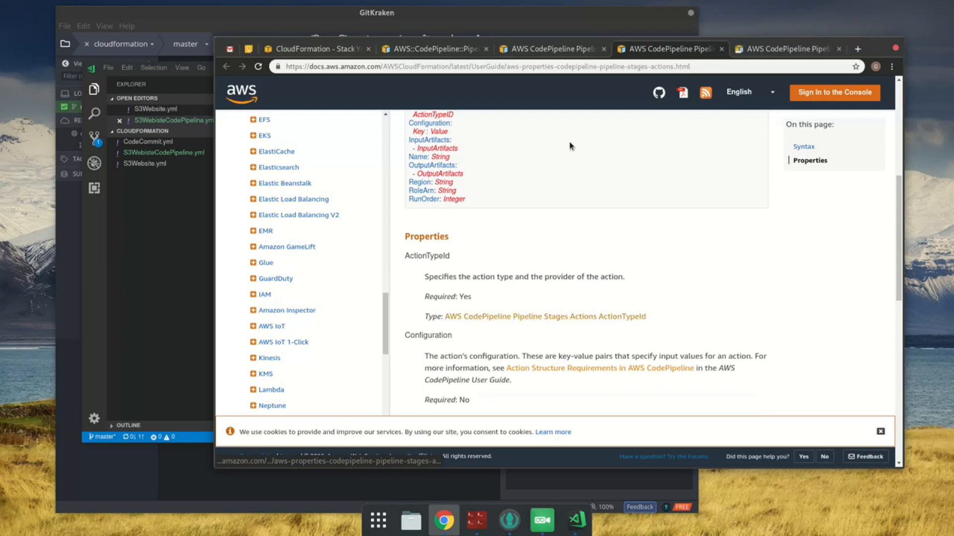
{"action": "left_click", "coordinate": [758, 53]}
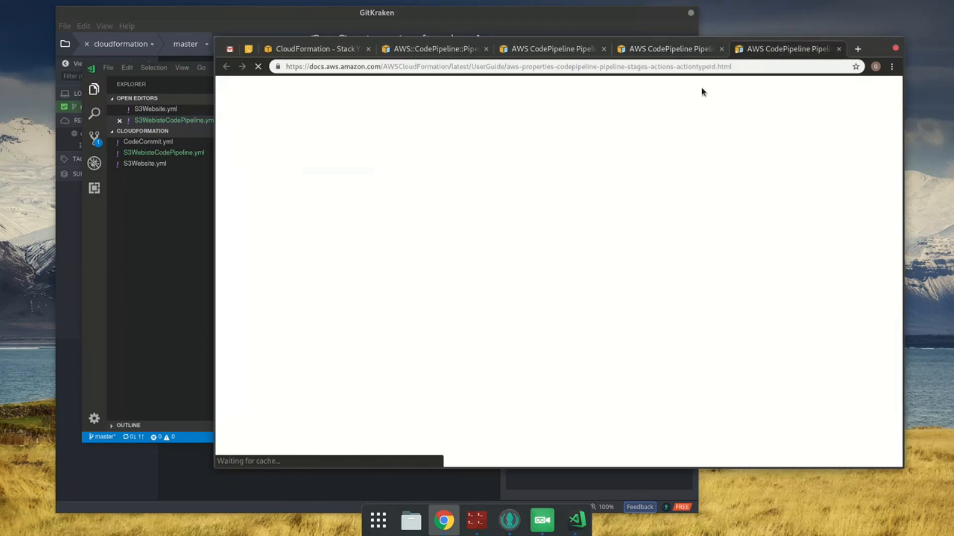
{"action": "scroll", "coordinate": [420, 231], "scroll_direction": "down", "scroll_amount": 2}
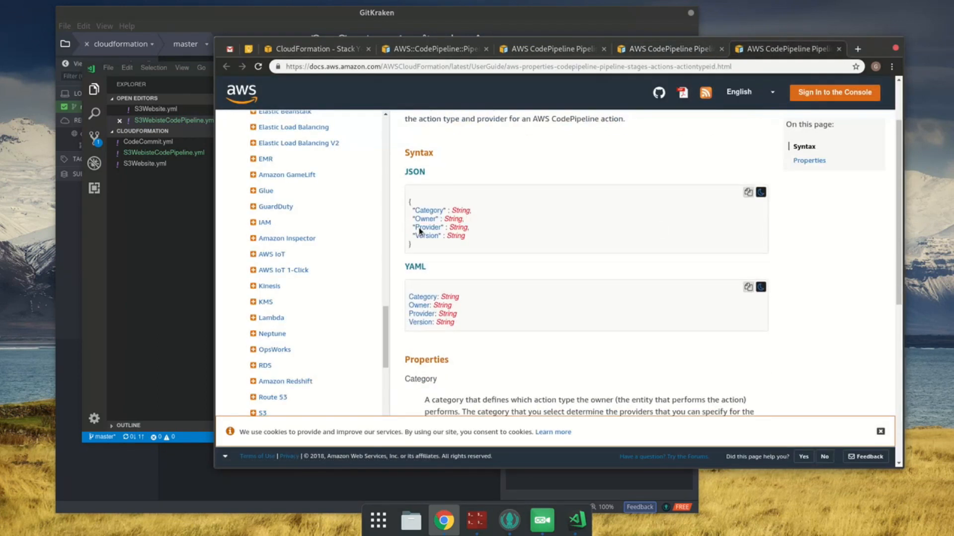
{"action": "left_click", "coordinate": [193, 226]}
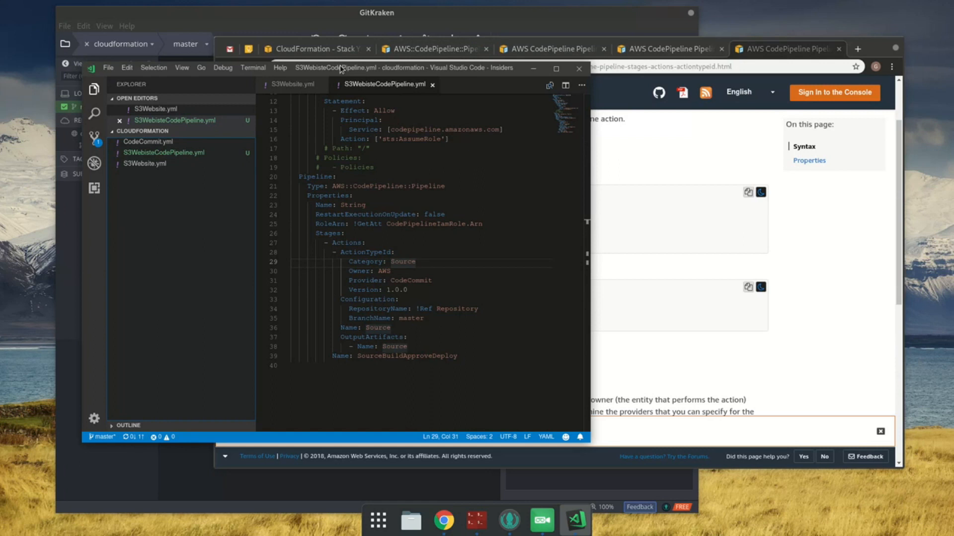
Step: Recheck the version error in the stack events, set the source action's Version to 1 in the Visual Studio Code template, and save
{"action": "left_click", "coordinate": [339, 50]}
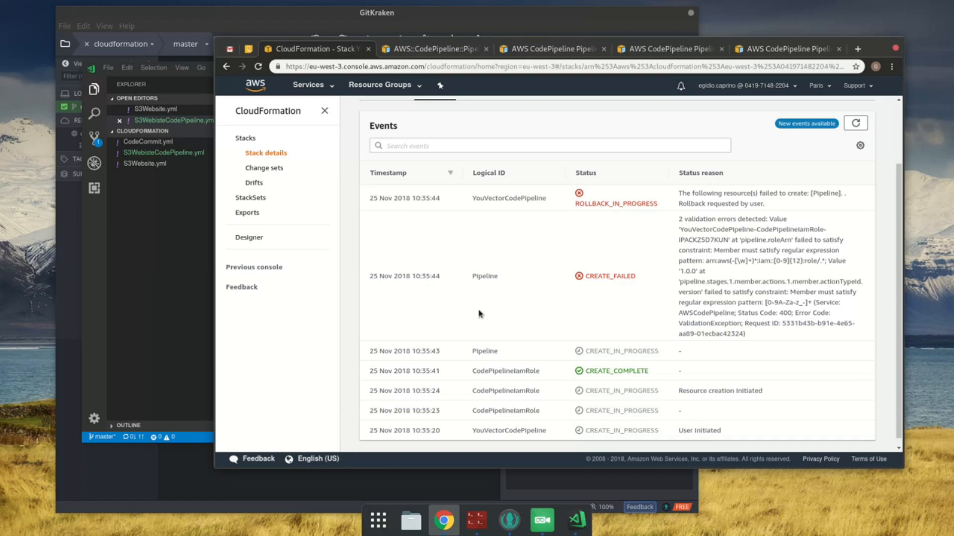
{"action": "left_click", "coordinate": [165, 324]}
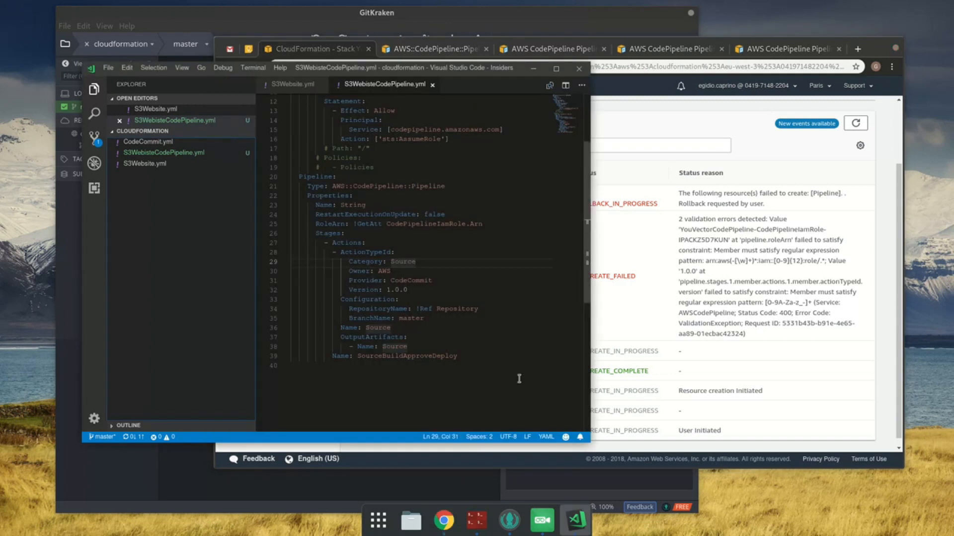
{"action": "left_click_drag", "start_coordinate": [391, 290], "coordinate": [409, 290]}
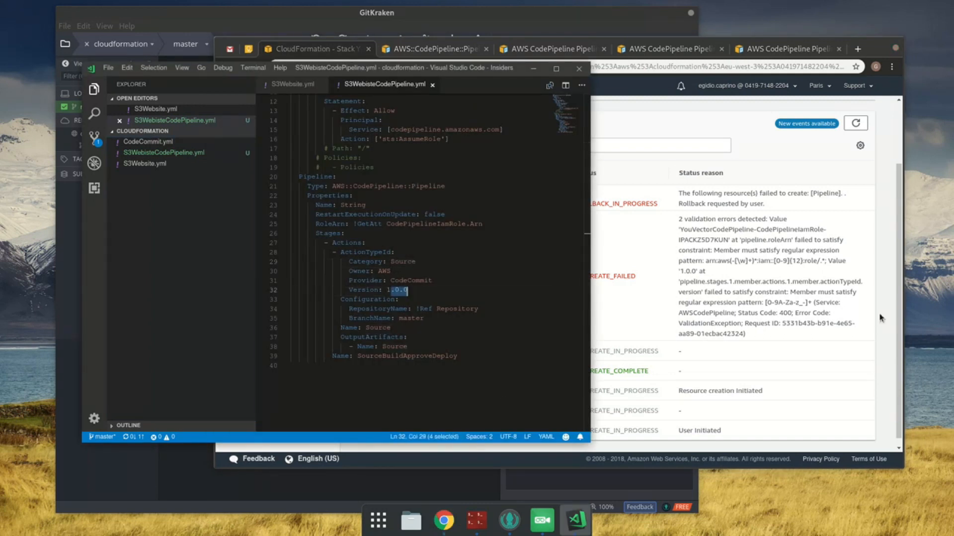
{"action": "key", "text": "BackSpace"}
{"action": "key", "text": "ctrl+s"}
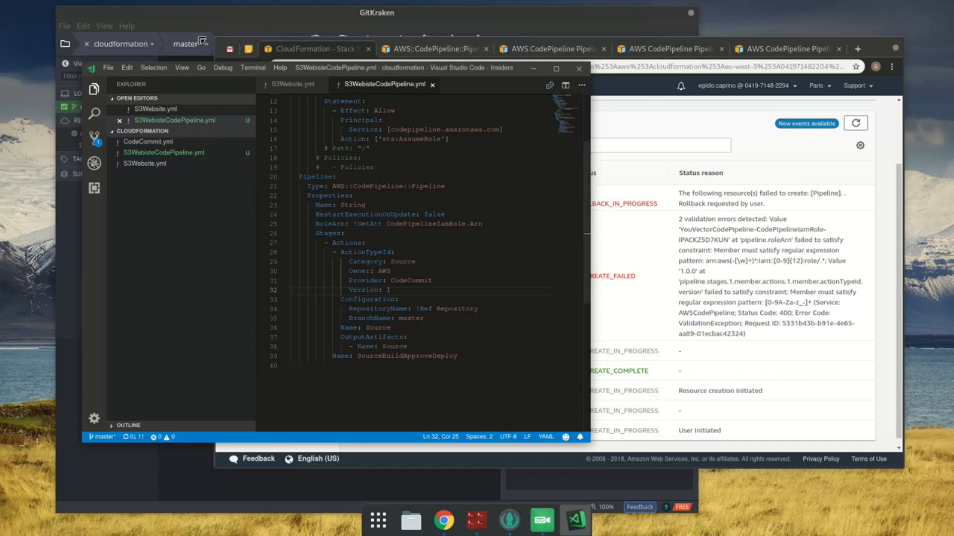
Step: Return to the stack's page in Chrome and delete the failed YouVectorCodePipeline stack
{"action": "left_click", "coordinate": [260, 48]}
{"action": "scroll", "coordinate": [829, 154], "scroll_direction": "up", "scroll_amount": 2}
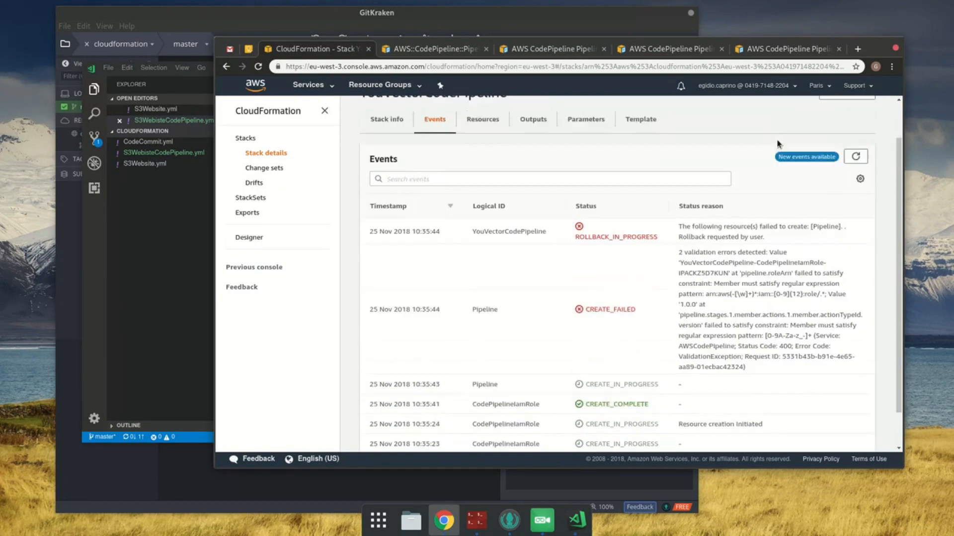
{"action": "left_click", "coordinate": [862, 138]}
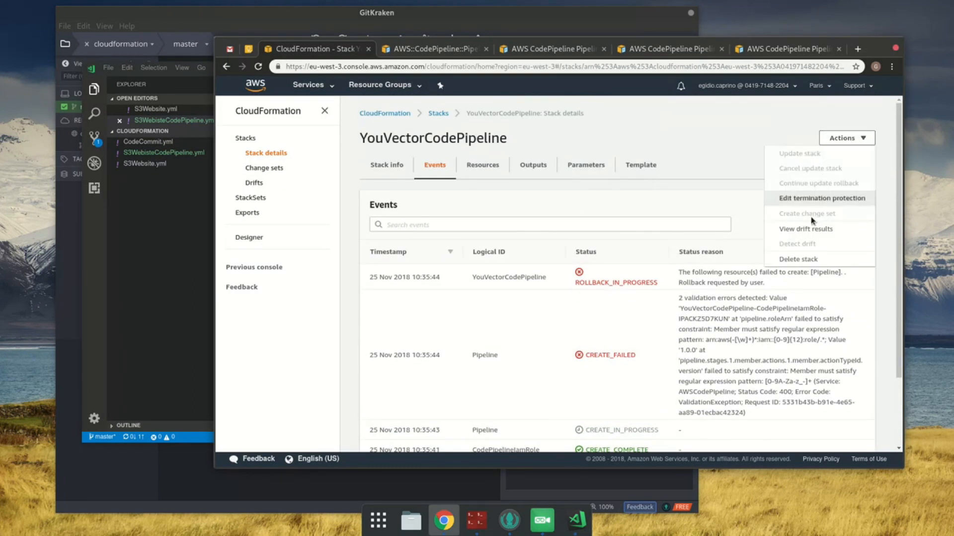
{"action": "left_click", "coordinate": [820, 259]}
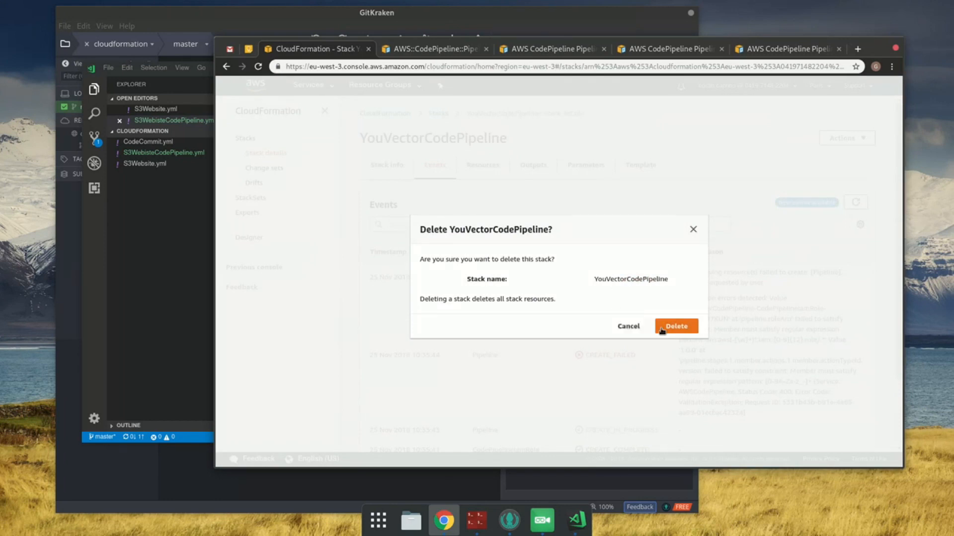
{"action": "double_click", "coordinate": [644, 279]}
{"action": "key", "text": "ctrl+c"}
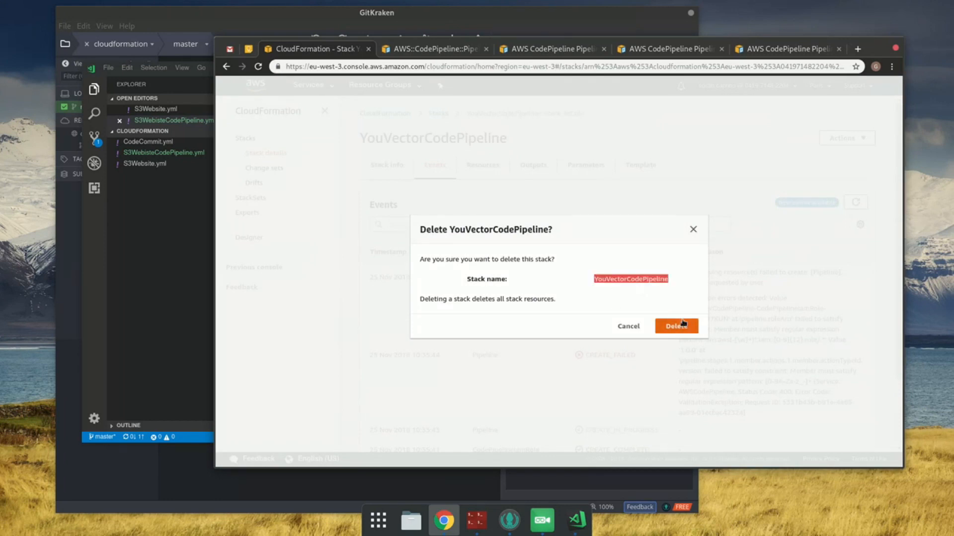
{"action": "left_click", "coordinate": [683, 323]}
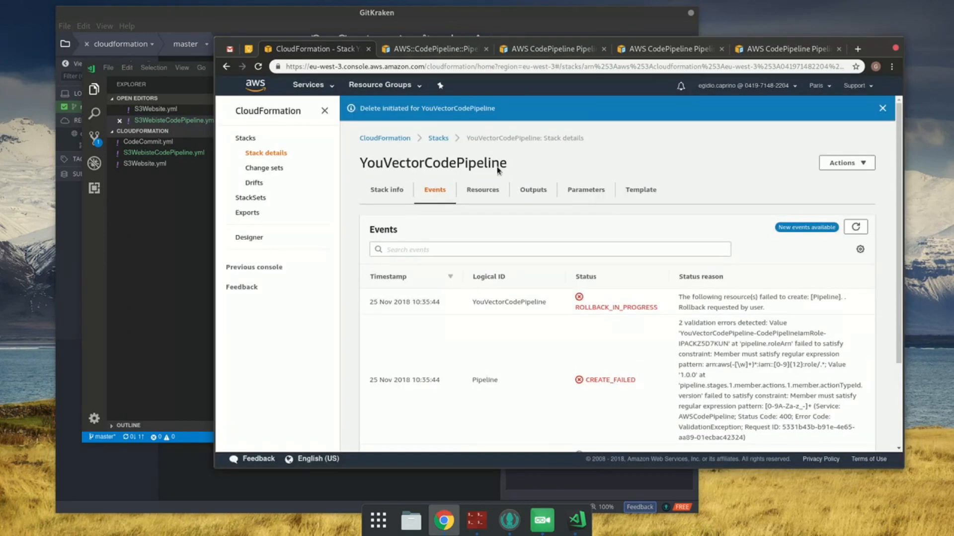
Step: Start creating a new stack and upload S3WebisteCodePipeline.yml as its template file
{"action": "left_click", "coordinate": [438, 138]}
{"action": "left_click", "coordinate": [827, 142]}
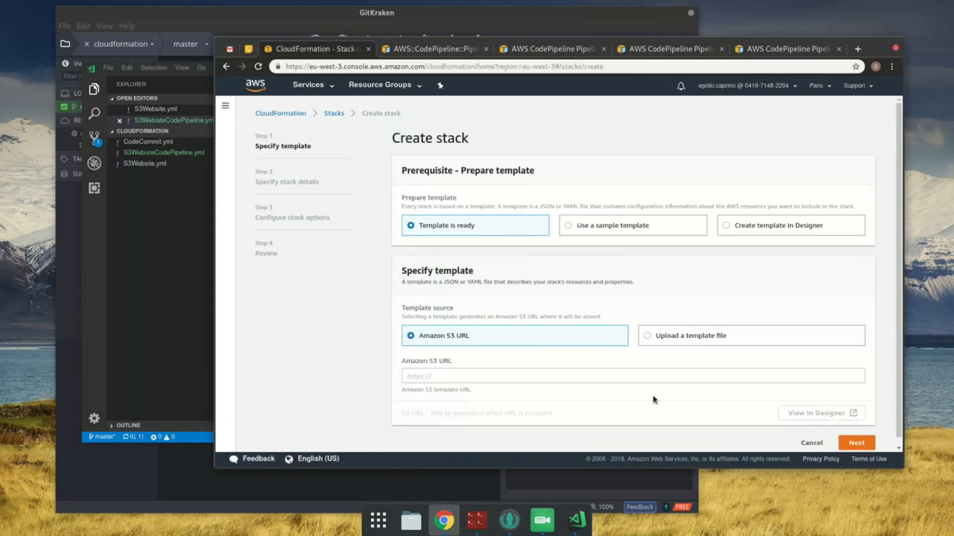
{"action": "left_click", "coordinate": [705, 341]}
{"action": "left_click", "coordinate": [430, 376]}
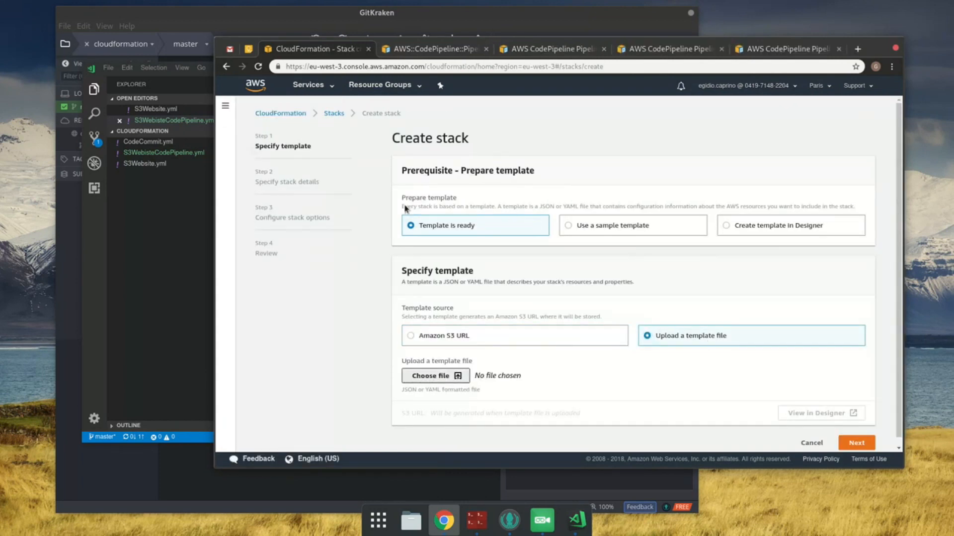
{"action": "left_click", "coordinate": [410, 96]}
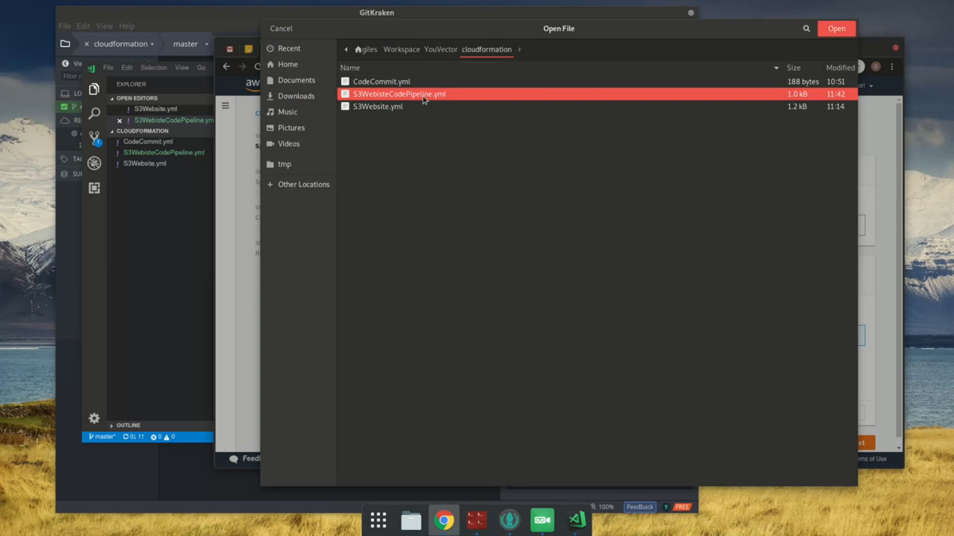
{"action": "double_click", "coordinate": [425, 99]}
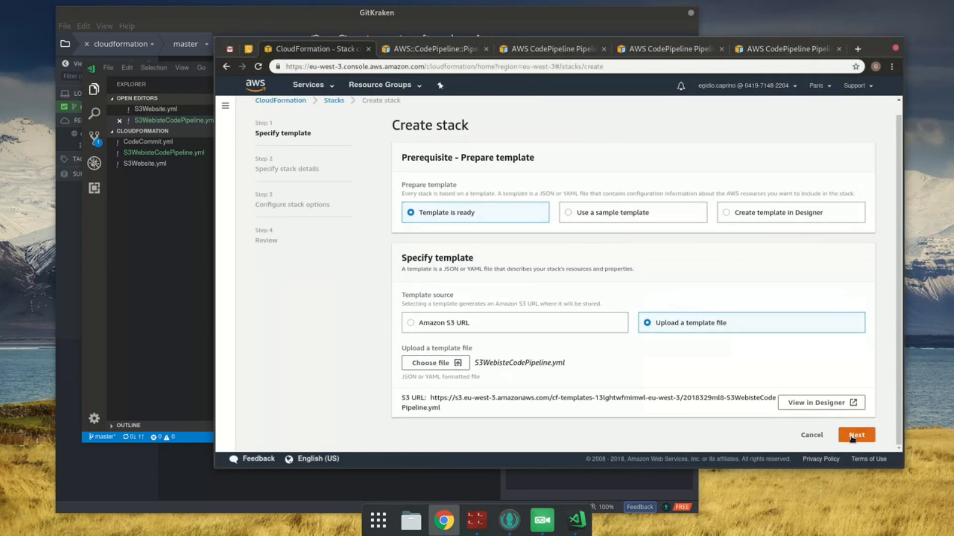
Step: Name the new stack YouVectorCodePipeline and fill in the Repository parameter with the youvector repository's name
{"action": "left_click", "coordinate": [855, 435]}
{"action": "left_click", "coordinate": [491, 211]}
{"action": "key", "text": "ctrl+v"}
{"action": "left_click", "coordinate": [513, 311]}
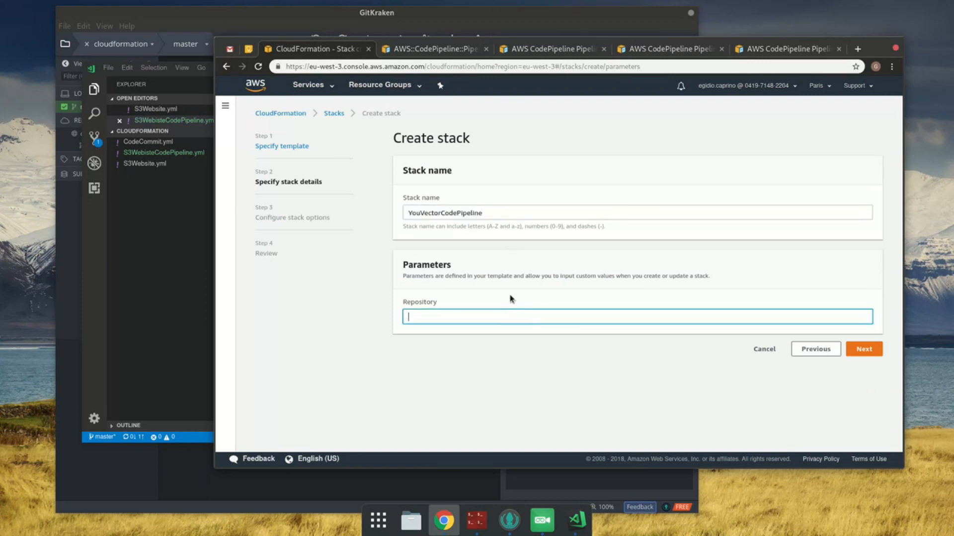
{"action": "type", "text": "youvector."}
{"action": "left_click", "coordinate": [859, 355]}
Step: Leave the stack options at their defaults, acknowledge the IAM resource creation, and create the stack
{"action": "scroll", "coordinate": [673, 338], "scroll_direction": "down", "scroll_amount": 3}
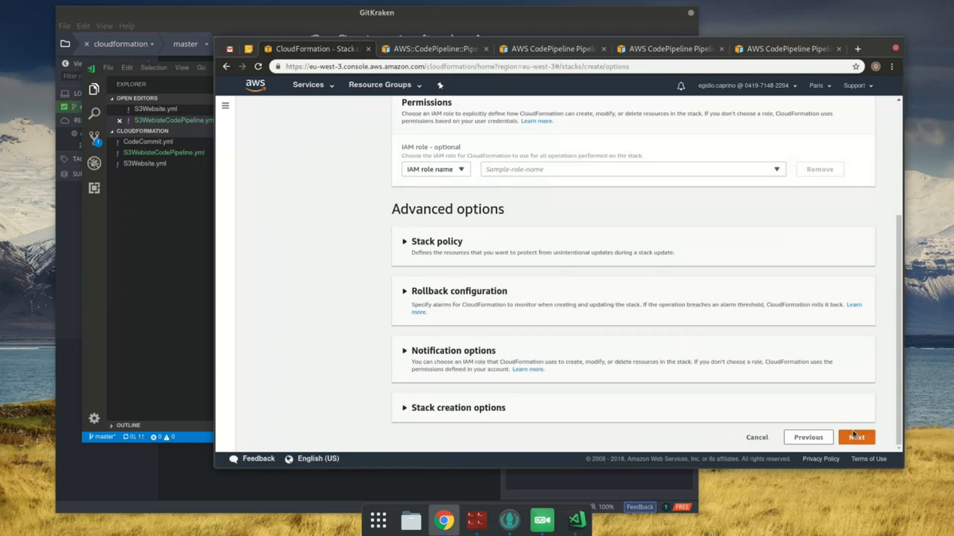
{"action": "left_click", "coordinate": [853, 434]}
{"action": "scroll", "coordinate": [853, 435], "scroll_direction": "down", "scroll_amount": 15}
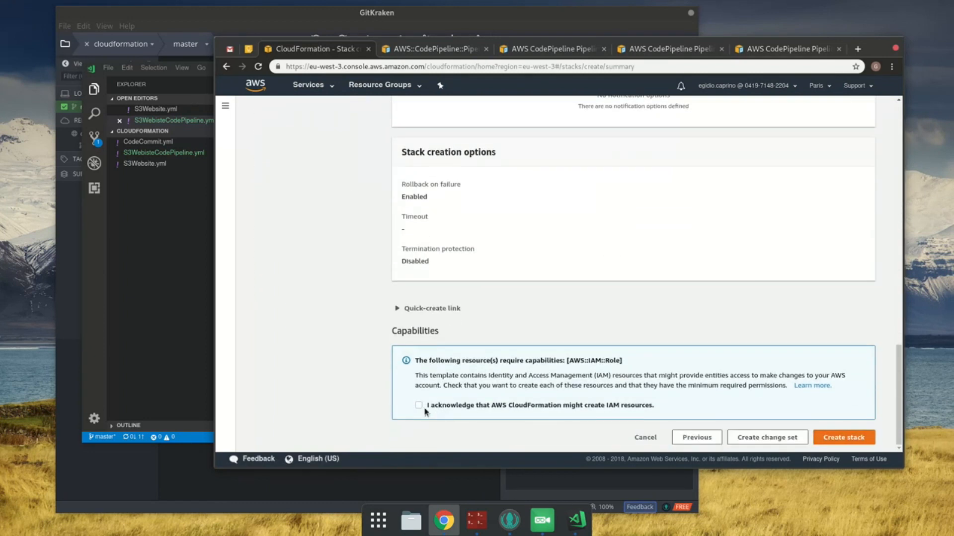
{"action": "left_click", "coordinate": [419, 404]}
{"action": "left_click", "coordinate": [847, 438]}
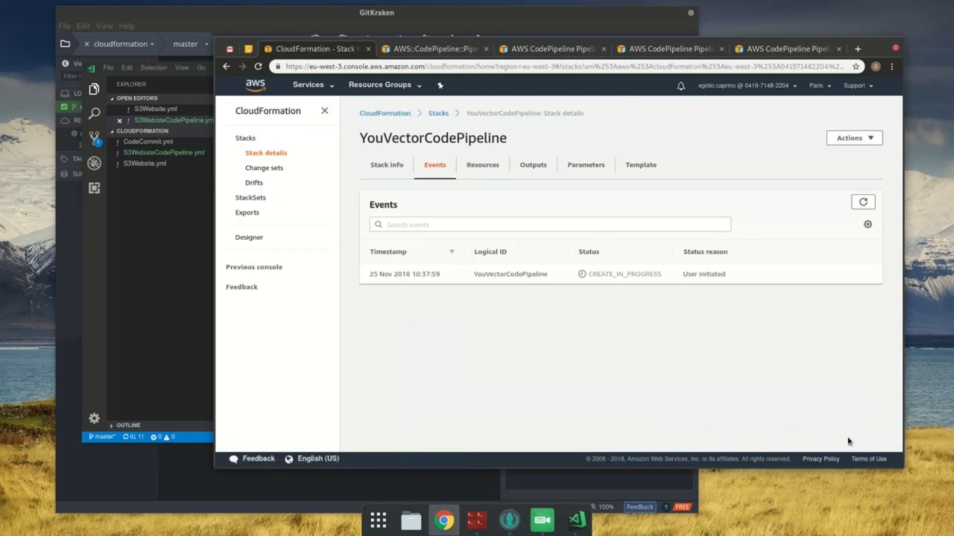
Step: Refresh the YouVectorCodePipeline stack's events repeatedly to follow the progress of its creation
{"action": "left_click", "coordinate": [863, 202]}
{"action": "left_click", "coordinate": [864, 203]}
{"action": "left_click", "coordinate": [863, 203]}
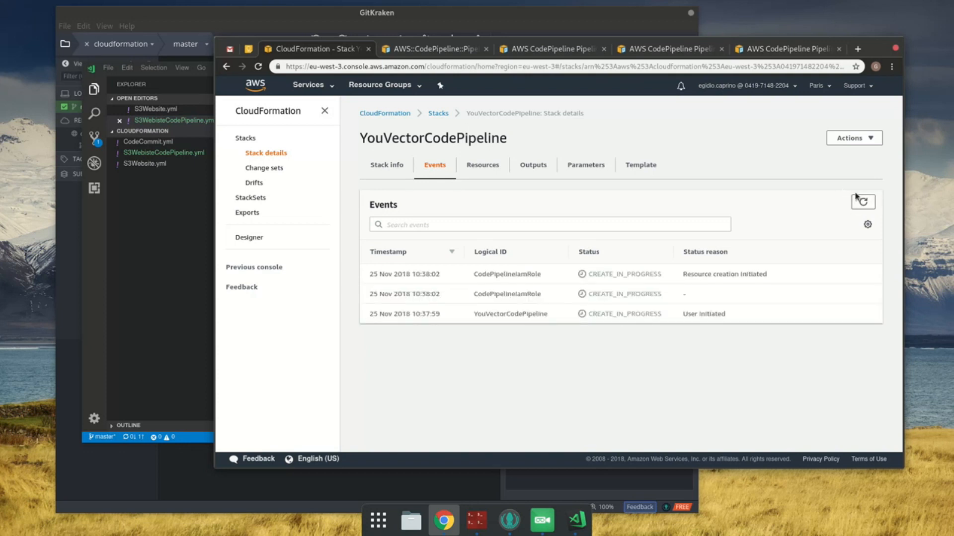
{"action": "left_click", "coordinate": [863, 202]}
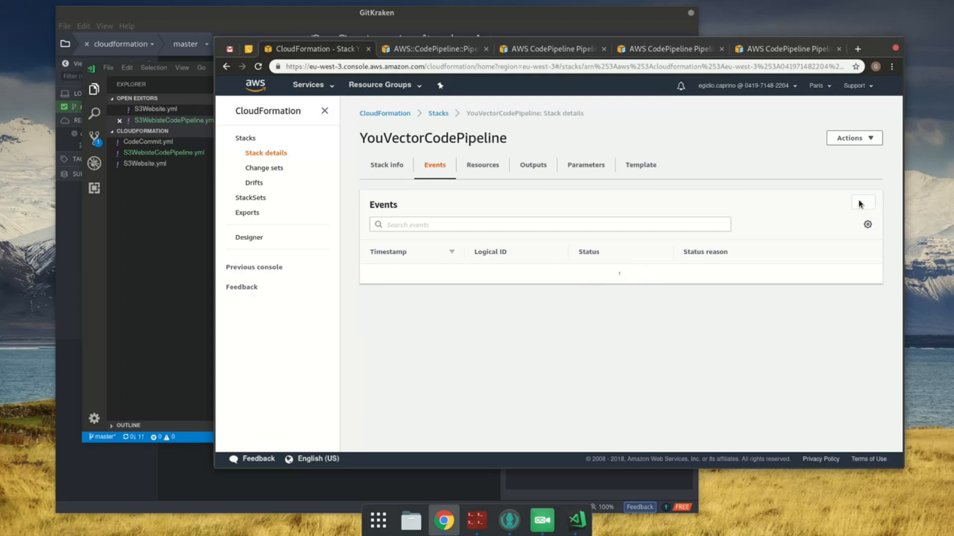
{"action": "left_click", "coordinate": [858, 201]}
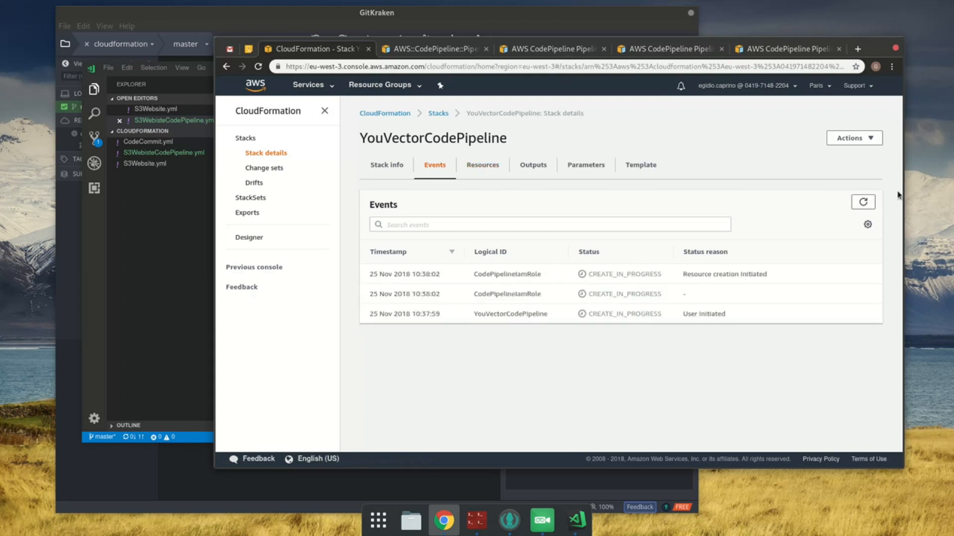
{"action": "left_click", "coordinate": [862, 201]}
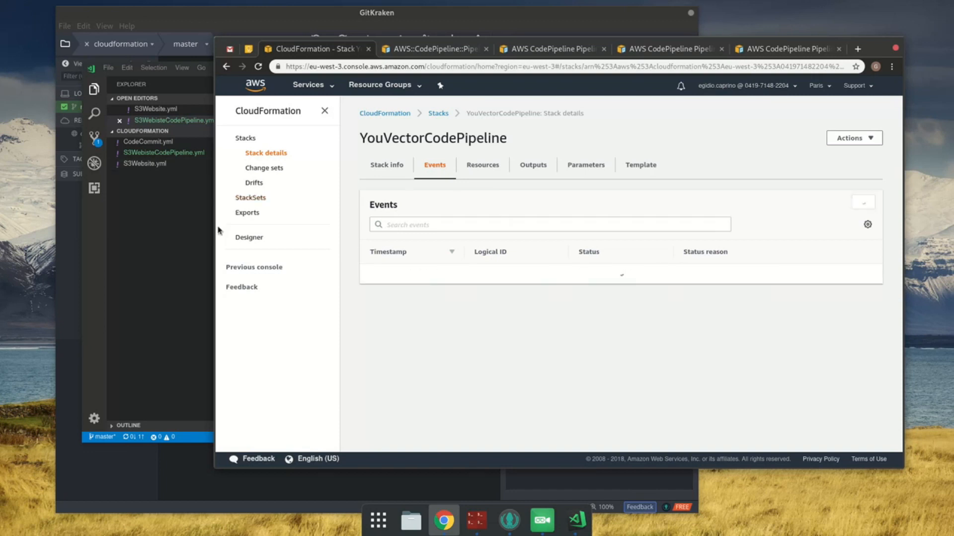
{"action": "left_click", "coordinate": [113, 169]}
{"action": "left_click", "coordinate": [768, 383]}
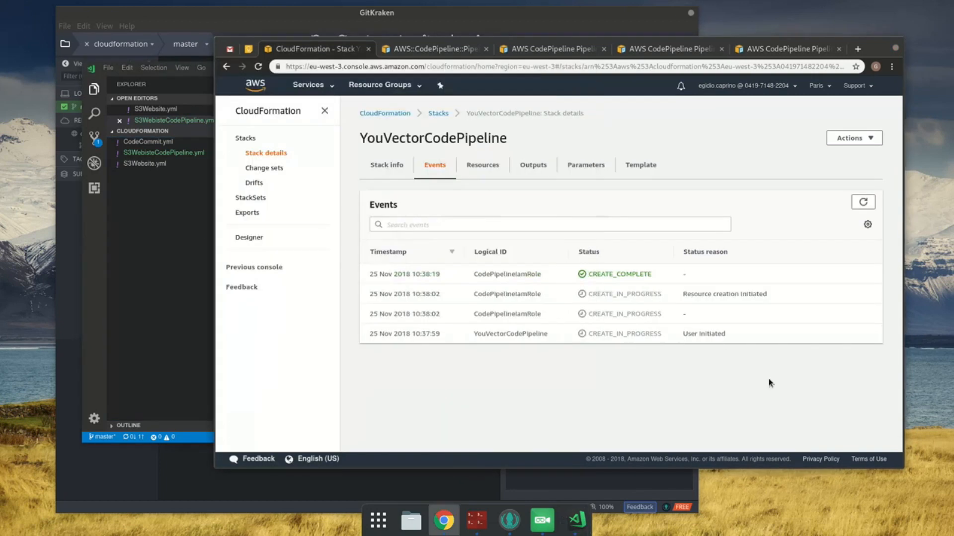
{"action": "left_click", "coordinate": [864, 206]}
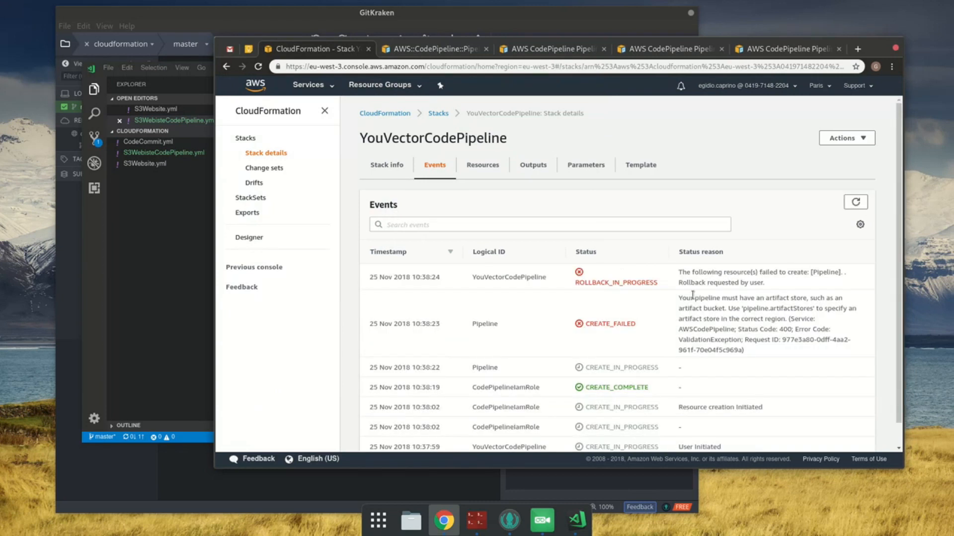
Step: Read the status reason of the failed Pipeline resource in the stack's events
{"action": "left_click_drag", "start_coordinate": [706, 301], "coordinate": [808, 352]}
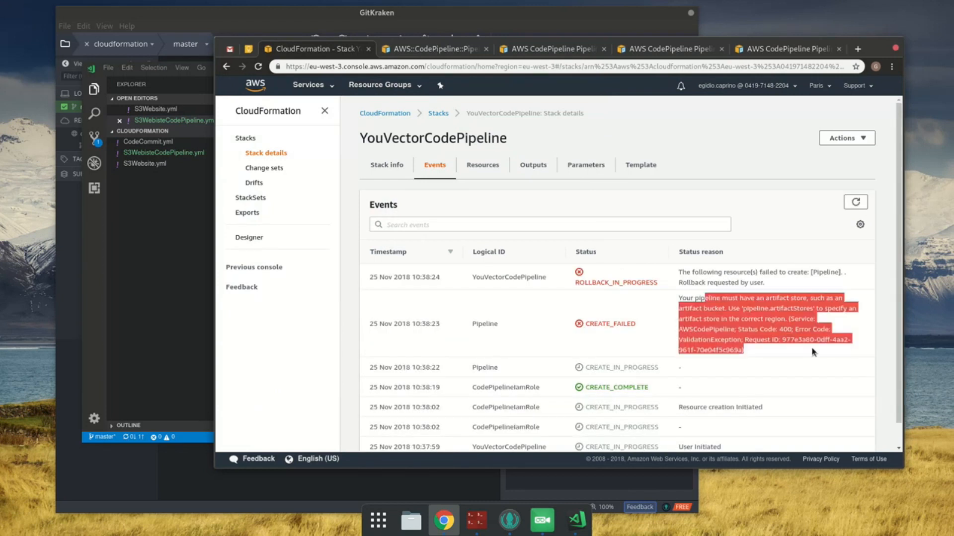
{"action": "left_click", "coordinate": [813, 352]}
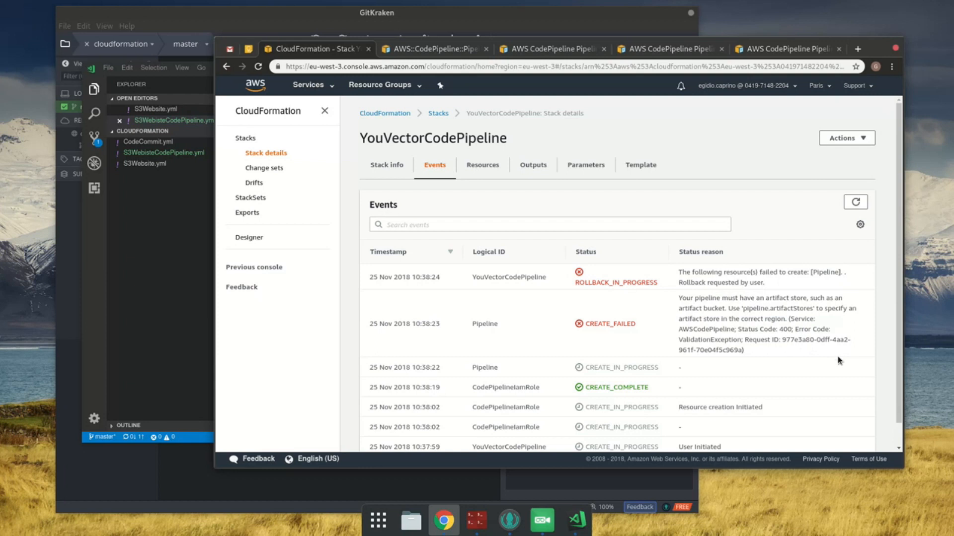
{"action": "left_click_drag", "start_coordinate": [765, 322], "coordinate": [826, 361]}
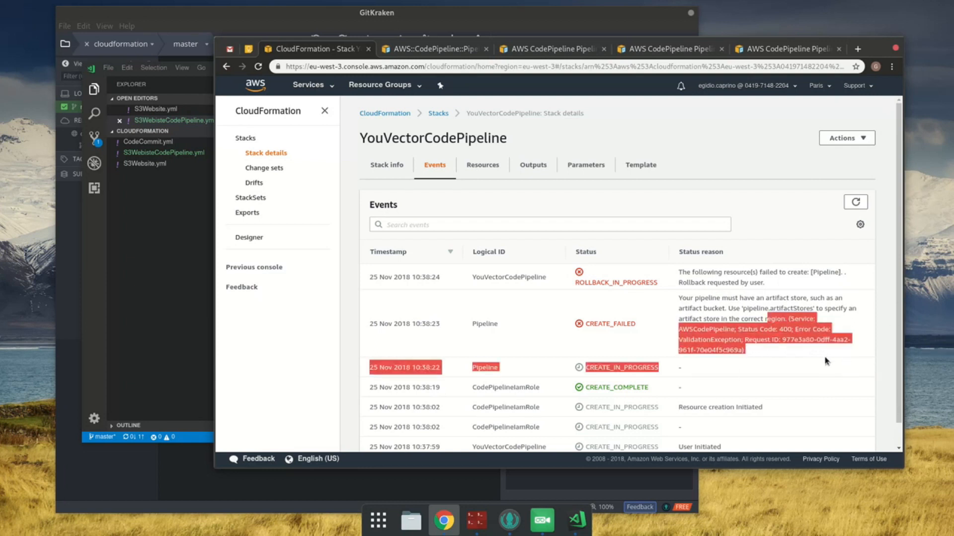
{"action": "left_click", "coordinate": [811, 341]}
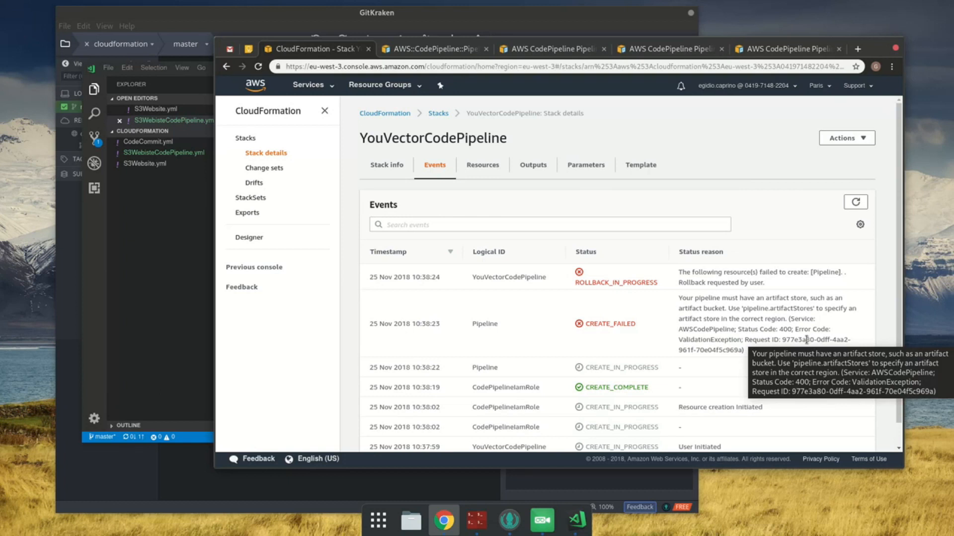
Step: Review the Pipeline resource in S3WebisteCodePipeline.yml in VS Code against the stack's failure reason in Chrome
{"action": "left_click", "coordinate": [433, 49]}
{"action": "left_click", "coordinate": [663, 201]}
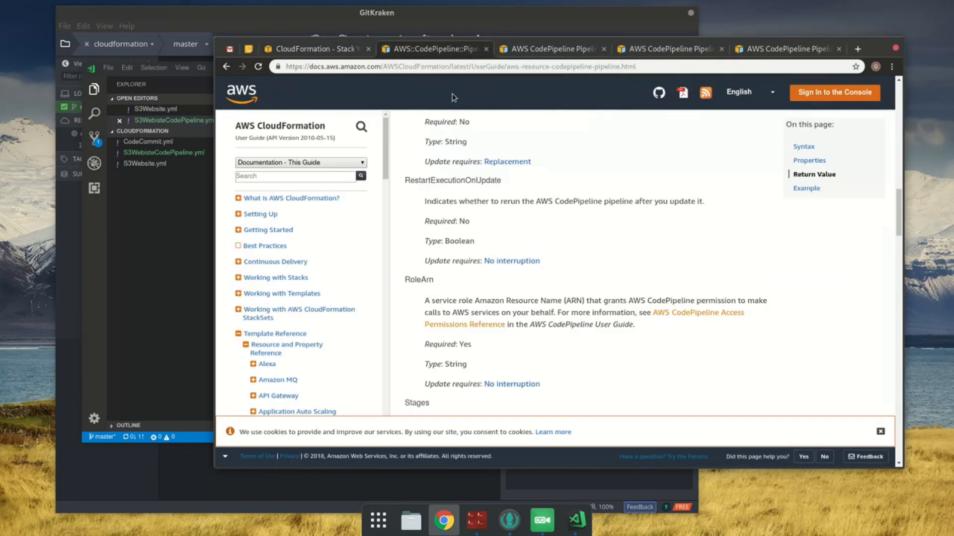
{"action": "left_click", "coordinate": [342, 55]}
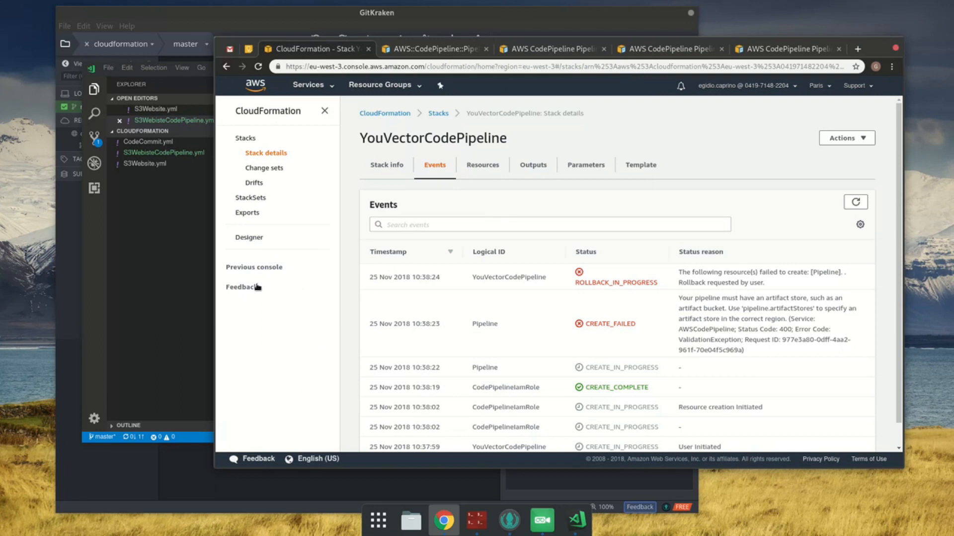
{"action": "left_click", "coordinate": [213, 292]}
{"action": "scroll", "coordinate": [458, 229], "scroll_direction": "up", "scroll_amount": 4}
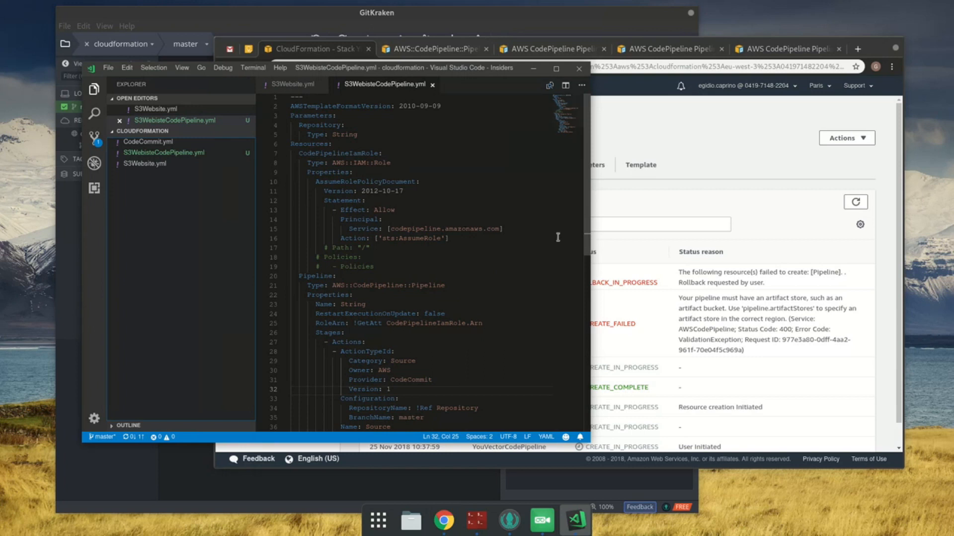
{"action": "left_click", "coordinate": [611, 91]}
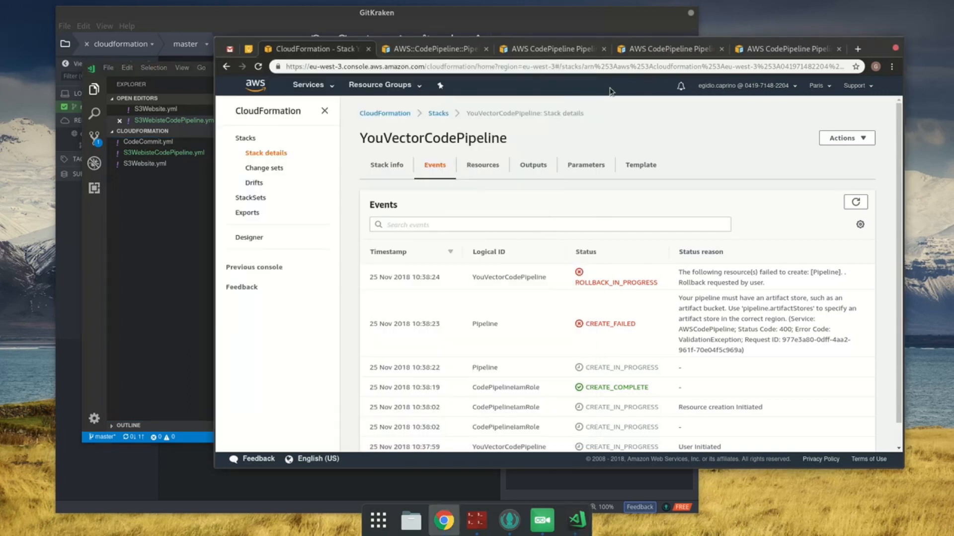
Step: Open the ArtifactStore type's page from the AWS::CodePipeline::Pipeline reference and examine its YAML syntax and required properties
{"action": "left_click", "coordinate": [452, 49]}
{"action": "scroll", "coordinate": [571, 248], "scroll_direction": "up", "scroll_amount": 3}
{"action": "scroll", "coordinate": [574, 248], "scroll_direction": "up", "scroll_amount": 6}
{"action": "scroll", "coordinate": [571, 243], "scroll_direction": "up", "scroll_amount": 3}
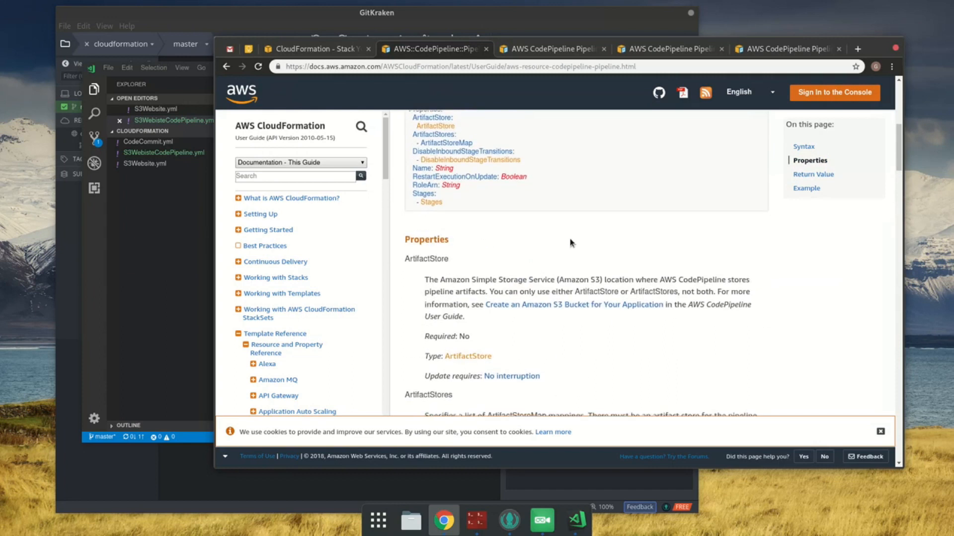
{"action": "middle_click", "coordinate": [469, 358]}
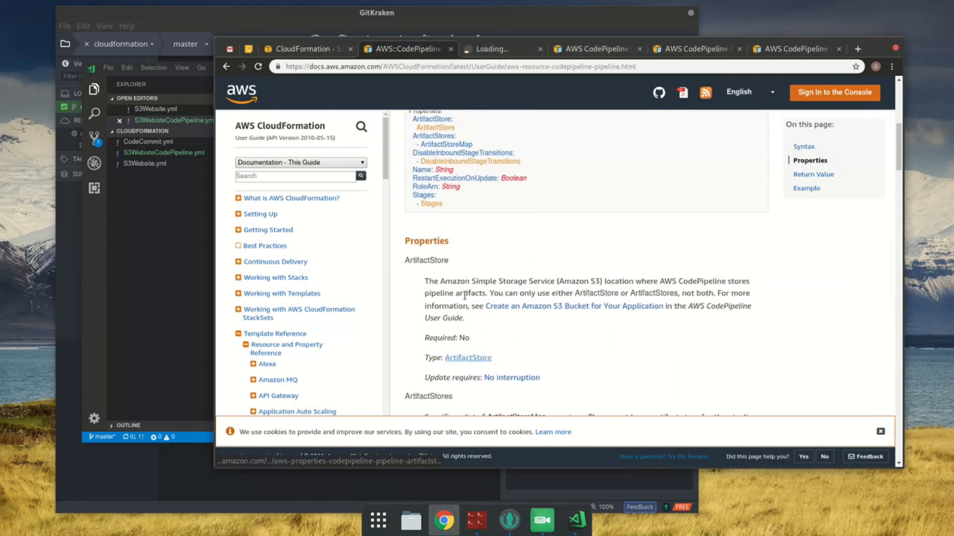
{"action": "left_click", "coordinate": [490, 49]}
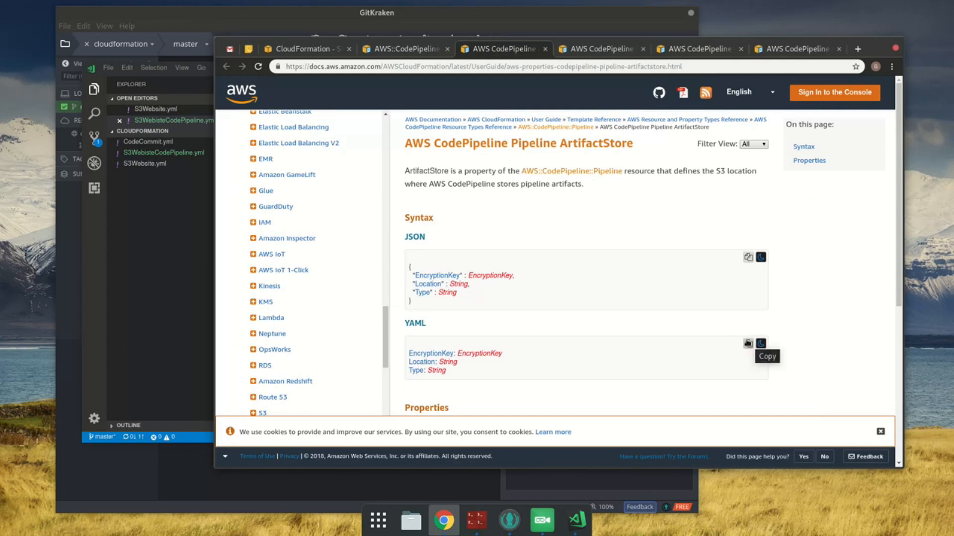
{"action": "scroll", "coordinate": [731, 346], "scroll_direction": "down", "scroll_amount": 4}
{"action": "scroll", "coordinate": [730, 346], "scroll_direction": "down", "scroll_amount": 1}
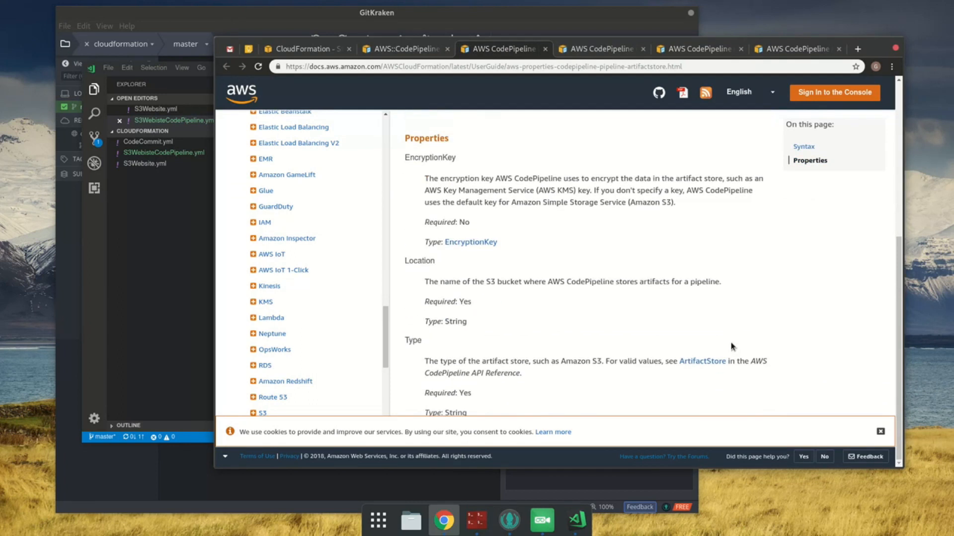
{"action": "scroll", "coordinate": [731, 344], "scroll_direction": "up", "scroll_amount": 2}
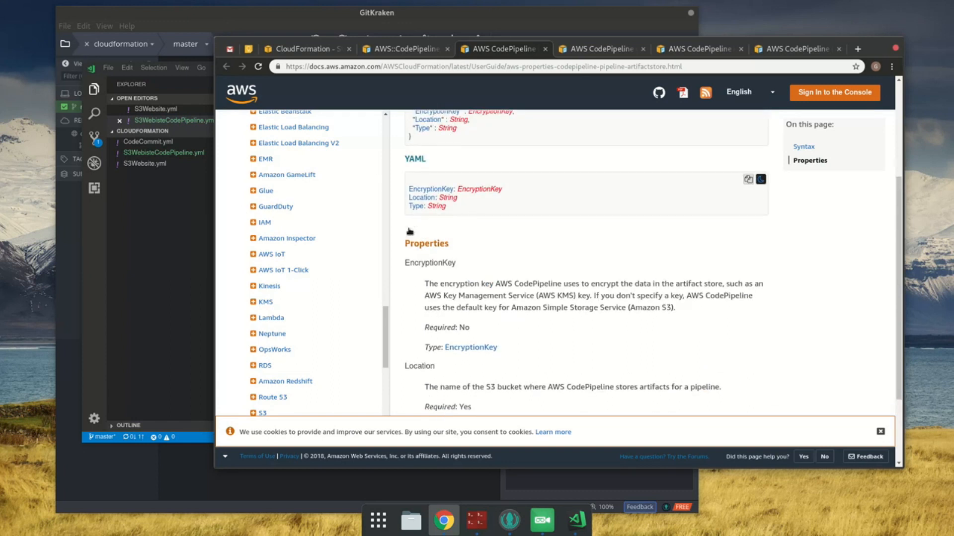
{"action": "scroll", "coordinate": [410, 234], "scroll_direction": "up", "scroll_amount": 3}
Step: Add an ArtifactStore key as the first entry of the Pipeline resource's Properties in S3WebisteCodePipeline.yml and save the file
{"action": "left_click", "coordinate": [395, 47]}
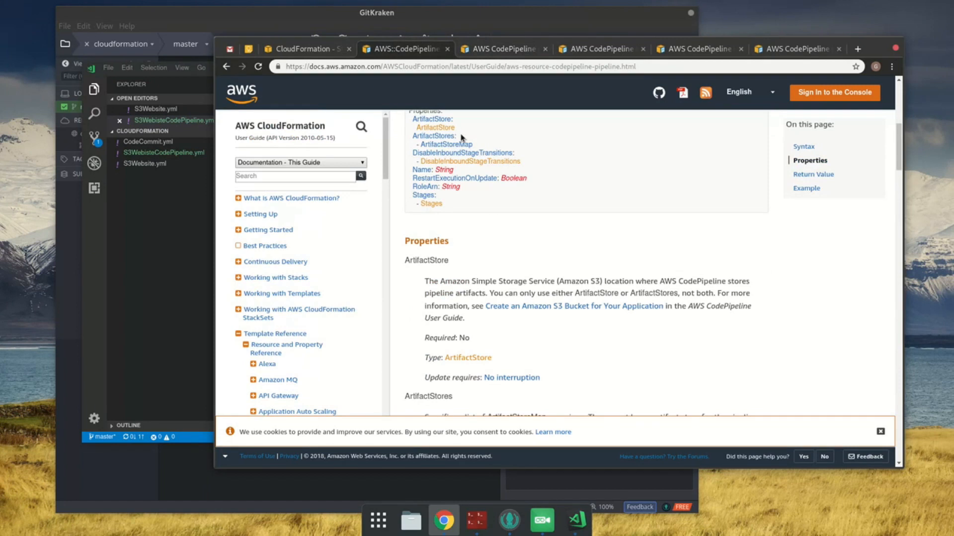
{"action": "double_click", "coordinate": [428, 261]}
{"action": "key", "text": "alt+Tab"}
{"action": "left_click", "coordinate": [407, 293]}
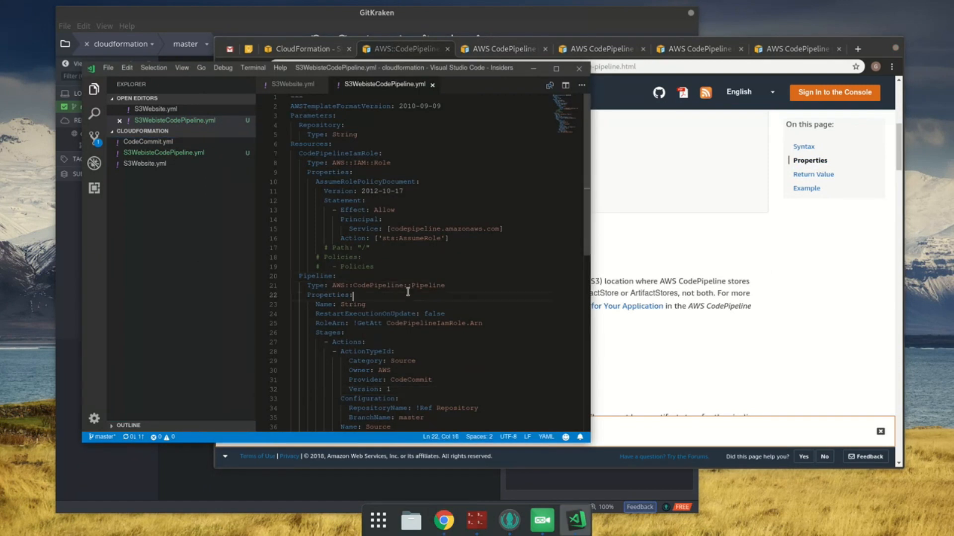
{"action": "left_click", "coordinate": [417, 319]}
{"action": "key", "text": "Up"}
{"action": "key", "text": "Up"}
{"action": "key", "text": "Up"}
{"action": "key", "text": "Return"}
{"action": "type", "text": "ArtifactStore"}
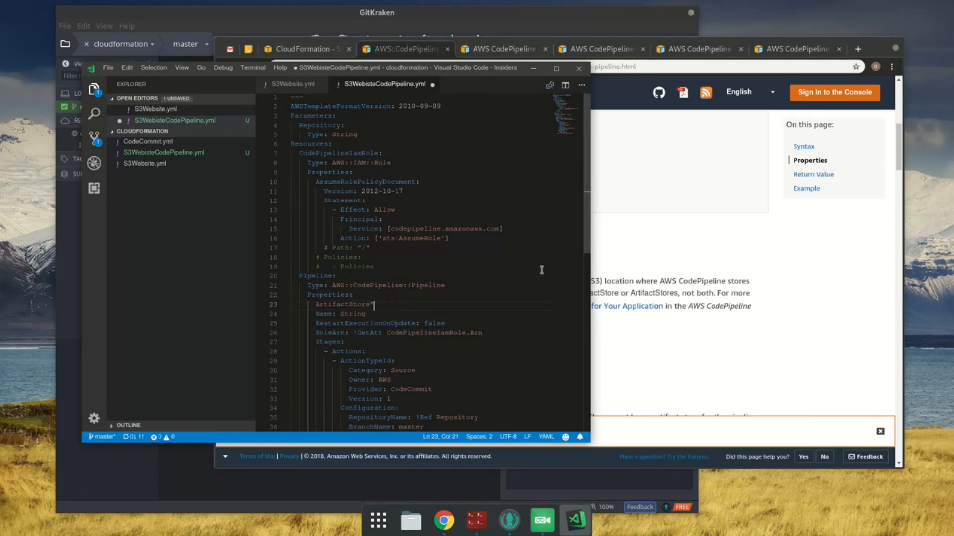
{"action": "key", "text": "ctrl+s"}
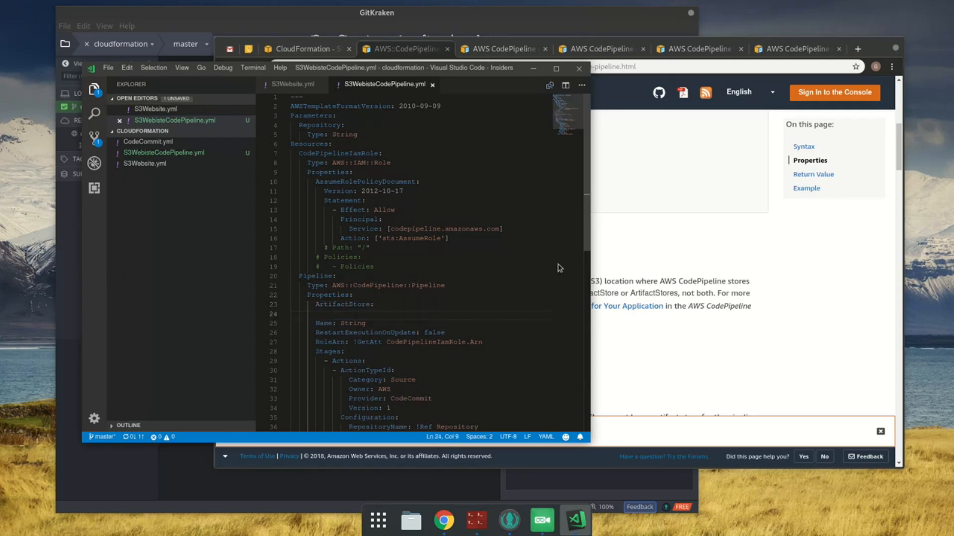
Step: Try to fill ArtifactStore with the YAML syntax copied from the AWS::CodePipeline::Pipeline reference, indent it, and save
{"action": "left_click", "coordinate": [594, 229]}
{"action": "scroll", "coordinate": [606, 233], "scroll_direction": "up", "scroll_amount": 2}
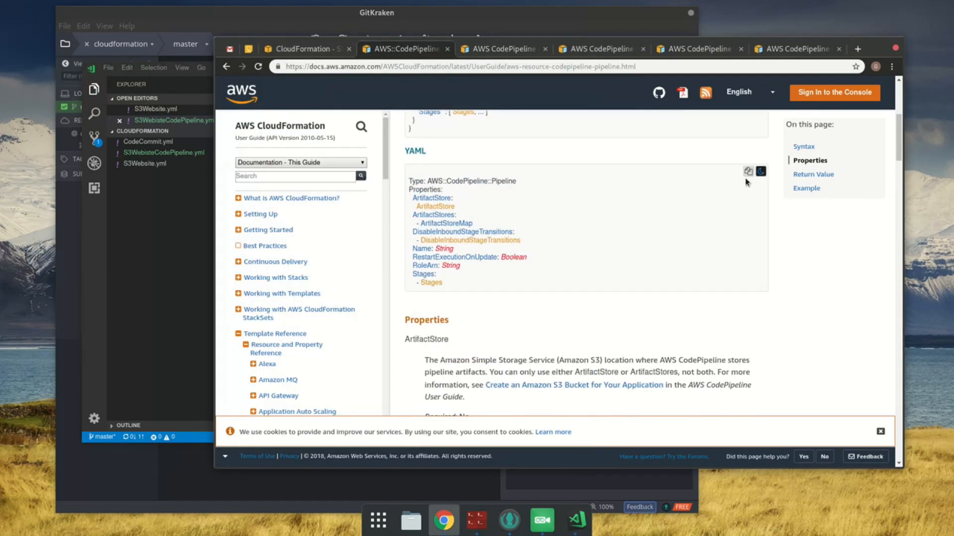
{"action": "left_click", "coordinate": [188, 240]}
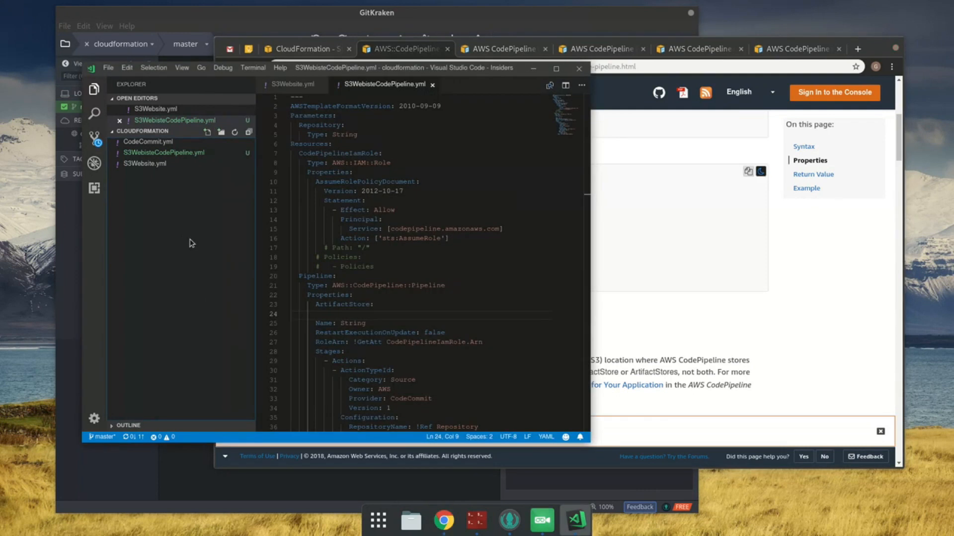
{"action": "key", "text": "ctrl+v"}
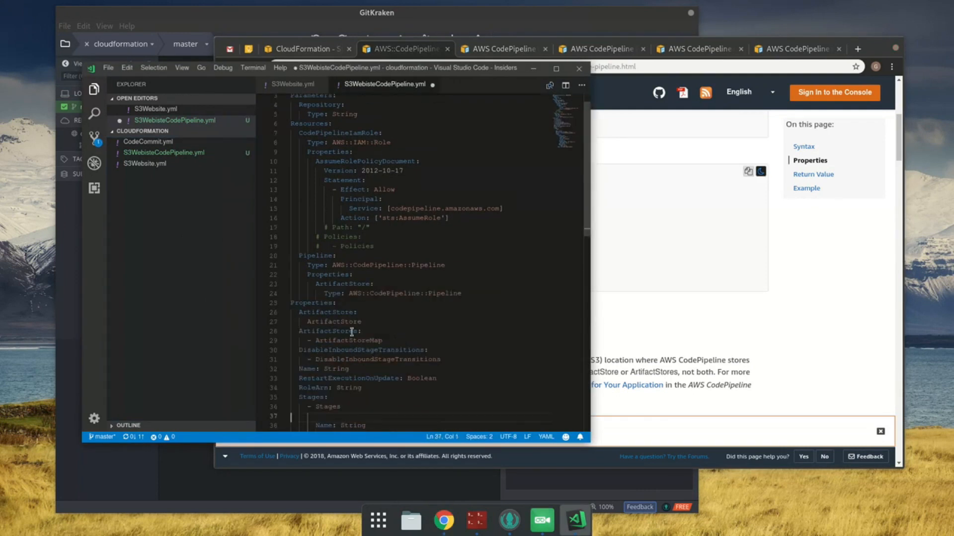
{"action": "left_click", "coordinate": [325, 303], "text": "shift"}
{"action": "key", "text": "Tab"}
{"action": "key", "text": "Tab"}
{"action": "key", "text": "Tab"}
{"action": "key", "text": "Tab"}
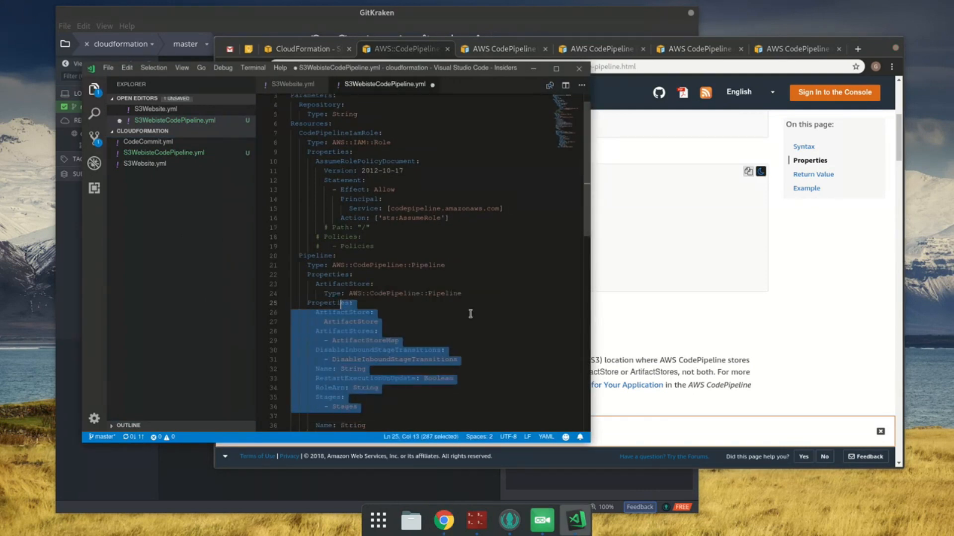
{"action": "key", "text": "ctrl+s"}
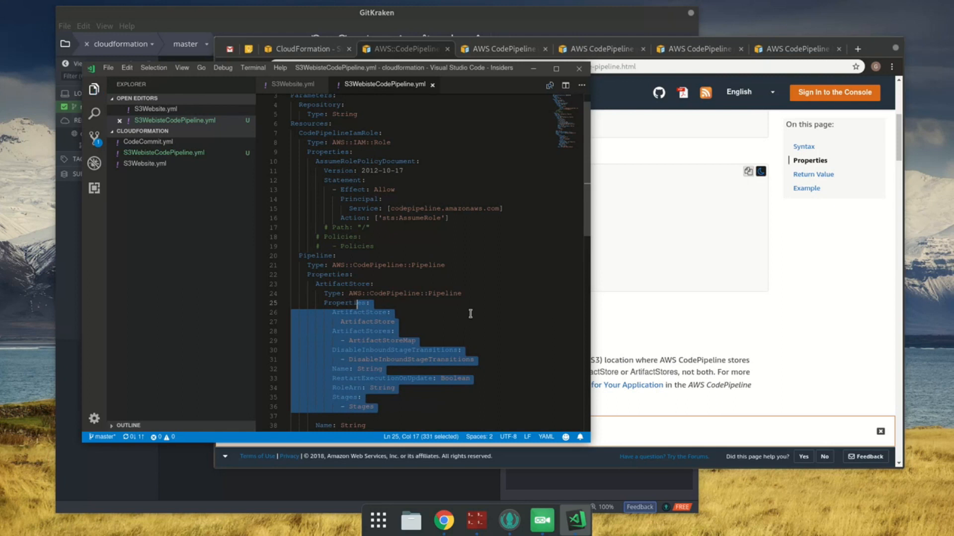
Step: Copy the YAML syntax from the ArtifactStore documentation page in Chrome and return to the template in VS Code
{"action": "left_click", "coordinate": [692, 331]}
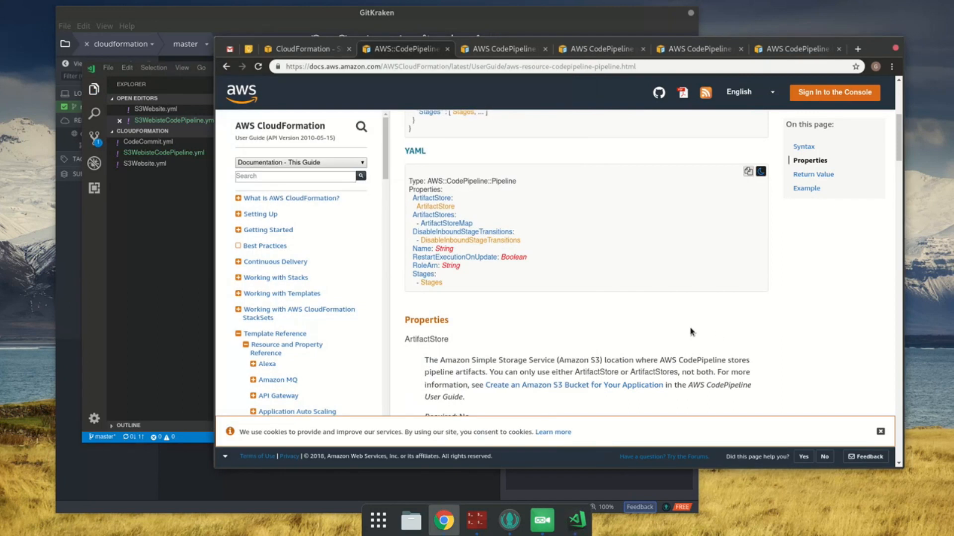
{"action": "scroll", "coordinate": [621, 326], "scroll_direction": "down", "scroll_amount": 2}
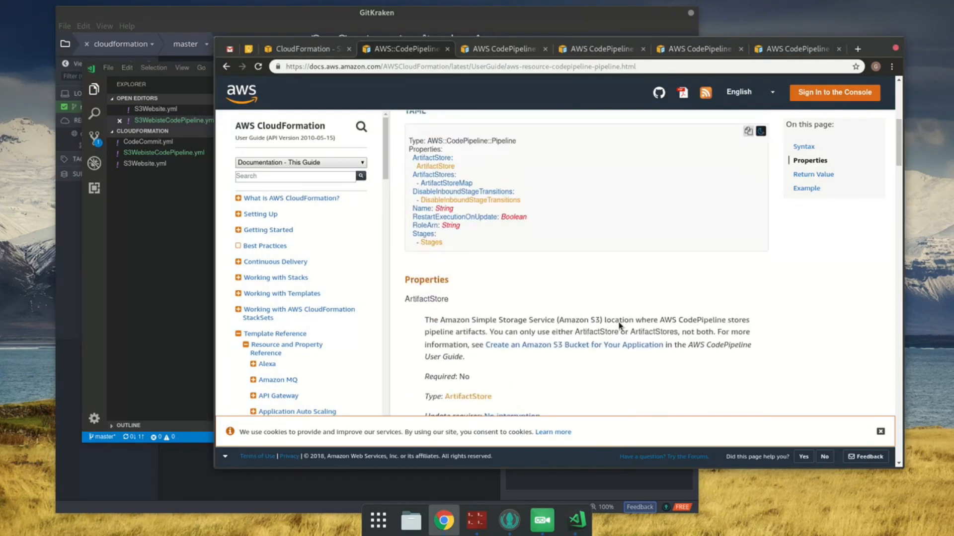
{"action": "scroll", "coordinate": [619, 323], "scroll_direction": "down", "scroll_amount": 1}
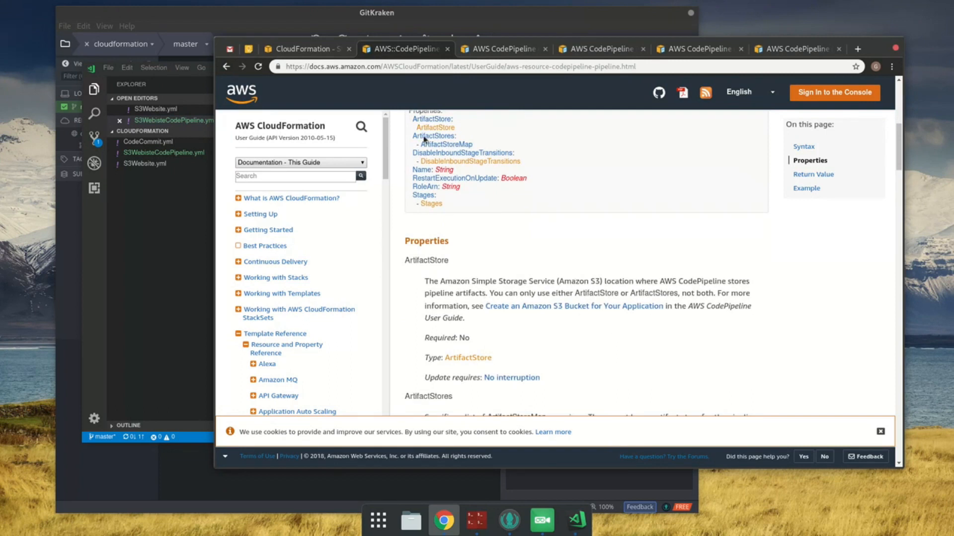
{"action": "left_click", "coordinate": [470, 49]}
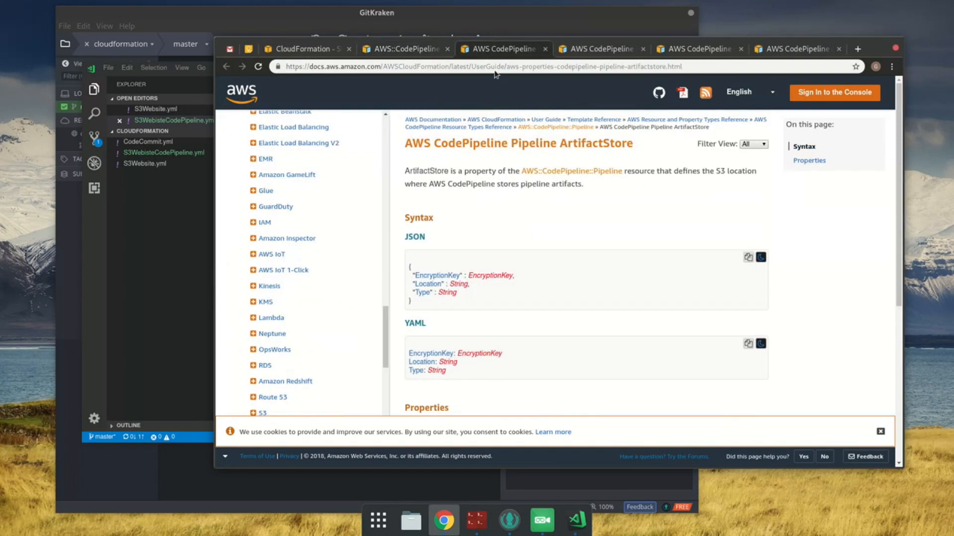
{"action": "left_click", "coordinate": [747, 343]}
{"action": "left_click", "coordinate": [164, 294]}
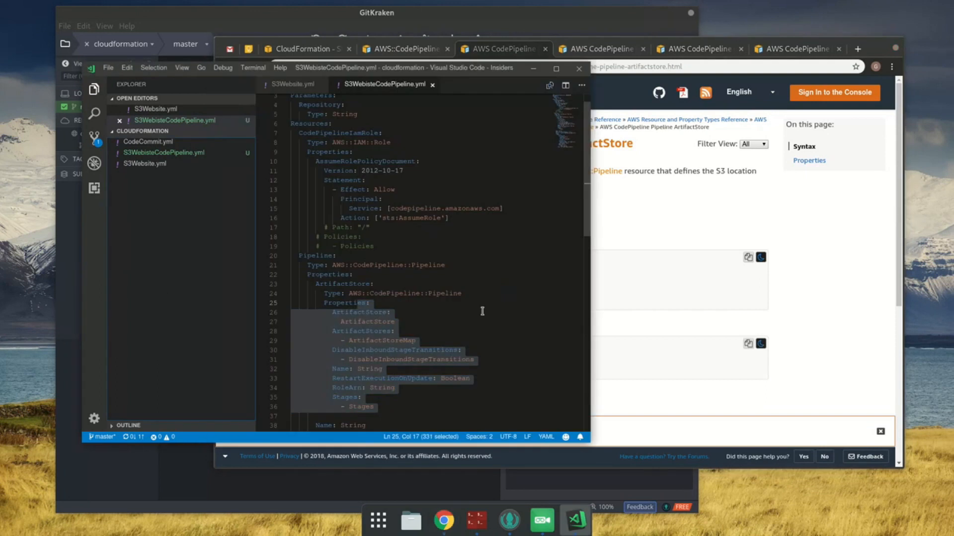
Step: Unindent the wrongly pasted Pipeline syntax and undo its insertion under ArtifactStore
{"action": "key", "text": "shift+Tab"}
{"action": "key", "text": "shift+Tab"}
{"action": "key", "text": "shift+Tab"}
{"action": "key", "text": "shift+Tab"}
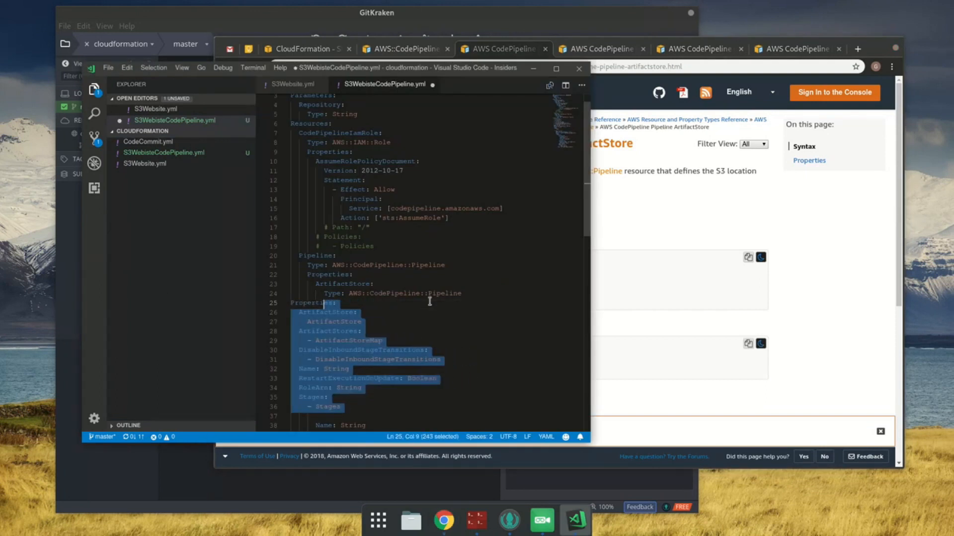
{"action": "key", "text": "ctrl+z"}
Step: Paste the EncryptionKey, Location and Type properties under ArtifactStore and indent them as its children
{"action": "key", "text": "ctrl+v"}
{"action": "left_click", "coordinate": [332, 305], "text": "shift"}
{"action": "key", "text": "Tab"}
{"action": "key", "text": "Tab"}
{"action": "key", "text": "Tab"}
{"action": "key", "text": "Tab"}
{"action": "left_click", "coordinate": [466, 324]}
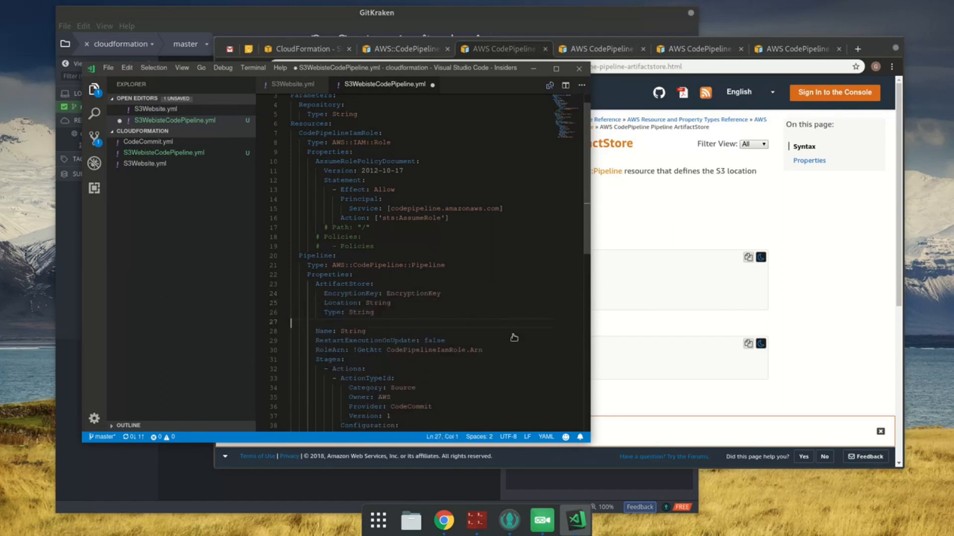
Step: Remove the optional EncryptionKey property from ArtifactStore in S3WebisteCodePipeline.yml, keeping the required Location and Type, and save the template
{"action": "key", "text": "ctrl+s"}
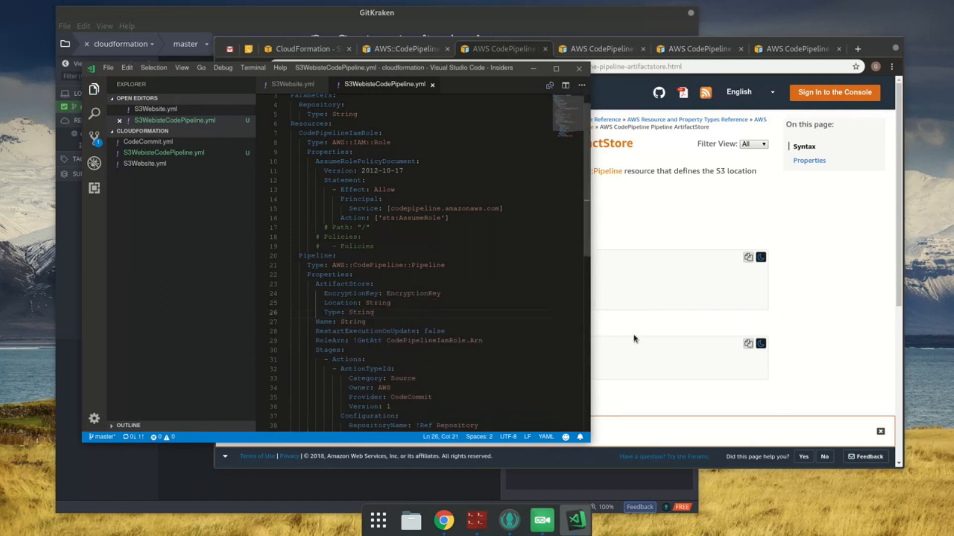
{"action": "left_click", "coordinate": [638, 338]}
{"action": "scroll", "coordinate": [610, 352], "scroll_direction": "down", "scroll_amount": 5}
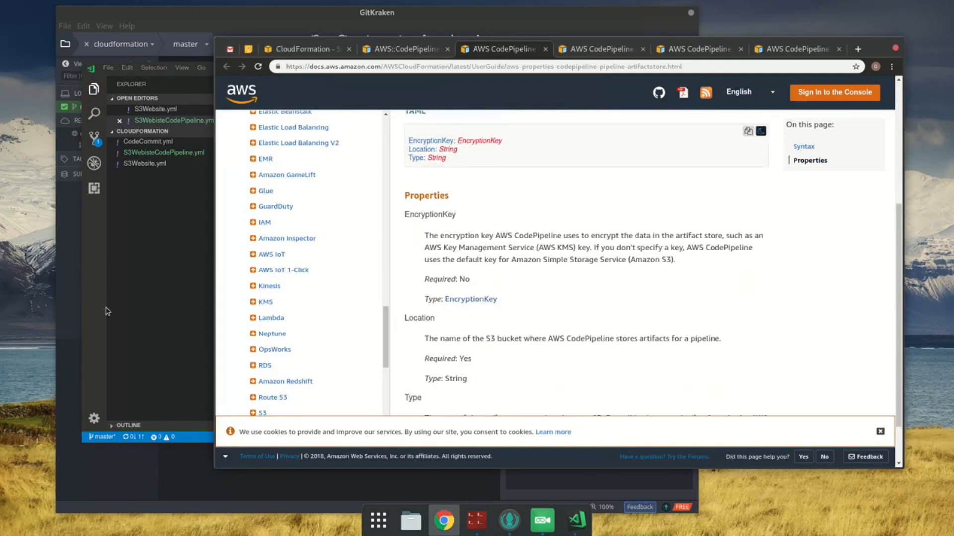
{"action": "left_click", "coordinate": [140, 262]}
{"action": "left_click", "coordinate": [441, 287]}
{"action": "key", "text": "Down"}
{"action": "key", "text": "End"}
{"action": "key", "text": "shift+Home"}
{"action": "key", "text": "shift+Home"}
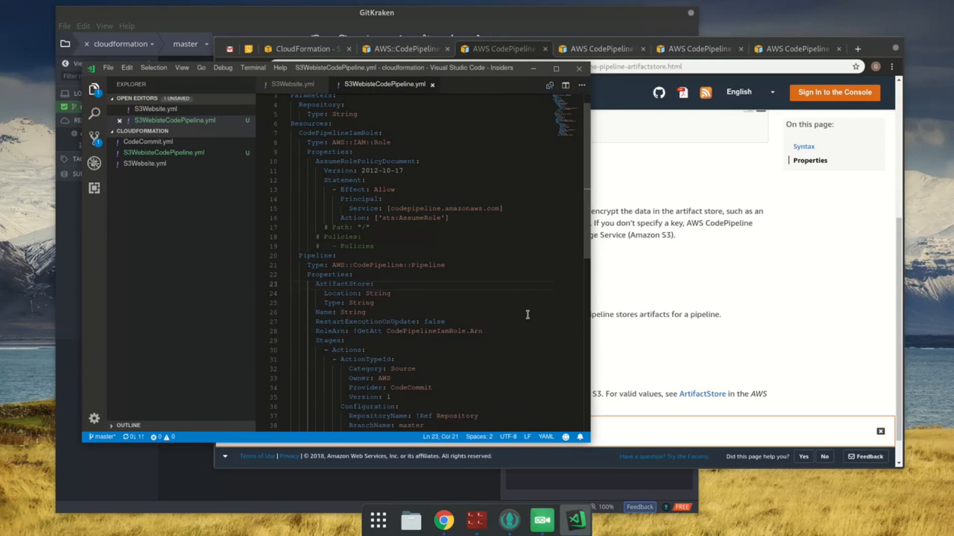
Step: Read the Location and Type property descriptions on the ArtifactStore documentation page in Chrome
{"action": "left_click", "coordinate": [651, 285]}
{"action": "scroll", "coordinate": [651, 287], "scroll_direction": "down", "scroll_amount": 1}
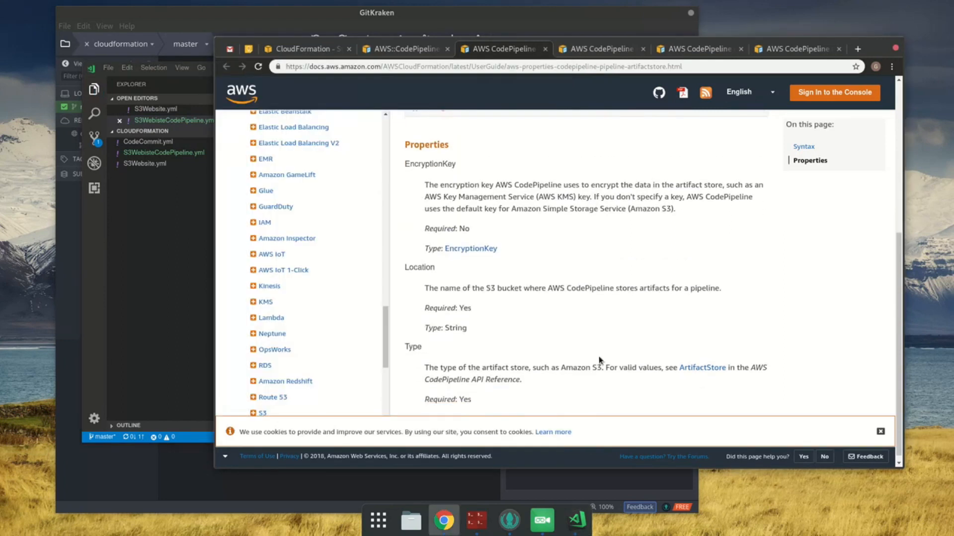
{"action": "left_click_drag", "start_coordinate": [476, 291], "coordinate": [604, 289]}
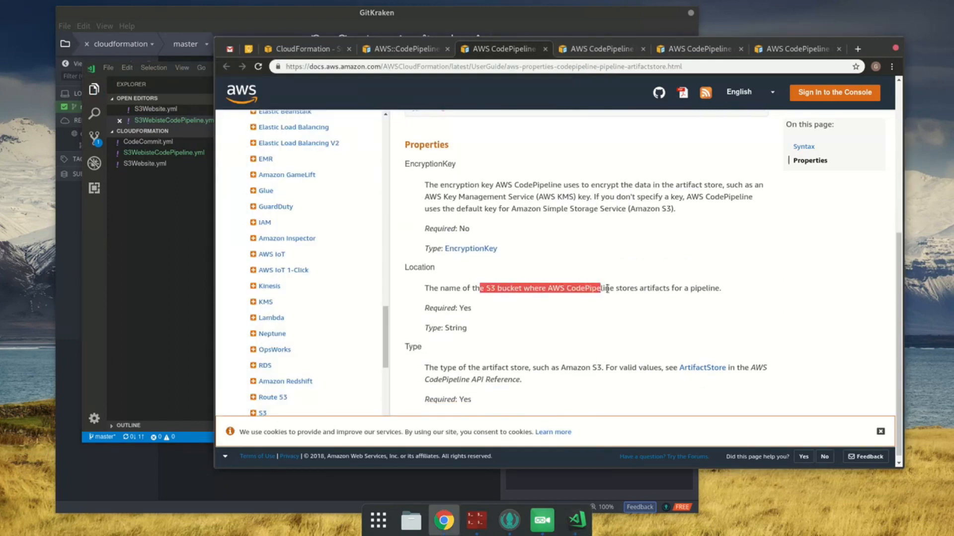
{"action": "left_click", "coordinate": [617, 289]}
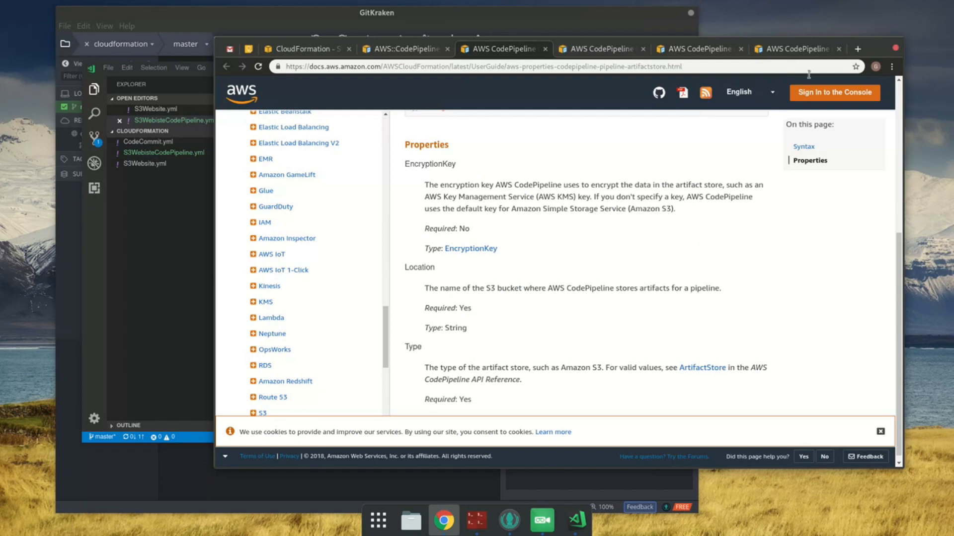
Step: Search Google in a new tab for "cloudformation template name variable"
{"action": "left_click", "coordinate": [855, 48]}
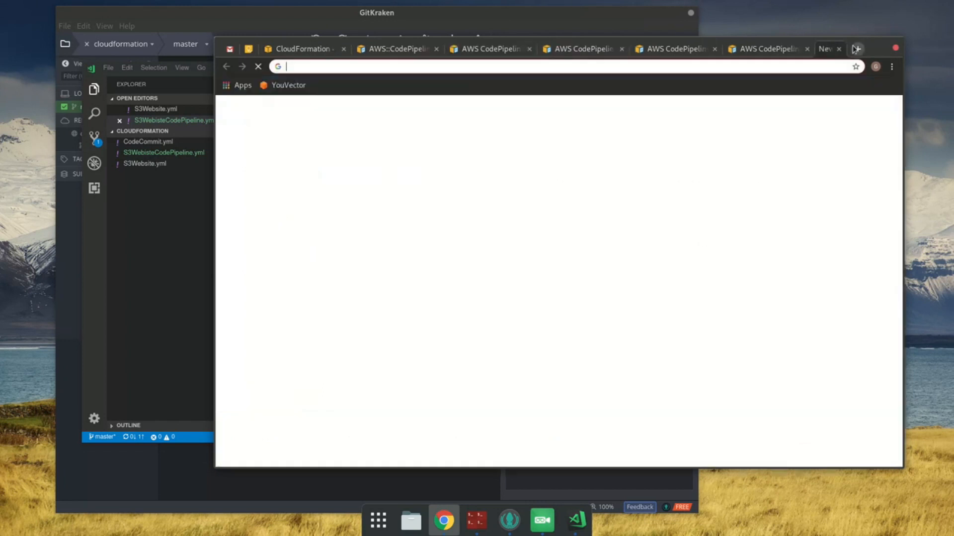
{"action": "left_click", "coordinate": [838, 48]}
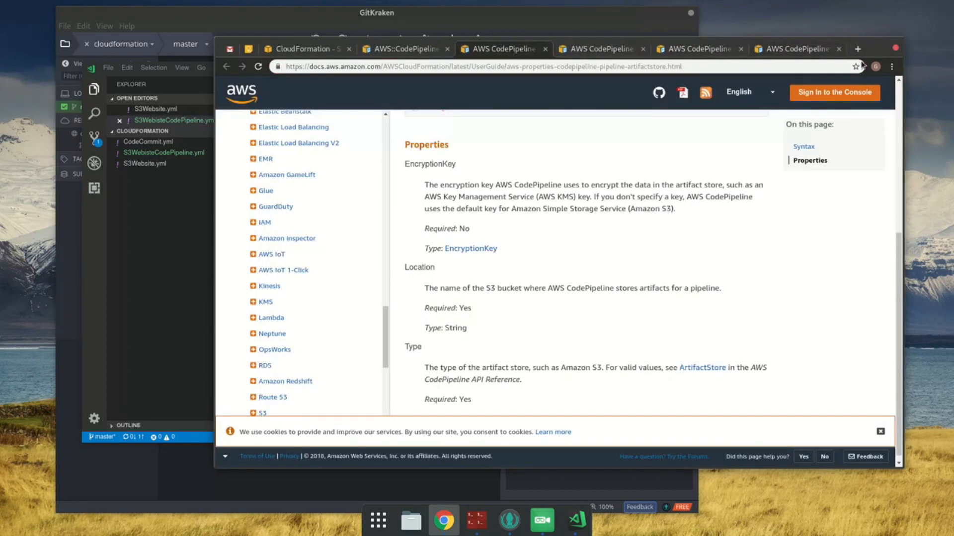
{"action": "left_click", "coordinate": [857, 49]}
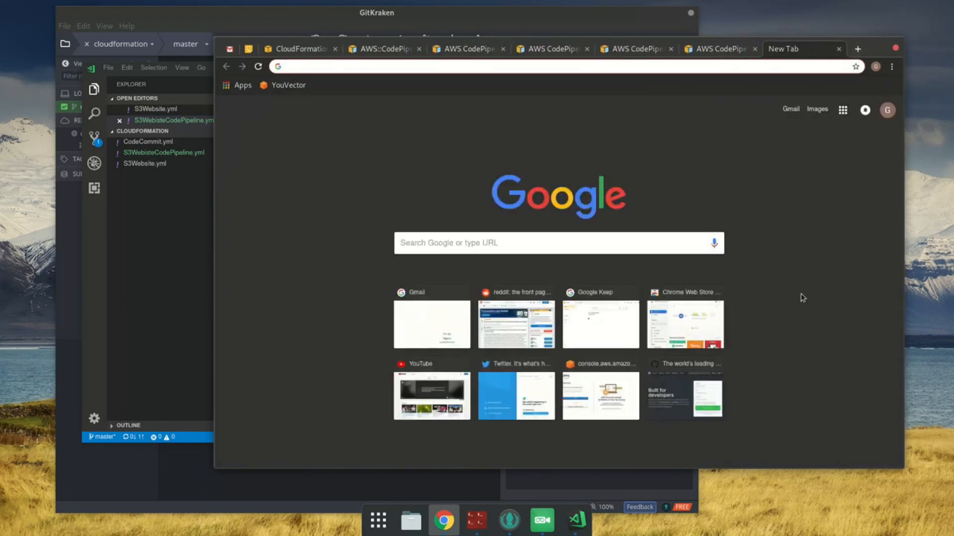
{"action": "type", "text": "a"}
{"action": "key", "text": "BackSpace"}
{"action": "key", "text": "BackSpace"}
{"action": "type", "text": "clo"}
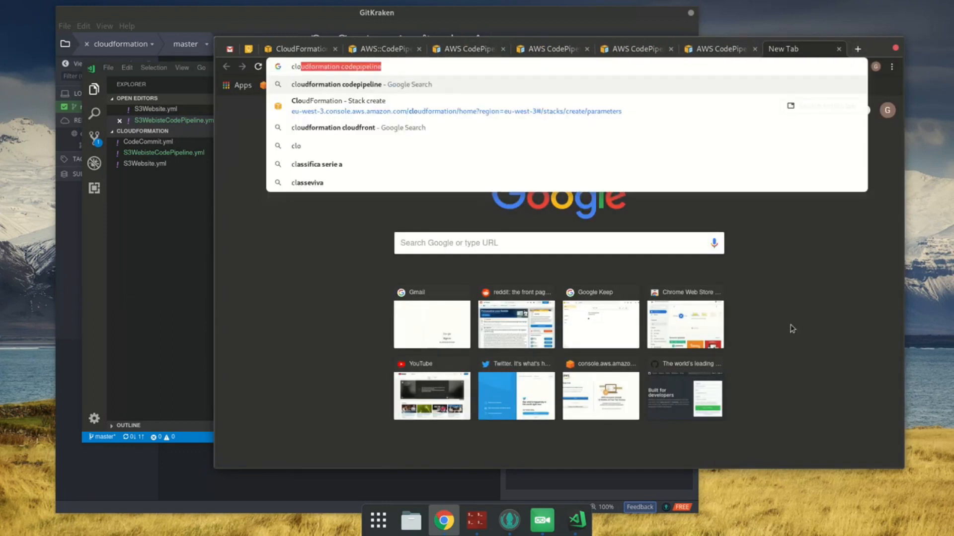
{"action": "type", "text": "udforma"}
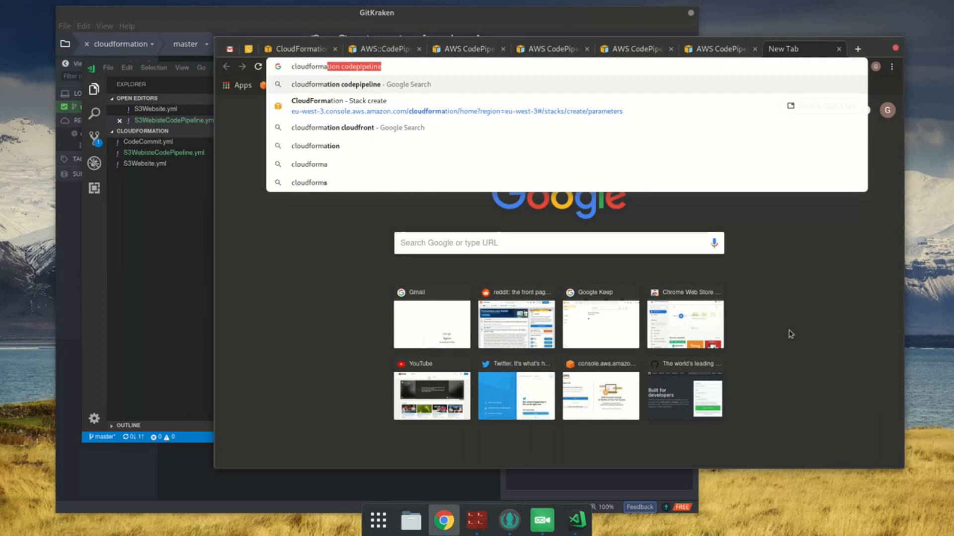
{"action": "type", "text": "tion template name"}
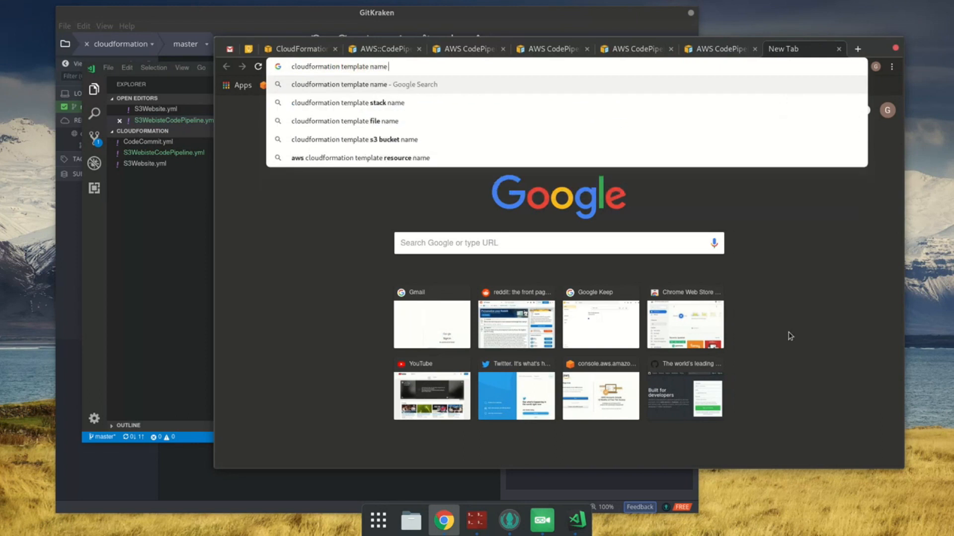
{"action": "type", "text": " variable"}
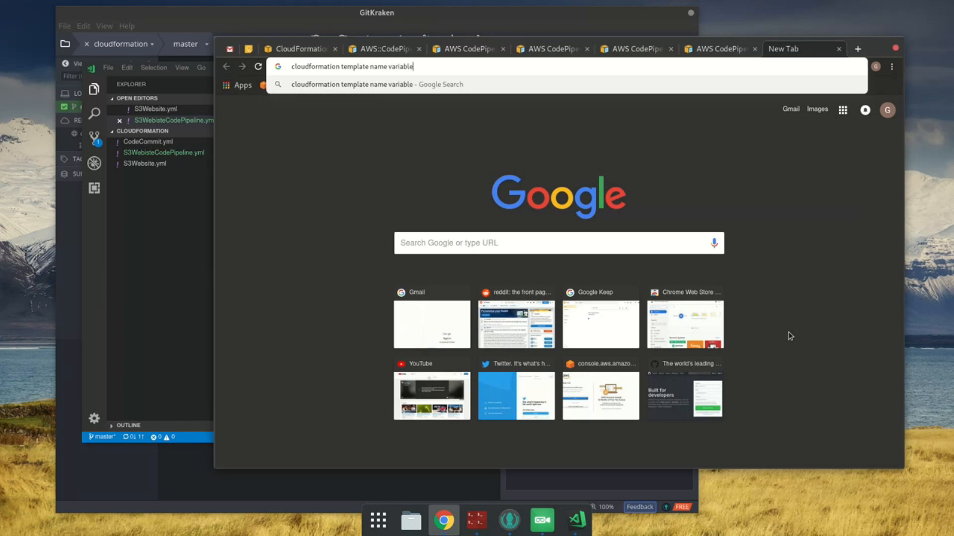
{"action": "key", "text": "Return"}
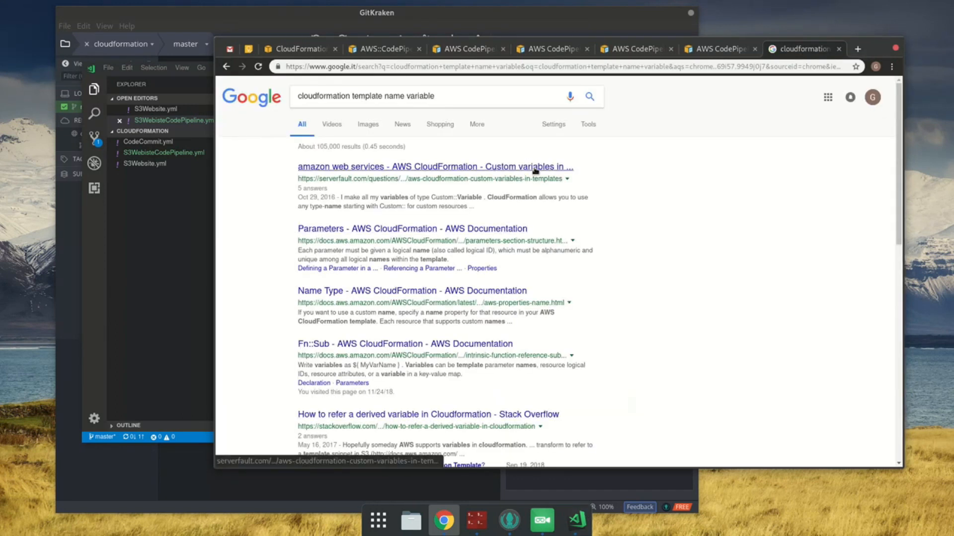
Step: Open the CloudFormation Parameters documentation and the custom variables question from the search results in background tabs
{"action": "middle_click", "coordinate": [421, 229]}
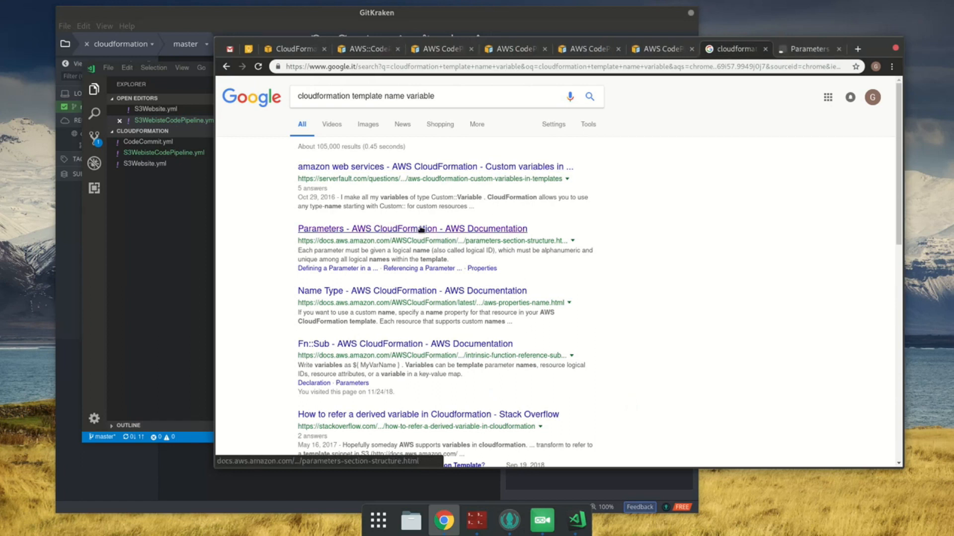
{"action": "middle_click", "coordinate": [457, 168]}
{"action": "middle_click", "coordinate": [447, 169]}
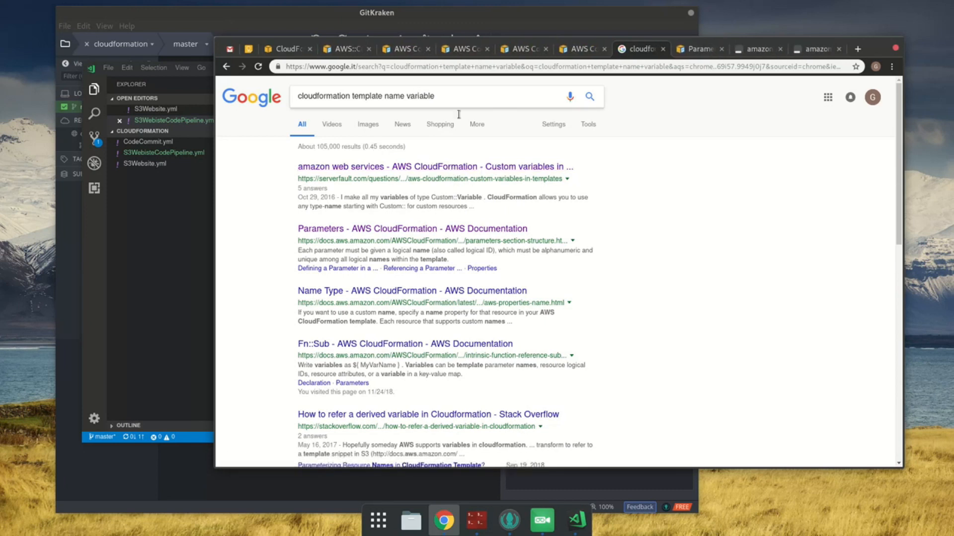
Step: Replace the Google query with "cloudformation get stack name param" and run the search
{"action": "left_click", "coordinate": [502, 110]}
{"action": "triple_click", "coordinate": [469, 98]}
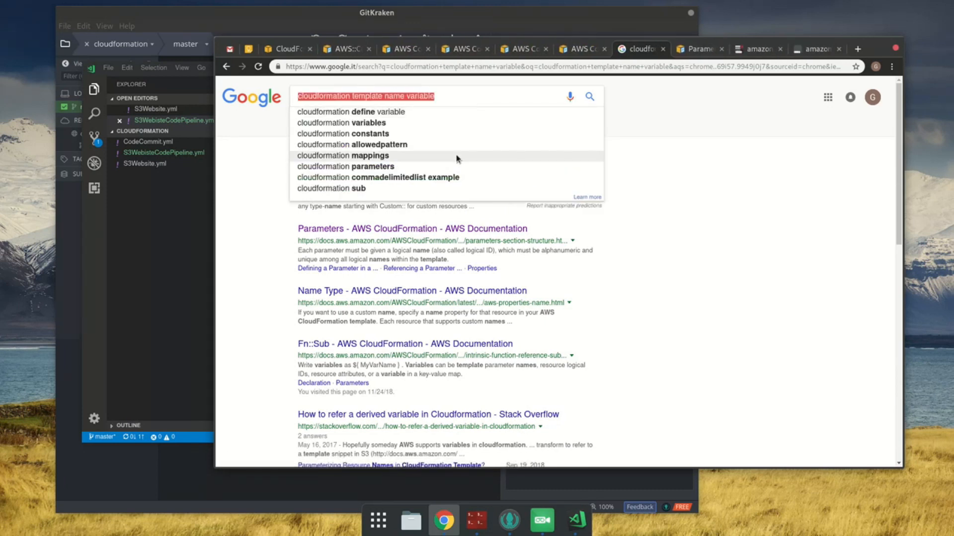
{"action": "type", "text": "cloudformation"}
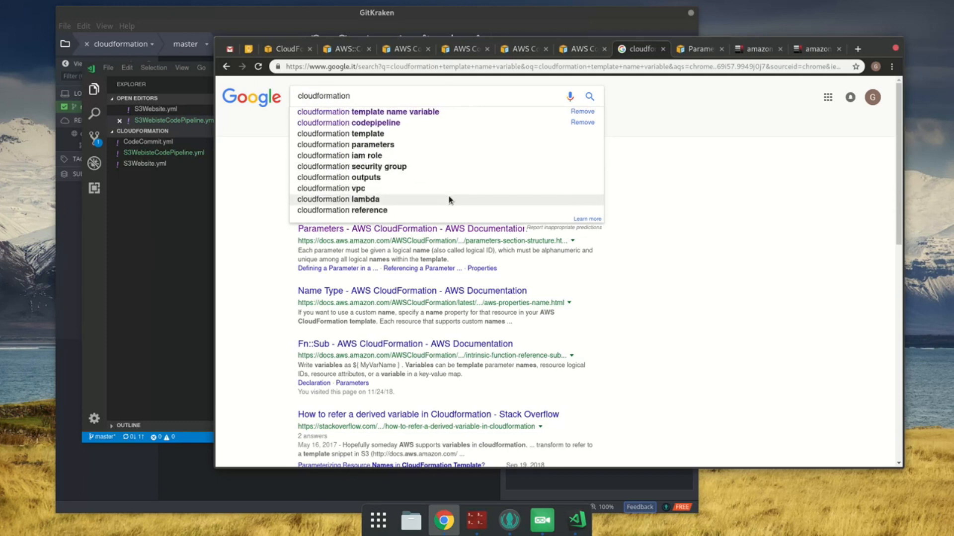
{"action": "type", "text": " get stack na"}
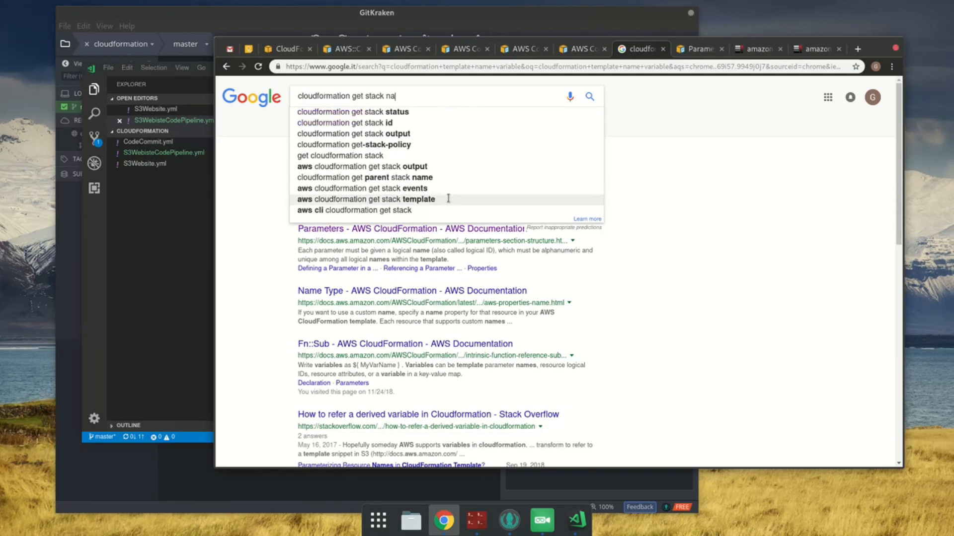
{"action": "type", "text": "me param"}
{"action": "key", "text": "Return"}
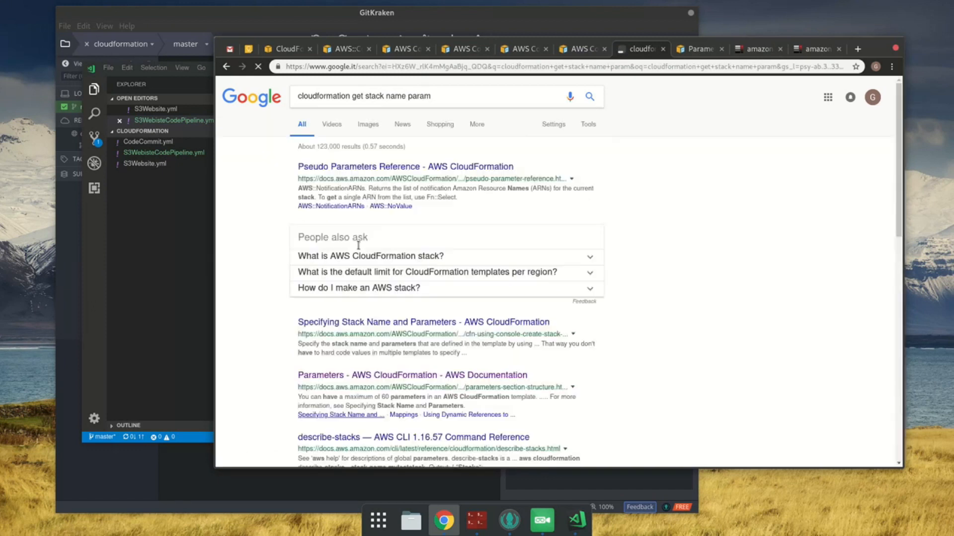
Step: Open the Pseudo Parameters Reference result in its own tab and go to its AWS::StackName section
{"action": "middle_click", "coordinate": [371, 166]}
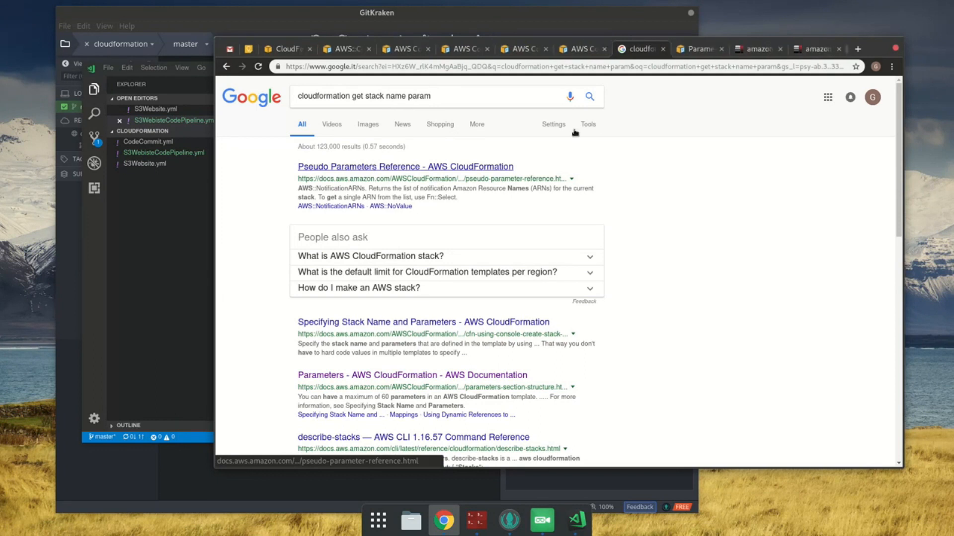
{"action": "left_click", "coordinate": [822, 49]}
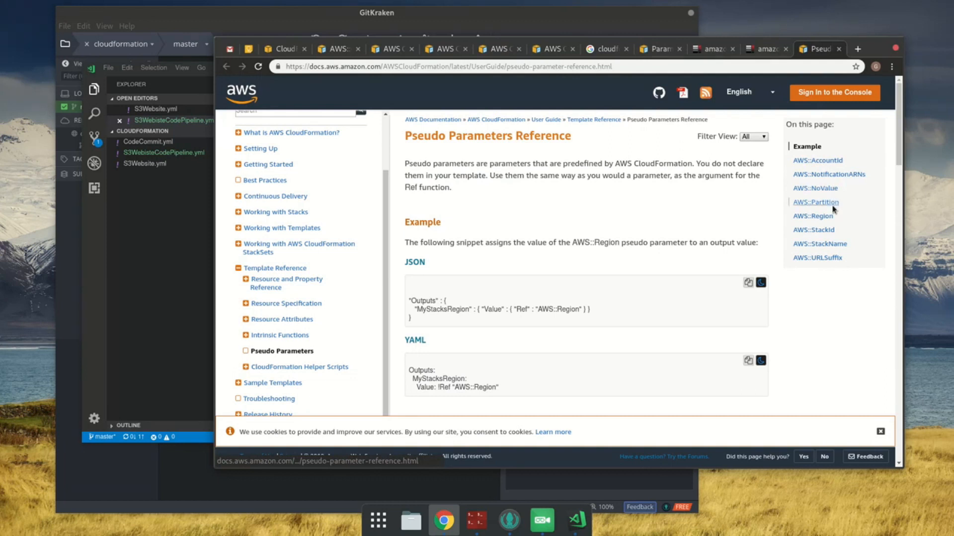
{"action": "left_click", "coordinate": [824, 244]}
Step: Move the Pseudo Parameters tab directly after the CodePipeline documentation tabs and close all tabs following it
{"action": "left_click_drag", "start_coordinate": [819, 51], "coordinate": [621, 51]}
{"action": "right_click", "coordinate": [602, 49]}
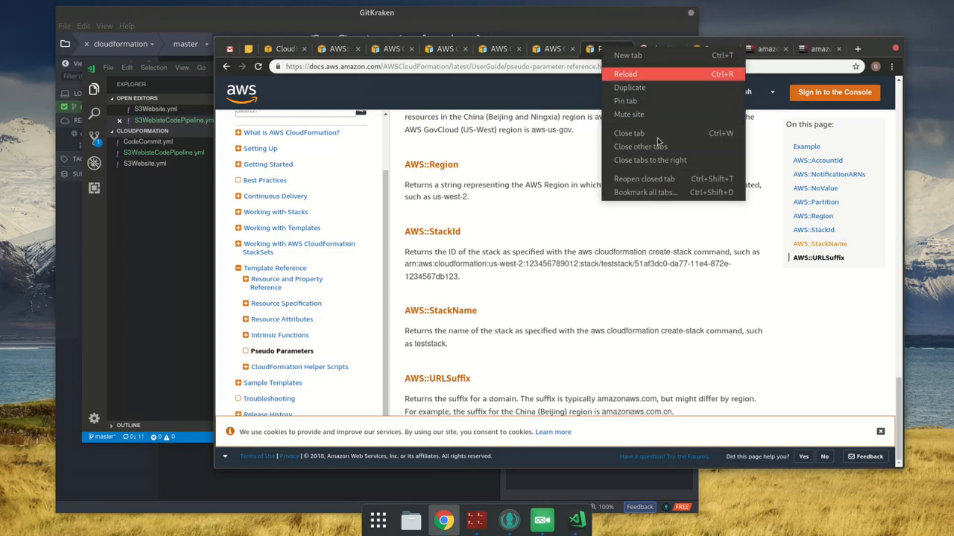
{"action": "left_click", "coordinate": [665, 160]}
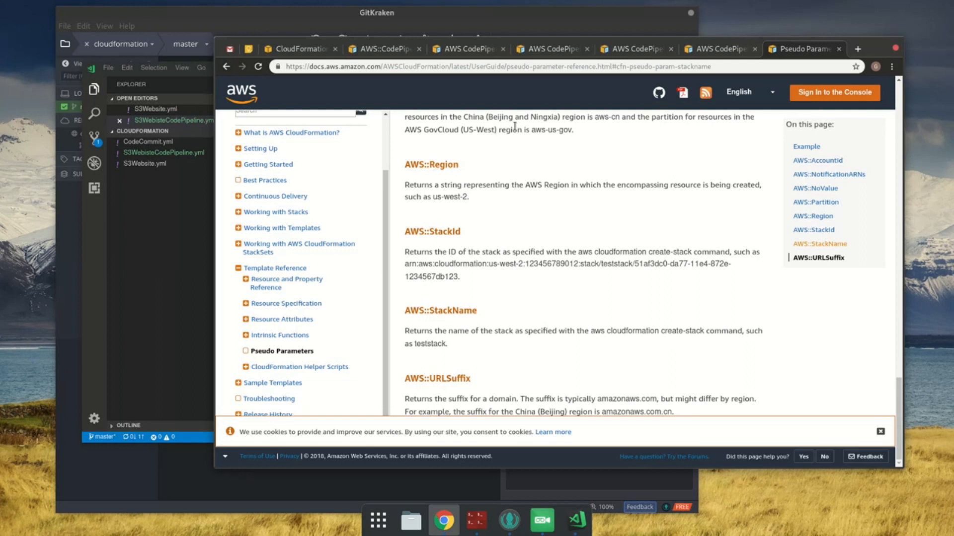
Step: Return to the template in VS Code, add an S3Bucket entry as the first item under Resources, and save
{"action": "left_click", "coordinate": [180, 239]}
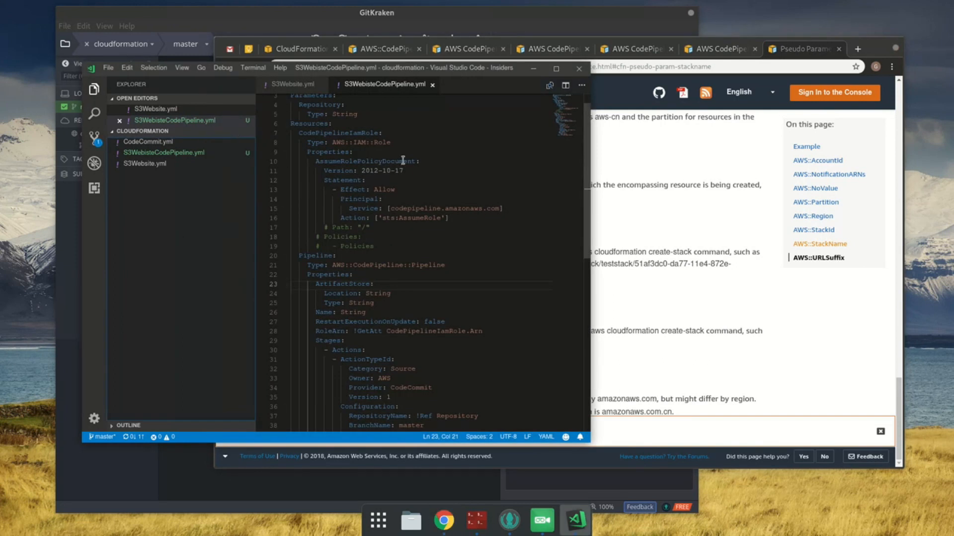
{"action": "left_click", "coordinate": [413, 127]}
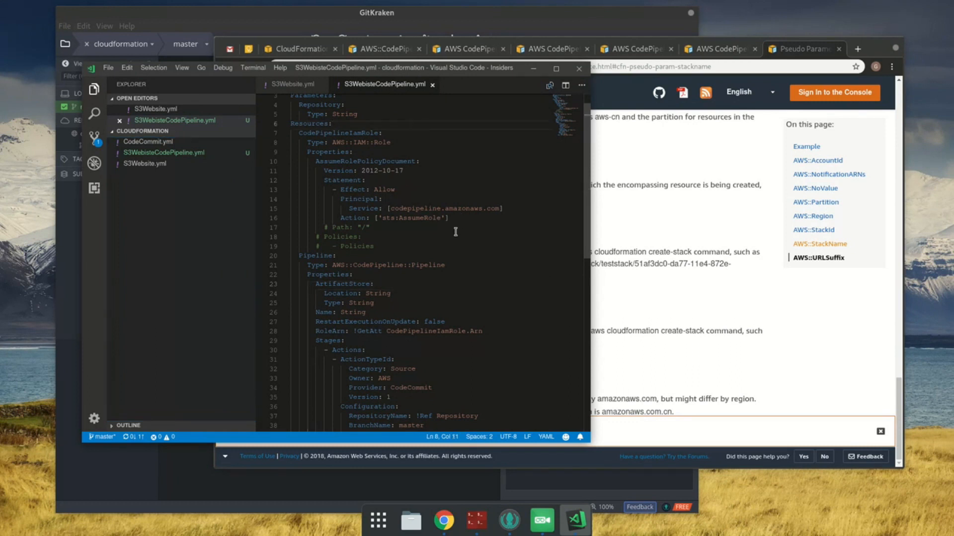
{"action": "key", "text": "Return"}
{"action": "type", "text": "S3Bucket:"}
{"action": "key", "text": "Return"}
{"action": "key", "text": "ctrl+s"}
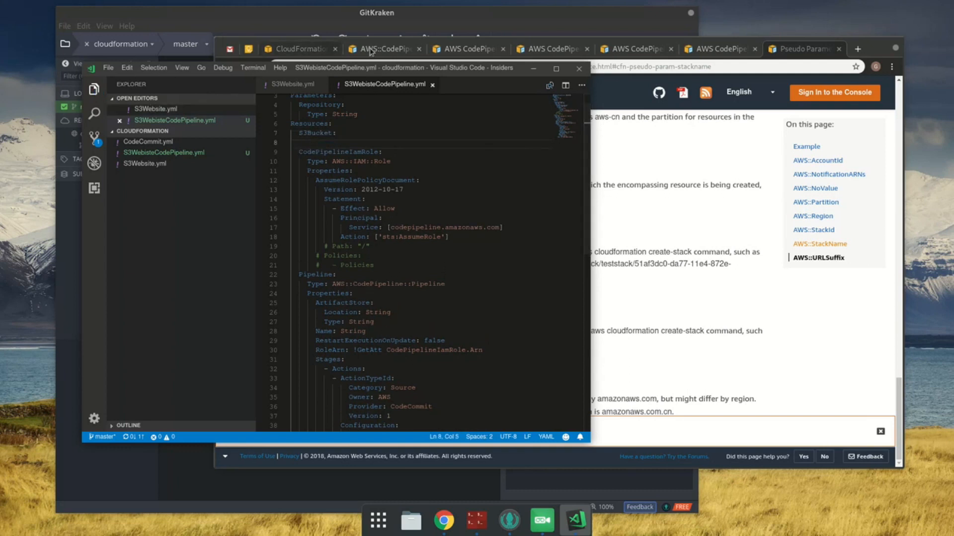
Step: Search the AWS::CodePipeline::Pipeline reference page in Chrome for "s3"
{"action": "left_click", "coordinate": [370, 50]}
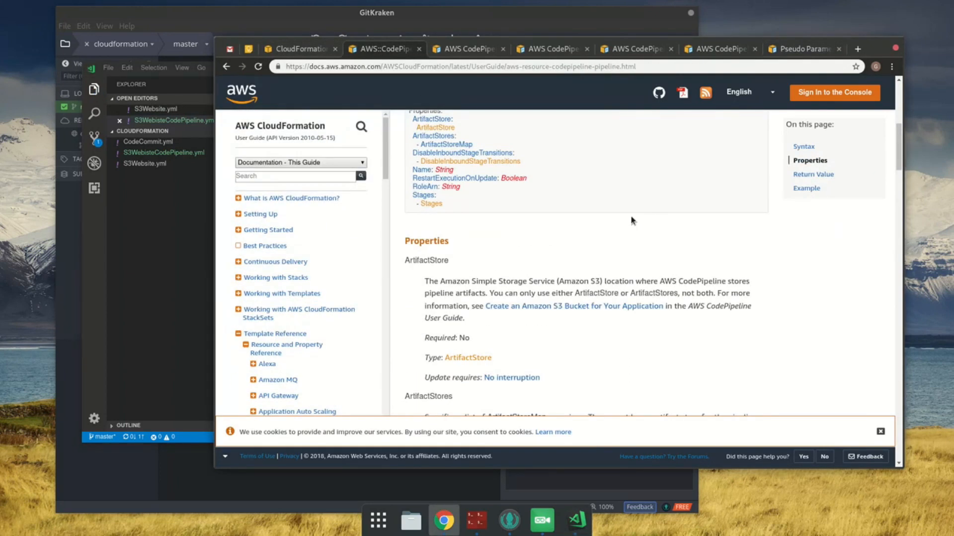
{"action": "key", "text": "ctrl+f"}
{"action": "type", "text": "s3"}
{"action": "key", "text": "Return"}
{"action": "key", "text": "Return"}
{"action": "key", "text": "Return"}
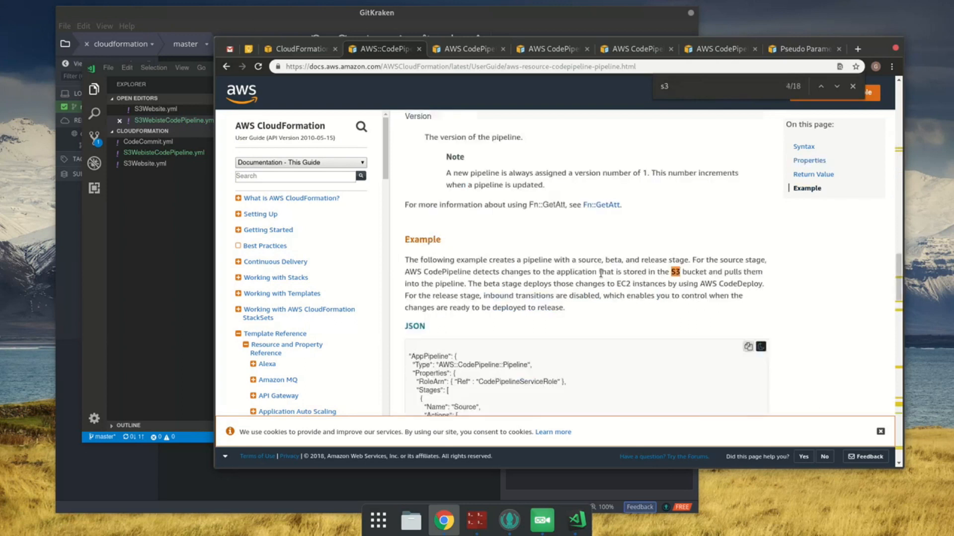
Step: Open the S3 resource types reference in a new tab, place it before the CodePipeline reference tab, and open its AWS::S3::Bucket page
{"action": "scroll", "coordinate": [357, 337], "scroll_direction": "down", "scroll_amount": 20}
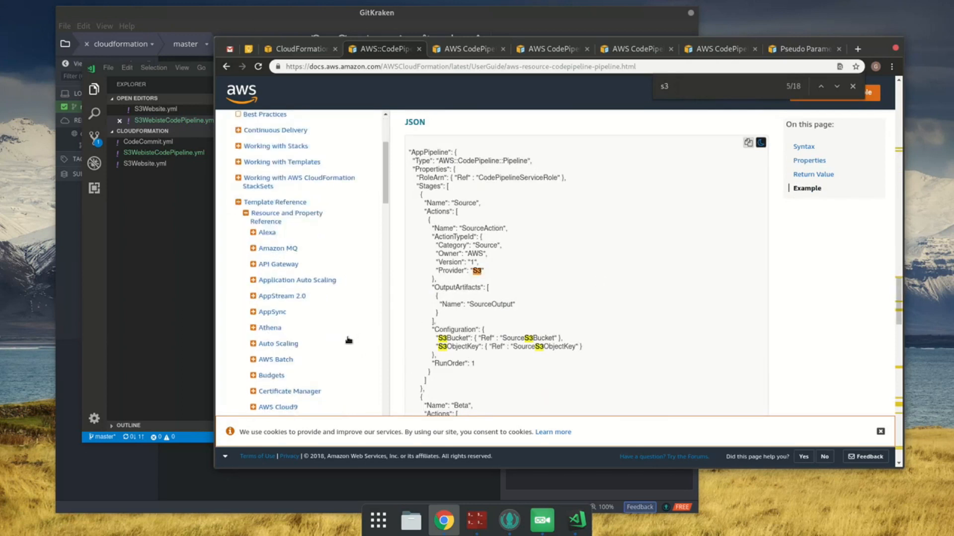
{"action": "scroll", "coordinate": [342, 327], "scroll_direction": "down", "scroll_amount": 10}
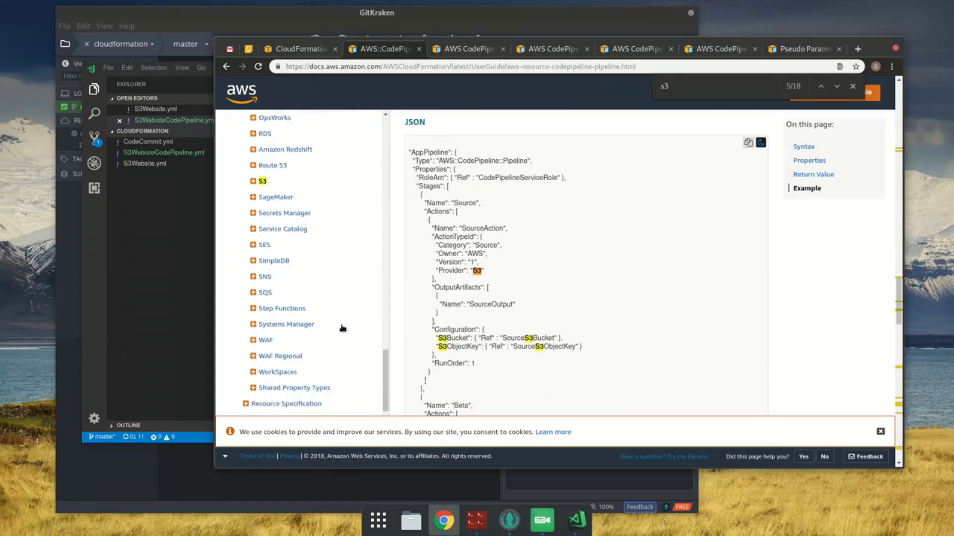
{"action": "scroll", "coordinate": [264, 174], "scroll_direction": "up", "scroll_amount": 2}
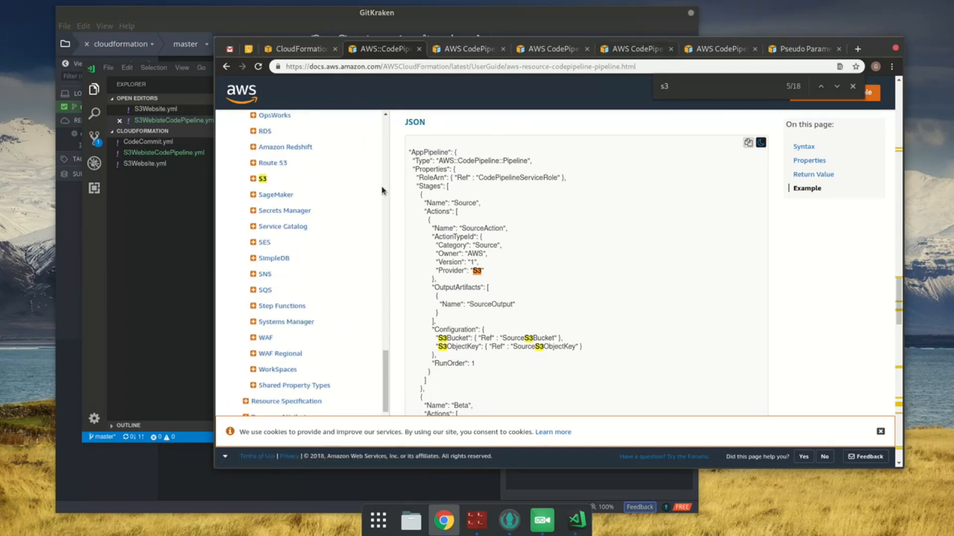
{"action": "middle_click", "coordinate": [263, 179]}
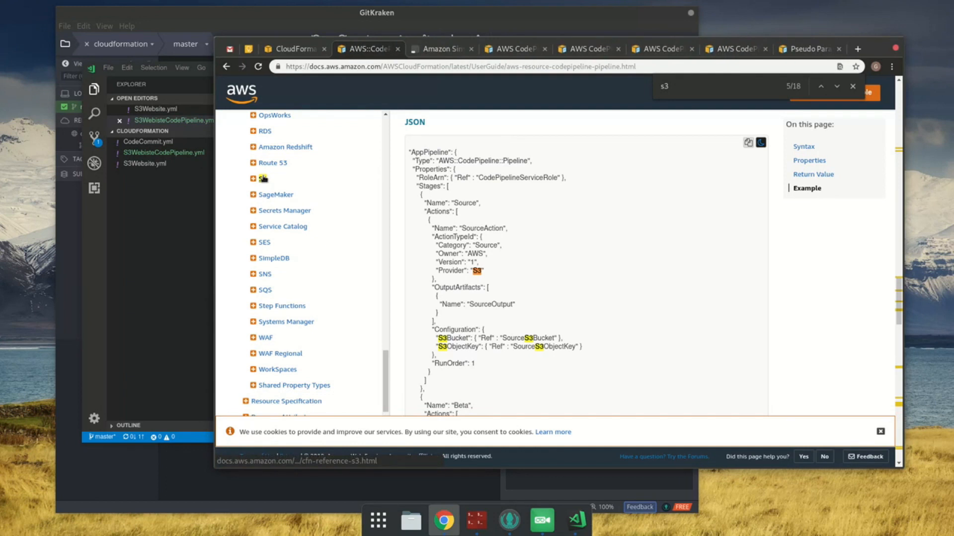
{"action": "left_click_drag", "start_coordinate": [445, 51], "coordinate": [382, 49]}
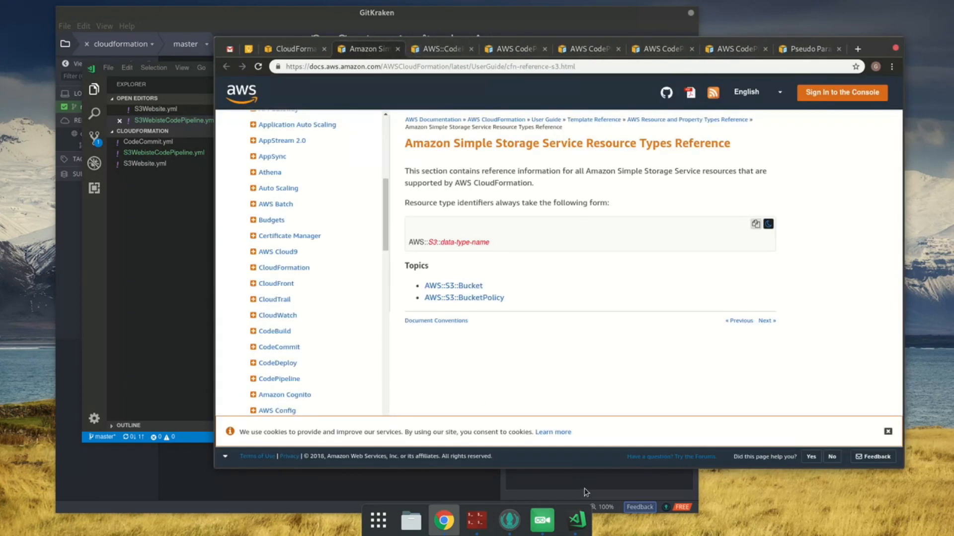
{"action": "left_click", "coordinate": [452, 287]}
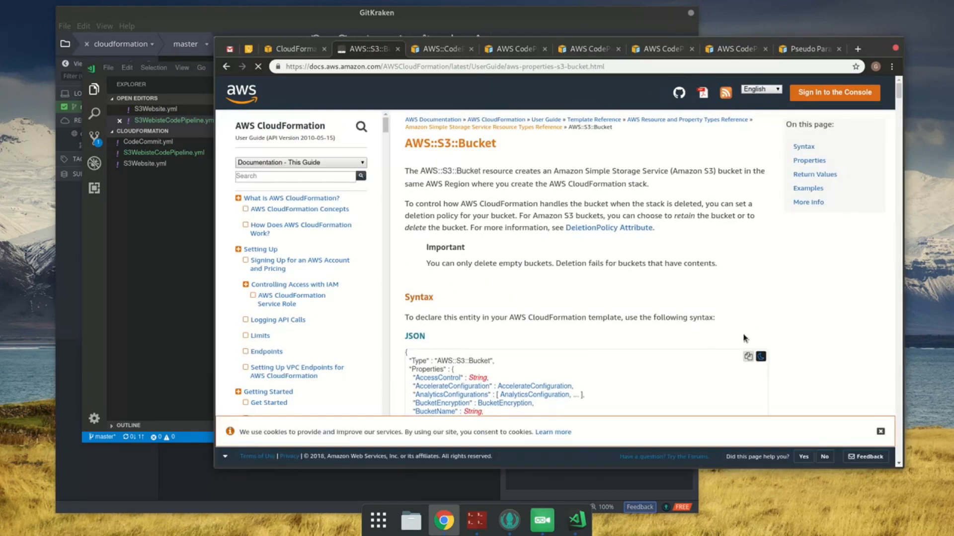
{"action": "scroll", "coordinate": [751, 348], "scroll_direction": "down", "scroll_amount": 2}
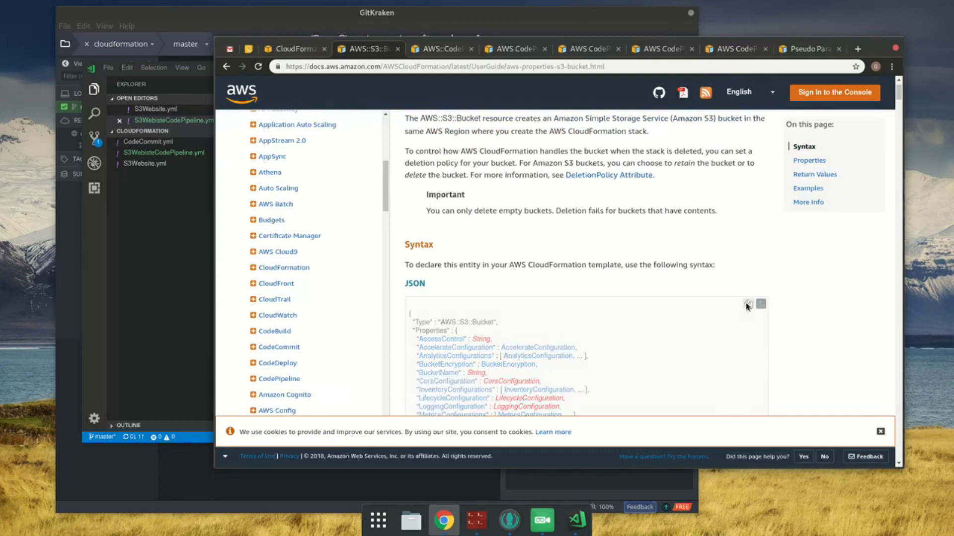
{"action": "key", "text": "alt+Tab"}
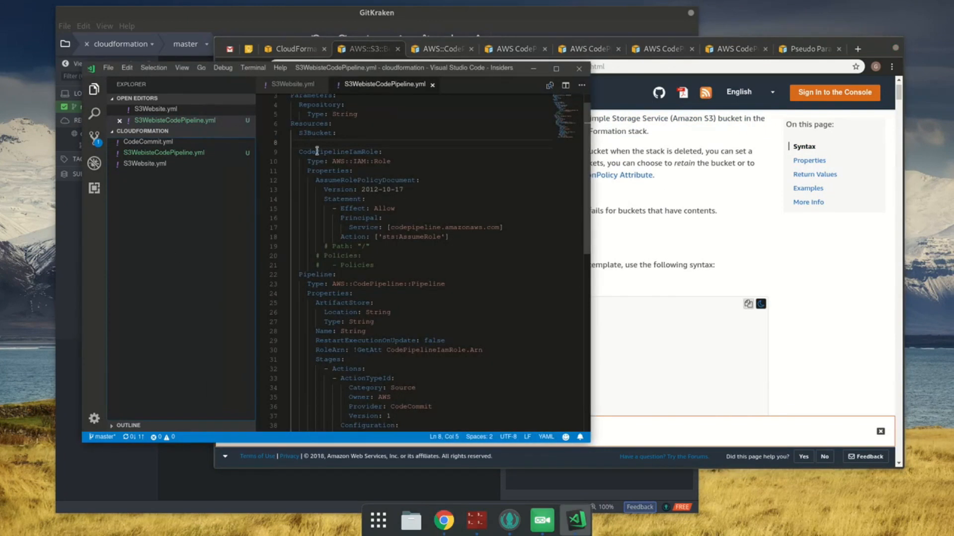
{"action": "type", "text": "{   \"Type\" : \"AWS::S3::Bucket\",   \"Properties\" : {     \"AccessControl\" : String,     \"AccelerateConfiguration\" : AccelerateConfiguration,     \"AnalyticsConfigurations\" : [ AnalyticsConfiguration, ... ],     \"BucketEncryption\" : BucketEncryption,     \"BucketName\" : String,     \"CorsConfiguration\" : CorsConfiguration,     \"InventoryConfigurations\" : [ InventoryConfiguration, ... ],     \"LifecycleConfiguration\" : LifecycleConfiguration,     \"LoggingConfiguration\" : LoggingConfiguration,     \"MetricsConfigurations\" : [ MetricsConfiguration, ... ],     \"NotificationConfiguration\" : NotificationConfiguration,     \"PublicAccessBlockConfiguration\" : PublicAccessBlockConfiguration,     \"ReplicationConfiguration\" : ReplicationConfiguration,     \"Tags\" : [ Resource Tag, ... ],     \"VersioningConfiguration\" : VersioningConfiguration,     \"WebsiteConfiguration\" : WebsiteConfiguration   } }"}
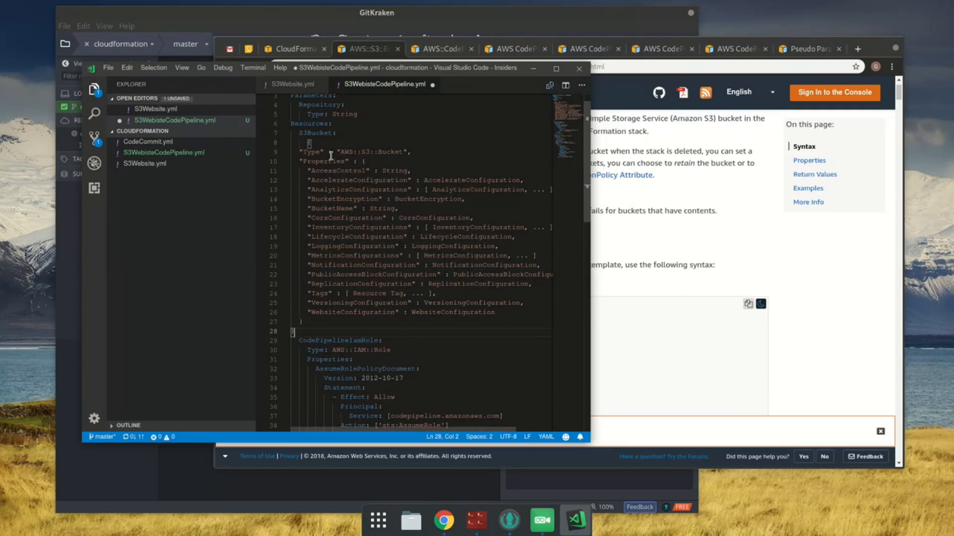
Step: Copy the YAML syntax from the AWS::S3::Bucket page and paste it under S3Bucket in the VS Code template
{"action": "scroll", "coordinate": [647, 270], "scroll_direction": "down", "scroll_amount": 2}
{"action": "left_click", "coordinate": [648, 273]}
{"action": "scroll", "coordinate": [651, 276], "scroll_direction": "down", "scroll_amount": 3}
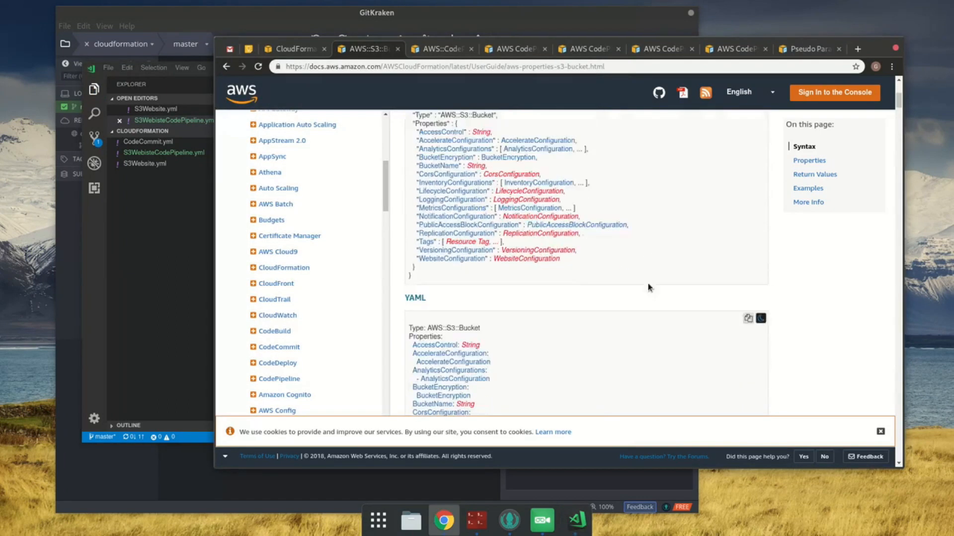
{"action": "scroll", "coordinate": [735, 318], "scroll_direction": "down", "scroll_amount": 1}
{"action": "left_click", "coordinate": [747, 265]}
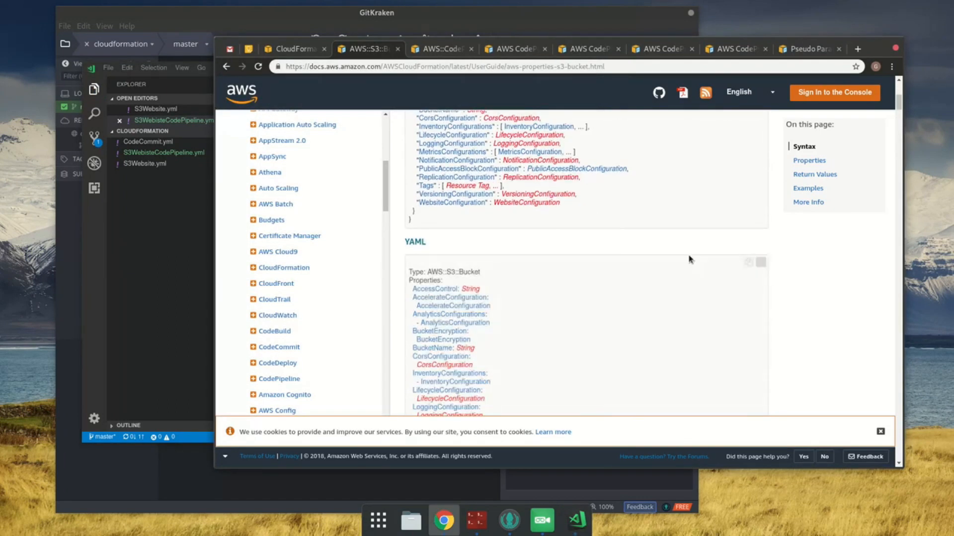
{"action": "left_click", "coordinate": [147, 224]}
{"action": "left_click", "coordinate": [344, 144]}
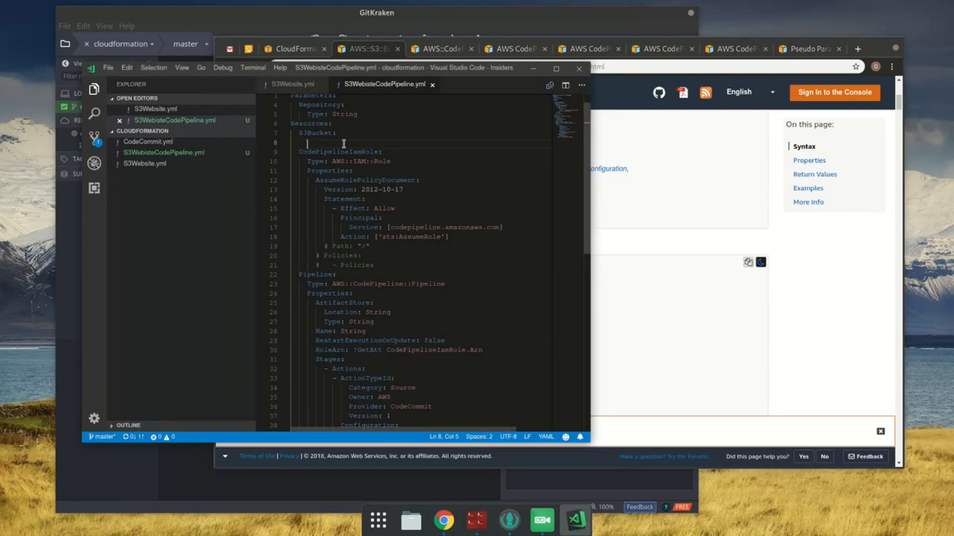
{"action": "type", "text": "Type: AWS::S3::Bucket Properties:   AccessControl: String   AccelerateConfiguration:     AccelerateConfiguration   AnalyticsConfigurations:     - AnalyticsConfiguration   BucketEncryption:     BucketEncryption   BucketName: String   CorsConfiguration:     CorsConfiguration   InventoryConfigurations:     - InventoryConfiguration   LifecycleConfiguration:     LifecycleConfiguration   LoggingConfiguration:     LoggingConfiguration   MetricsConfigurations:     - MetricsConfiguration   NotificationConfiguration:     NotificationConfiguration  PublicAccessBlockConfiguration:     PublicAccessBlockConfiguration   ReplicationConfiguration:     ReplicationConfiguration   Tags:     - Resource Tag   VersioningConfiguration:     VersioningConfiguration   WebsiteConfiguration:     WebsiteConfiguration"}
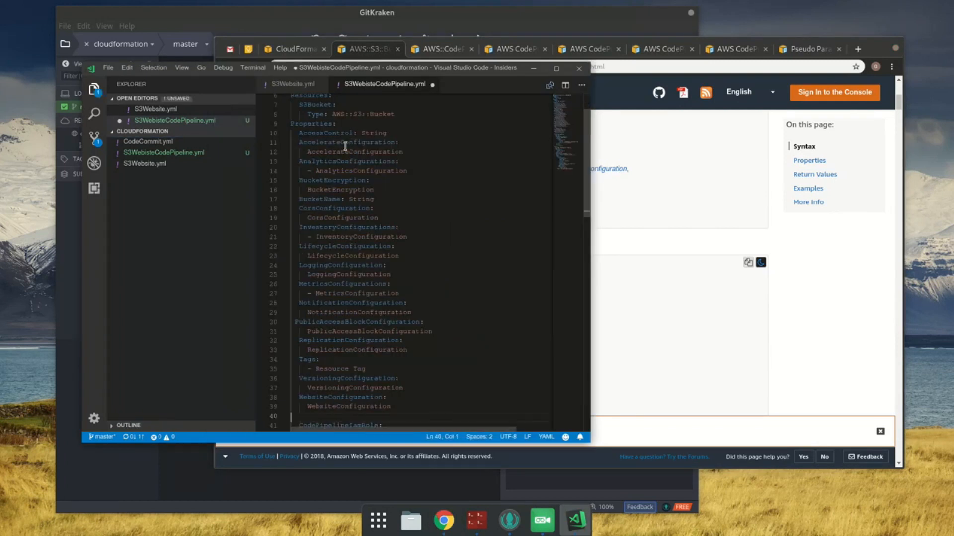
Step: Indent the pasted Properties block so it nests under S3Bucket, and save the template
{"action": "left_click", "coordinate": [318, 125], "text": "shift"}
{"action": "key", "text": "Tab"}
{"action": "key", "text": "Tab"}
{"action": "key", "text": "ctrl+s"}
{"action": "left_click", "coordinate": [386, 133]}
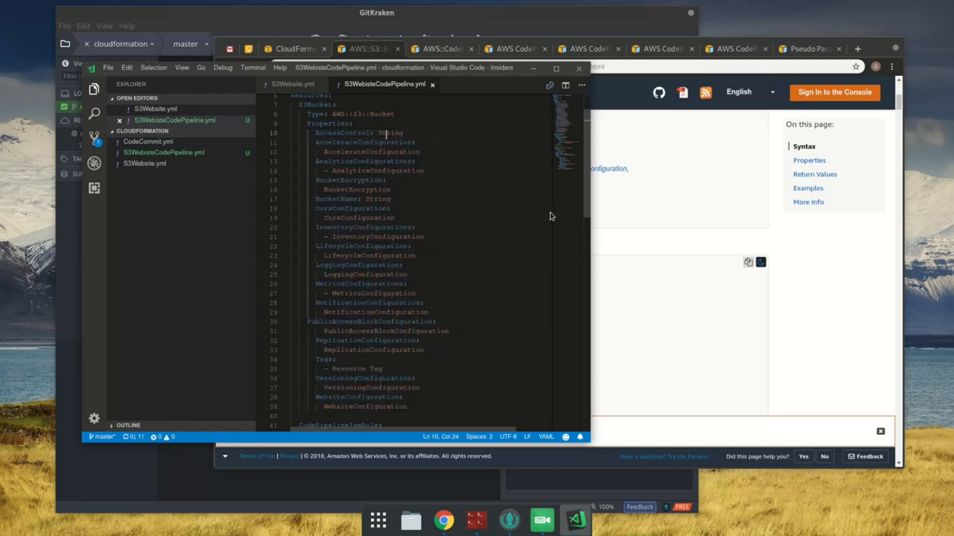
Step: Check AccessControl in the bucket documentation, then delete the S3Bucket properties from AccessControl through BucketEncryption and save the template
{"action": "left_click", "coordinate": [720, 292]}
{"action": "scroll", "coordinate": [700, 295], "scroll_direction": "down", "scroll_amount": 3}
{"action": "scroll", "coordinate": [666, 300], "scroll_direction": "down", "scroll_amount": 5}
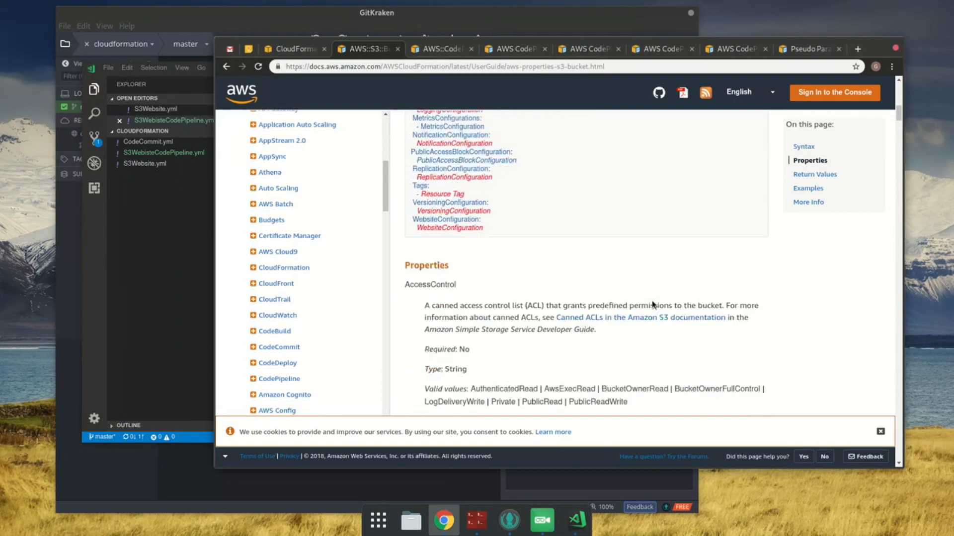
{"action": "left_click", "coordinate": [212, 288]}
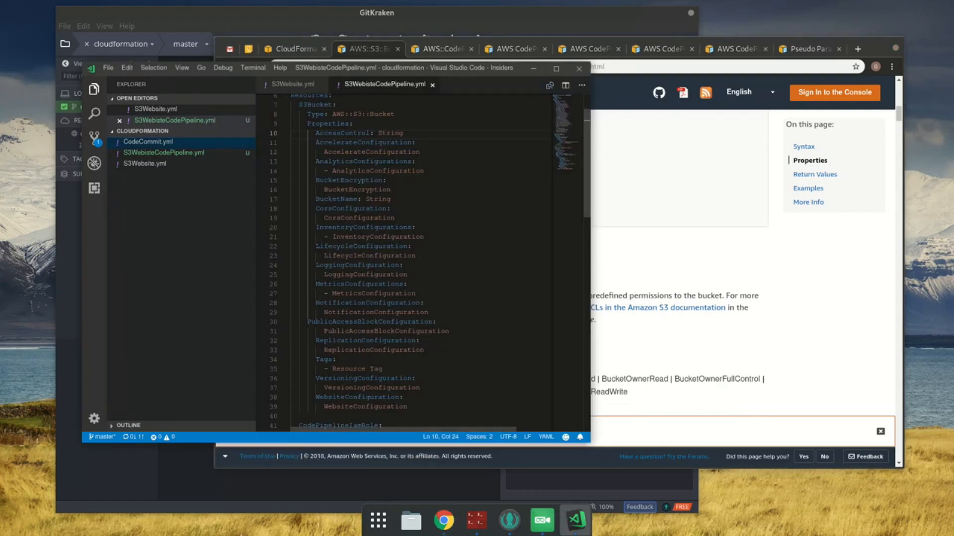
{"action": "left_click", "coordinate": [463, 189]}
{"action": "key", "text": "shift+Up"}
{"action": "key", "text": "shift+Up"}
{"action": "key", "text": "shift+Up"}
{"action": "key", "text": "shift+Up"}
{"action": "key", "text": "shift+Up"}
{"action": "key", "text": "shift+Up"}
{"action": "key", "text": "shift+Home"}
{"action": "key", "text": "shift+Home"}
{"action": "key", "text": "BackSpace"}
{"action": "key", "text": "BackSpace"}
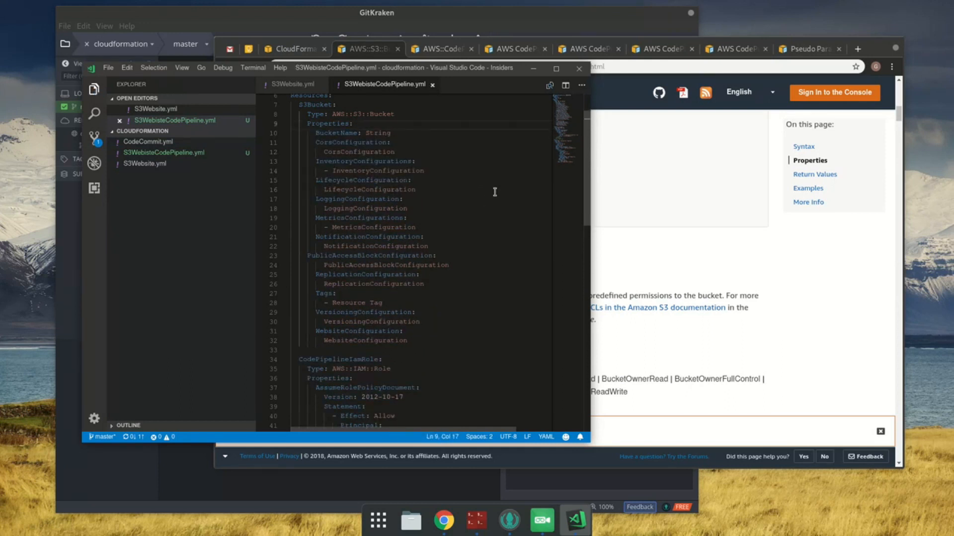
{"action": "key", "text": "ctrl+s"}
Step: Check in the documentation whether BucketName is required, then delete it from the S3Bucket properties and save the template
{"action": "left_click", "coordinate": [720, 242]}
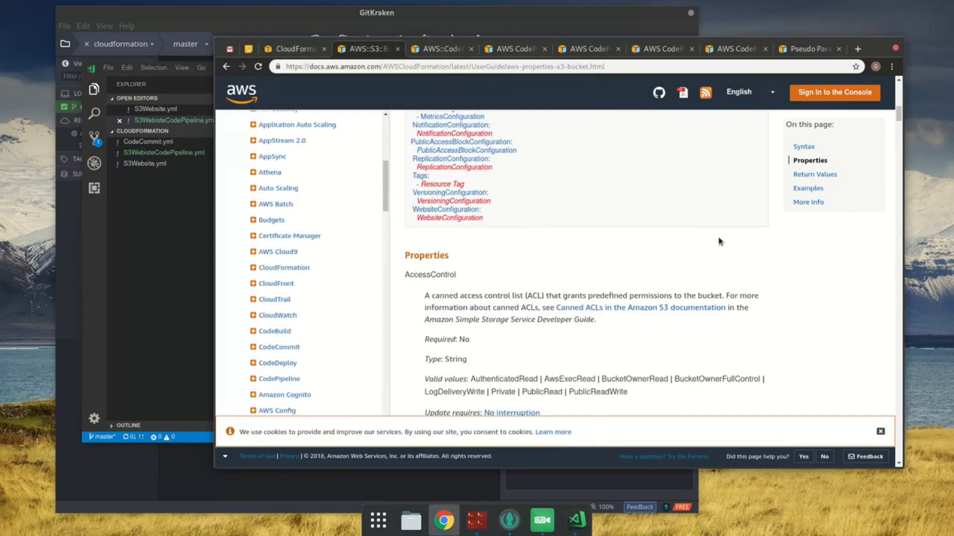
{"action": "scroll", "coordinate": [514, 367], "scroll_direction": "down", "scroll_amount": 7}
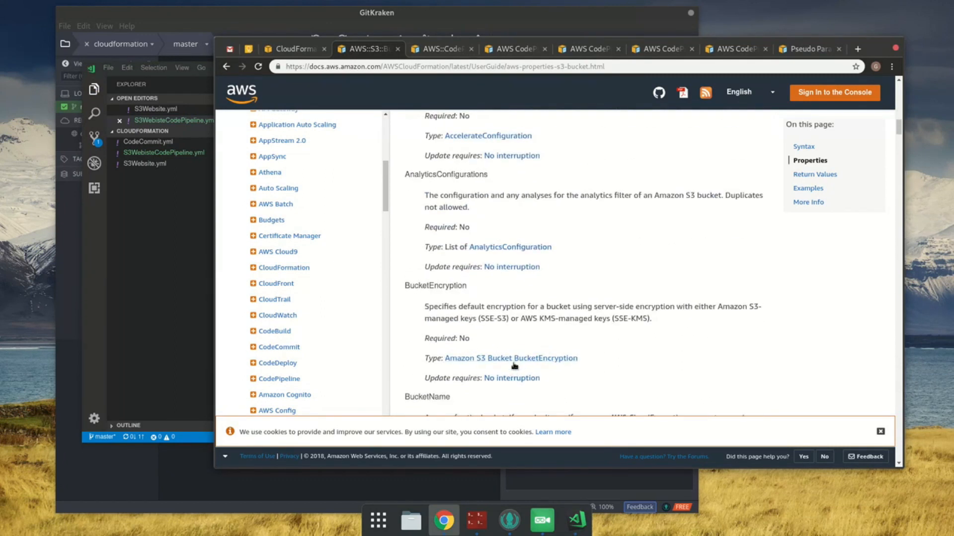
{"action": "scroll", "coordinate": [514, 367], "scroll_direction": "down", "scroll_amount": 4}
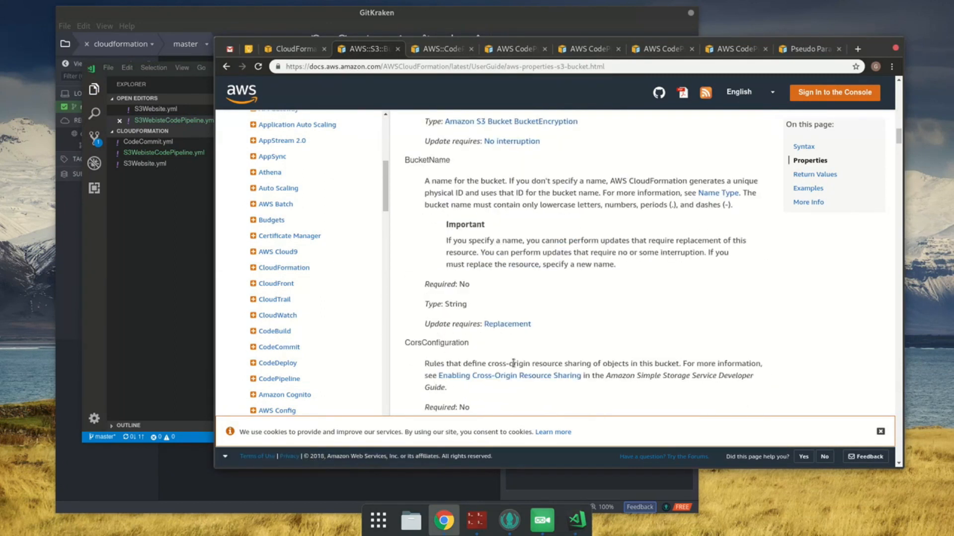
{"action": "double_click", "coordinate": [448, 284]}
{"action": "left_click", "coordinate": [174, 251]}
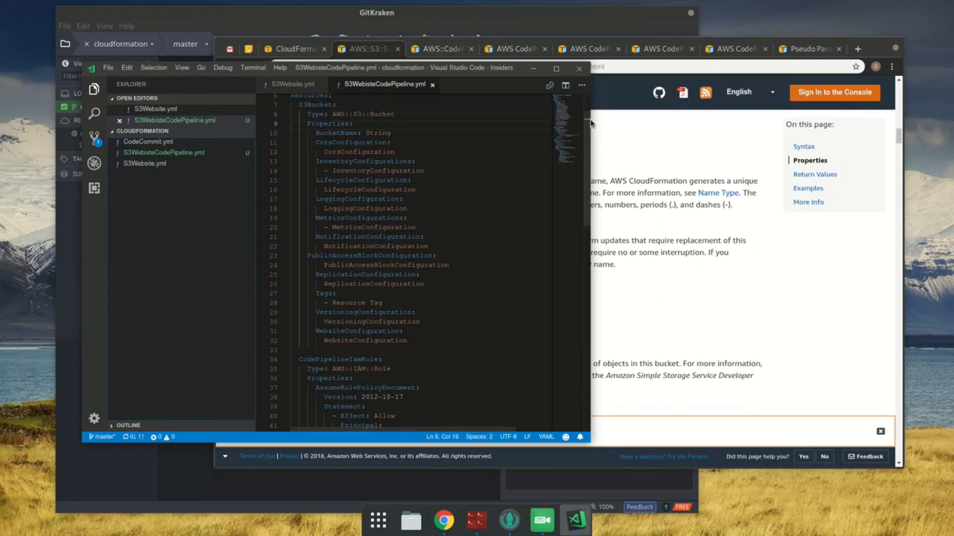
{"action": "left_click", "coordinate": [451, 133]}
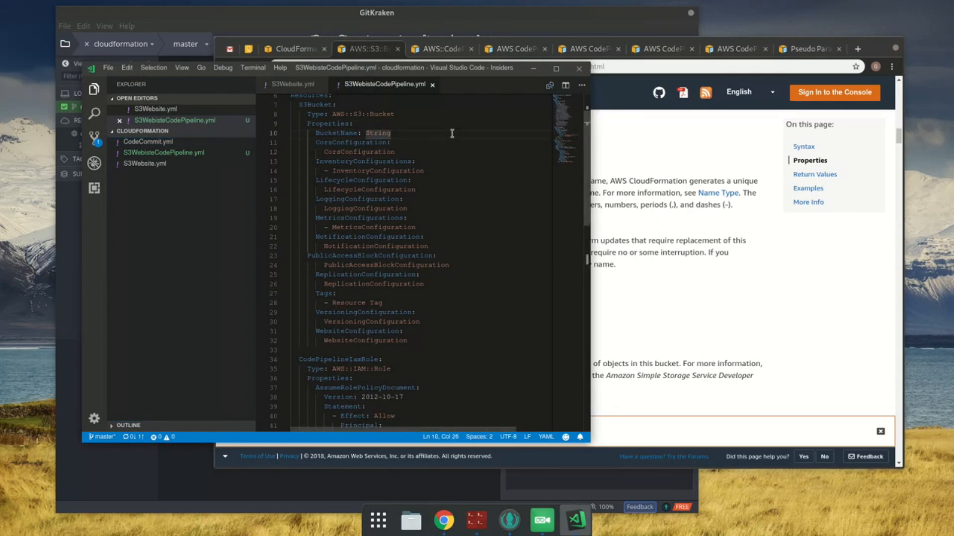
{"action": "key", "text": "shift+Home"}
{"action": "key", "text": "shift+Home"}
{"action": "key", "text": "BackSpace"}
{"action": "key", "text": "BackSpace"}
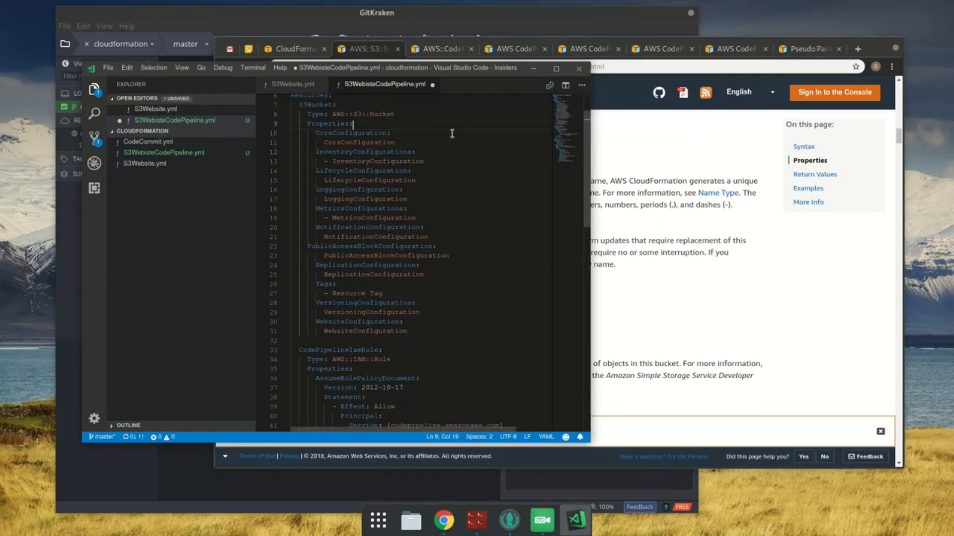
{"action": "key", "text": "ctrl+s"}
Step: Delete the CorsConfiguration property and its value from S3Bucket
{"action": "key", "text": "Down"}
{"action": "key", "text": "Down"}
{"action": "key", "text": "End"}
{"action": "key", "text": "shift+Home"}
{"action": "key", "text": "shift+Up"}
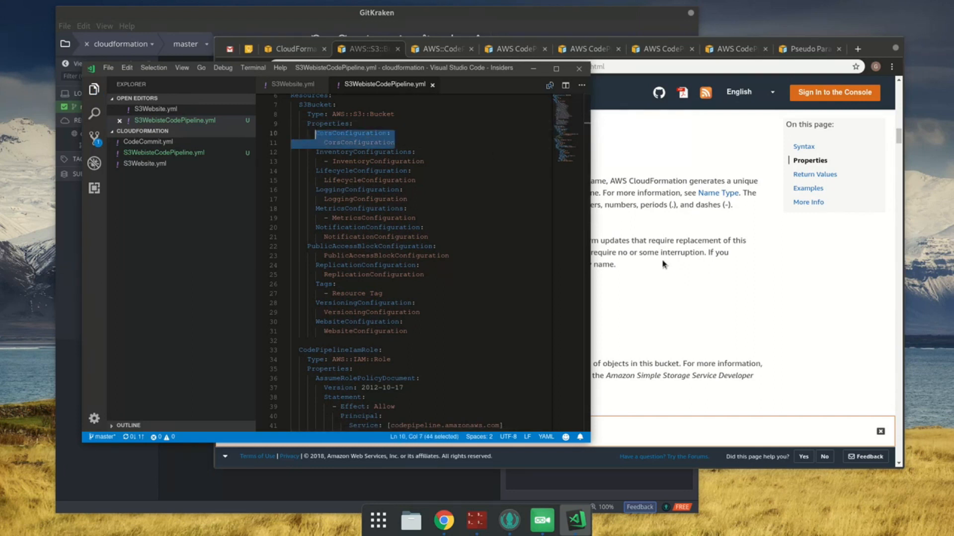
{"action": "key", "text": "ctrl+shift+k"}
Step: Delete all remaining S3Bucket properties from InventoryConfigurations through WebsiteConfiguration, leaving an empty Properties key, and save the template
{"action": "key", "text": "shift+Down"}
{"action": "key", "text": "shift+Down"}
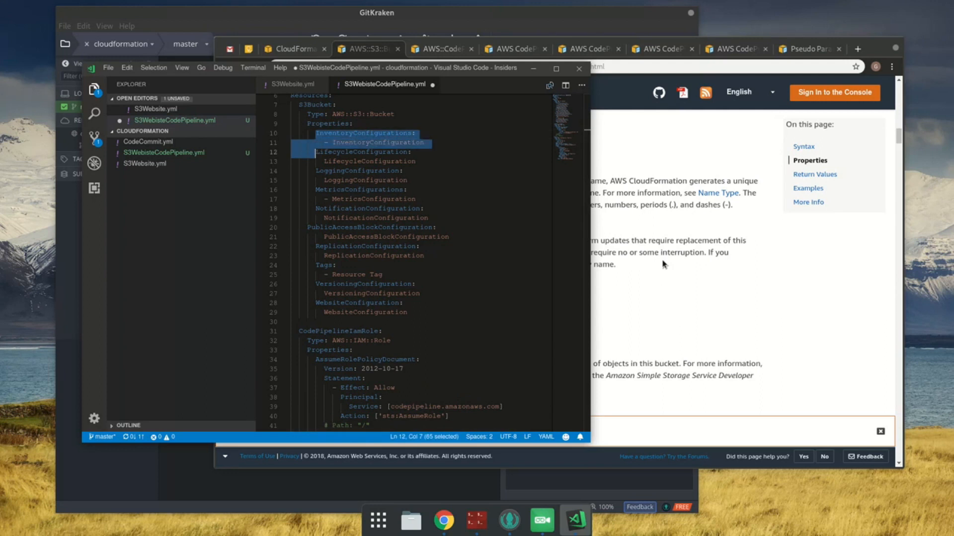
{"action": "key", "text": "shift+Down"}
{"action": "key", "text": "shift+Down"}
{"action": "key", "text": "shift+Down"}
{"action": "key", "text": "shift+Down"}
{"action": "key", "text": "shift+Down"}
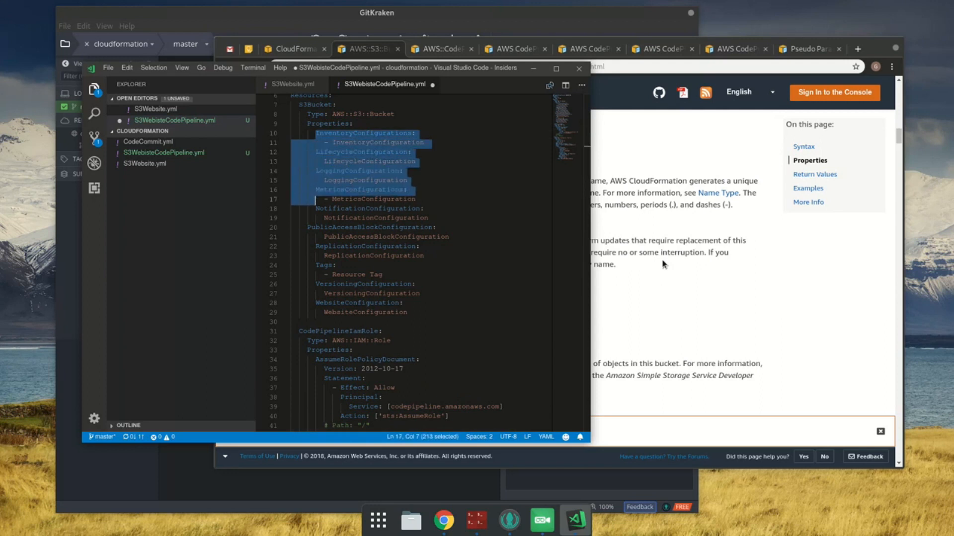
{"action": "key", "text": "shift+Down"}
{"action": "key", "text": "shift+Down"}
{"action": "key", "text": "shift+End"}
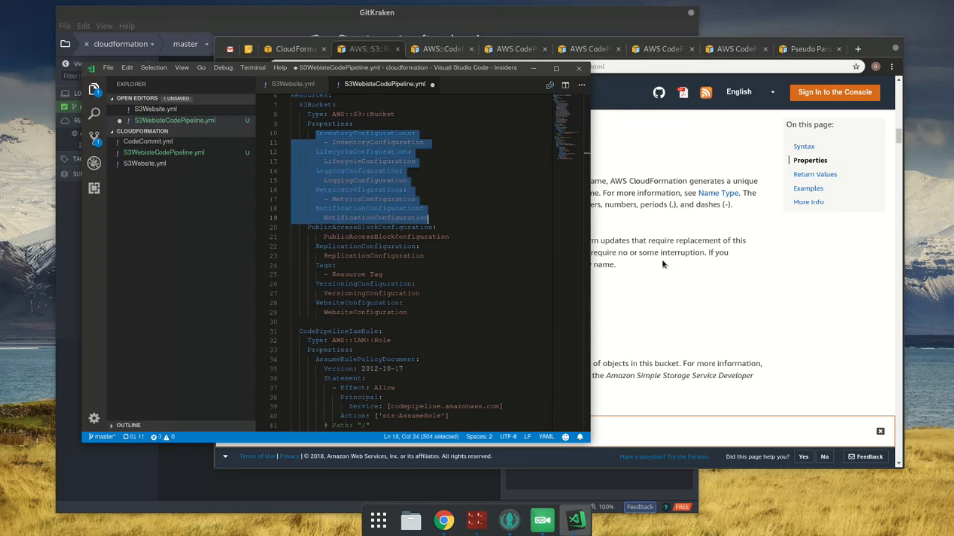
{"action": "key", "text": "shift+Down"}
{"action": "key", "text": "shift+Down"}
{"action": "key", "text": "shift+Down"}
{"action": "key", "text": "shift+Down"}
{"action": "key", "text": "shift+Down"}
{"action": "key", "text": "shift+Down"}
{"action": "key", "text": "shift+Down"}
{"action": "key", "text": "shift+Down"}
{"action": "key", "text": "shift+Down"}
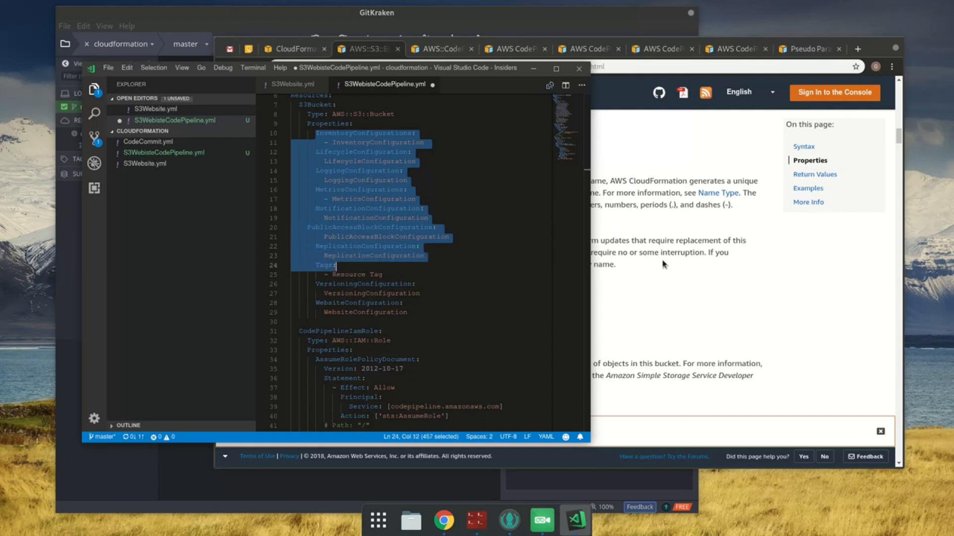
{"action": "key", "text": "shift+Down"}
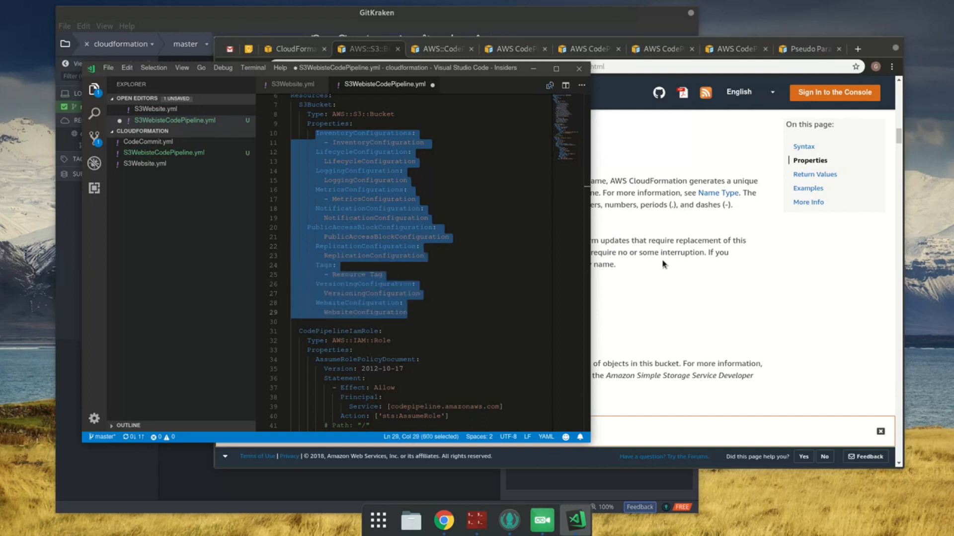
{"action": "key", "text": "BackSpace"}
{"action": "key", "text": "shift+Home"}
{"action": "key", "text": "BackSpace"}
{"action": "key", "text": "BackSpace"}
{"action": "key", "text": "ctrl+s"}
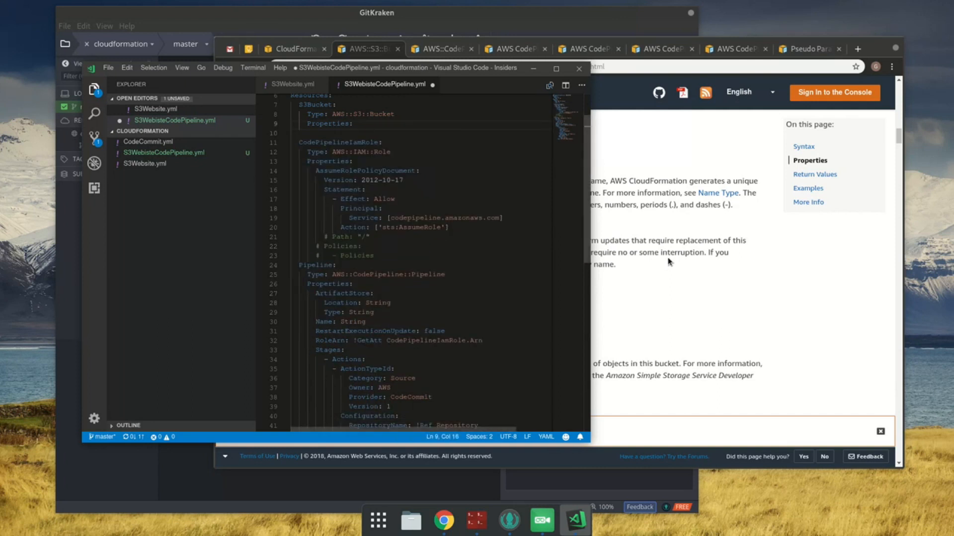
Step: Search the AWS::S3::Bucket documentation page in Chrome for "required: yes"
{"action": "left_click", "coordinate": [727, 234]}
{"action": "key", "text": "ctrl+f"}
{"action": "type", "text": "required"}
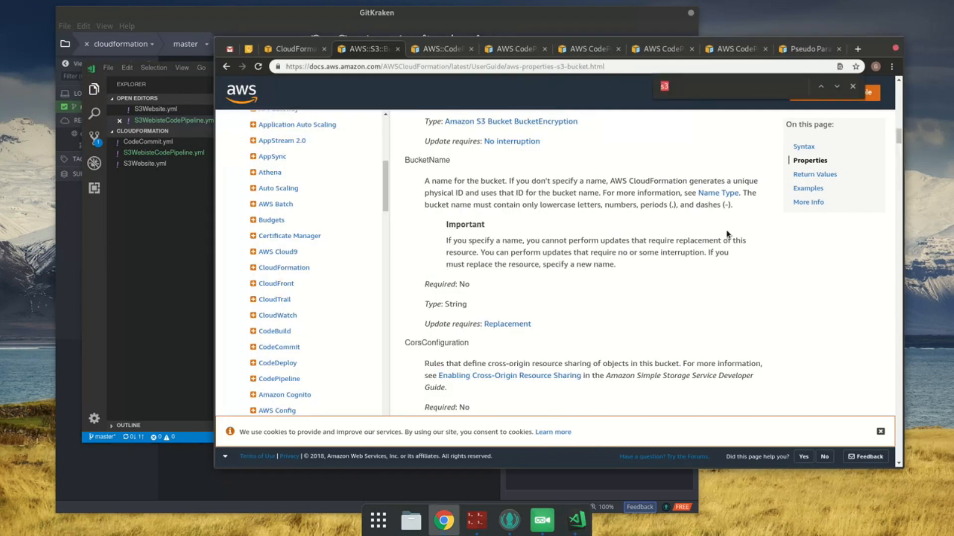
{"action": "type", "text": ": ye"}
Step: Return to VS Code, set the S3Bucket Properties to {}, remove the blank line below, and save
{"action": "left_click", "coordinate": [115, 215]}
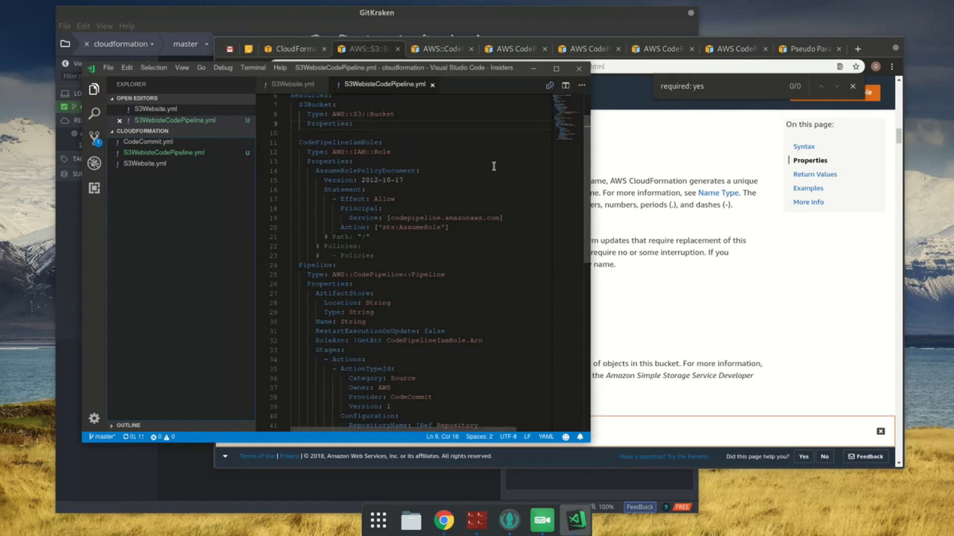
{"action": "type", "text": "{"}
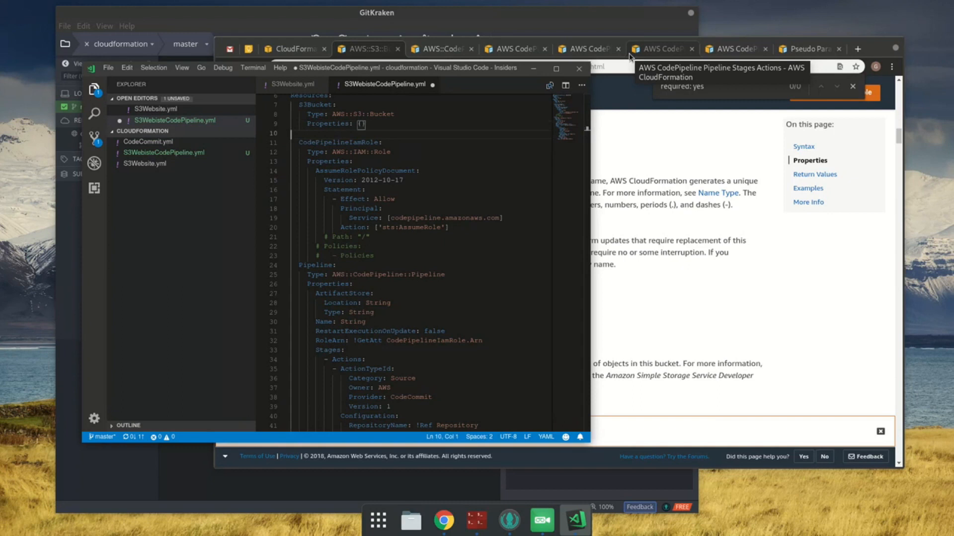
{"action": "key", "text": "Delete"}
{"action": "key", "text": "ctrl+s"}
Step: Set the pipeline's ArtifactStore Location to !Ref S3Bucket and save the template
{"action": "scroll", "coordinate": [319, 151], "scroll_direction": "up", "scroll_amount": 2}
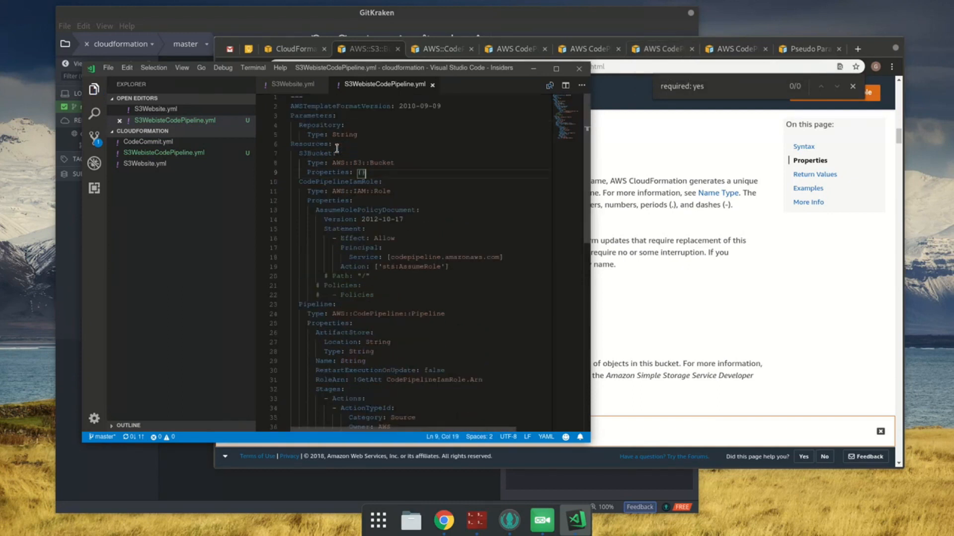
{"action": "double_click", "coordinate": [316, 152]}
{"action": "scroll", "coordinate": [426, 356], "scroll_direction": "down", "scroll_amount": 3}
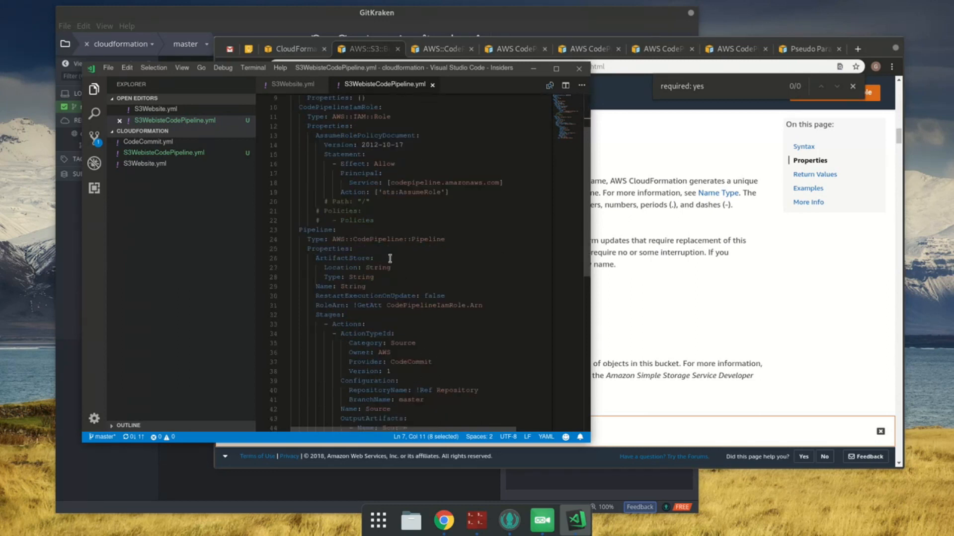
{"action": "double_click", "coordinate": [380, 268]}
{"action": "type", "text": "!Ref S3Bucket"}
{"action": "key", "text": "ctrl+s"}
Step: In Chrome, open the ArtifactStore API reference linked from the pipeline's ArtifactStore property page and search it for "artifact"
{"action": "left_click", "coordinate": [645, 279]}
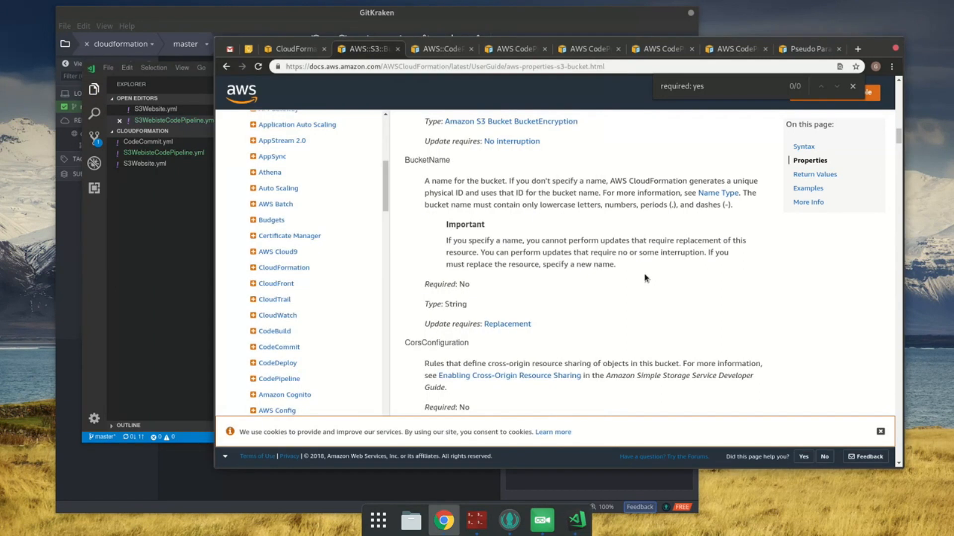
{"action": "left_click", "coordinate": [449, 49]}
{"action": "scroll", "coordinate": [553, 271], "scroll_direction": "down", "scroll_amount": 15}
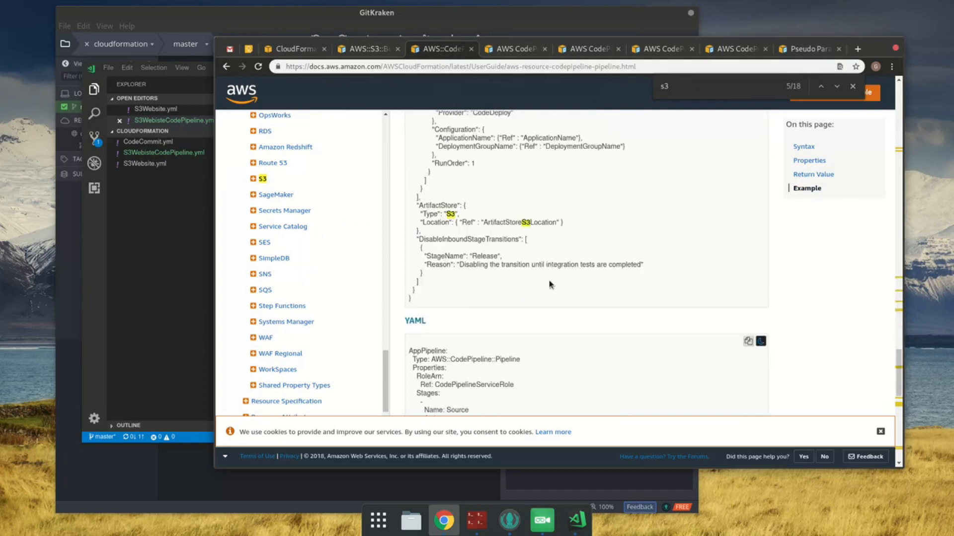
{"action": "left_click", "coordinate": [515, 48]}
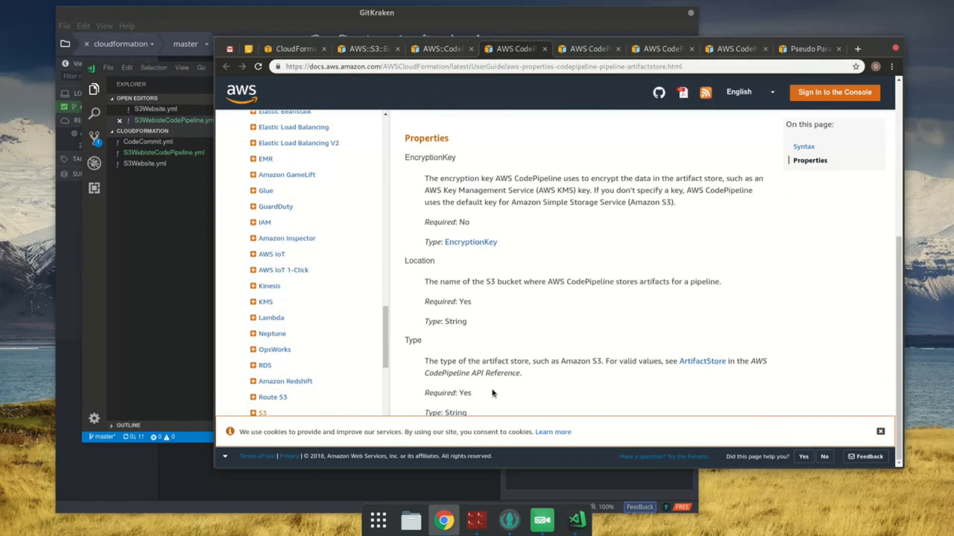
{"action": "middle_click", "coordinate": [711, 362]}
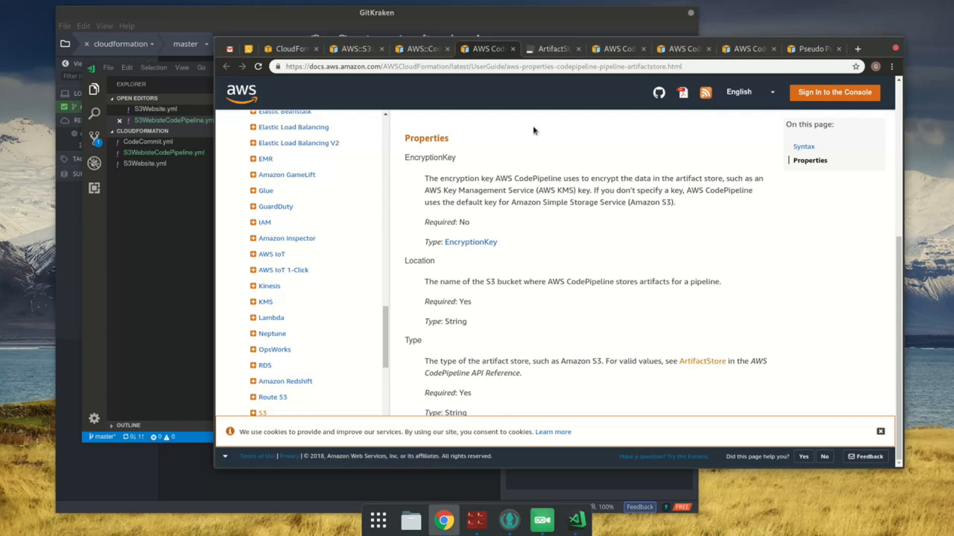
{"action": "left_click", "coordinate": [547, 49]}
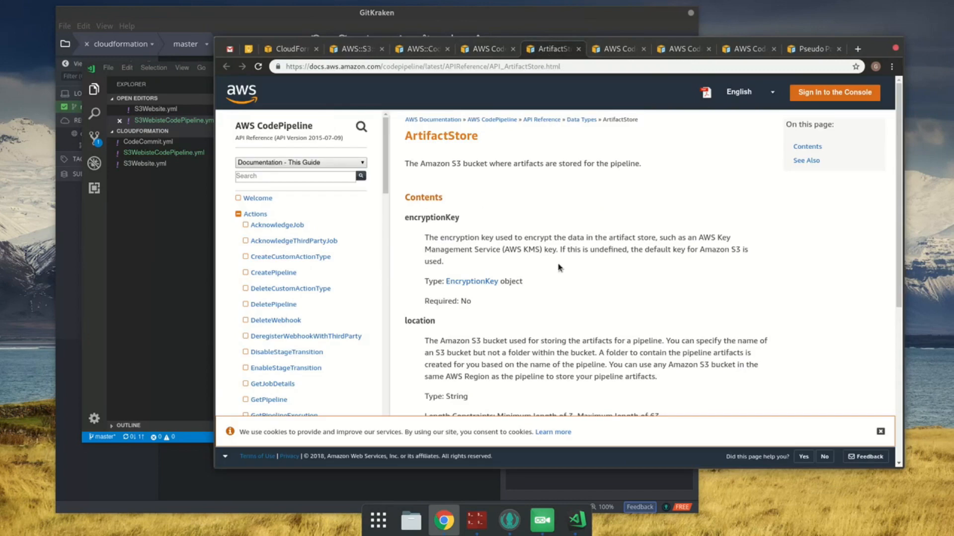
{"action": "key", "text": "ctrl+f"}
{"action": "type", "text": "a"}
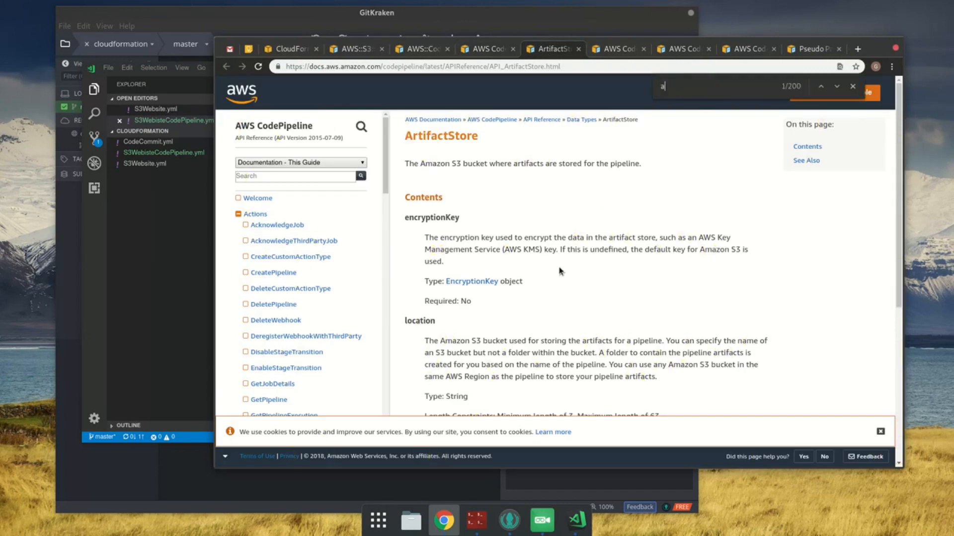
{"action": "type", "text": "rtifactstore"}
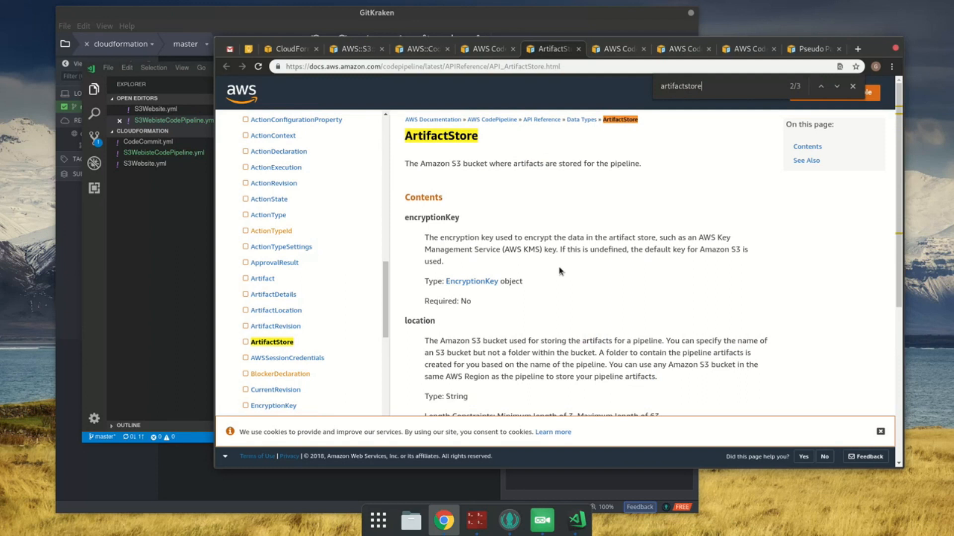
Step: Search the ArtifactStore API reference for "artifactstore" and look up the valid values of its type property
{"action": "scroll", "coordinate": [559, 271], "scroll_direction": "down", "scroll_amount": 2}
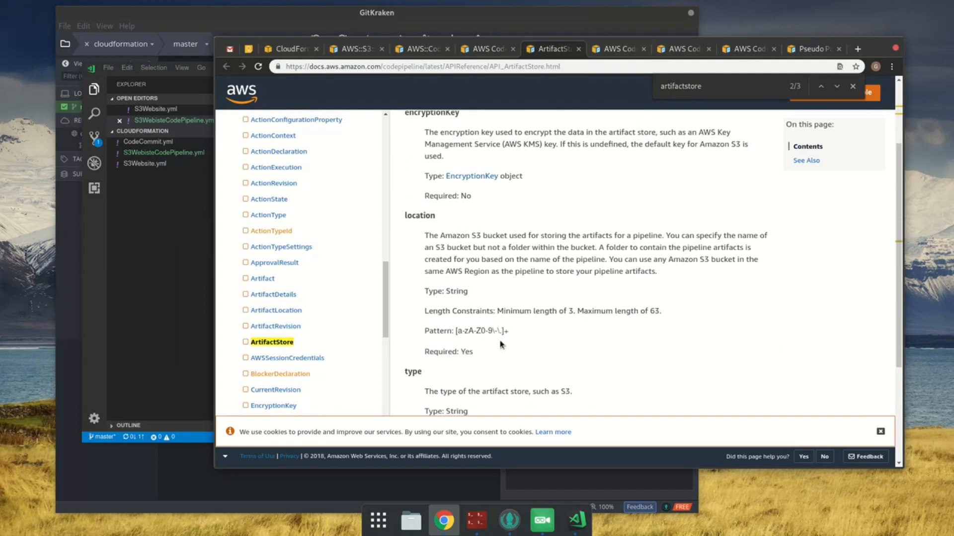
{"action": "scroll", "coordinate": [498, 344], "scroll_direction": "down", "scroll_amount": 2}
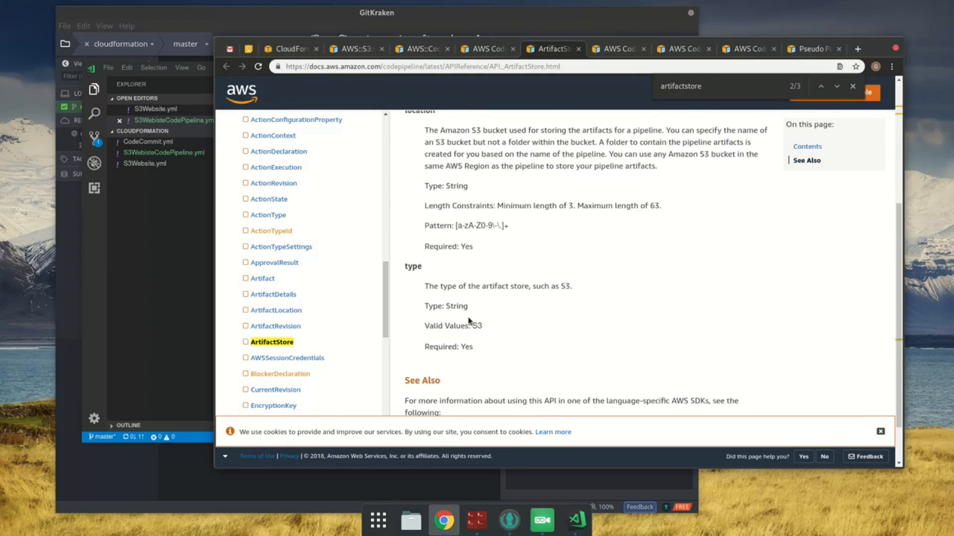
{"action": "double_click", "coordinate": [477, 325]}
Step: Return to VS Code, set the pipeline's ArtifactStore Type to S3, and save the template
{"action": "left_click", "coordinate": [192, 191]}
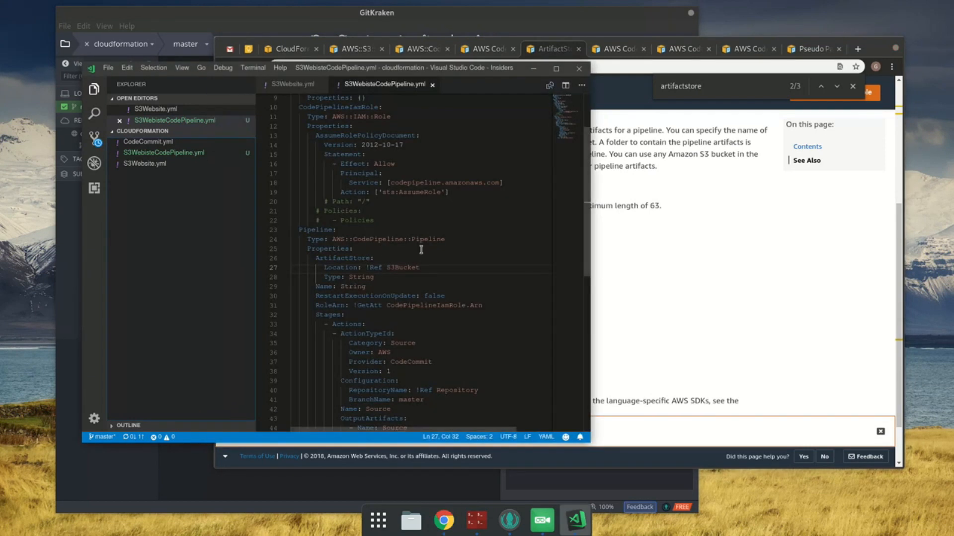
{"action": "left_click", "coordinate": [406, 275]}
{"action": "key", "text": "BackSpace"}
{"action": "key", "text": "BackSpace"}
{"action": "key", "text": "BackSpace"}
{"action": "key", "text": "BackSpace"}
{"action": "key", "text": "BackSpace"}
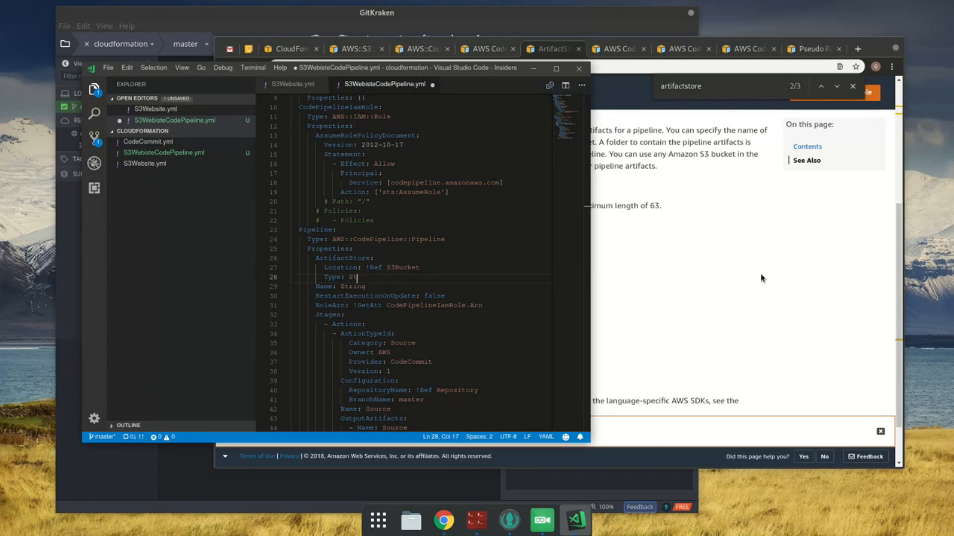
{"action": "key", "text": "ctrl+s"}
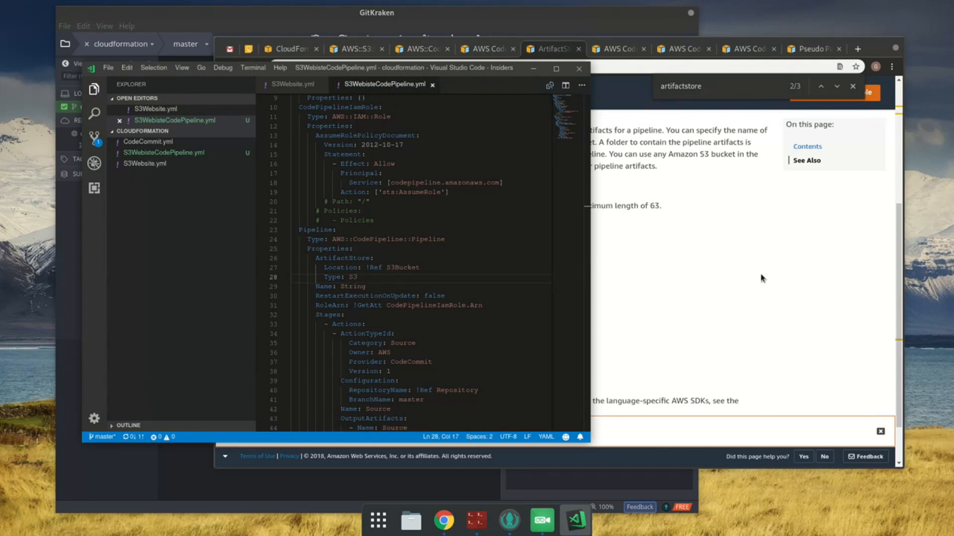
{"action": "scroll", "coordinate": [440, 216], "scroll_direction": "down", "scroll_amount": 3}
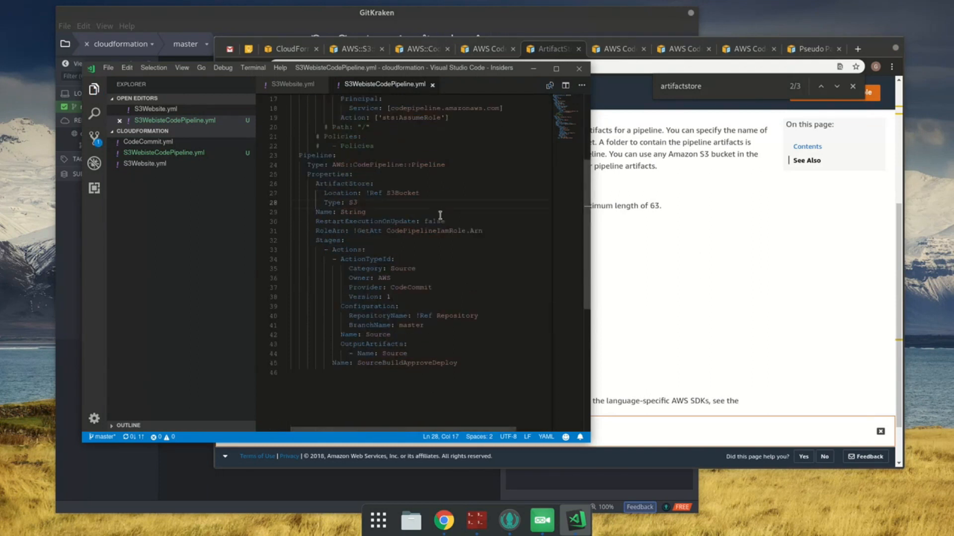
{"action": "scroll", "coordinate": [429, 219], "scroll_direction": "up", "scroll_amount": 3}
Step: In Chrome's CloudFormation console, copy the stack name YouVectorCodePipeline and delete that stack
{"action": "left_click", "coordinate": [287, 49]}
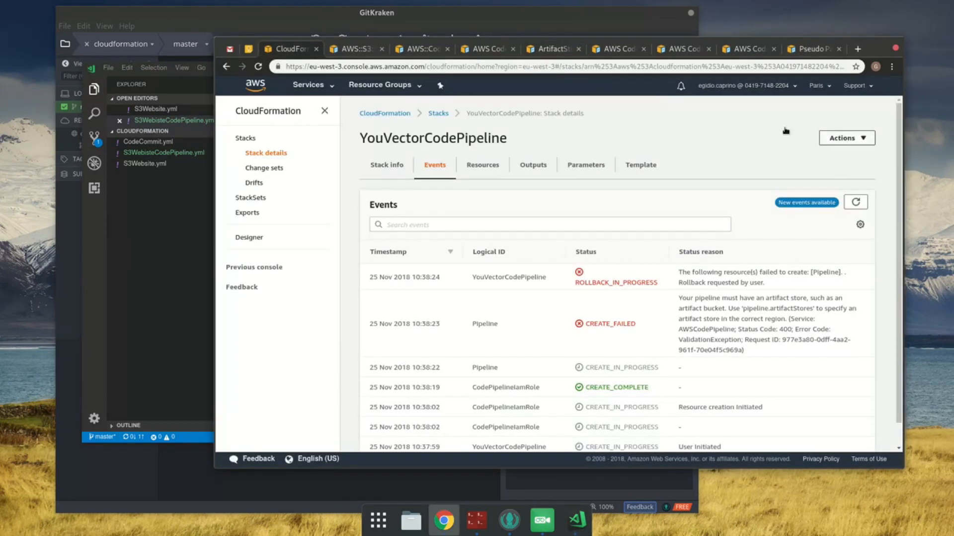
{"action": "double_click", "coordinate": [460, 141]}
{"action": "key", "text": "ctrl+c"}
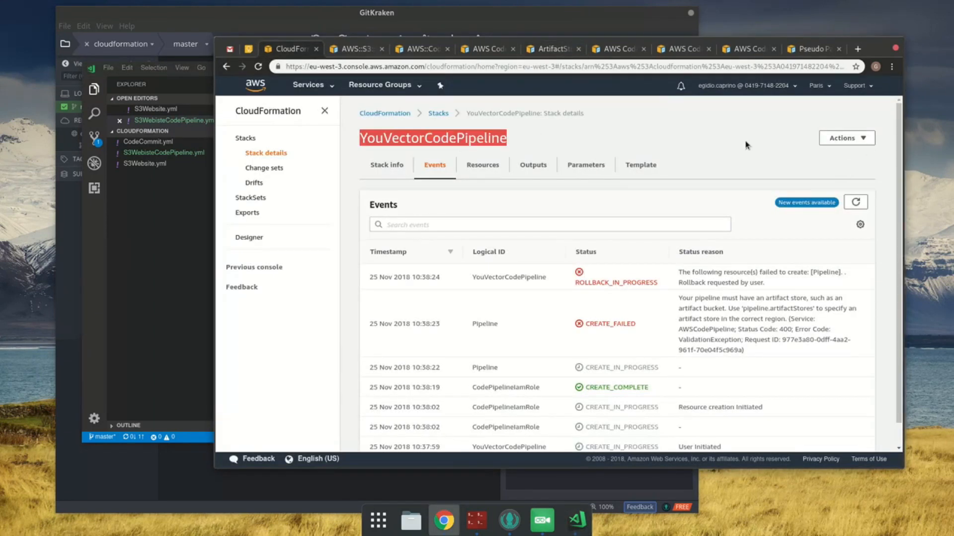
{"action": "left_click", "coordinate": [845, 138]}
{"action": "left_click", "coordinate": [812, 259]}
{"action": "left_click", "coordinate": [673, 324]}
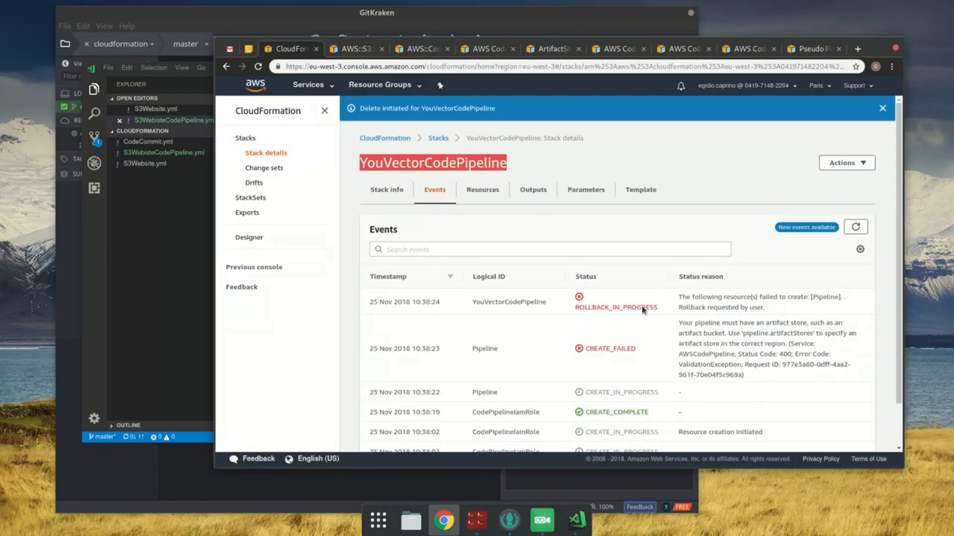
Step: Start a new stack from an uploaded template file, S3WebisteCodePipeline.yml, and proceed to the stack details
{"action": "left_click", "coordinate": [439, 138]}
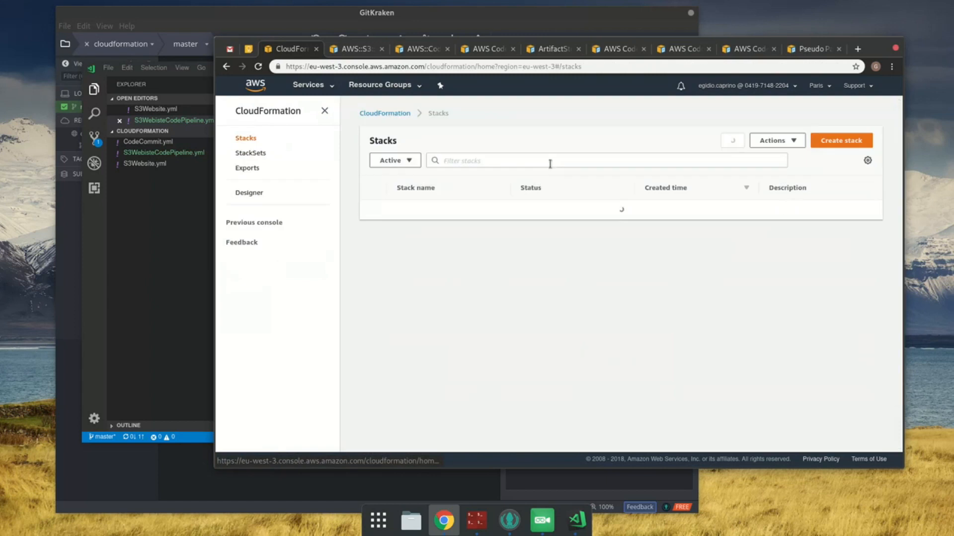
{"action": "left_click", "coordinate": [846, 143]}
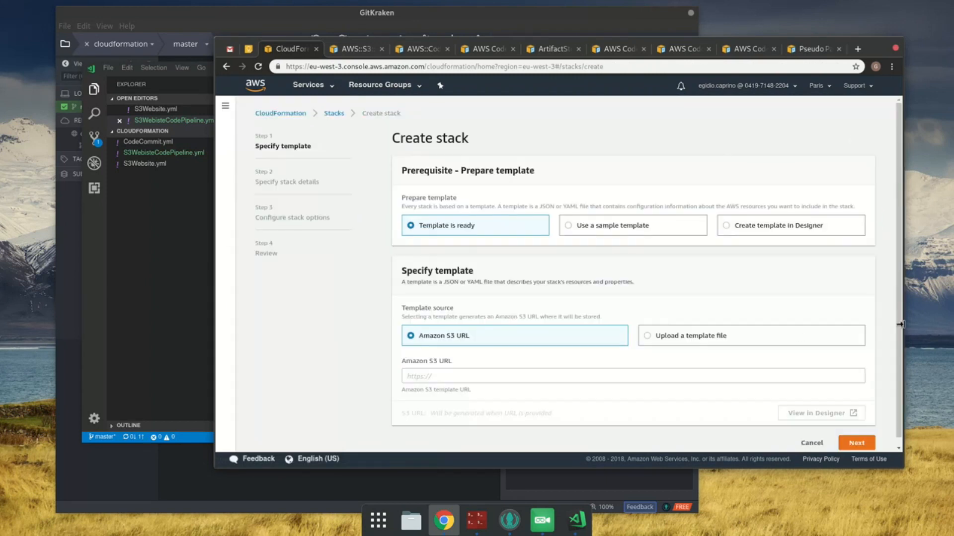
{"action": "left_click", "coordinate": [732, 342]}
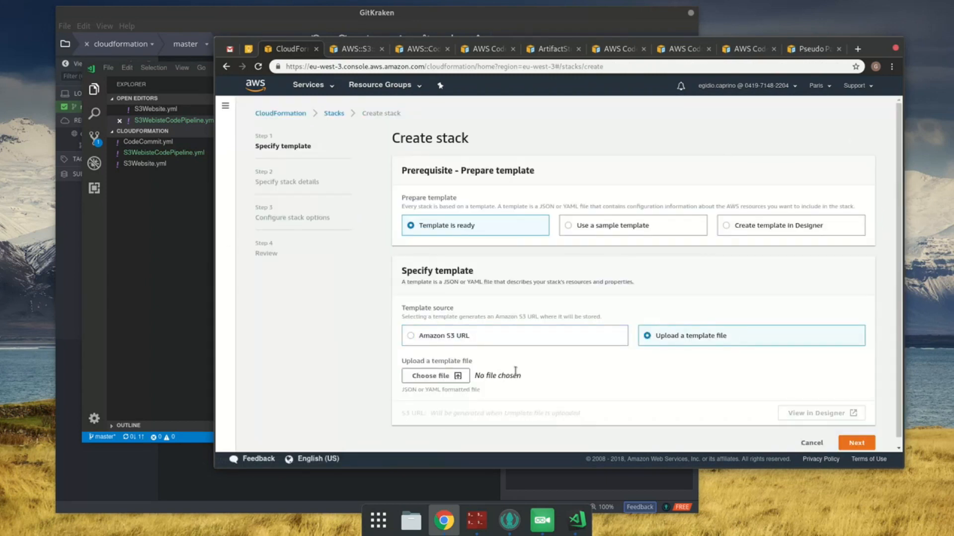
{"action": "left_click", "coordinate": [426, 376]}
{"action": "double_click", "coordinate": [414, 94]}
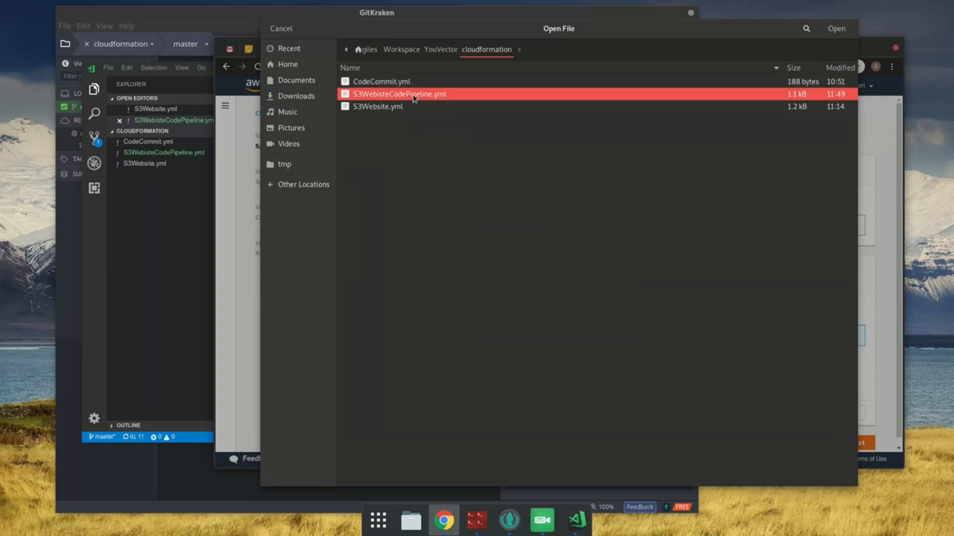
{"action": "scroll", "coordinate": [571, 333], "scroll_direction": "down", "scroll_amount": 1}
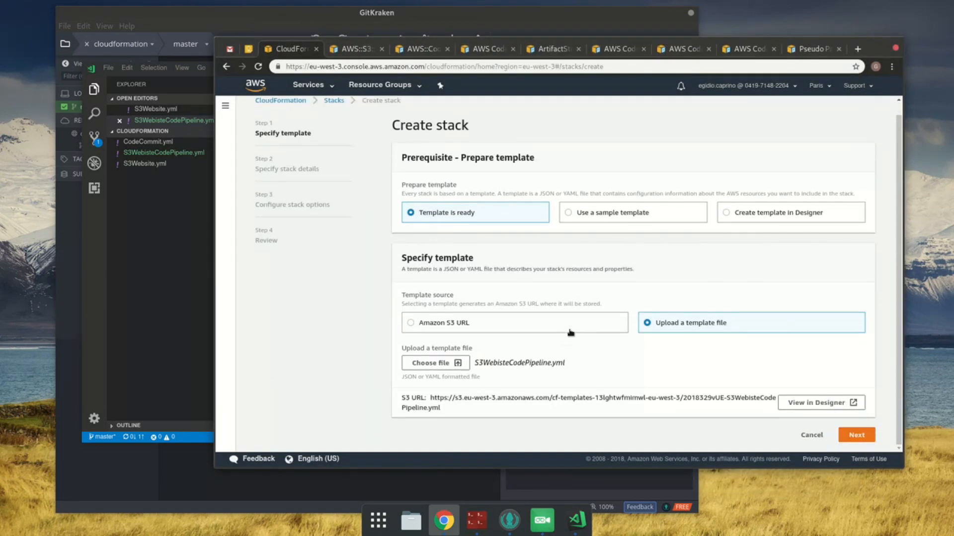
{"action": "left_click", "coordinate": [871, 439]}
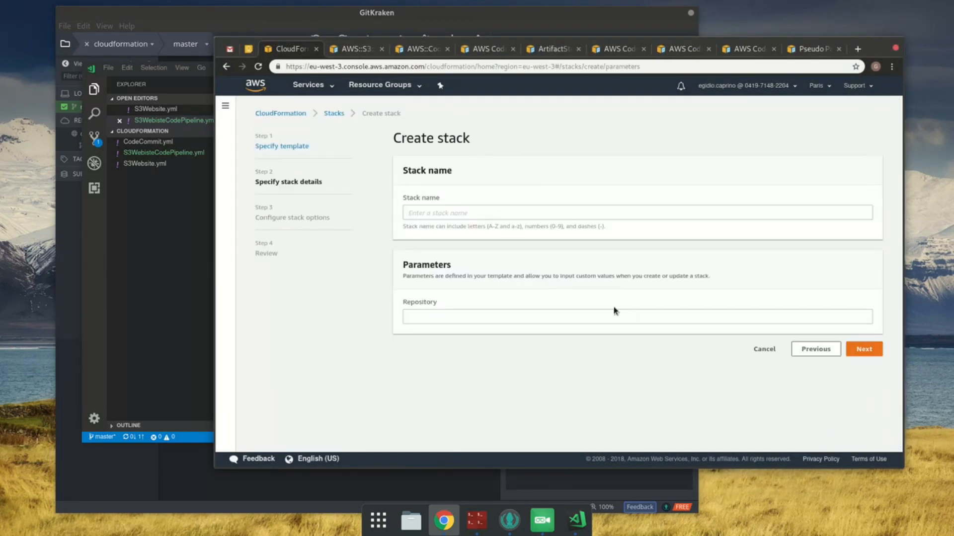
Step: Name the stack YouVectorCodePipeline, set the Repository parameter to youvector.co.uk, and continue to the stack options
{"action": "left_click", "coordinate": [517, 209]}
{"action": "key", "text": "ctrl+v"}
{"action": "left_click", "coordinate": [515, 315]}
{"action": "left_click", "coordinate": [516, 317]}
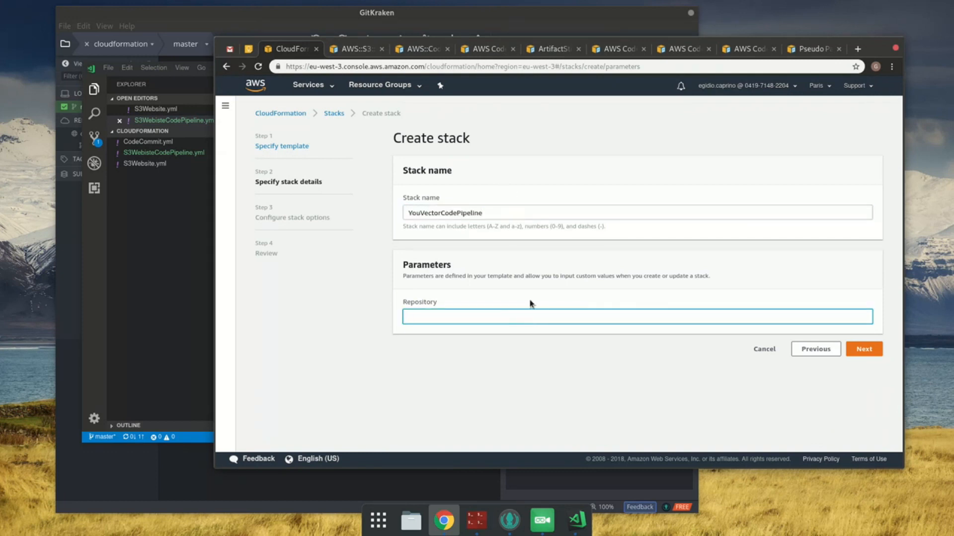
{"action": "type", "text": "youvector.co.uk"}
{"action": "left_click", "coordinate": [863, 354]}
Step: Keep the default stack options, acknowledge that IAM resources might be created, and create the stack
{"action": "scroll", "coordinate": [863, 358], "scroll_direction": "down", "scroll_amount": 6}
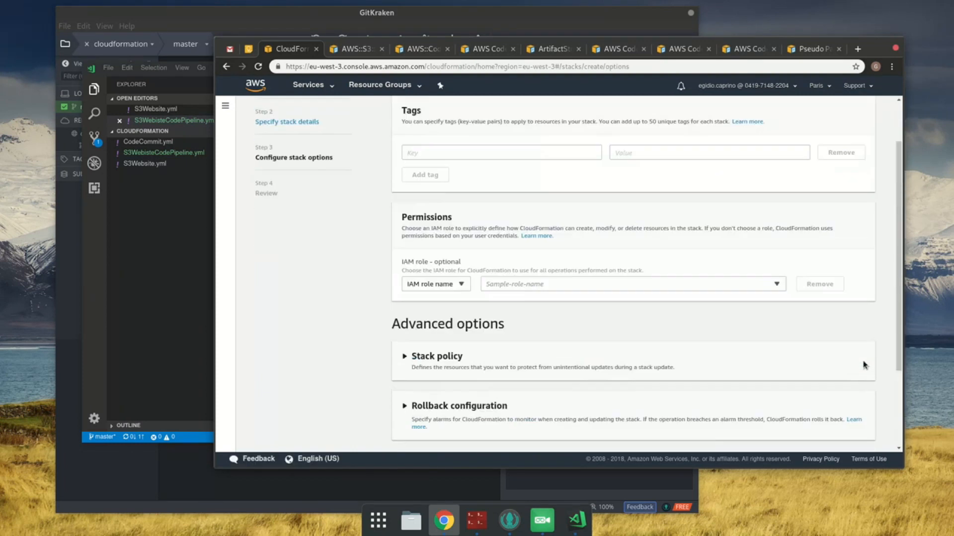
{"action": "left_click", "coordinate": [862, 438]}
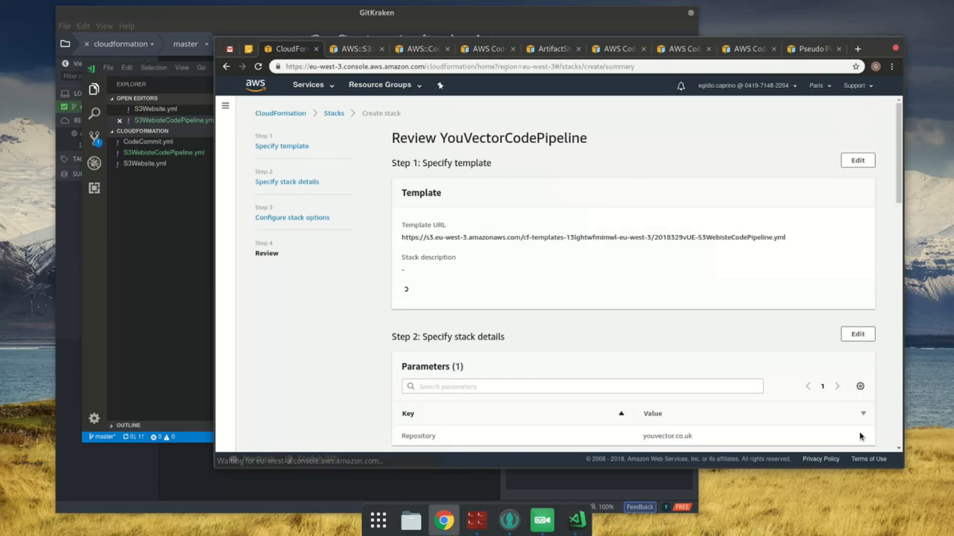
{"action": "scroll", "coordinate": [862, 437], "scroll_direction": "down", "scroll_amount": 6}
{"action": "scroll", "coordinate": [862, 437], "scroll_direction": "down", "scroll_amount": 10}
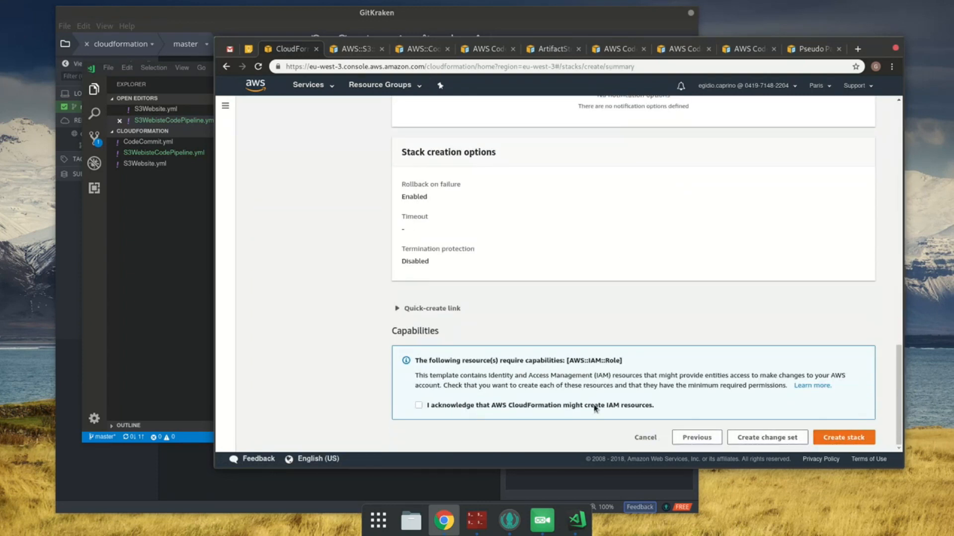
{"action": "left_click", "coordinate": [844, 438]}
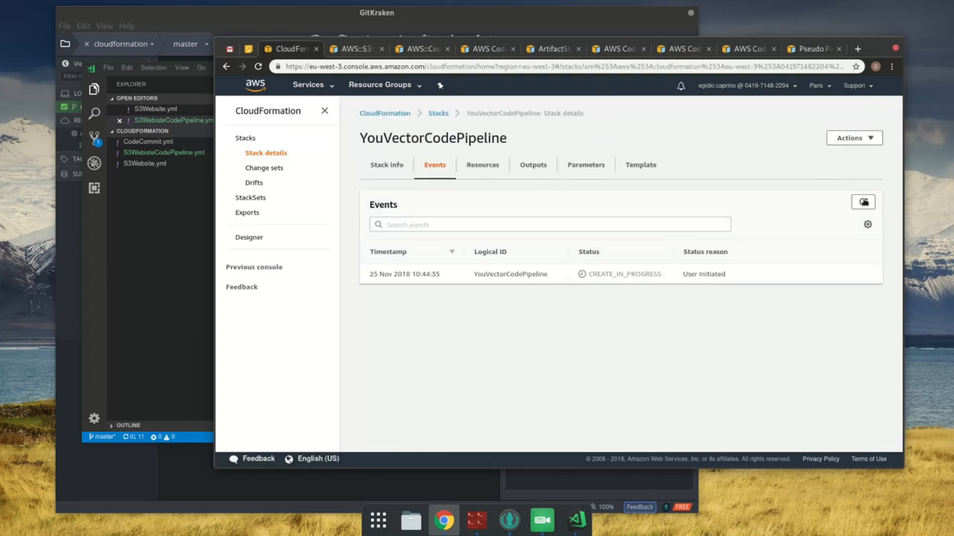
Step: Refresh the YouVectorCodePipeline stack's events repeatedly to follow the creation of its resources
{"action": "left_click", "coordinate": [863, 202]}
{"action": "left_click", "coordinate": [860, 206]}
{"action": "left_click", "coordinate": [859, 203]}
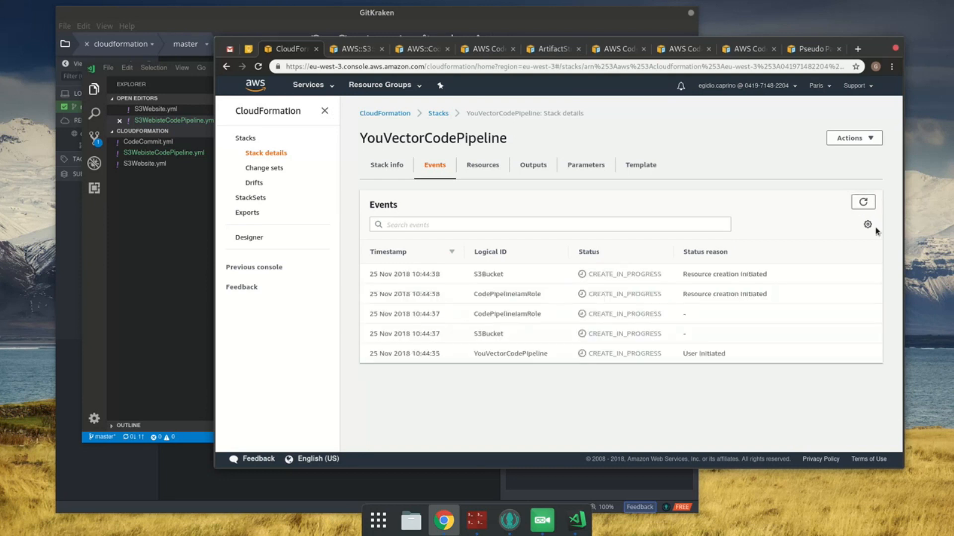
{"action": "left_click", "coordinate": [865, 203]}
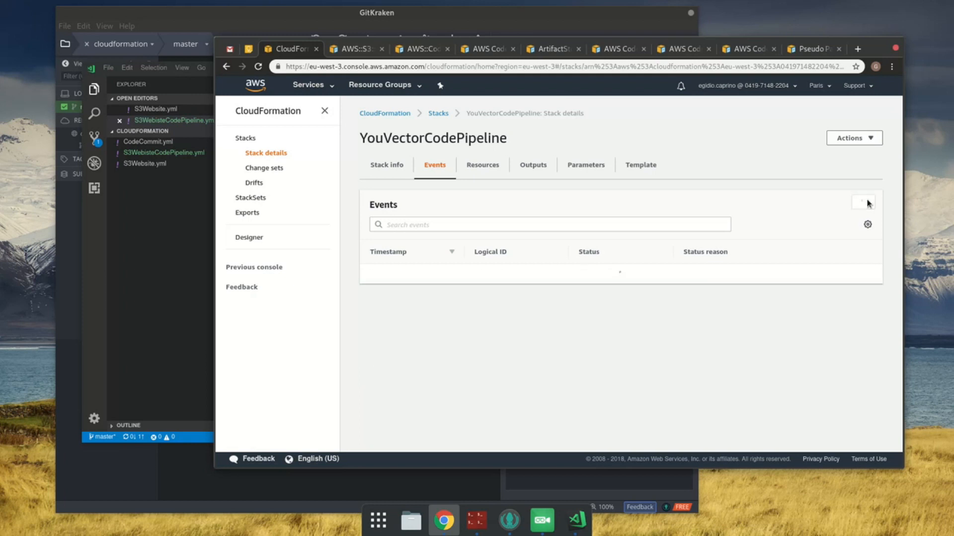
{"action": "left_click", "coordinate": [868, 205]}
{"action": "left_click", "coordinate": [869, 205]}
{"action": "left_click", "coordinate": [864, 203]}
{"action": "left_click", "coordinate": [869, 204]}
{"action": "left_click", "coordinate": [869, 205]}
{"action": "left_click", "coordinate": [869, 205]}
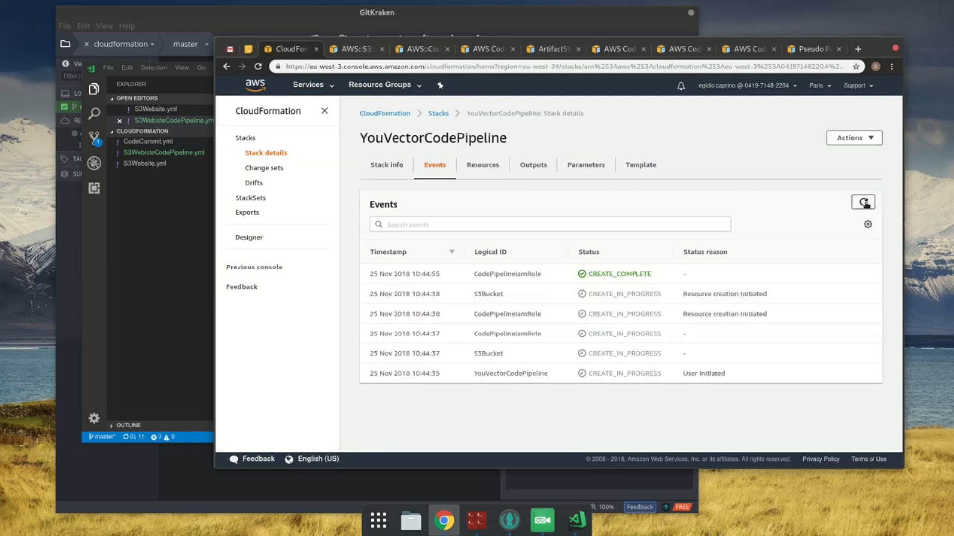
{"action": "left_click", "coordinate": [866, 205]}
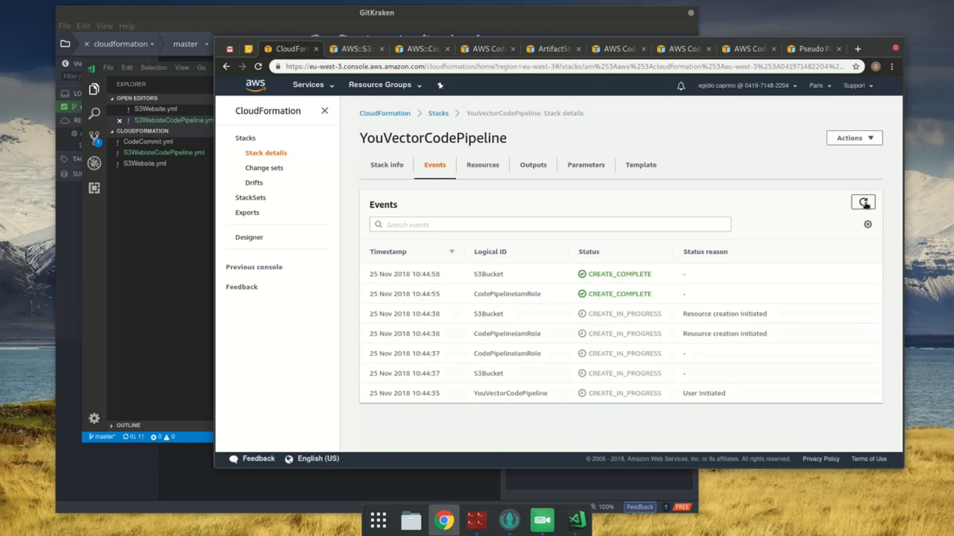
{"action": "left_click", "coordinate": [865, 205]}
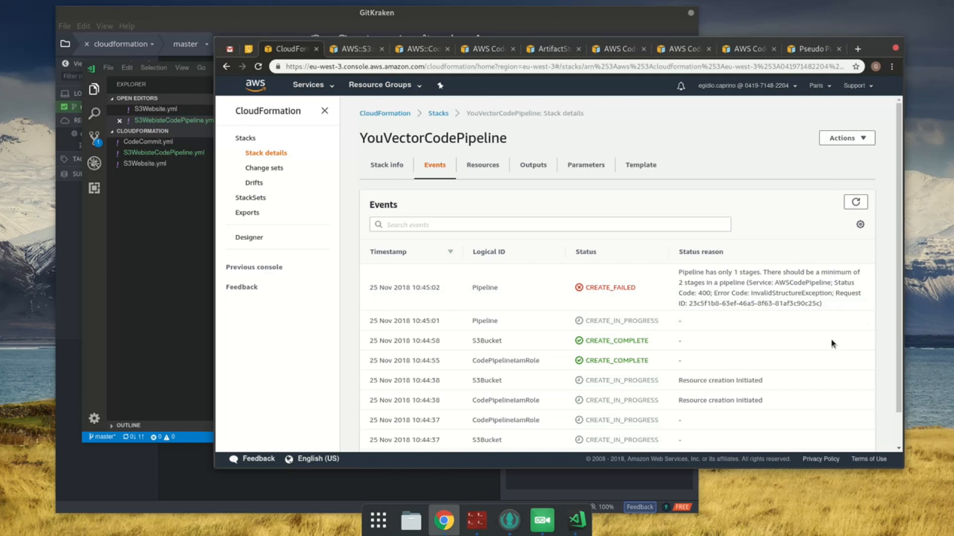
Step: Read the status reason of the latest Pipeline event and check it against the template's Stages in VS Code
{"action": "left_click_drag", "start_coordinate": [694, 282], "coordinate": [868, 300]}
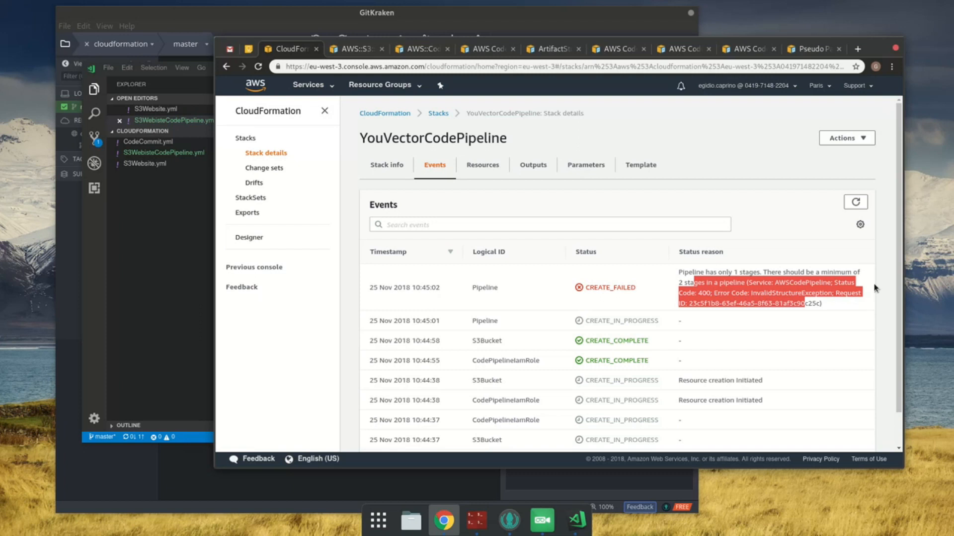
{"action": "mouse_move", "coordinate": [1, 1]}
{"action": "left_click", "coordinate": [460, 339]}
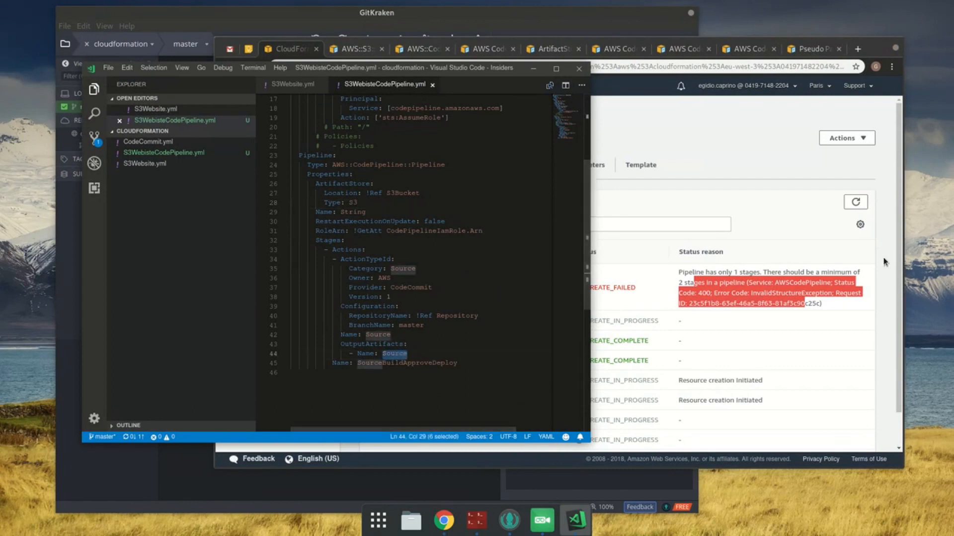
Step: Switch back to Chrome and delete the YouVectorCodePipeline stack from its details page
{"action": "left_click", "coordinate": [714, 303]}
{"action": "left_click", "coordinate": [851, 139]}
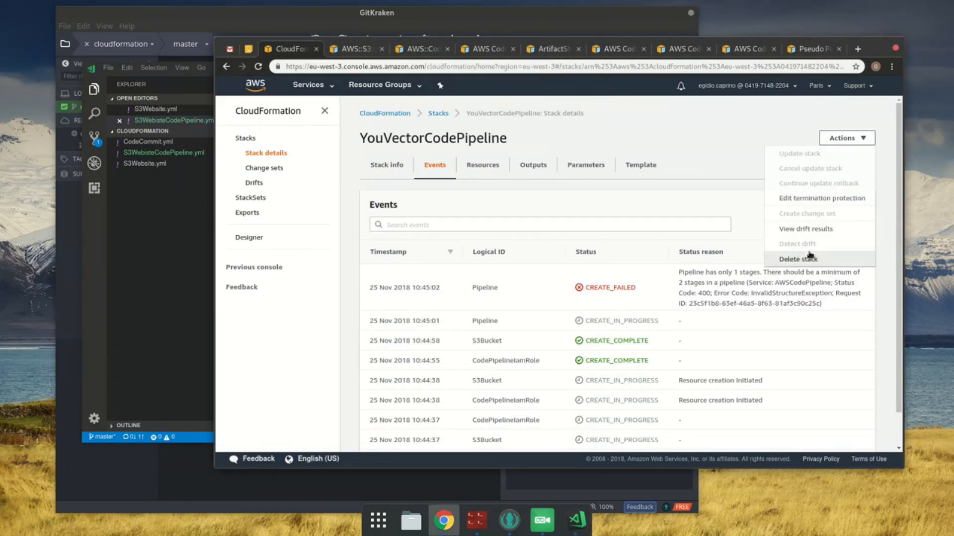
{"action": "left_click", "coordinate": [810, 256]}
{"action": "left_click", "coordinate": [674, 328]}
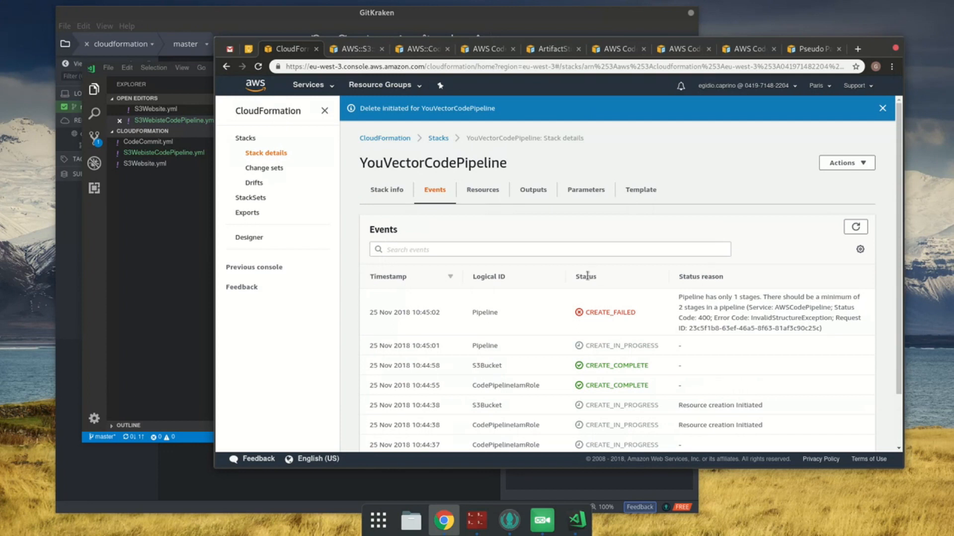
Step: In VS Code, change the pipeline stage's Name from SourceBuildApproveDeploy to Source
{"action": "left_click", "coordinate": [145, 267]}
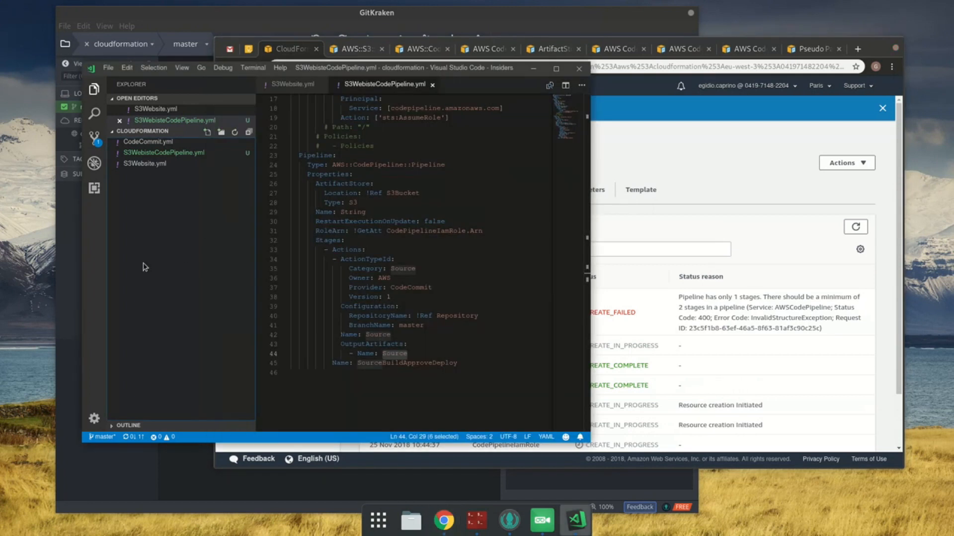
{"action": "left_click", "coordinate": [407, 288]}
{"action": "left_click", "coordinate": [694, 195]}
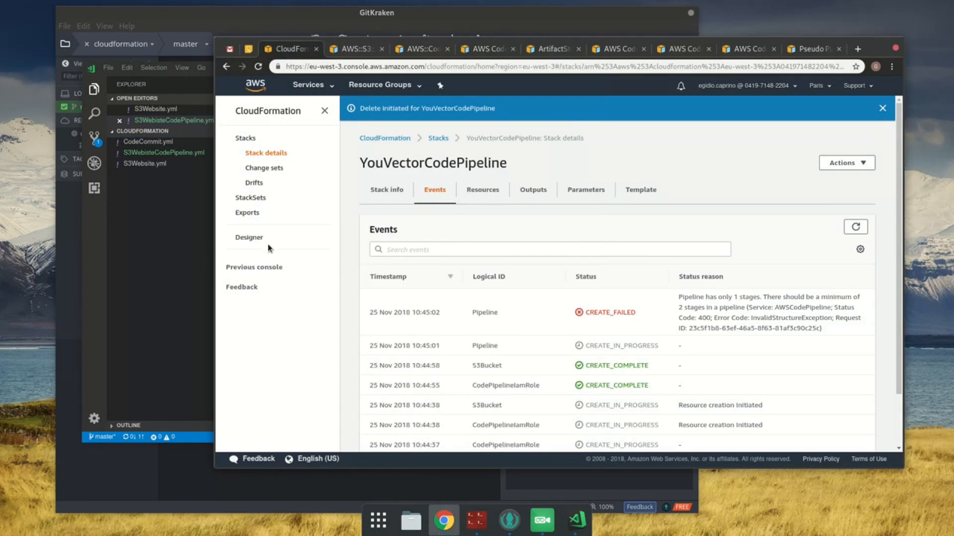
{"action": "left_click", "coordinate": [185, 252]}
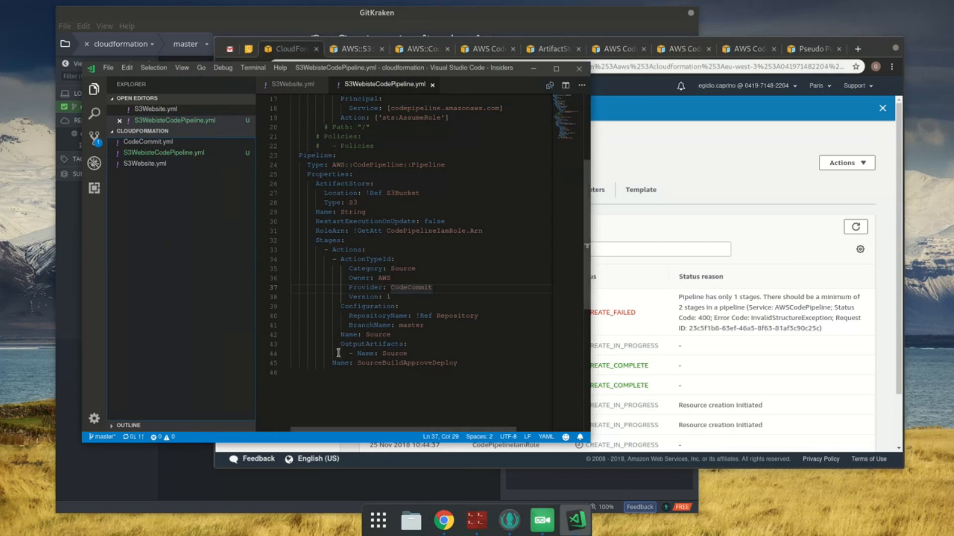
{"action": "left_click", "coordinate": [415, 357]}
{"action": "double_click", "coordinate": [415, 362]}
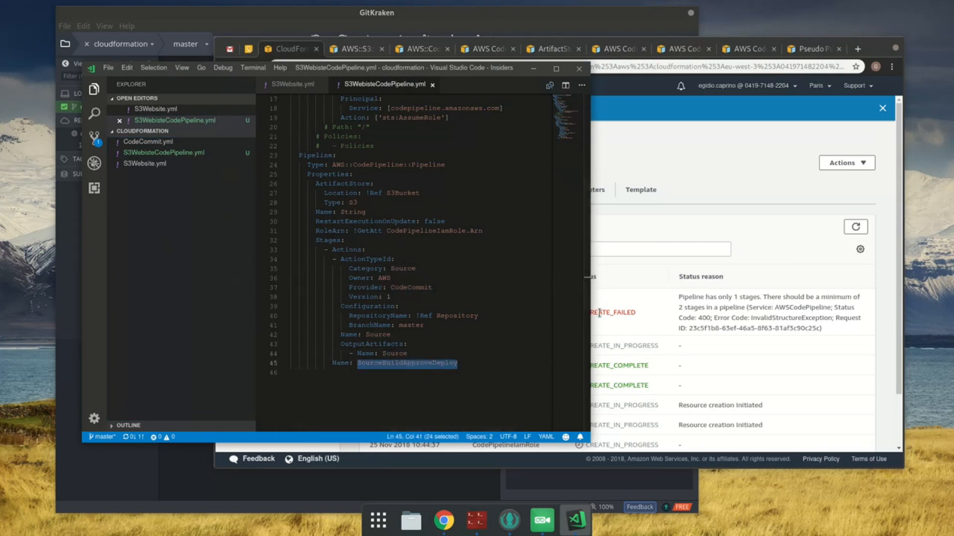
{"action": "type", "text": "Source"}
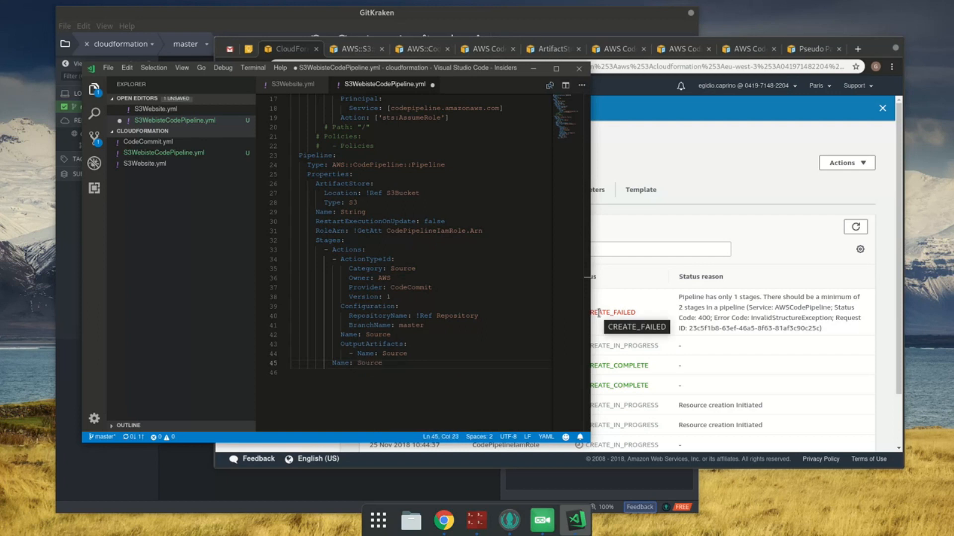
Step: Duplicate the Source stage block below itself under Stages, name the copied stage Build, and save the template
{"action": "key", "text": "ctrl+s"}
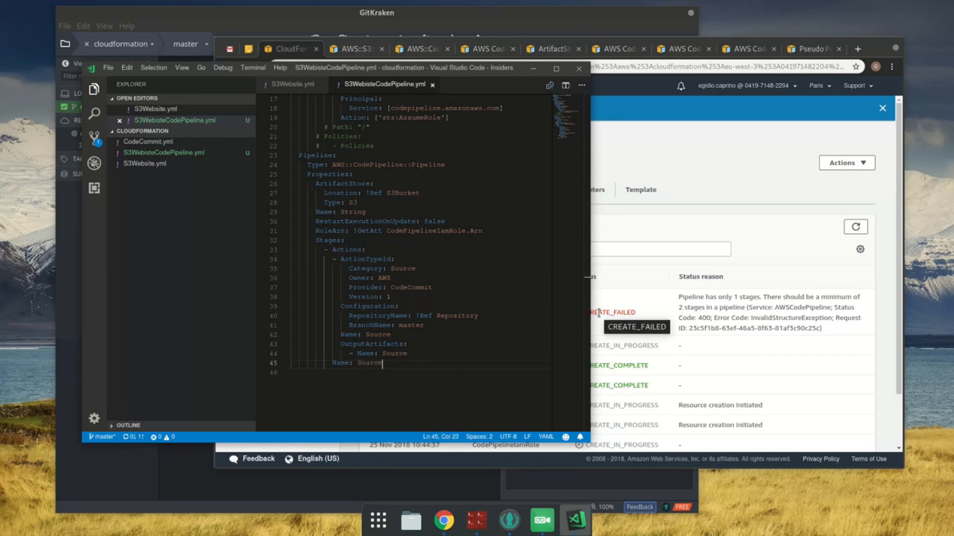
{"action": "left_click", "coordinate": [340, 254], "text": "shift"}
{"action": "key", "text": "shift+Home"}
{"action": "key", "text": "ctrl+c"}
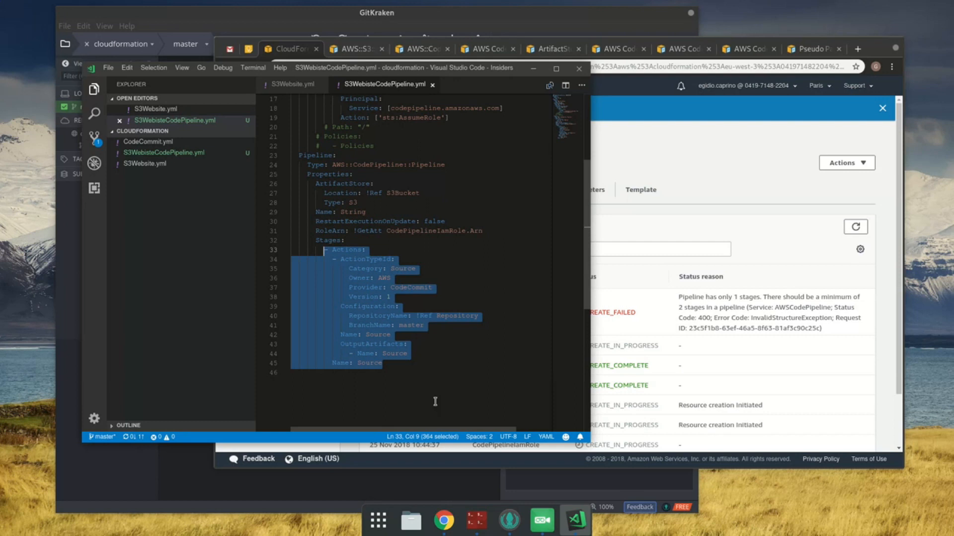
{"action": "left_click", "coordinate": [426, 372]}
{"action": "left_click", "coordinate": [503, 361]}
{"action": "key", "text": "Return"}
{"action": "key", "text": "ctrl+v"}
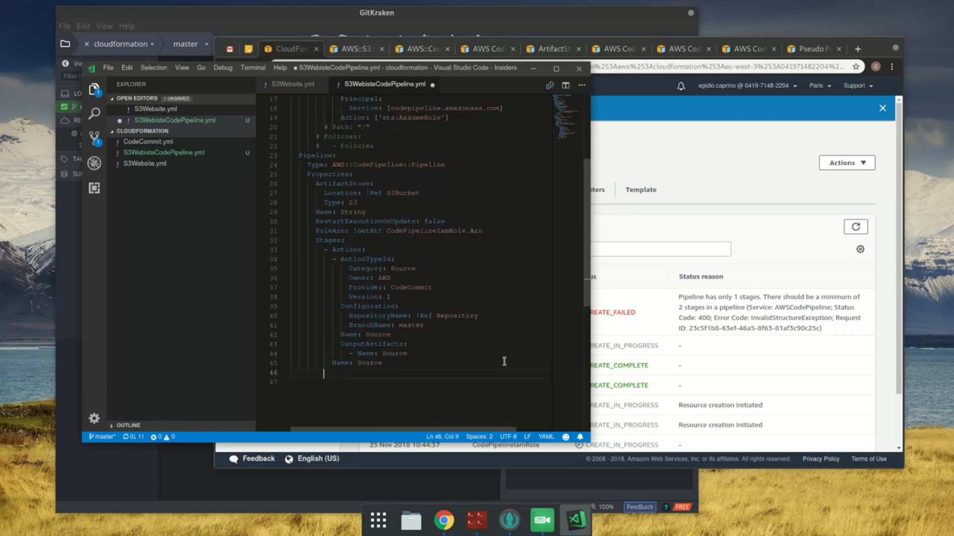
{"action": "key", "text": "ctrl+shift+Left"}
{"action": "type", "text": "Build"}
{"action": "key", "text": "ctrl+s"}
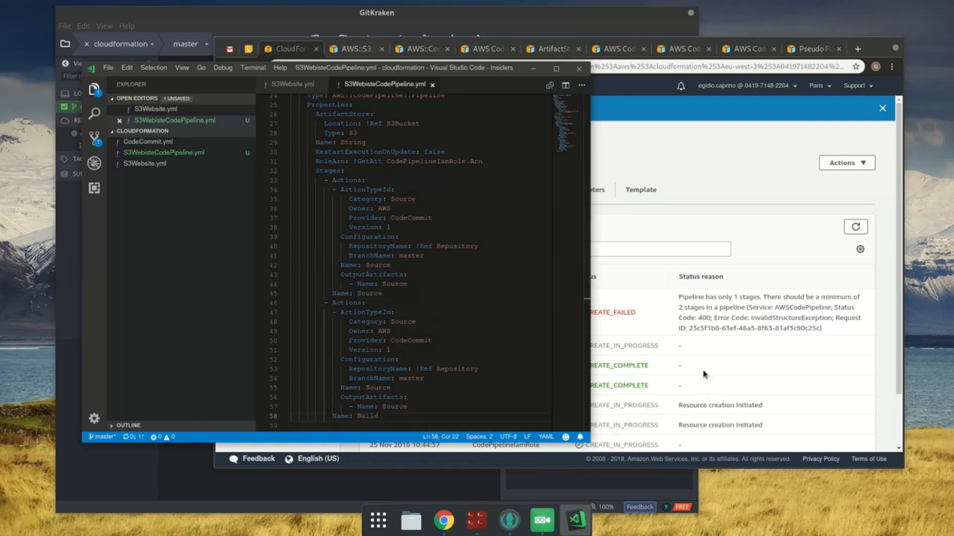
Step: Switch to Chrome, close the AWS::S3 and both ArtifactStore documentation tabs, and show the CodePipeline Pipeline Stages page
{"action": "left_click", "coordinate": [370, 48]}
{"action": "left_click", "coordinate": [401, 49]}
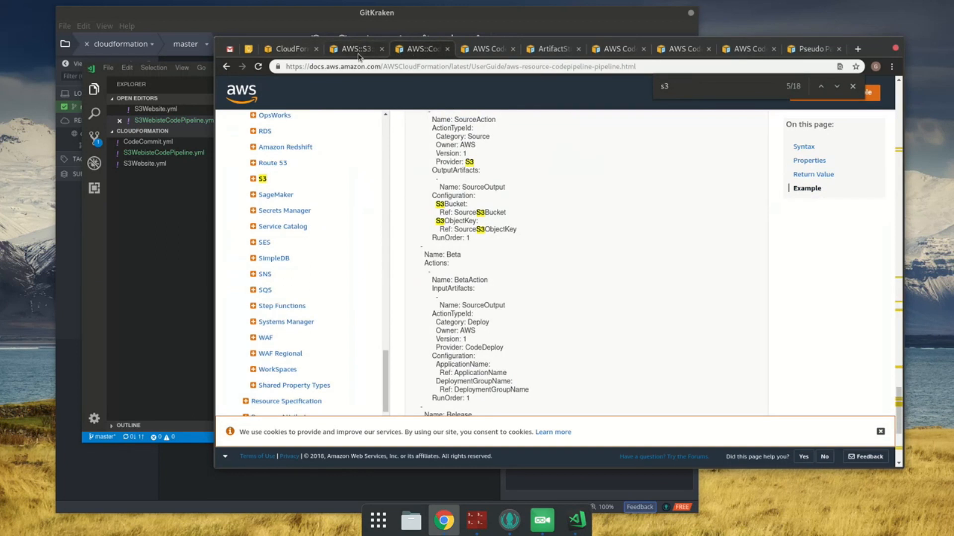
{"action": "middle_click", "coordinate": [357, 54]}
{"action": "left_click", "coordinate": [413, 51]}
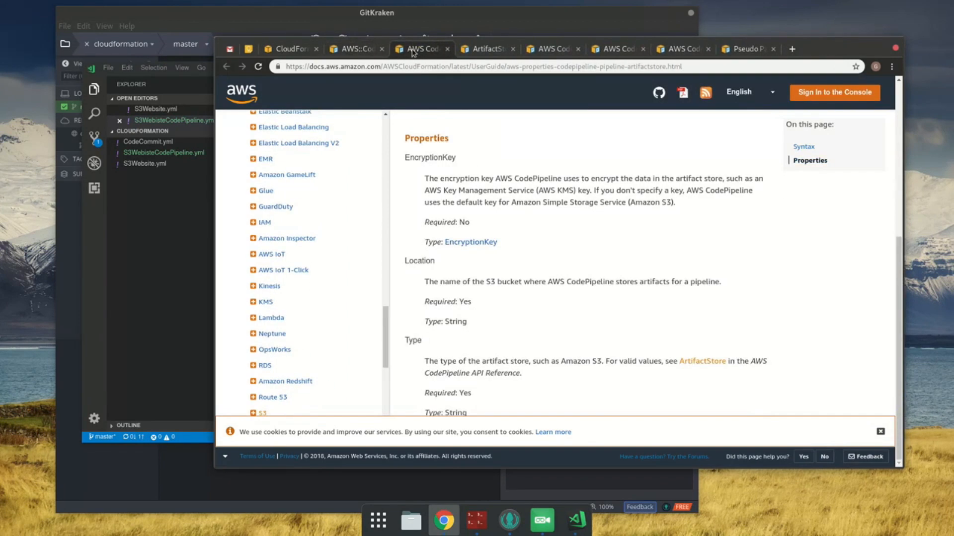
{"action": "scroll", "coordinate": [647, 326], "scroll_direction": "up", "scroll_amount": 8}
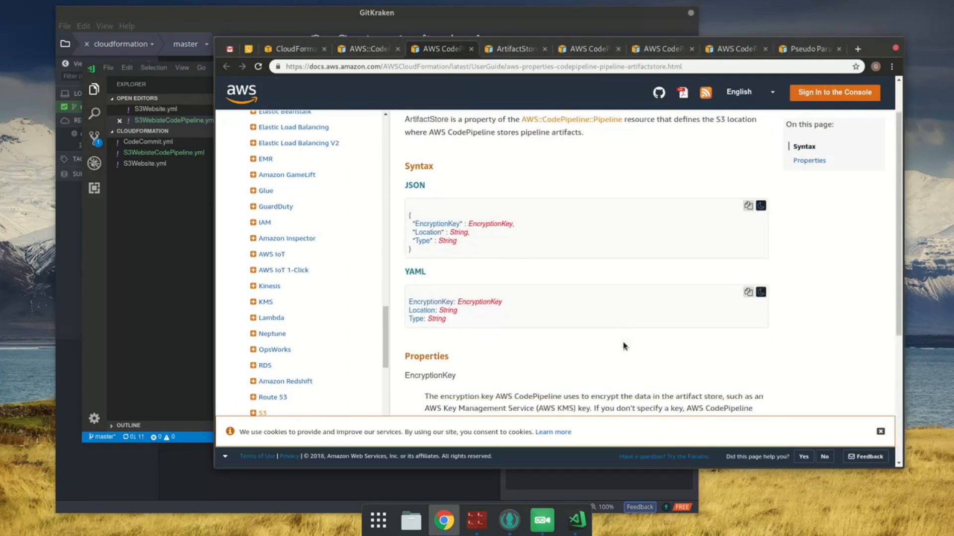
{"action": "left_click", "coordinate": [440, 49]}
{"action": "middle_click", "coordinate": [440, 49]}
{"action": "scroll", "coordinate": [622, 323], "scroll_direction": "up", "scroll_amount": 5}
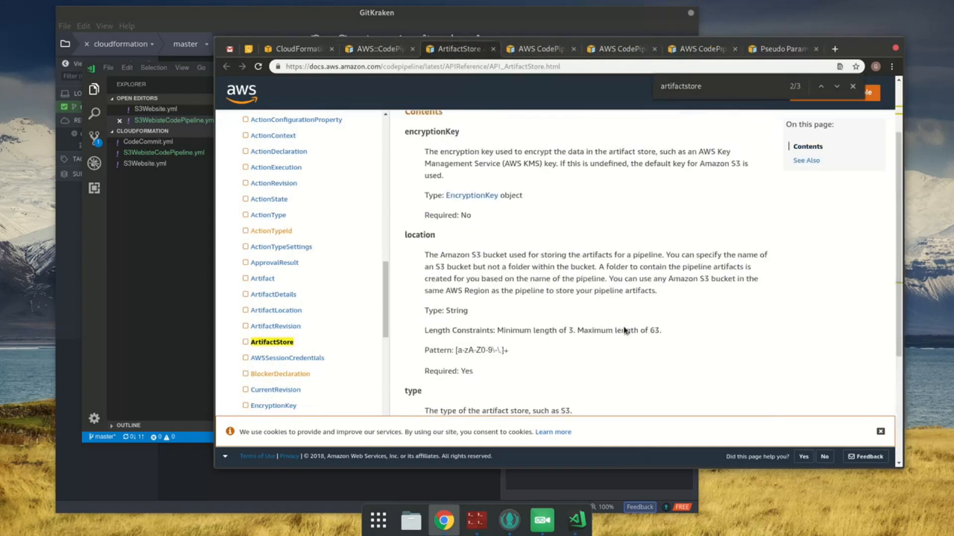
{"action": "scroll", "coordinate": [549, 330], "scroll_direction": "up", "scroll_amount": 5}
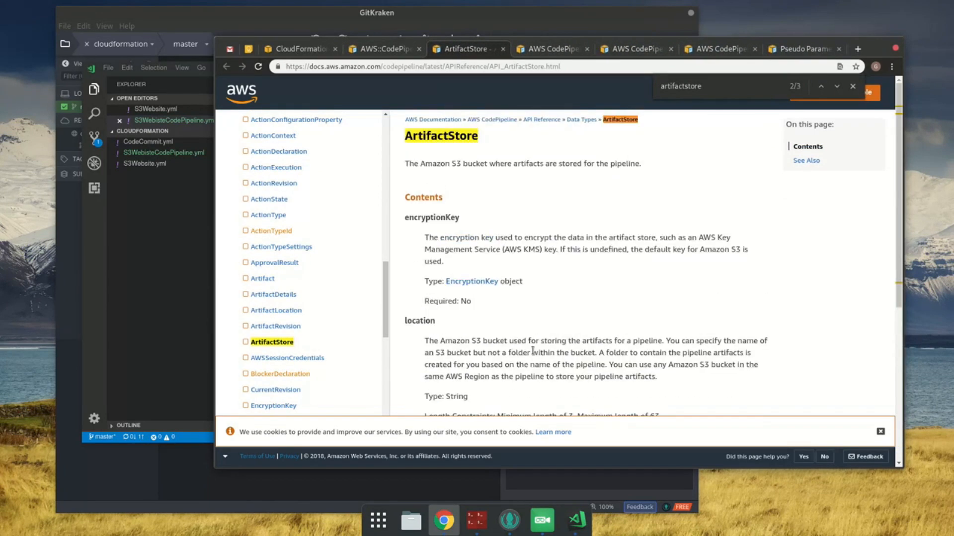
{"action": "middle_click", "coordinate": [457, 49]}
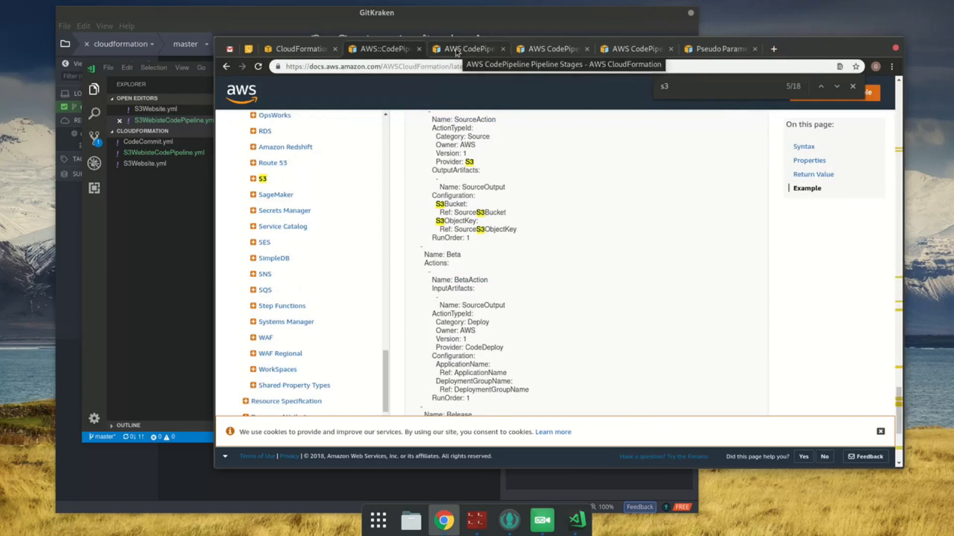
{"action": "left_click", "coordinate": [457, 49]}
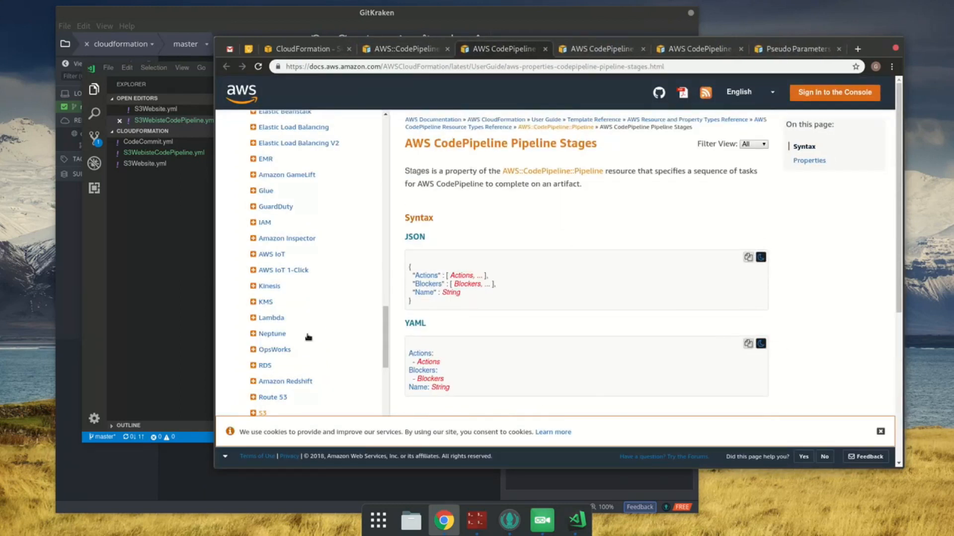
Step: In VS Code, set the second stage's action Category to Build and its Provider to CodeBuild, saving the template
{"action": "left_click", "coordinate": [195, 352]}
{"action": "scroll", "coordinate": [559, 370], "scroll_direction": "down", "scroll_amount": 2}
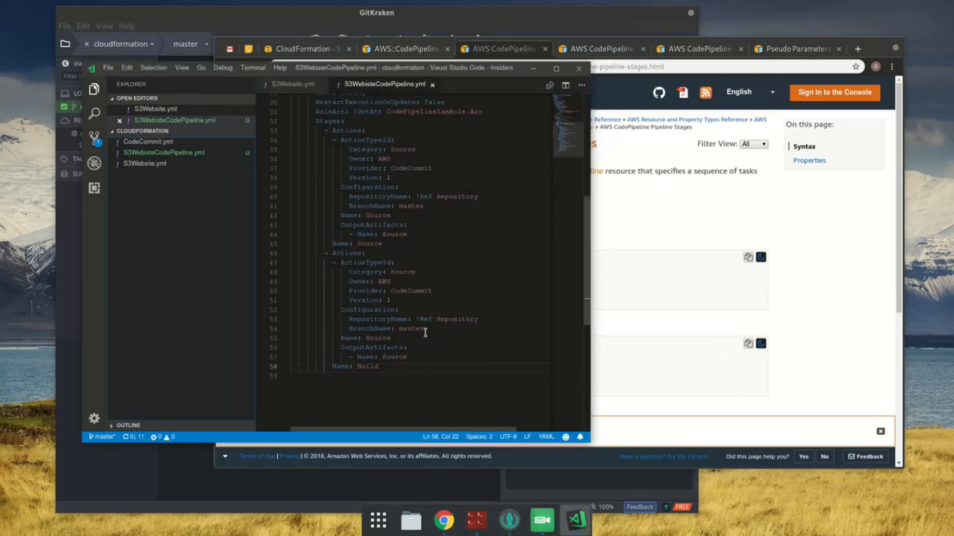
{"action": "double_click", "coordinate": [402, 272]}
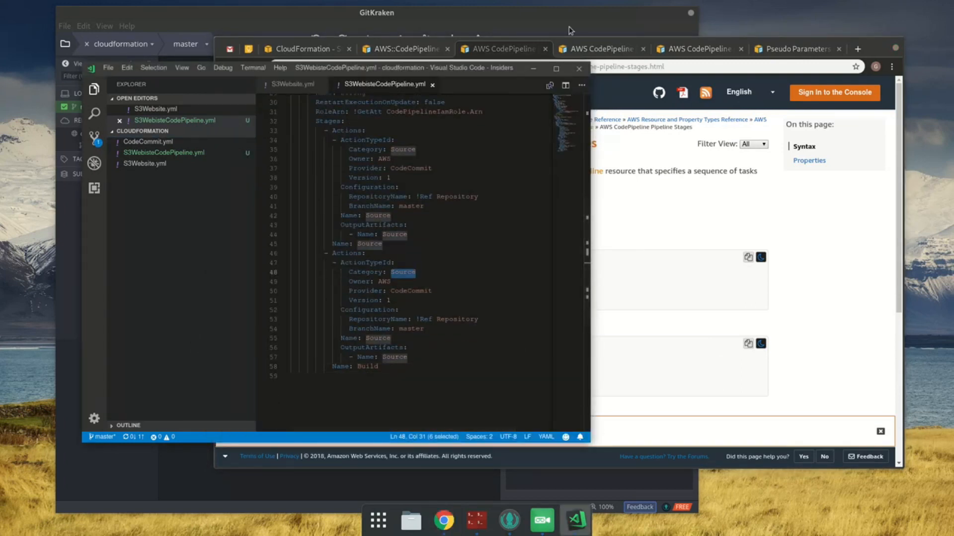
{"action": "type", "text": "Build"}
{"action": "key", "text": "ctrl+s"}
{"action": "double_click", "coordinate": [405, 291]}
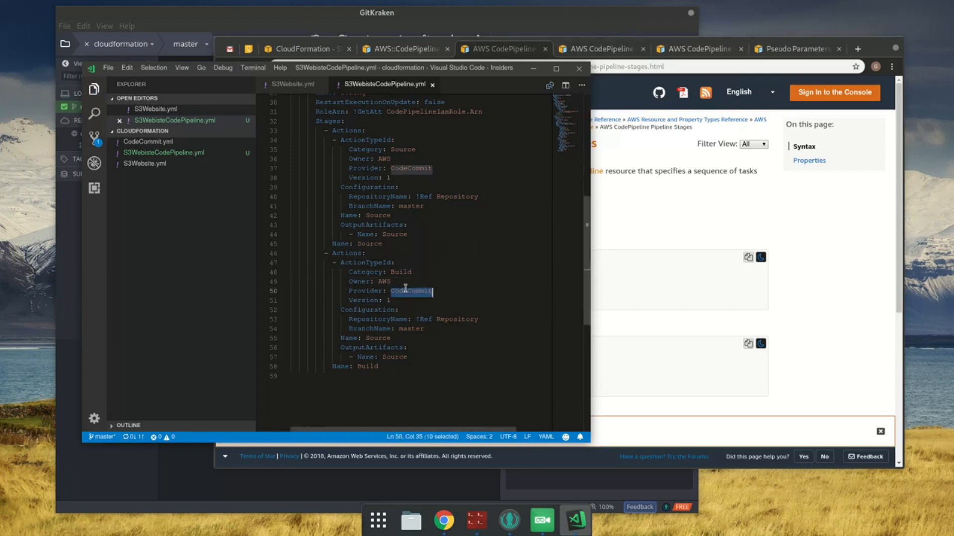
{"action": "type", "text": "CodeBuild"}
{"action": "key", "text": "ctrl+s"}
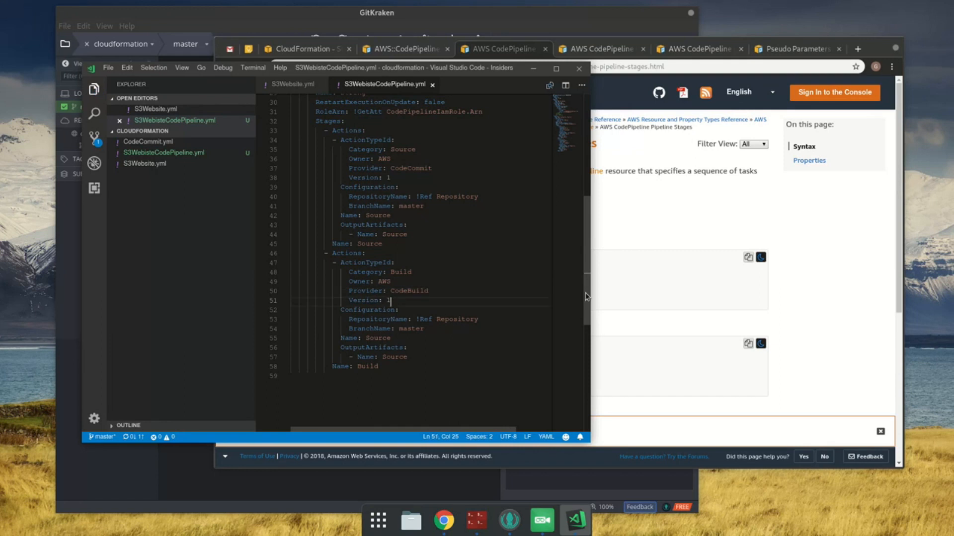
Step: Switch to Chrome, show the CodePipeline stage Actions documentation, and close the Pseudo Parameters tab
{"action": "key", "text": "Down"}
{"action": "key", "text": "Down"}
{"action": "key", "text": "End"}
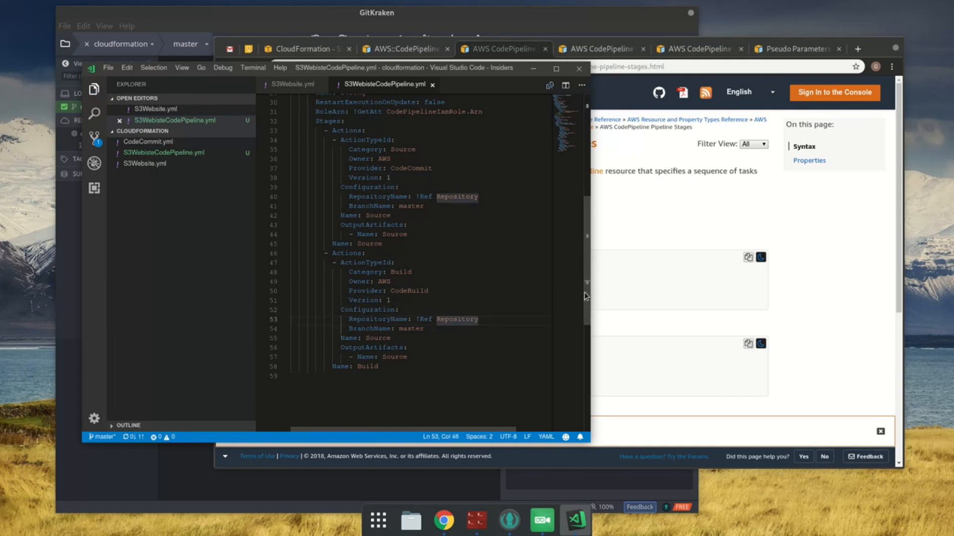
{"action": "left_click", "coordinate": [591, 41]}
{"action": "left_click", "coordinate": [555, 50]}
{"action": "right_click", "coordinate": [572, 54]}
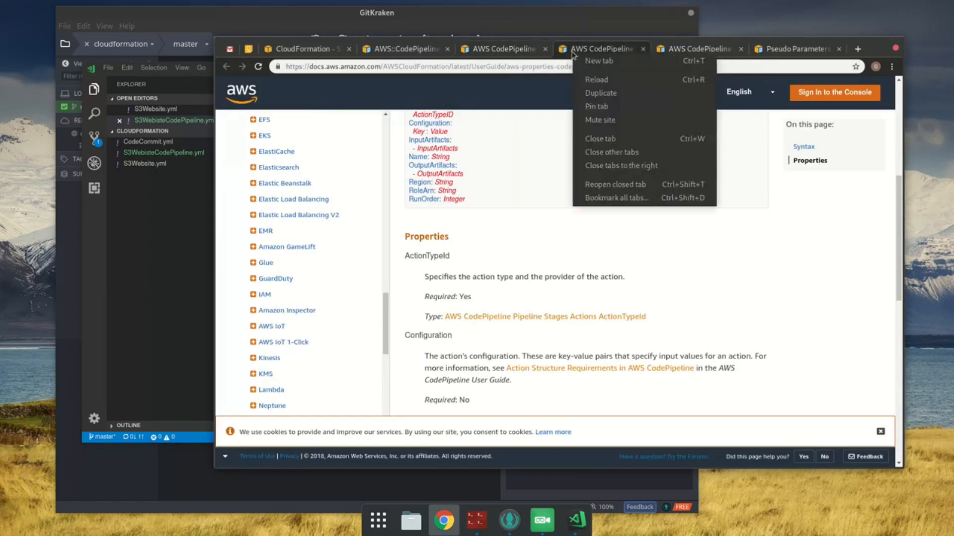
{"action": "left_click", "coordinate": [611, 169]}
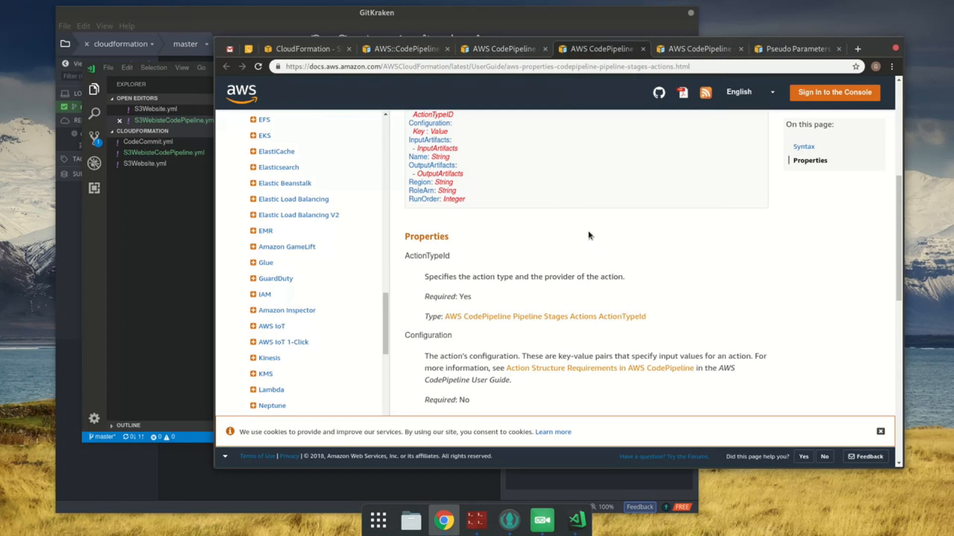
{"action": "scroll", "coordinate": [571, 323], "scroll_direction": "down", "scroll_amount": 3}
{"action": "middle_click", "coordinate": [631, 237]}
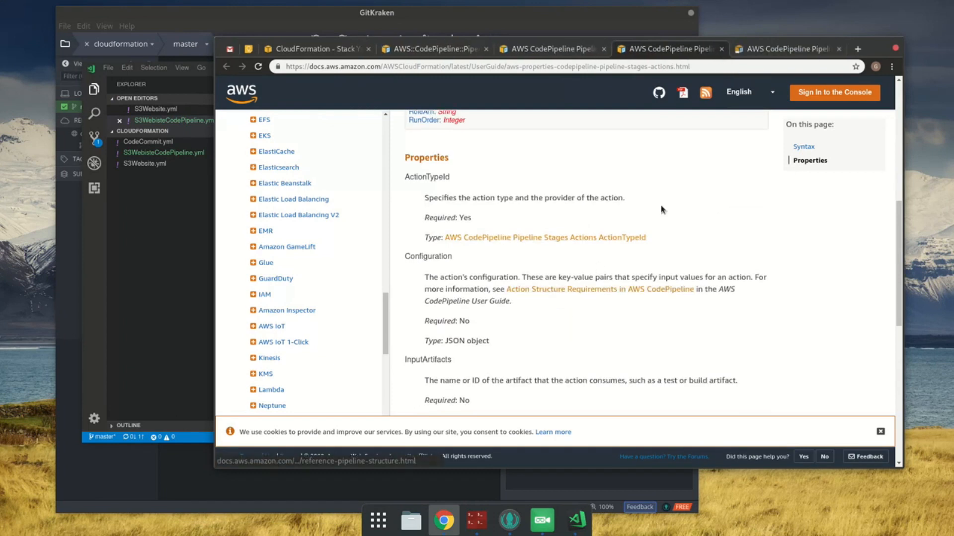
Step: Search the pipeline structure reference for codebuild and read which configuration properties the CodeBuild action requires
{"action": "left_click", "coordinate": [794, 48]}
{"action": "key", "text": "ctrl+f"}
{"action": "type", "text": "codebuild"}
{"action": "key", "text": "Return"}
{"action": "key", "text": "Return"}
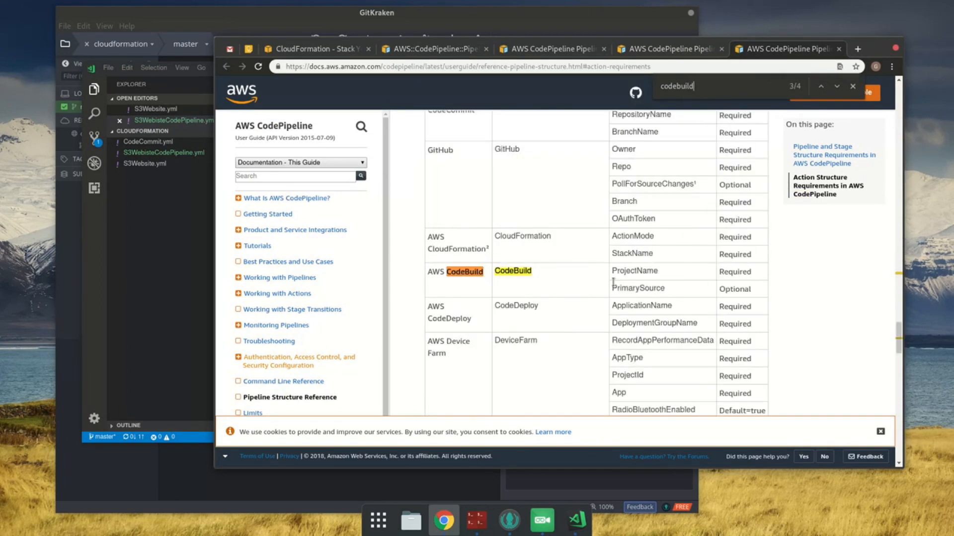
{"action": "double_click", "coordinate": [640, 270]}
{"action": "left_click", "coordinate": [642, 292]}
{"action": "left_click_drag", "start_coordinate": [705, 291], "coordinate": [876, 294]}
{"action": "left_click", "coordinate": [876, 294]}
Step: In VS Code, replace RepositoryName and BranchName in the Build action's Configuration with ProjectName: lkdfjsdkljf and save
{"action": "key", "text": "alt+Tab"}
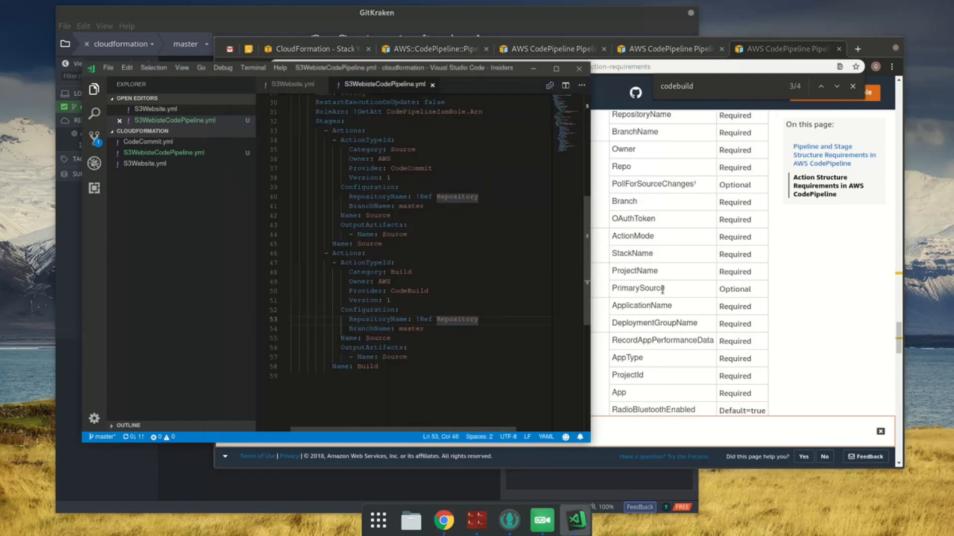
{"action": "key", "text": "Left"}
{"action": "key", "text": "Left"}
{"action": "key", "text": "Left"}
{"action": "key", "text": "Left"}
{"action": "key", "text": "Left"}
{"action": "key", "text": "Left"}
{"action": "key", "text": "Left"}
{"action": "key", "text": "Left"}
{"action": "key", "text": "Left"}
{"action": "key", "text": "Left"}
{"action": "key", "text": "Left"}
{"action": "key", "text": "Left"}
{"action": "key", "text": "Left"}
{"action": "key", "text": "Left"}
{"action": "key", "text": "Left"}
{"action": "key", "text": "Left"}
{"action": "key", "text": "Left"}
{"action": "key", "text": "Left"}
{"action": "key", "text": "Left"}
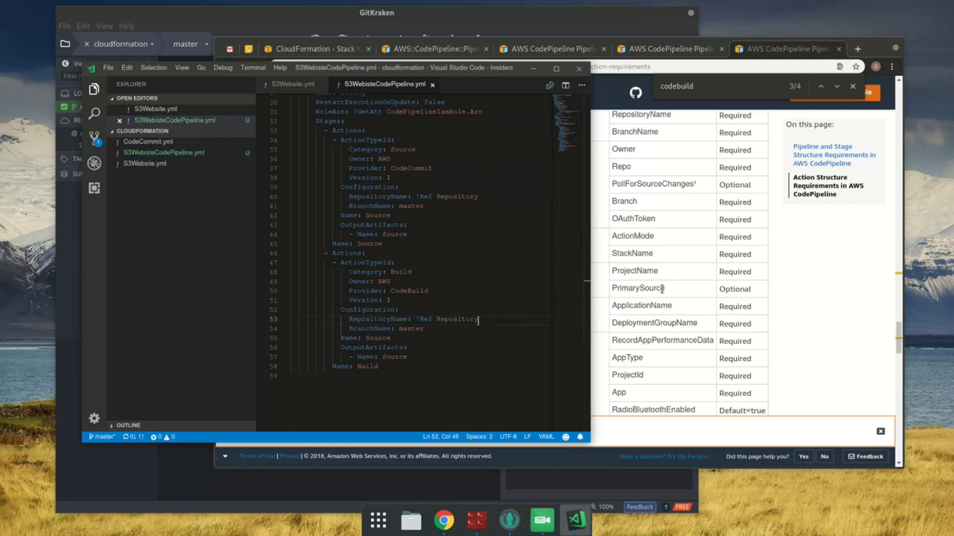
{"action": "key", "text": "Home"}
{"action": "key", "text": "shift+End"}
{"action": "key", "text": "shift+Down"}
{"action": "key", "text": "Delete"}
{"action": "type", "text": "P"}
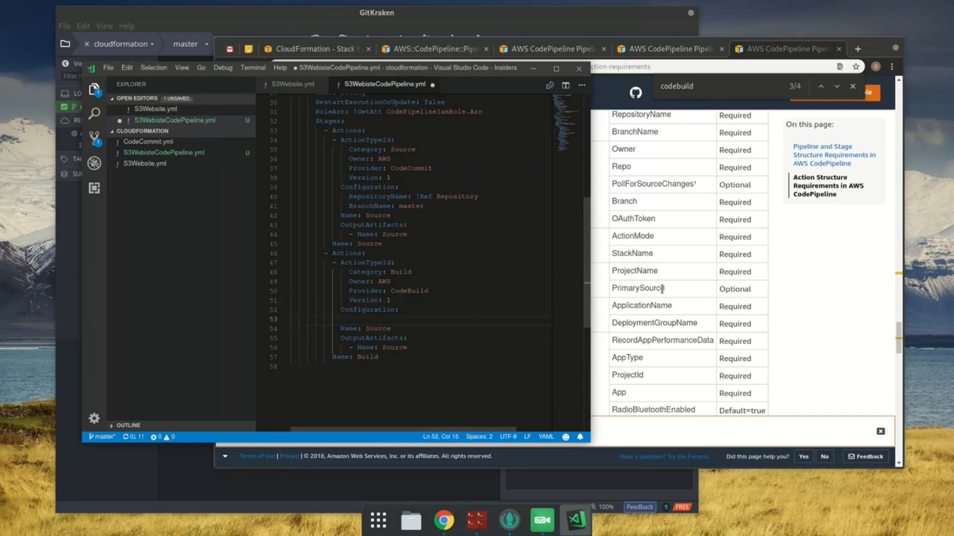
{"action": "type", "text": "rojectName:"}
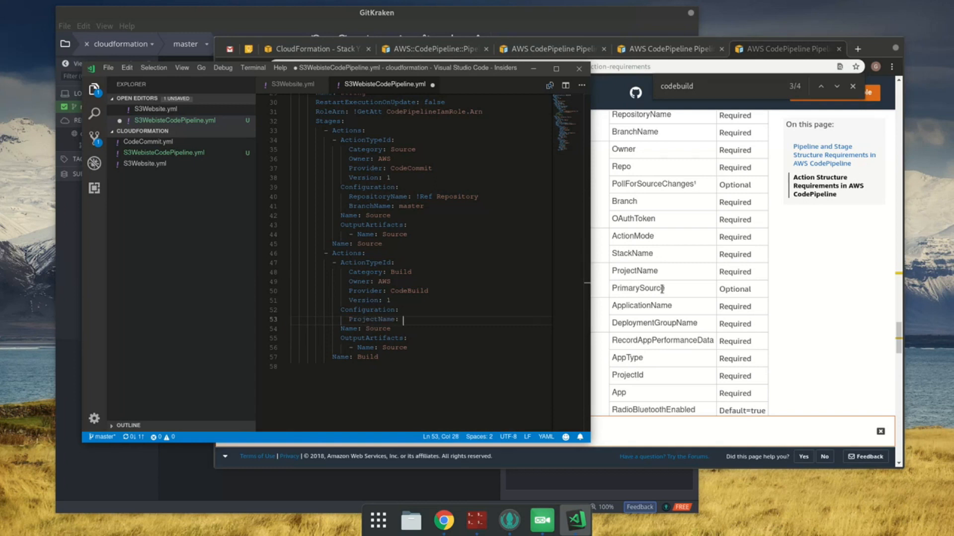
{"action": "key", "text": "ctrl+s"}
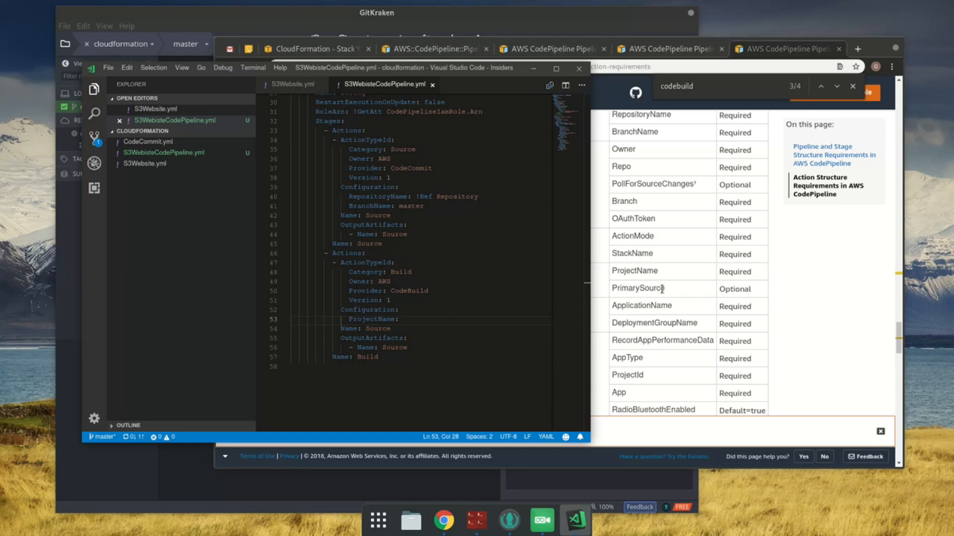
{"action": "type", "text": "lkdfjsdkljf"}
{"action": "key", "text": "ctrl+s"}
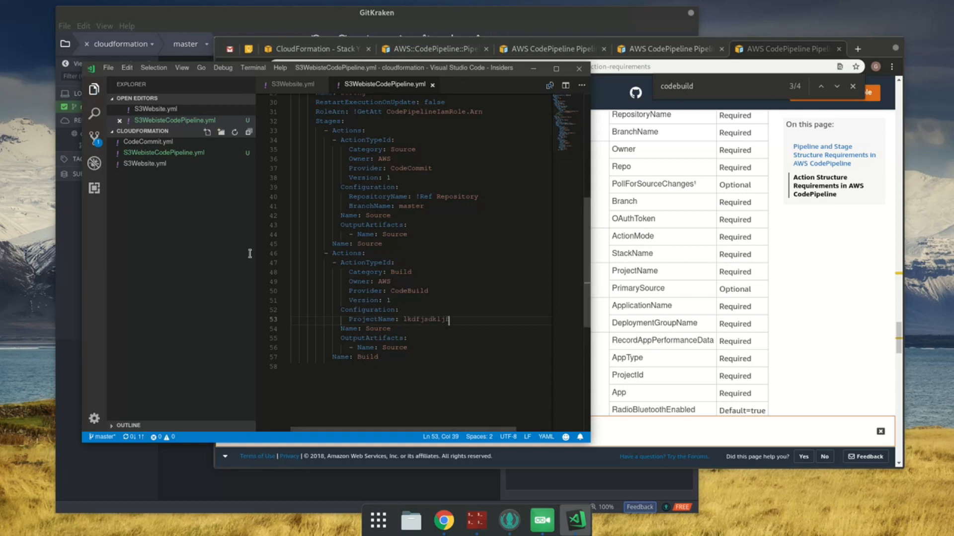
Step: Set the second stage's action Name and its output artifact Name to Build, save, and compare them with the Source stage
{"action": "left_click", "coordinate": [374, 329]}
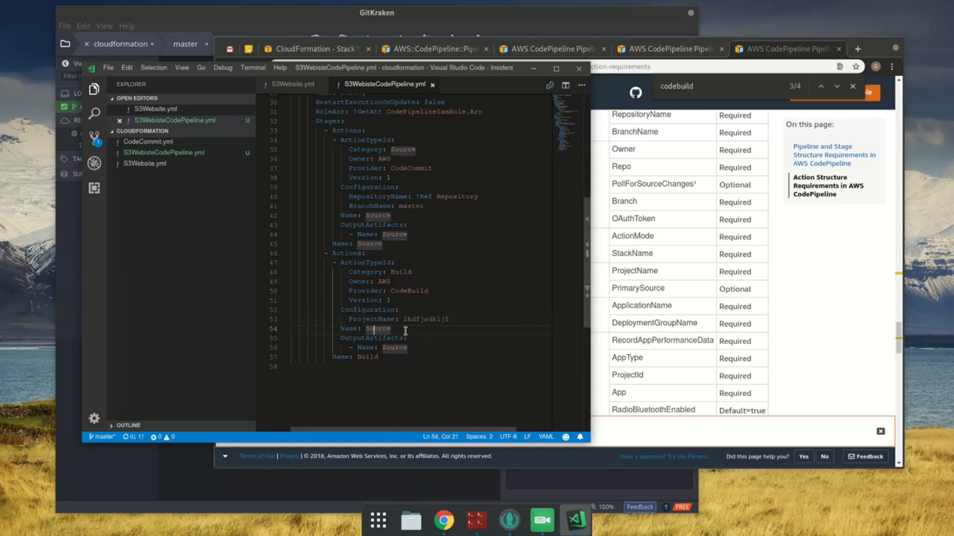
{"action": "double_click", "coordinate": [373, 328]}
{"action": "type", "text": "Build"}
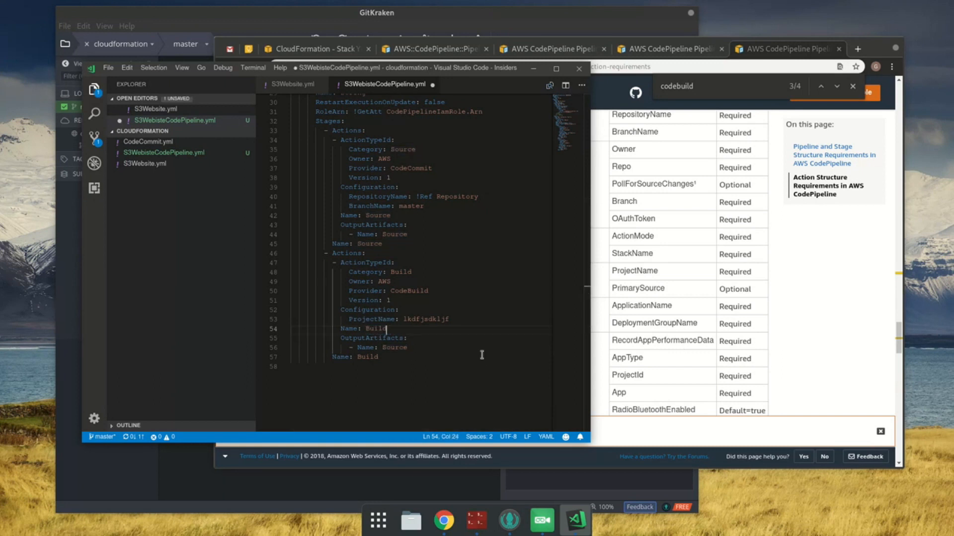
{"action": "key", "text": "ctrl+s"}
{"action": "double_click", "coordinate": [395, 348]}
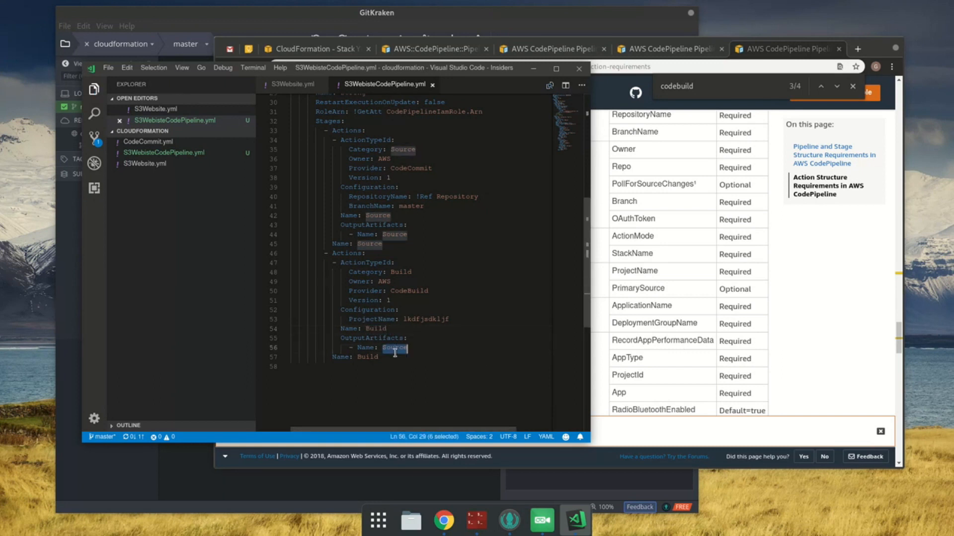
{"action": "type", "text": "Build"}
{"action": "key", "text": "ctrl+s"}
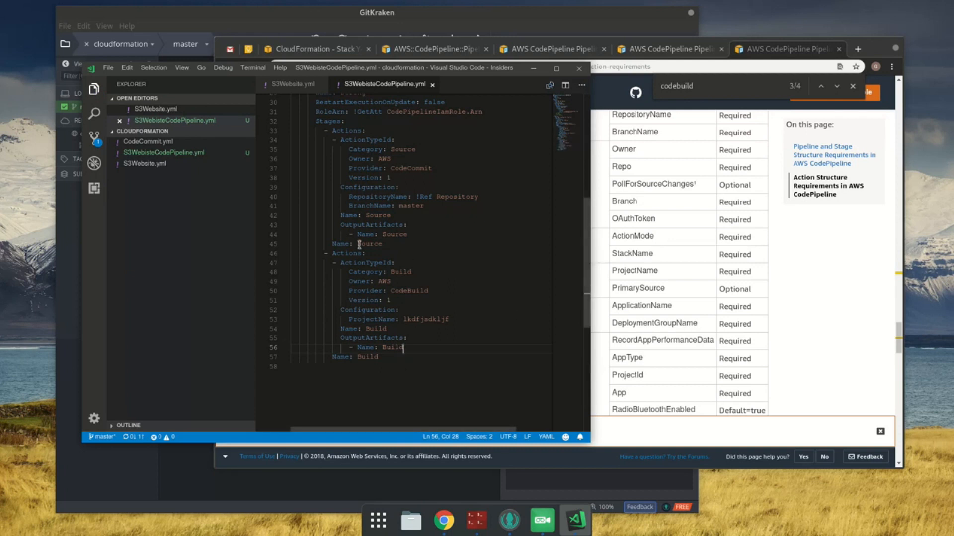
{"action": "double_click", "coordinate": [367, 217]}
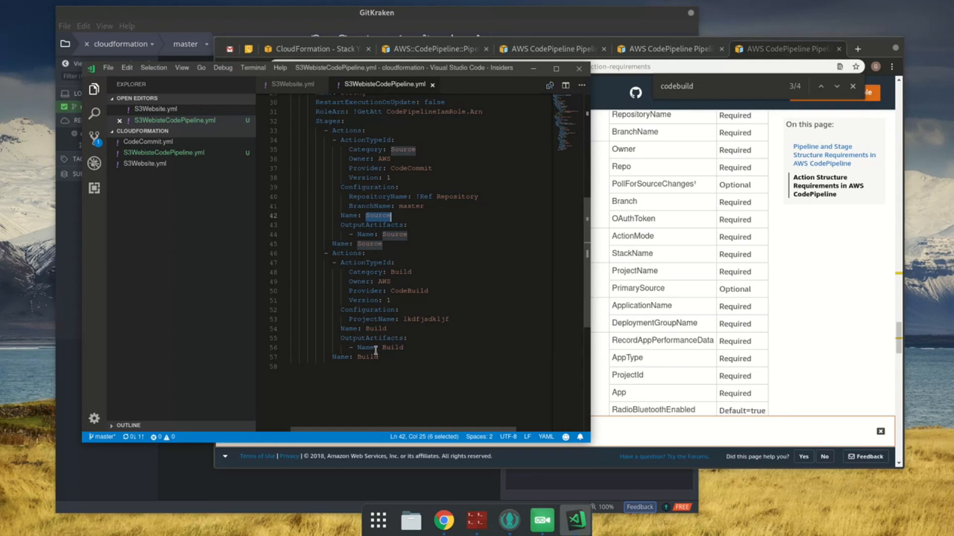
{"action": "double_click", "coordinate": [391, 349]}
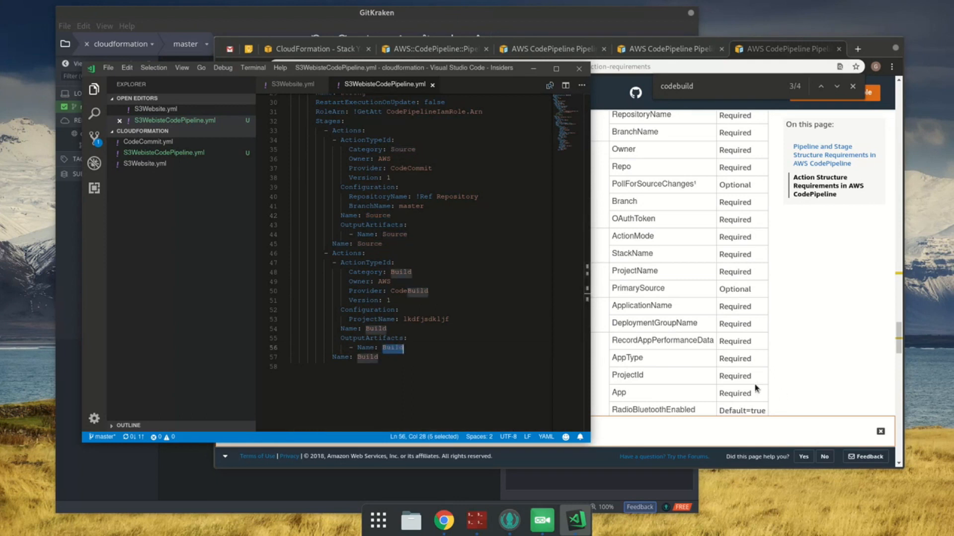
{"action": "left_click", "coordinate": [406, 369]}
Step: Switch to Chrome and search the AWS::CodePipeline::Pipeline documentation page for codebuild
{"action": "scroll", "coordinate": [443, 389], "scroll_direction": "up", "scroll_amount": 6}
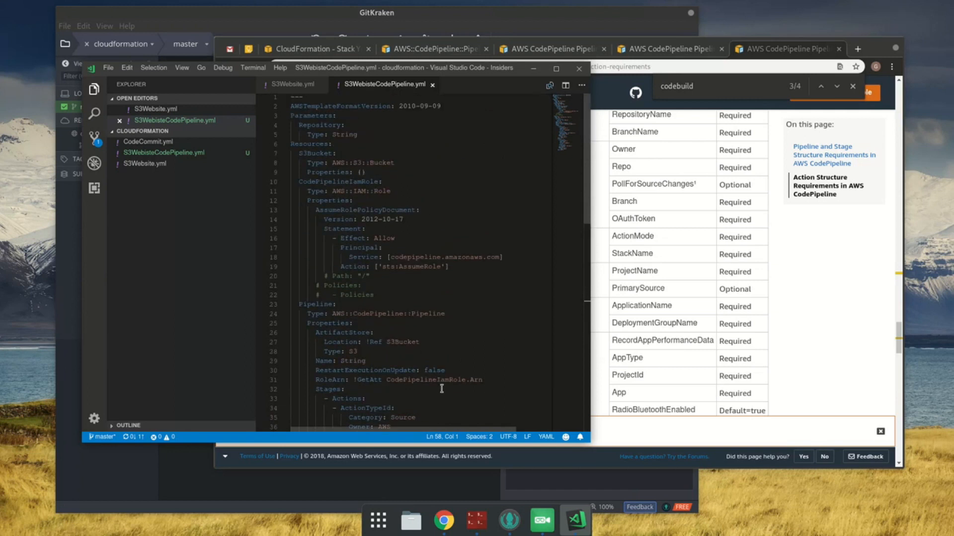
{"action": "left_click", "coordinate": [784, 49]}
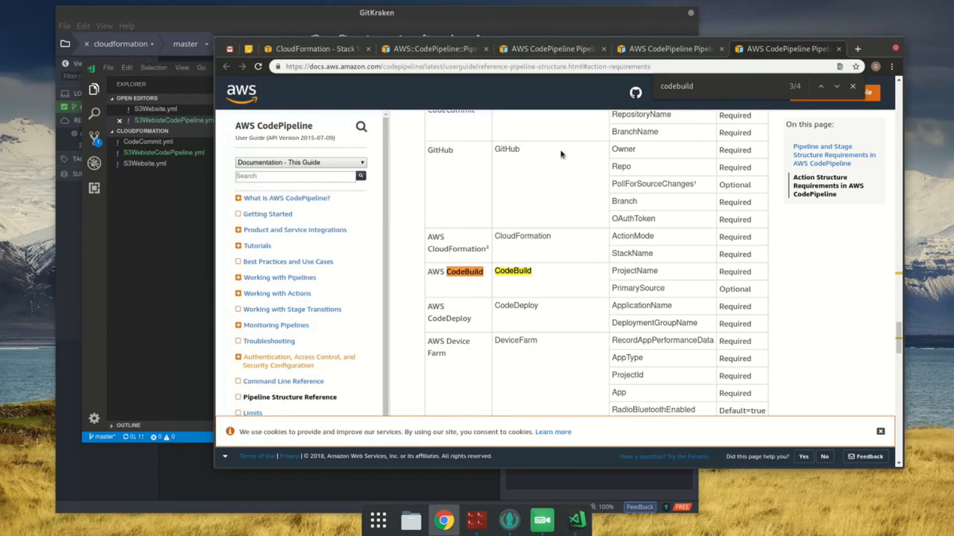
{"action": "left_click", "coordinate": [403, 50]}
{"action": "key", "text": "ctrl+f"}
{"action": "type", "text": "codebuild"}
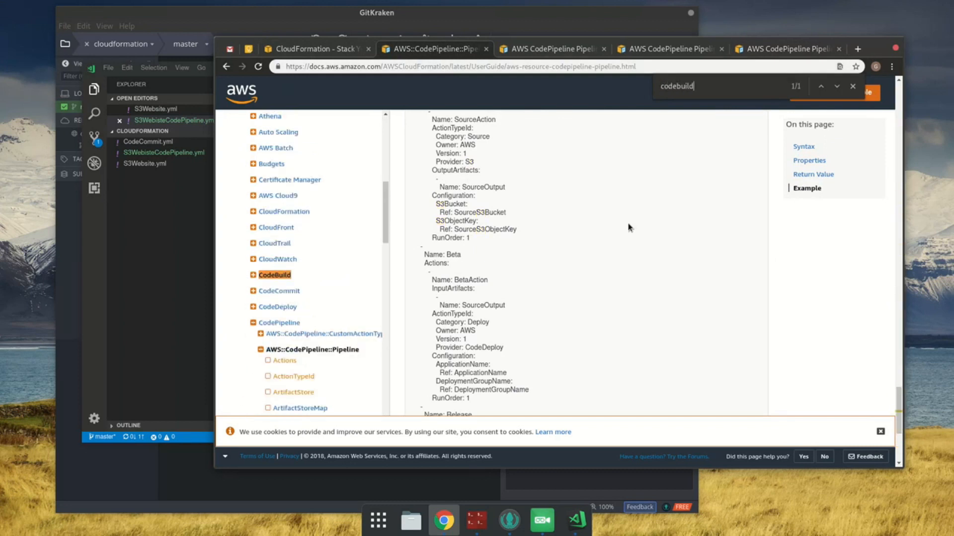
Step: Open the AWS CodeBuild reference in a new tab placed beside the CloudFormation tab, and go to the AWS::CodeBuild::Project page
{"action": "middle_click", "coordinate": [278, 278]}
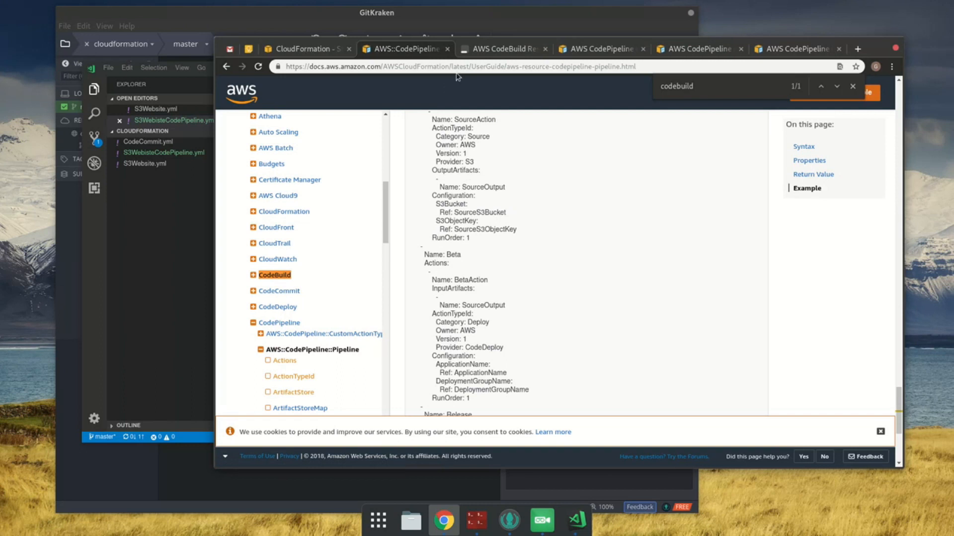
{"action": "left_click_drag", "start_coordinate": [477, 50], "coordinate": [374, 50]}
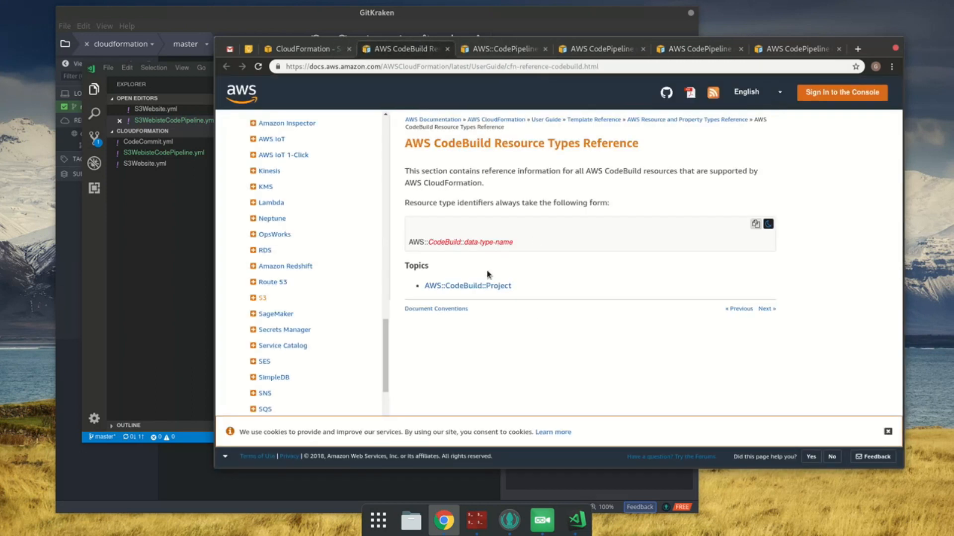
{"action": "left_click", "coordinate": [489, 287]}
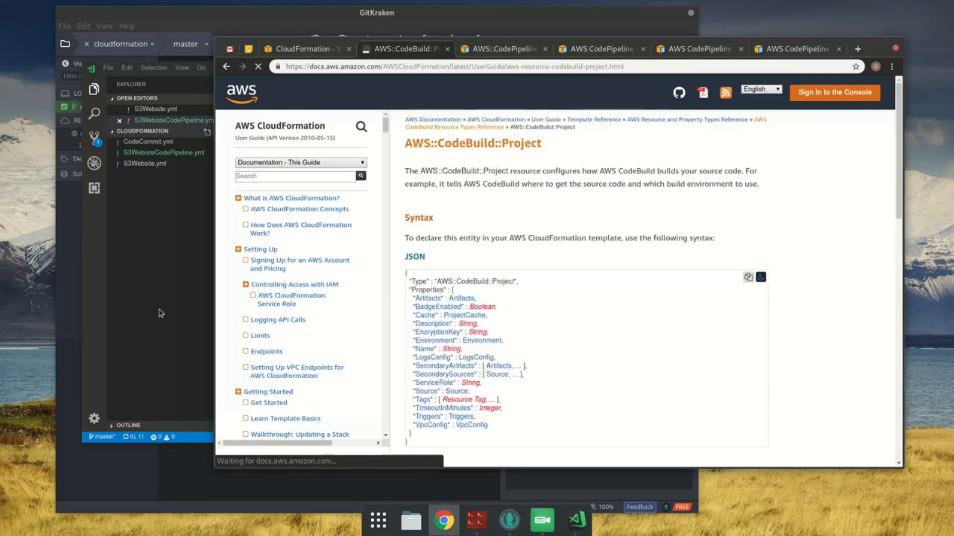
Step: In VS Code, add a CodeBuildProject resource as the first entry under Resources in S3WebisteCodePipeline.yml
{"action": "left_click", "coordinate": [166, 294]}
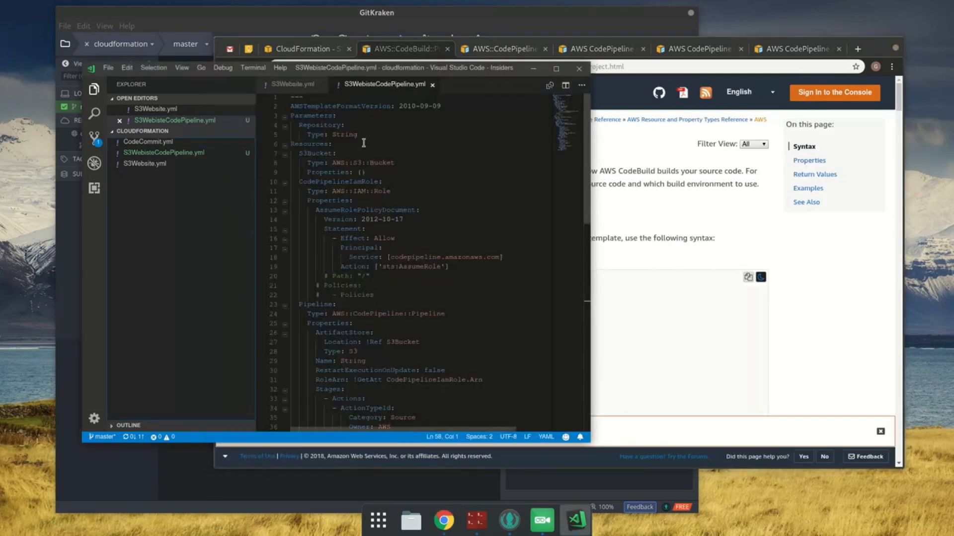
{"action": "left_click", "coordinate": [405, 296]}
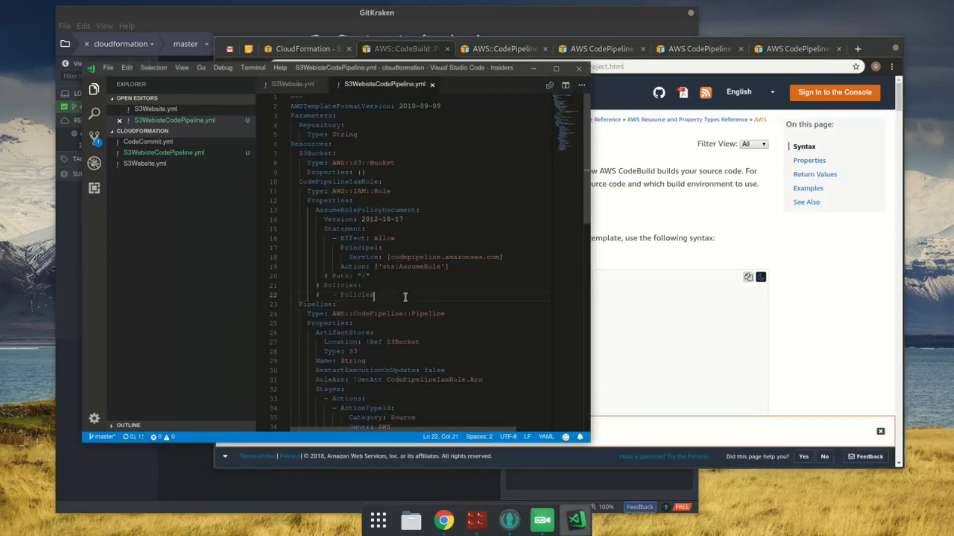
{"action": "left_click", "coordinate": [366, 143]}
{"action": "key", "text": "Return"}
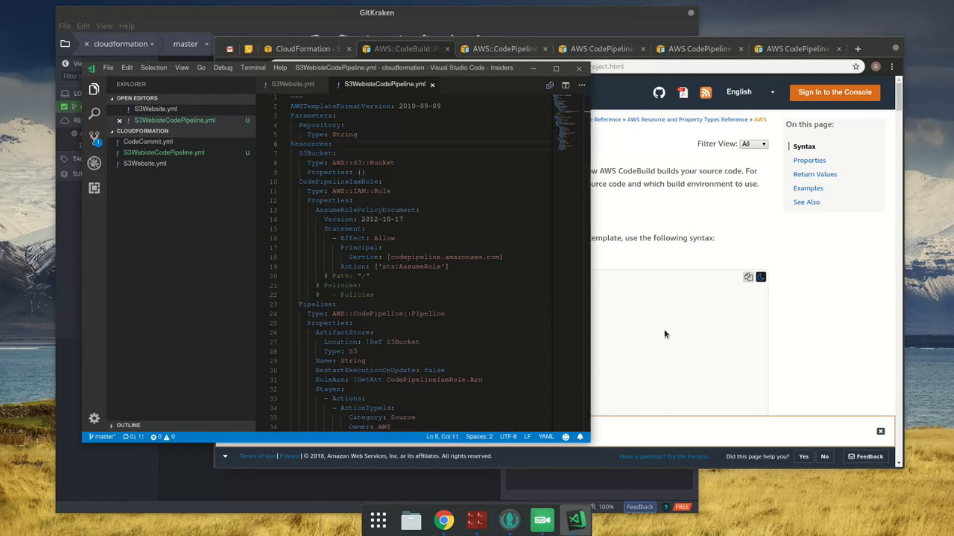
{"action": "type", "text": "CodeBuildProject:"}
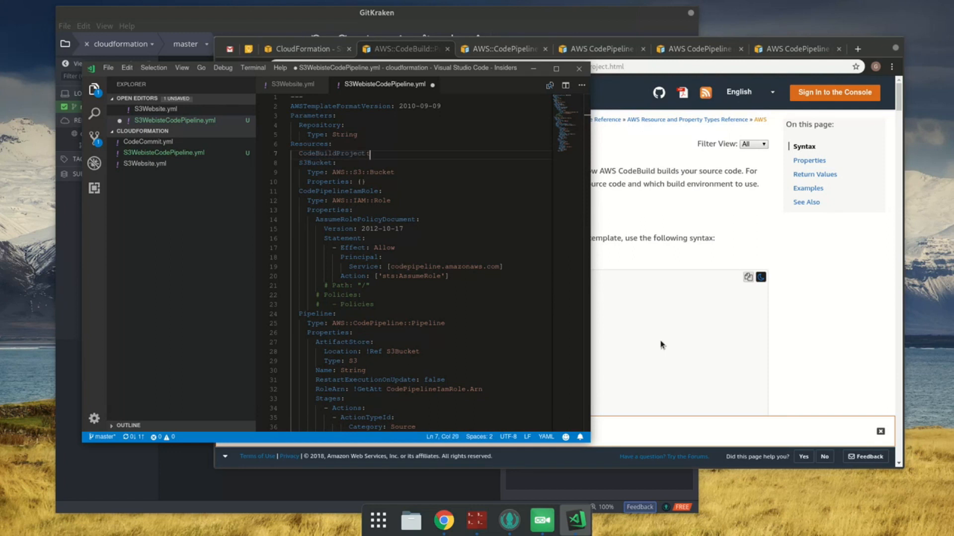
{"action": "key", "text": "Return"}
Step: Copy the AWS::CodeBuild::Project YAML syntax from the documentation in Chrome, paste it under CodeBuildProject in VS Code, and save
{"action": "left_click", "coordinate": [815, 319]}
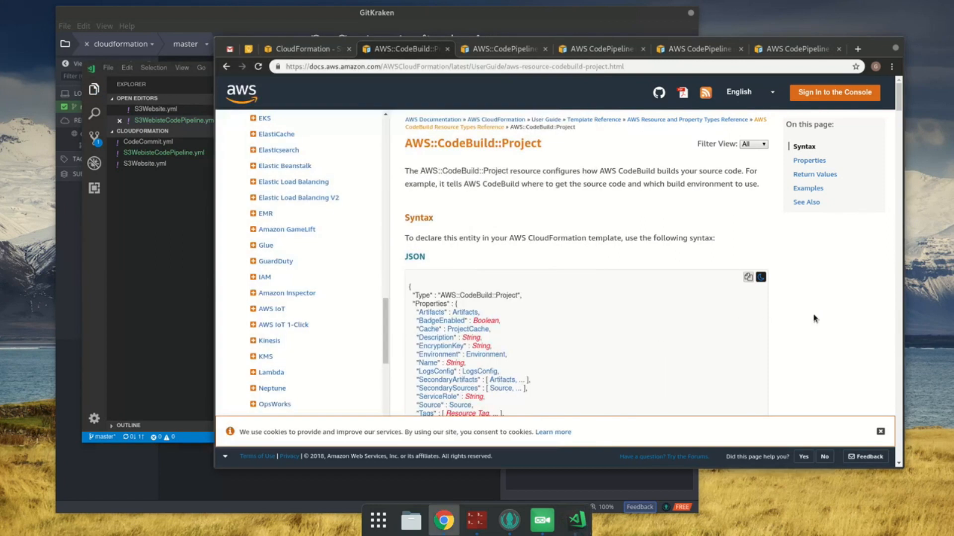
{"action": "scroll", "coordinate": [728, 341], "scroll_direction": "down", "scroll_amount": 6}
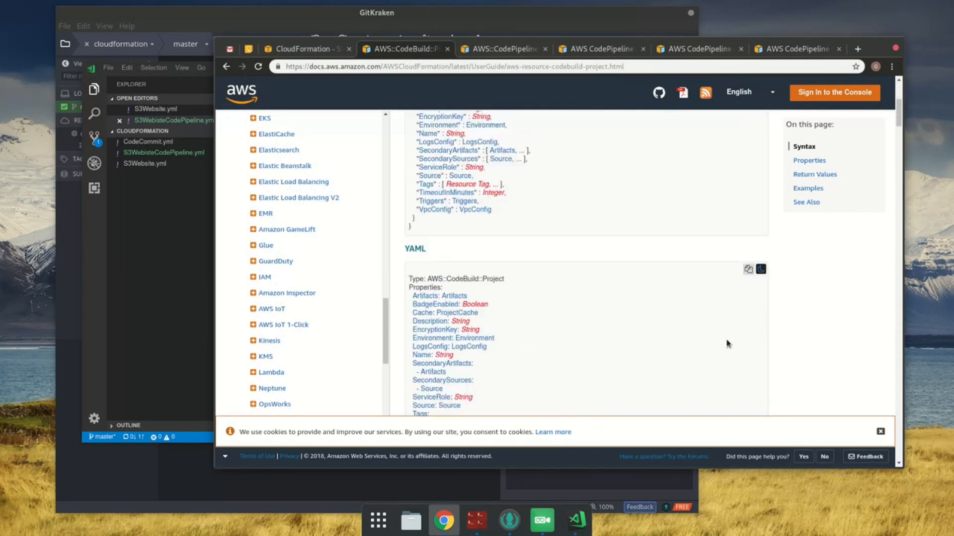
{"action": "left_click", "coordinate": [747, 262]}
{"action": "left_click", "coordinate": [172, 246]}
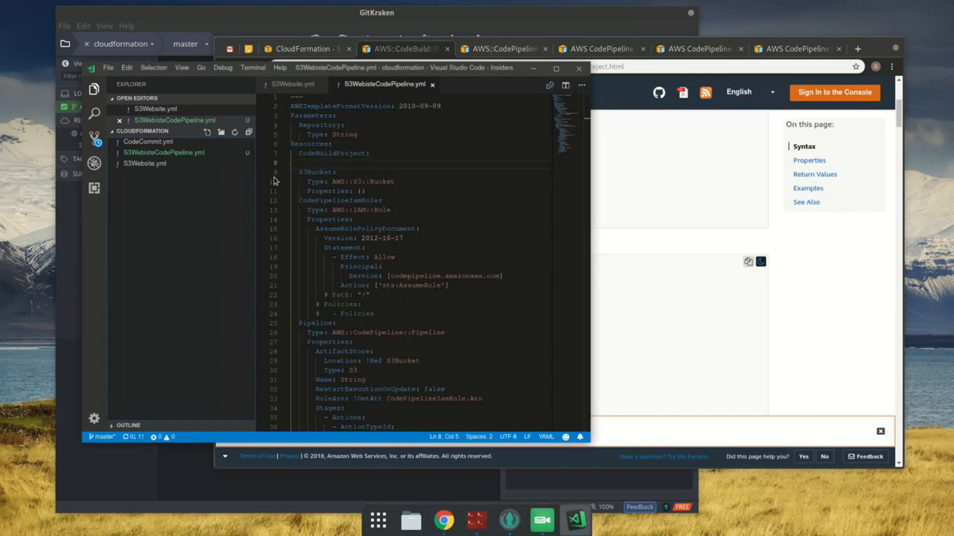
{"action": "key", "text": "ctrl+v"}
{"action": "left_click", "coordinate": [345, 173], "text": "shift"}
{"action": "key", "text": "ctrl+s"}
Step: Check the Artifacts property in the AWS::CodeBuild::Project documentation and examine the linked AWS CodeBuild Project Artifacts page
{"action": "double_click", "coordinate": [365, 183]}
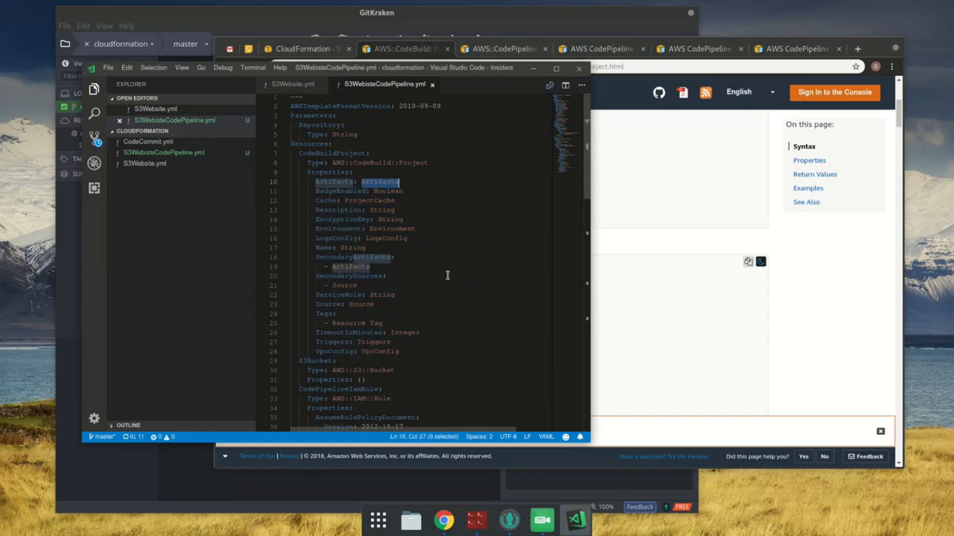
{"action": "left_click", "coordinate": [813, 328]}
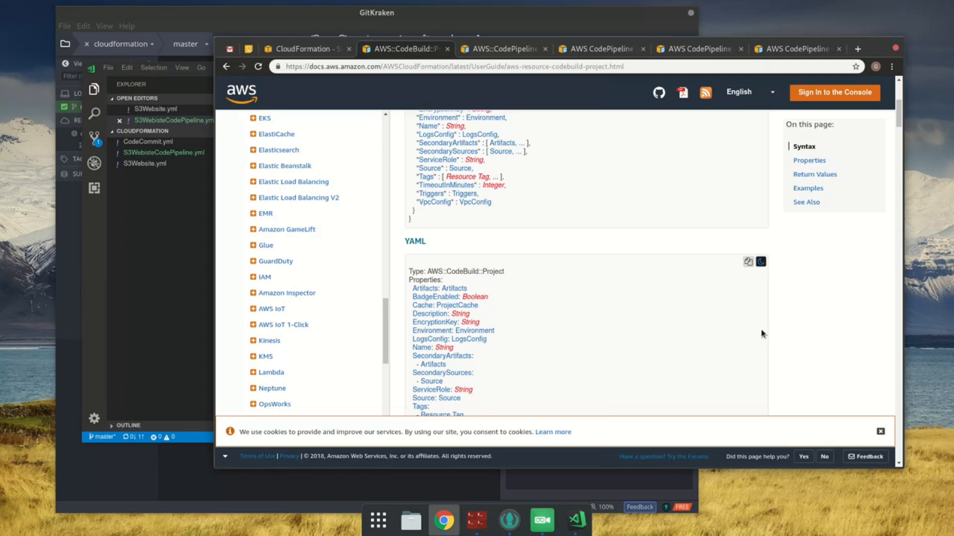
{"action": "scroll", "coordinate": [762, 332], "scroll_direction": "down", "scroll_amount": 8}
{"action": "scroll", "coordinate": [750, 316], "scroll_direction": "up", "scroll_amount": 3}
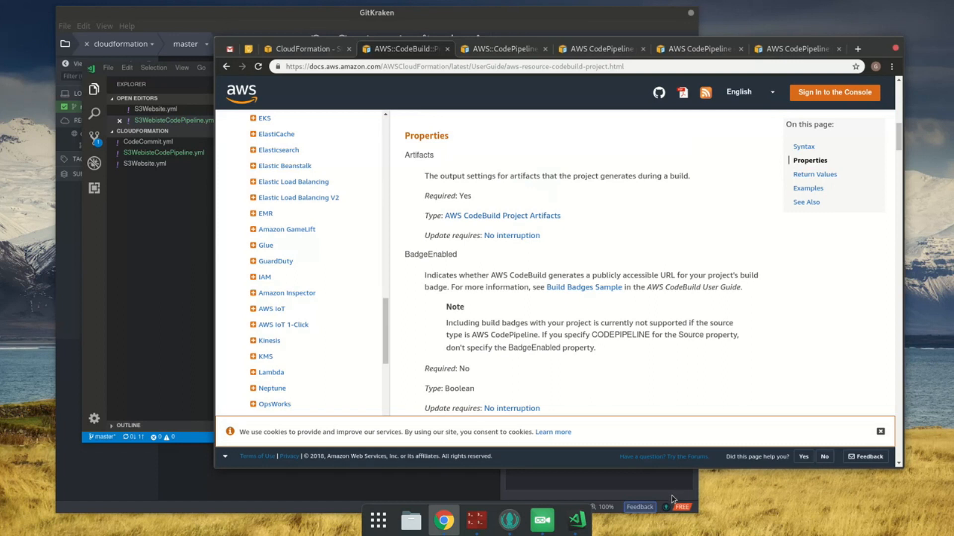
{"action": "middle_click", "coordinate": [472, 218]}
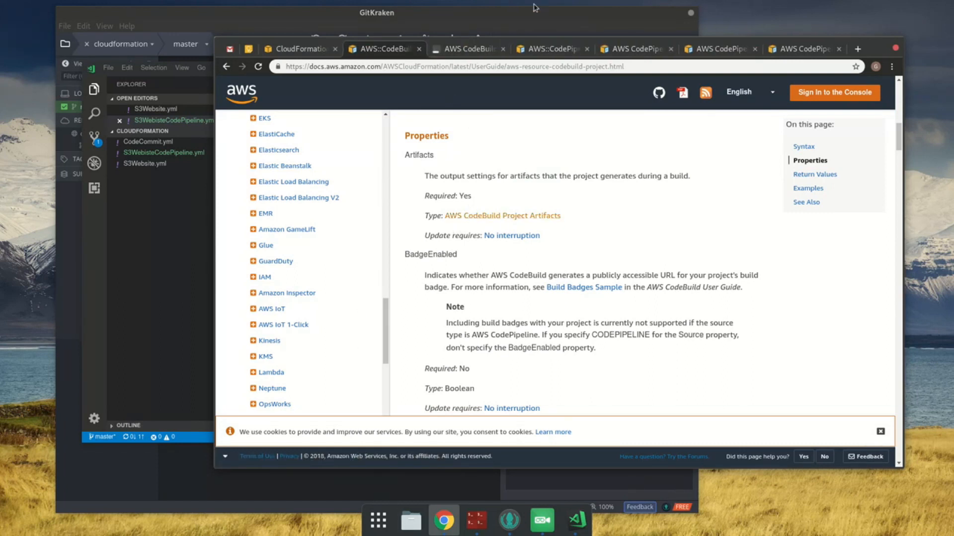
{"action": "left_click", "coordinate": [478, 48]}
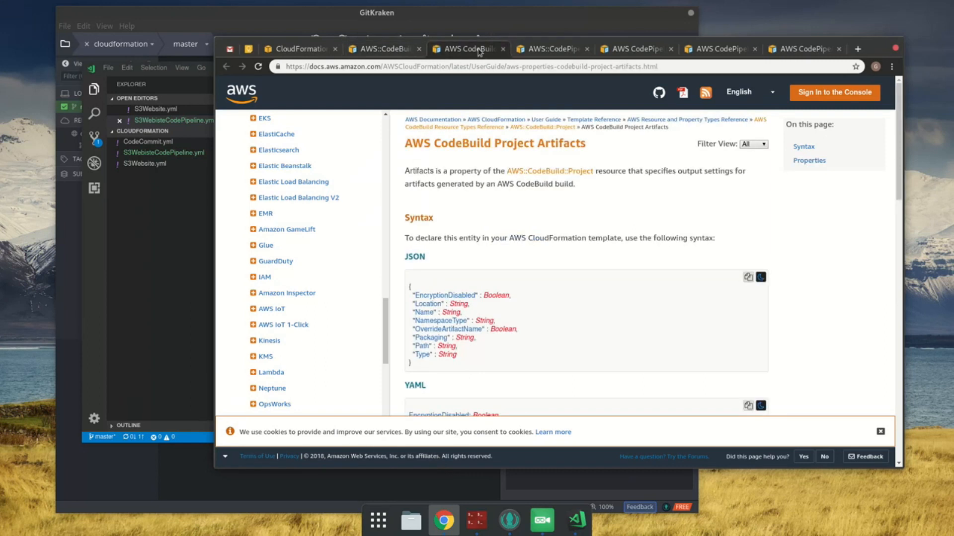
{"action": "scroll", "coordinate": [703, 323], "scroll_direction": "down", "scroll_amount": 4}
{"action": "scroll", "coordinate": [702, 323], "scroll_direction": "down", "scroll_amount": 4}
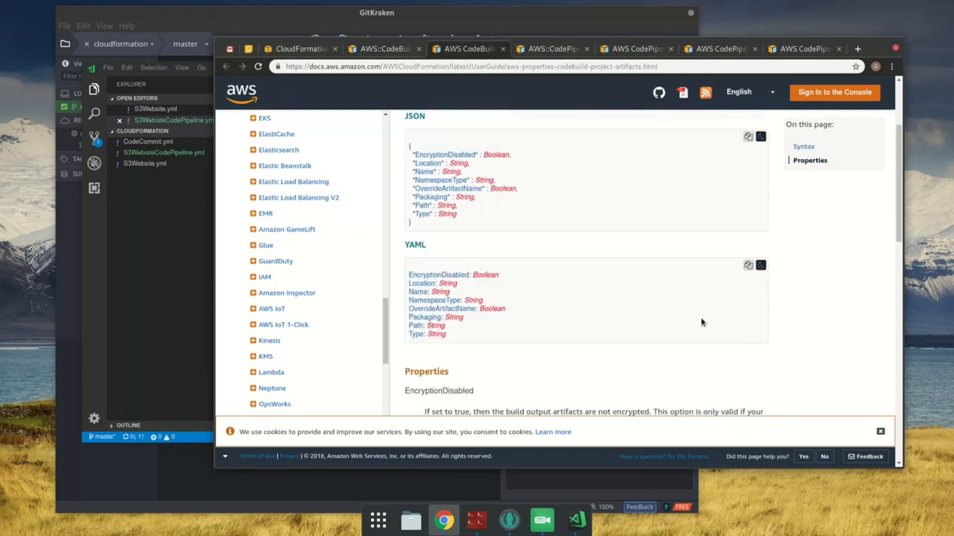
{"action": "scroll", "coordinate": [715, 286], "scroll_direction": "up", "scroll_amount": 2}
{"action": "scroll", "coordinate": [725, 258], "scroll_direction": "up", "scroll_amount": 2}
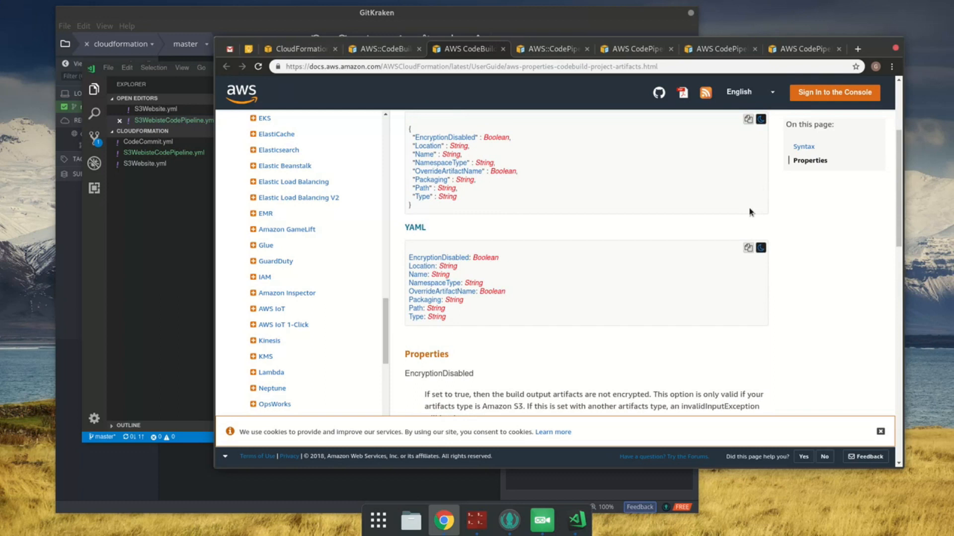
Step: In VS Code, remove the placeholder value of CodeBuildProject's Artifacts property and save the template
{"action": "left_click", "coordinate": [149, 233]}
{"action": "double_click", "coordinate": [380, 182]}
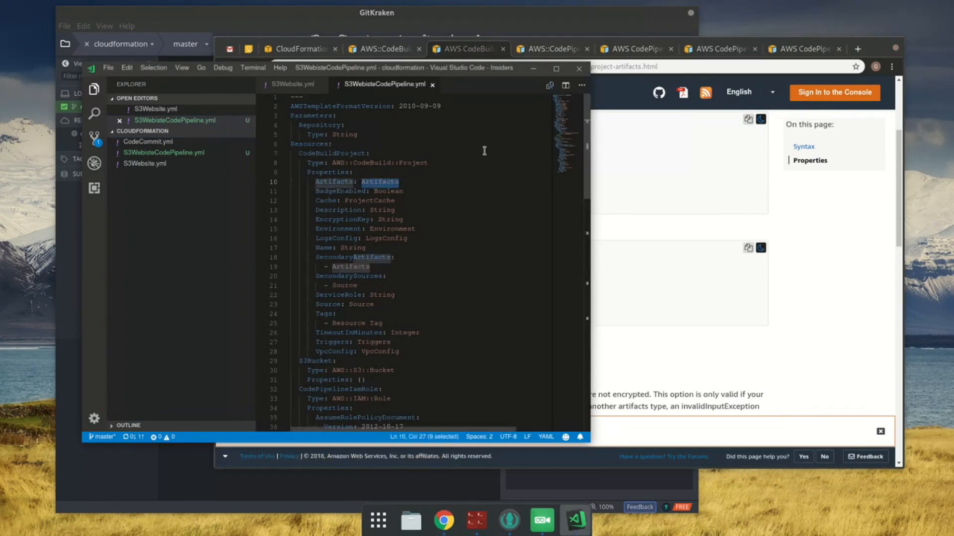
{"action": "key", "text": "BackSpace"}
{"action": "key", "text": "ctrl+s"}
Step: Insert the YAML syntax from the CodeBuild Project Artifacts page beneath Artifacts, indent it as nested properties, and save
{"action": "left_click", "coordinate": [446, 49]}
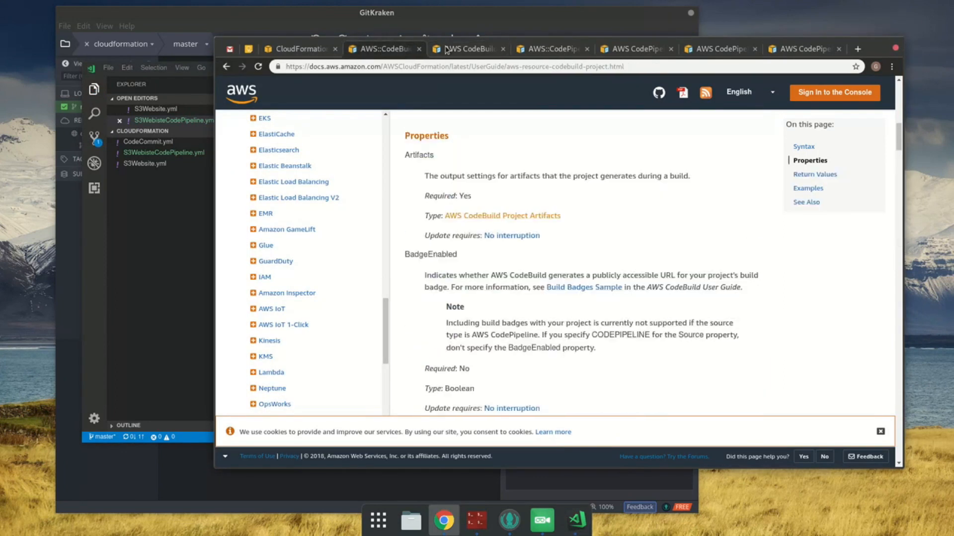
{"action": "left_click", "coordinate": [453, 51]}
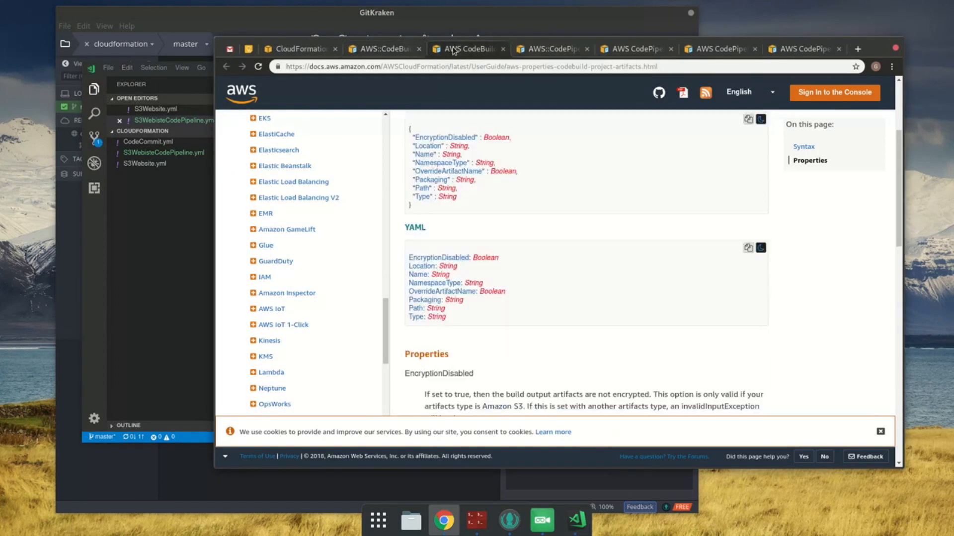
{"action": "left_click", "coordinate": [203, 213]}
{"action": "left_click", "coordinate": [341, 164]}
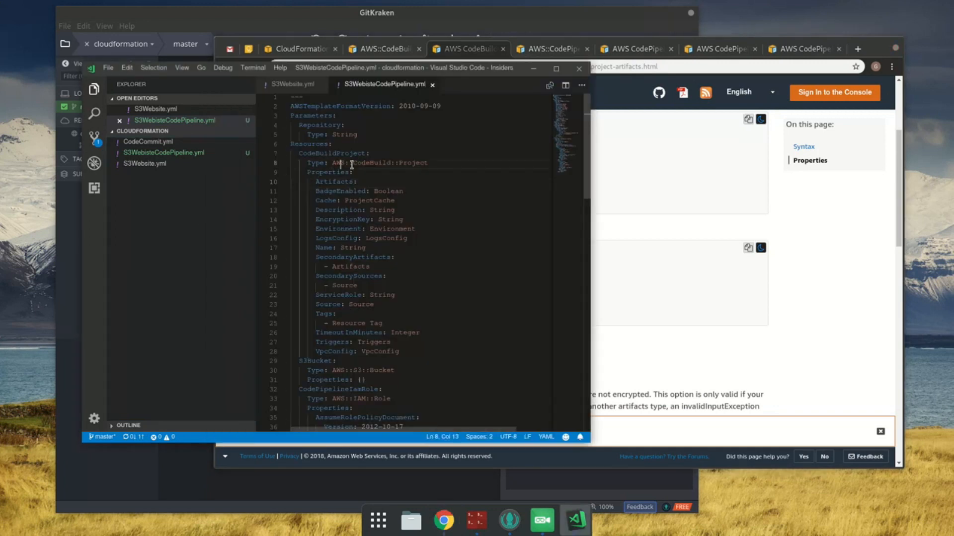
{"action": "key", "text": "Down"}
{"action": "key", "text": "Down"}
{"action": "key", "text": "End"}
{"action": "key", "text": "Return"}
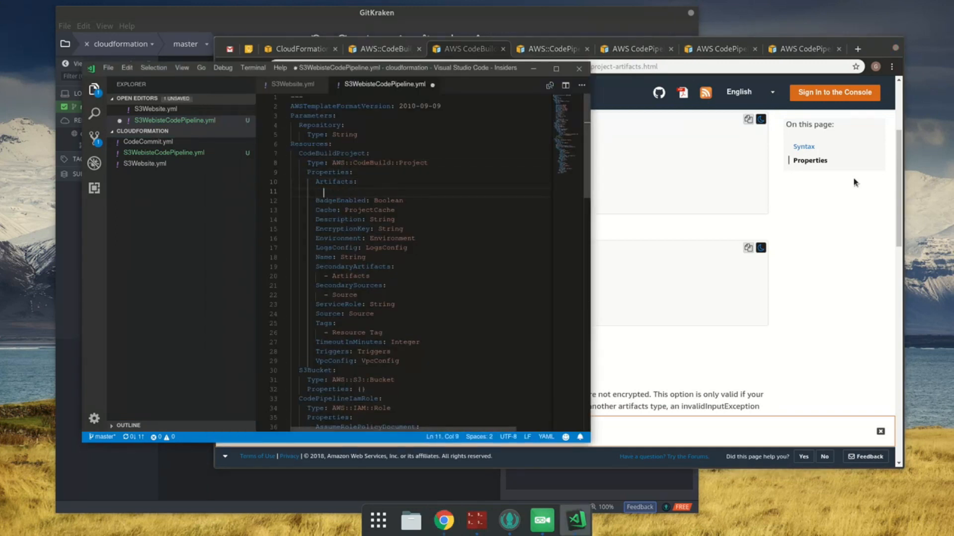
{"action": "key", "text": "ctrl+v"}
{"action": "left_click", "coordinate": [301, 201], "text": "shift"}
{"action": "key", "text": "Tab"}
{"action": "key", "text": "Tab"}
{"action": "key", "text": "Tab"}
{"action": "key", "text": "Tab"}
{"action": "key", "text": "ctrl+s"}
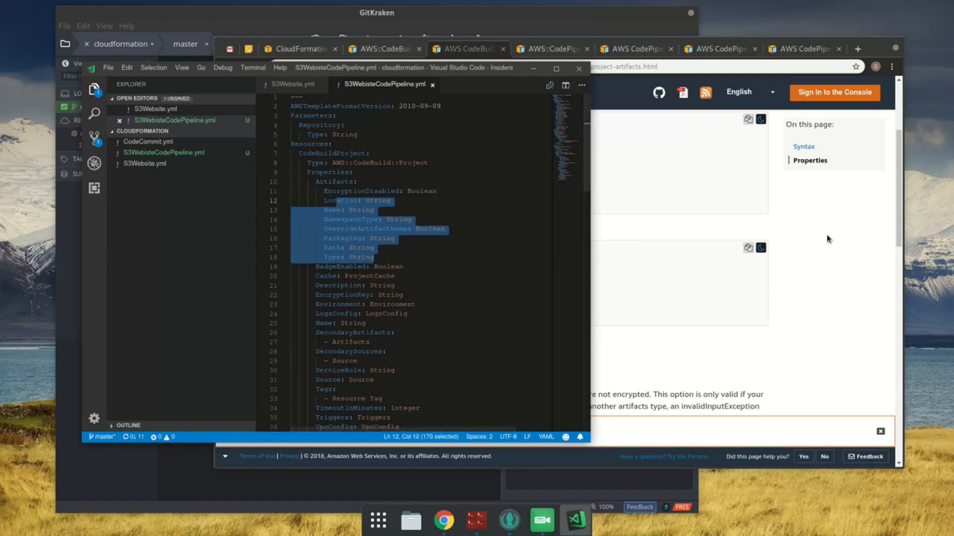
Step: Check the EncryptionDisabled description in Chrome, then set EncryptionDisabled to true in VS Code and save
{"action": "left_click", "coordinate": [828, 239]}
{"action": "scroll", "coordinate": [816, 244], "scroll_direction": "down", "scroll_amount": 3}
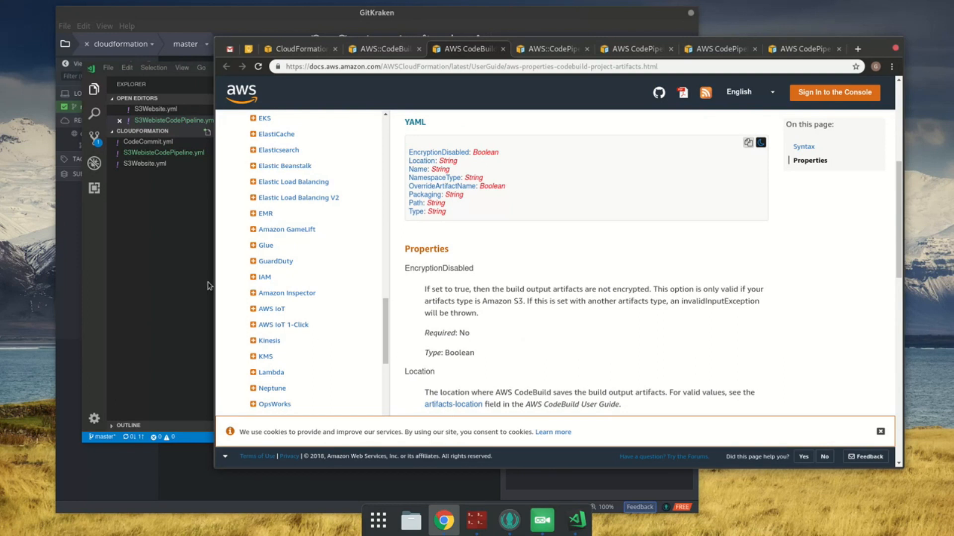
{"action": "left_click", "coordinate": [147, 239]}
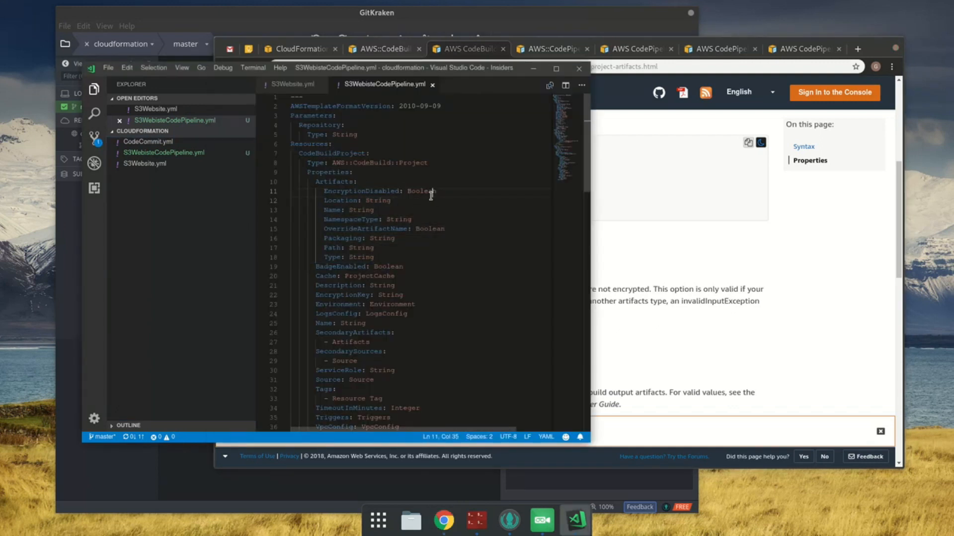
{"action": "double_click", "coordinate": [421, 191]}
{"action": "type", "text": "true"}
{"action": "key", "text": "ctrl+s"}
Step: Copy CODEPIPELINE from the Location description in Chrome and set the Artifacts Location to CODEPIPELINE in VS Code
{"action": "key", "text": "alt+Tab"}
{"action": "scroll", "coordinate": [620, 316], "scroll_direction": "down", "scroll_amount": 2}
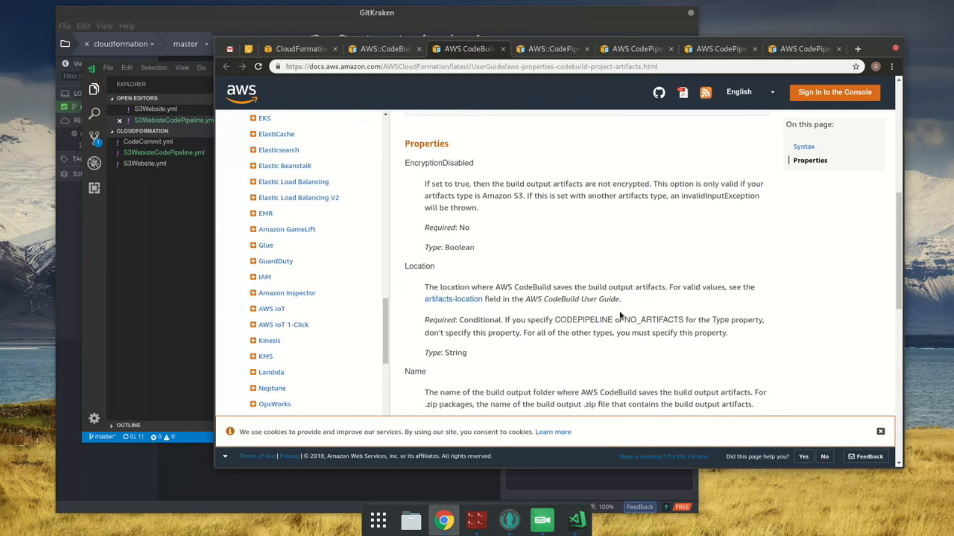
{"action": "double_click", "coordinate": [600, 322]}
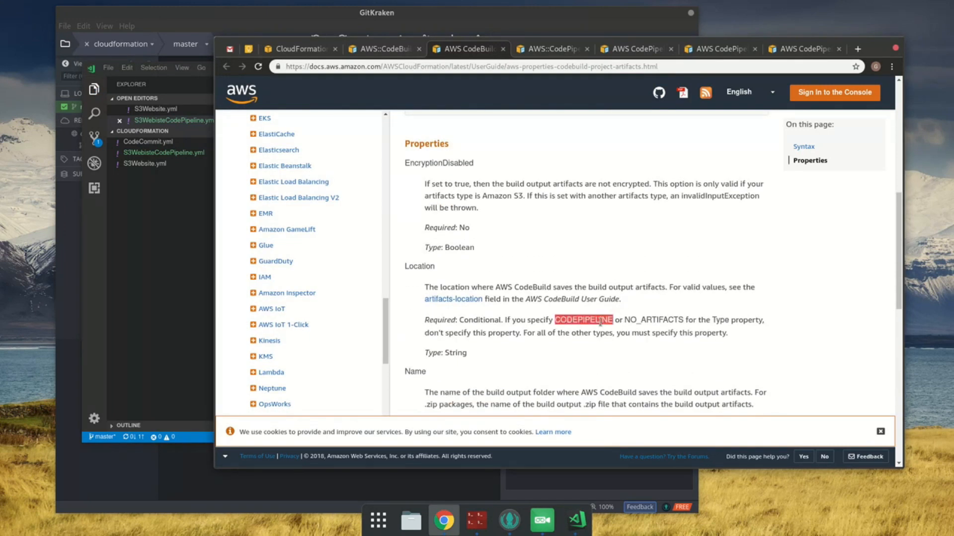
{"action": "left_click", "coordinate": [197, 271]}
{"action": "double_click", "coordinate": [388, 201]}
{"action": "key", "text": "ctrl+v"}
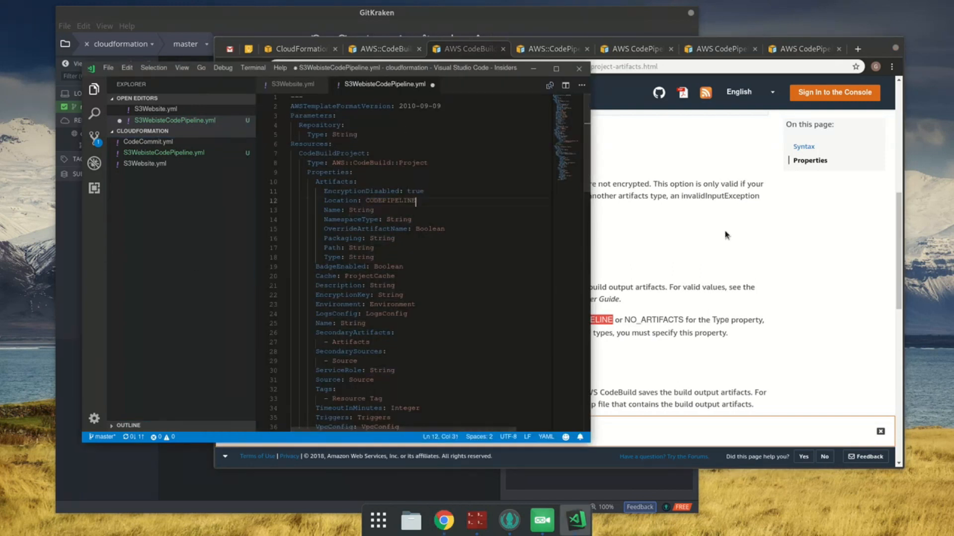
Step: Read when Location and Name are required in the artifacts documentation, then set the Artifacts Type to CODEPIPELINE in VS Code
{"action": "left_click", "coordinate": [725, 234]}
{"action": "scroll", "coordinate": [720, 238], "scroll_direction": "down", "scroll_amount": 3}
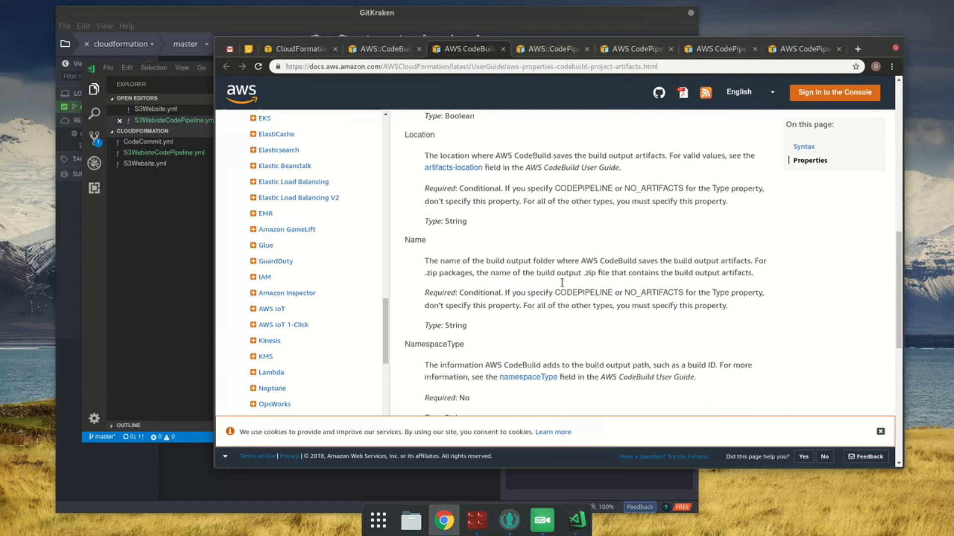
{"action": "double_click", "coordinate": [595, 293]}
{"action": "key", "text": "ctrl+c"}
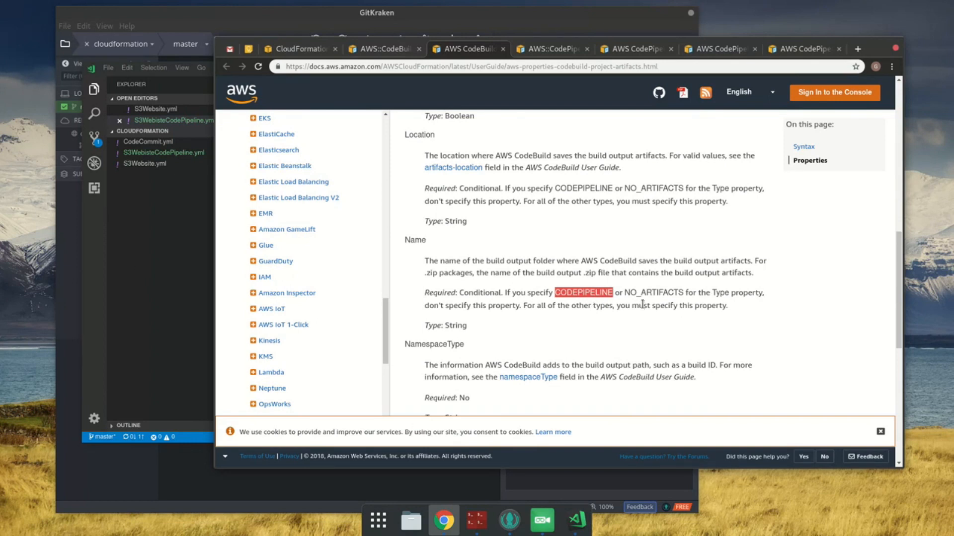
{"action": "scroll", "coordinate": [643, 305], "scroll_direction": "up", "scroll_amount": 2}
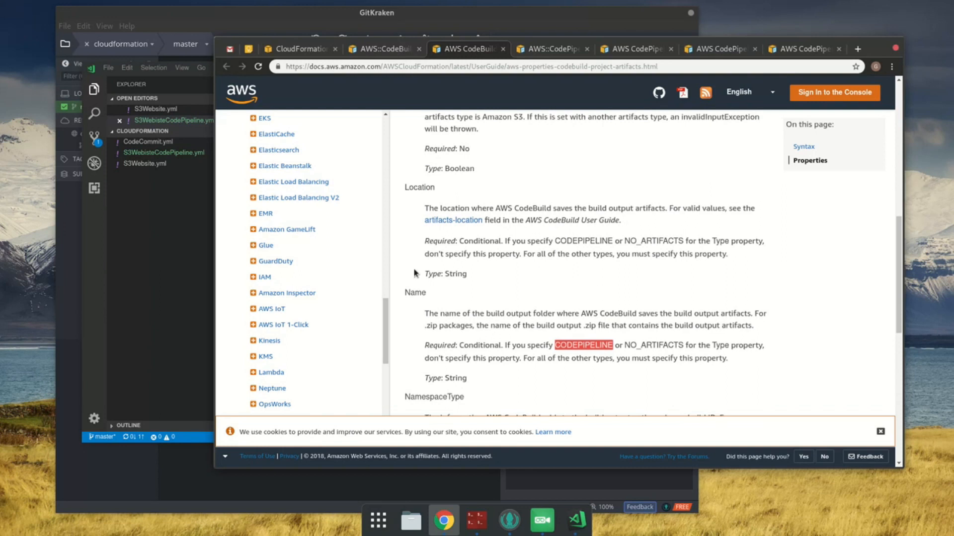
{"action": "left_click_drag", "start_coordinate": [535, 254], "coordinate": [620, 241]}
{"action": "left_click", "coordinate": [627, 250]}
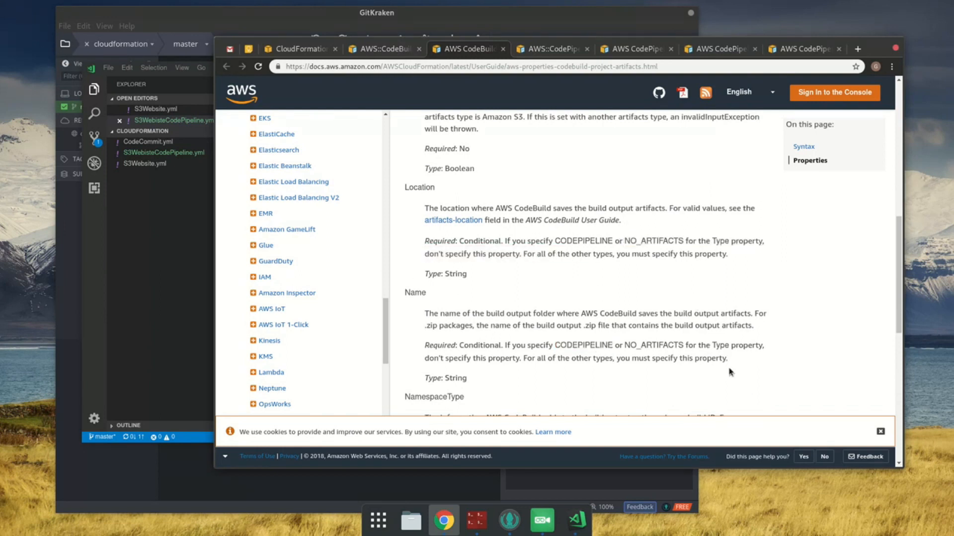
{"action": "left_click", "coordinate": [125, 274]}
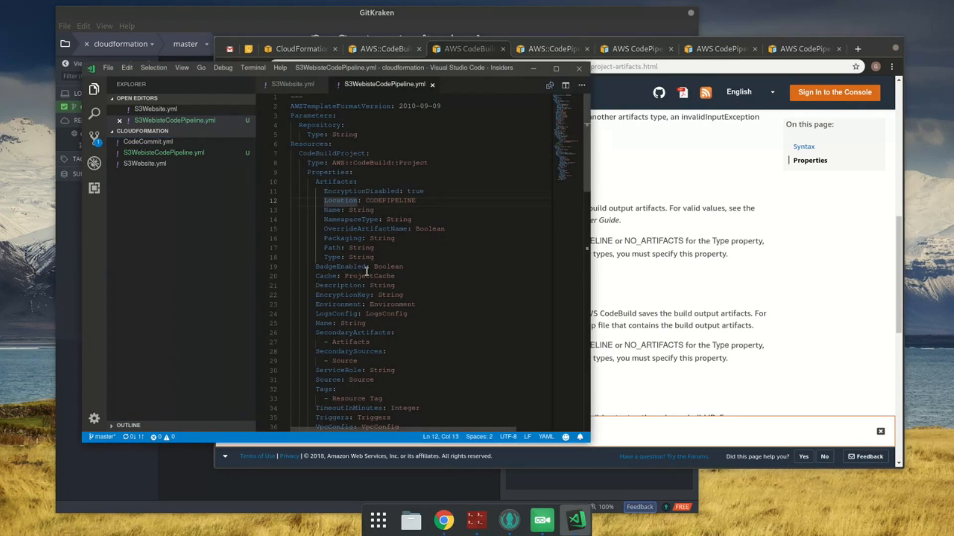
{"action": "double_click", "coordinate": [357, 258]}
{"action": "key", "text": "ctrl+v"}
Step: Delete the Location and Name properties from CodeBuildProject's Artifacts block and save the template
{"action": "left_click", "coordinate": [352, 202]}
{"action": "key", "text": "ctrl+s"}
{"action": "key", "text": "Home"}
{"action": "key", "text": "shift+End"}
{"action": "key", "text": "shift+Down"}
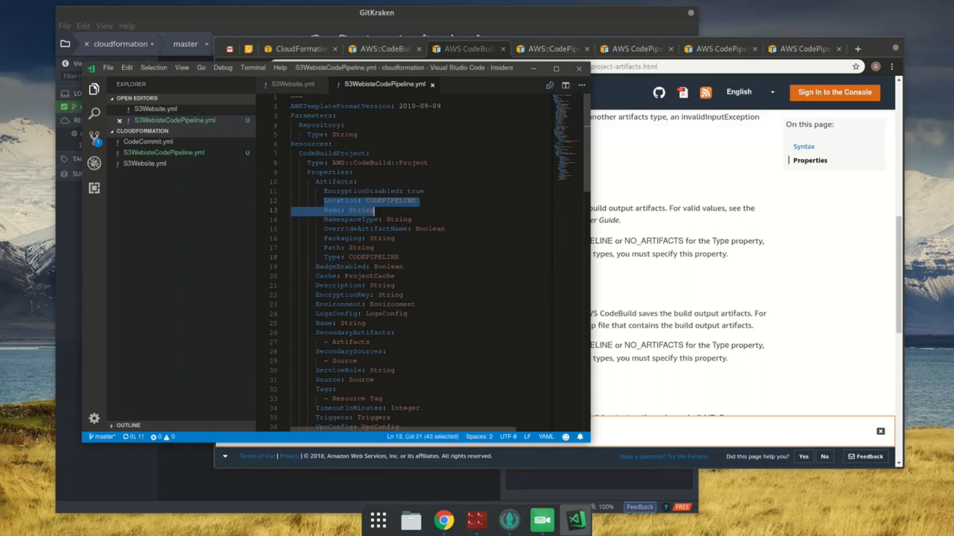
{"action": "key", "text": "Delete"}
{"action": "key", "text": "ctrl+s"}
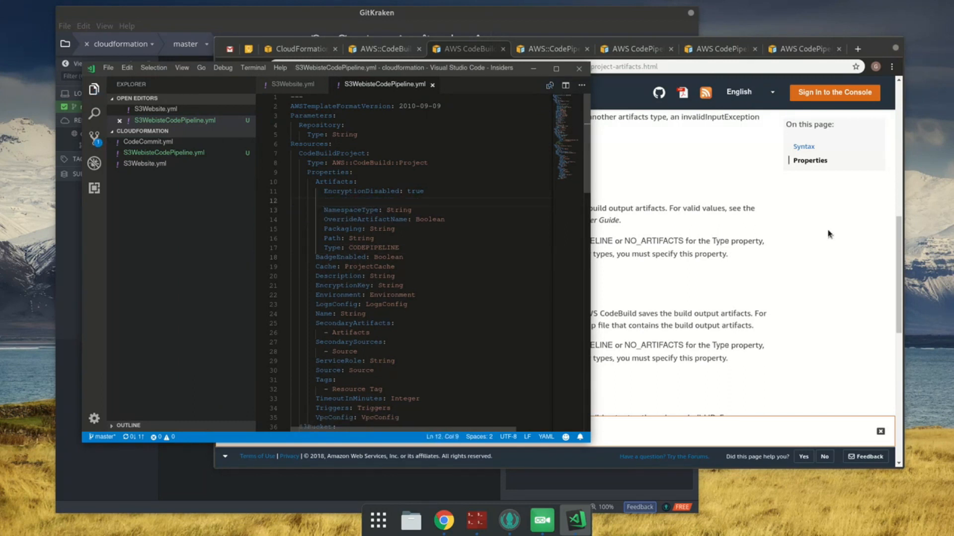
Step: Check the NamespaceType description in Chrome, then delete the NamespaceType property from CodeBuildProject's Artifacts in VS Code and save
{"action": "left_click", "coordinate": [827, 233]}
{"action": "scroll", "coordinate": [830, 251], "scroll_direction": "down", "scroll_amount": 2}
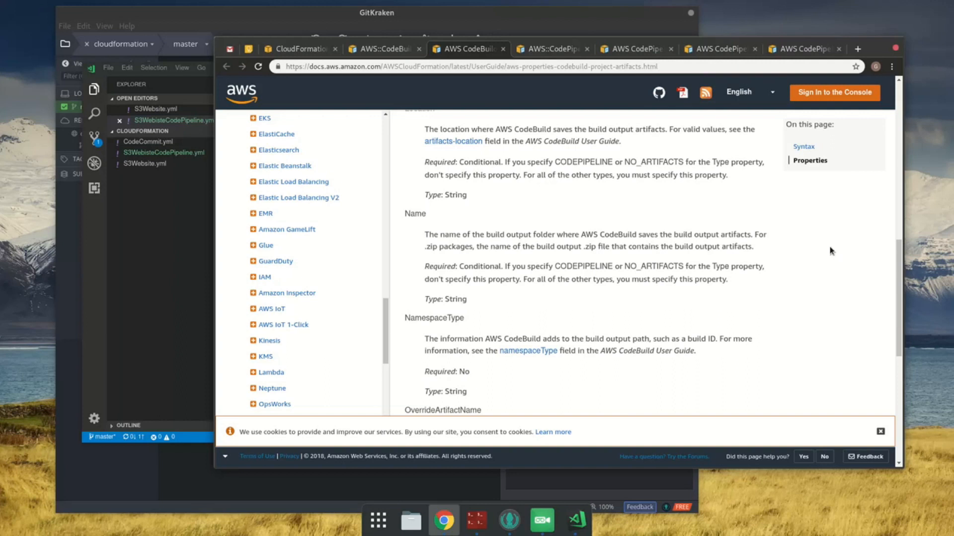
{"action": "scroll", "coordinate": [832, 257], "scroll_direction": "down", "scroll_amount": 2}
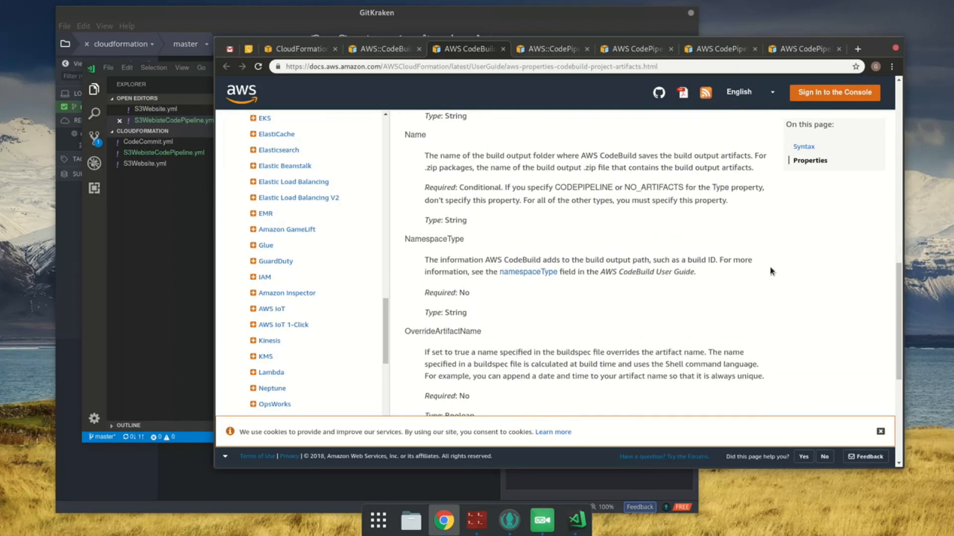
{"action": "left_click", "coordinate": [194, 256]}
{"action": "key", "text": "End"}
{"action": "key", "text": "shift+Home"}
{"action": "key", "text": "shift+Home"}
{"action": "key", "text": "BackSpace"}
{"action": "key", "text": "BackSpace"}
{"action": "key", "text": "shift+Home"}
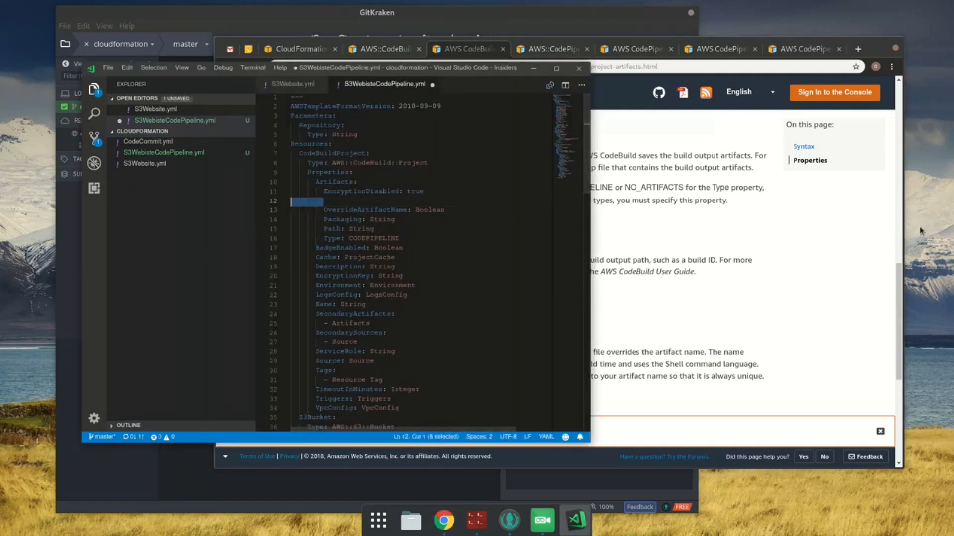
{"action": "key", "text": "ctrl+s"}
Step: Check the OverrideArtifactName description in Chrome, then remove OverrideArtifactName from the Artifacts block in VS Code
{"action": "left_click", "coordinate": [789, 243]}
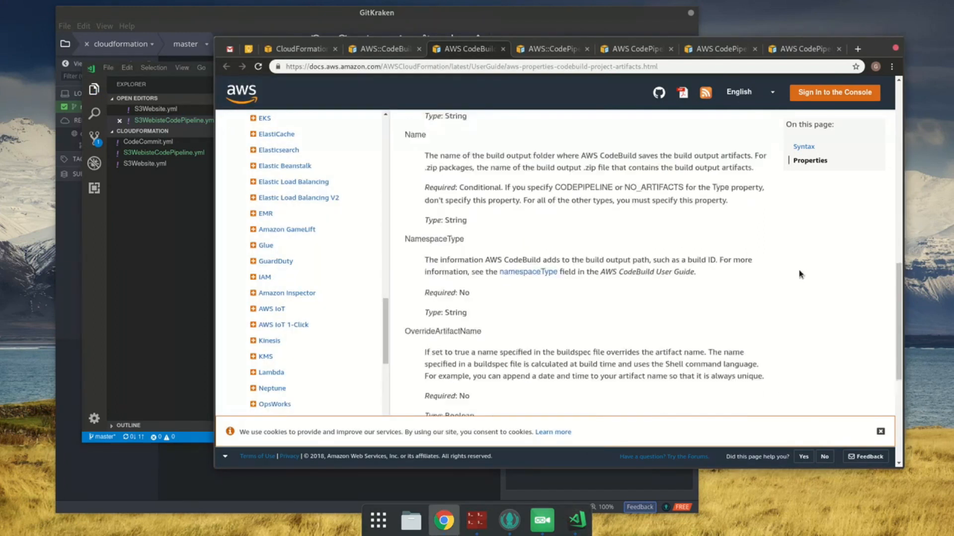
{"action": "scroll", "coordinate": [801, 274], "scroll_direction": "down", "scroll_amount": 3}
{"action": "left_click", "coordinate": [208, 256]}
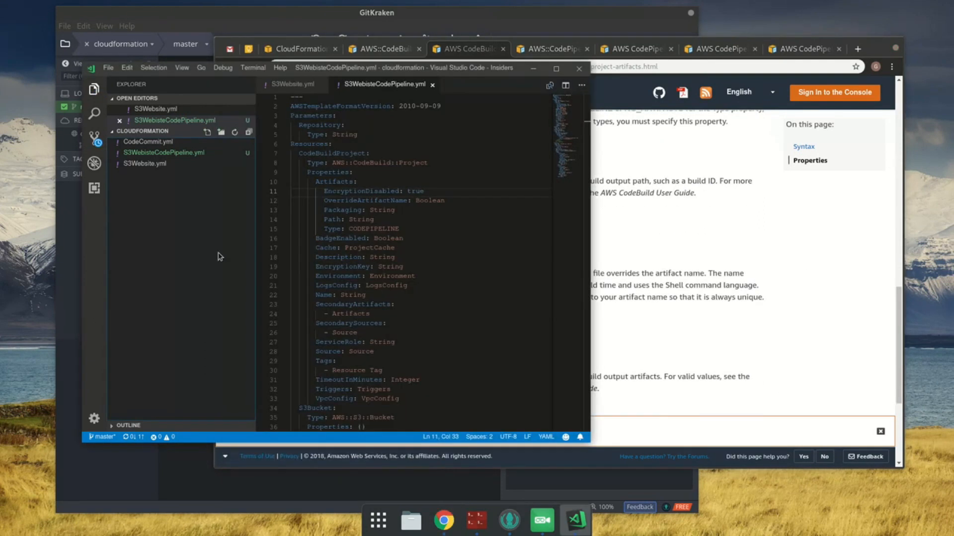
{"action": "left_click", "coordinate": [390, 200]}
{"action": "key", "text": "End"}
{"action": "key", "text": "shift+Home"}
{"action": "key", "text": "shift+Home"}
{"action": "key", "text": "BackSpace"}
{"action": "key", "text": "BackSpace"}
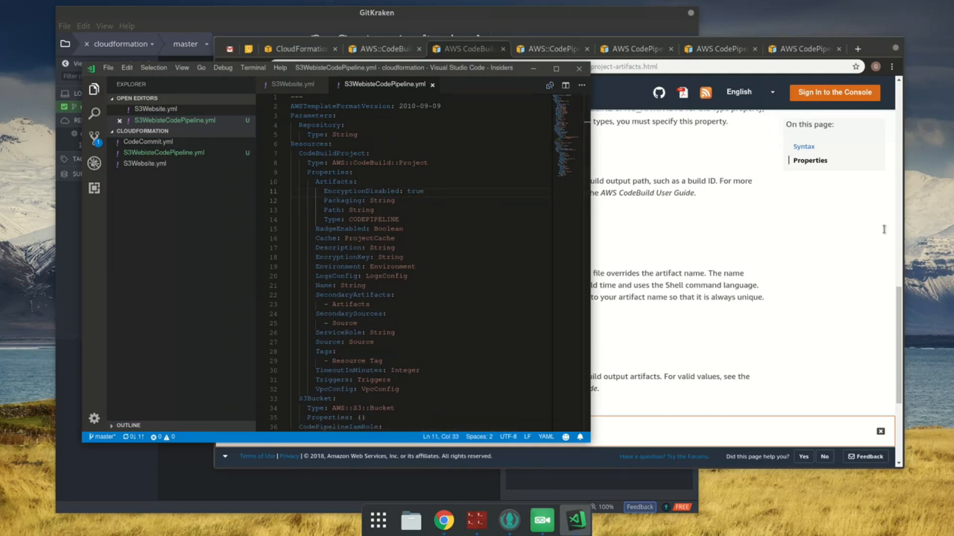
Step: Read the Packaging description in Chrome, then delete the Packaging property from the Artifacts block in VS Code
{"action": "left_click", "coordinate": [853, 298]}
{"action": "scroll", "coordinate": [853, 336], "scroll_direction": "down", "scroll_amount": 2}
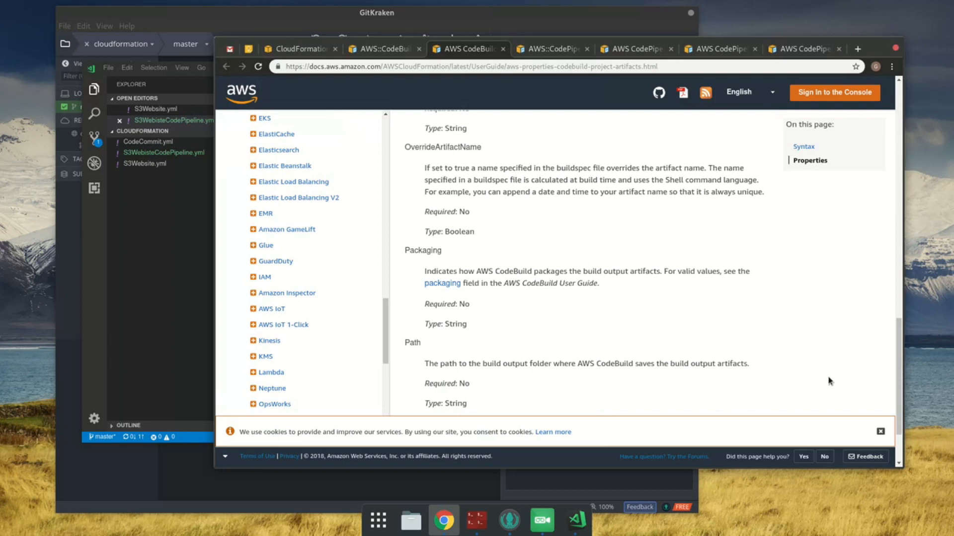
{"action": "left_click", "coordinate": [108, 232]}
{"action": "left_click", "coordinate": [412, 195]}
{"action": "key", "text": "Down"}
{"action": "key", "text": "shift+Home"}
{"action": "key", "text": "shift+Home"}
{"action": "key", "text": "BackSpace"}
{"action": "key", "text": "BackSpace"}
Step: Read the Path description in Chrome, then delete the Path property from the Artifacts block in VS Code
{"action": "left_click", "coordinate": [740, 335]}
{"action": "scroll", "coordinate": [725, 338], "scroll_direction": "down", "scroll_amount": 2}
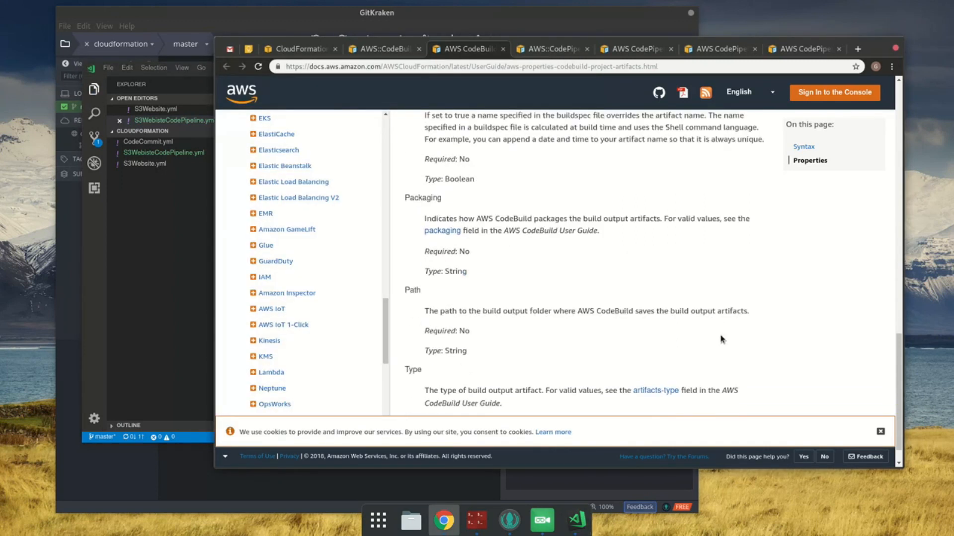
{"action": "left_click", "coordinate": [187, 279]}
{"action": "key", "text": "shift+Down"}
{"action": "key", "text": "BackSpace"}
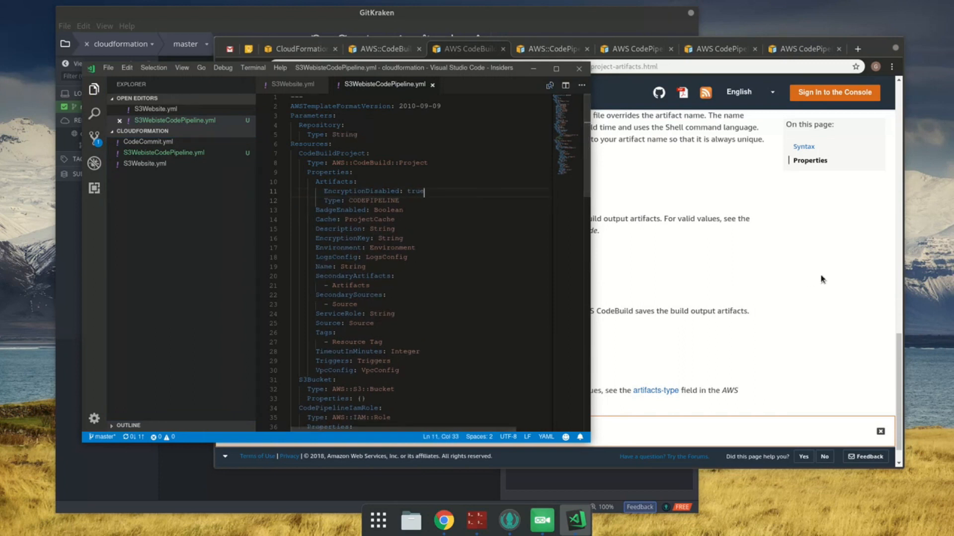
Step: Check the artifacts Type description in Chrome, then close the artifacts documentation page
{"action": "left_click", "coordinate": [822, 279]}
{"action": "scroll", "coordinate": [663, 322], "scroll_direction": "down", "scroll_amount": 1}
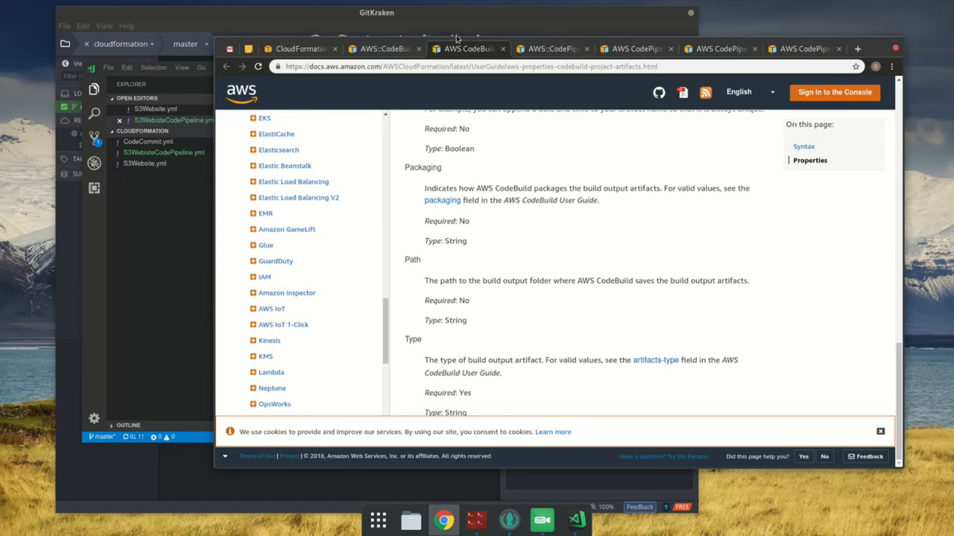
{"action": "middle_click", "coordinate": [438, 50]}
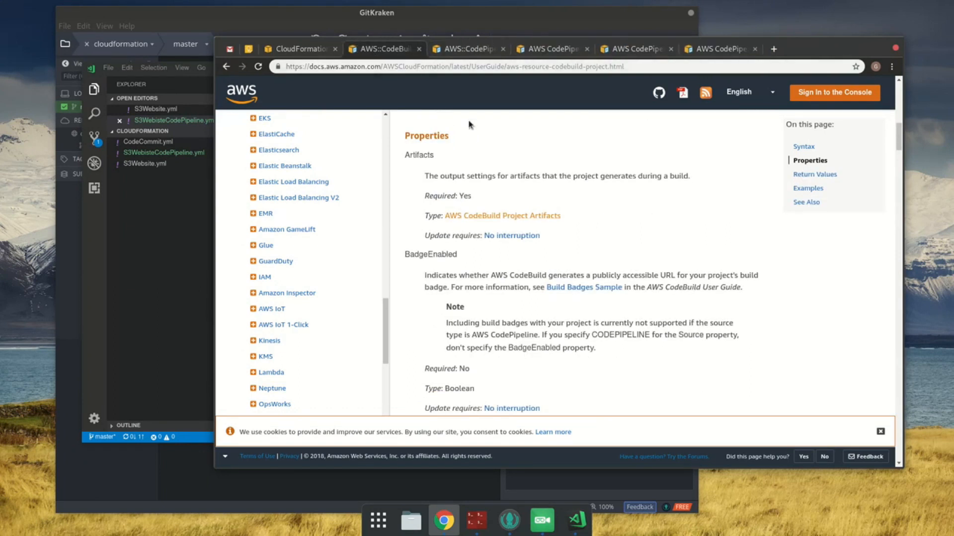
Step: Read the BadgeEnabled note in the AWS::CodeBuild::Project documentation, then delete BadgeEnabled from CodeBuildProject in VS Code
{"action": "scroll", "coordinate": [634, 278], "scroll_direction": "down", "scroll_amount": 1}
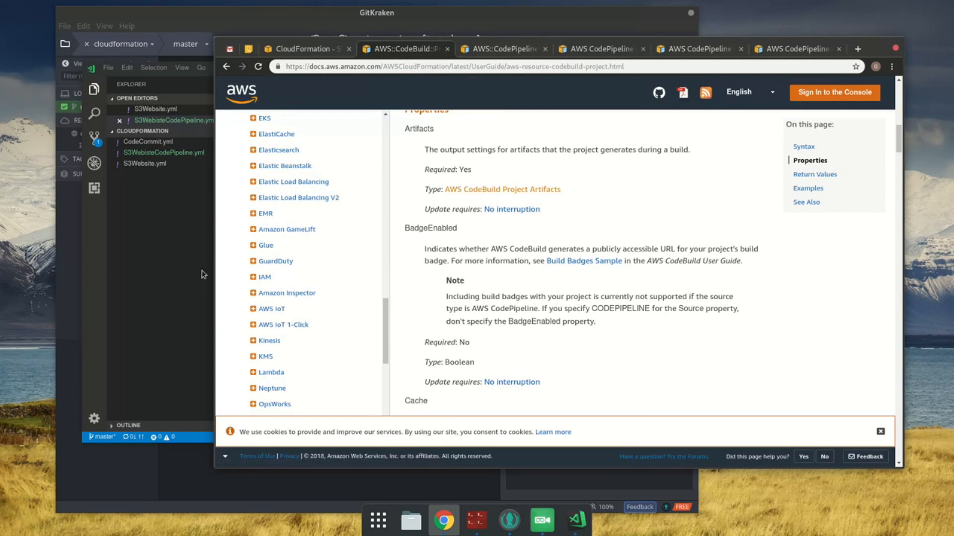
{"action": "left_click", "coordinate": [187, 266]}
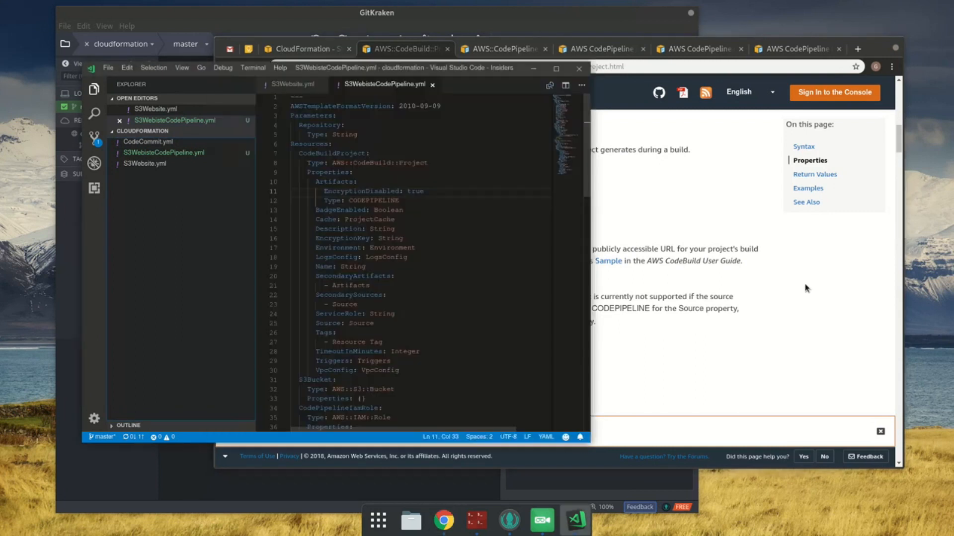
{"action": "left_click", "coordinate": [805, 285]}
{"action": "left_click", "coordinate": [126, 274]}
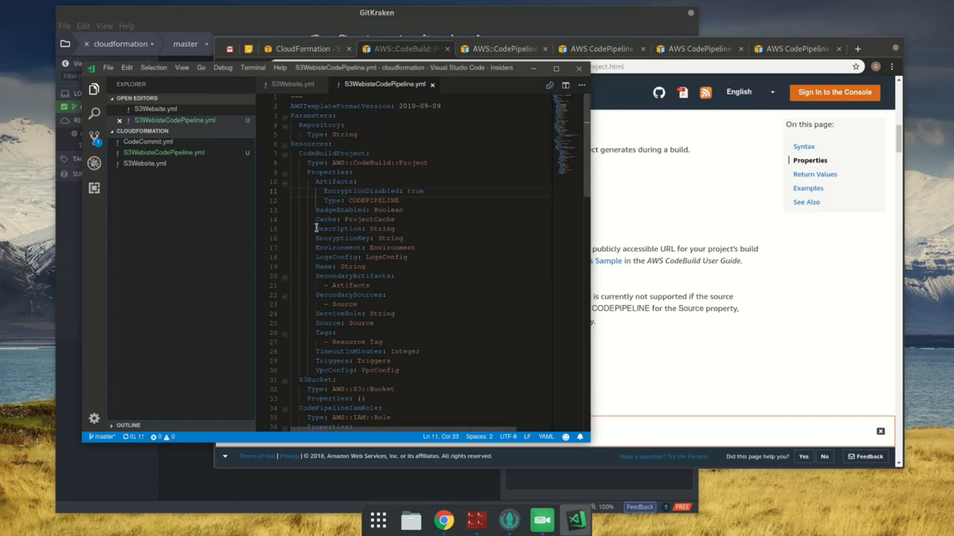
{"action": "left_click", "coordinate": [408, 192]}
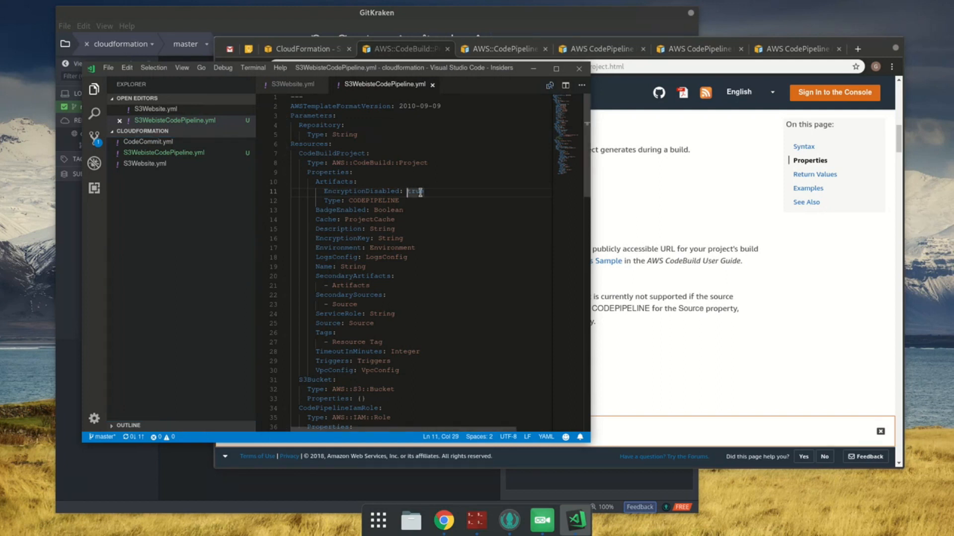
{"action": "left_click", "coordinate": [443, 210]}
{"action": "key", "text": "shift+Home"}
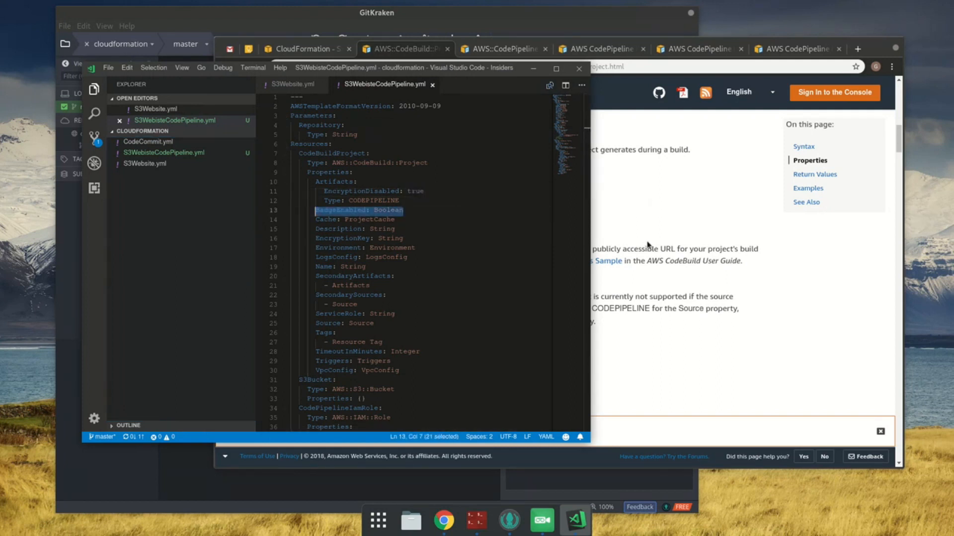
{"action": "key", "text": "BackSpace"}
{"action": "key", "text": "BackSpace"}
{"action": "key", "text": "BackSpace"}
{"action": "key", "text": "BackSpace"}
{"action": "key", "text": "BackSpace"}
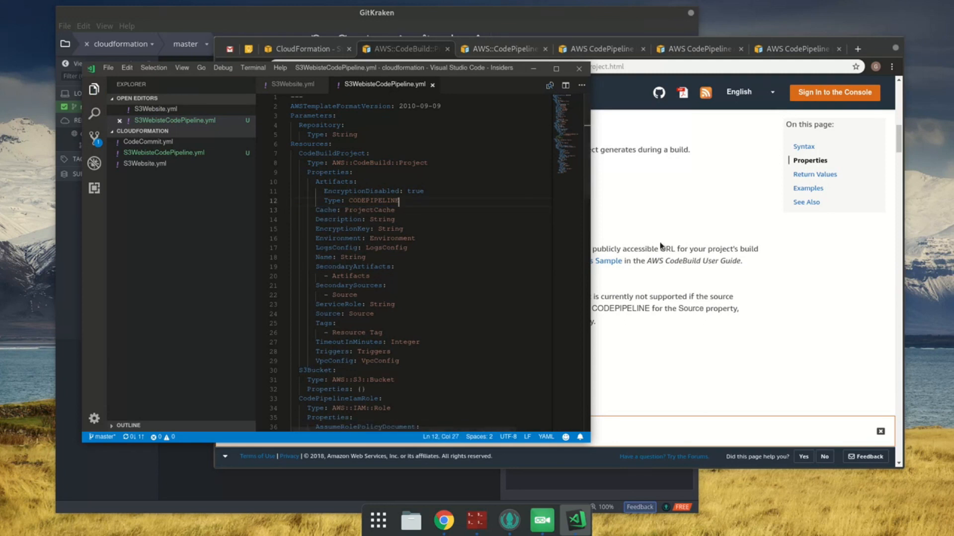
Step: Read the Cache property description in Chrome and open the ProjectCache type documentation in a new tab
{"action": "left_click", "coordinate": [695, 278]}
{"action": "scroll", "coordinate": [571, 268], "scroll_direction": "down", "scroll_amount": 5}
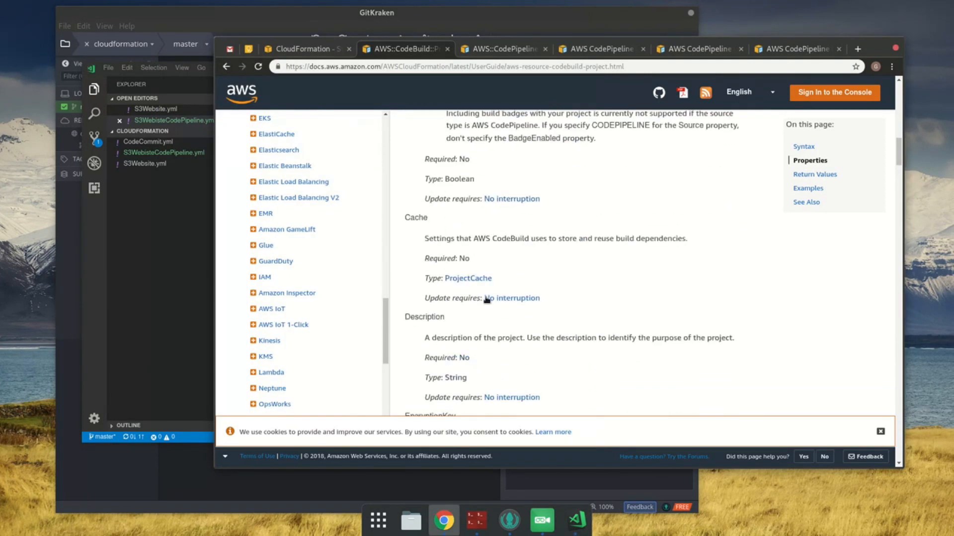
{"action": "left_click_drag", "start_coordinate": [446, 240], "coordinate": [708, 250]}
{"action": "left_click", "coordinate": [708, 250]}
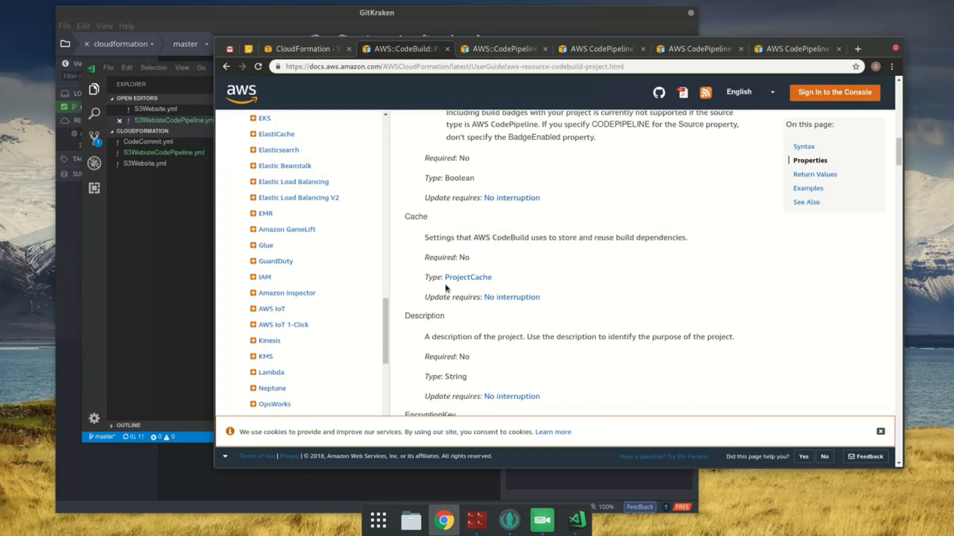
{"action": "middle_click", "coordinate": [479, 279]}
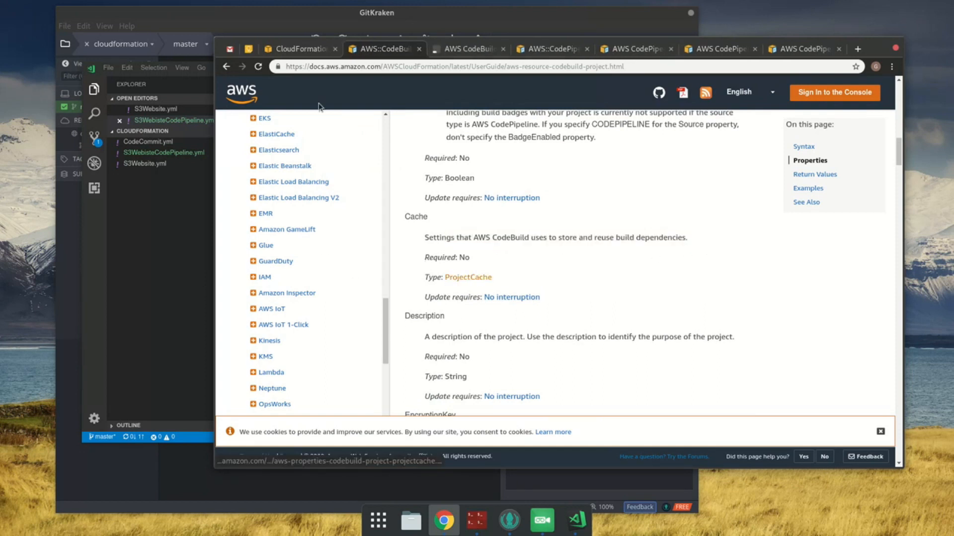
{"action": "left_click", "coordinate": [448, 50]}
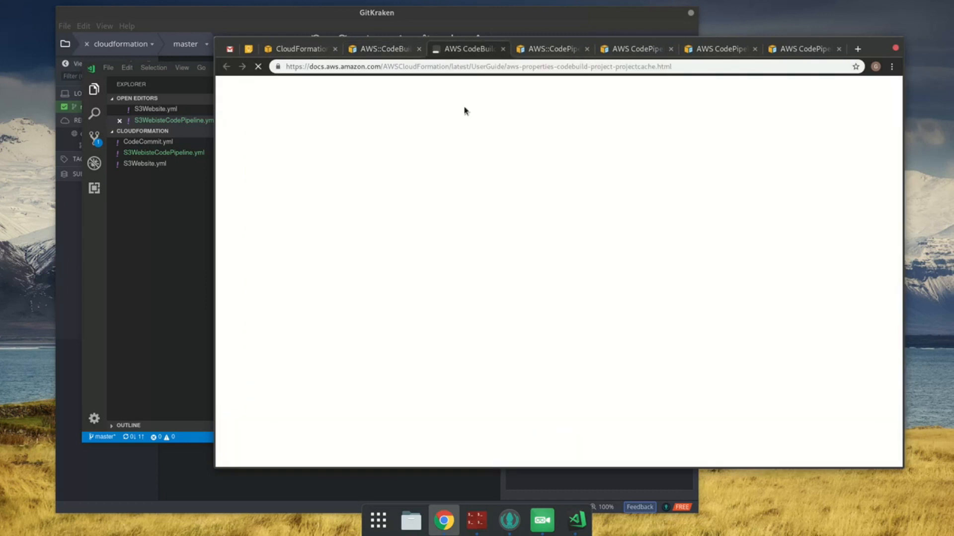
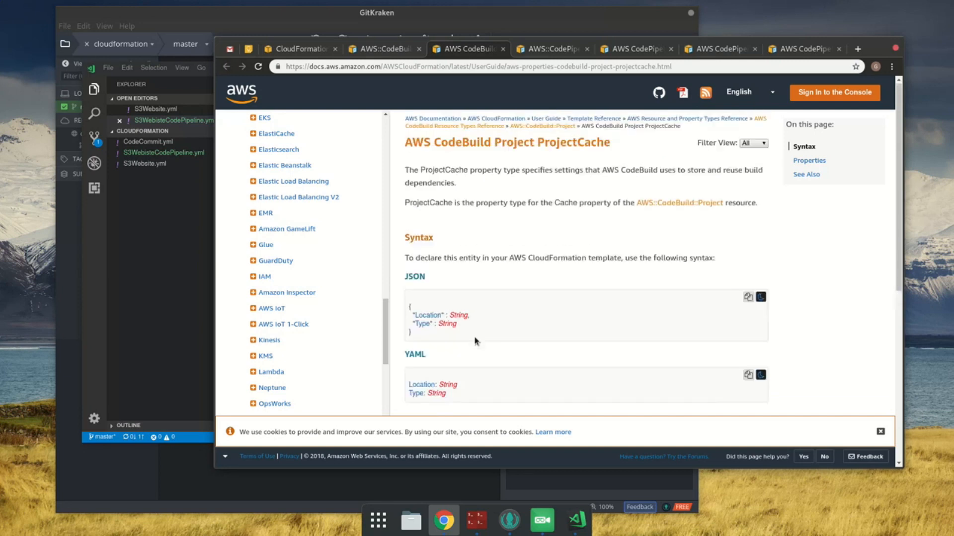
Step: Read the Location and Type properties of the ProjectCache documentation, then close that page
{"action": "scroll", "coordinate": [475, 340], "scroll_direction": "down", "scroll_amount": 2}
{"action": "scroll", "coordinate": [475, 340], "scroll_direction": "down", "scroll_amount": 3}
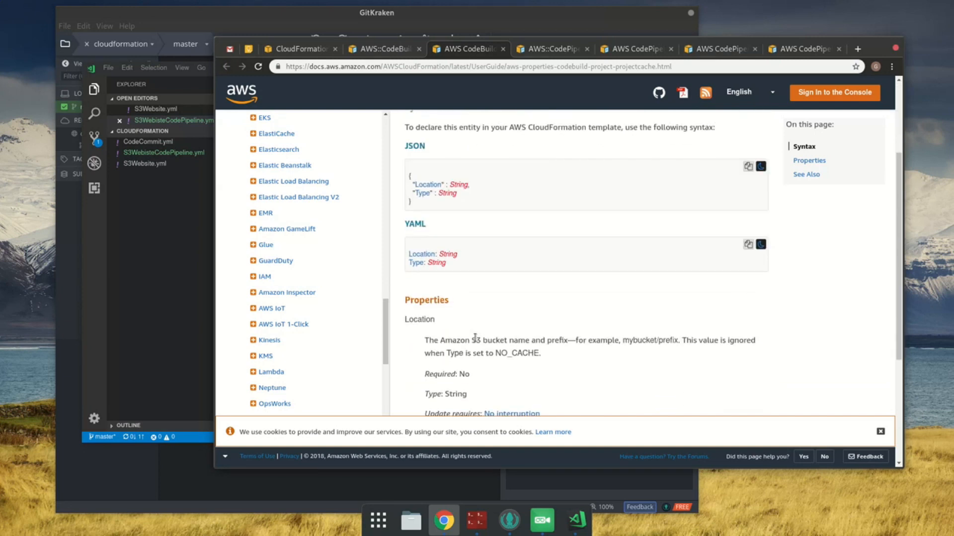
{"action": "scroll", "coordinate": [476, 337], "scroll_direction": "down", "scroll_amount": 2}
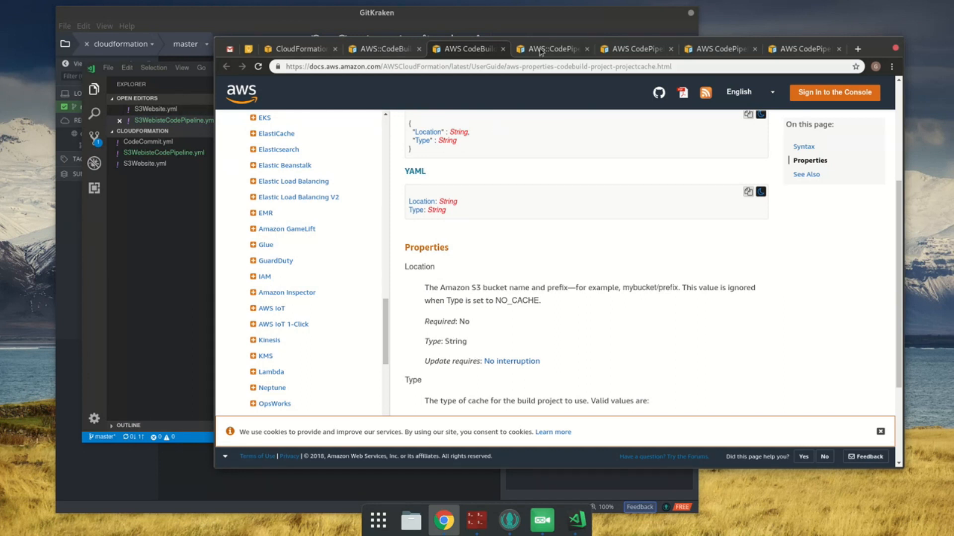
{"action": "left_click", "coordinate": [502, 49]}
Step: Delete the Cache property from CodeBuildProject in VS Code and save the template
{"action": "left_click", "coordinate": [183, 196]}
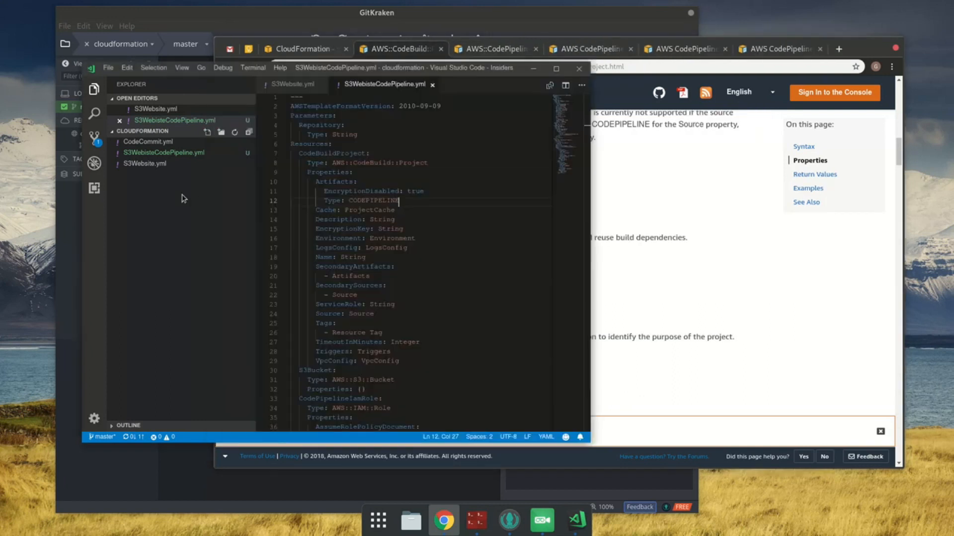
{"action": "left_click", "coordinate": [427, 212]}
{"action": "key", "text": "shift+Home"}
{"action": "key", "text": "shift+Home"}
{"action": "key", "text": "BackSpace"}
{"action": "key", "text": "BackSpace"}
{"action": "key", "text": "ctrl+s"}
Step: Check the Description and EncryptionKey entries in Chrome, then delete both properties from CodeBuildProject in VS Code
{"action": "left_click", "coordinate": [749, 258]}
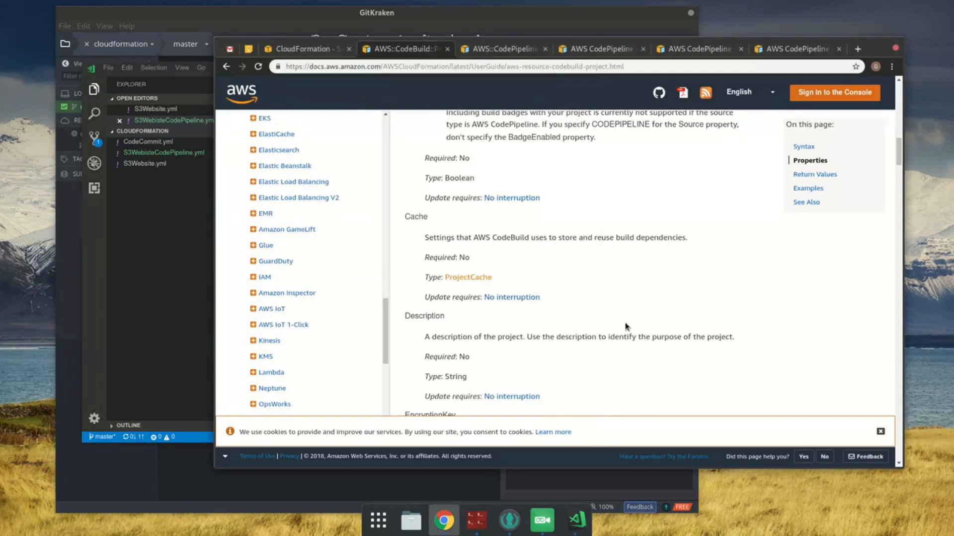
{"action": "scroll", "coordinate": [625, 327], "scroll_direction": "down", "scroll_amount": 2}
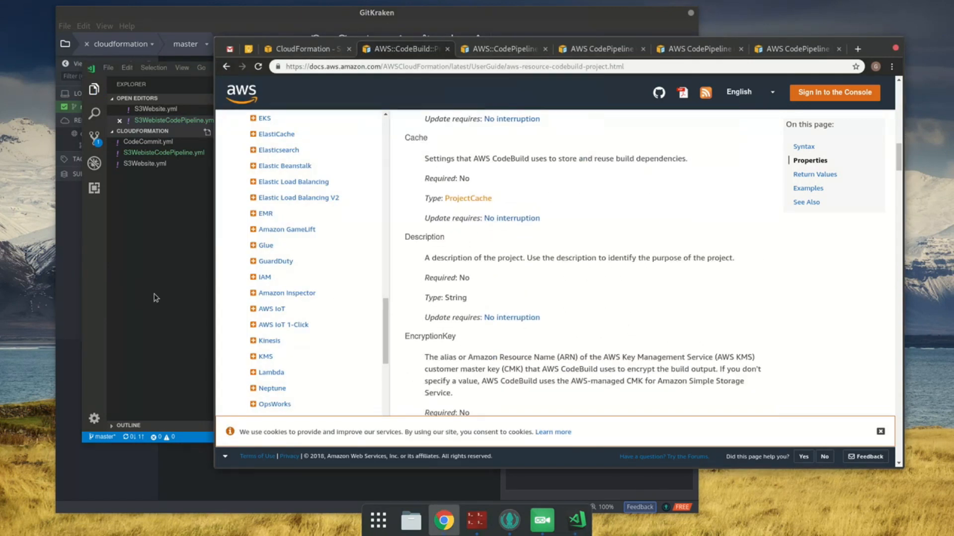
{"action": "left_click", "coordinate": [188, 318]}
{"action": "left_click_drag", "start_coordinate": [413, 221], "coordinate": [291, 210]}
{"action": "key", "text": "BackSpace"}
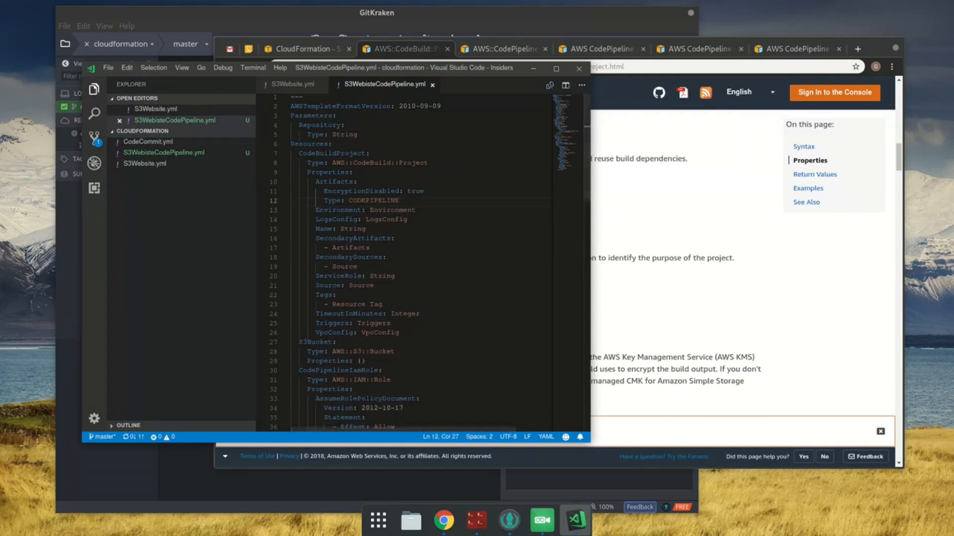
Step: Check the Environment property in the Chrome documentation and open the AWS CodeBuild Project Environment type in a new tab
{"action": "left_click", "coordinate": [786, 287]}
{"action": "scroll", "coordinate": [776, 300], "scroll_direction": "down", "scroll_amount": 3}
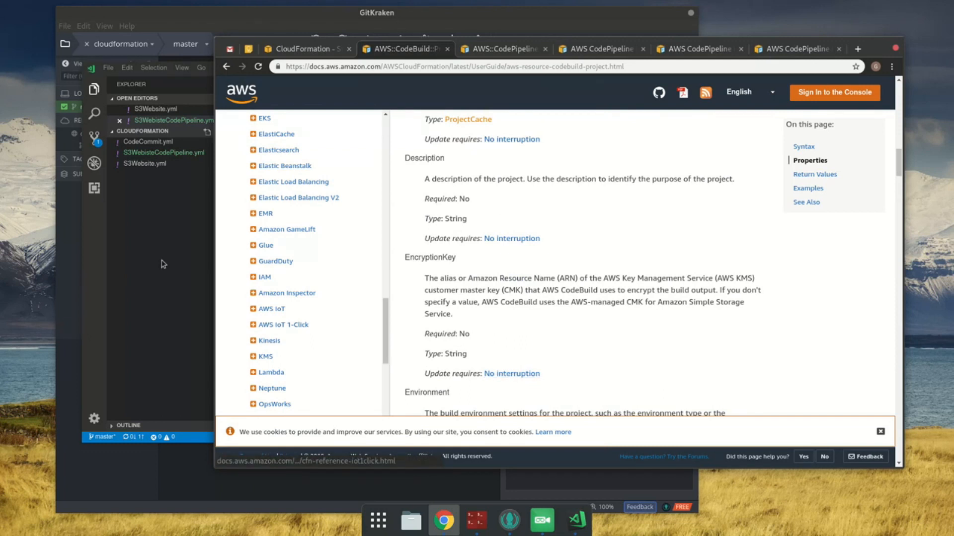
{"action": "scroll", "coordinate": [529, 354], "scroll_direction": "down", "scroll_amount": 5}
{"action": "scroll", "coordinate": [529, 354], "scroll_direction": "down", "scroll_amount": 1}
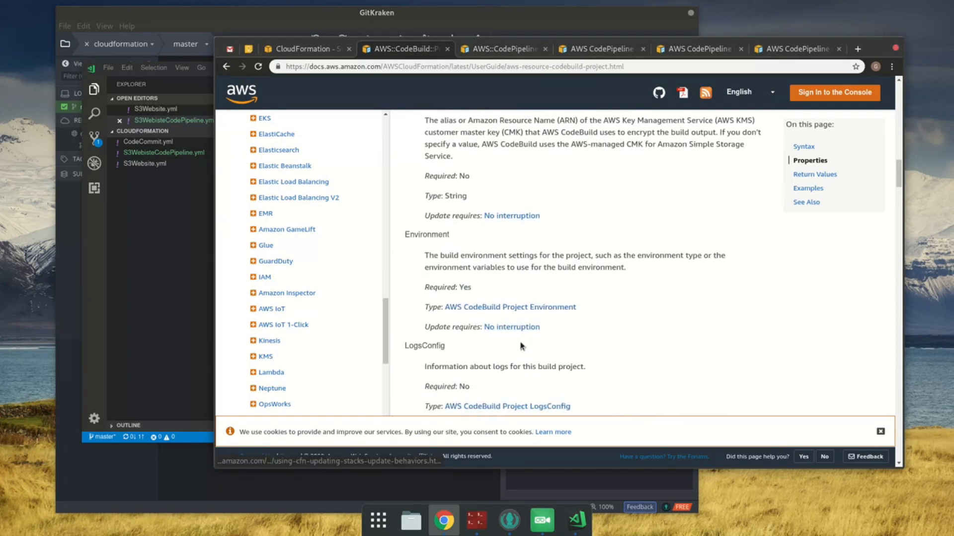
{"action": "middle_click", "coordinate": [528, 308]}
{"action": "key", "text": "ctrl+Tab"}
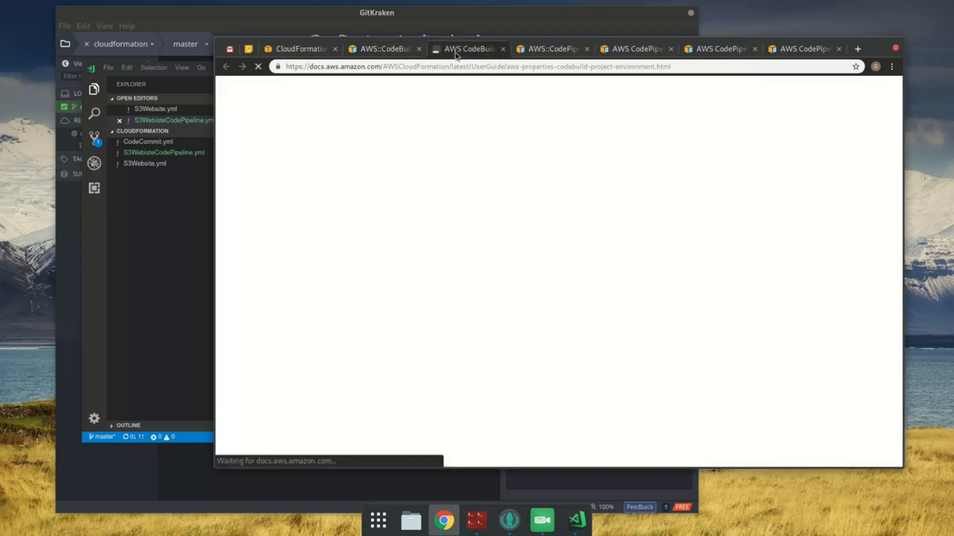
Step: Replace the Environment placeholder value with an indented blank line in VS Code, then copy the YAML syntax from the Environment documentation in Chrome
{"action": "left_click", "coordinate": [188, 237]}
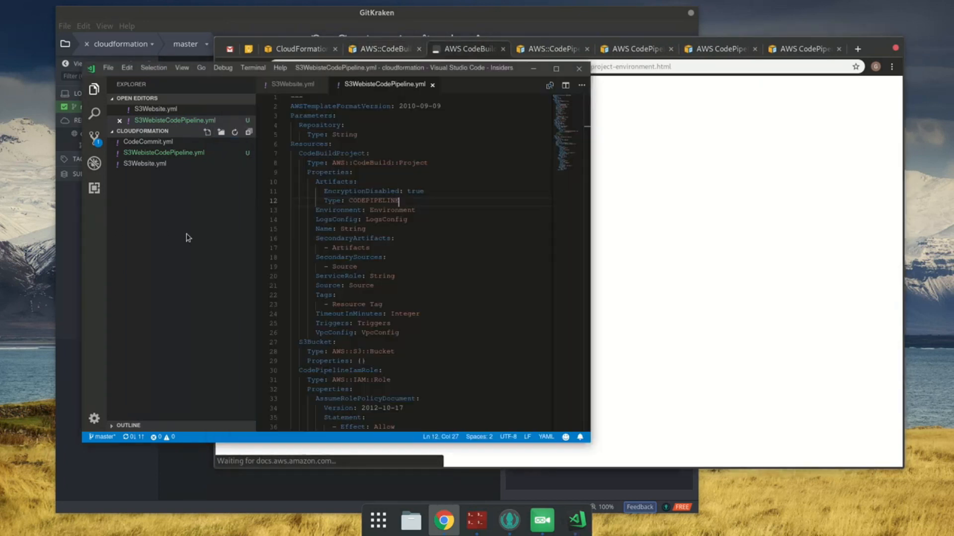
{"action": "double_click", "coordinate": [382, 210]}
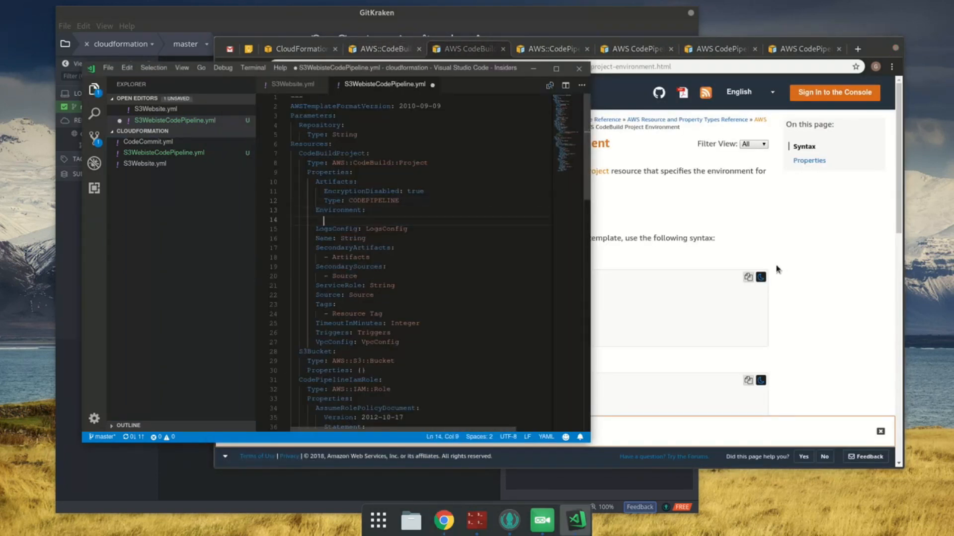
{"action": "left_click", "coordinate": [806, 225]}
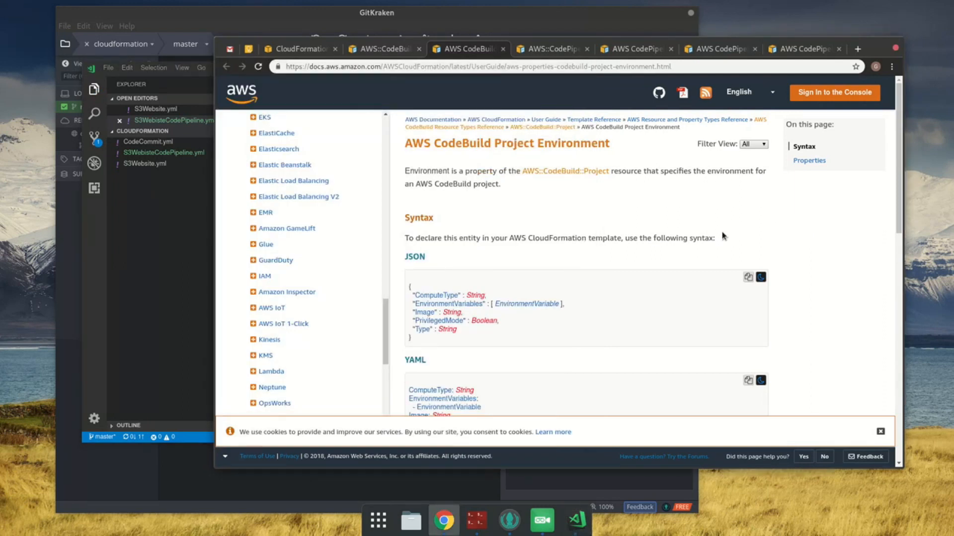
{"action": "scroll", "coordinate": [737, 293], "scroll_direction": "down", "scroll_amount": 2}
{"action": "left_click", "coordinate": [747, 328]}
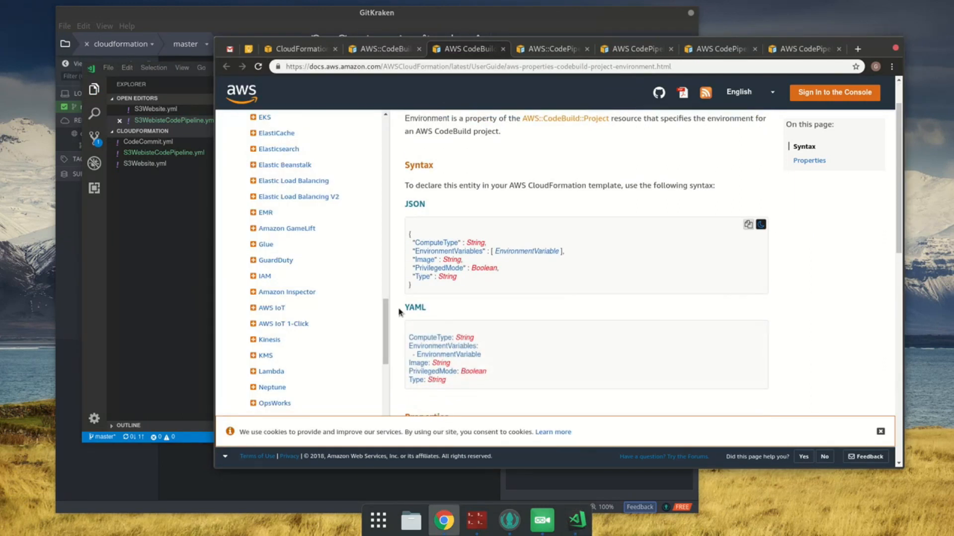
Step: Paste the copied YAML syntax under Environment in VS Code, indent its lines to match ComputeType, and save the template
{"action": "left_click", "coordinate": [169, 269]}
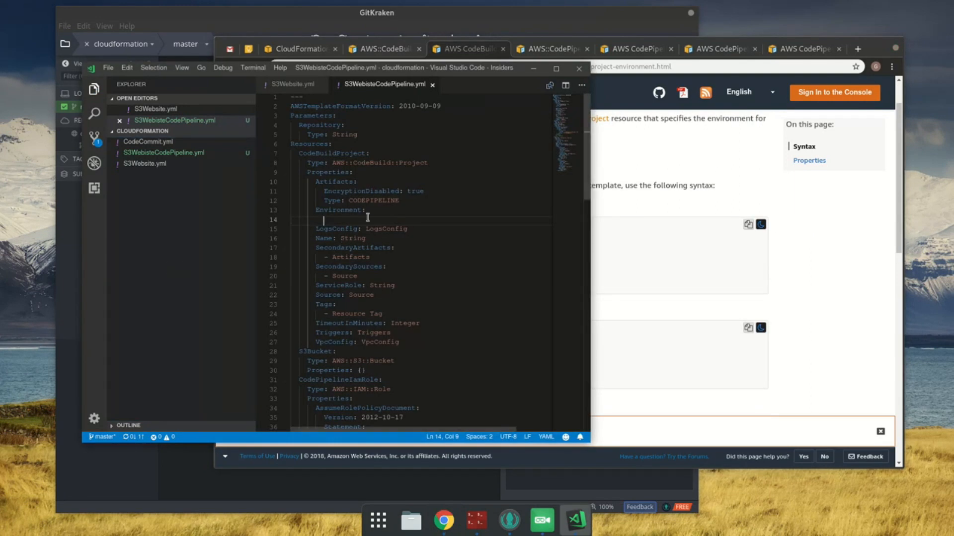
{"action": "key", "text": "ctrl+v"}
{"action": "left_click", "coordinate": [319, 232], "text": "shift"}
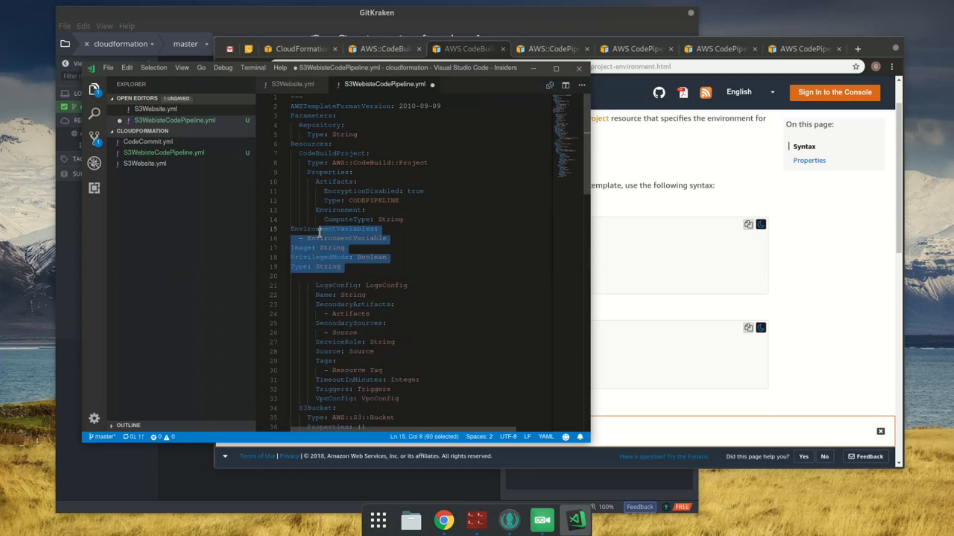
{"action": "key", "text": "BackSpace"}
{"action": "key", "text": "ctrl+z"}
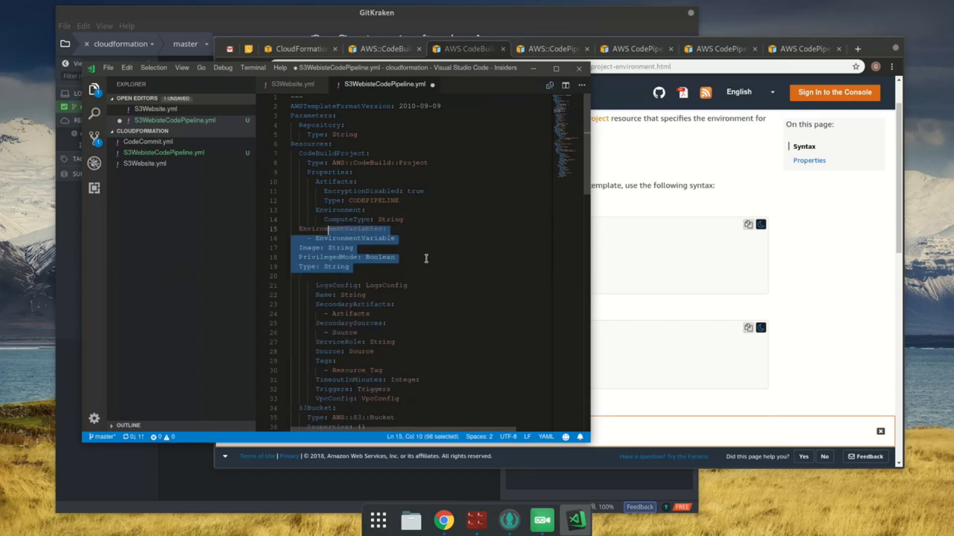
{"action": "key", "text": "ctrl+s"}
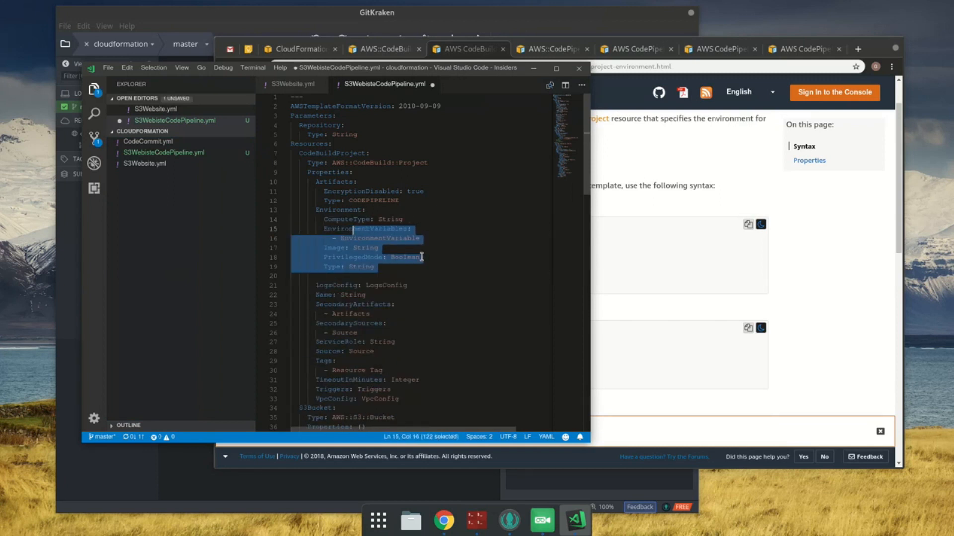
Step: Read the ComputeType description in Chrome and open the linked computeType field documentation in a new tab
{"action": "left_click", "coordinate": [635, 268]}
{"action": "scroll", "coordinate": [669, 284], "scroll_direction": "down", "scroll_amount": 2}
{"action": "scroll", "coordinate": [671, 286], "scroll_direction": "down", "scroll_amount": 2}
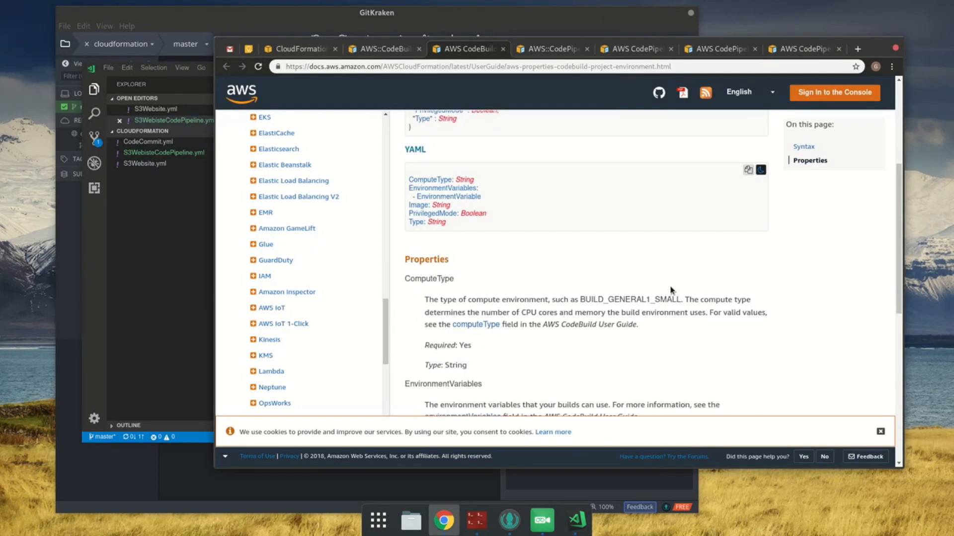
{"action": "double_click", "coordinate": [645, 299]}
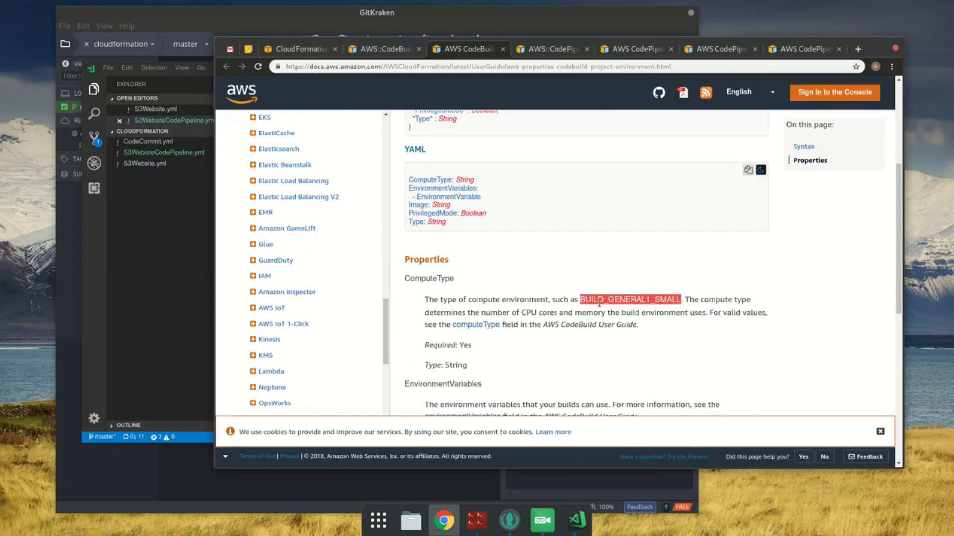
{"action": "middle_click", "coordinate": [481, 328]}
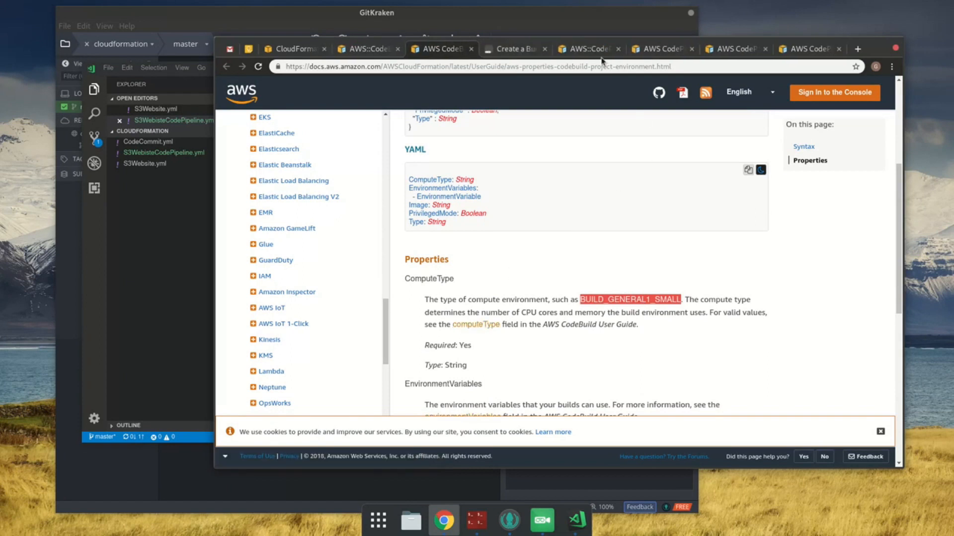
{"action": "left_click", "coordinate": [509, 49]}
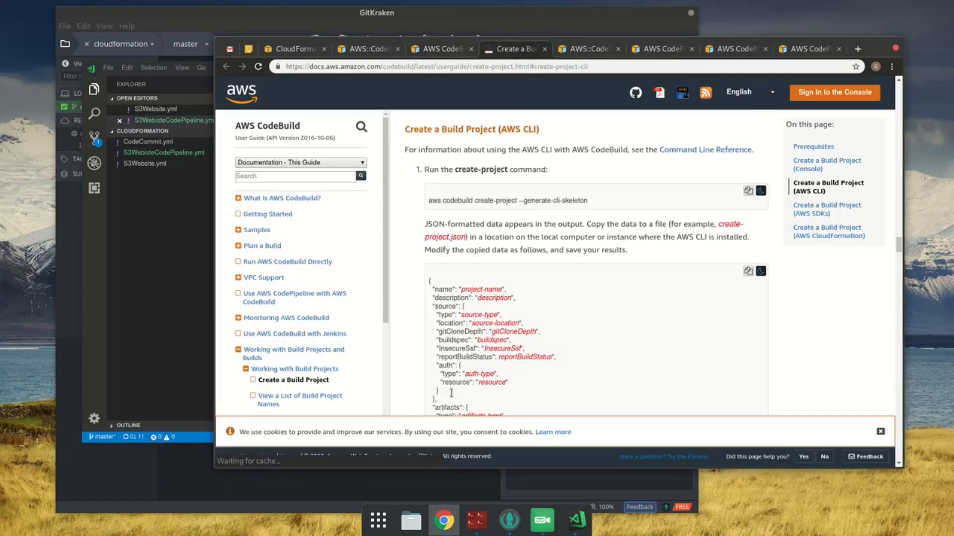
Step: Search the Create a Build Project page for "computetype" and go to the entry describing its allowed values
{"action": "key", "text": "ctrl+f"}
{"action": "type", "text": "co"}
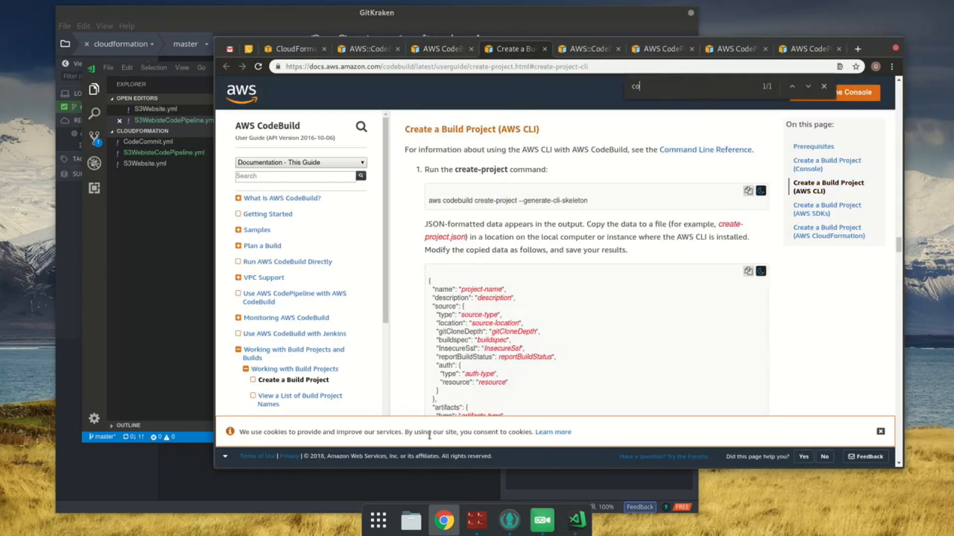
{"action": "type", "text": "mputetype"}
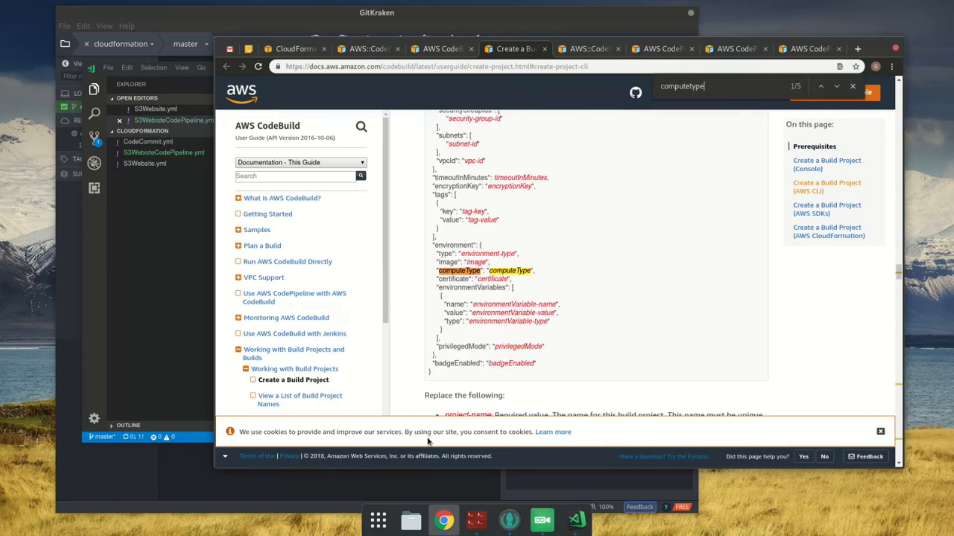
{"action": "key", "text": "Return"}
{"action": "key", "text": "Return"}
{"action": "key", "text": "Return"}
{"action": "key", "text": "Return"}
{"action": "key", "text": "Return"}
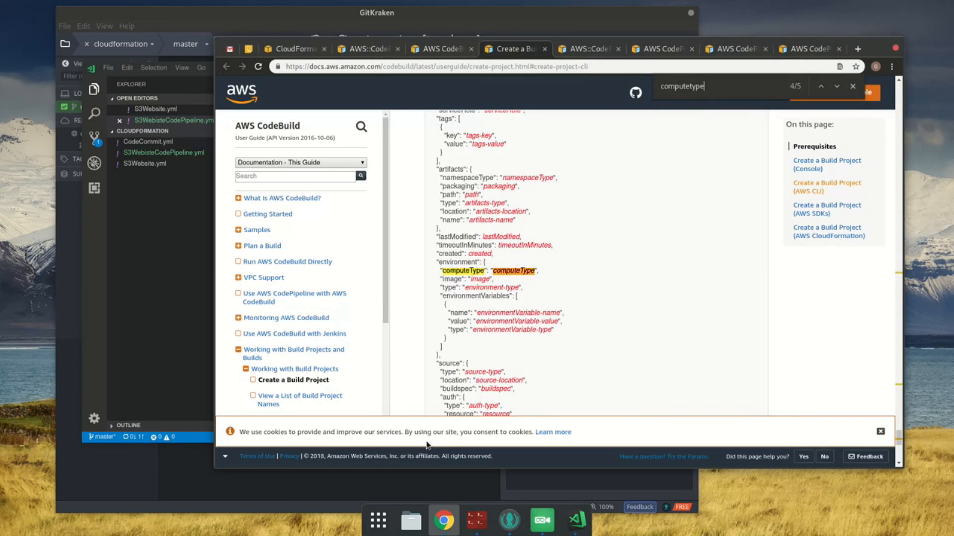
{"action": "key", "text": "Return"}
{"action": "key", "text": "Return"}
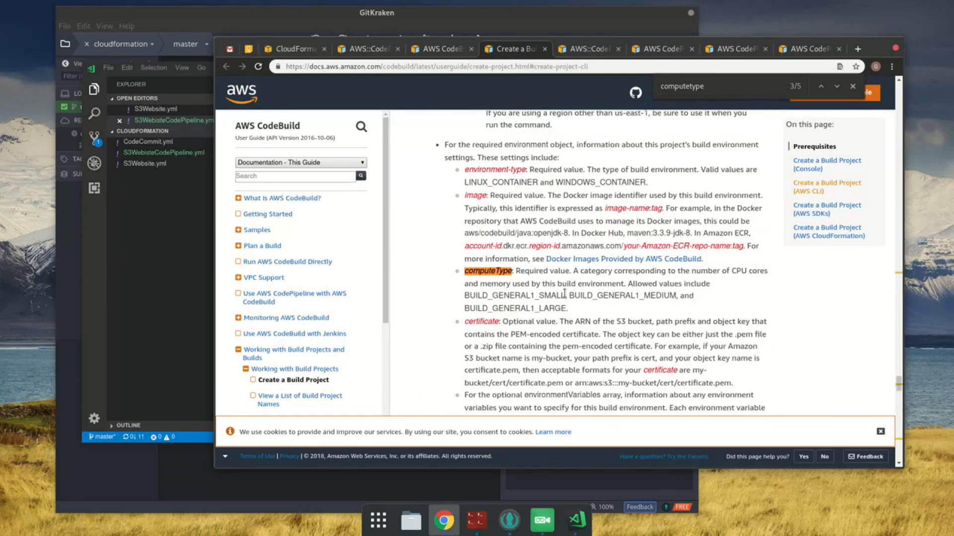
Step: Copy BUILD_GENERAL1_SMALL from the documentation and set it as the Environment's ComputeType in VS Code
{"action": "double_click", "coordinate": [554, 295]}
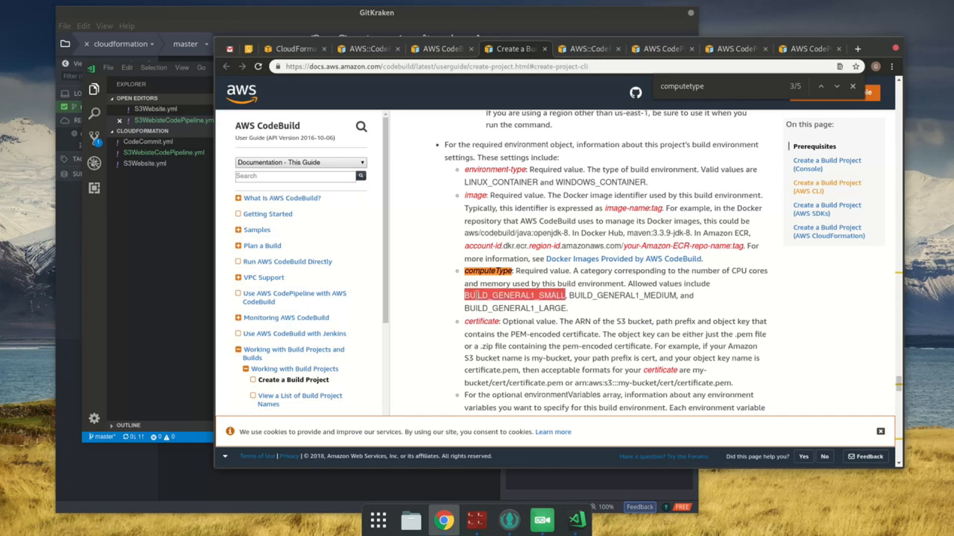
{"action": "left_click", "coordinate": [161, 283]}
{"action": "left_click", "coordinate": [400, 230]}
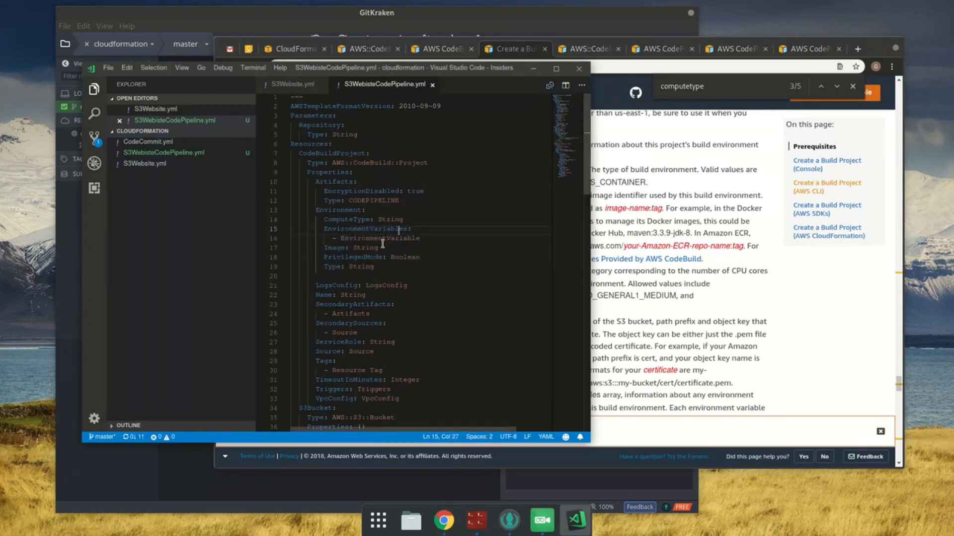
{"action": "double_click", "coordinate": [381, 222]}
{"action": "key", "text": "ctrl+v"}
Step: Check whether EnvironmentVariables is required in Chrome, then delete the EnvironmentVariables block from Environment in VS Code
{"action": "left_click", "coordinate": [444, 49]}
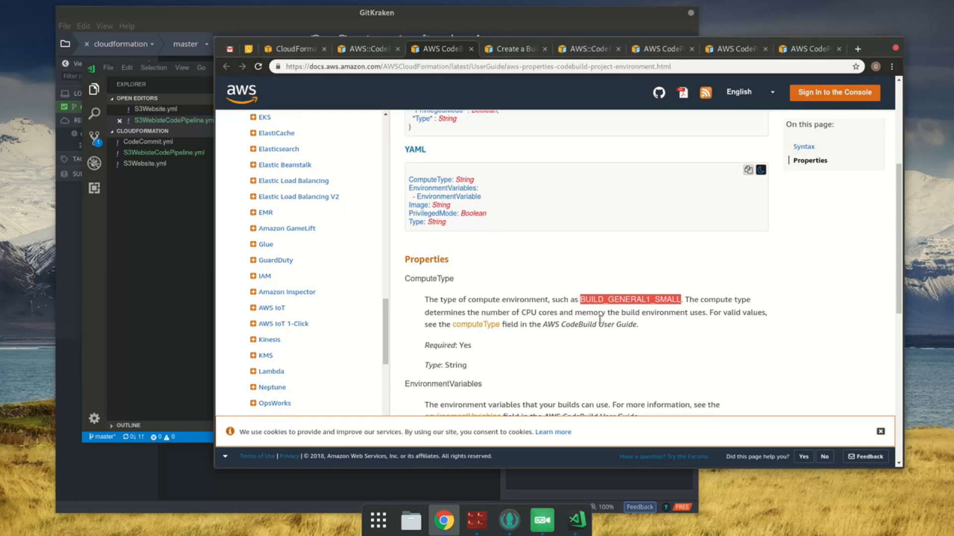
{"action": "scroll", "coordinate": [523, 352], "scroll_direction": "down", "scroll_amount": 3}
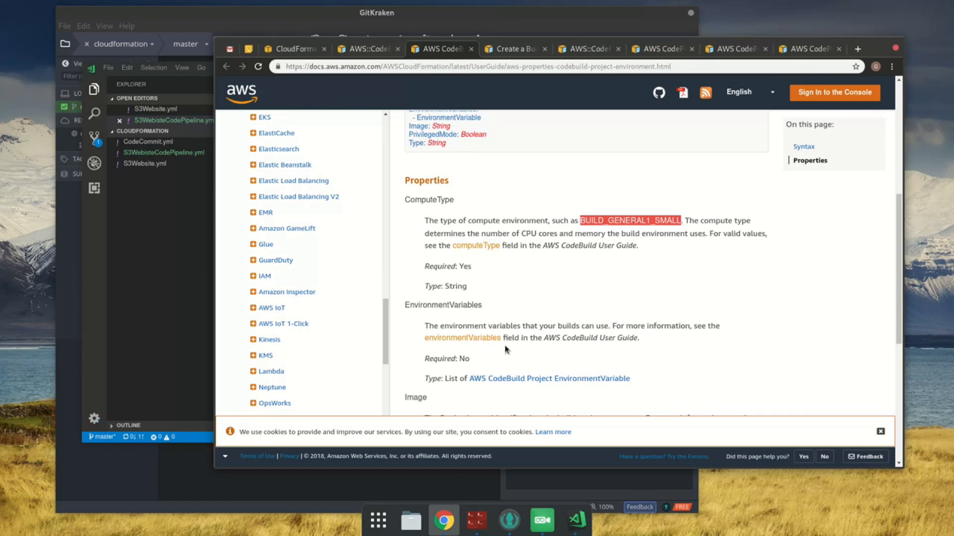
{"action": "left_click", "coordinate": [186, 225]}
{"action": "left_click", "coordinate": [385, 261]}
{"action": "key", "text": "Up"}
{"action": "key", "text": "Up"}
{"action": "key", "text": "End"}
{"action": "key", "text": "shift+Home"}
{"action": "key", "text": "shift+Up"}
{"action": "key", "text": "shift+Home"}
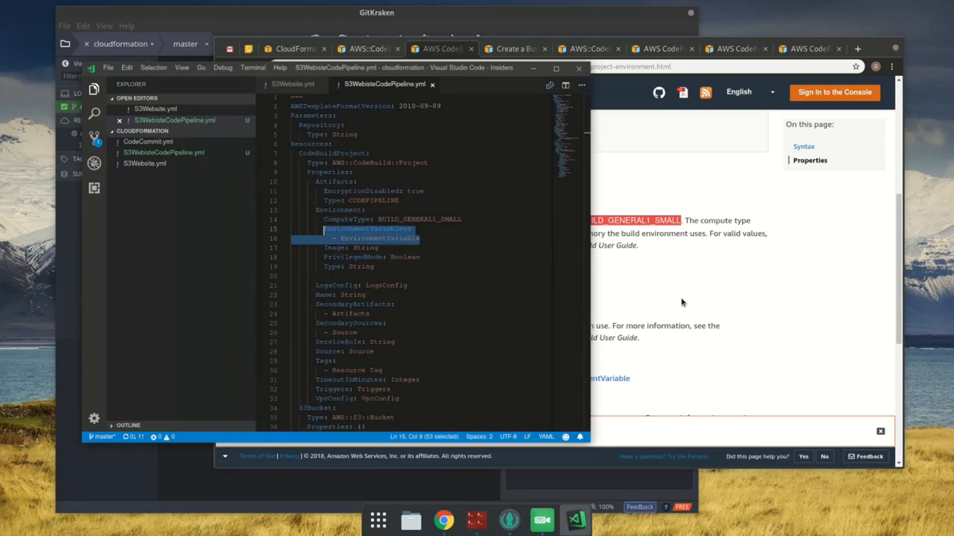
{"action": "key", "text": "shift+Home"}
{"action": "key", "text": "BackSpace"}
{"action": "key", "text": "BackSpace"}
Step: Read the Image property description in Chrome, open its image field documentation in a new tab, and close the earlier computeType page
{"action": "left_click", "coordinate": [798, 336]}
{"action": "scroll", "coordinate": [793, 337], "scroll_direction": "down", "scroll_amount": 1}
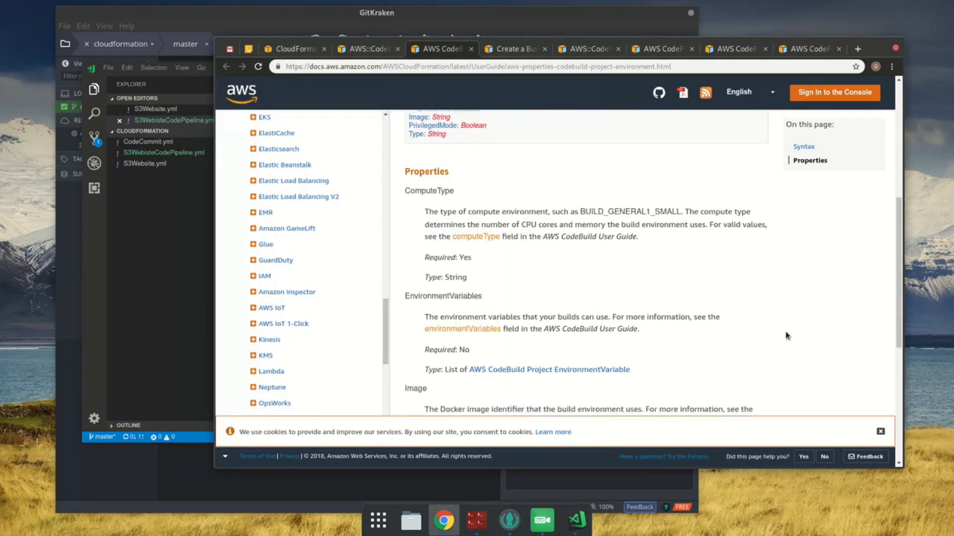
{"action": "scroll", "coordinate": [792, 338], "scroll_direction": "down", "scroll_amount": 3}
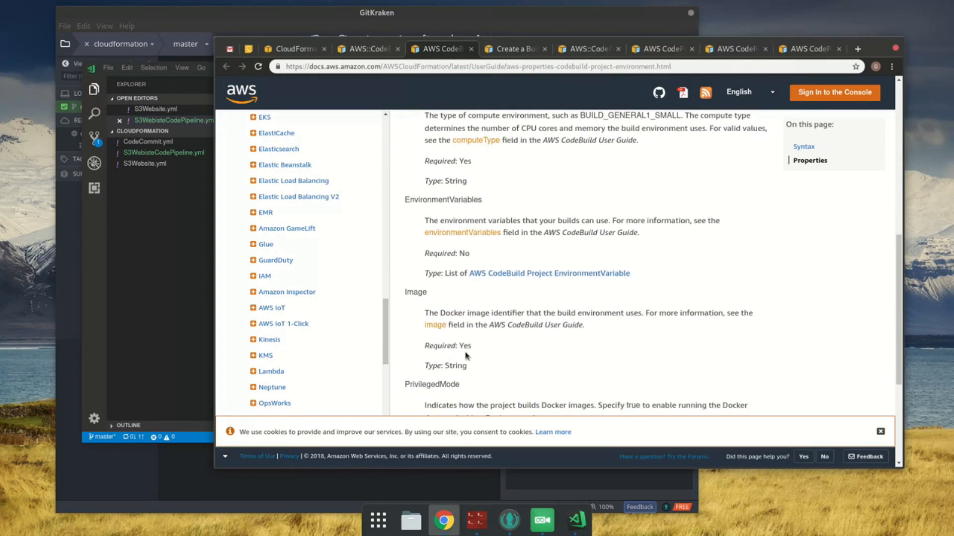
{"action": "middle_click", "coordinate": [432, 325]}
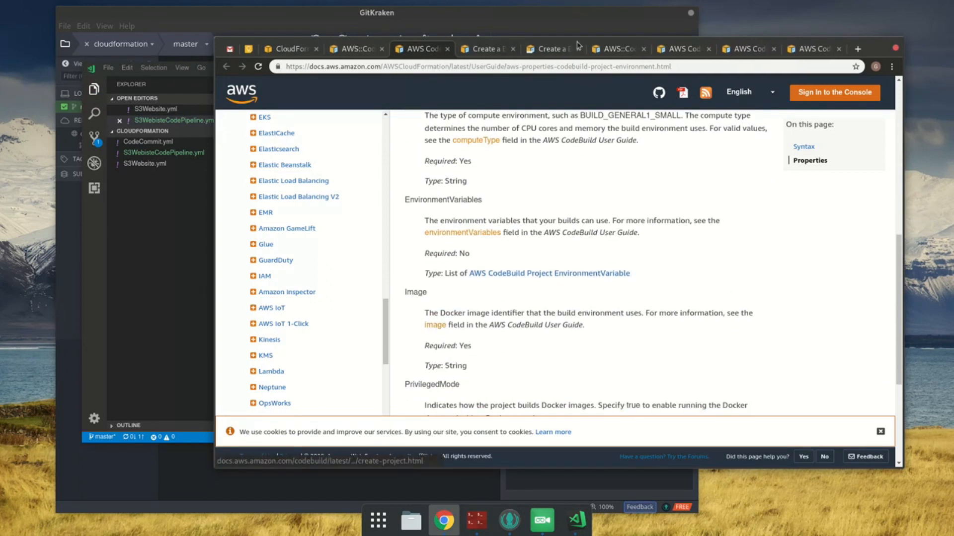
{"action": "left_click", "coordinate": [490, 50]}
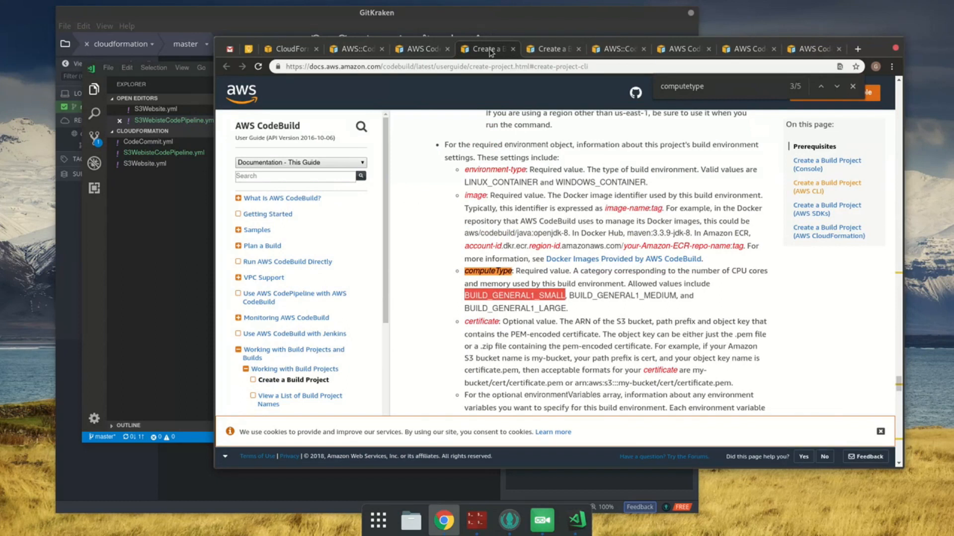
{"action": "middle_click", "coordinate": [494, 50]}
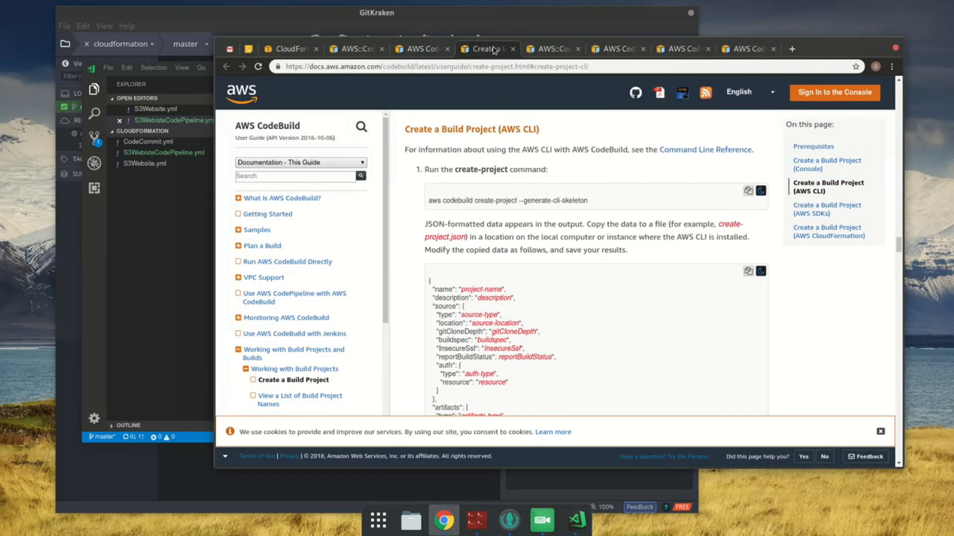
Step: Search the Create a Build Project page for "image" and step through the matches
{"action": "left_click", "coordinate": [431, 51]}
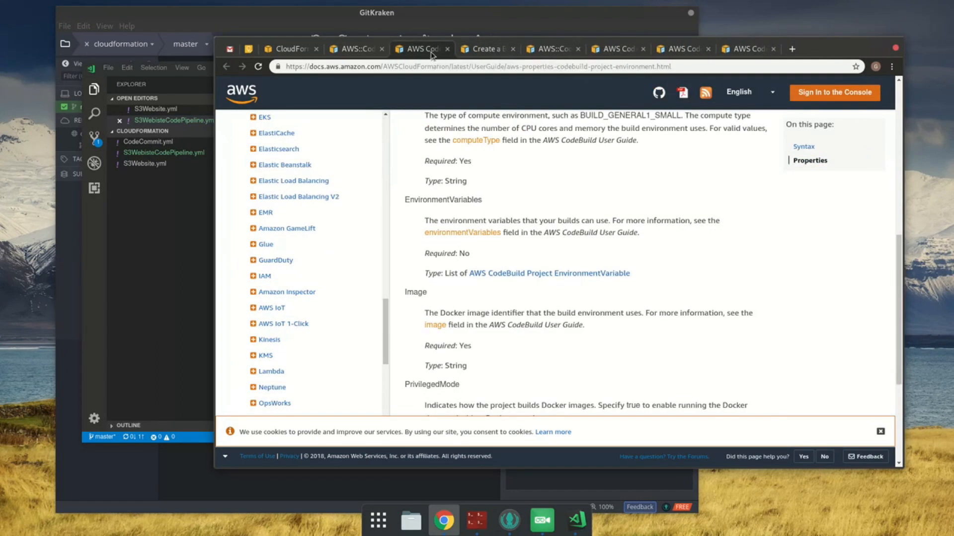
{"action": "left_click", "coordinate": [479, 51]}
{"action": "key", "text": "ctrl+f"}
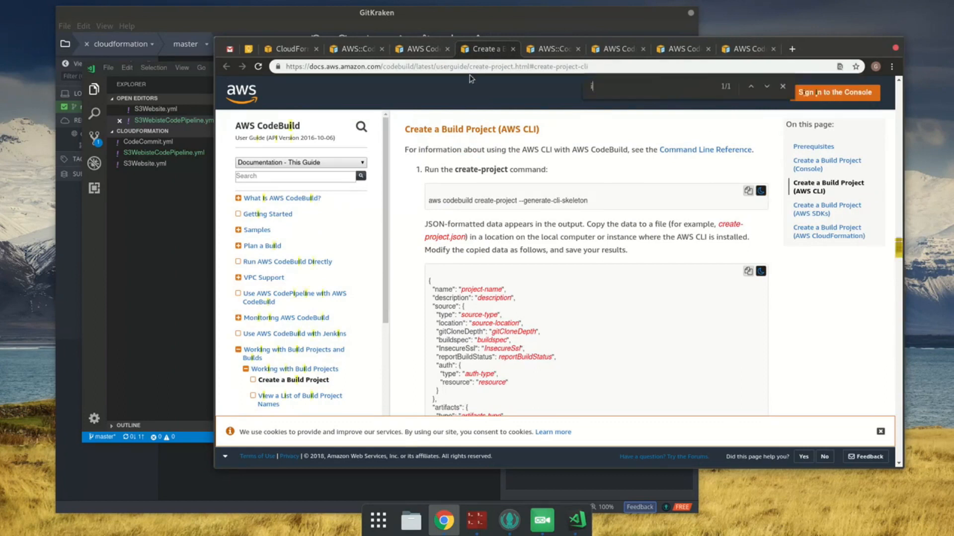
{"action": "type", "text": "image"}
{"action": "key", "text": "Return"}
{"action": "key", "text": "Return"}
{"action": "key", "text": "Return"}
{"action": "key", "text": "Return"}
{"action": "key", "text": "Return"}
{"action": "key", "text": "Return"}
{"action": "key", "text": "Return"}
{"action": "key", "text": "Return"}
{"action": "key", "text": "Return"}
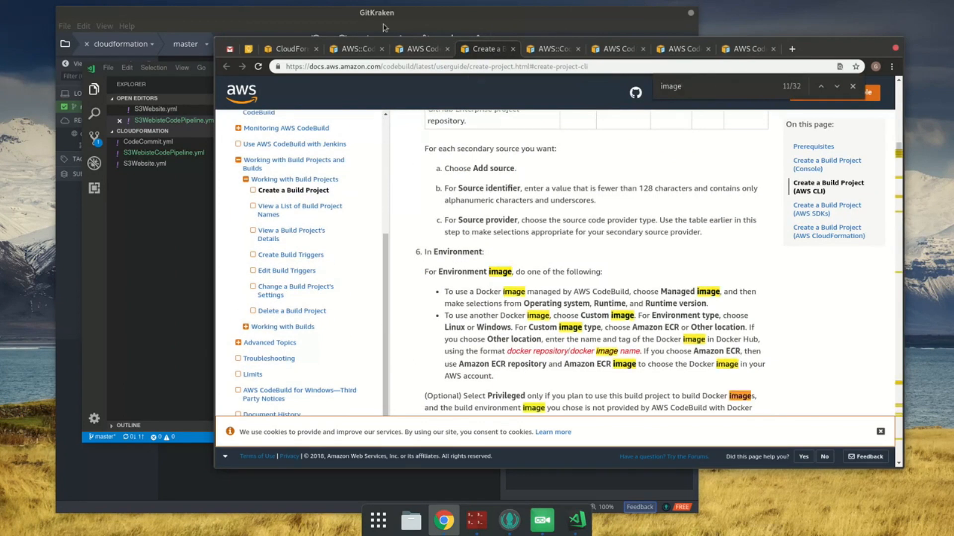
Step: Search Google for "aws codebuild docker images" and open the Docker Images Provided by AWS CodeBuild page
{"action": "left_click", "coordinate": [498, 64]}
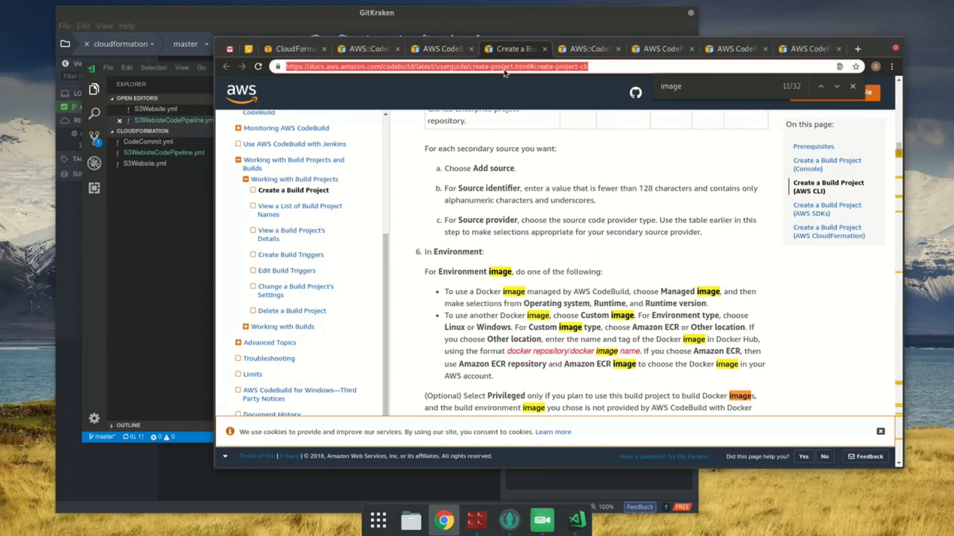
{"action": "type", "text": "aws codebu"}
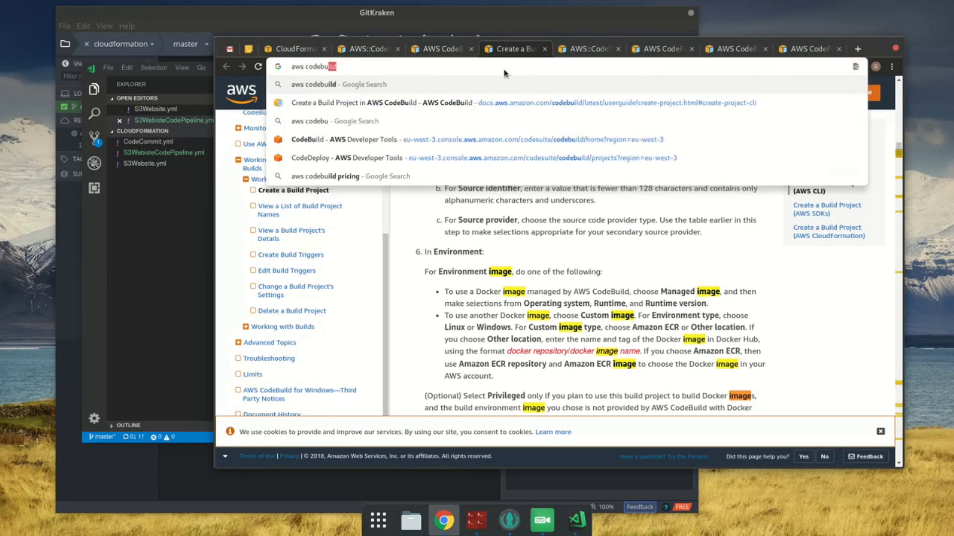
{"action": "type", "text": "ild docker images"}
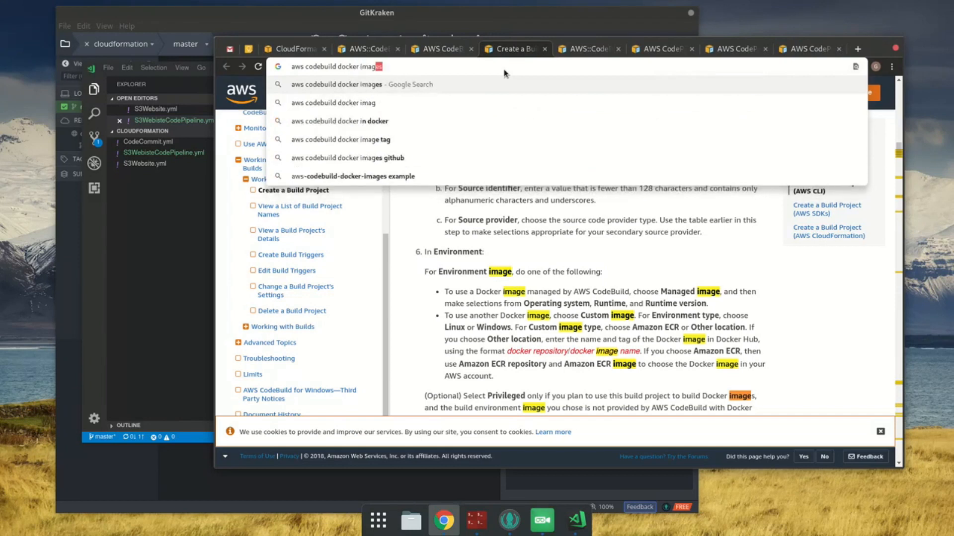
{"action": "key", "text": "Return"}
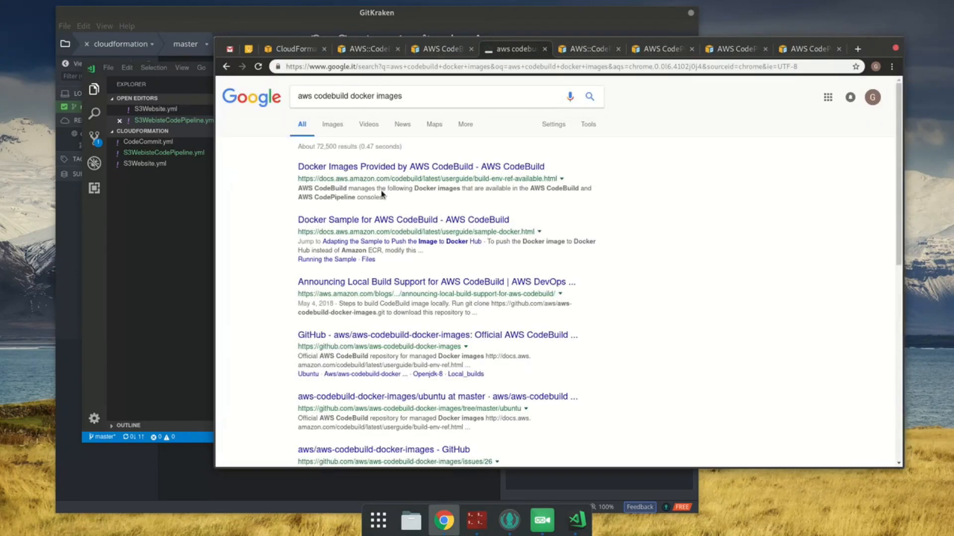
{"action": "left_click", "coordinate": [381, 168]}
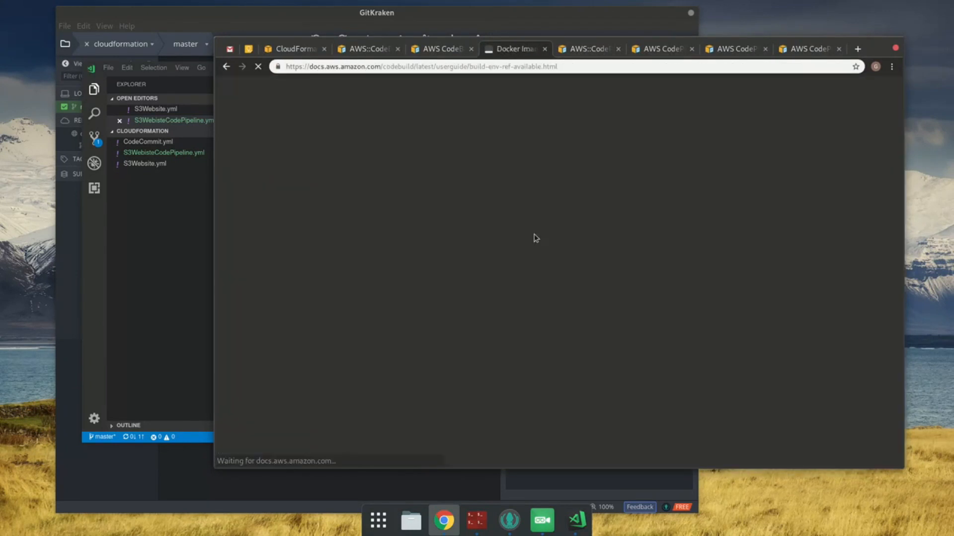
Step: Find the Node.js 10.1.0 entry in the Docker images table and copy its image identifier
{"action": "scroll", "coordinate": [582, 270], "scroll_direction": "down", "scroll_amount": 2}
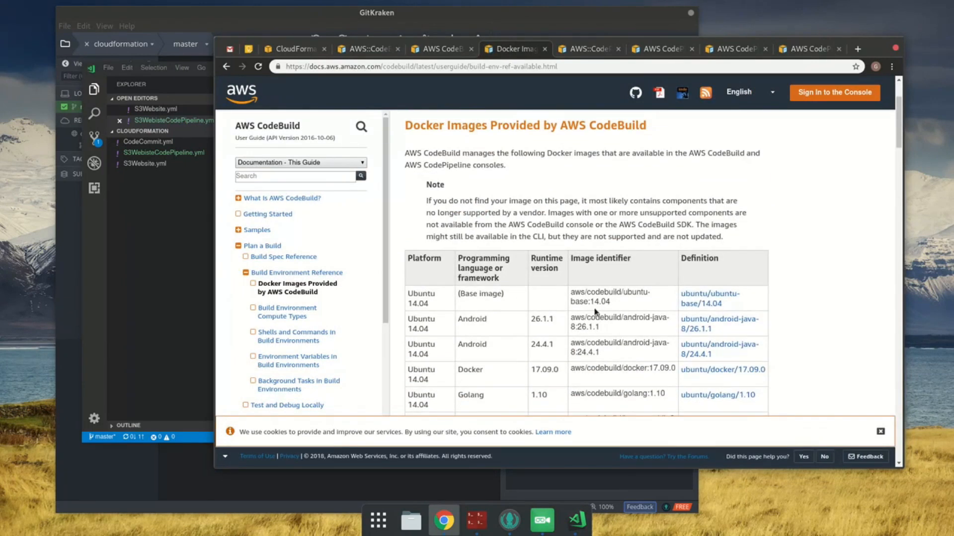
{"action": "scroll", "coordinate": [595, 312], "scroll_direction": "down", "scroll_amount": 3}
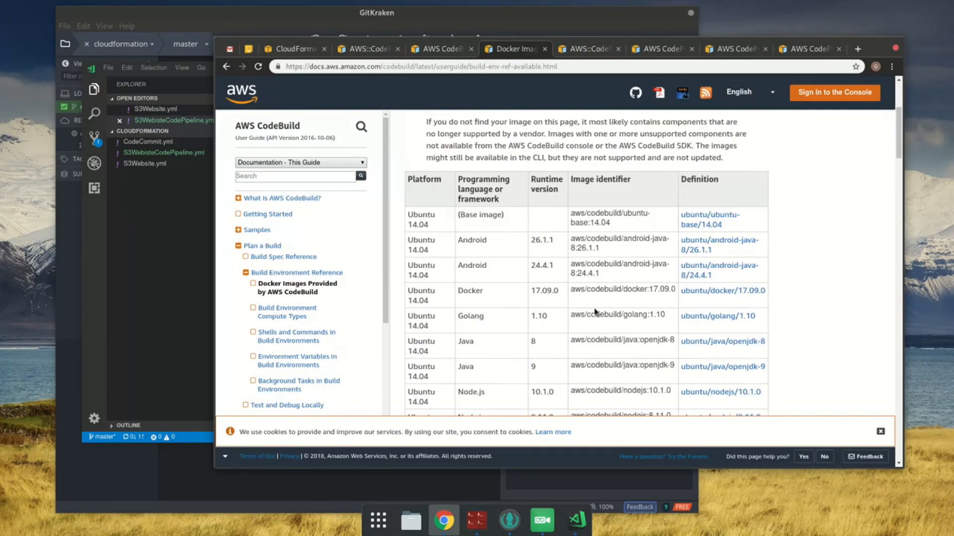
{"action": "scroll", "coordinate": [458, 266], "scroll_direction": "down", "scroll_amount": 2}
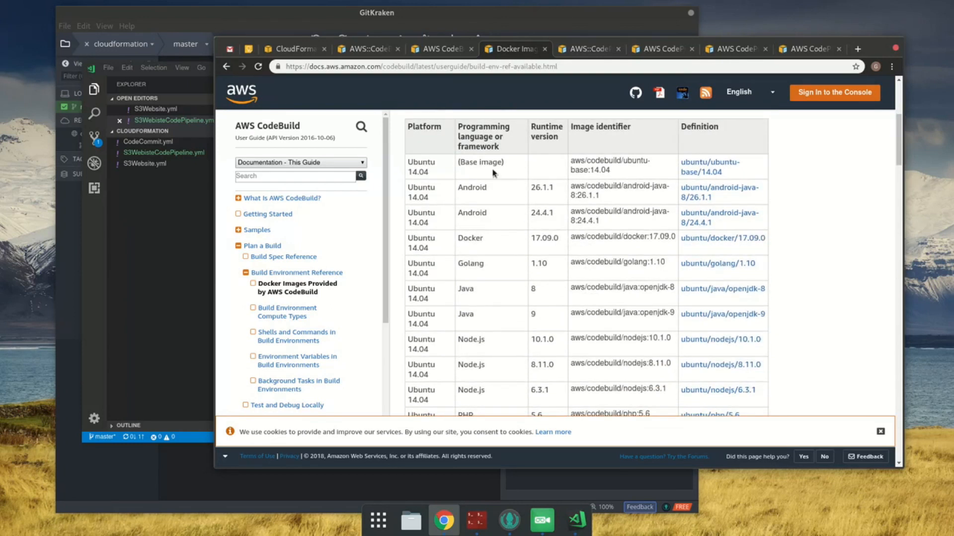
{"action": "scroll", "coordinate": [517, 269], "scroll_direction": "down", "scroll_amount": 2}
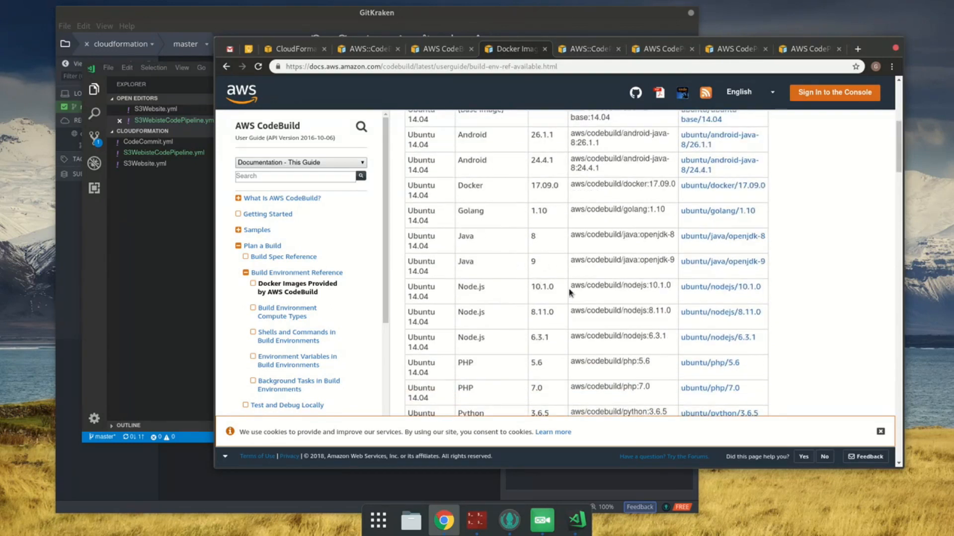
{"action": "triple_click", "coordinate": [637, 287]}
{"action": "right_click", "coordinate": [678, 292]}
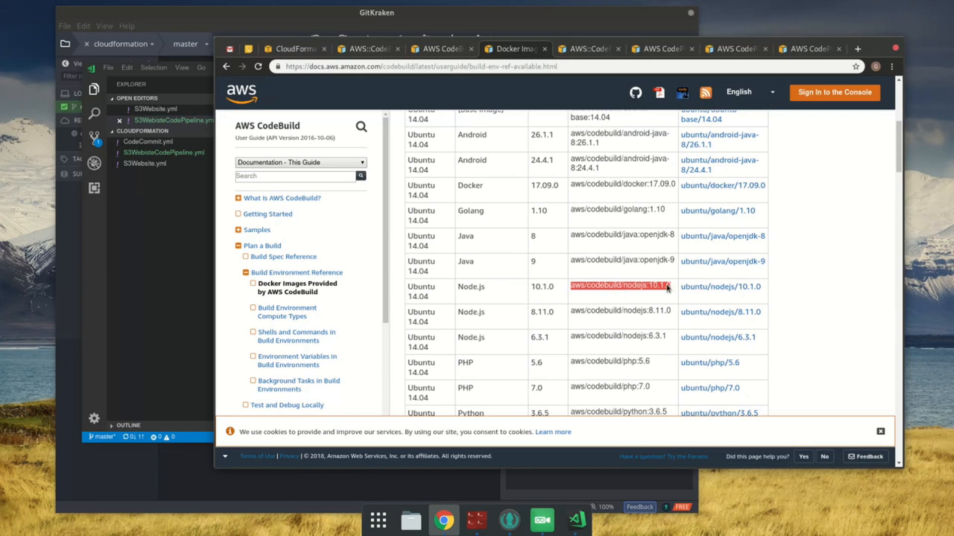
{"action": "left_click", "coordinate": [678, 293]}
{"action": "left_click", "coordinate": [167, 204]}
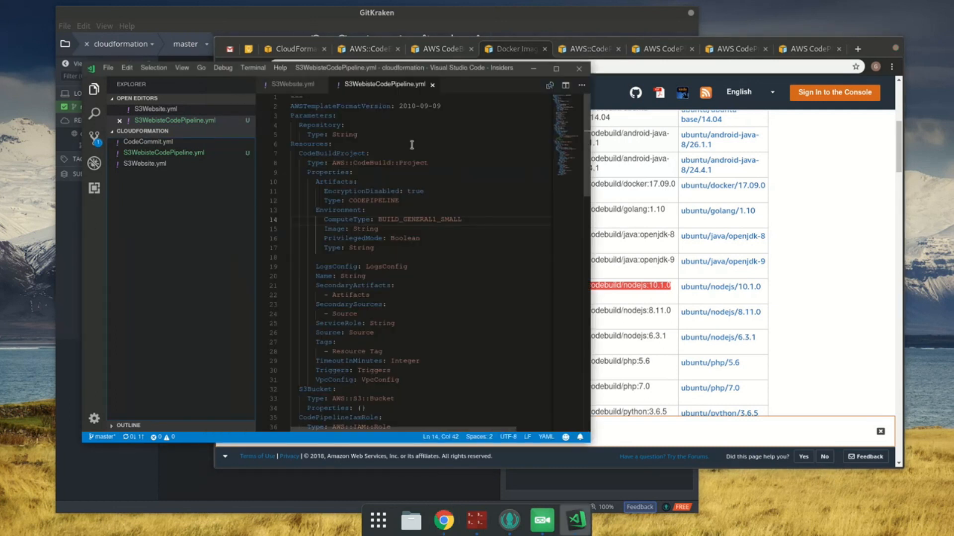
{"action": "key", "text": "Up"}
{"action": "key", "text": "Up"}
{"action": "key", "text": "Up"}
{"action": "key", "text": "Up"}
{"action": "key", "text": "Up"}
{"action": "key", "text": "Up"}
{"action": "key", "text": "Up"}
{"action": "key", "text": "Up"}
{"action": "key", "text": "Up"}
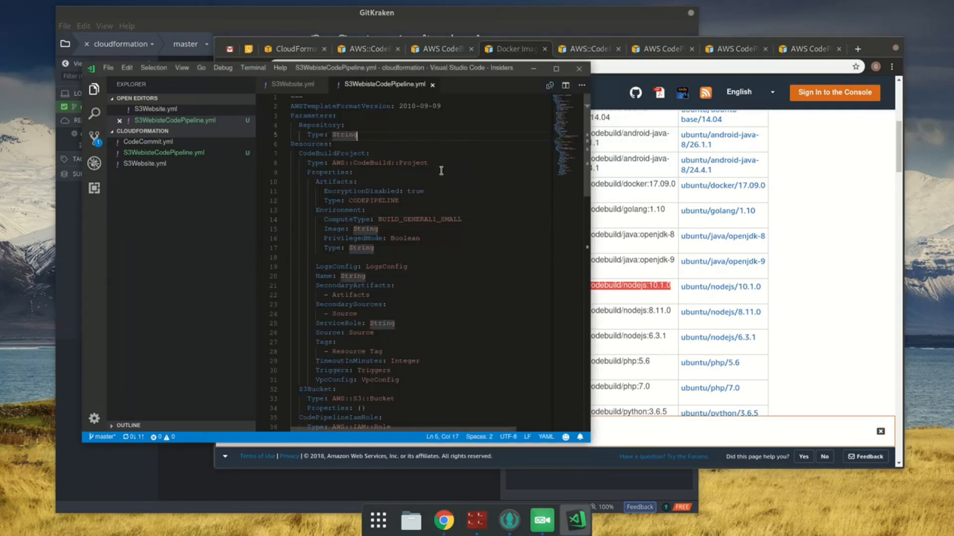
{"action": "right_click", "coordinate": [675, 288]}
{"action": "left_click", "coordinate": [686, 294]}
{"action": "left_click", "coordinate": [690, 293]}
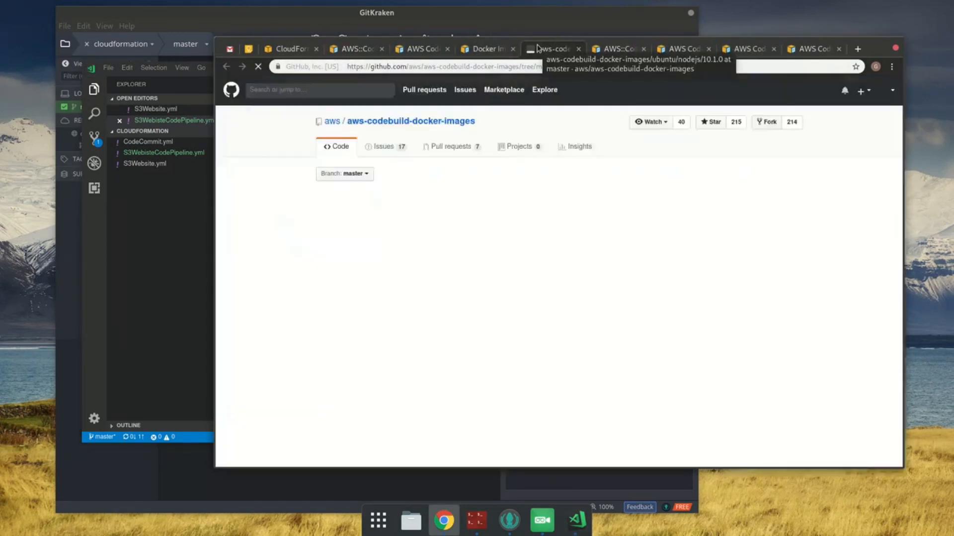
{"action": "left_click", "coordinate": [497, 48]}
{"action": "left_click", "coordinate": [579, 48]}
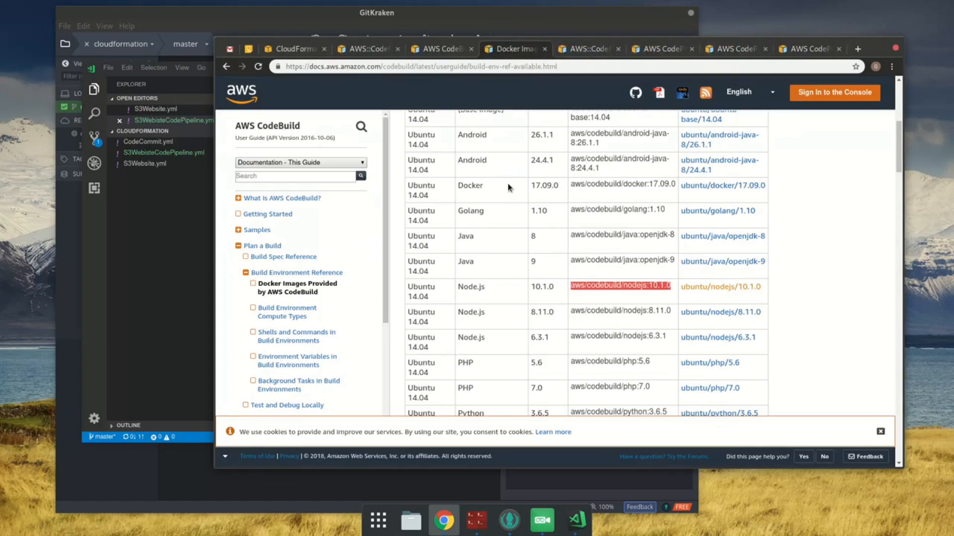
Step: Copy aws/codebuild/nodejs:10.1.0 from the Docker images table, set it as the Environment's Image in VS Code, and save the template
{"action": "scroll", "coordinate": [519, 234], "scroll_direction": "down", "scroll_amount": 3}
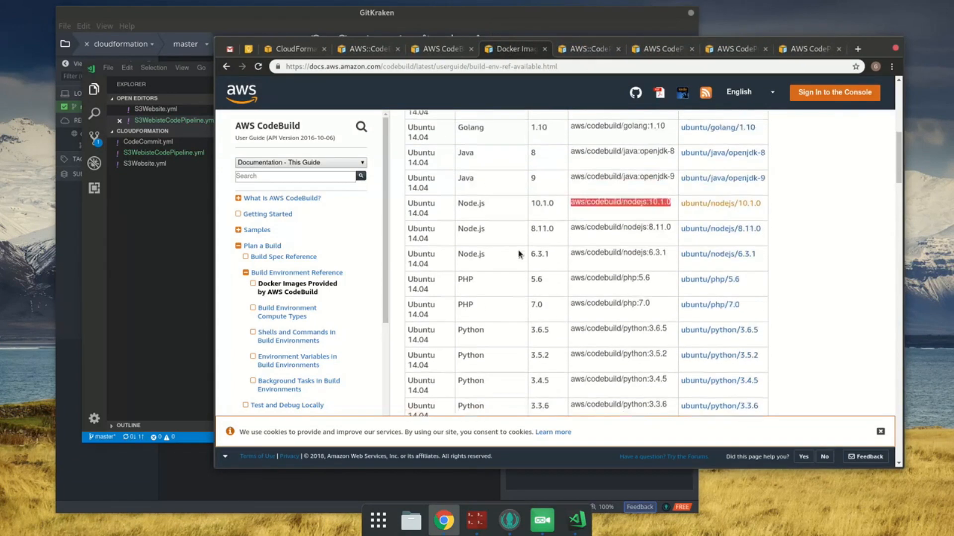
{"action": "scroll", "coordinate": [515, 267], "scroll_direction": "down", "scroll_amount": 8}
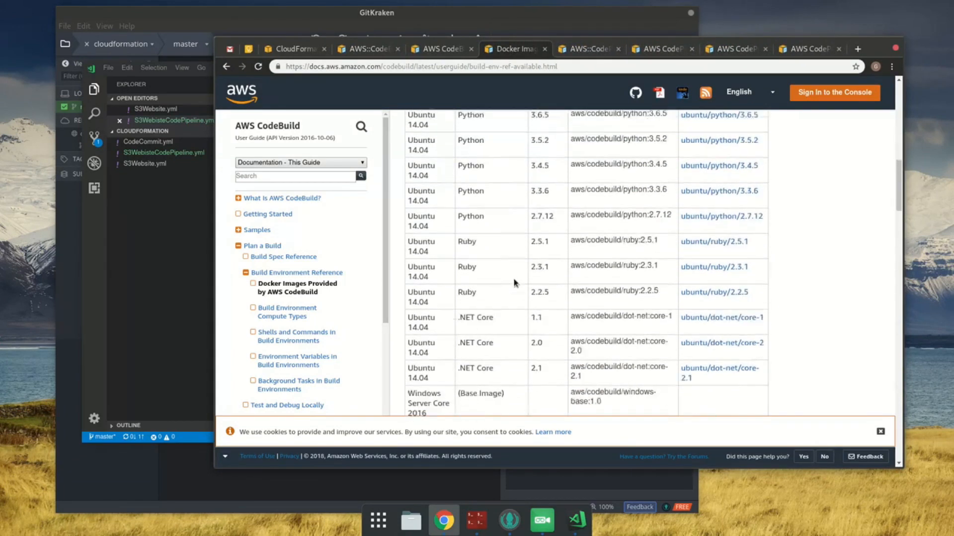
{"action": "scroll", "coordinate": [516, 278], "scroll_direction": "up", "scroll_amount": 8}
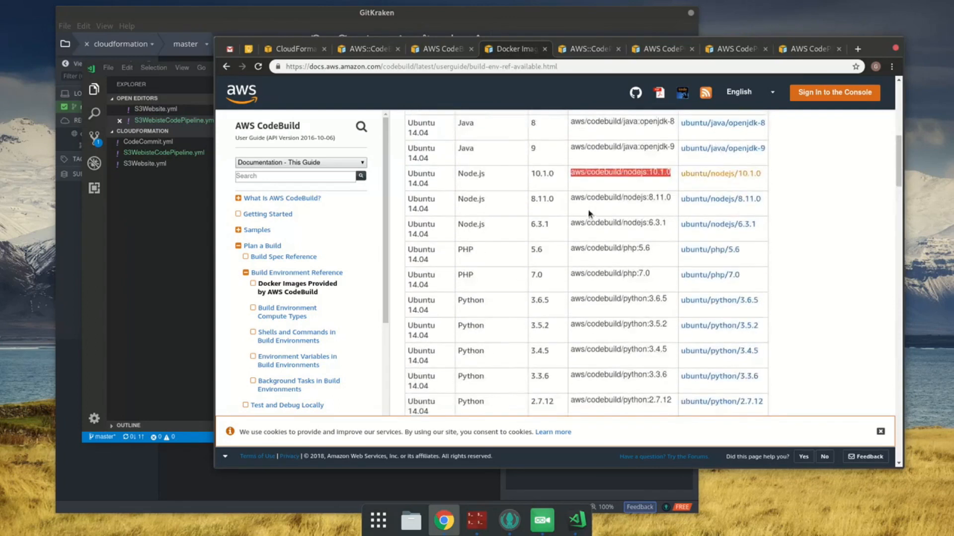
{"action": "right_click", "coordinate": [621, 178]}
{"action": "left_click", "coordinate": [649, 185]}
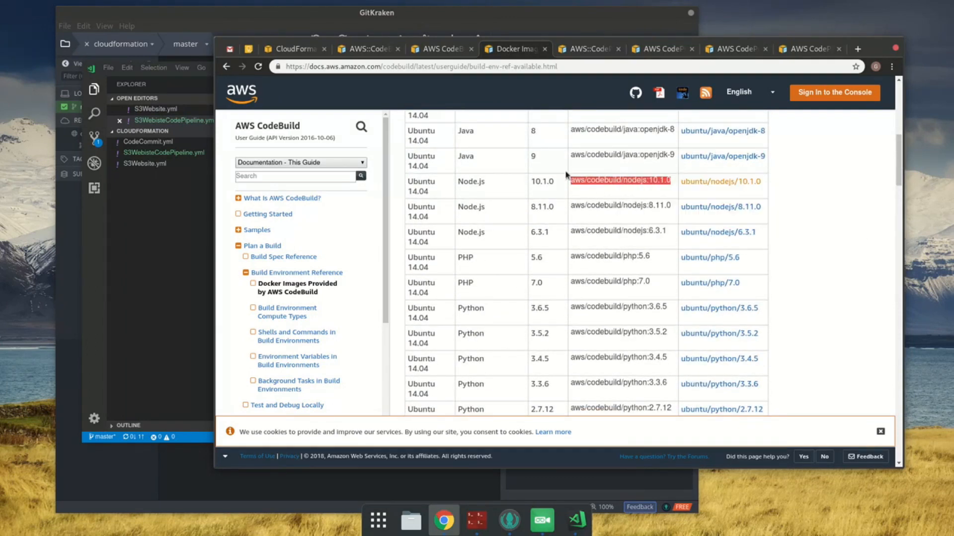
{"action": "left_click", "coordinate": [198, 247]}
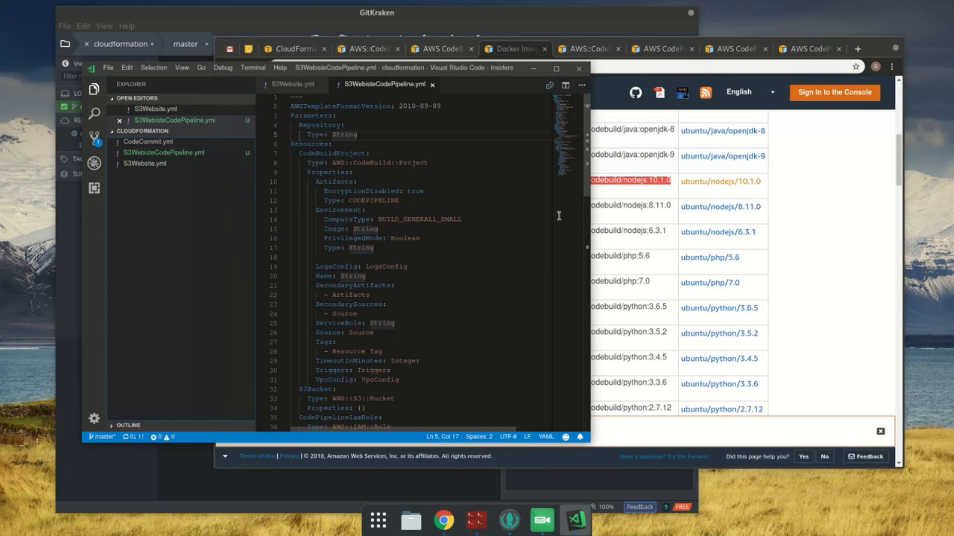
{"action": "key", "text": "Down"}
{"action": "key", "text": "End"}
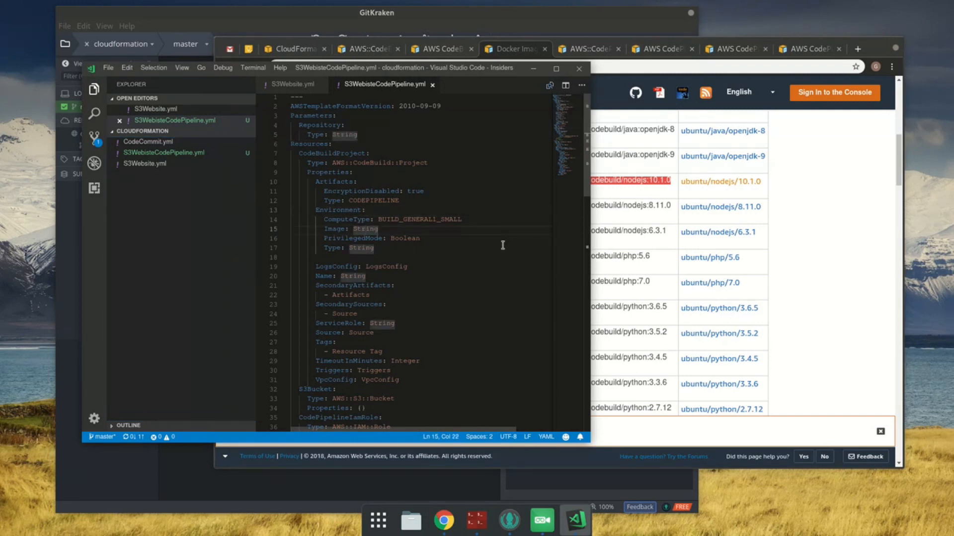
{"action": "double_click", "coordinate": [370, 227]}
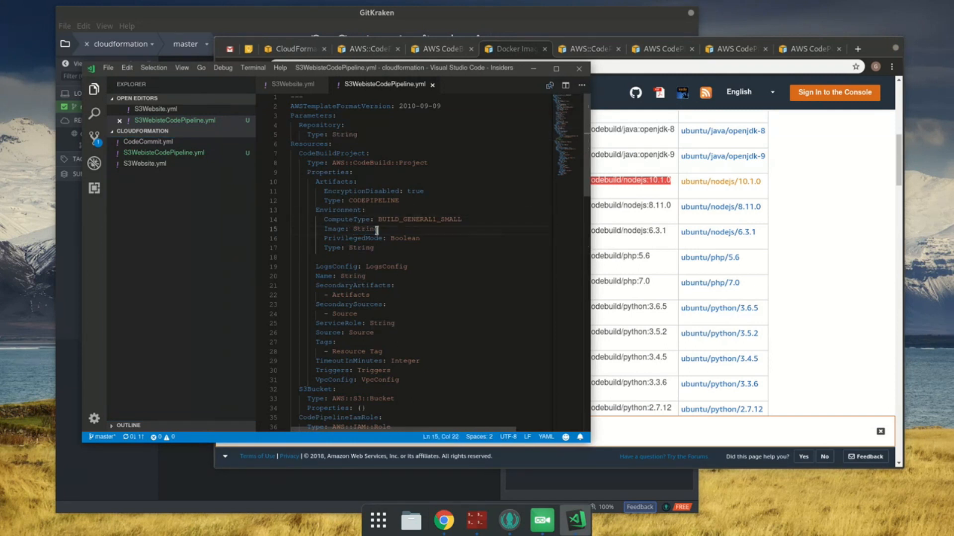
{"action": "key", "text": "ctrl+v"}
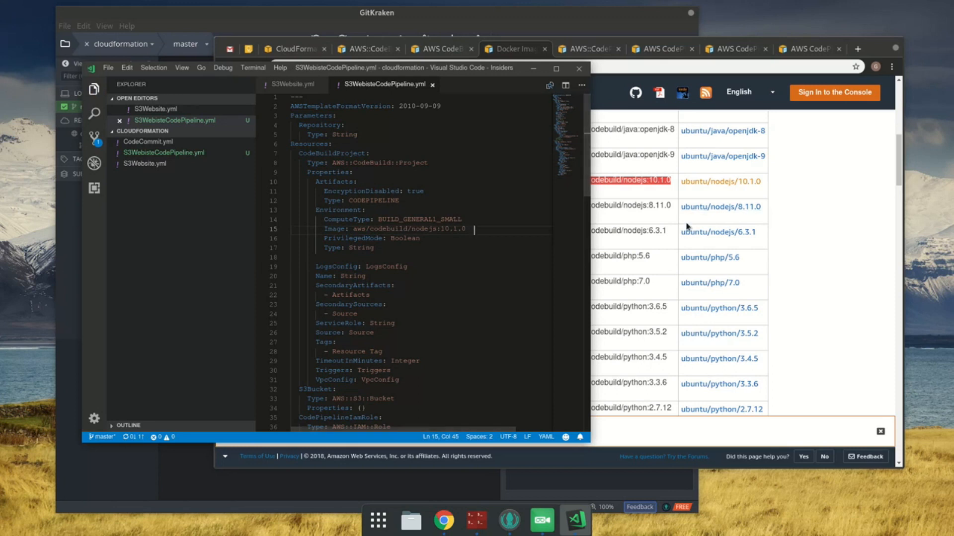
{"action": "key", "text": "ctrl+s"}
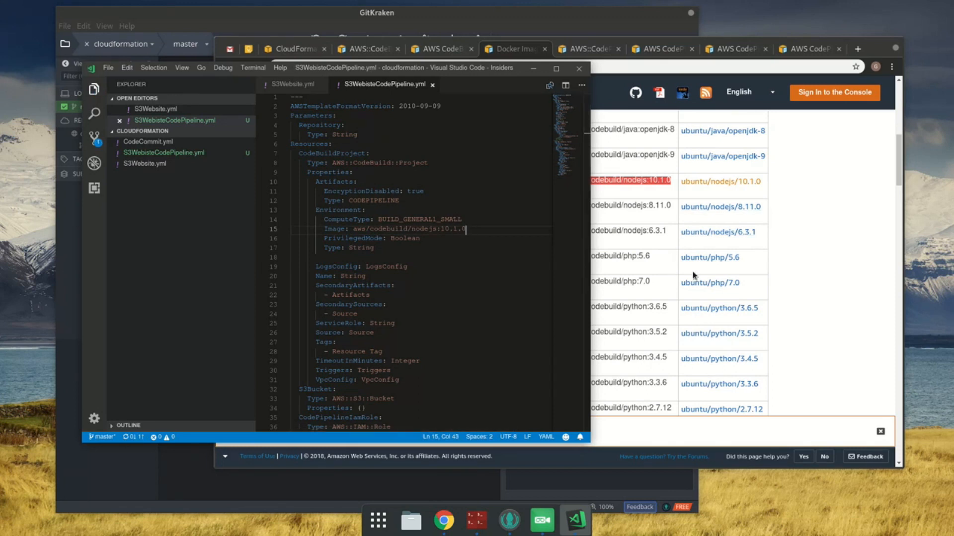
Step: Close the Docker images page in Chrome and read the PrivilegedMode property description on the Environment page
{"action": "left_click", "coordinate": [633, 246]}
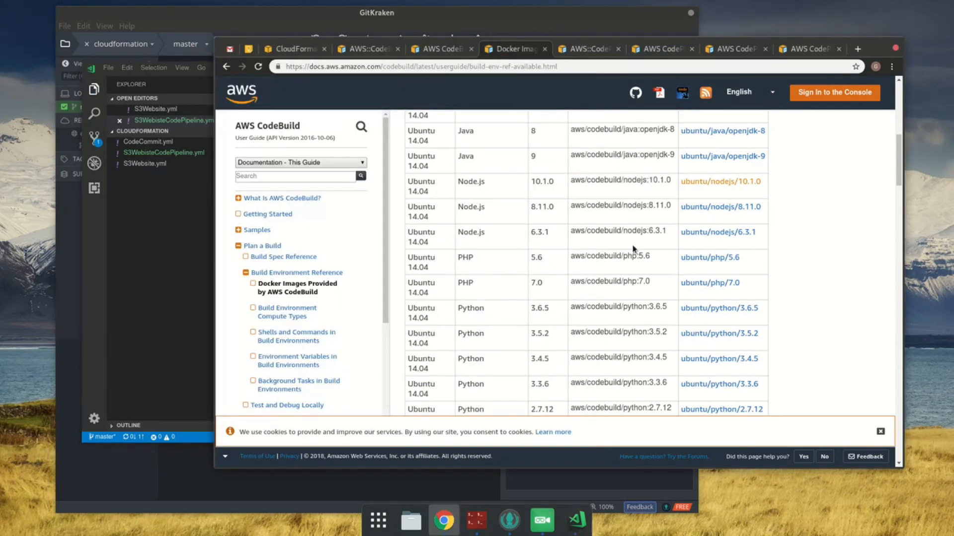
{"action": "left_click", "coordinate": [191, 251]}
{"action": "left_click", "coordinate": [504, 227]}
{"action": "key", "text": "Down"}
{"action": "left_click", "coordinate": [532, 49]}
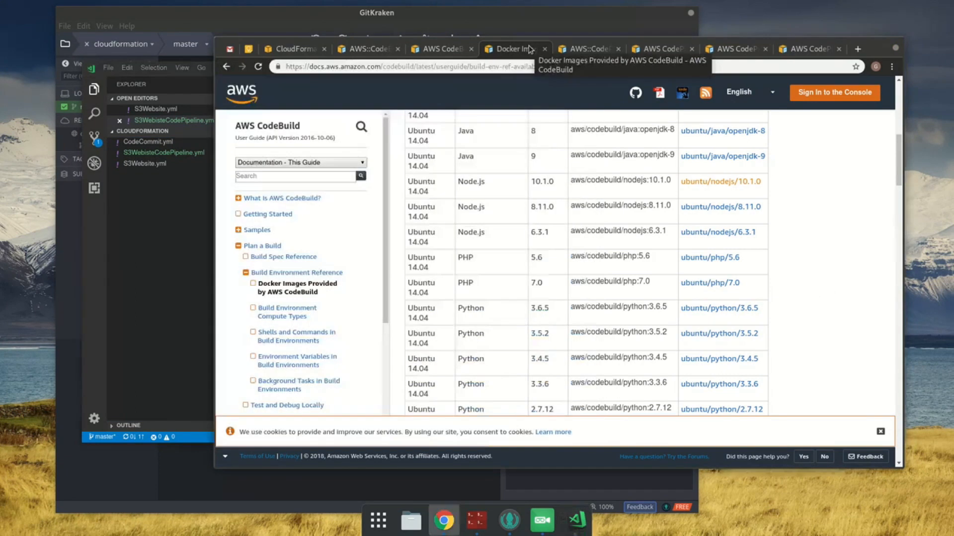
{"action": "key", "text": "ctrl+w"}
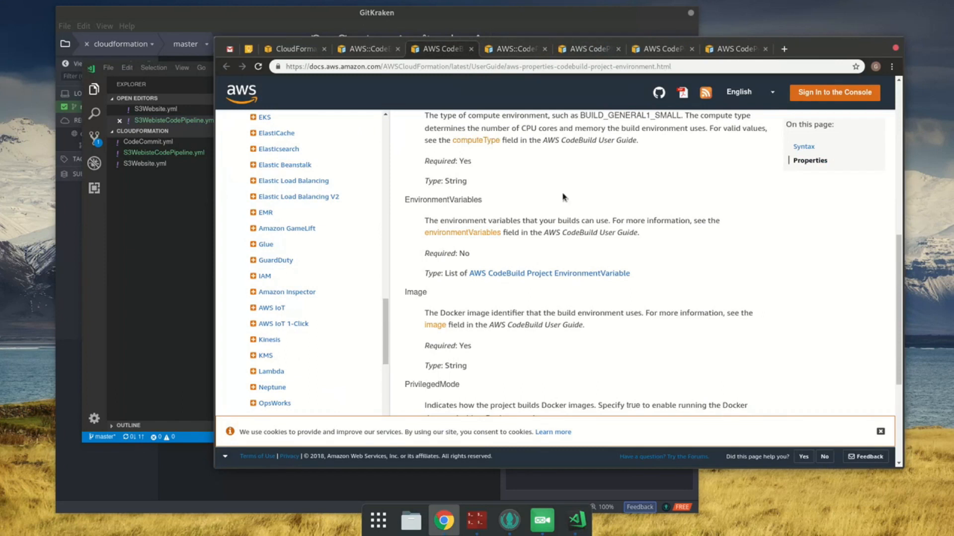
{"action": "scroll", "coordinate": [610, 308], "scroll_direction": "down", "scroll_amount": 3}
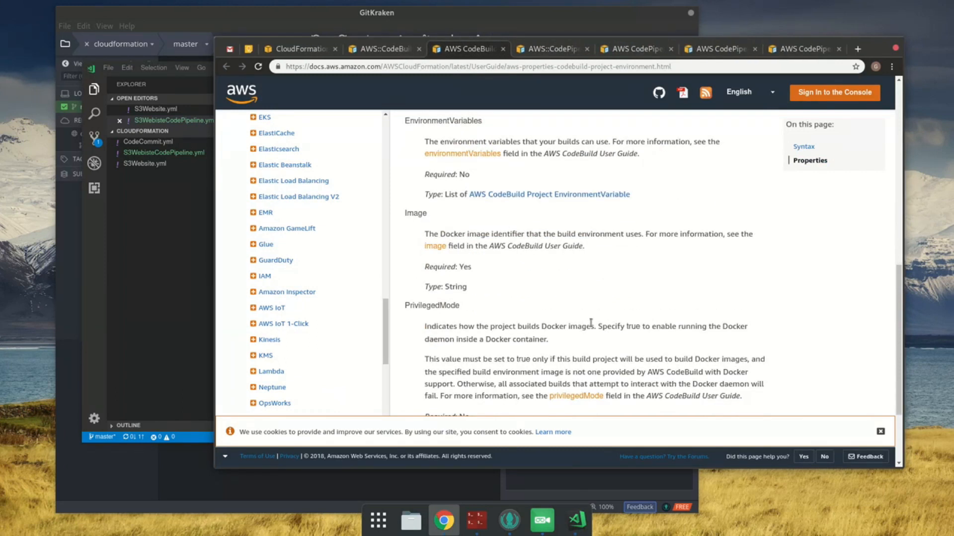
{"action": "scroll", "coordinate": [607, 320], "scroll_direction": "down", "scroll_amount": 2}
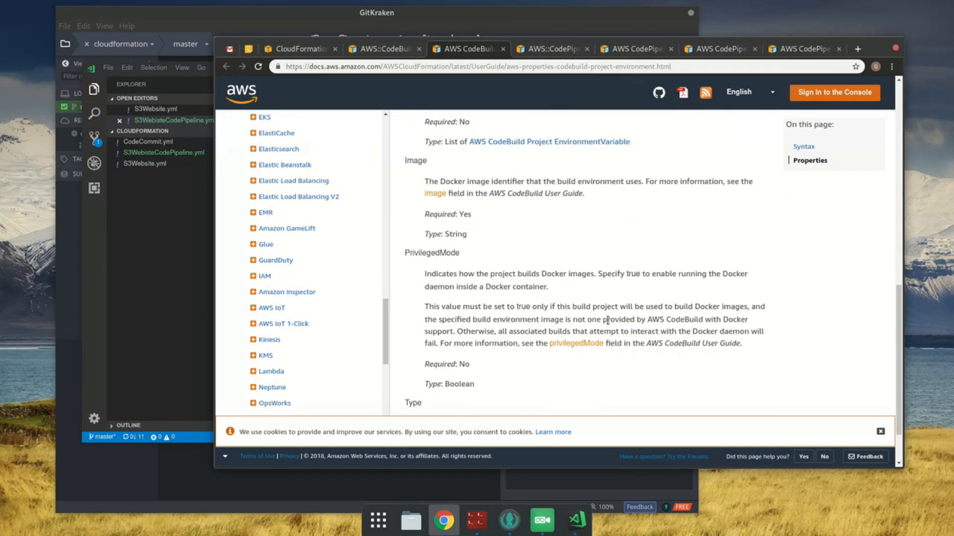
Step: Delete the PrivilegedMode line from the CodeBuildProject's Environment in VS Code
{"action": "left_click", "coordinate": [188, 248]}
{"action": "left_click", "coordinate": [462, 245]}
{"action": "key", "text": "Up"}
{"action": "key", "text": "End"}
{"action": "key", "text": "shift+Home"}
{"action": "key", "text": "shift+Home"}
{"action": "key", "text": "BackSpace"}
{"action": "key", "text": "BackSpace"}
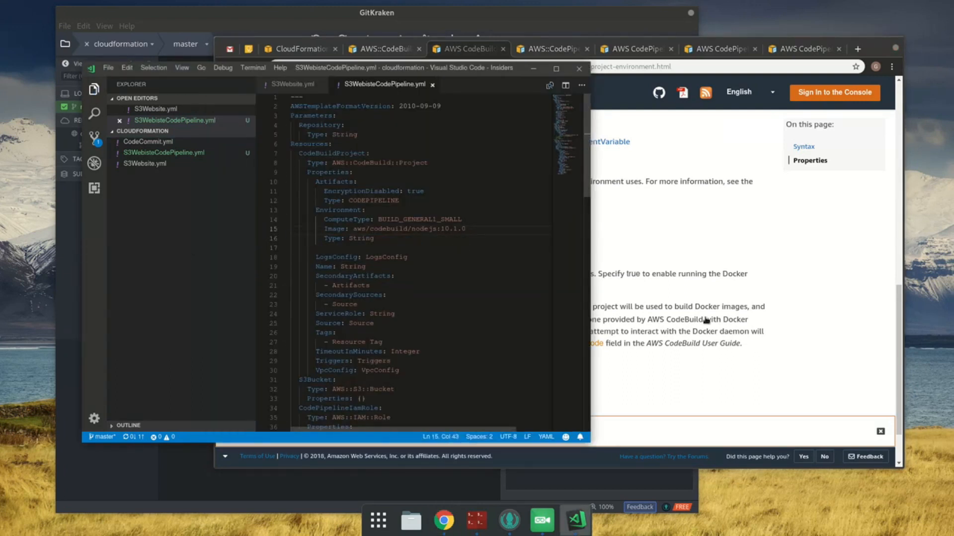
Step: Open the environment-type link from the Environment page in Chrome, search that page for environment-type, and copy LINUX_CONTAINER
{"action": "left_click", "coordinate": [706, 320]}
{"action": "scroll", "coordinate": [705, 238], "scroll_direction": "down", "scroll_amount": 2}
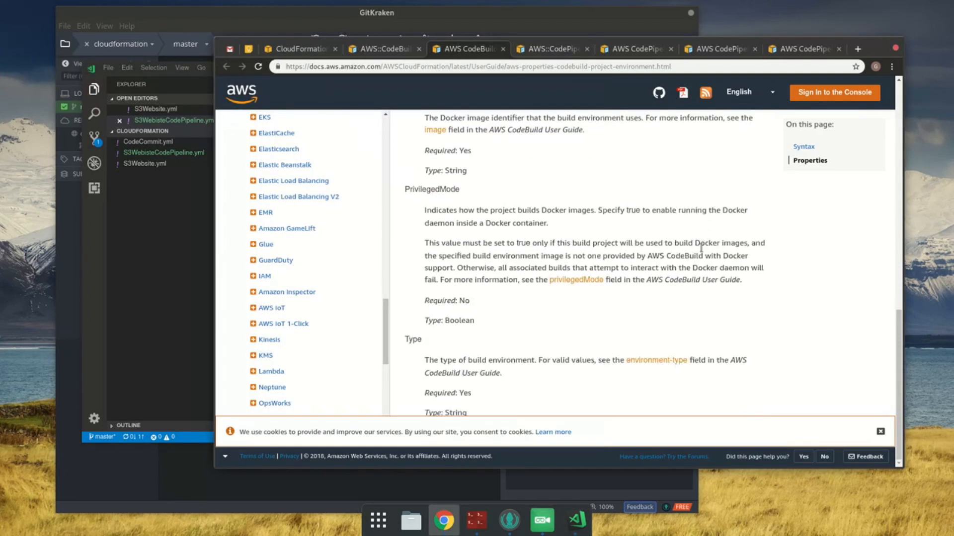
{"action": "middle_click", "coordinate": [661, 359]}
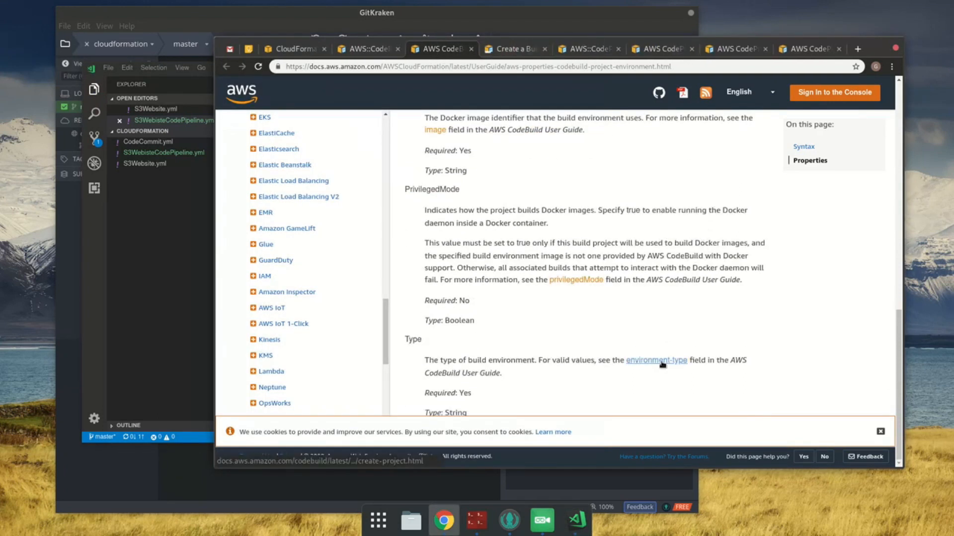
{"action": "left_click", "coordinate": [499, 51]}
{"action": "key", "text": "ctrl+f"}
{"action": "type", "text": "en"}
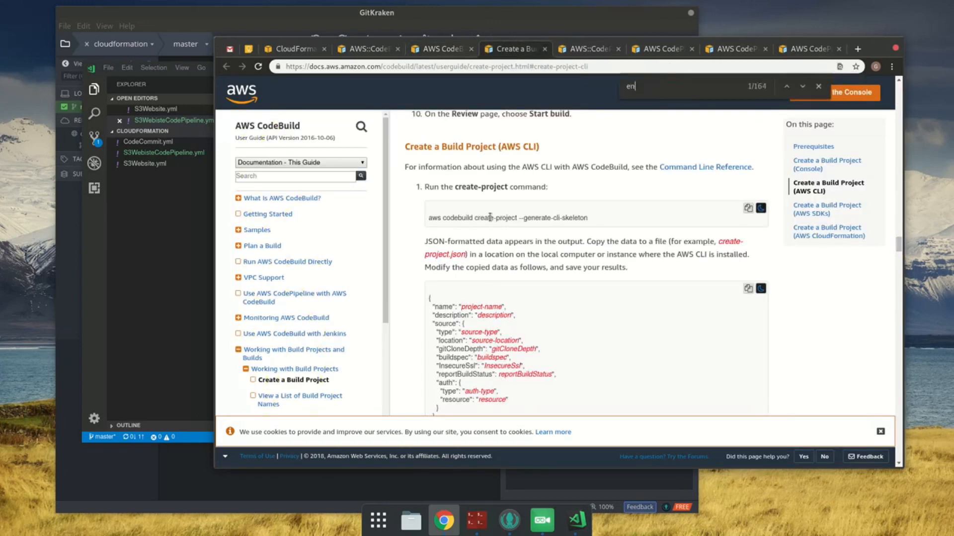
{"action": "type", "text": "vironment-type"}
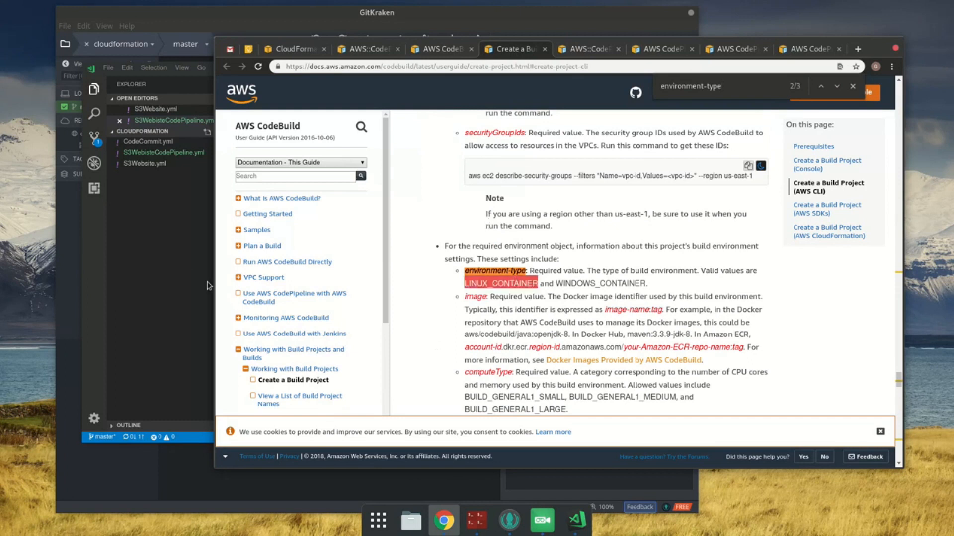
Step: Set the Environment's Type to LINUX_CONTAINER in VS Code, remove the blank line below it, and save the template
{"action": "left_click", "coordinate": [180, 271]}
{"action": "double_click", "coordinate": [362, 238]}
{"action": "type", "text": "LINUX_CONTAINER"}
{"action": "key", "text": "Down"}
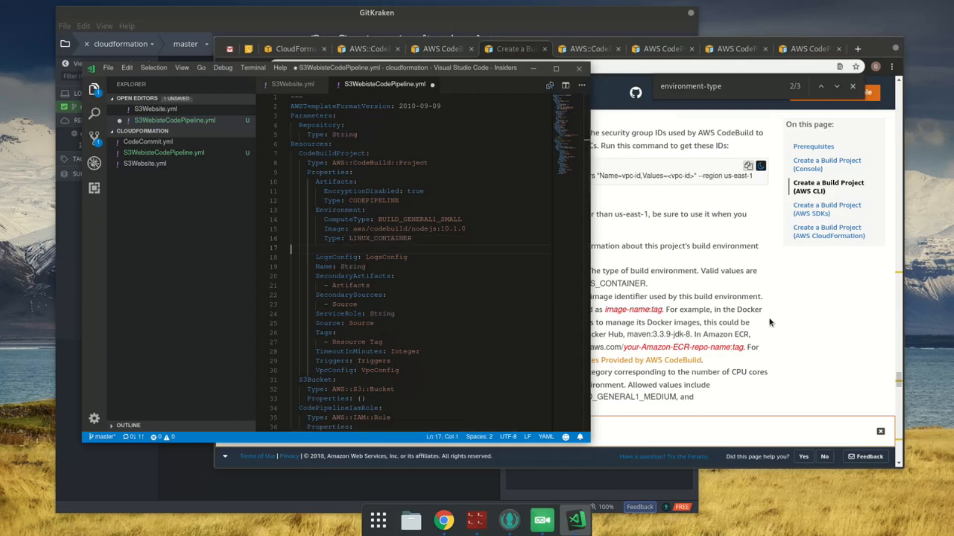
{"action": "key", "text": "BackSpace"}
{"action": "key", "text": "ctrl+s"}
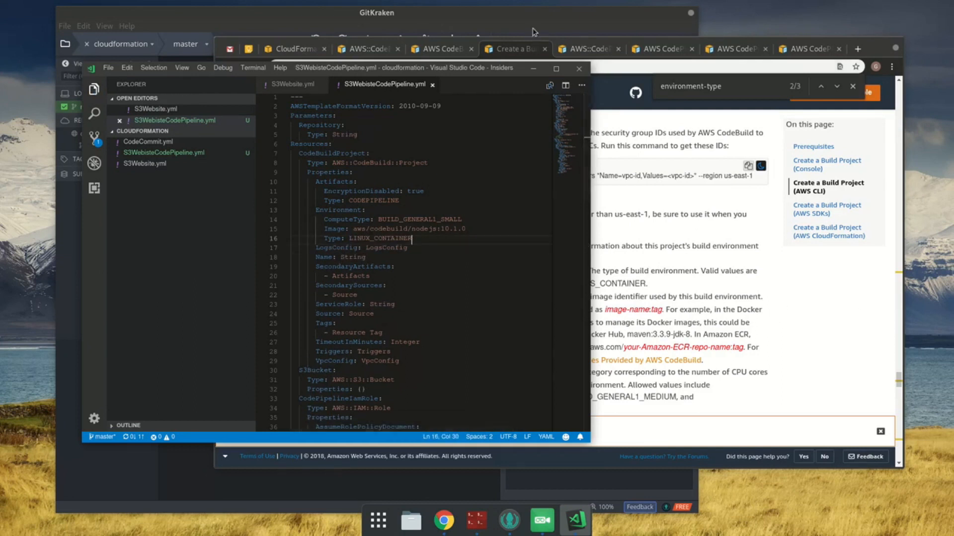
Step: Close the Create a Build Project and Environment pages in Chrome and read the LogsConfig description on the AWS::CodeBuild::Project page
{"action": "left_click", "coordinate": [506, 44]}
{"action": "left_click", "coordinate": [544, 49]}
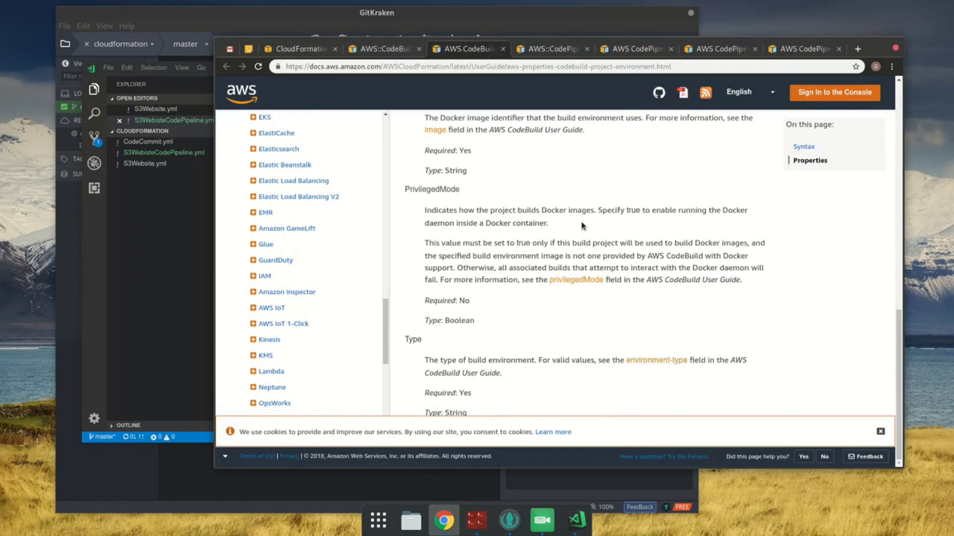
{"action": "key", "text": "ctrl+w"}
{"action": "left_click", "coordinate": [372, 48]}
{"action": "key", "text": "ctrl+Tab"}
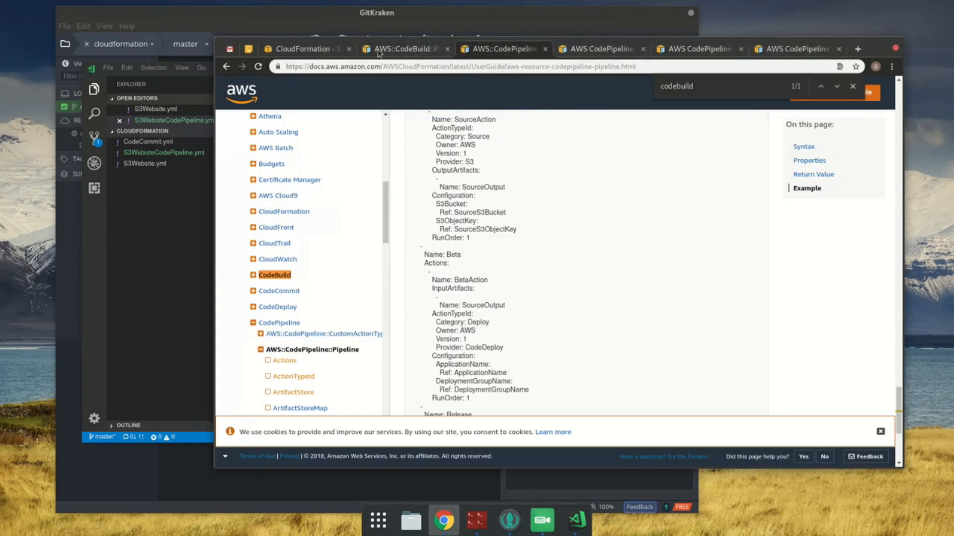
{"action": "left_click", "coordinate": [379, 49]}
{"action": "scroll", "coordinate": [603, 205], "scroll_direction": "down", "scroll_amount": 3}
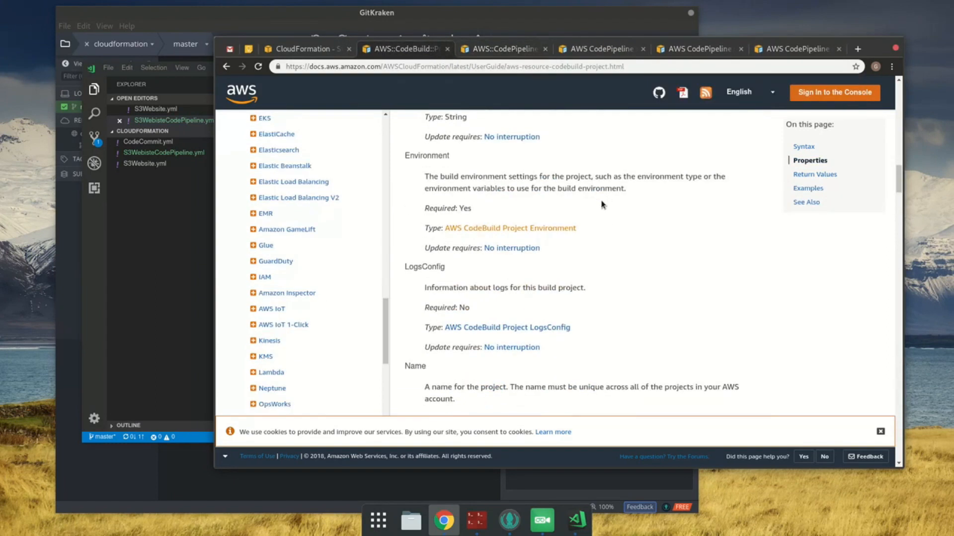
Step: Delete the LogsConfig line from the CodeBuildProject's properties in VS Code and save the template
{"action": "left_click", "coordinate": [138, 243]}
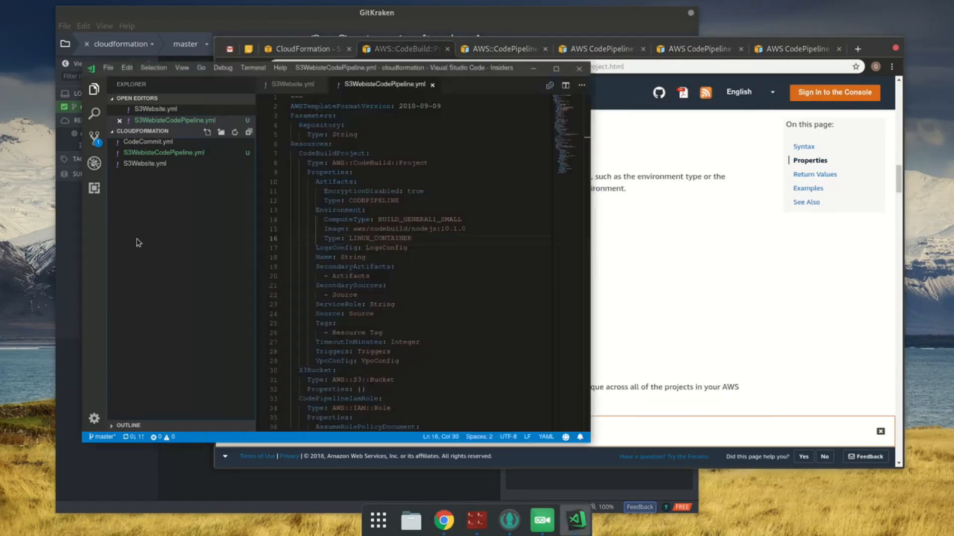
{"action": "key", "text": "Down"}
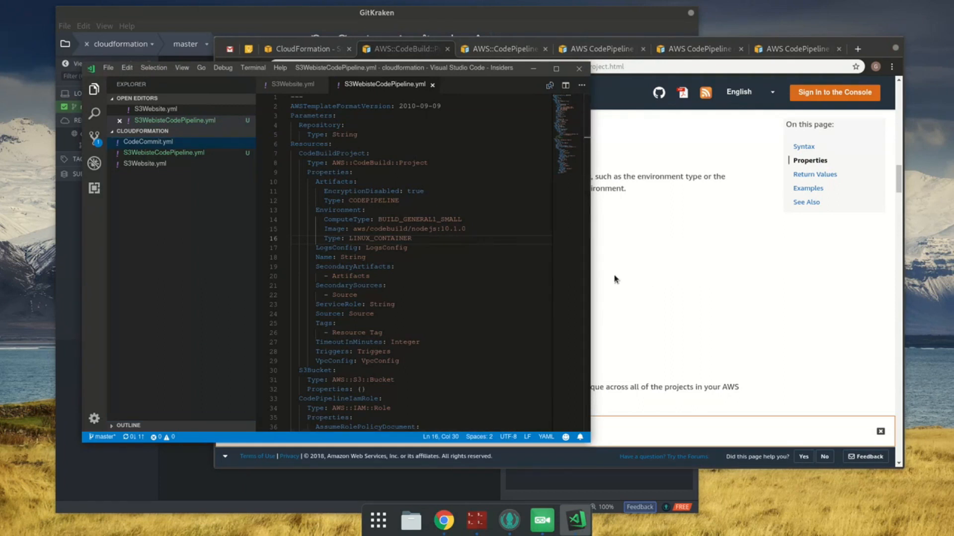
{"action": "left_click", "coordinate": [507, 253]}
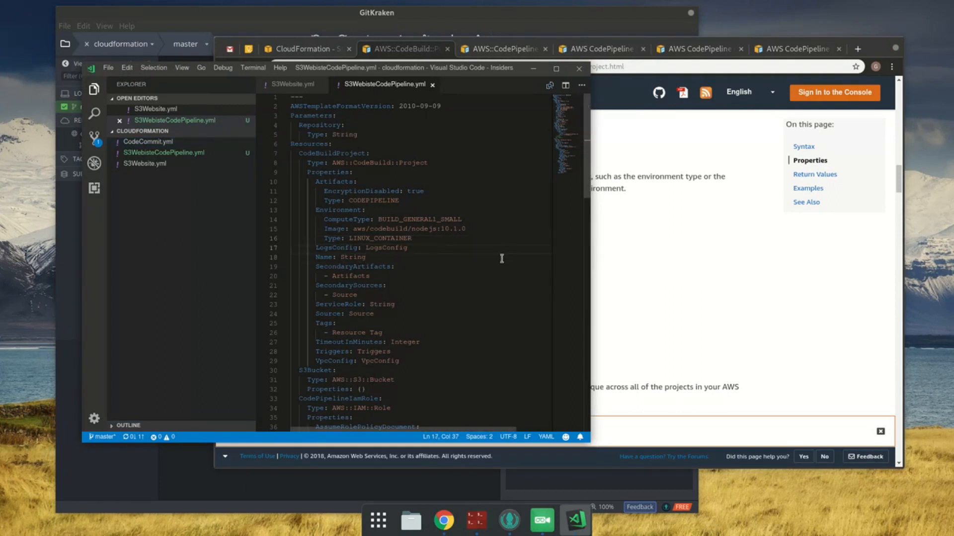
{"action": "key", "text": "shift+Home"}
{"action": "key", "text": "shift+Home"}
{"action": "key", "text": "BackSpace"}
{"action": "key", "text": "BackSpace"}
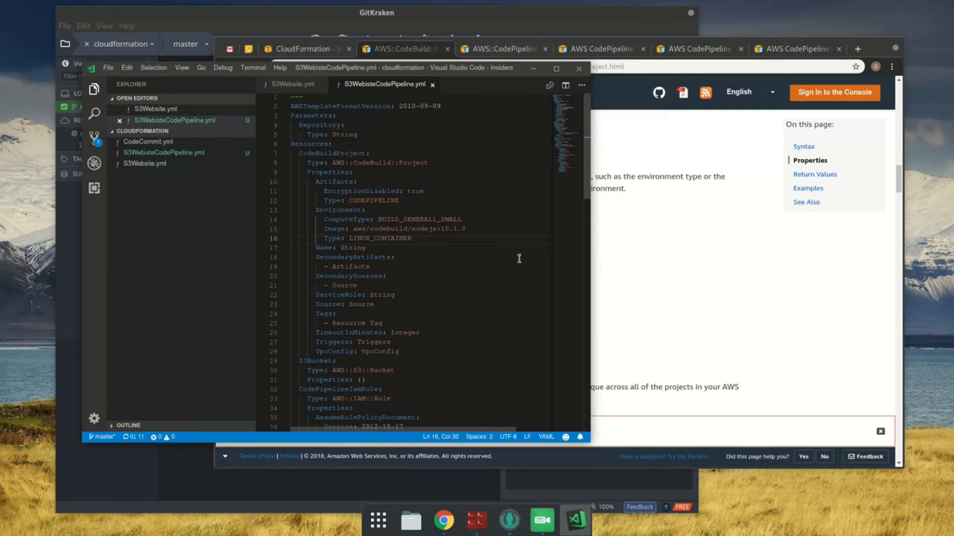
Step: Read the Name property description in Chrome and review the CodeBuildProject's EncryptionDisabled, ServiceRole and Source entries in VS Code
{"action": "left_click", "coordinate": [694, 276]}
{"action": "scroll", "coordinate": [695, 277], "scroll_direction": "down", "scroll_amount": 3}
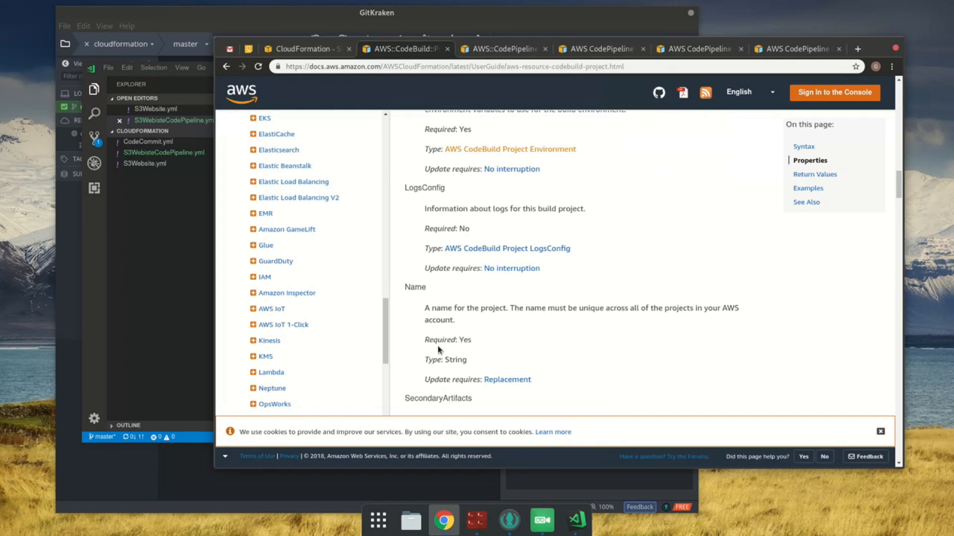
{"action": "left_click", "coordinate": [175, 271]}
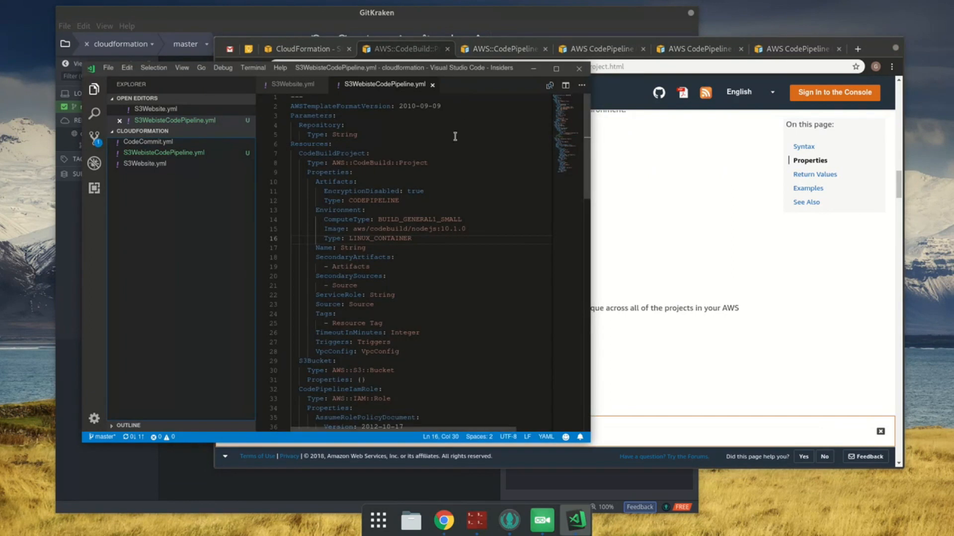
{"action": "double_click", "coordinate": [384, 194]}
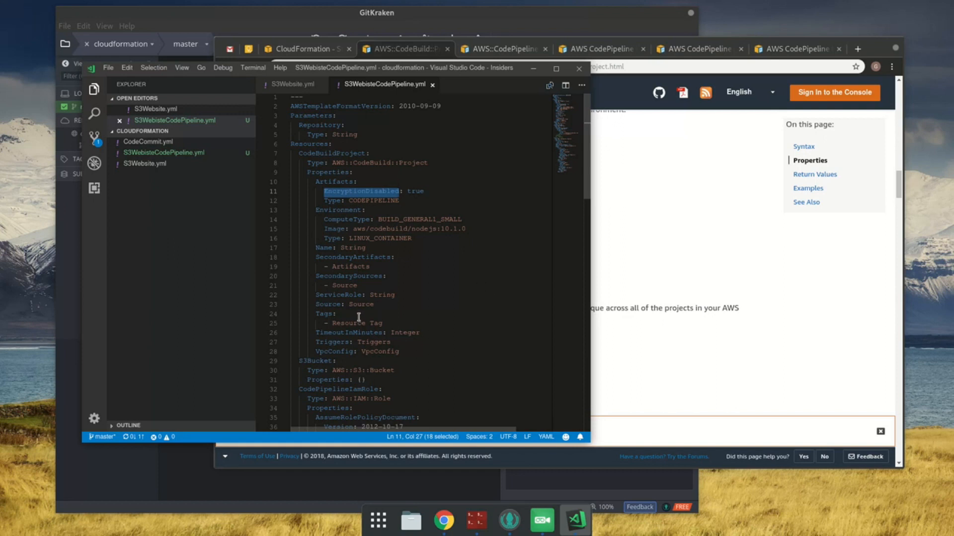
{"action": "double_click", "coordinate": [370, 297]}
{"action": "double_click", "coordinate": [372, 306]}
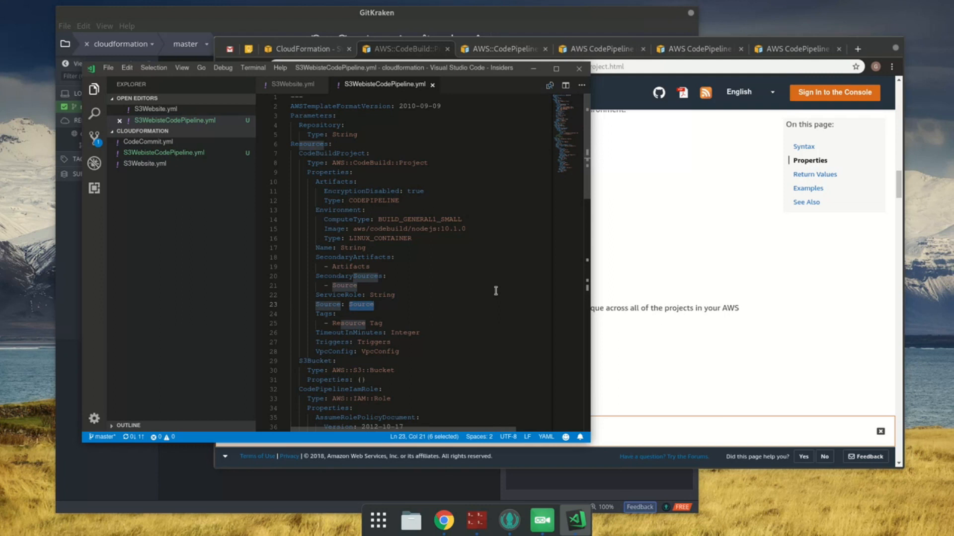
{"action": "key", "text": "Down"}
{"action": "key", "text": "Down"}
{"action": "key", "text": "End"}
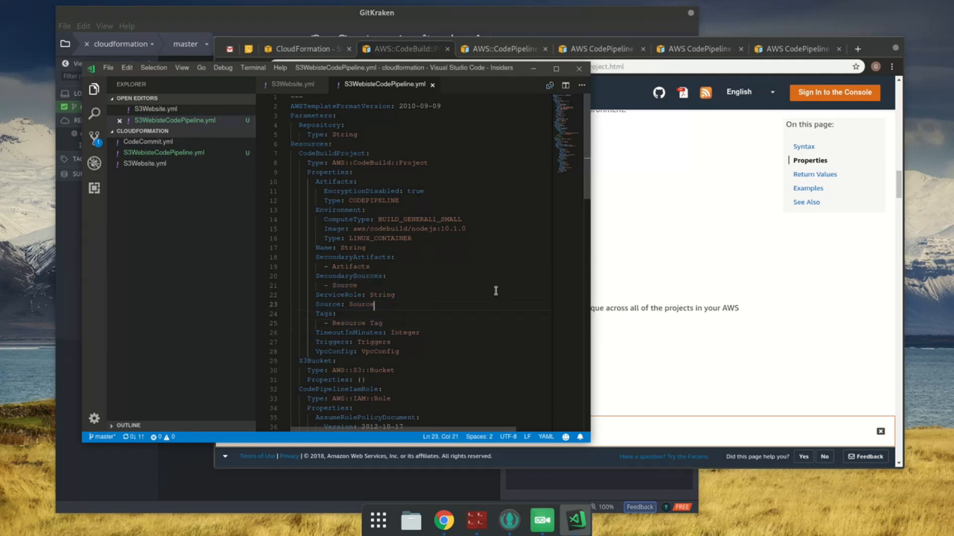
Step: Replace the CodeBuildProject's Name placeholder with !Sub ${}Build and save the template
{"action": "key", "text": "Up"}
{"action": "key", "text": "Up"}
{"action": "key", "text": "Up"}
{"action": "key", "text": "Up"}
{"action": "key", "text": "Up"}
{"action": "key", "text": "Up"}
{"action": "key", "text": "Up"}
{"action": "key", "text": "Up"}
{"action": "key", "text": "BackSpace"}
{"action": "key", "text": "BackSpace"}
{"action": "key", "text": "BackSpace"}
{"action": "key", "text": "BackSpace"}
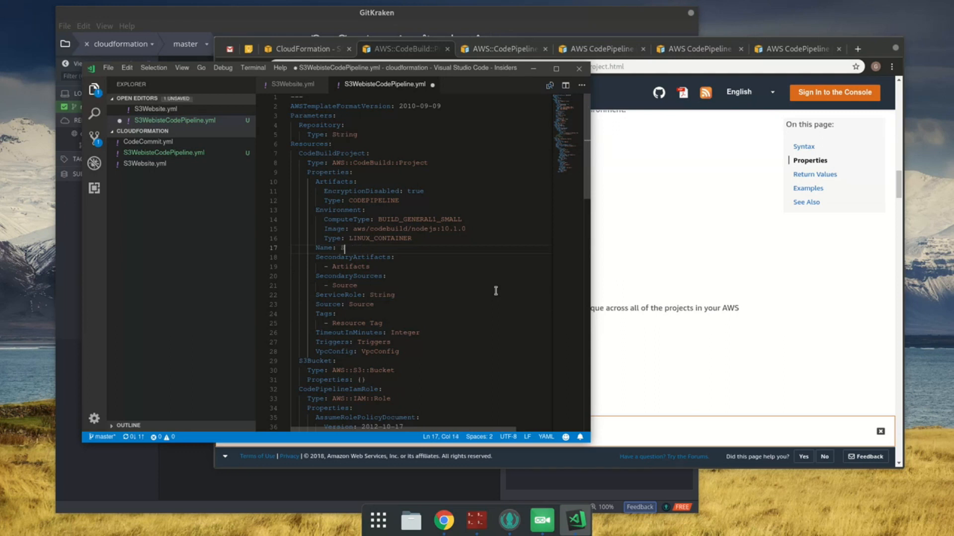
{"action": "type", "text": "!Su"}
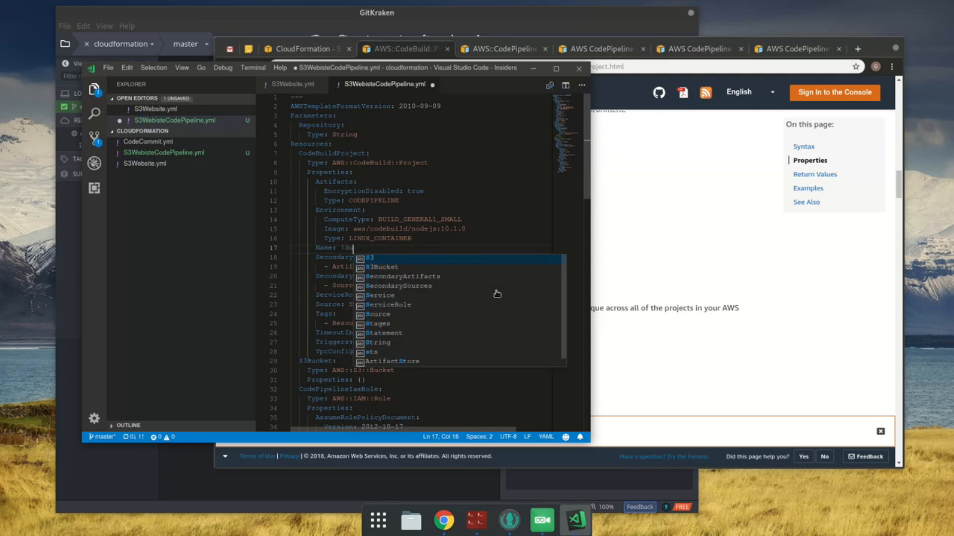
{"action": "type", "text": "b ${}Build"}
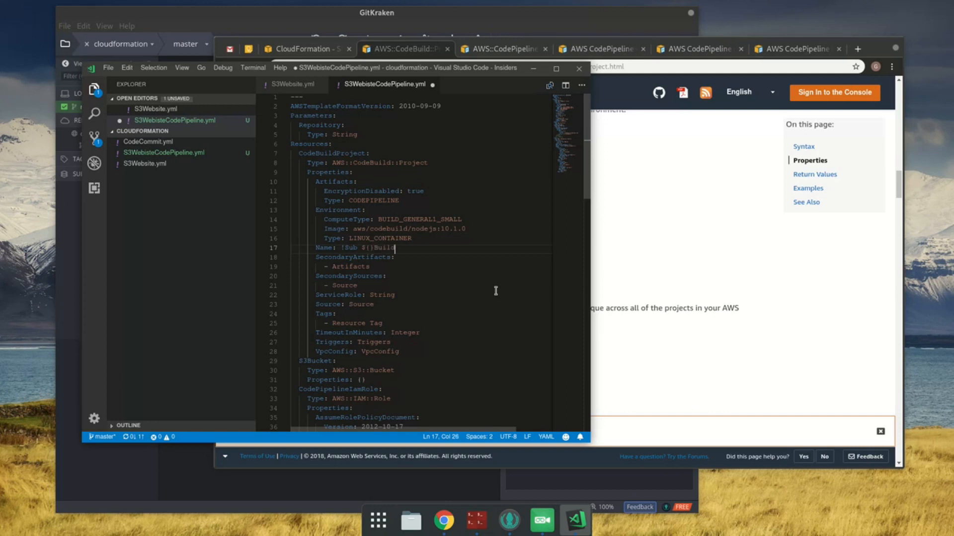
{"action": "key", "text": "ctrl+s"}
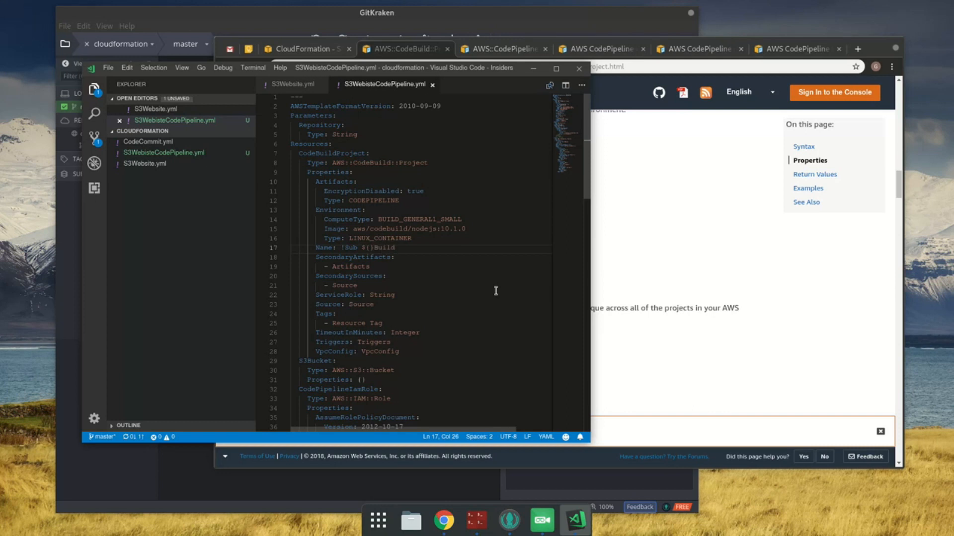
Step: Search Google in a new Chrome tab for "cloudformation stack name parameter"
{"action": "left_click", "coordinate": [718, 225]}
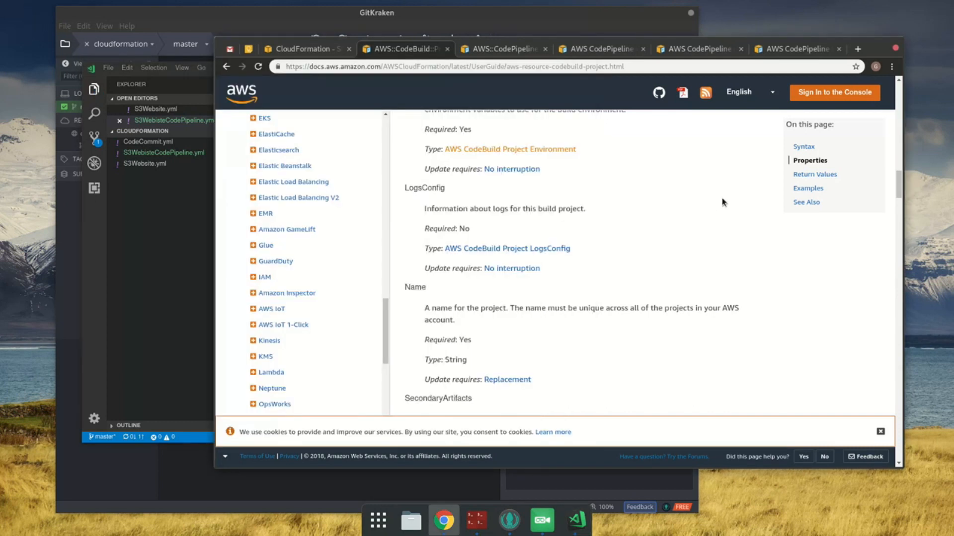
{"action": "left_click", "coordinate": [859, 48]}
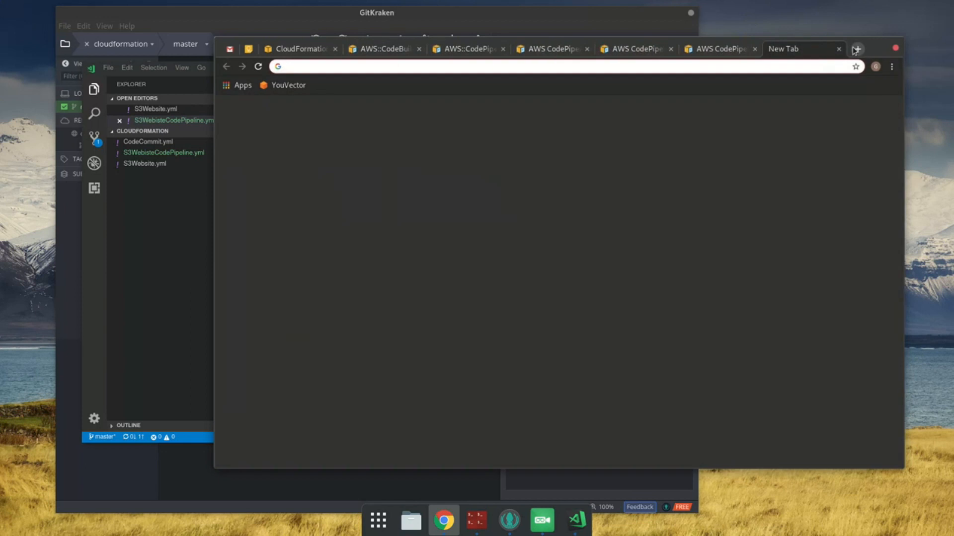
{"action": "type", "text": "cloudfroma"}
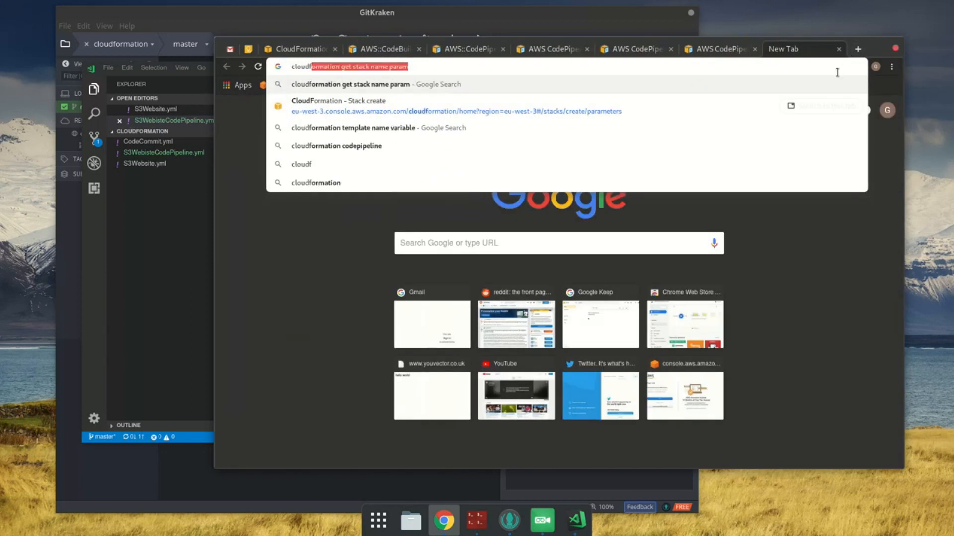
{"action": "type", "text": "tion "}
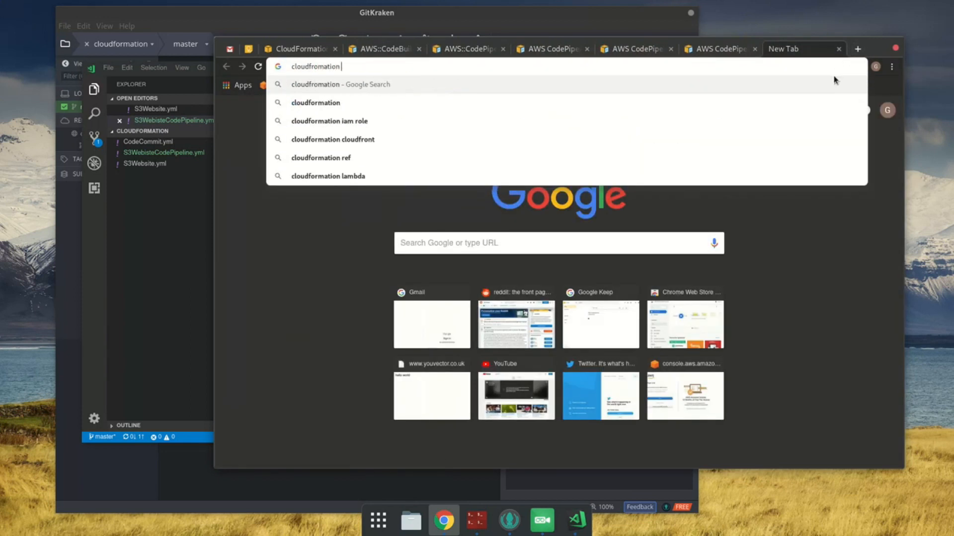
{"action": "type", "text": "stack name param"}
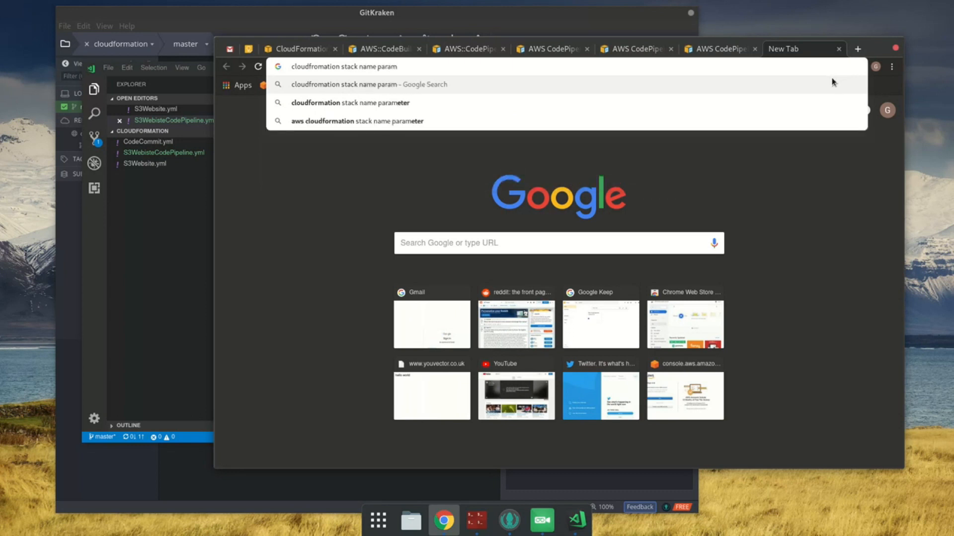
{"action": "key", "text": "Down"}
{"action": "key", "text": "Return"}
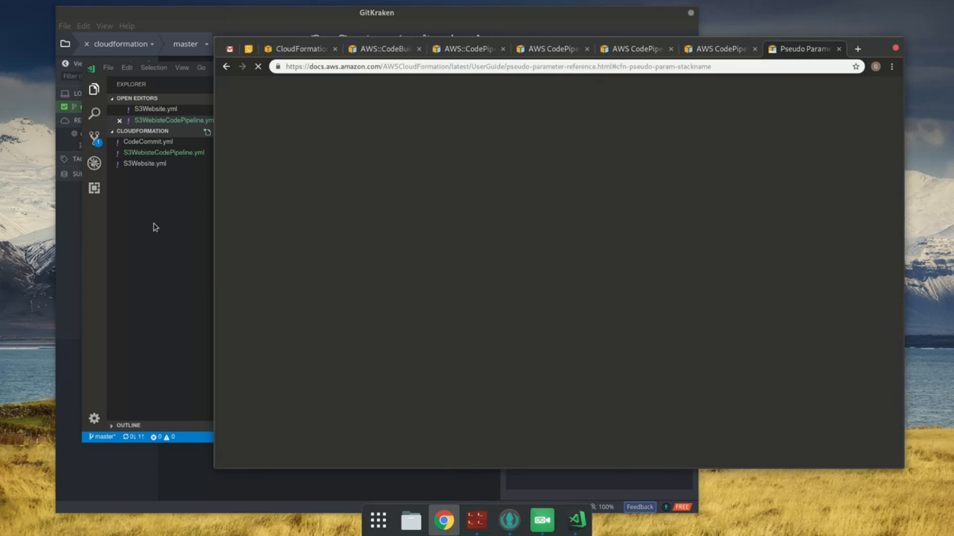
Step: Insert AWS::StackName into the empty braces of the CodeBuildProject's Name in VS Code and save the template
{"action": "left_click", "coordinate": [154, 226]}
{"action": "left_click", "coordinate": [376, 249]}
{"action": "type", "text": "AWS::Stack"}
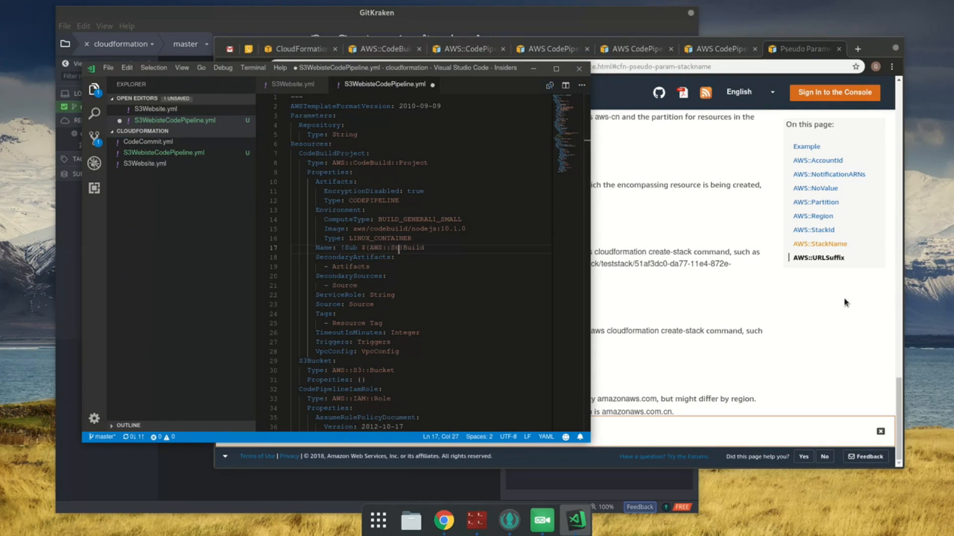
{"action": "type", "text": "Name"}
{"action": "key", "text": "End"}
{"action": "key", "text": "ctrl+s"}
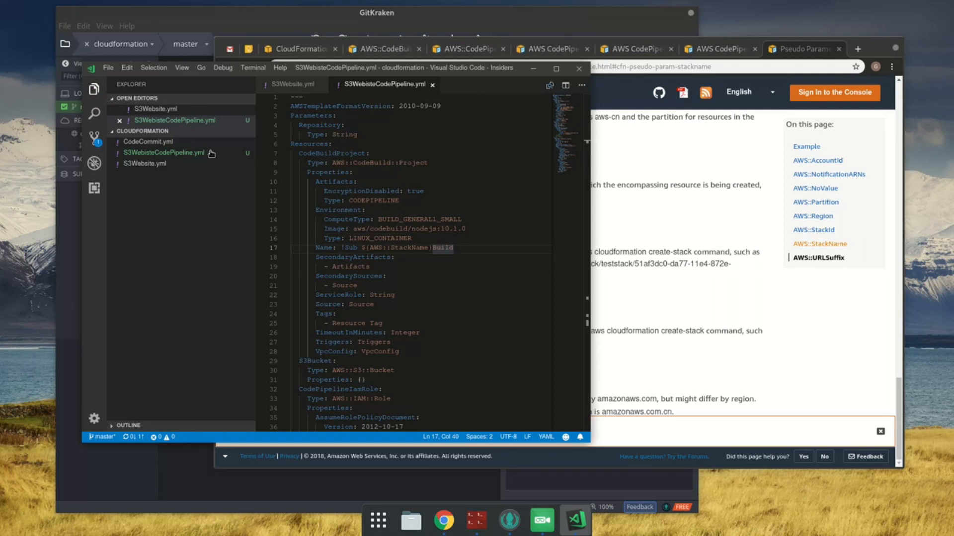
Step: Check the SecondaryArtifacts requirements in Chrome, then delete the SecondaryArtifacts and SecondarySources blocks from the CodeBuildProject in VS Code
{"action": "left_click", "coordinate": [379, 50]}
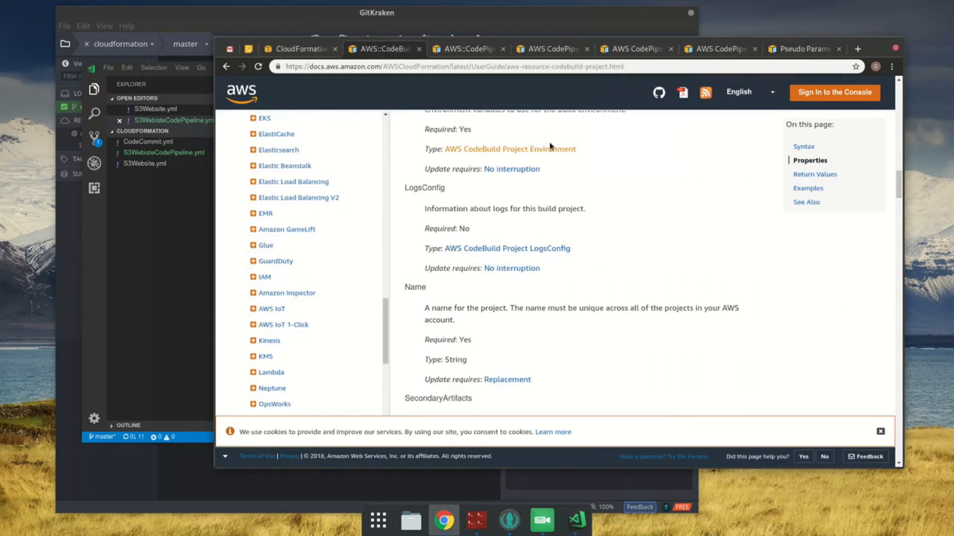
{"action": "scroll", "coordinate": [560, 273], "scroll_direction": "down", "scroll_amount": 3}
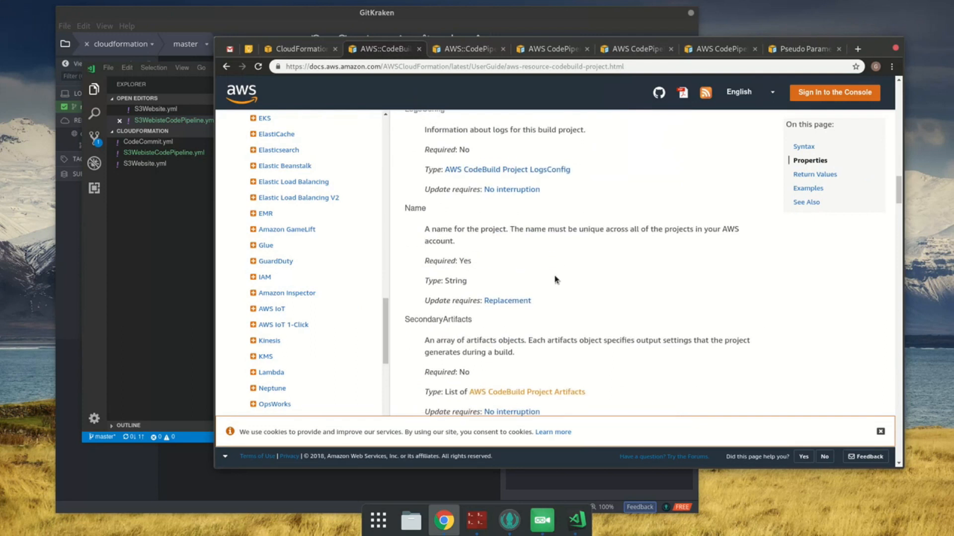
{"action": "scroll", "coordinate": [556, 279], "scroll_direction": "down", "scroll_amount": 1}
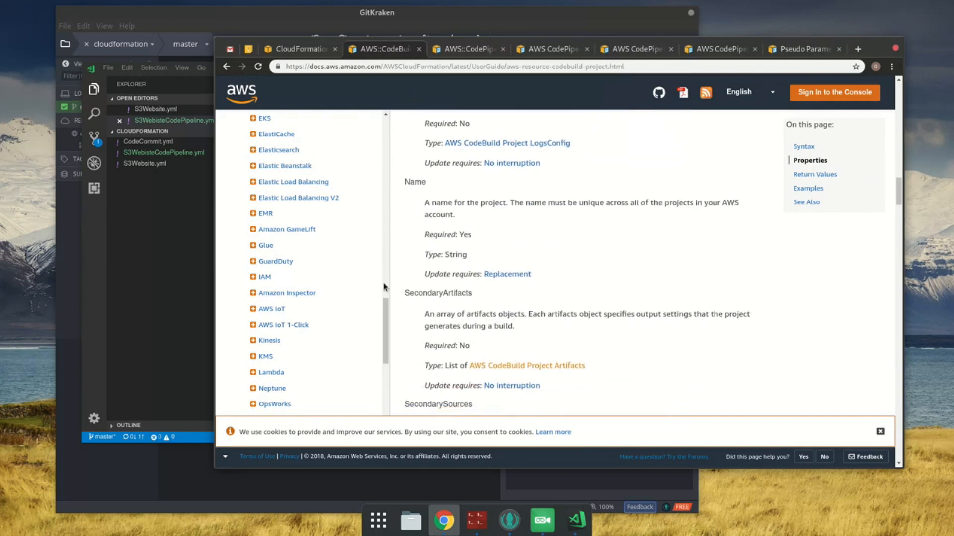
{"action": "left_click", "coordinate": [157, 275]}
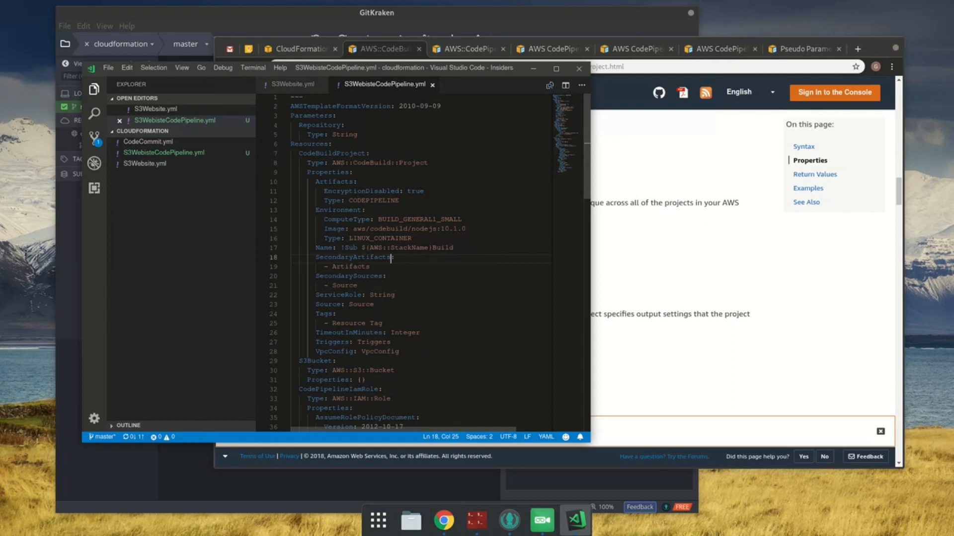
{"action": "left_click_drag", "start_coordinate": [357, 285], "coordinate": [462, 248]}
{"action": "key", "text": "BackSpace"}
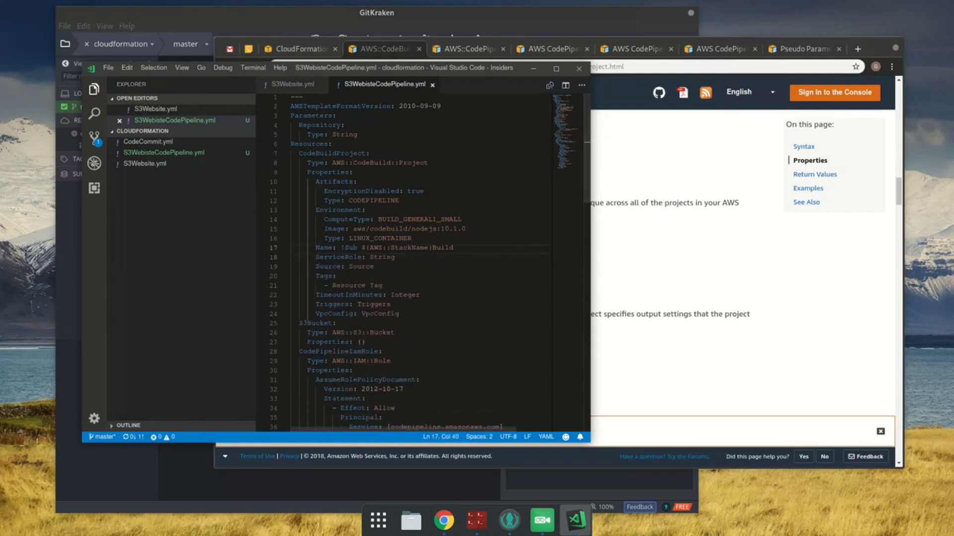
Step: Check the ServiceRole requirements on the CodeBuild project documentation page in Chrome, then return to the template in VS Code
{"action": "left_click", "coordinate": [671, 232]}
{"action": "scroll", "coordinate": [674, 236], "scroll_direction": "down", "scroll_amount": 5}
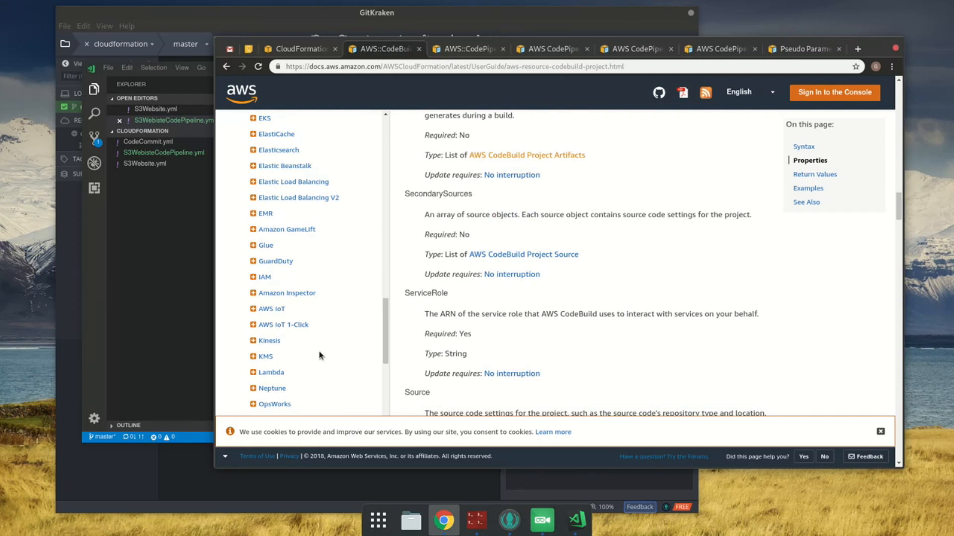
{"action": "left_click", "coordinate": [366, 256]}
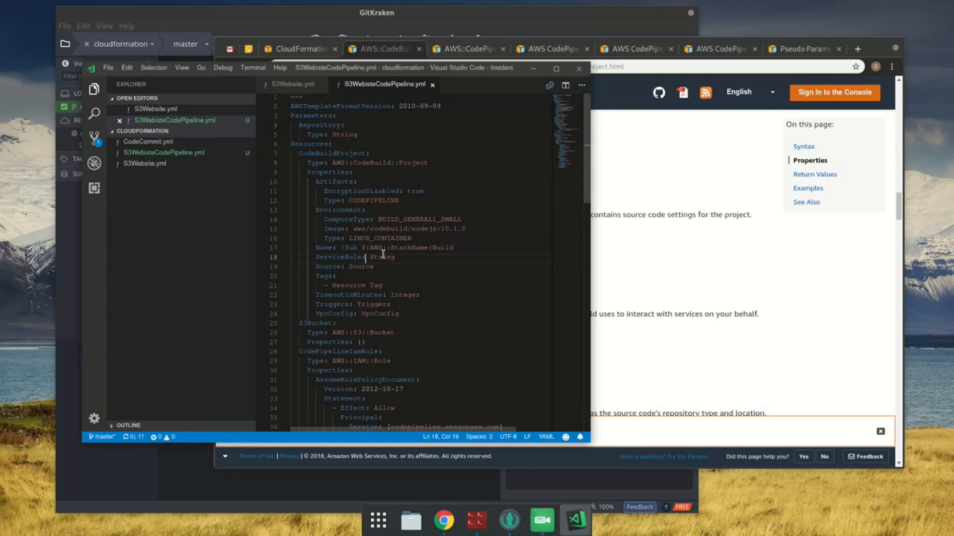
{"action": "scroll", "coordinate": [411, 308], "scroll_direction": "down", "scroll_amount": 2}
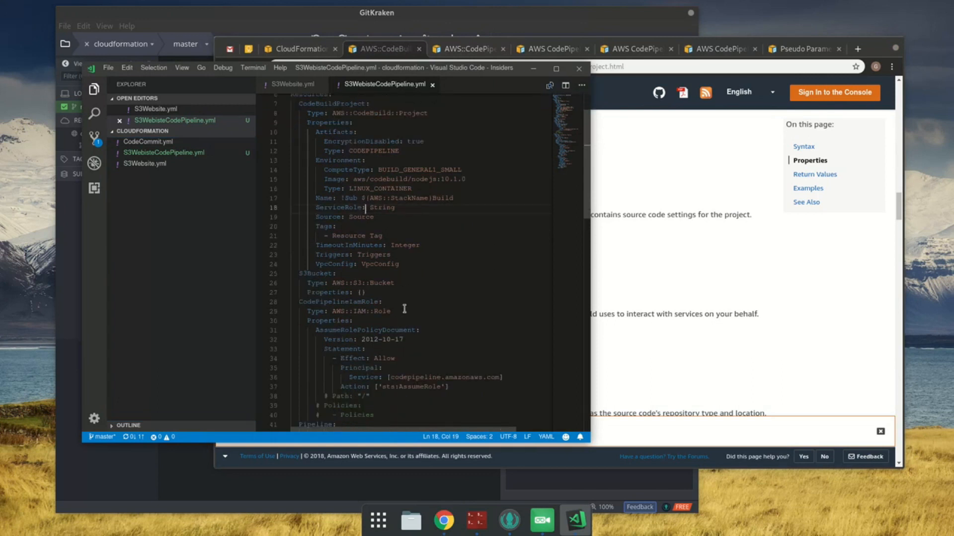
Step: Move the CodePipelineIamRole block to the start of Resources, above the CodeBuildProject
{"action": "left_click", "coordinate": [419, 301]}
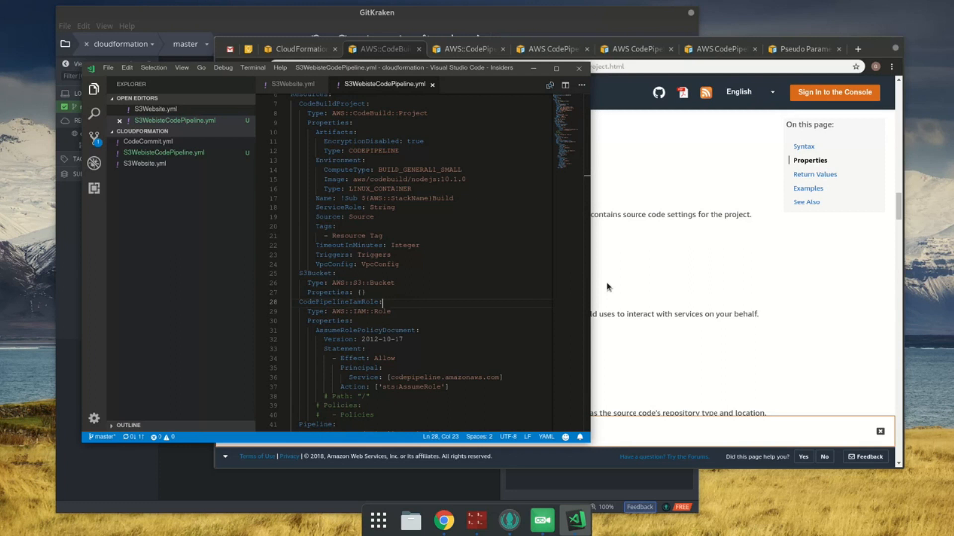
{"action": "scroll", "coordinate": [420, 390], "scroll_direction": "down", "scroll_amount": 1}
{"action": "left_click", "coordinate": [420, 390]}
{"action": "left_click", "coordinate": [337, 277], "text": "shift"}
{"action": "key", "text": "shift+Home"}
{"action": "key", "text": "ctrl+c"}
{"action": "key", "text": "BackSpace"}
{"action": "key", "text": "BackSpace"}
{"action": "key", "text": "BackSpace"}
{"action": "scroll", "coordinate": [381, 292], "scroll_direction": "up", "scroll_amount": 3}
{"action": "left_click", "coordinate": [342, 144]}
{"action": "key", "text": "Return"}
{"action": "key", "text": "ctrl+v"}
Step: Replace every occurrence of CodePipelineIamRole with IamRole and save the template
{"action": "double_click", "coordinate": [358, 157]}
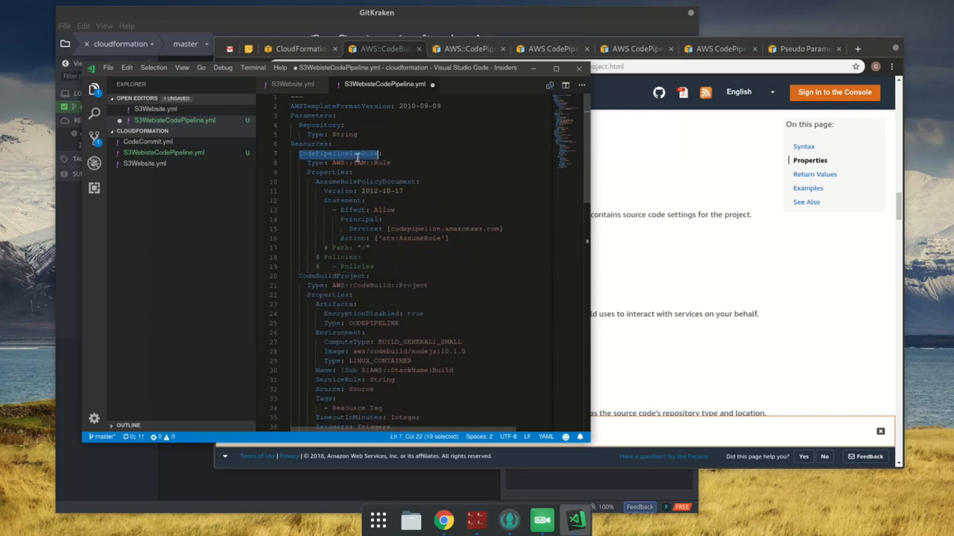
{"action": "key", "text": "ctrl+f"}
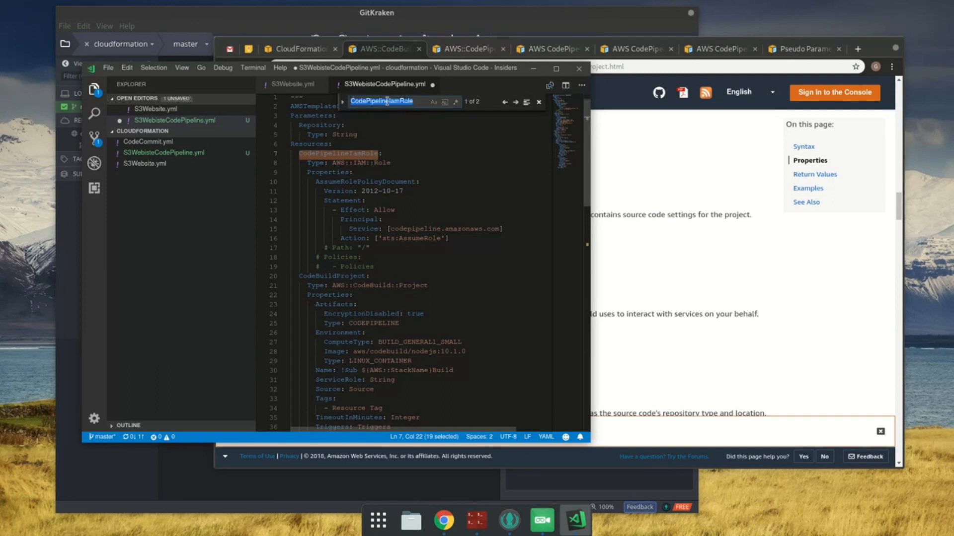
{"action": "left_click", "coordinate": [364, 114]}
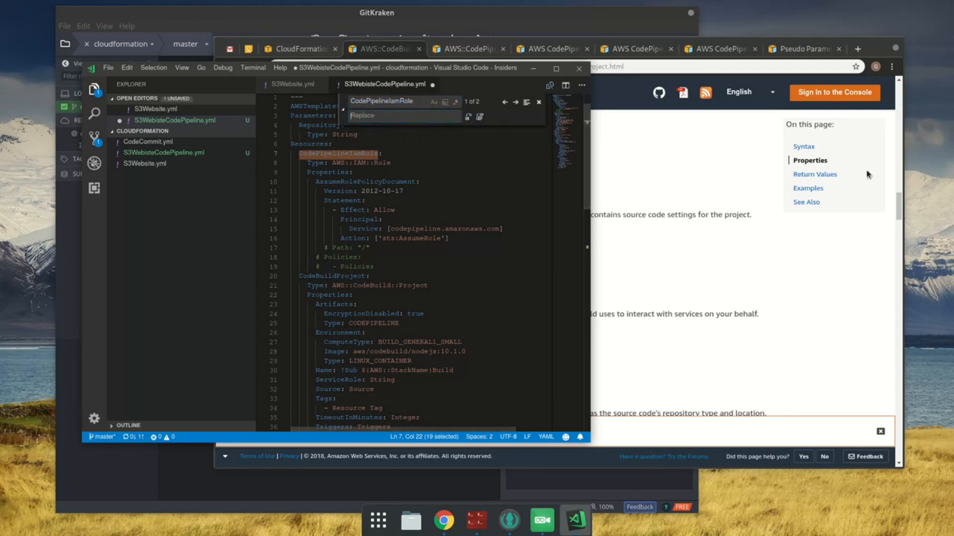
{"action": "type", "text": "IamRole"}
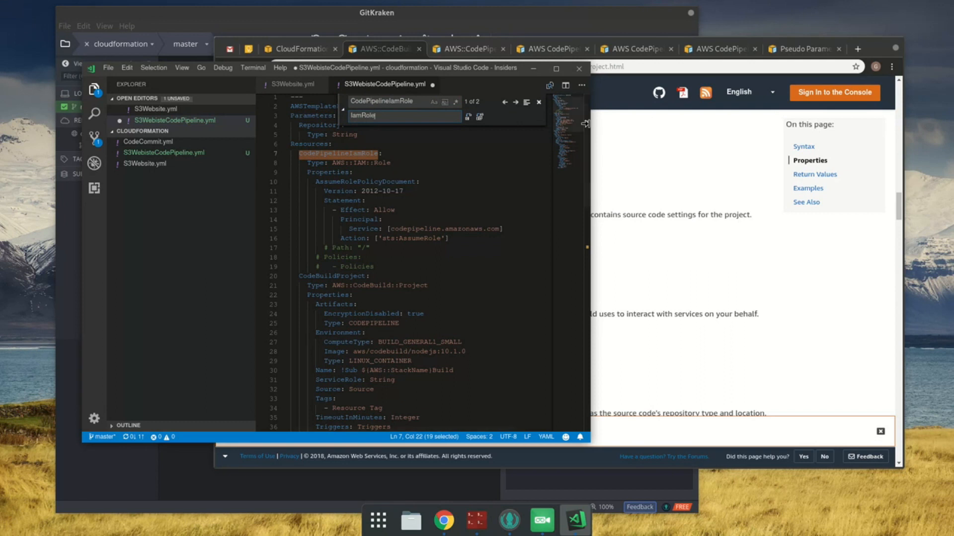
{"action": "left_click", "coordinate": [479, 116]}
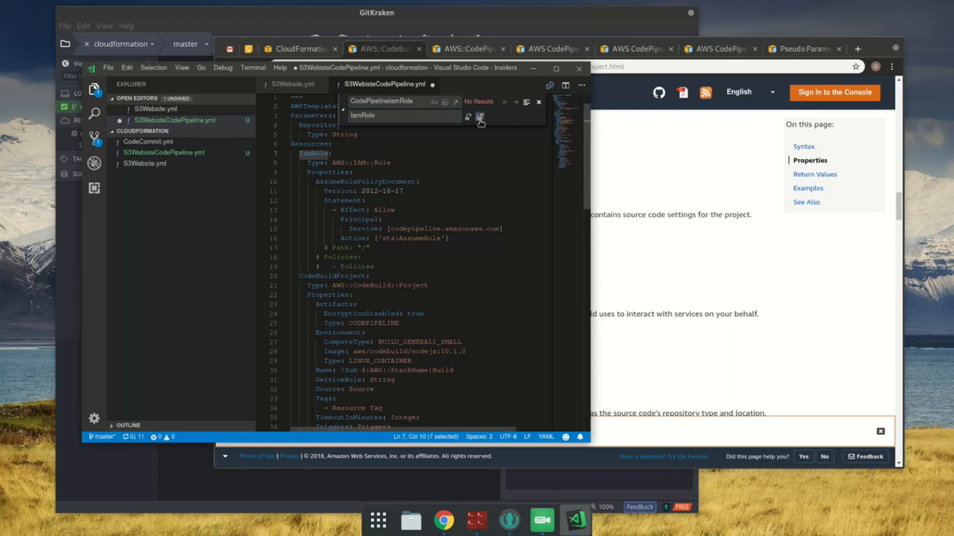
{"action": "left_click", "coordinate": [538, 102]}
{"action": "left_click", "coordinate": [496, 107]}
{"action": "key", "text": "ctrl+s"}
Step: Add codebuild.amazonaws.com to the IamRole's Principal Service list after codepipeline.amazonaws.com and save the template
{"action": "left_click", "coordinate": [369, 250]}
{"action": "key", "text": "Up"}
{"action": "key", "text": "End"}
{"action": "key", "text": "Up"}
{"action": "key", "text": "Left"}
{"action": "type", "text": ", code"}
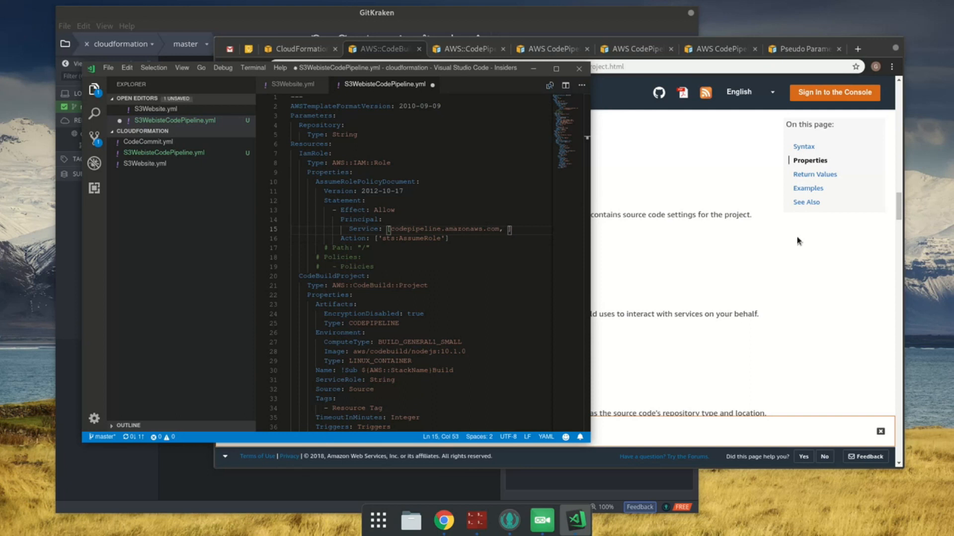
{"action": "type", "text": "co"}
{"action": "key", "text": "BackSpace"}
{"action": "key", "text": "BackSpace"}
{"action": "type", "text": "build.amazon"}
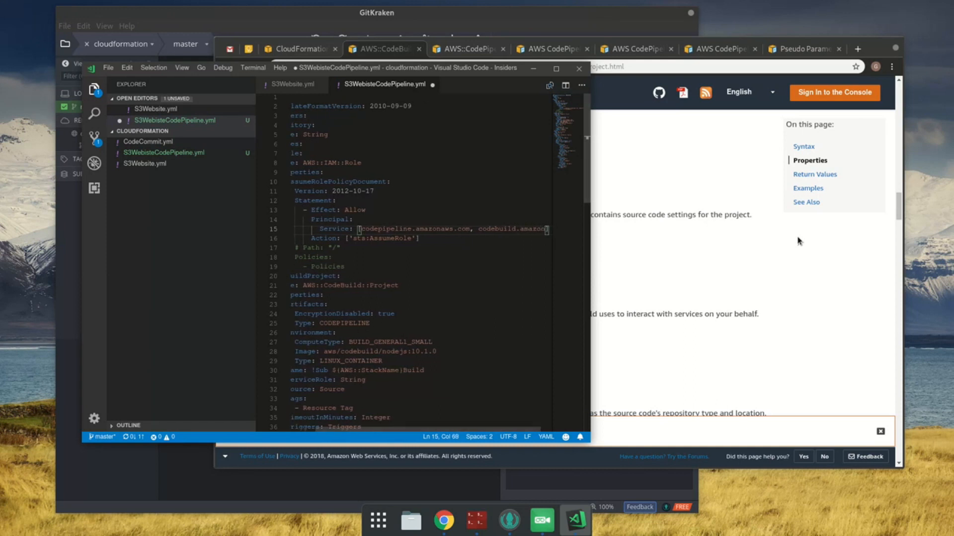
{"action": "type", "text": "aws.com"}
{"action": "key", "text": "ctrl+s"}
{"action": "key", "text": "Home"}
{"action": "key", "text": "Home"}
{"action": "left_click", "coordinate": [363, 256]}
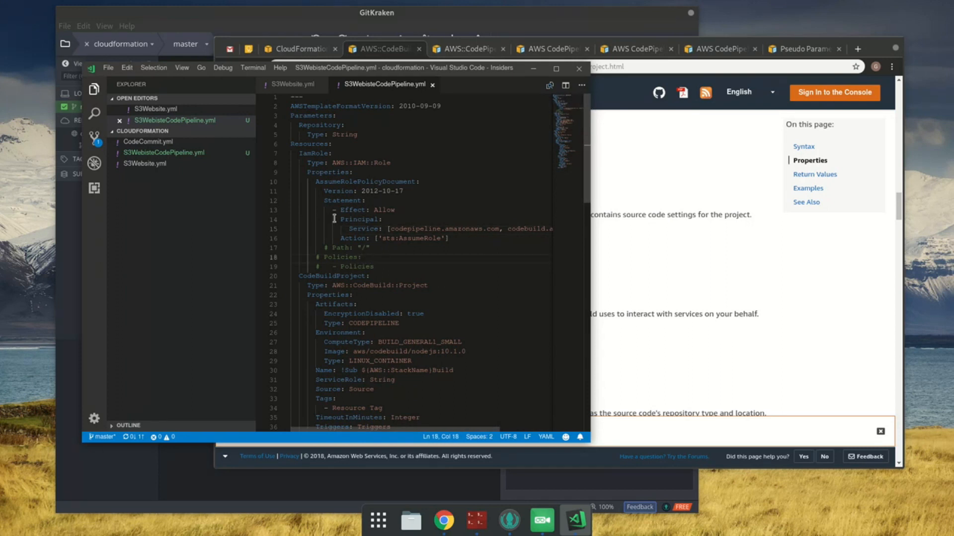
{"action": "left_click", "coordinate": [300, 53]}
{"action": "left_click", "coordinate": [299, 52]}
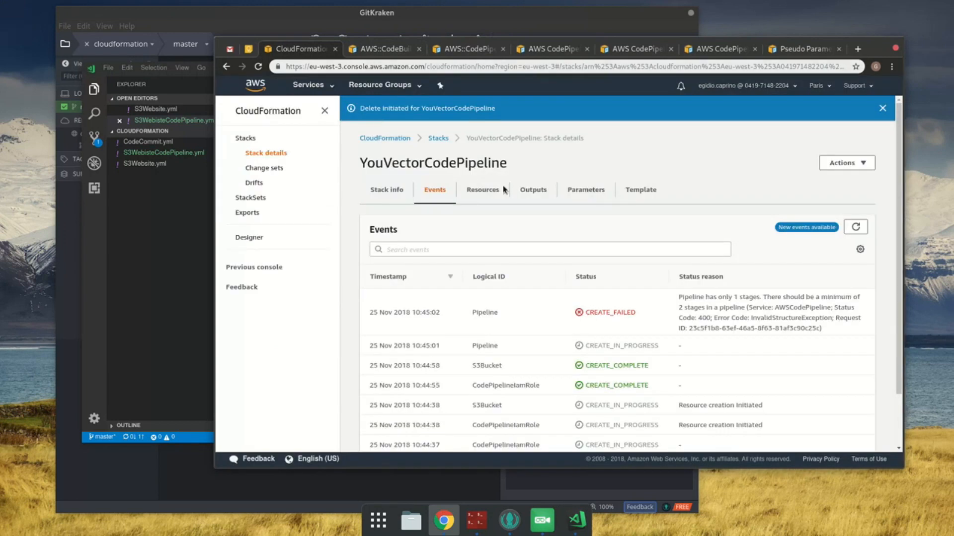
{"action": "left_click", "coordinate": [373, 52]}
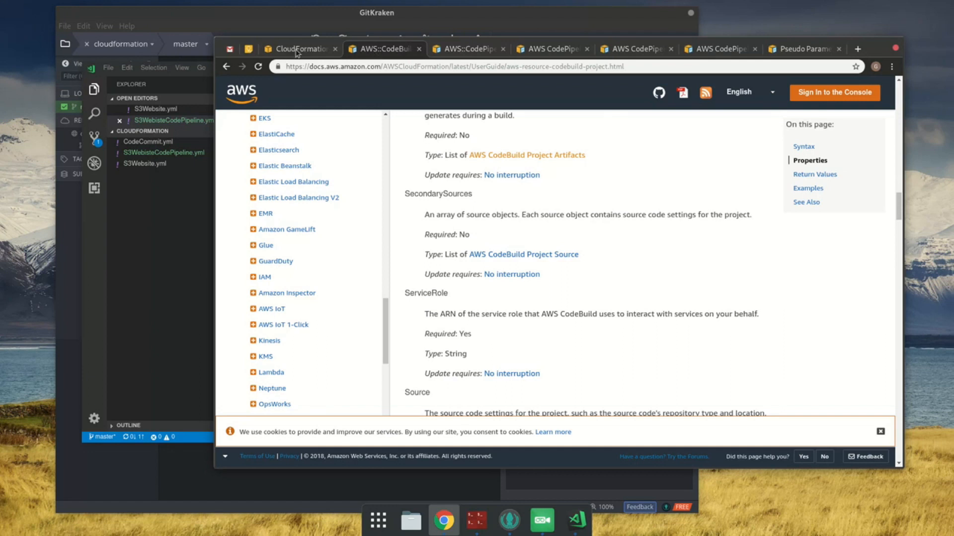
{"action": "left_click", "coordinate": [141, 207]}
{"action": "left_click", "coordinate": [433, 183]}
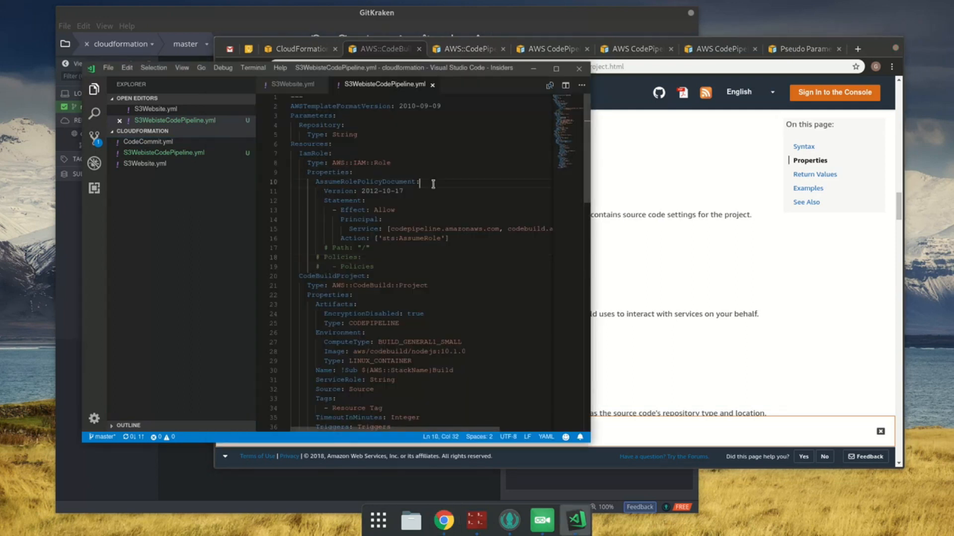
Step: Copy the YouVectorCodePipeline stack name from its details page in Chrome and refresh the stack's events
{"action": "left_click", "coordinate": [633, 158]}
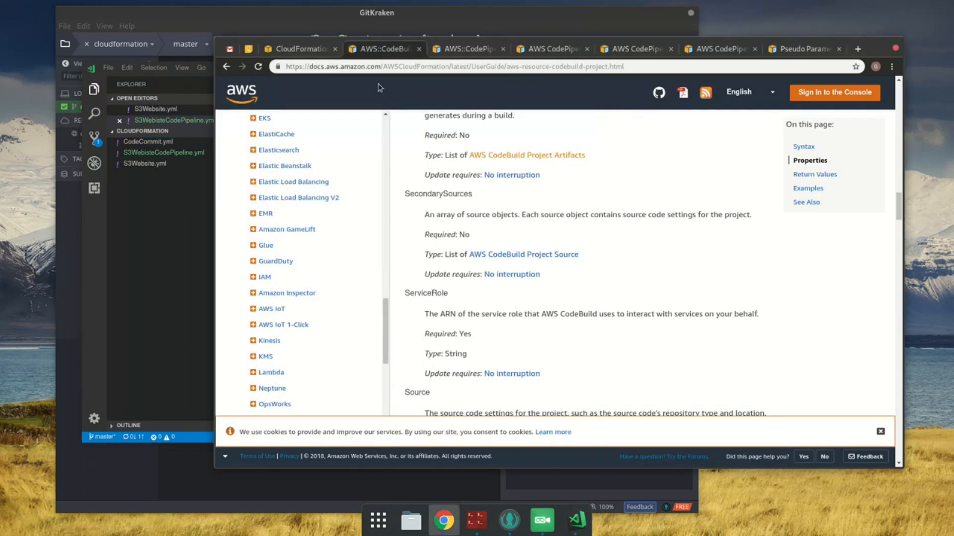
{"action": "left_click", "coordinate": [321, 51]}
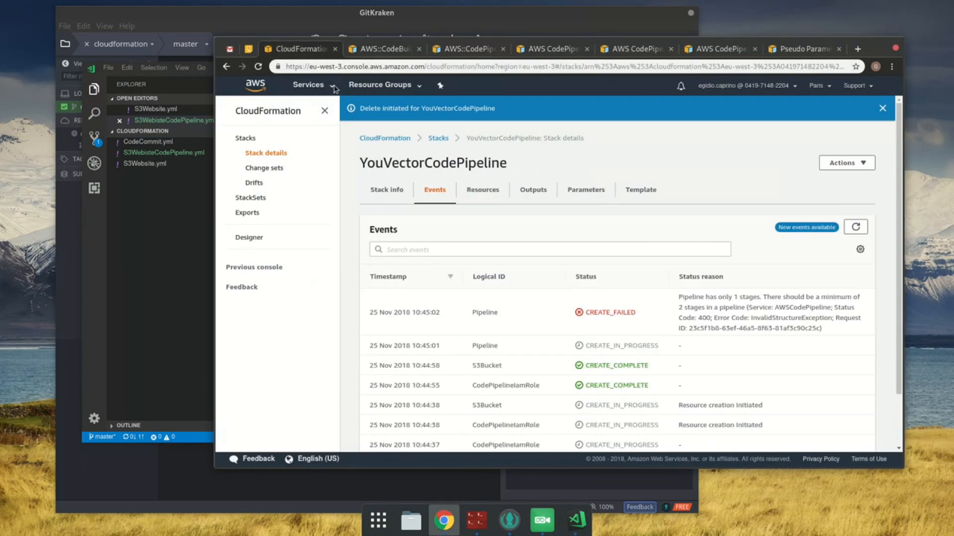
{"action": "left_click", "coordinate": [852, 164]}
{"action": "double_click", "coordinate": [467, 164]}
{"action": "key", "text": "ctrl+c"}
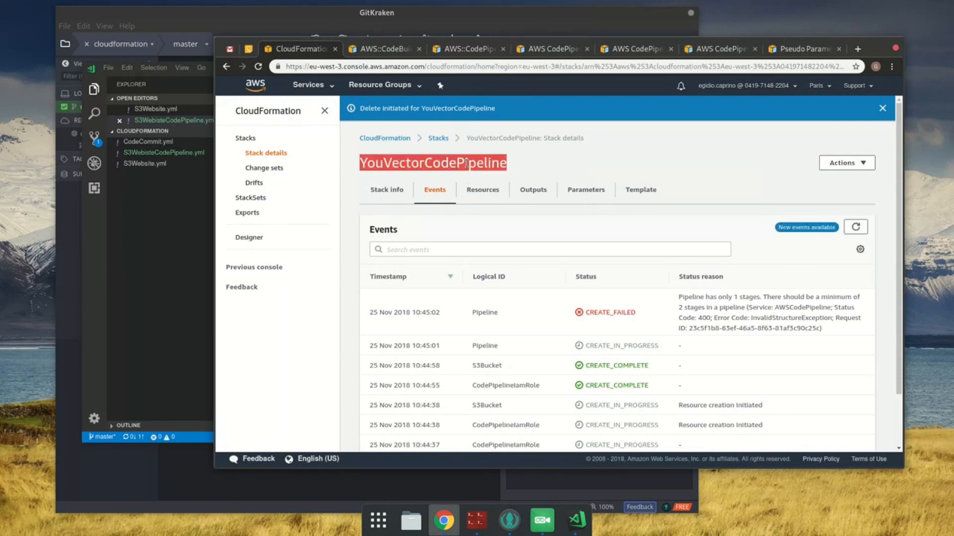
{"action": "left_click", "coordinate": [847, 163]}
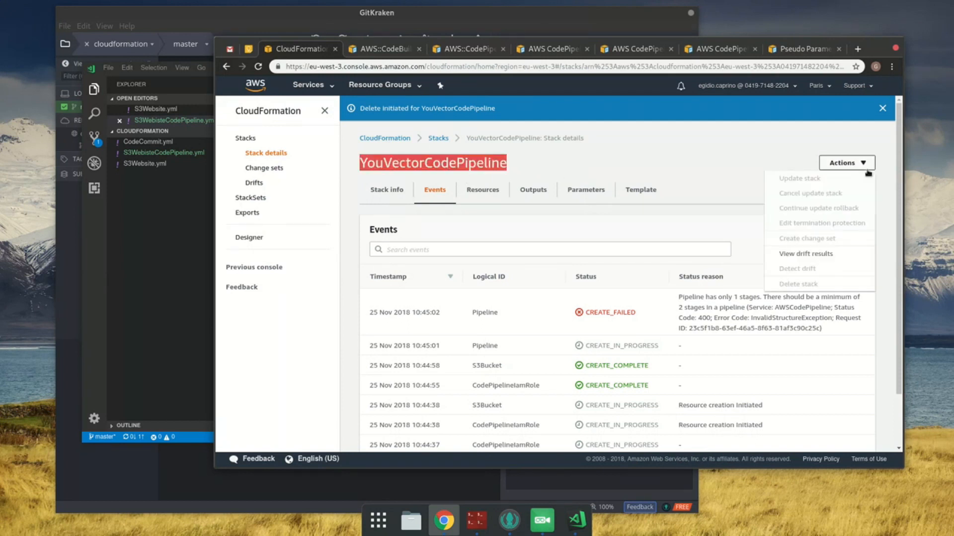
{"action": "left_click", "coordinate": [806, 283]}
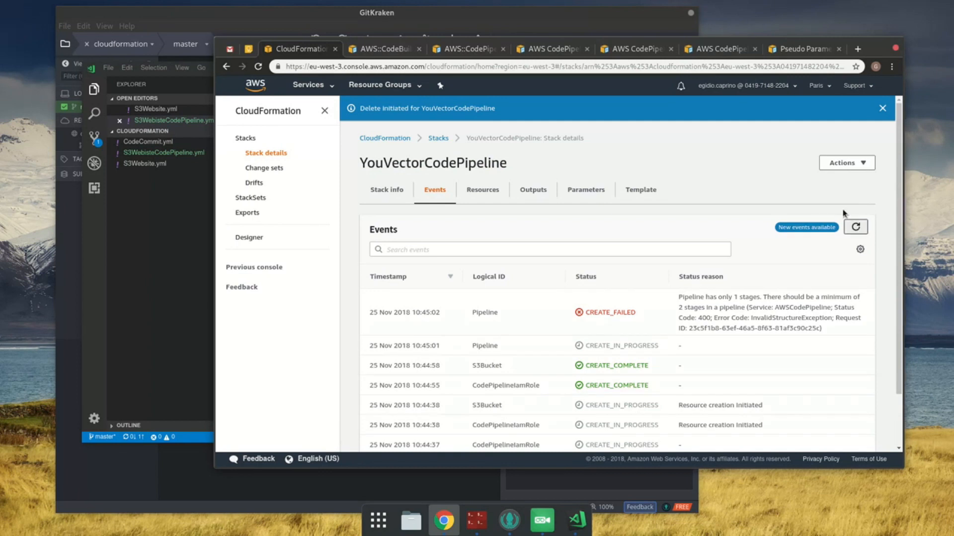
{"action": "left_click", "coordinate": [856, 227]}
{"action": "left_click", "coordinate": [847, 163]}
{"action": "left_click", "coordinate": [844, 163]}
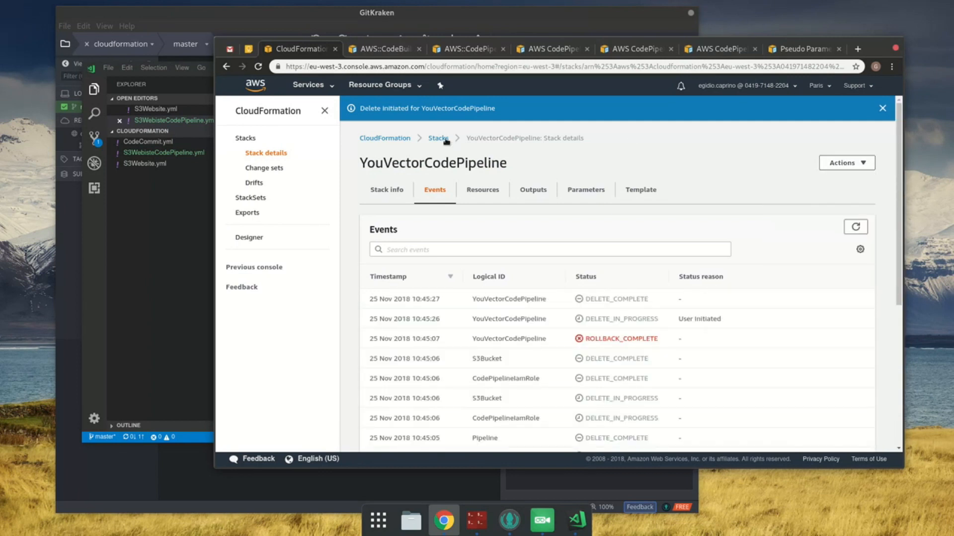
Step: Start creating a new stack by uploading S3WebisteCodePipeline.yml as the template file and continue to the stack details
{"action": "left_click", "coordinate": [446, 140]}
{"action": "left_click", "coordinate": [851, 142]}
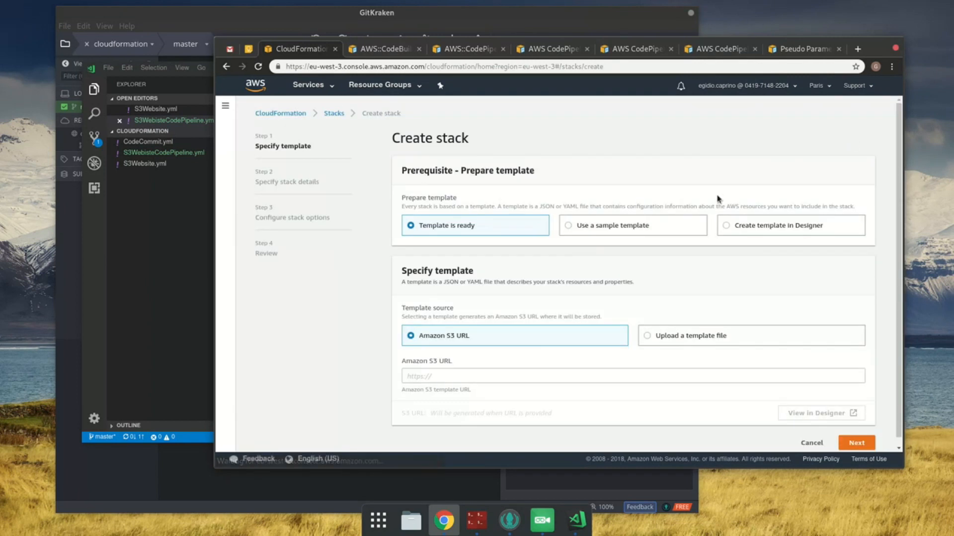
{"action": "left_click", "coordinate": [684, 332]}
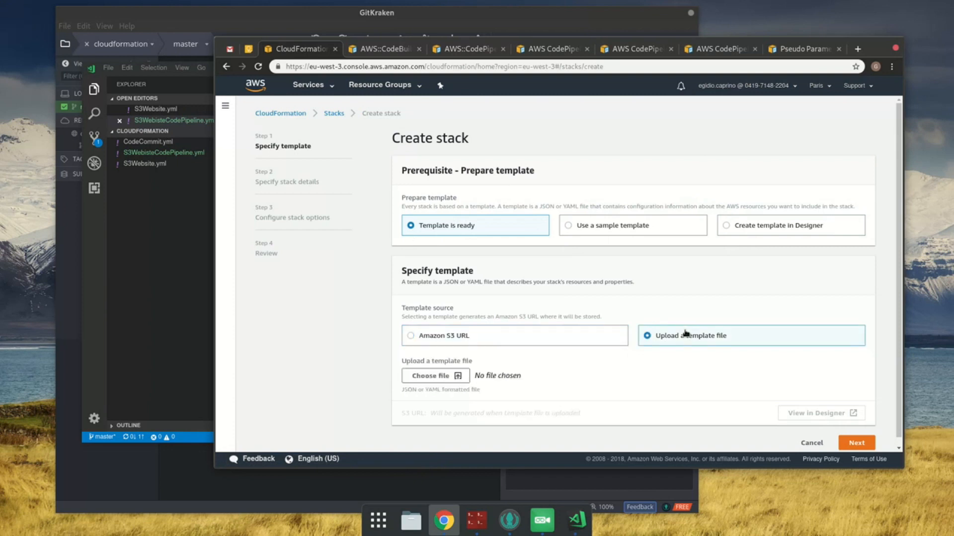
{"action": "left_click", "coordinate": [442, 373]}
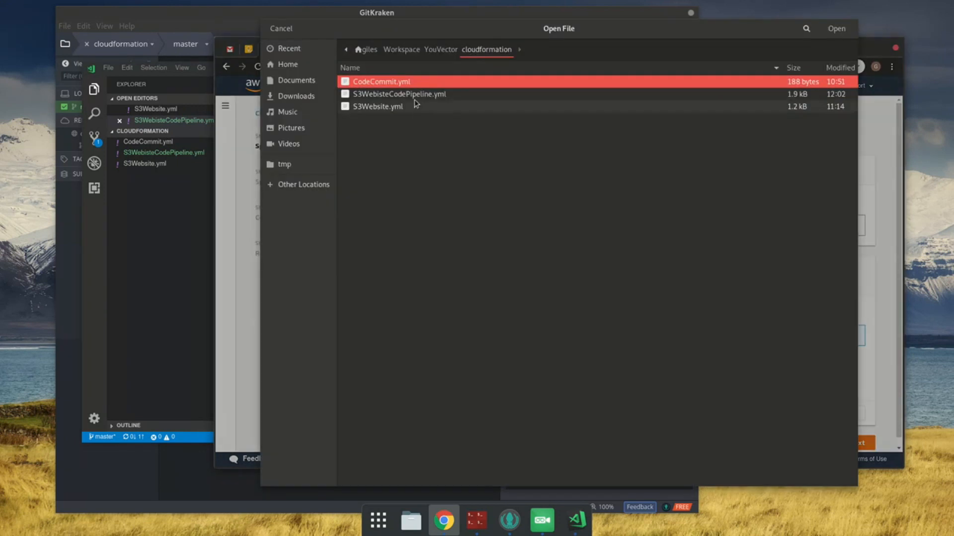
{"action": "left_click", "coordinate": [416, 95]}
{"action": "double_click", "coordinate": [416, 95]}
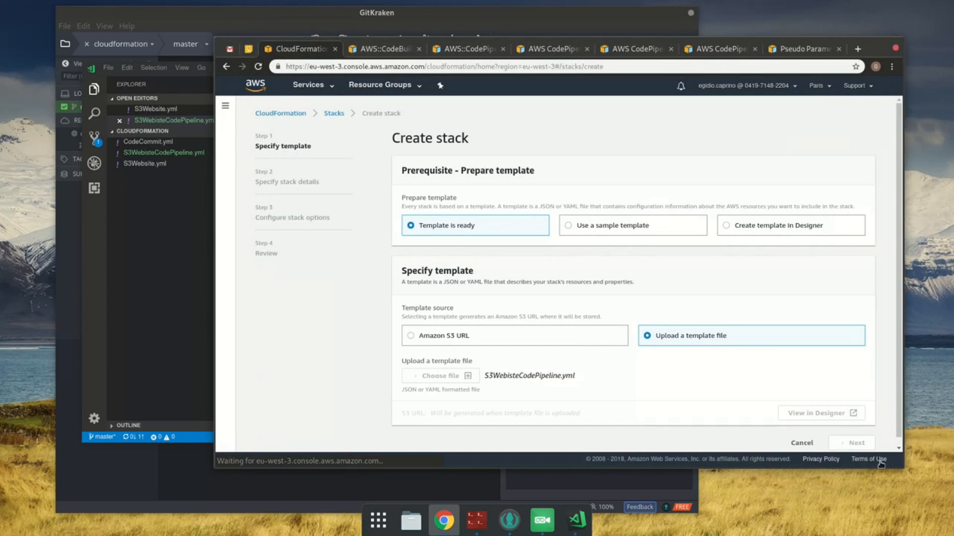
{"action": "left_click", "coordinate": [855, 446]}
Step: Name the stack YouVectorCodePipeline and set the Repository parameter to youvector.co.uk
{"action": "left_click", "coordinate": [474, 213]}
{"action": "key", "text": "ctrl+v"}
{"action": "left_click", "coordinate": [505, 313]}
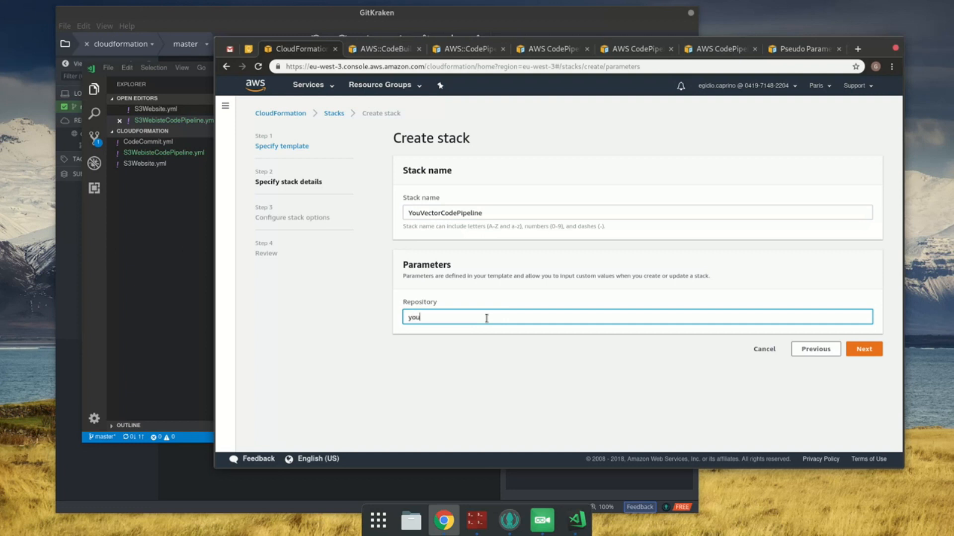
{"action": "type", "text": "youvector.co.uk"}
Step: Set the Build action's ProjectName to !Ref CodeBuildProject in VS Code and save the template
{"action": "left_click", "coordinate": [103, 269]}
{"action": "scroll", "coordinate": [469, 253], "scroll_direction": "down", "scroll_amount": 6}
{"action": "scroll", "coordinate": [464, 278], "scroll_direction": "down", "scroll_amount": 10}
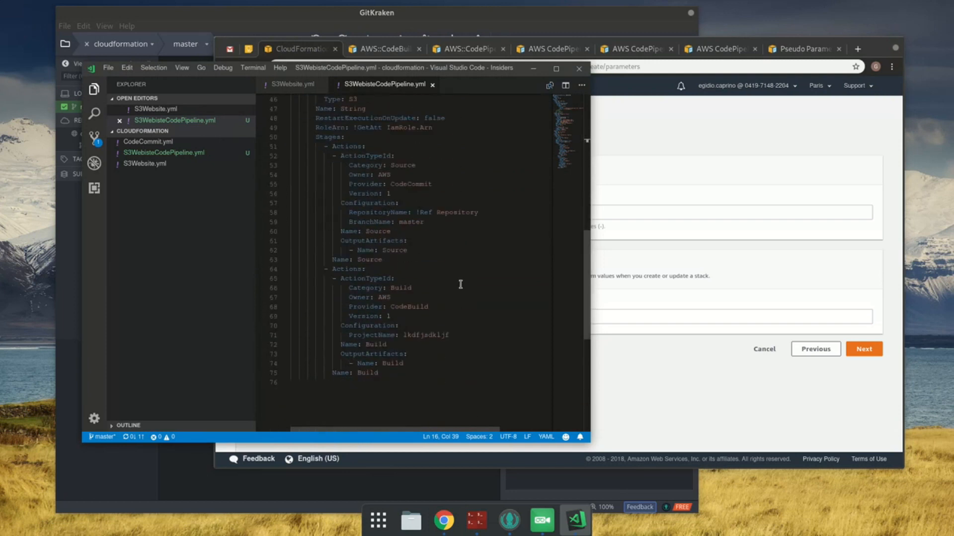
{"action": "left_click", "coordinate": [461, 284]}
{"action": "left_click", "coordinate": [465, 310]}
{"action": "left_click", "coordinate": [474, 329]}
{"action": "key", "text": "Down"}
{"action": "key", "text": "Right"}
{"action": "key", "text": "shift+End"}
{"action": "type", "text": "!Ref "}
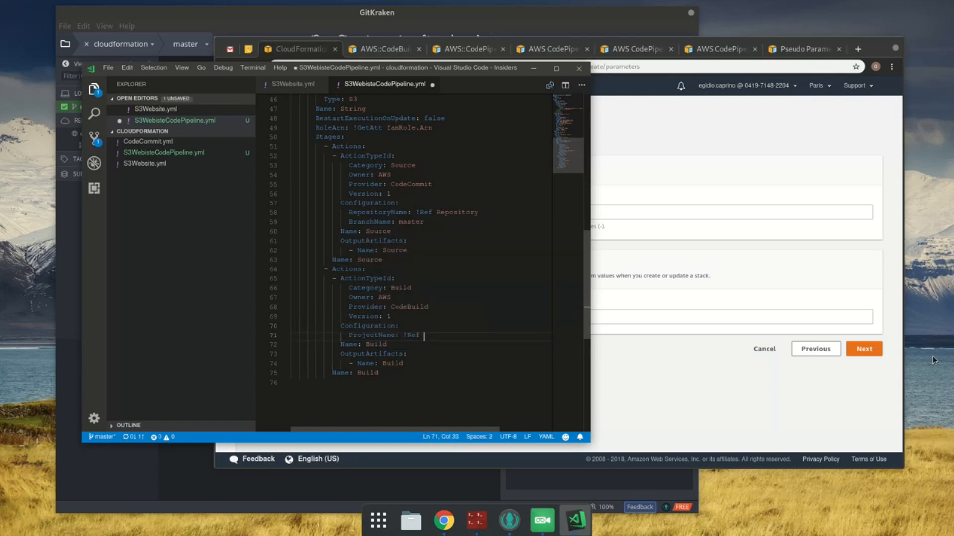
{"action": "type", "text": "CodeBuildProject"}
{"action": "key", "text": "ctrl+s"}
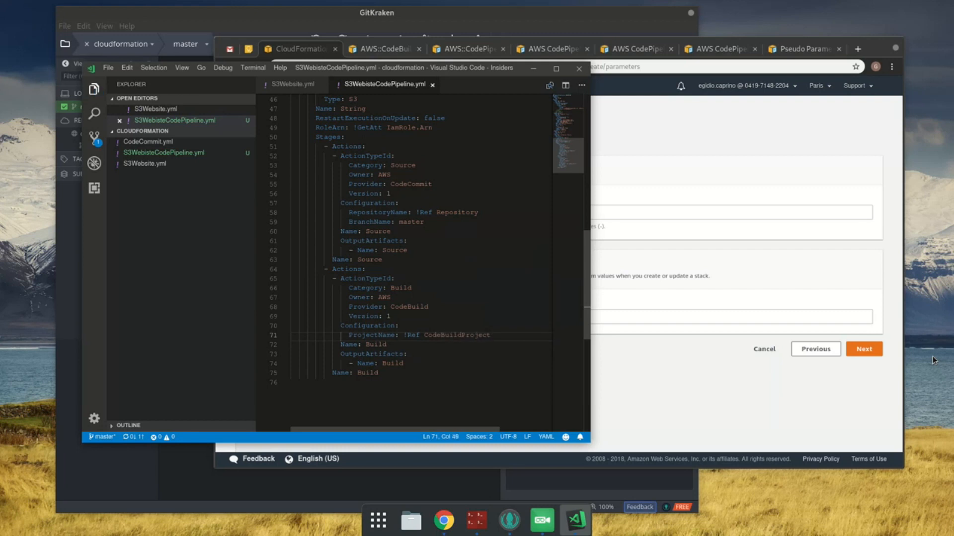
Step: Search Google in a new Chrome tab for "cloudformation getatt" and open the Fn::GetAtt AWS documentation page
{"action": "left_click", "coordinate": [862, 57]}
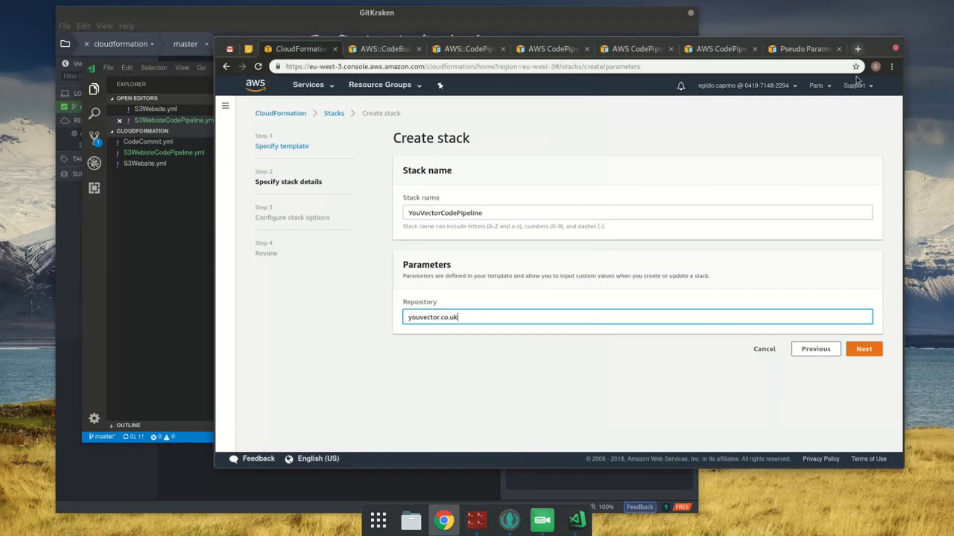
{"action": "key", "text": "ctrl+t"}
{"action": "type", "text": "cloudform"}
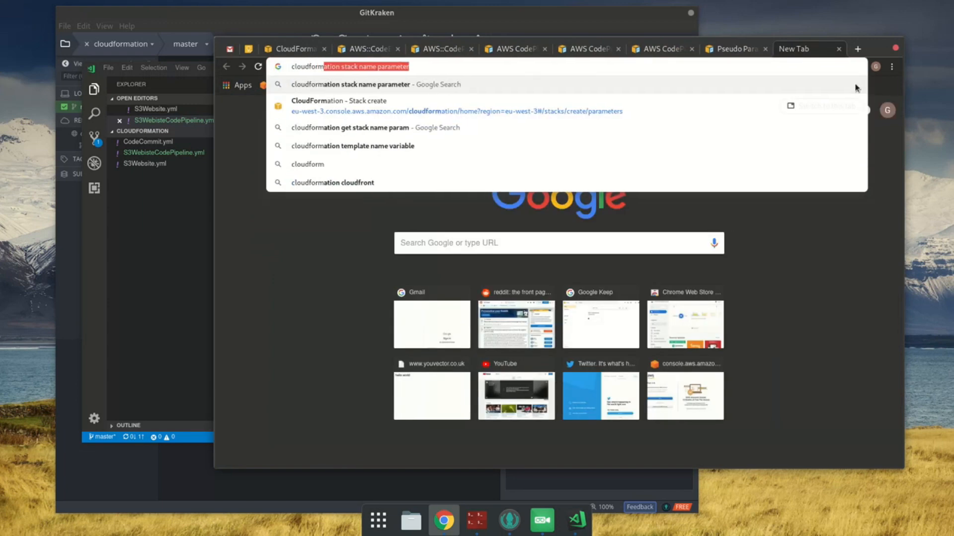
{"action": "type", "text": "ation"}
{"action": "key", "text": "BackSpace"}
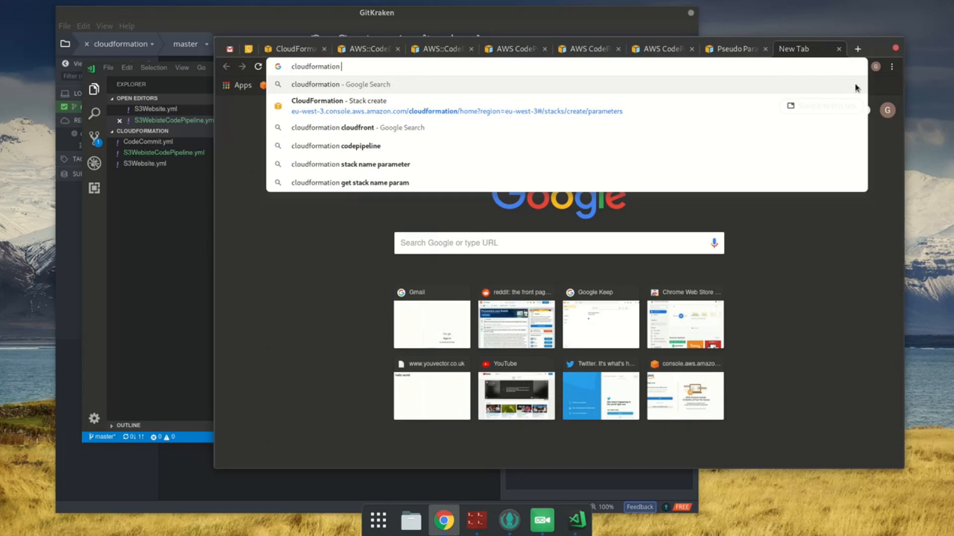
{"action": "type", "text": "getatt"}
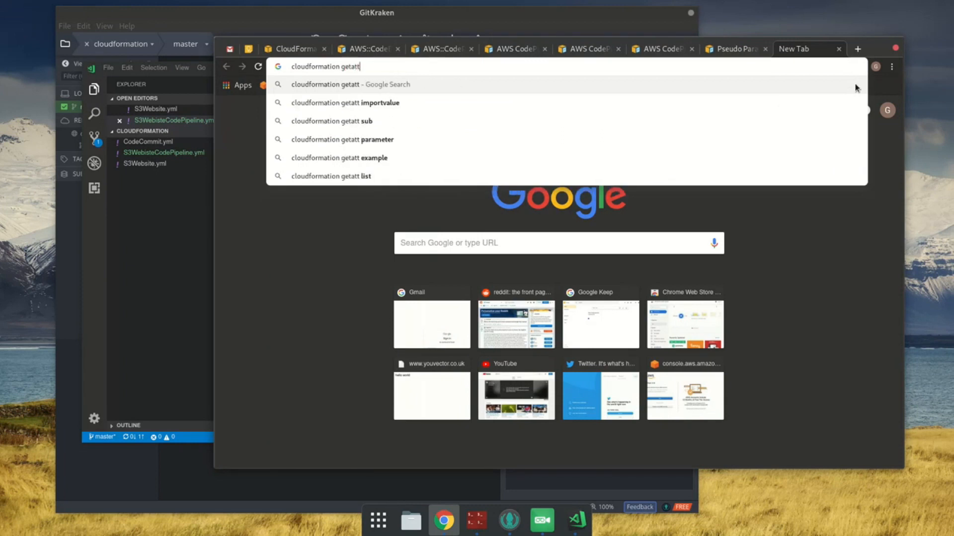
{"action": "key", "text": "Return"}
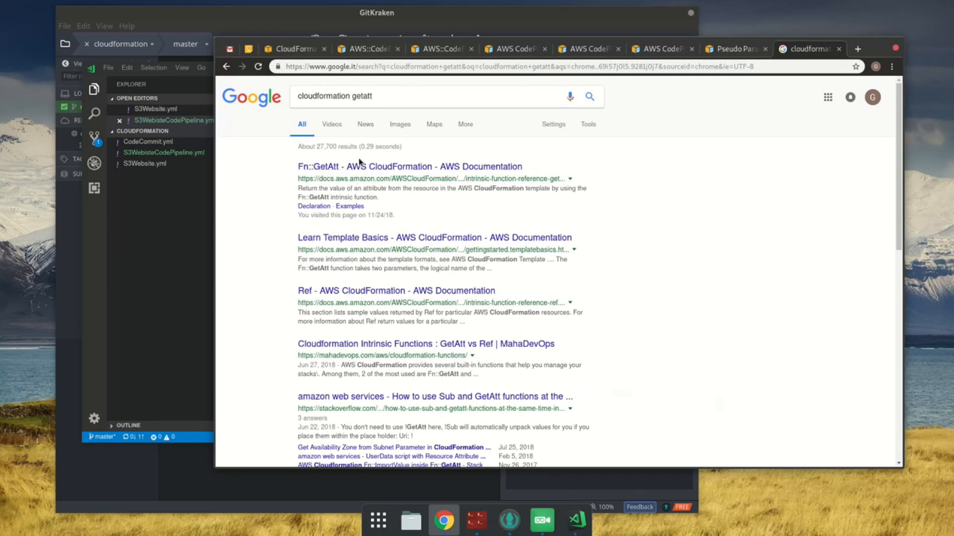
{"action": "left_click", "coordinate": [359, 167]}
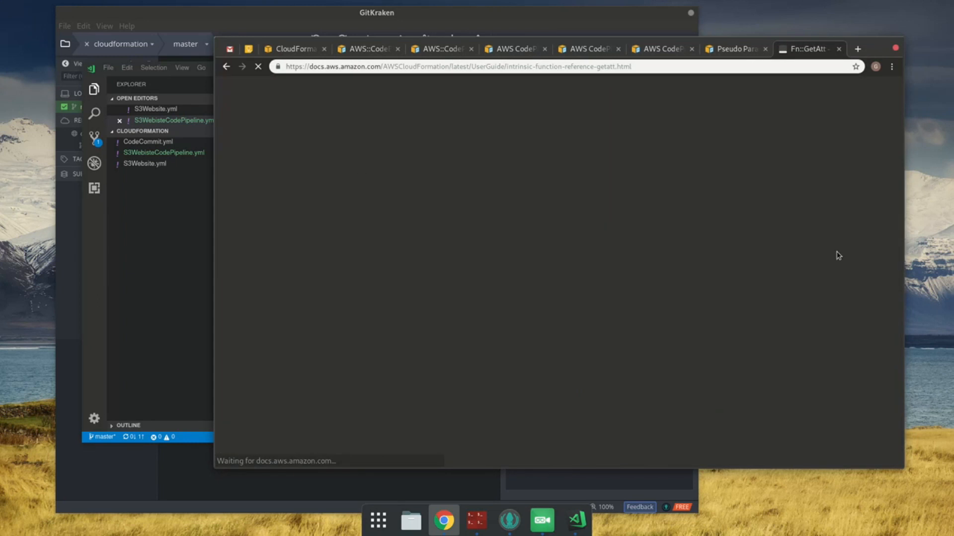
Step: Find "codebuild" on the Fn::GetAtt page to check the AWS::CodeBuild::Project attributes, and return to the Build action in VS Code
{"action": "key", "text": "ctrl+f"}
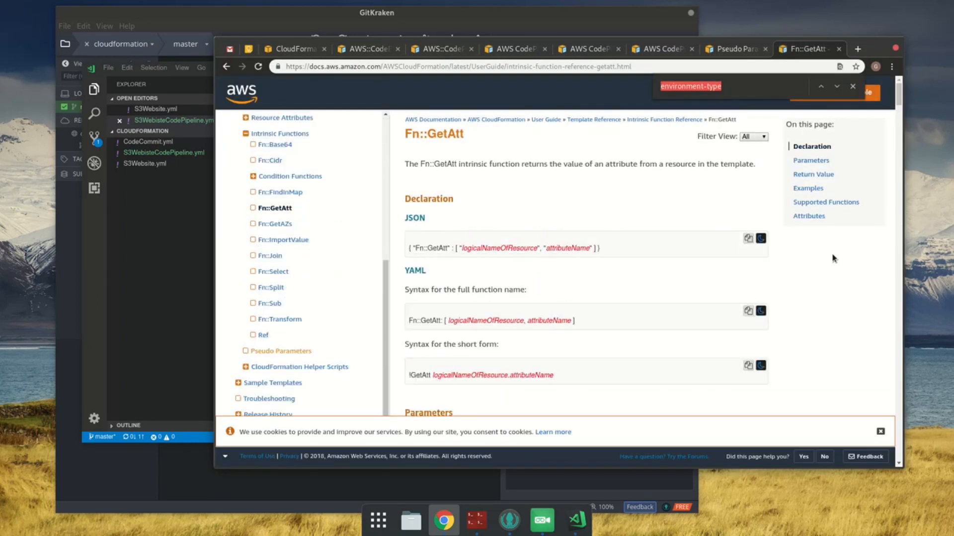
{"action": "type", "text": "codebuild"}
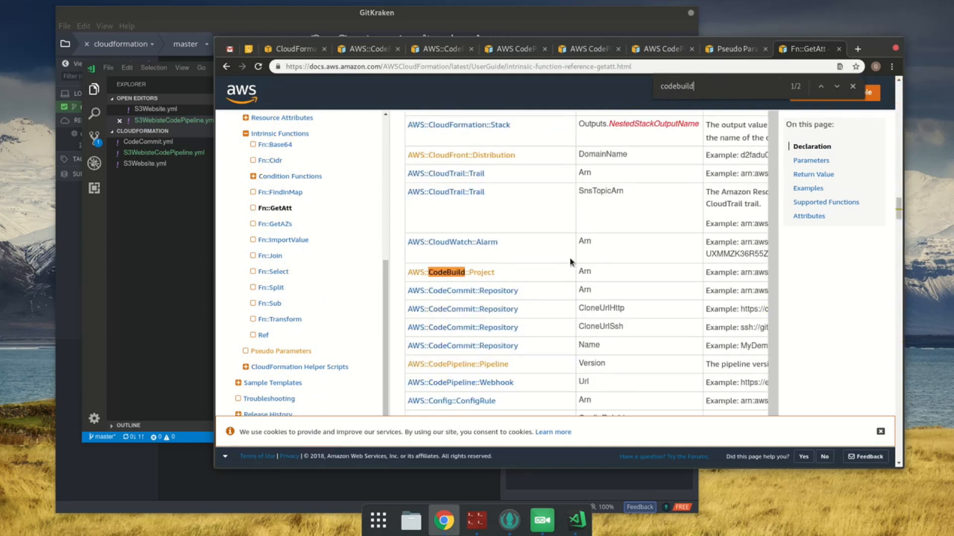
{"action": "double_click", "coordinate": [584, 272]}
{"action": "key", "text": "ctrl+f"}
{"action": "key", "text": "Return"}
{"action": "key", "text": "Return"}
{"action": "left_click", "coordinate": [158, 250]}
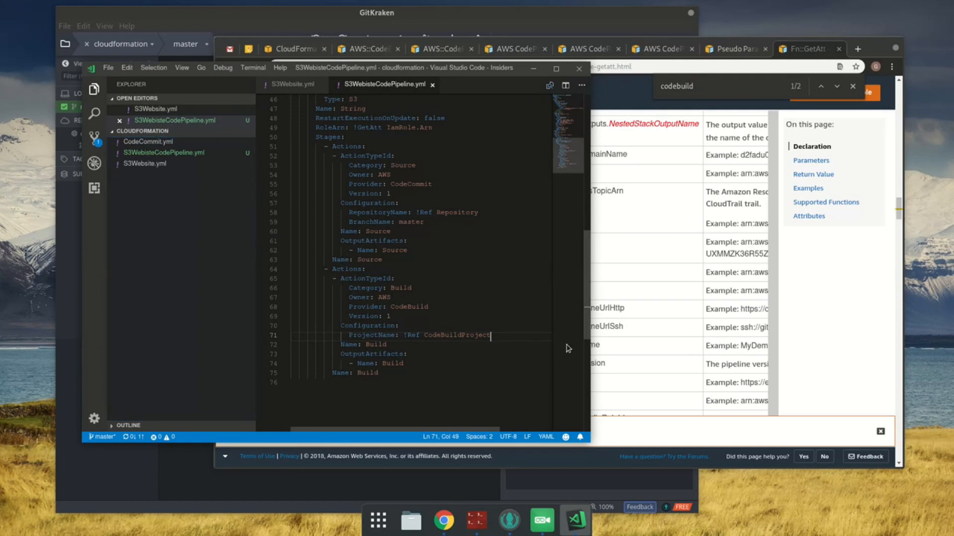
{"action": "key", "text": "Down"}
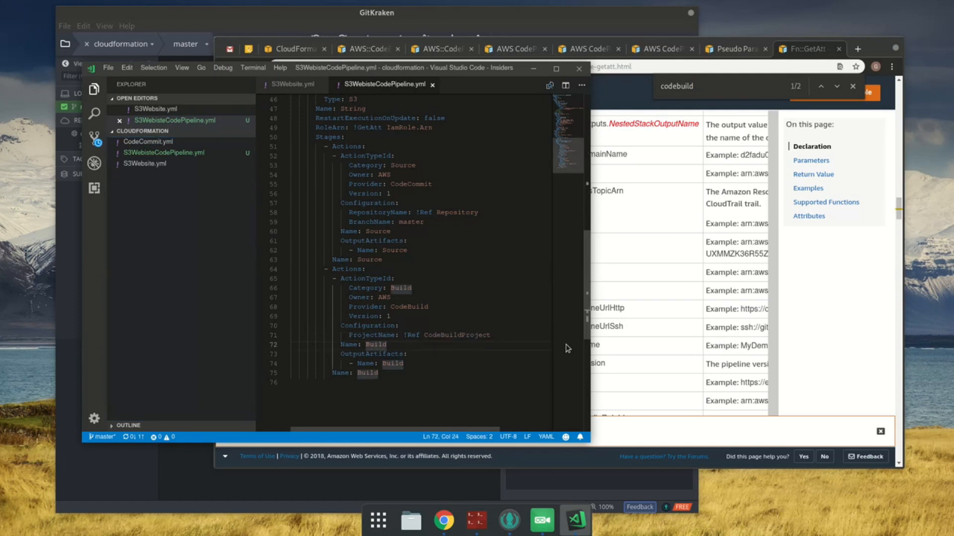
{"action": "left_click", "coordinate": [423, 379]}
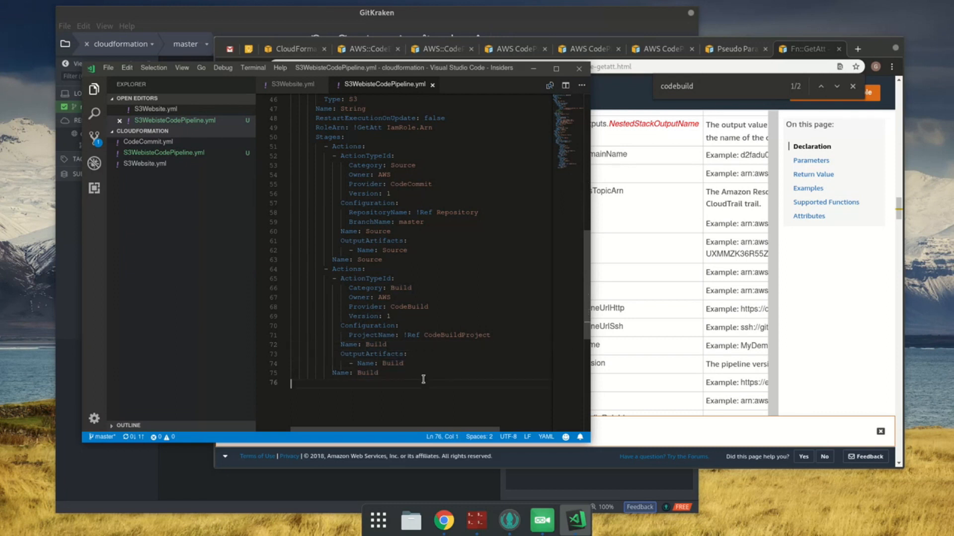
{"action": "left_click", "coordinate": [404, 306]}
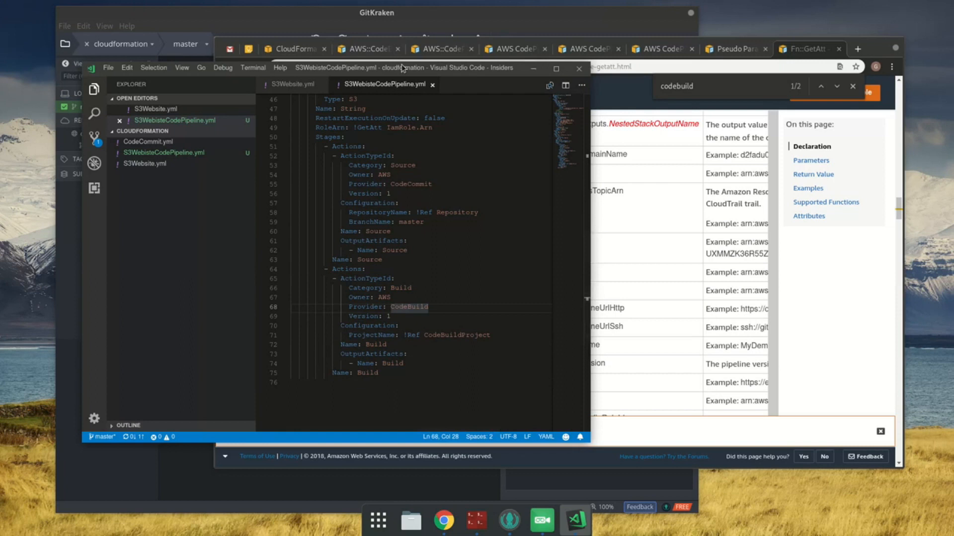
Step: Look up InputArtifacts in the CodePipeline Stages Actions documentation in Chrome and open its property page in a new tab
{"action": "left_click", "coordinate": [437, 48]}
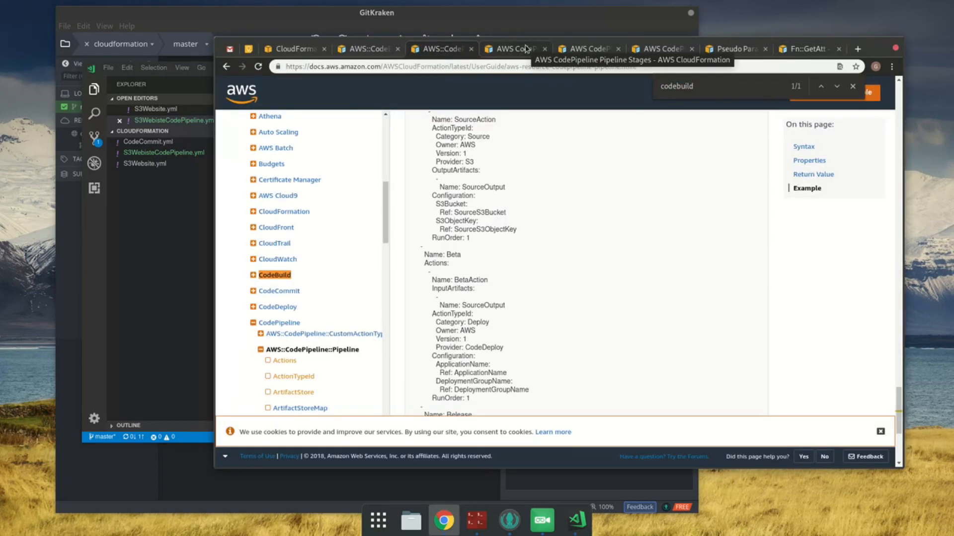
{"action": "scroll", "coordinate": [524, 218], "scroll_direction": "up", "scroll_amount": 10}
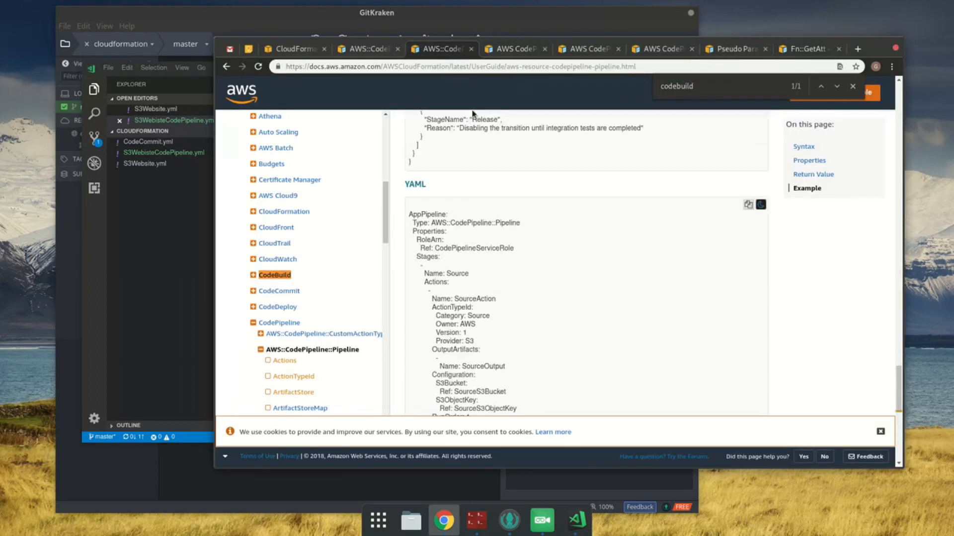
{"action": "scroll", "coordinate": [534, 187], "scroll_direction": "up", "scroll_amount": 5}
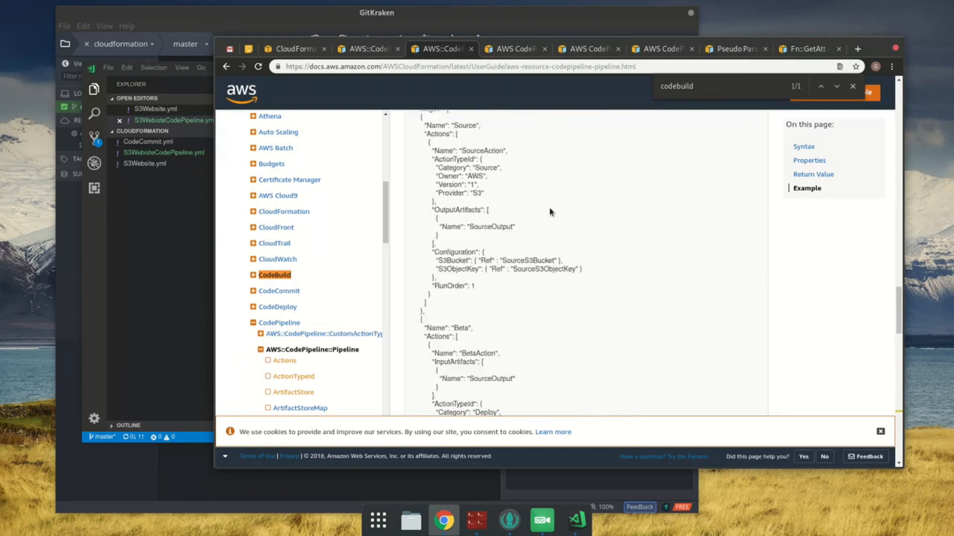
{"action": "scroll", "coordinate": [884, 229], "scroll_direction": "up", "scroll_amount": 5}
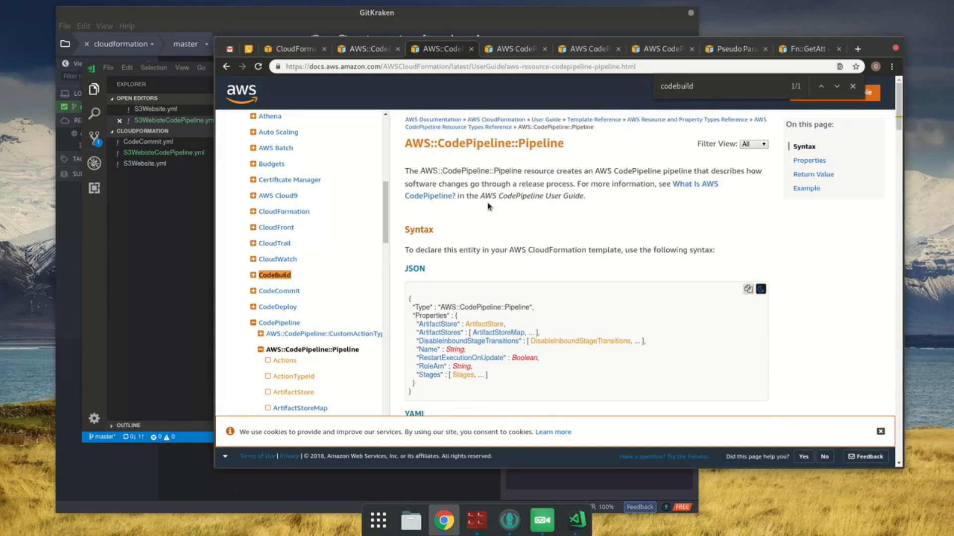
{"action": "left_click", "coordinate": [522, 50]}
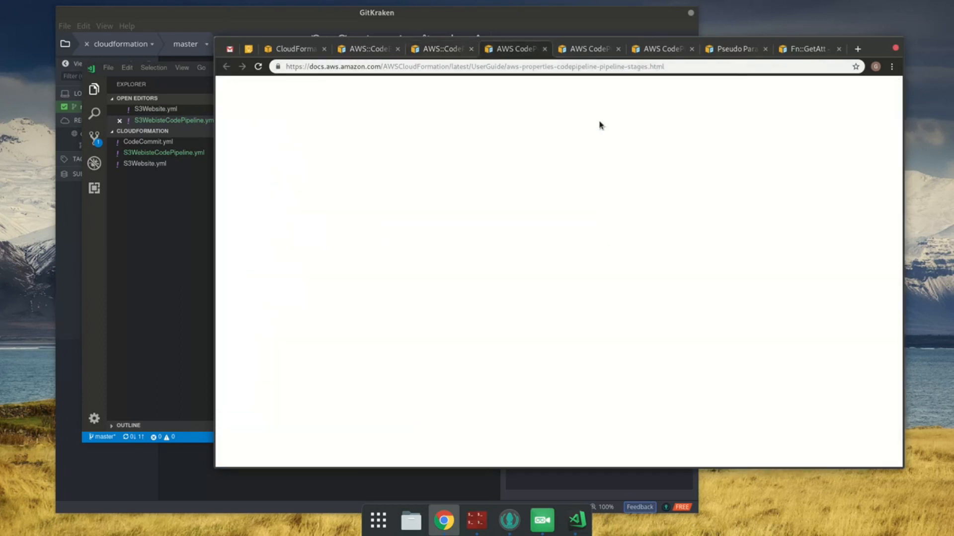
{"action": "left_click", "coordinate": [586, 49]}
{"action": "scroll", "coordinate": [564, 272], "scroll_direction": "down", "scroll_amount": 4}
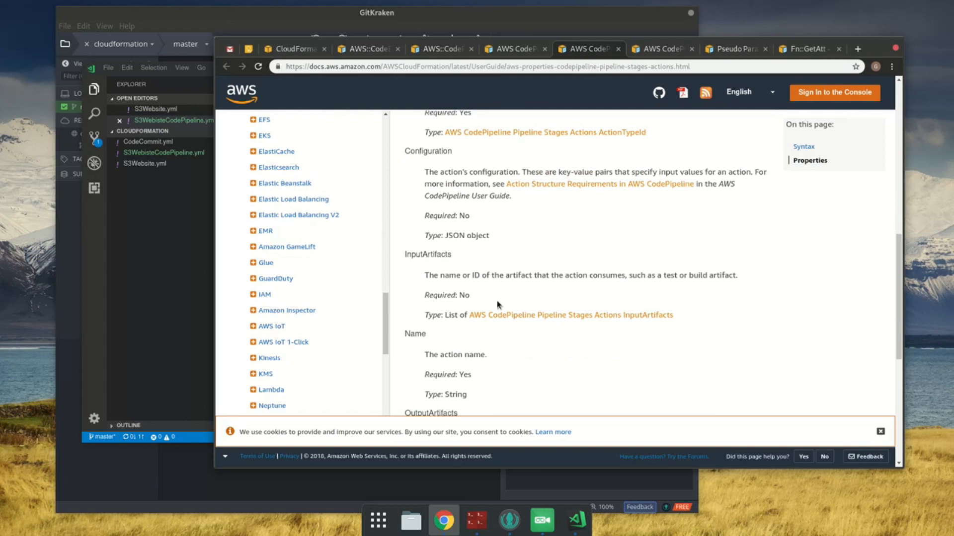
{"action": "double_click", "coordinate": [439, 254]}
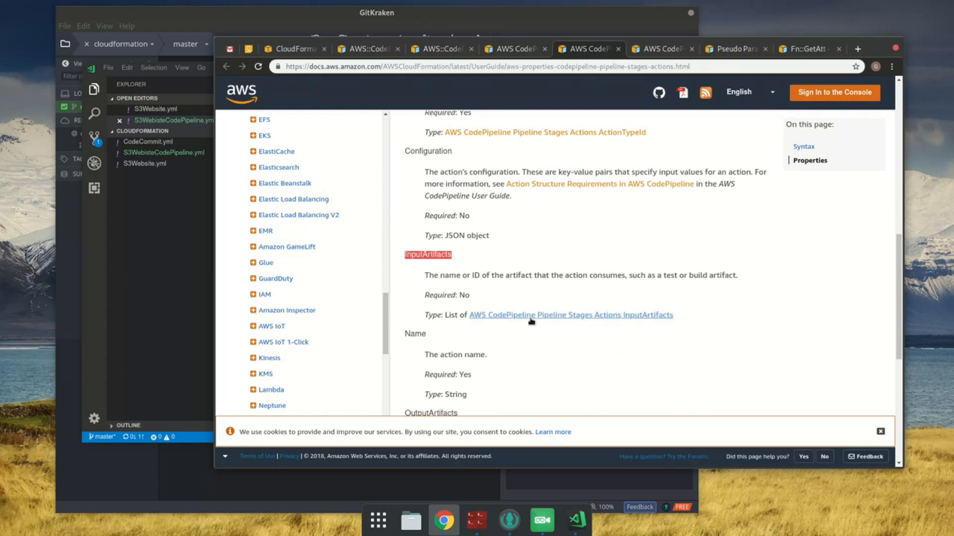
{"action": "middle_click", "coordinate": [530, 317]}
Step: Add an InputArtifacts key to the Build action below its Configuration in S3WebisteCodePipeline.yml in VS Code
{"action": "left_click", "coordinate": [87, 261]}
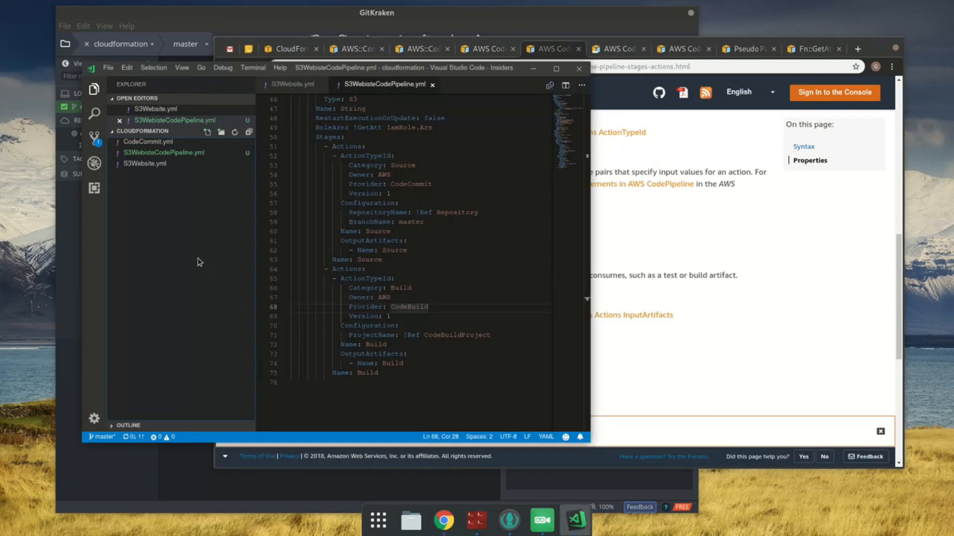
{"action": "left_click", "coordinate": [395, 310]}
{"action": "key", "text": "Down"}
{"action": "key", "text": "Down"}
{"action": "key", "text": "Down"}
{"action": "key", "text": "End"}
{"action": "key", "text": "Return"}
{"action": "key", "text": "BackSpace"}
{"action": "type", "text": "InputArtifacts"}
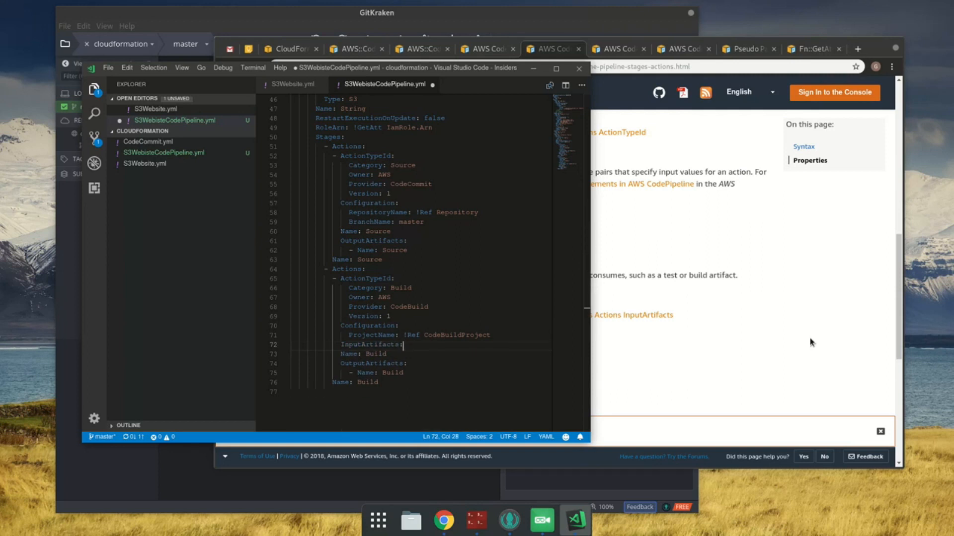
Step: Check the InputArtifacts syntax in Chrome, add "- Name: Source" under the Build action's InputArtifacts in VS Code, and save the template
{"action": "left_click", "coordinate": [607, 76]}
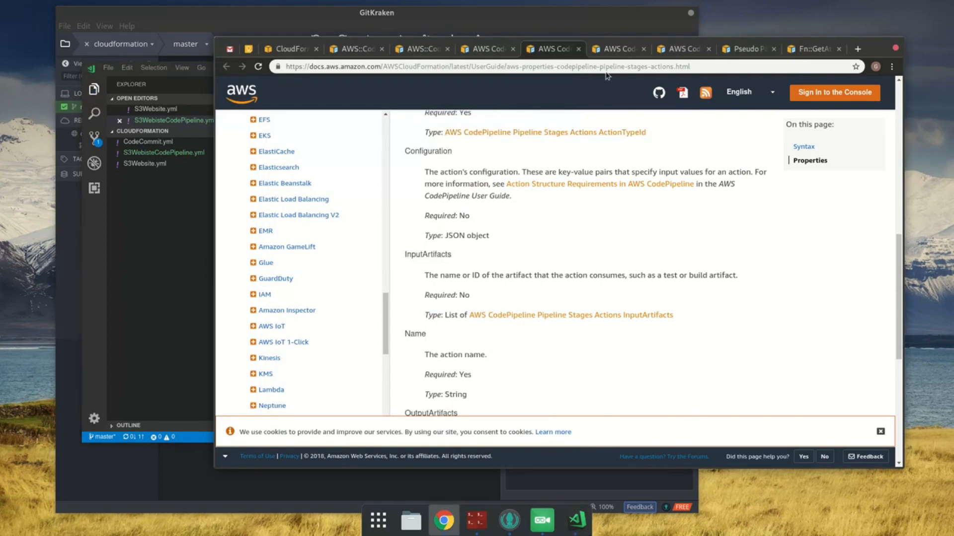
{"action": "left_click", "coordinate": [615, 49]}
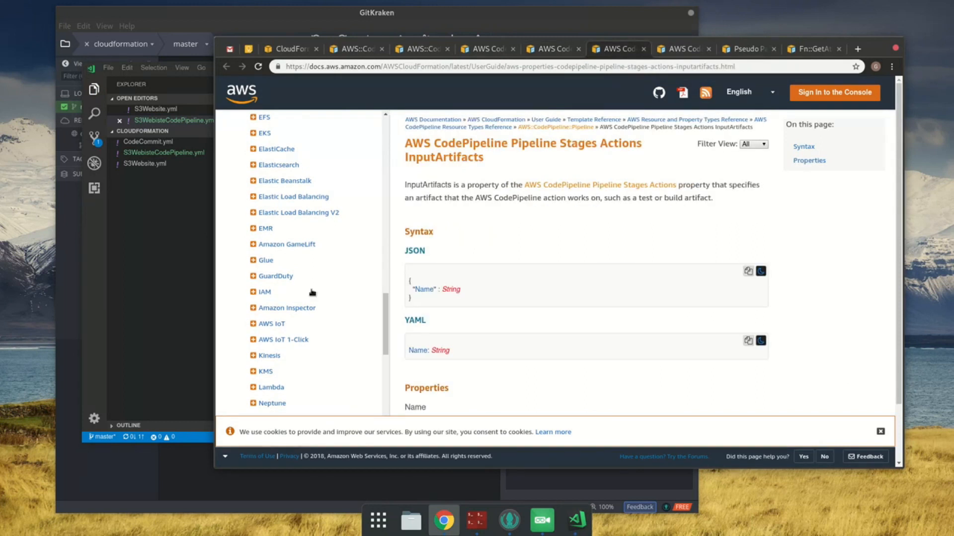
{"action": "left_click", "coordinate": [203, 265]}
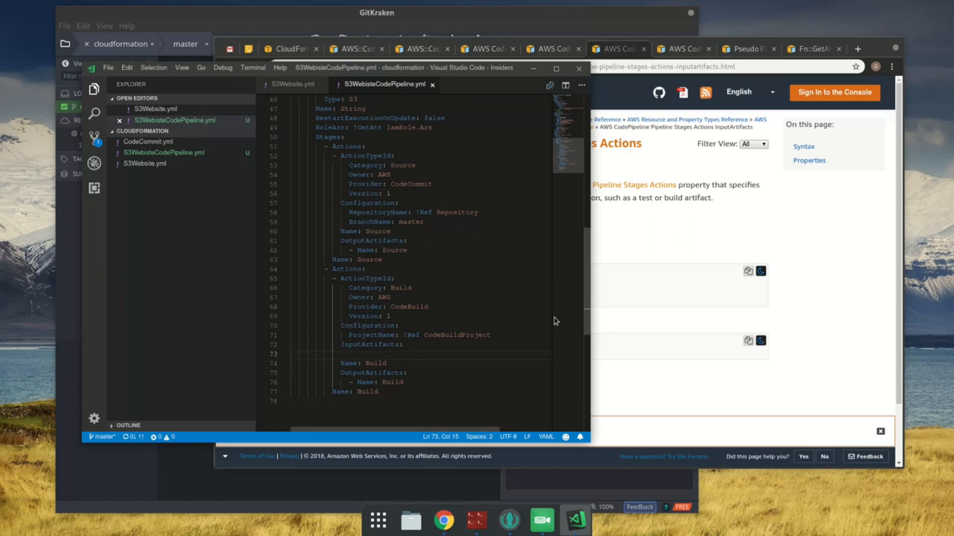
{"action": "type", "text": "-"}
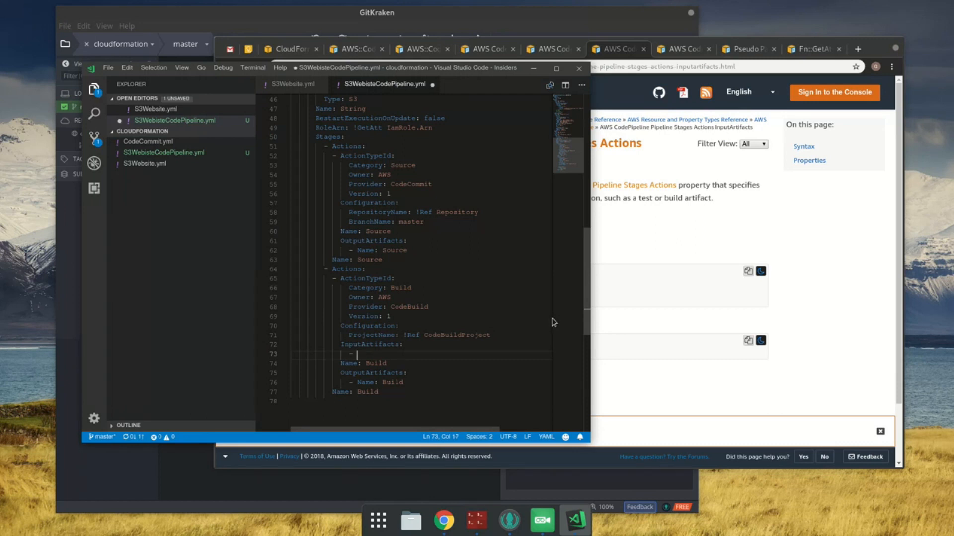
{"action": "type", "text": "Name: Source"}
{"action": "key", "text": "ctrl+s"}
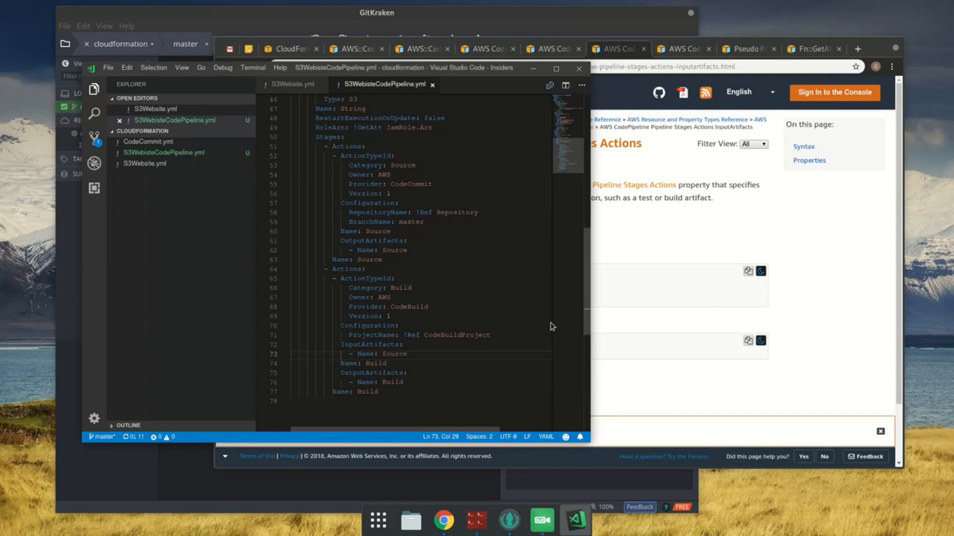
{"action": "left_click", "coordinate": [491, 337]}
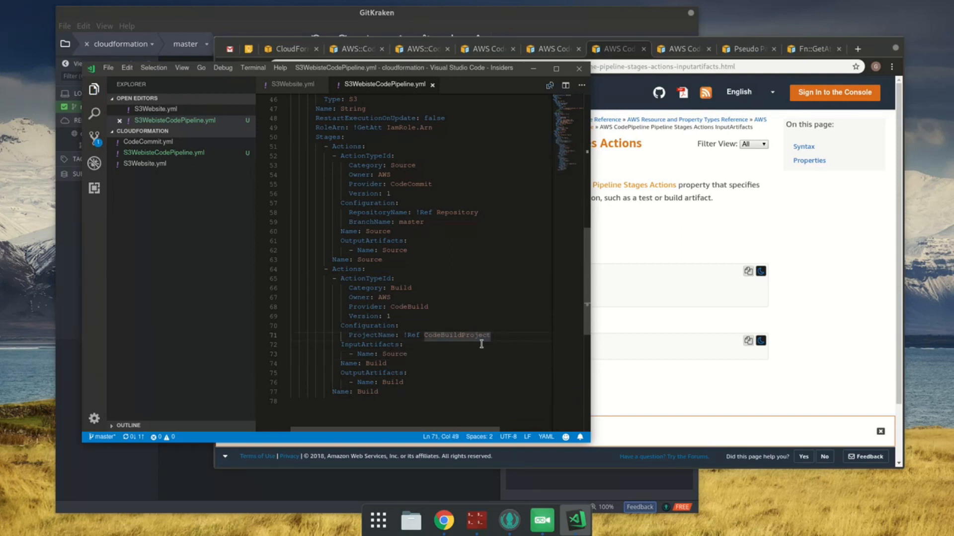
{"action": "scroll", "coordinate": [478, 345], "scroll_direction": "down", "scroll_amount": 4}
{"action": "left_click", "coordinate": [437, 365]}
{"action": "scroll", "coordinate": [428, 347], "scroll_direction": "up", "scroll_amount": 4}
{"action": "scroll", "coordinate": [429, 346], "scroll_direction": "up", "scroll_amount": 3}
Step: Return to the CloudFormation template step in Chrome, upload S3WebisteCodePipeline.yml again, and continue to the stack details
{"action": "left_click", "coordinate": [282, 48]}
{"action": "left_click", "coordinate": [825, 350]}
{"action": "left_click", "coordinate": [447, 376]}
{"action": "left_click", "coordinate": [428, 96]}
{"action": "double_click", "coordinate": [428, 95]}
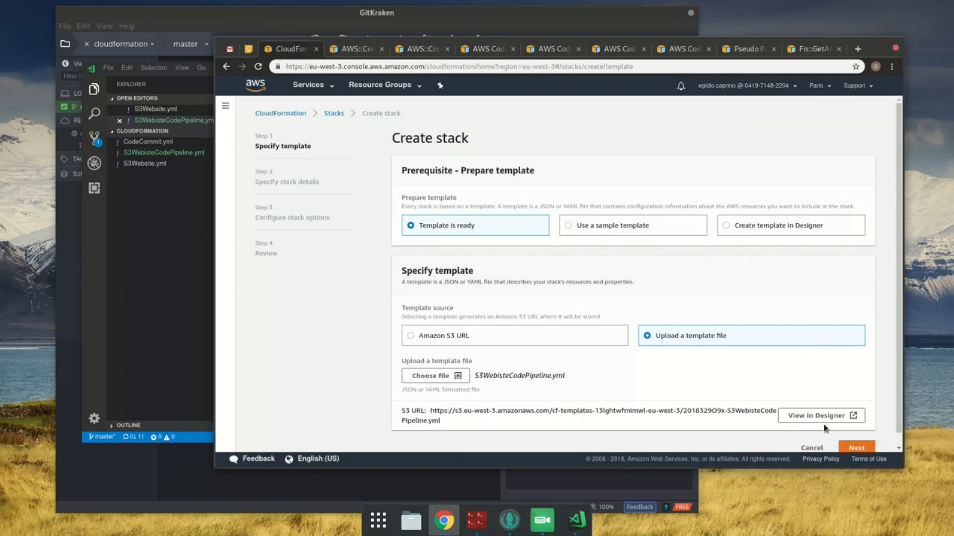
{"action": "left_click", "coordinate": [856, 448]}
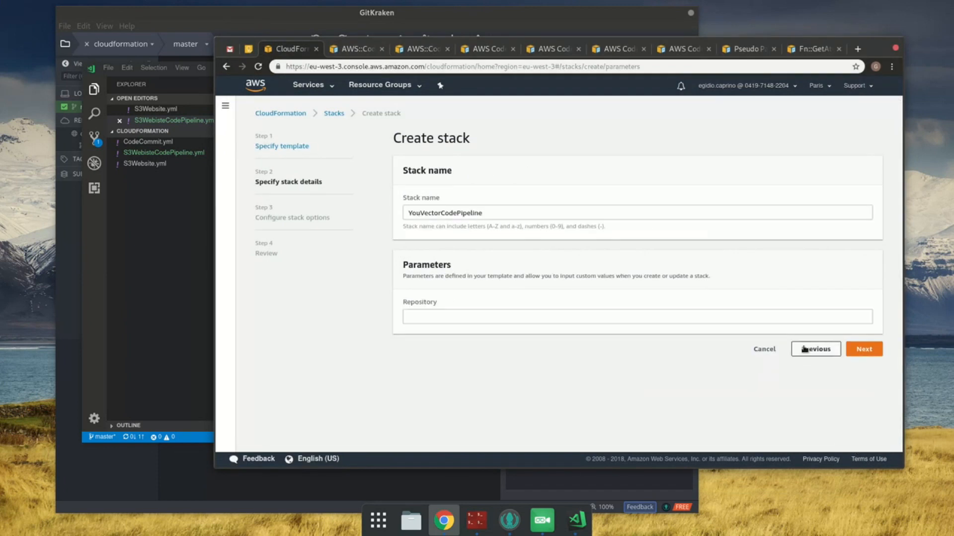
Step: Set the Repository parameter to youvector.co.uk and continue to the stack review with the default stack options
{"action": "left_click", "coordinate": [734, 318]}
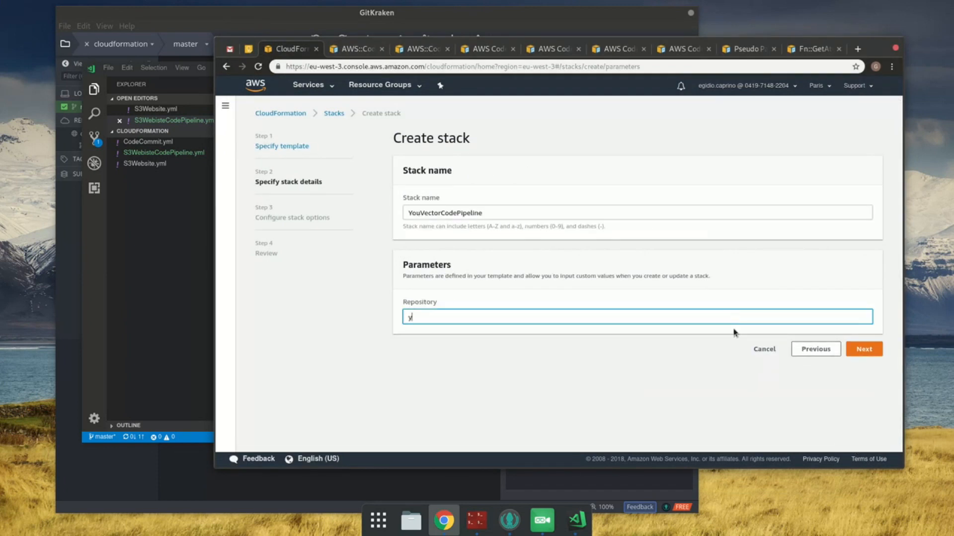
{"action": "type", "text": "youvector.co.uk"}
{"action": "left_click", "coordinate": [863, 351]}
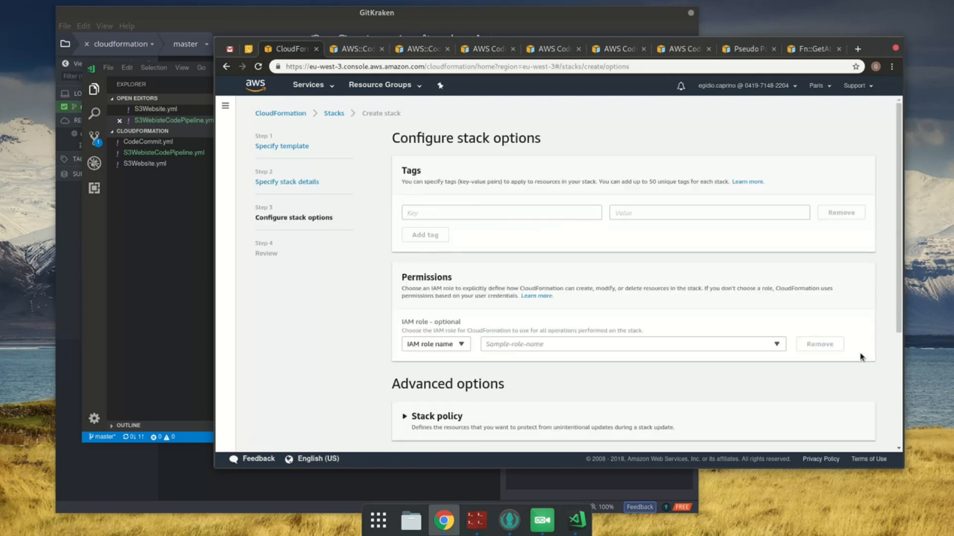
{"action": "scroll", "coordinate": [861, 357], "scroll_direction": "down", "scroll_amount": 5}
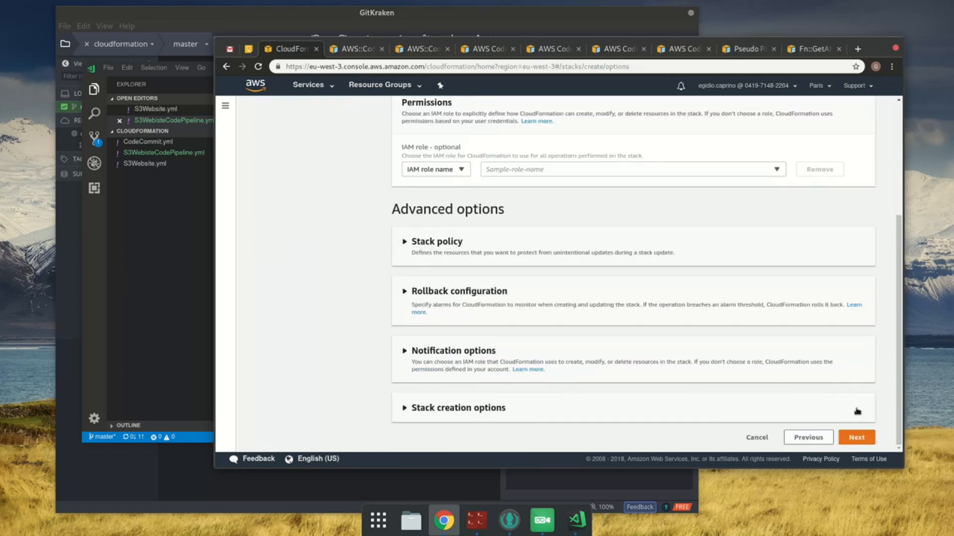
{"action": "left_click", "coordinate": [871, 438]}
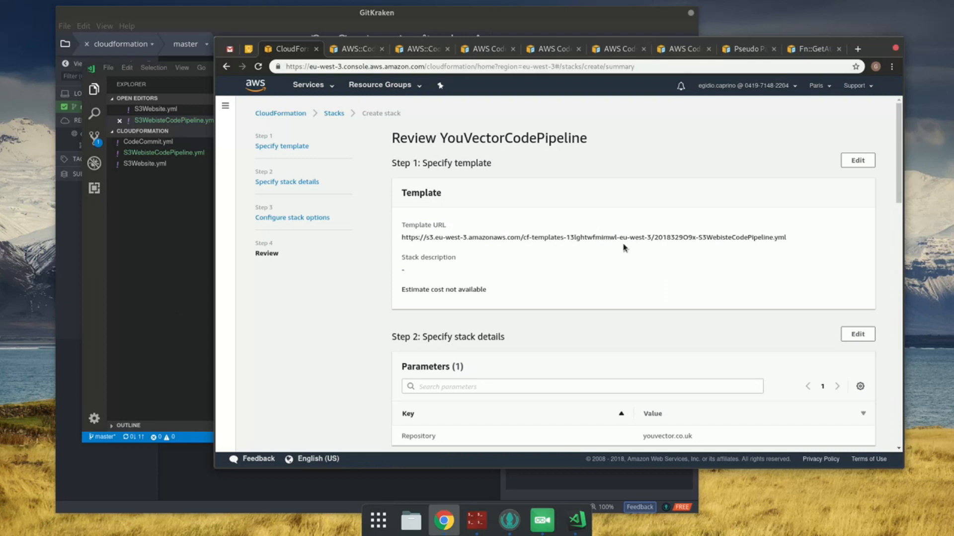
Step: Acknowledge that CloudFormation might create IAM resources and create the YouVectorCodePipeline stack
{"action": "scroll", "coordinate": [661, 378], "scroll_direction": "down", "scroll_amount": 8}
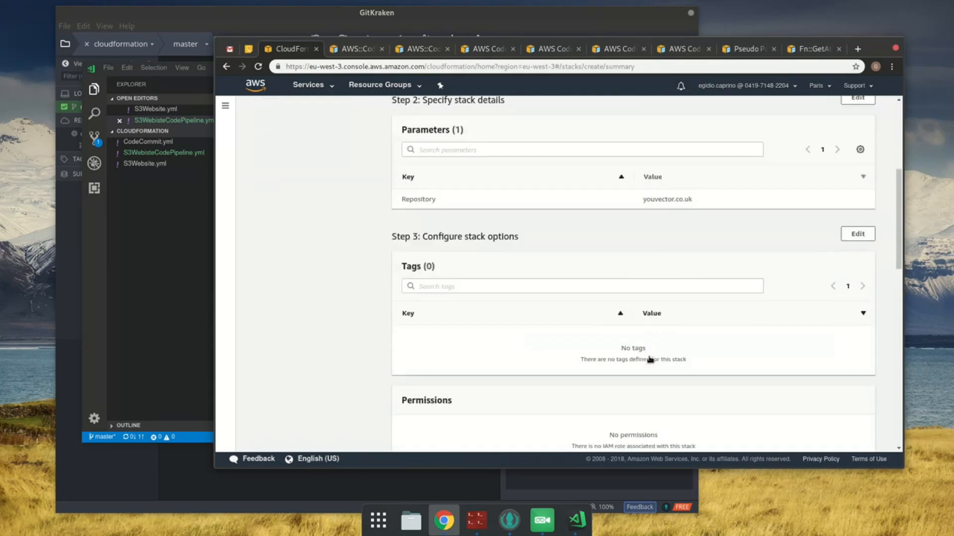
{"action": "scroll", "coordinate": [640, 359], "scroll_direction": "down", "scroll_amount": 10}
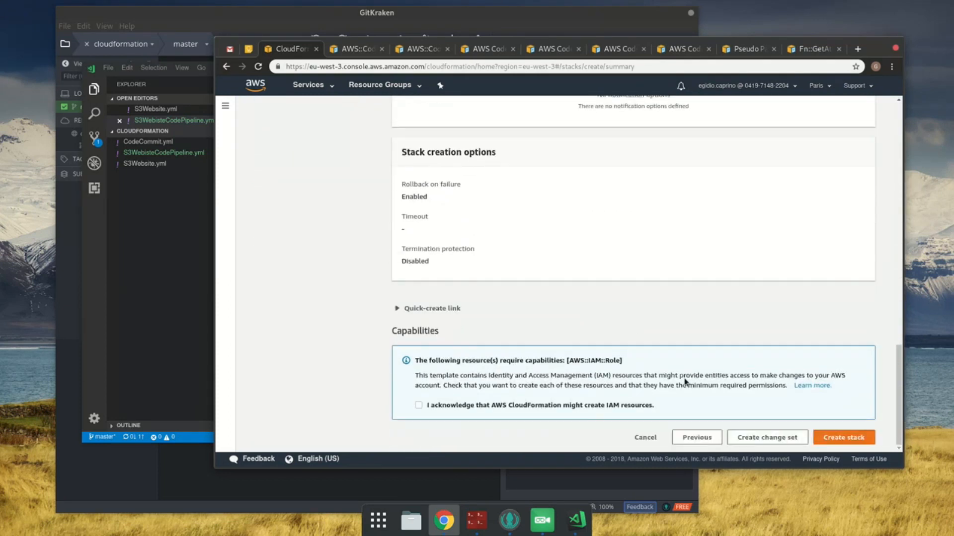
{"action": "left_click", "coordinate": [567, 406]}
{"action": "left_click", "coordinate": [848, 440]}
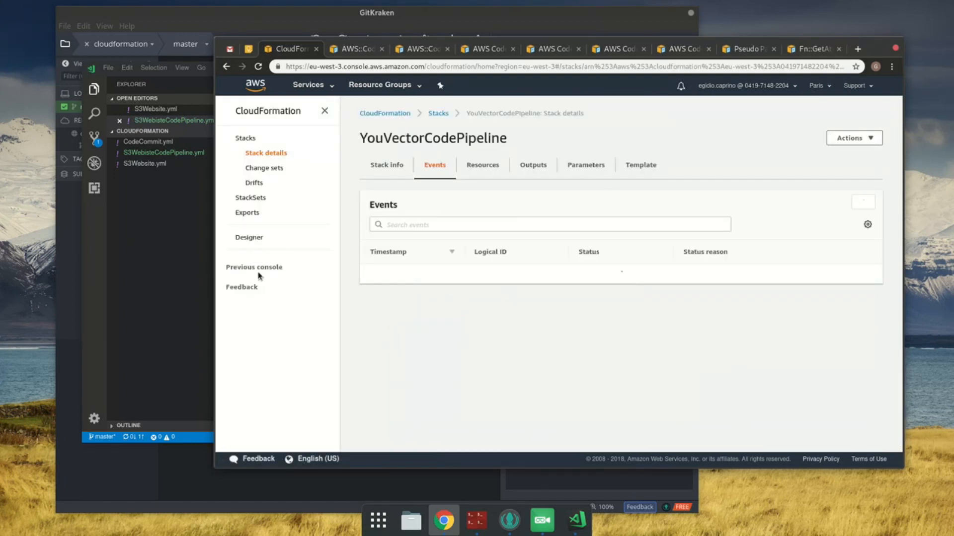
Step: Review the template's resources in VS Code, then refresh the YouVectorCodePipeline stack's events in Chrome
{"action": "left_click", "coordinate": [174, 255]}
{"action": "scroll", "coordinate": [378, 209], "scroll_direction": "up", "scroll_amount": 12}
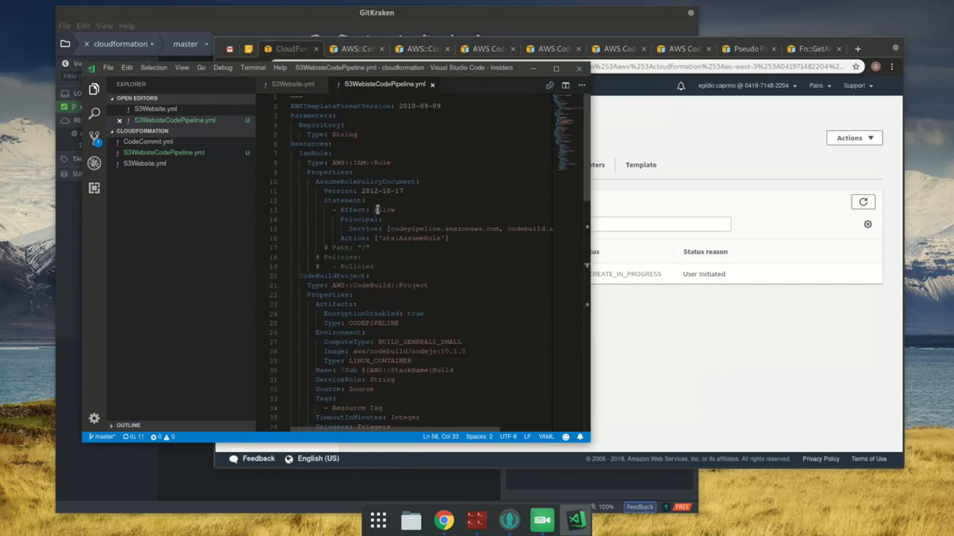
{"action": "left_click", "coordinate": [383, 145]}
{"action": "scroll", "coordinate": [428, 220], "scroll_direction": "down", "scroll_amount": 4}
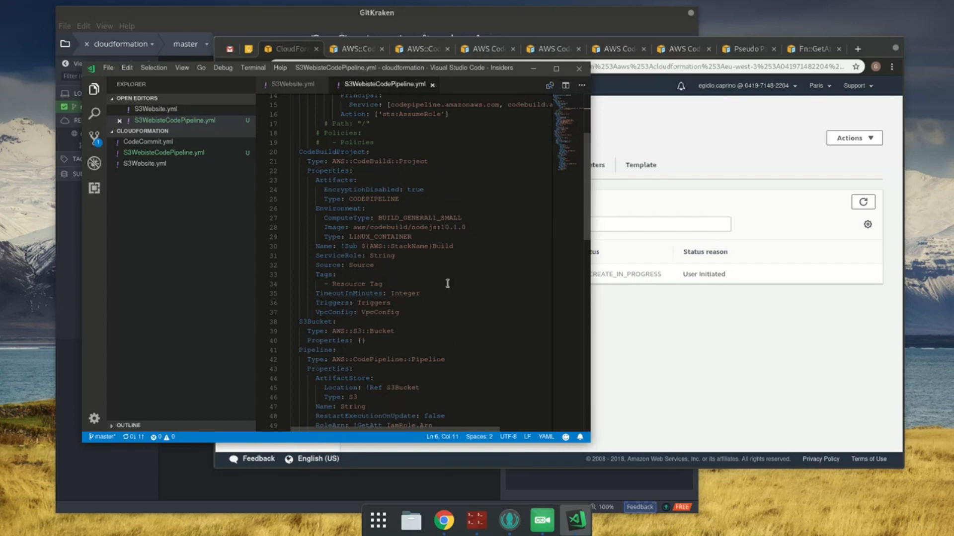
{"action": "left_click", "coordinate": [808, 380]}
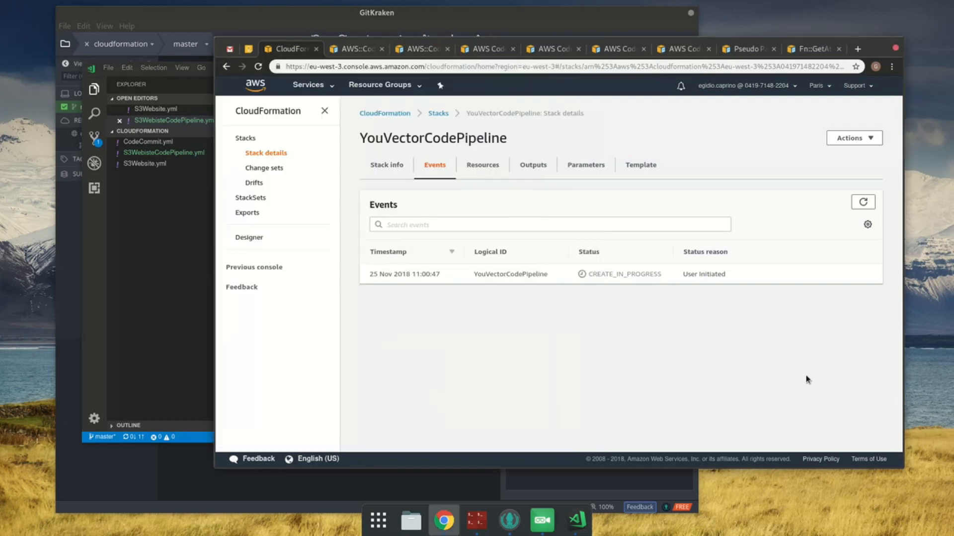
{"action": "left_click", "coordinate": [864, 204]}
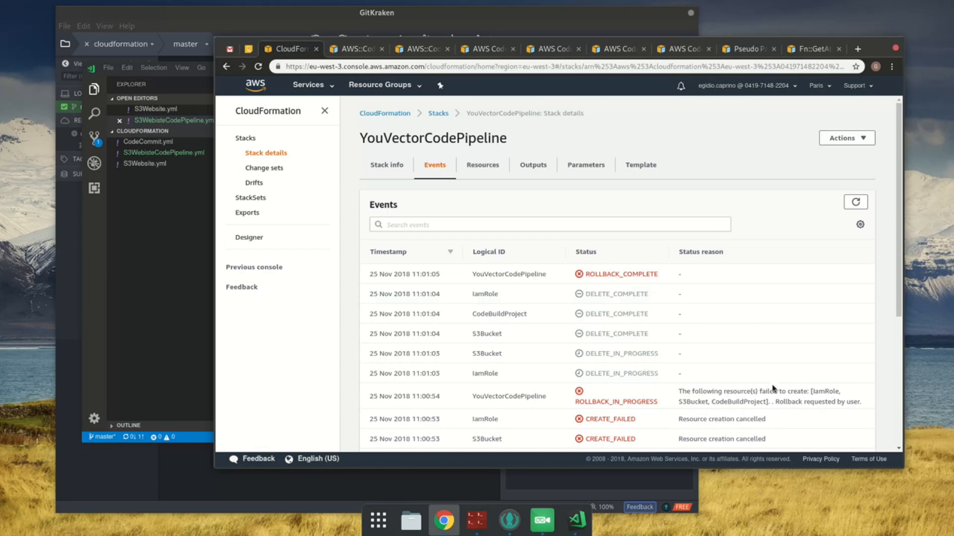
Step: Examine the failure reason reported for CodeBuildProject in the YouVectorCodePipeline stack events
{"action": "double_click", "coordinate": [693, 401]}
{"action": "scroll", "coordinate": [775, 403], "scroll_direction": "down", "scroll_amount": 1}
{"action": "scroll", "coordinate": [775, 403], "scroll_direction": "down", "scroll_amount": 2}
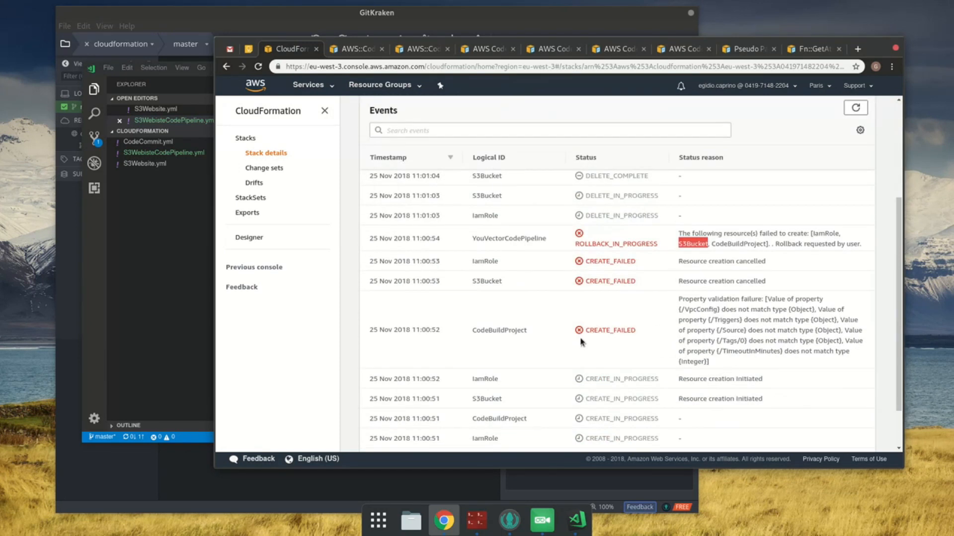
{"action": "left_click_drag", "start_coordinate": [739, 297], "coordinate": [835, 349]}
{"action": "double_click", "coordinate": [707, 312]}
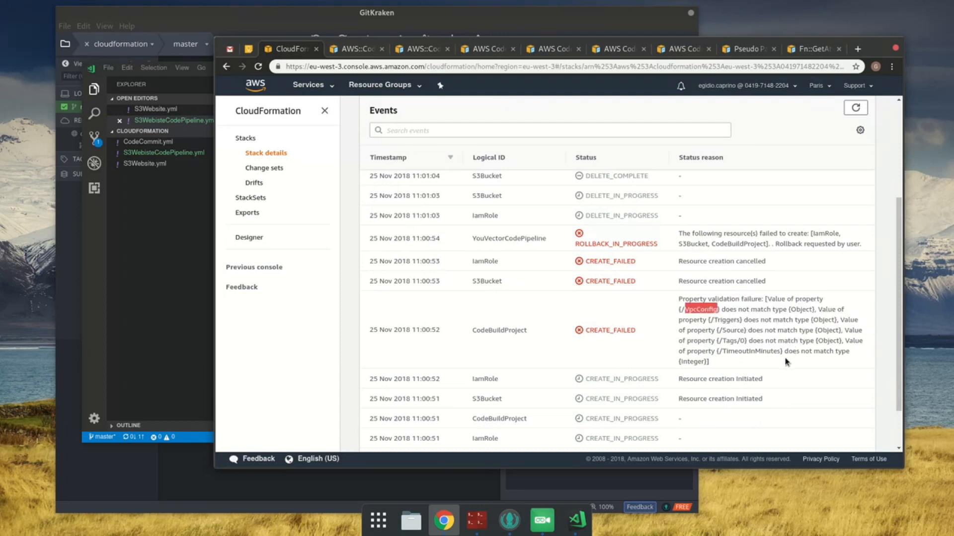
Step: In VS Code, delete the TimeoutInMinutes, Triggers and VpcConfig properties from CodeBuildProject in S3WebisteCodePipeline.yml
{"action": "left_click", "coordinate": [206, 295]}
{"action": "scroll", "coordinate": [485, 289], "scroll_direction": "up", "scroll_amount": 5}
{"action": "scroll", "coordinate": [484, 290], "scroll_direction": "down", "scroll_amount": 2}
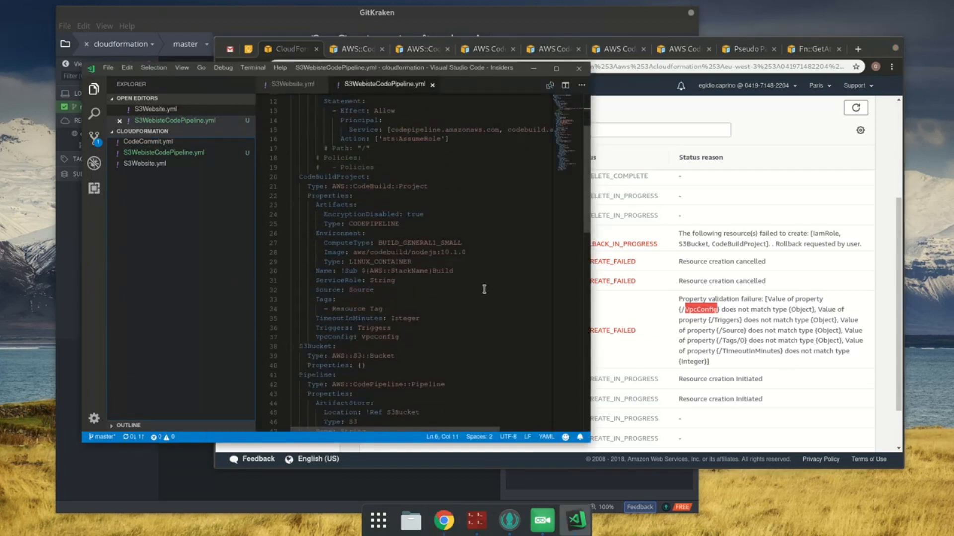
{"action": "left_click", "coordinate": [408, 325]}
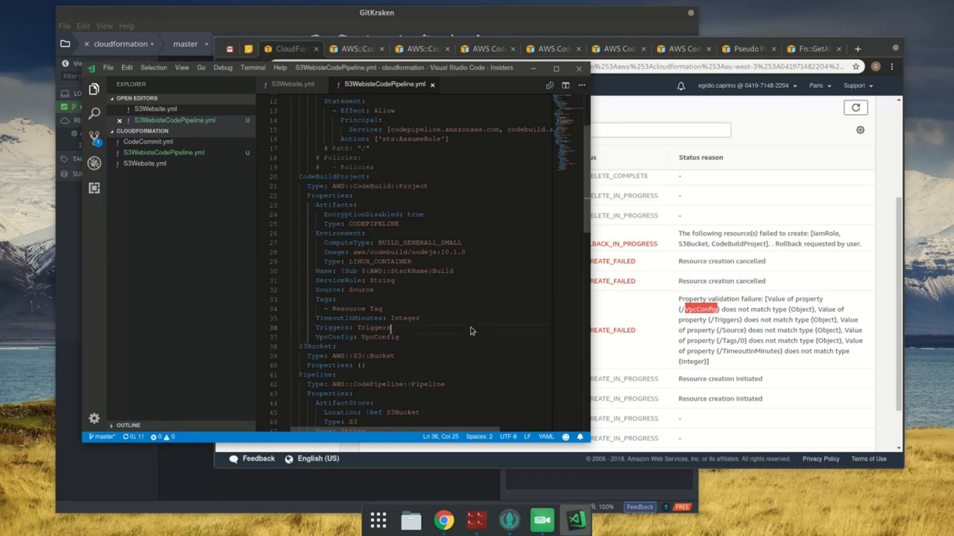
{"action": "key", "text": "Up"}
{"action": "key", "text": "End"}
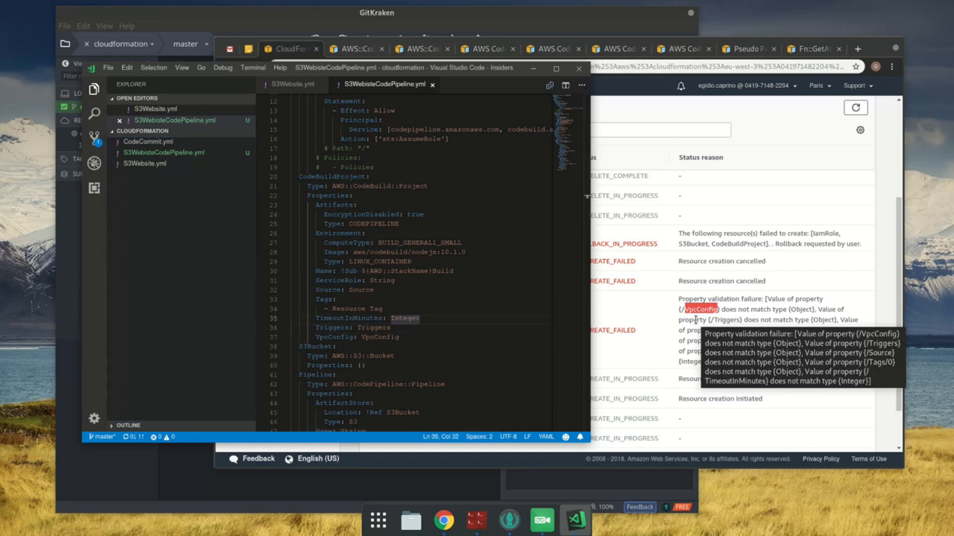
{"action": "key", "text": "Home"}
{"action": "key", "text": "shift+Down"}
{"action": "key", "text": "shift+Down"}
{"action": "key", "text": "shift+End"}
{"action": "key", "text": "Delete"}
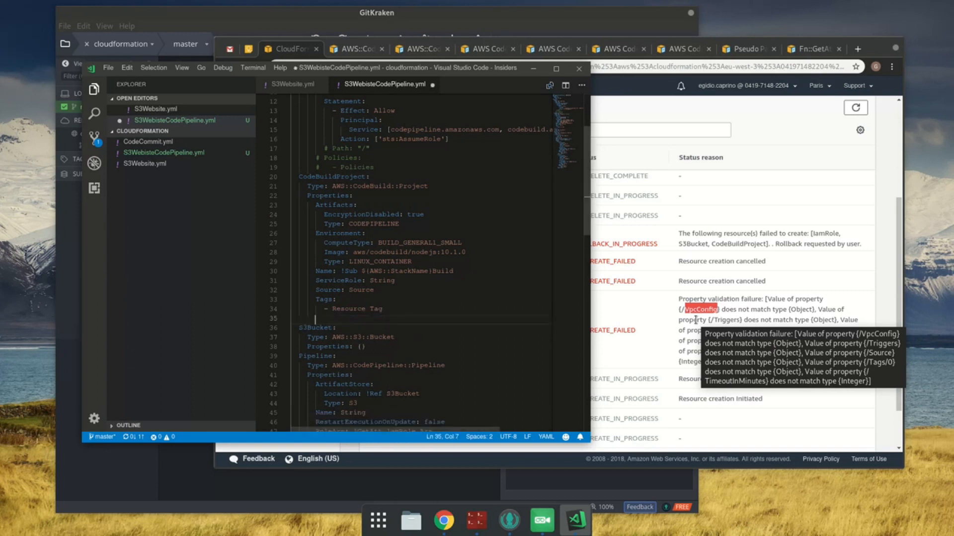
Step: Remove the Tags property with its Resource Tag entry from CodeBuildProject, along with the leftover blank line
{"action": "key", "text": "shift+Home"}
{"action": "key", "text": "shift+Up"}
{"action": "key", "text": "shift+Up"}
{"action": "key", "text": "shift+Left"}
{"action": "key", "text": "Delete"}
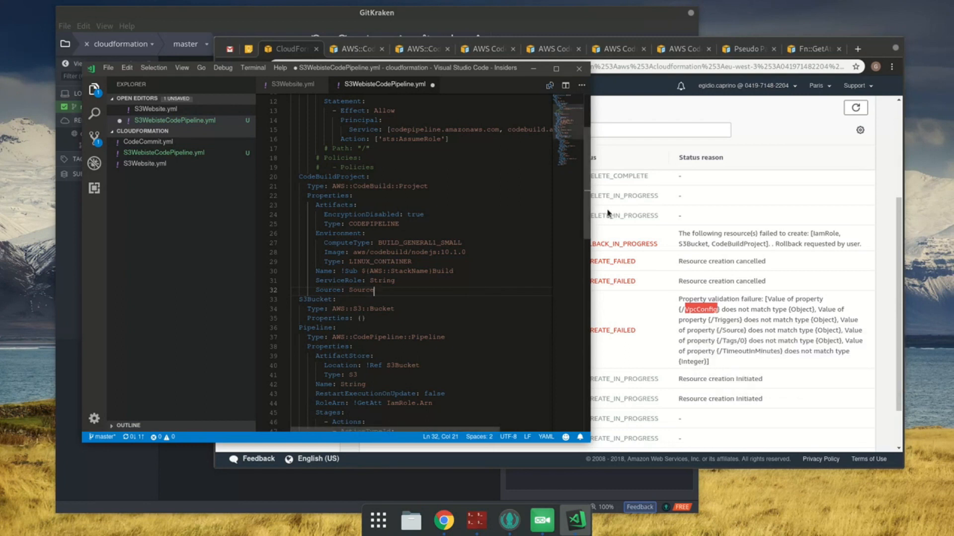
Step: Set CodeBuildProject's ServiceRole to !GetAtt IamRole.Arn and save the template
{"action": "left_click", "coordinate": [381, 281]}
{"action": "double_click", "coordinate": [381, 282]}
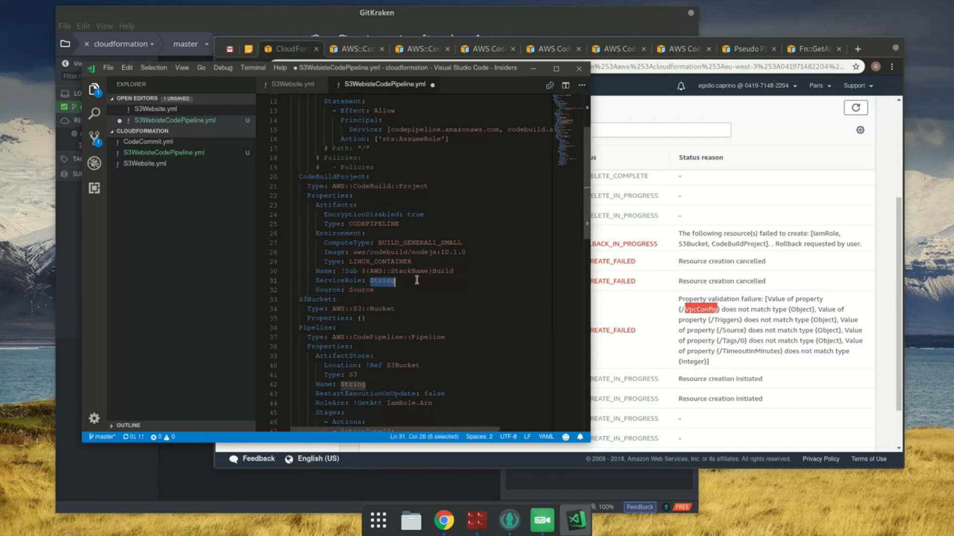
{"action": "type", "text": "!"}
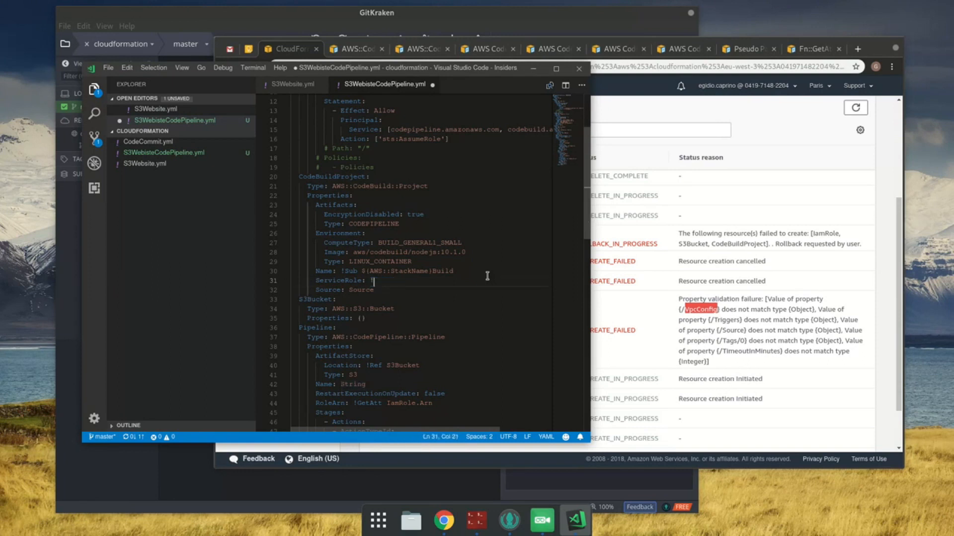
{"action": "type", "text": "GetAtt IamRole.Arn"}
{"action": "key", "text": "ctrl+s"}
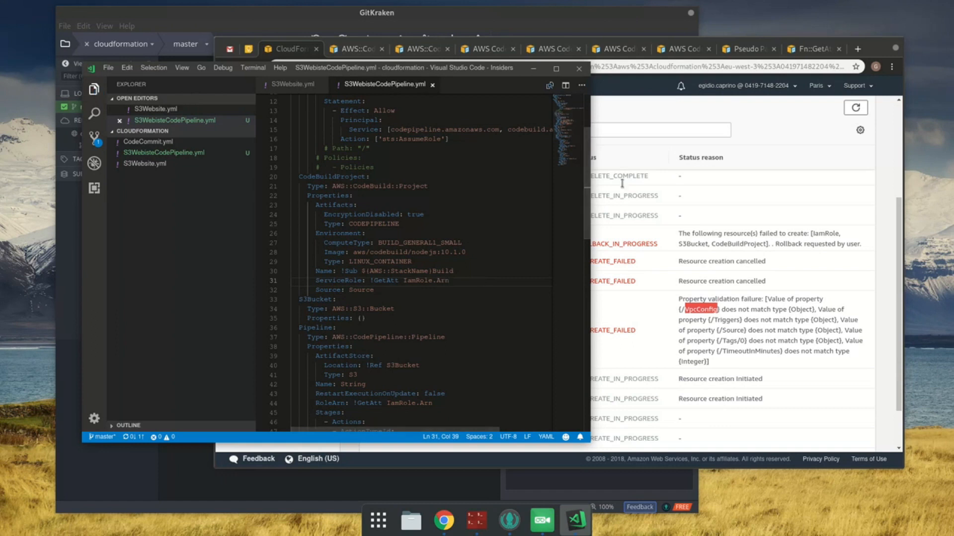
Step: In Chrome, check the remaining AWS::CodeBuild::Project properties and open the AWS CodeBuild Project Source reference in a new tab
{"action": "left_click", "coordinate": [356, 51]}
{"action": "left_click", "coordinate": [355, 51]}
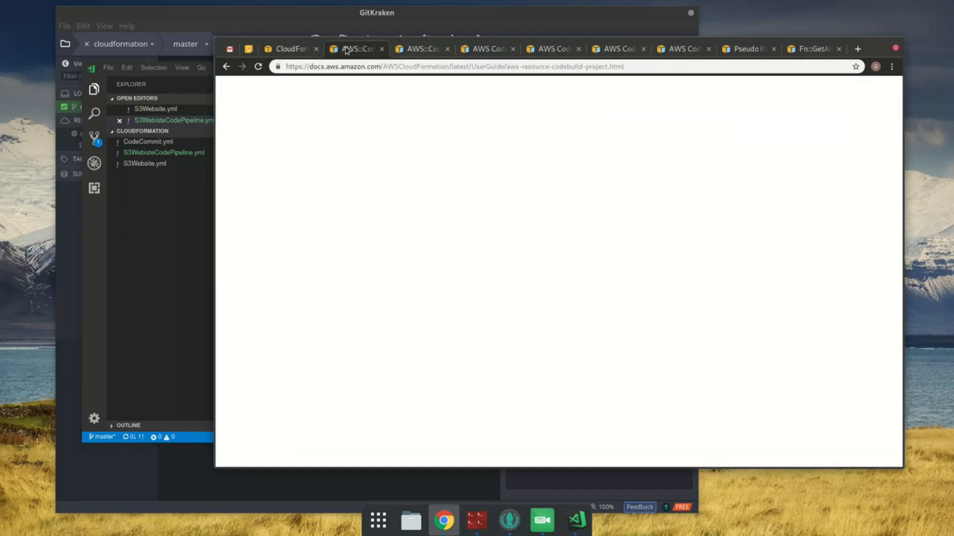
{"action": "scroll", "coordinate": [734, 298], "scroll_direction": "down", "scroll_amount": 5}
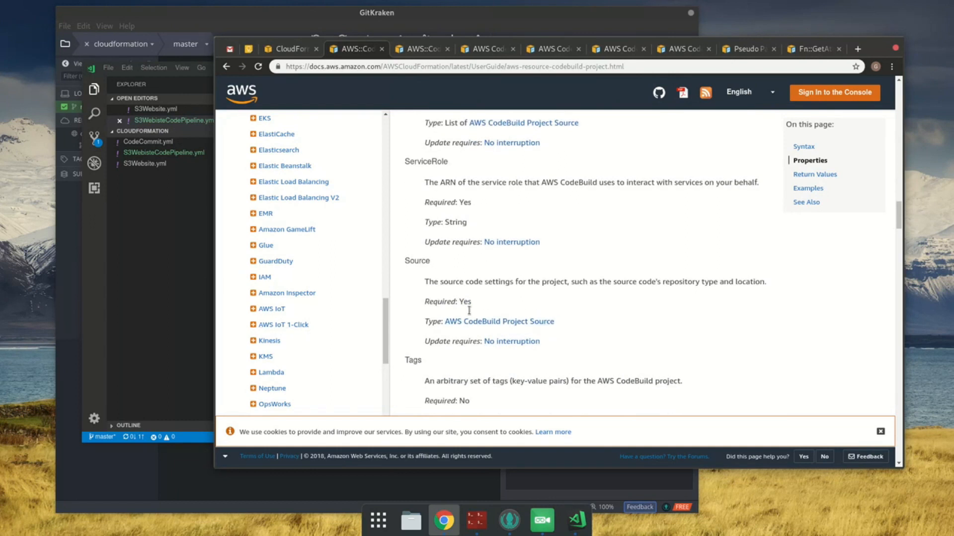
{"action": "middle_click", "coordinate": [478, 327]}
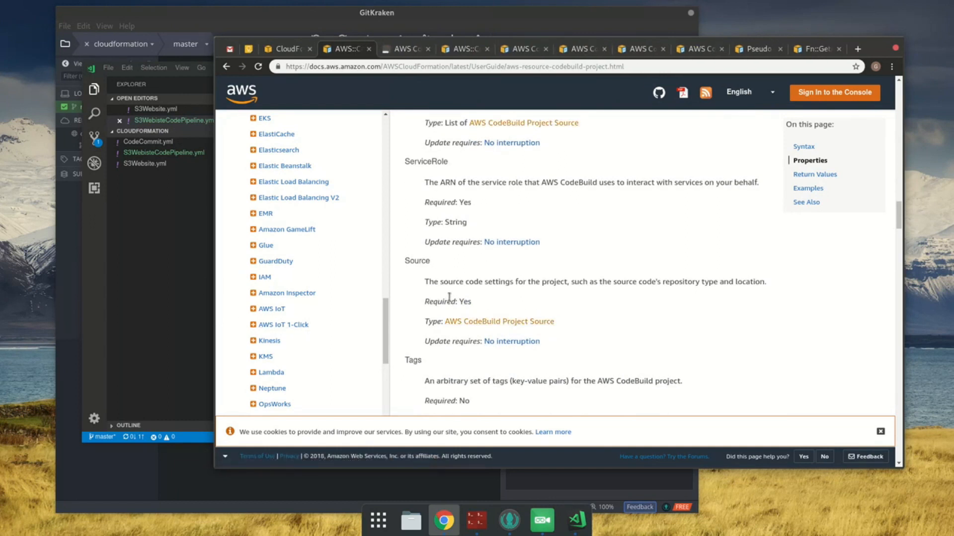
{"action": "scroll", "coordinate": [440, 285], "scroll_direction": "down", "scroll_amount": 4}
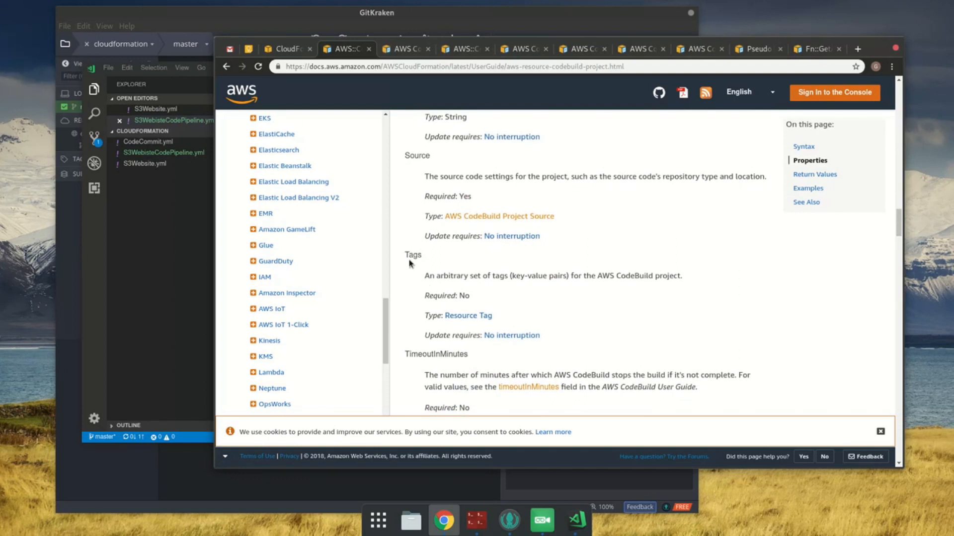
{"action": "scroll", "coordinate": [411, 264], "scroll_direction": "down", "scroll_amount": 4}
{"action": "scroll", "coordinate": [410, 264], "scroll_direction": "down", "scroll_amount": 3}
{"action": "scroll", "coordinate": [411, 263], "scroll_direction": "down", "scroll_amount": 3}
{"action": "scroll", "coordinate": [410, 264], "scroll_direction": "down", "scroll_amount": 4}
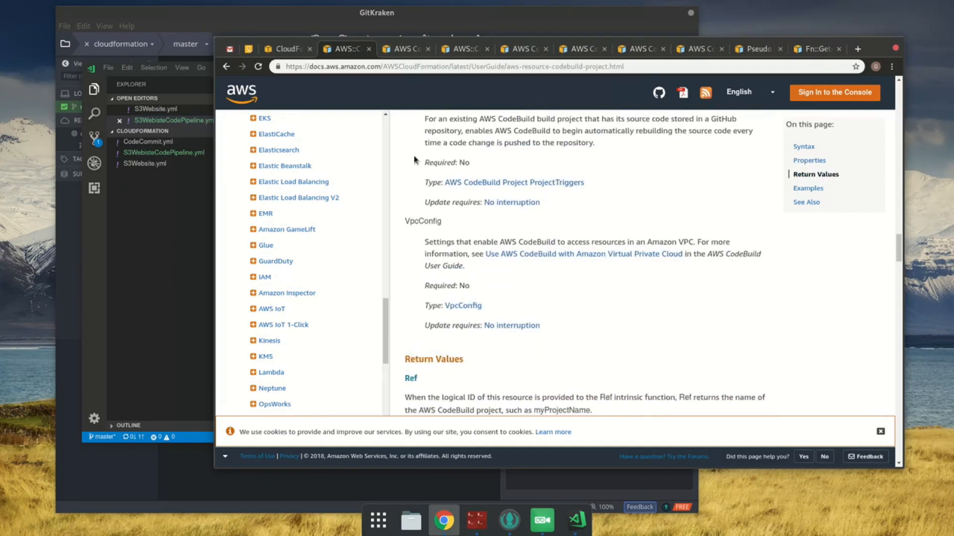
{"action": "left_click", "coordinate": [405, 50]}
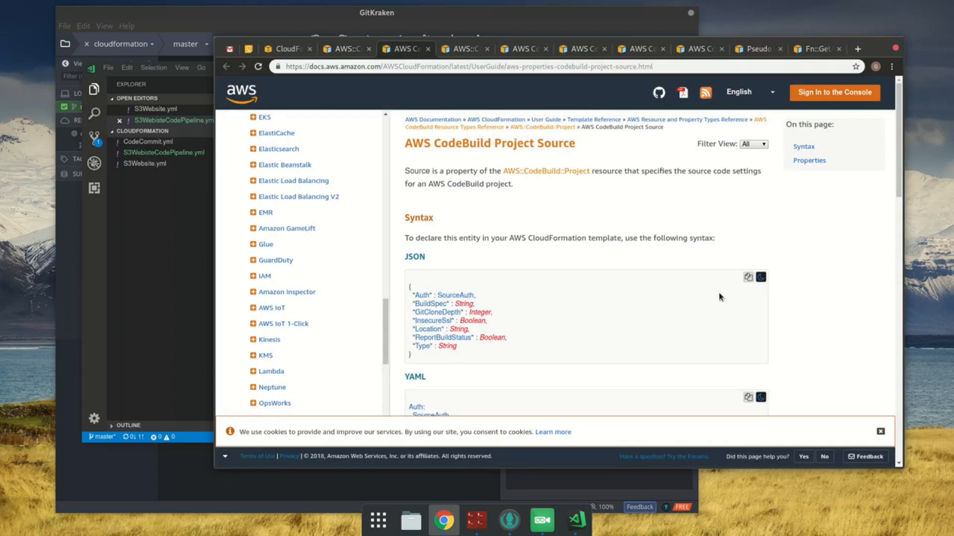
Step: Copy the Project Source YAML syntax, paste it over CodeBuildProject's Source value in VS Code and save the template
{"action": "scroll", "coordinate": [723, 326], "scroll_direction": "down", "scroll_amount": 3}
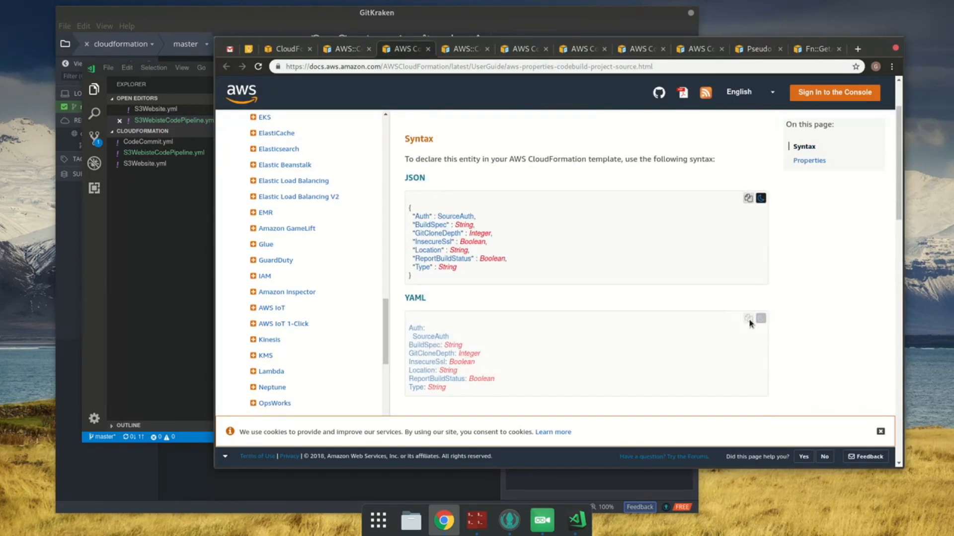
{"action": "left_click", "coordinate": [209, 296]}
{"action": "left_click", "coordinate": [444, 301]}
{"action": "double_click", "coordinate": [371, 290]}
{"action": "key", "text": "BackSpace"}
{"action": "key", "text": "BackSpace"}
{"action": "key", "text": "ctrl+v"}
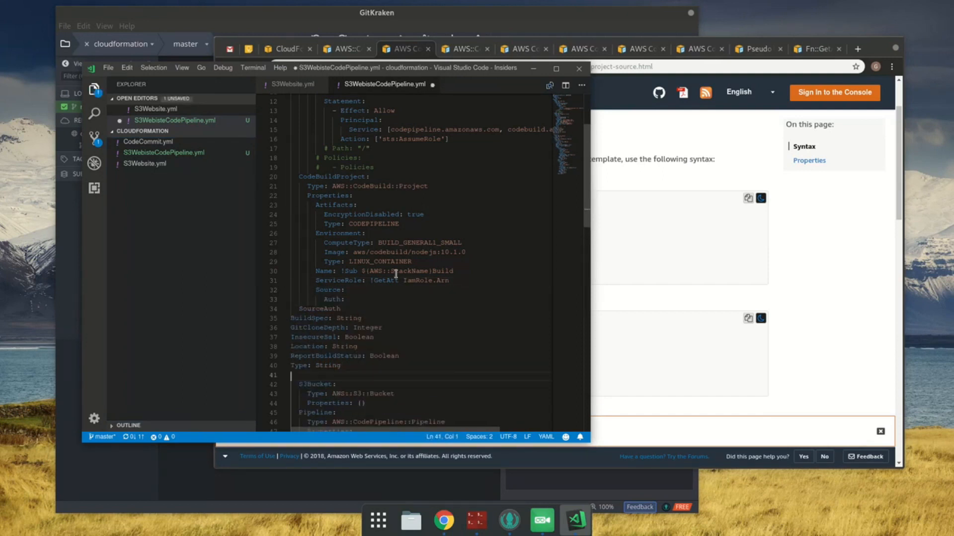
{"action": "key", "text": "ctrl+s"}
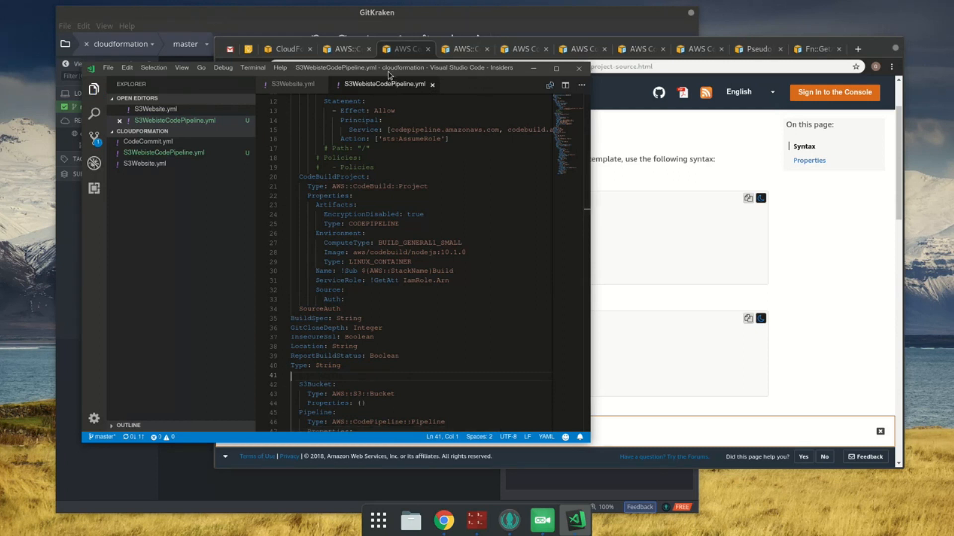
Step: Check the Auth property in the Source documentation in Chrome, and delete the Auth and SourceAuth lines from the template in VS Code
{"action": "left_click", "coordinate": [818, 207]}
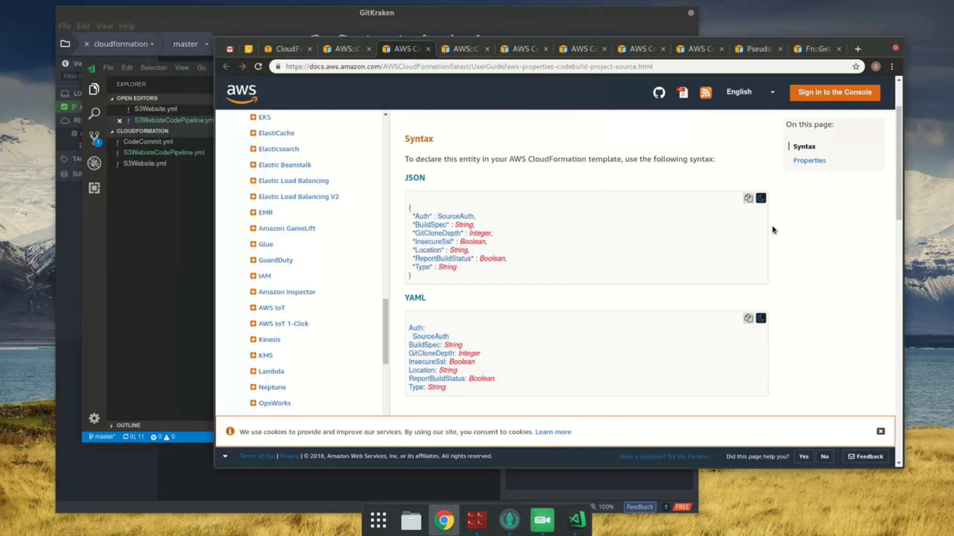
{"action": "scroll", "coordinate": [800, 261], "scroll_direction": "down", "scroll_amount": 5}
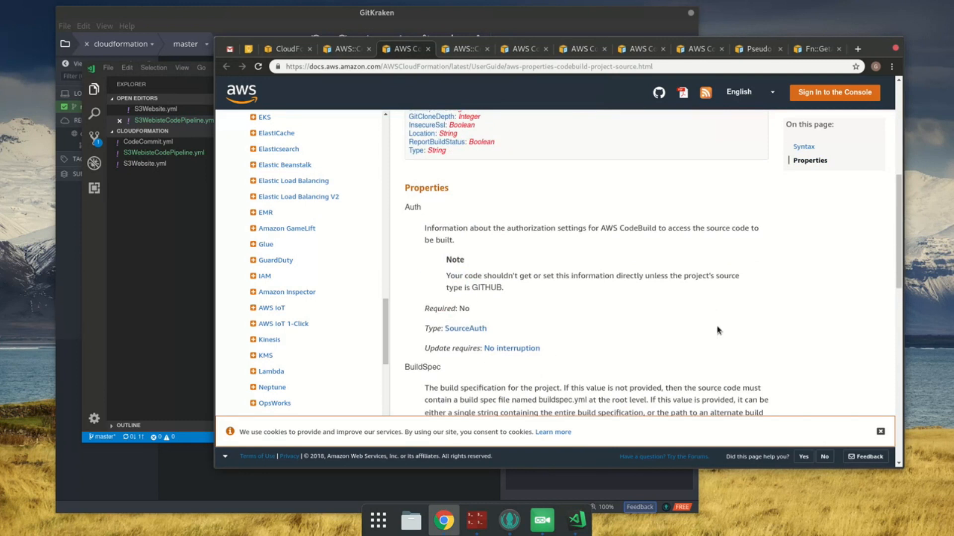
{"action": "left_click", "coordinate": [171, 247]}
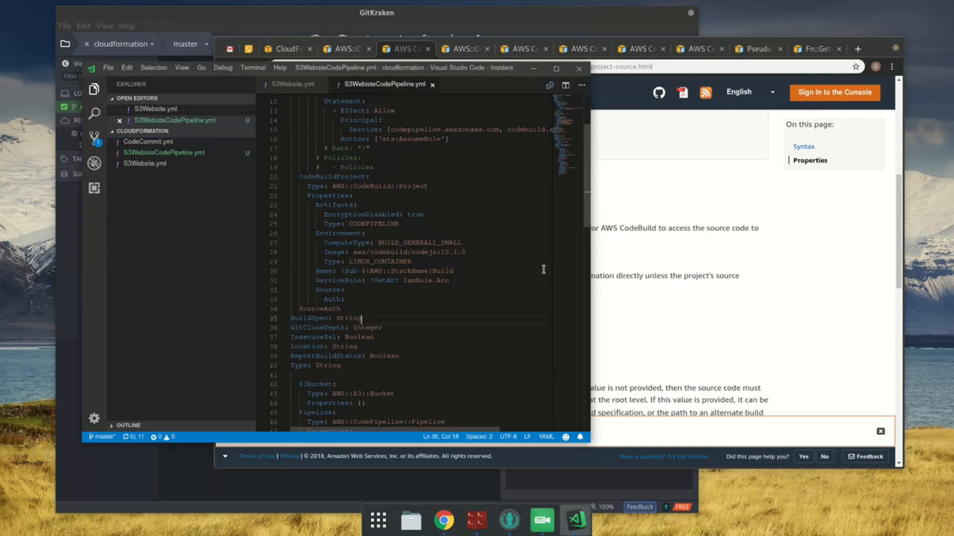
{"action": "key", "text": "Up"}
{"action": "key", "text": "Up"}
{"action": "key", "text": "ctrl+shift+k"}
{"action": "key", "text": "ctrl+shift+k"}
Step: Indent the pasted properties from BuildSpec through Type so they nest under Source, and save the template
{"action": "key", "text": "Home"}
{"action": "key", "text": "shift+Down"}
{"action": "key", "text": "shift+Down"}
{"action": "key", "text": "shift+Down"}
{"action": "key", "text": "shift+Down"}
{"action": "key", "text": "shift+Down"}
{"action": "key", "text": "shift+End"}
{"action": "key", "text": "Tab"}
{"action": "key", "text": "Tab"}
{"action": "key", "text": "Tab"}
{"action": "key", "text": "Tab"}
{"action": "key", "text": "Down"}
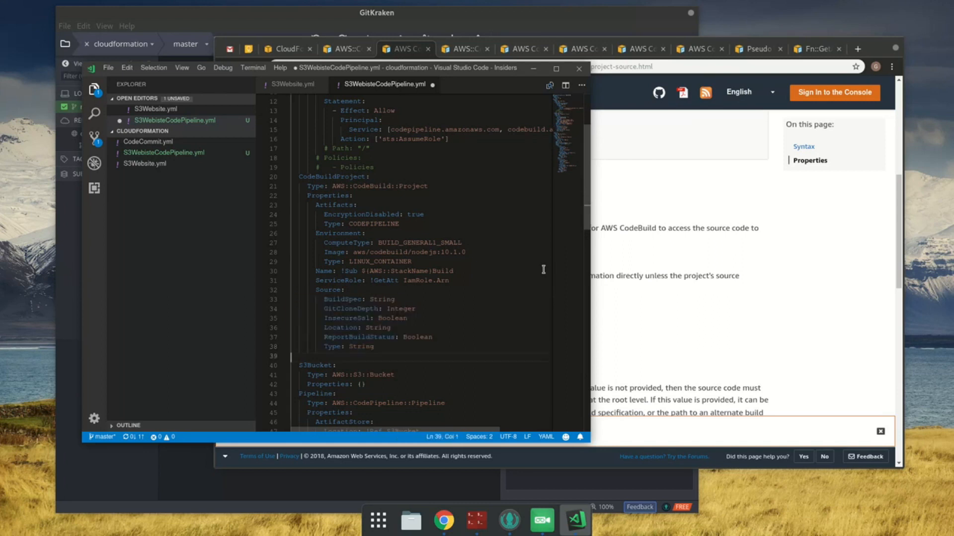
{"action": "key", "text": "ctrl+s"}
Step: Check BuildSpec and GitCloneDepth in the Chrome documentation, remove both from CodeBuildProject's Source block in VS Code, and save
{"action": "left_click", "coordinate": [750, 294]}
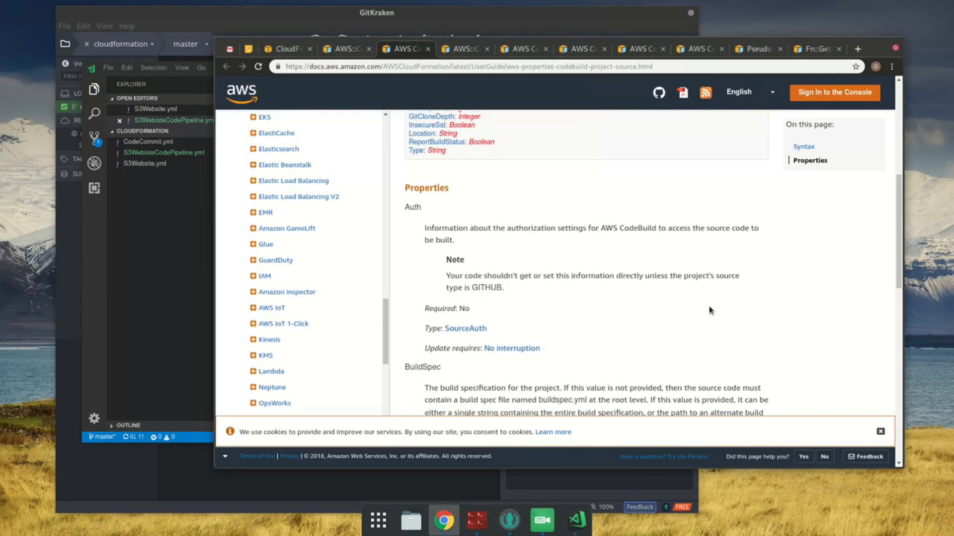
{"action": "scroll", "coordinate": [710, 311], "scroll_direction": "down", "scroll_amount": 3}
{"action": "scroll", "coordinate": [602, 316], "scroll_direction": "down", "scroll_amount": 2}
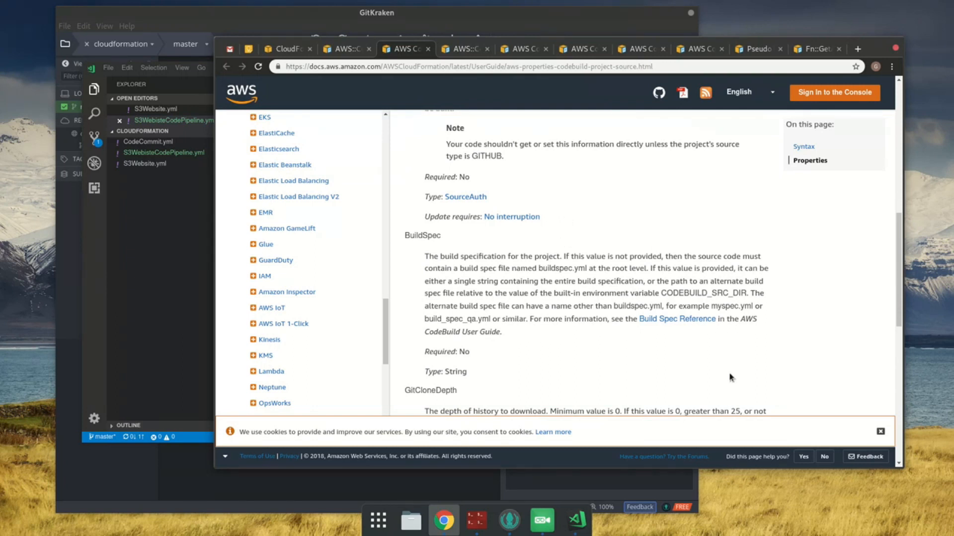
{"action": "scroll", "coordinate": [469, 307], "scroll_direction": "down", "scroll_amount": 2}
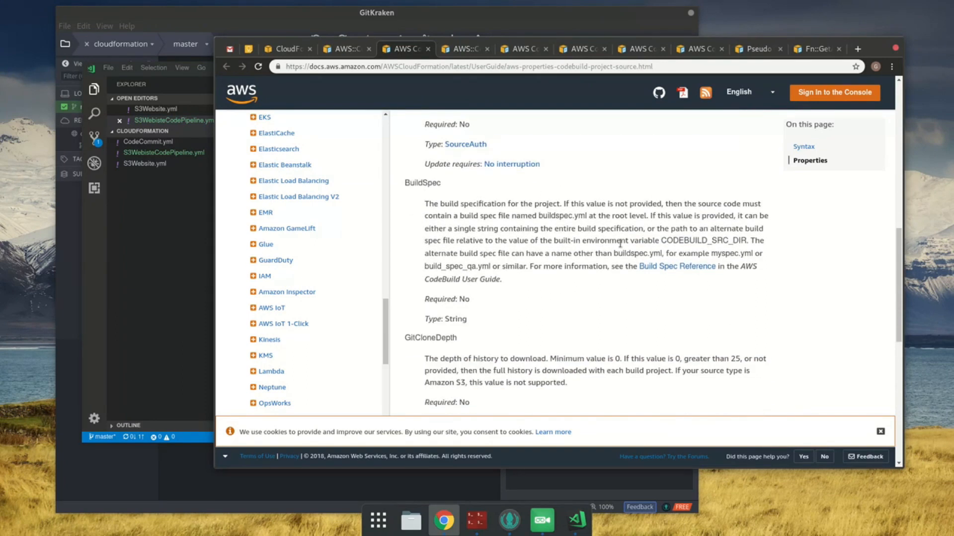
{"action": "scroll", "coordinate": [774, 384], "scroll_direction": "down", "scroll_amount": 4}
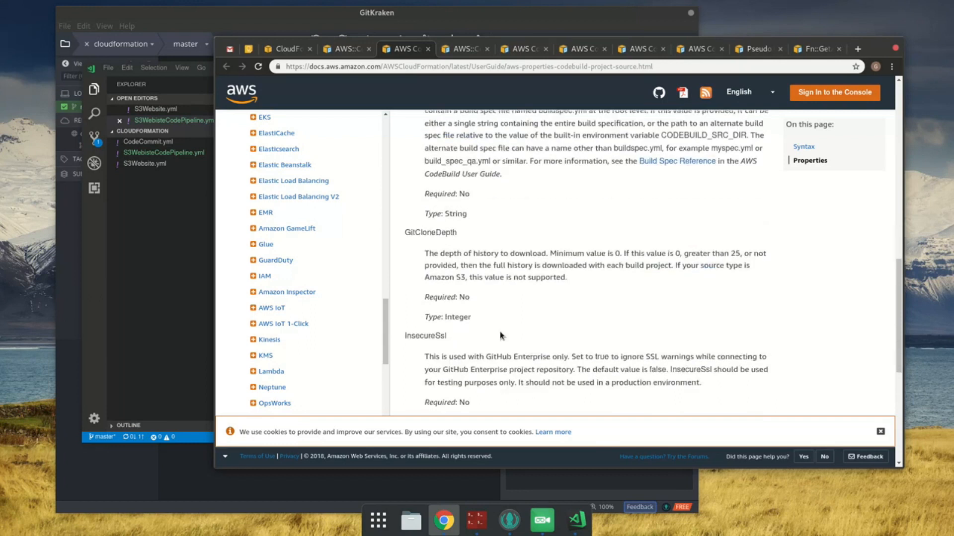
{"action": "key", "text": "alt+Tab"}
{"action": "key", "text": "alt+Tab"}
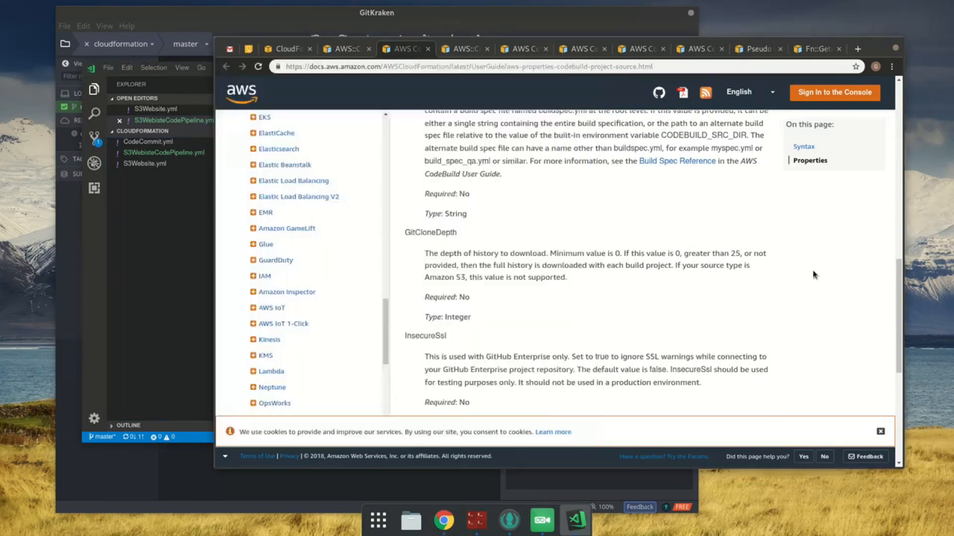
{"action": "left_click", "coordinate": [107, 238]}
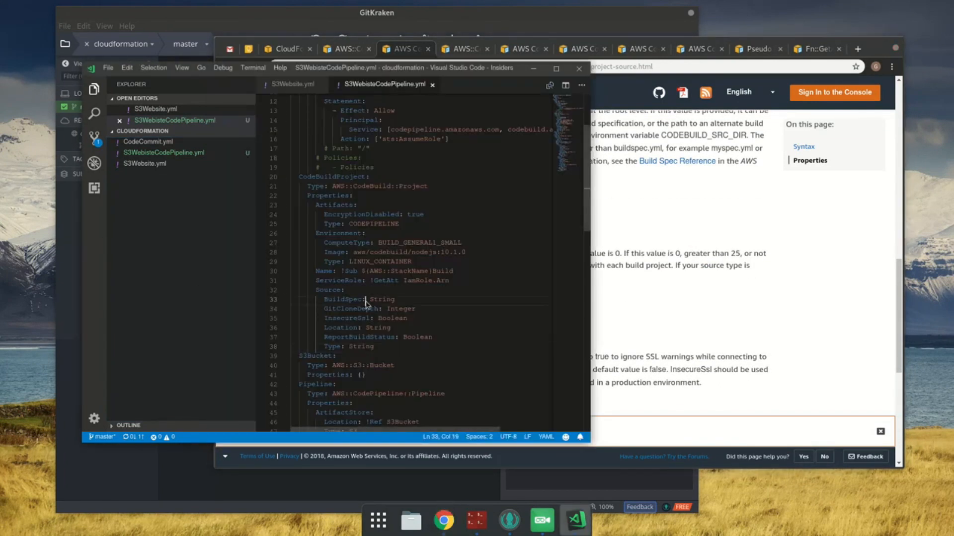
{"action": "key", "text": "Home"}
{"action": "key", "text": "ctrl+shift+Right"}
{"action": "key", "text": "ctrl+shift+Right"}
{"action": "key", "text": "ctrl+shift+Right"}
{"action": "key", "text": "shift+Down"}
{"action": "key", "text": "ctrl+shift+Right"}
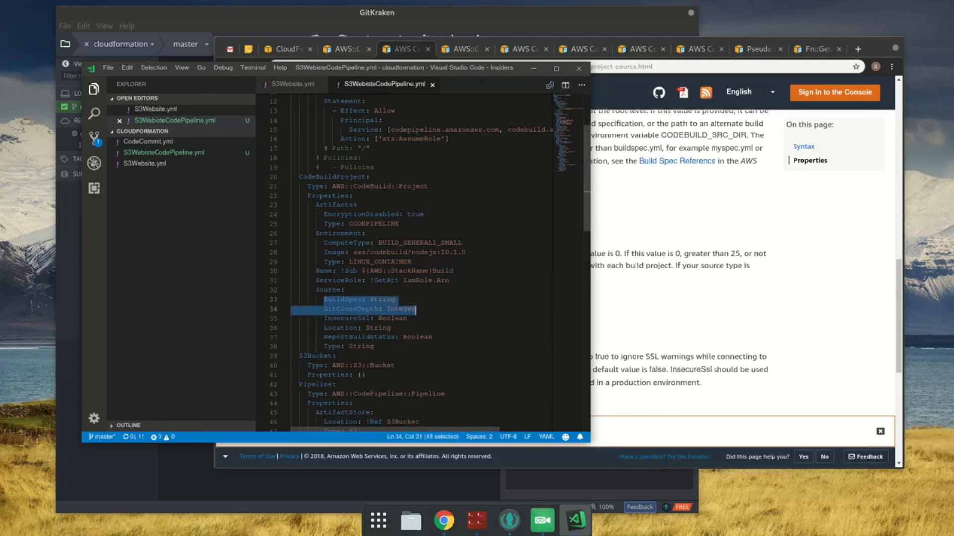
{"action": "key", "text": "BackSpace"}
{"action": "key", "text": "BackSpace"}
{"action": "key", "text": "BackSpace"}
{"action": "key", "text": "BackSpace"}
{"action": "key", "text": "BackSpace"}
{"action": "key", "text": "BackSpace"}
{"action": "key", "text": "ctrl+s"}
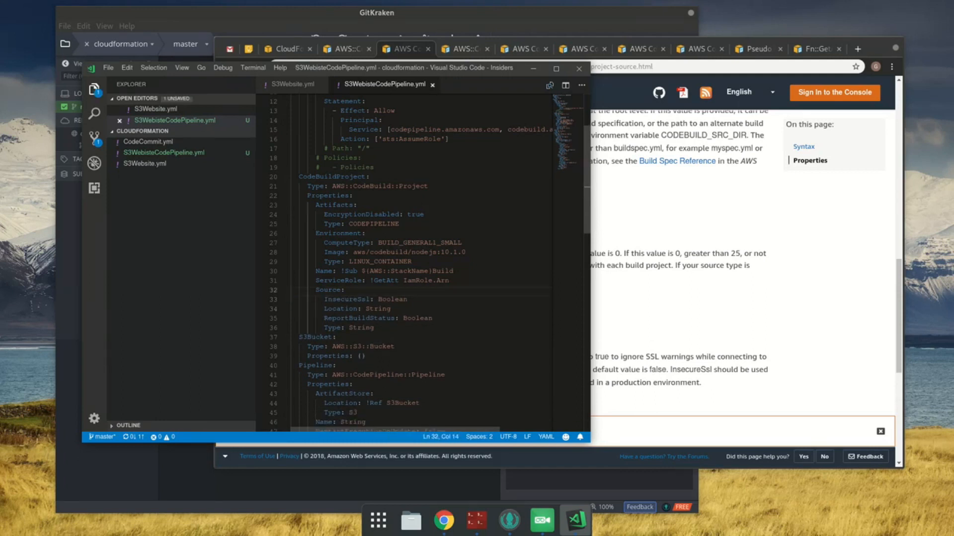
Step: Check InsecureSsl and Location in the Chrome documentation, remove both from the Source block in VS Code, and save
{"action": "left_click", "coordinate": [862, 287]}
{"action": "scroll", "coordinate": [847, 283], "scroll_direction": "down", "scroll_amount": 2}
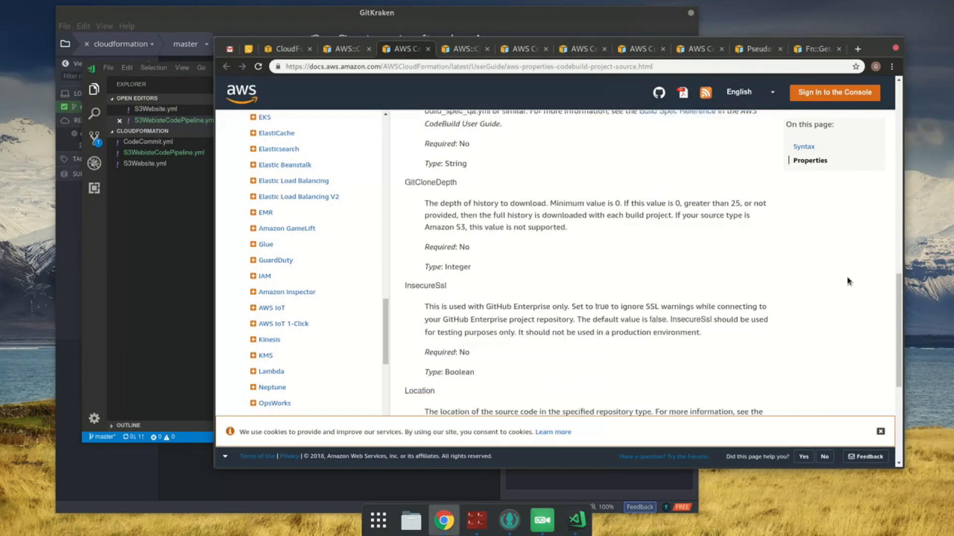
{"action": "scroll", "coordinate": [694, 299], "scroll_direction": "down", "scroll_amount": 4}
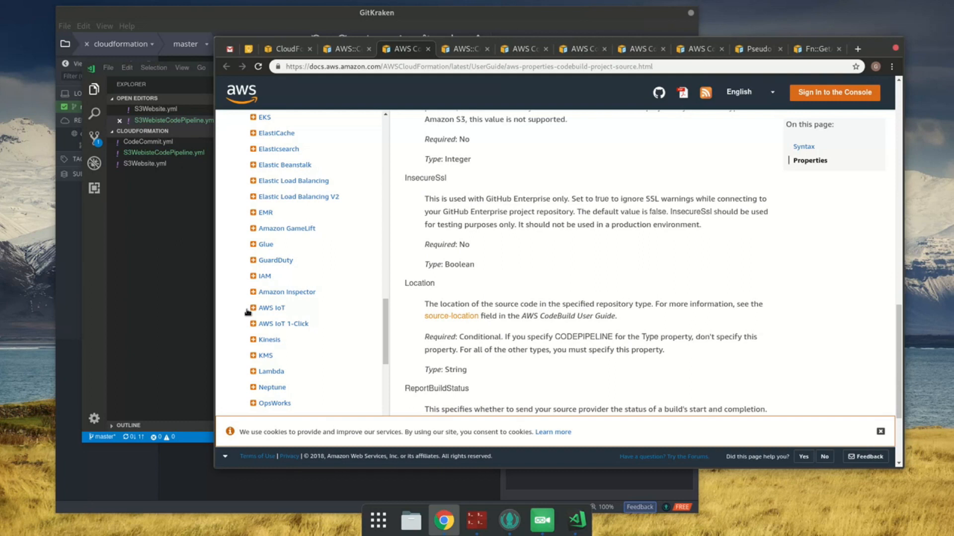
{"action": "left_click", "coordinate": [200, 297]}
{"action": "left_click", "coordinate": [425, 301]}
{"action": "key", "text": "Home"}
{"action": "key", "text": "shift+End"}
{"action": "key", "text": "shift+Down"}
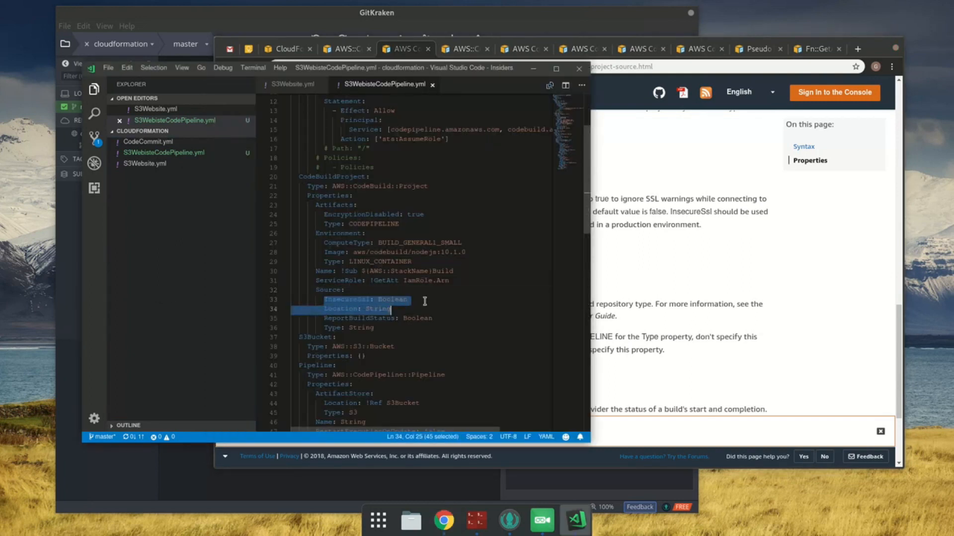
{"action": "key", "text": "BackSpace"}
{"action": "key", "text": "shift+Home"}
{"action": "key", "text": "BackSpace"}
{"action": "key", "text": "BackSpace"}
{"action": "key", "text": "ctrl+s"}
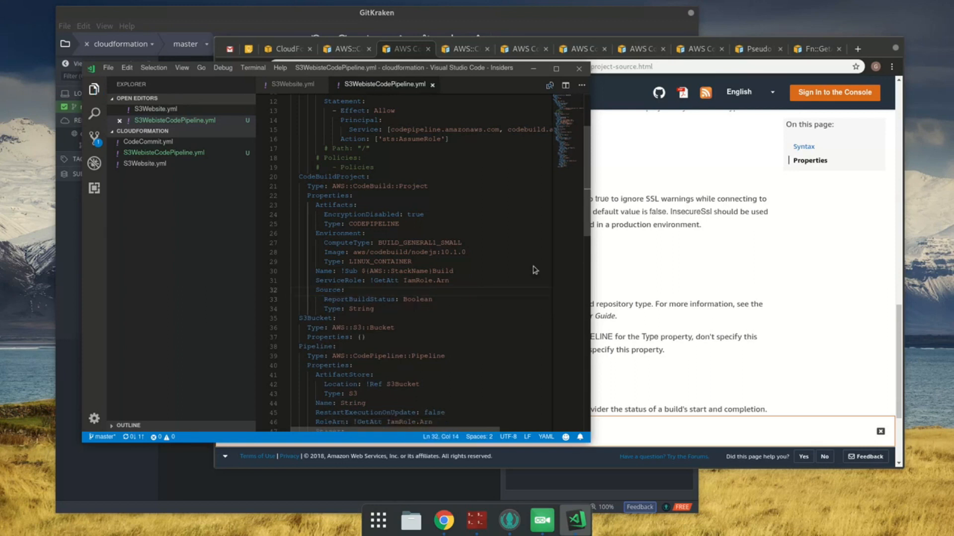
Step: Check ReportBuildStatus and Type in the Source documentation in Chrome, and open the linked source-type reference in a new tab
{"action": "left_click", "coordinate": [624, 292]}
{"action": "scroll", "coordinate": [624, 292], "scroll_direction": "down", "scroll_amount": 3}
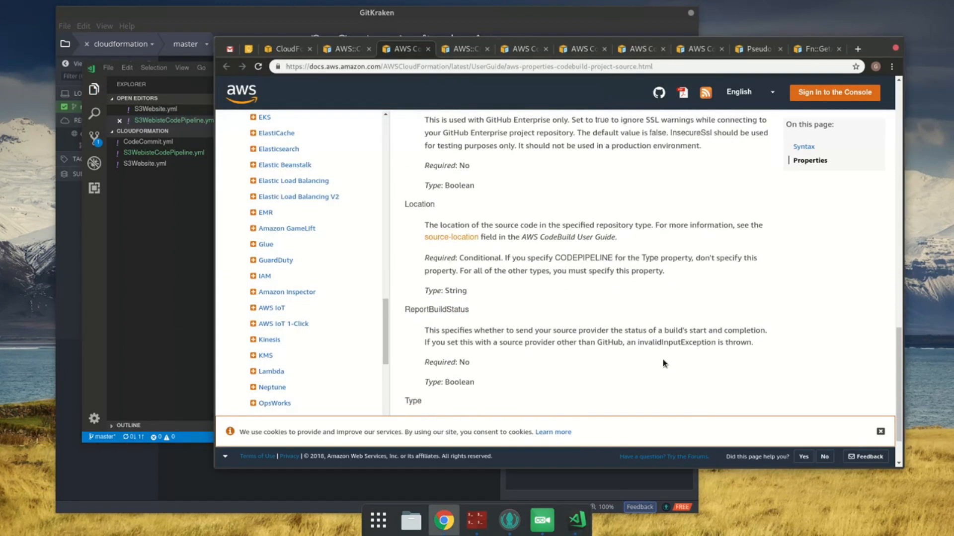
{"action": "scroll", "coordinate": [663, 362], "scroll_direction": "down", "scroll_amount": 2}
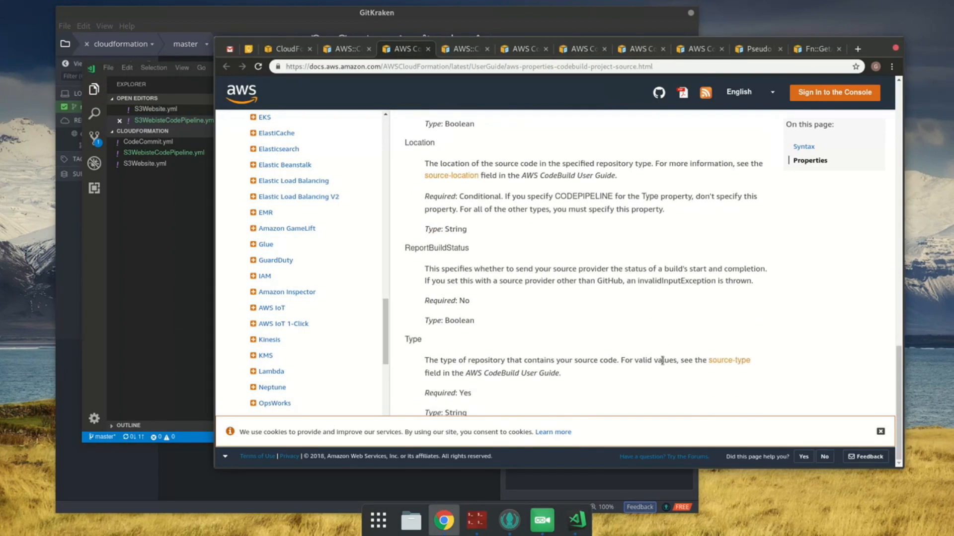
{"action": "middle_click", "coordinate": [741, 361]}
{"action": "scroll", "coordinate": [318, 278], "scroll_direction": "down", "scroll_amount": 3}
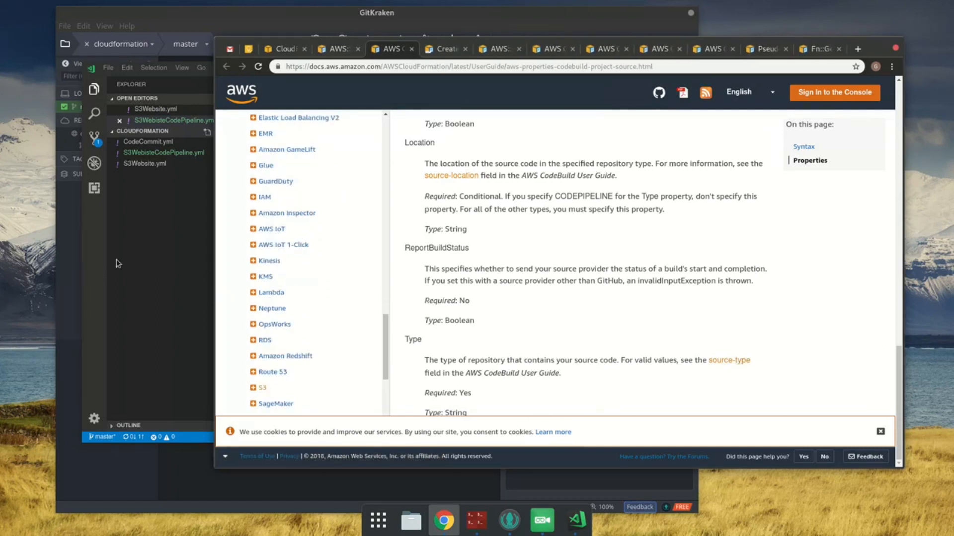
Step: Remove the ReportBuildStatus line from CodeBuildProject's Source block in VS Code and save the template
{"action": "left_click", "coordinate": [157, 252]}
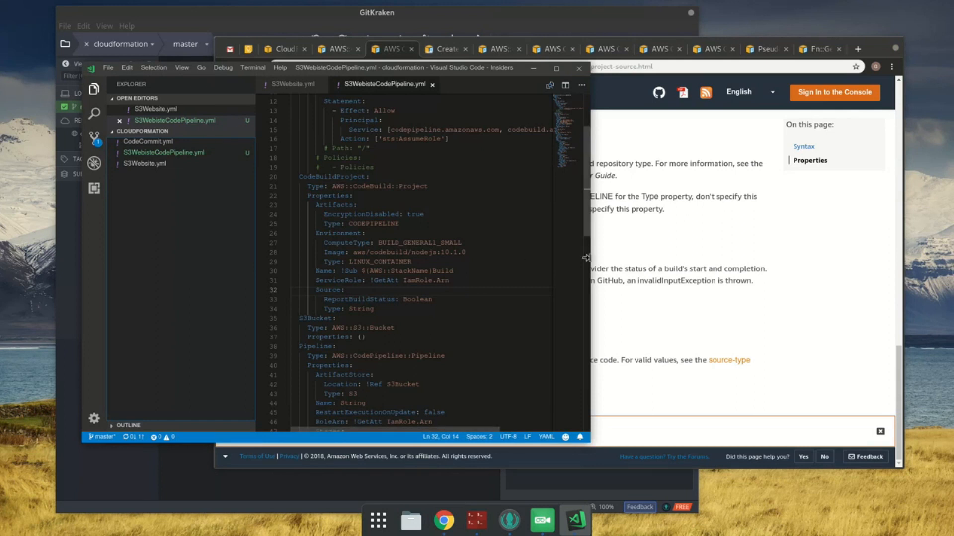
{"action": "left_click", "coordinate": [431, 296]}
{"action": "key", "text": "shift+Home"}
{"action": "key", "text": "shift+Home"}
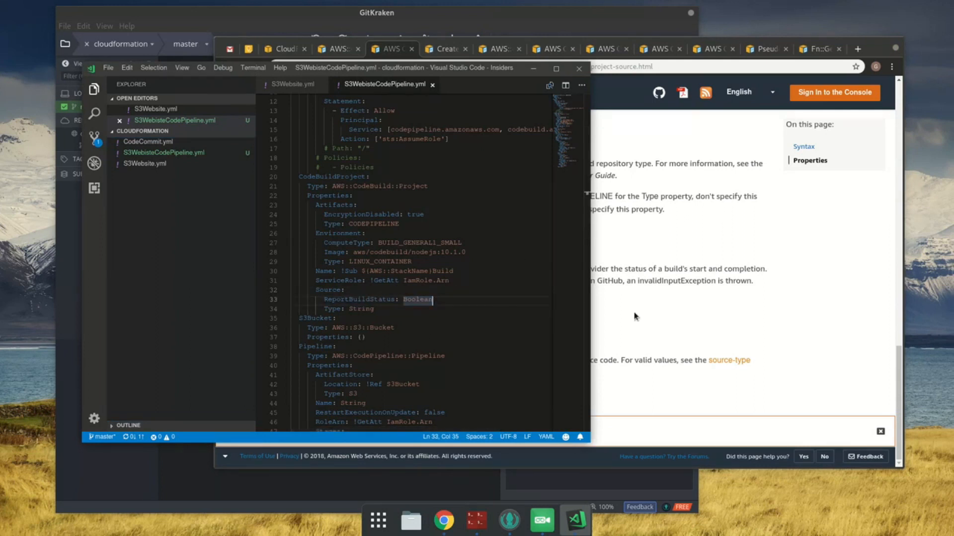
{"action": "key", "text": "BackSpace"}
{"action": "key", "text": "BackSpace"}
{"action": "key", "text": "ctrl+s"}
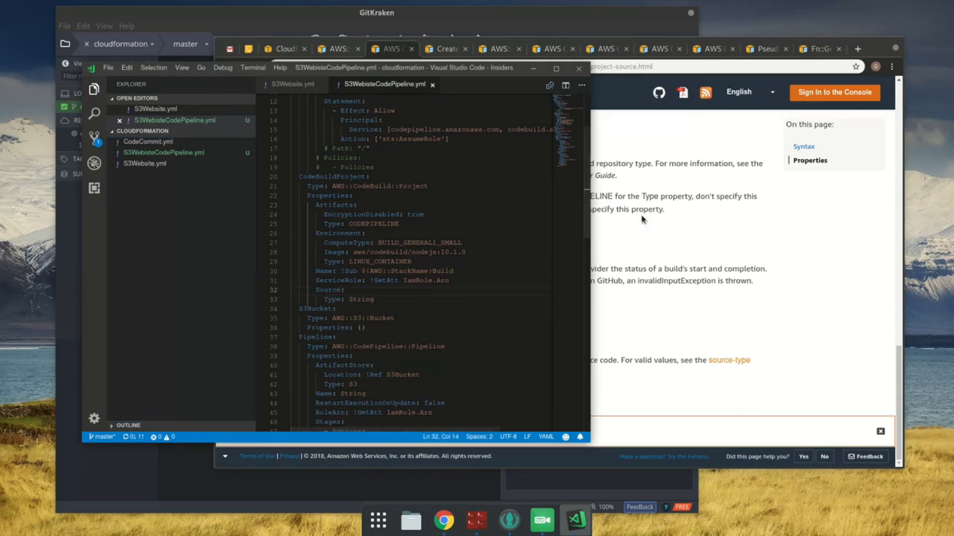
Step: Find source-type in the CodeBuild create-project guide in Chrome and copy the valid value CODEPIPELINE
{"action": "left_click", "coordinate": [450, 52]}
{"action": "key", "text": "ctrl+f"}
{"action": "type", "text": "s"}
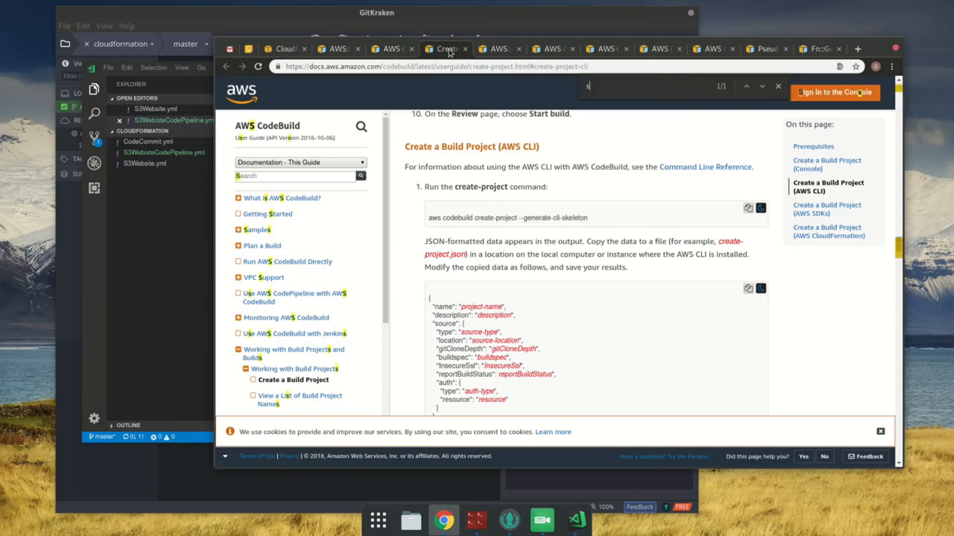
{"action": "type", "text": "ource-type"}
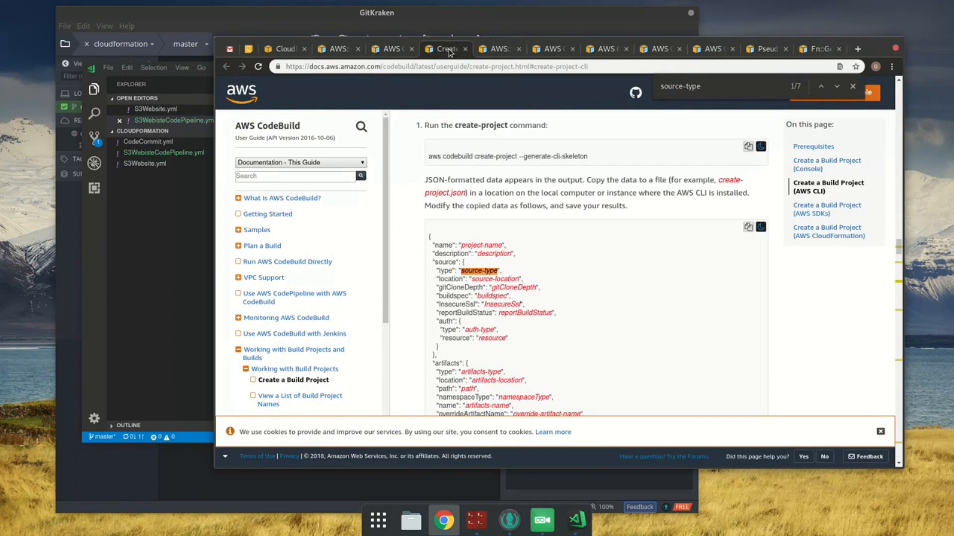
{"action": "key", "text": "Return"}
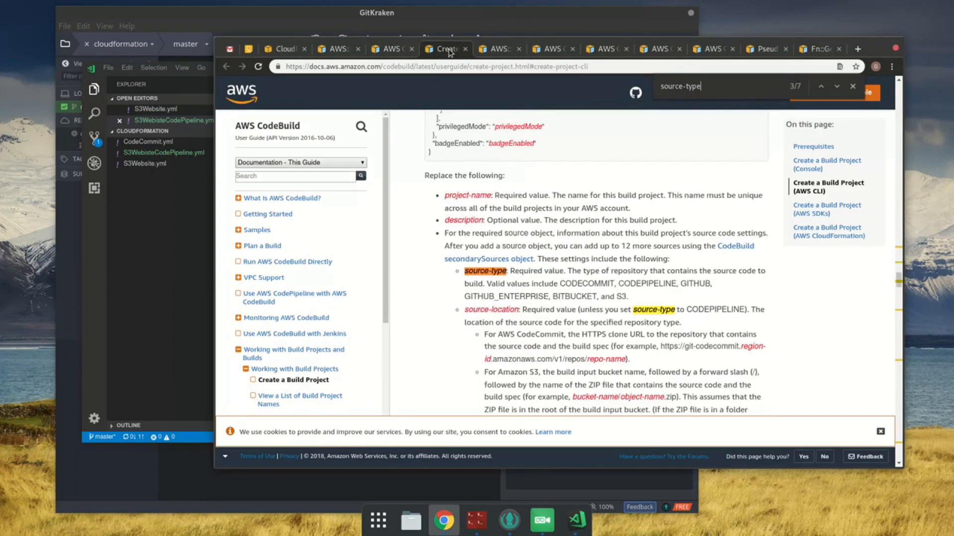
{"action": "double_click", "coordinate": [670, 284]}
{"action": "key", "text": "ctrl+c"}
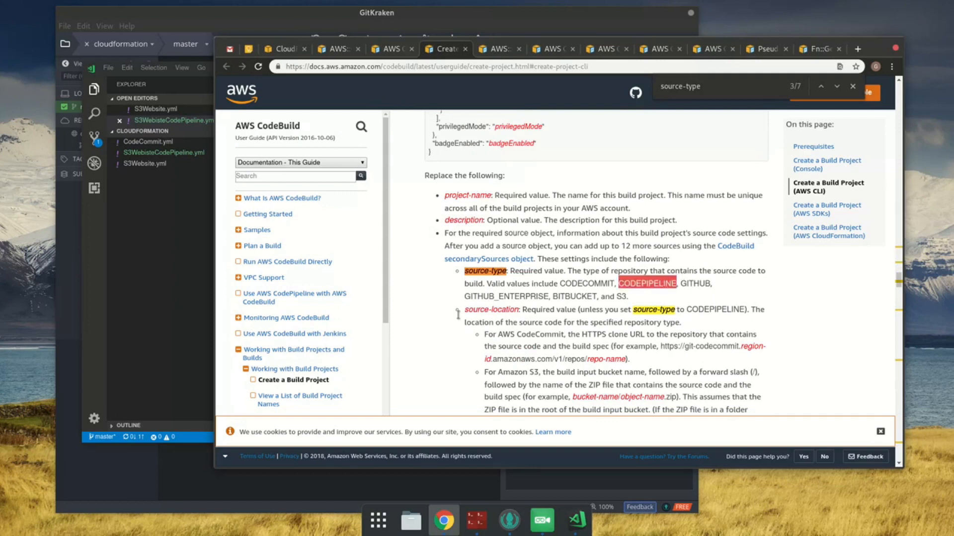
Step: Set CodeBuildProject's Source Type to CODEPIPELINE in the VS Code template and save it
{"action": "left_click", "coordinate": [119, 278]}
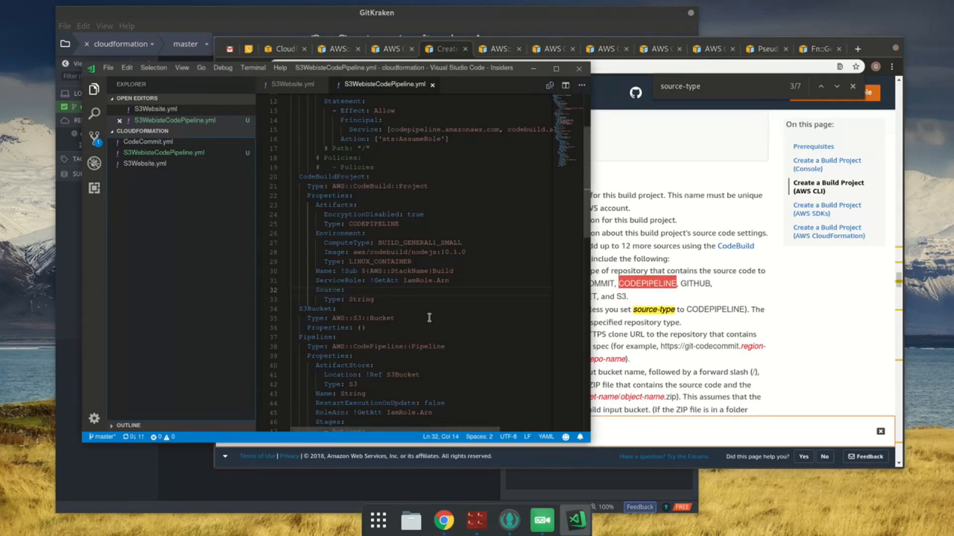
{"action": "scroll", "coordinate": [429, 318], "scroll_direction": "down", "scroll_amount": 3}
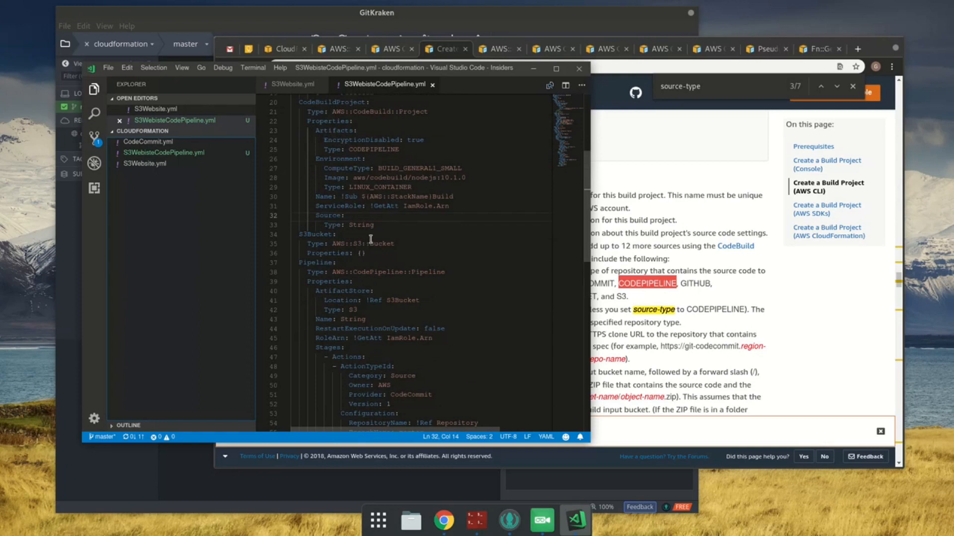
{"action": "double_click", "coordinate": [360, 224]}
{"action": "key", "text": "ctrl+v"}
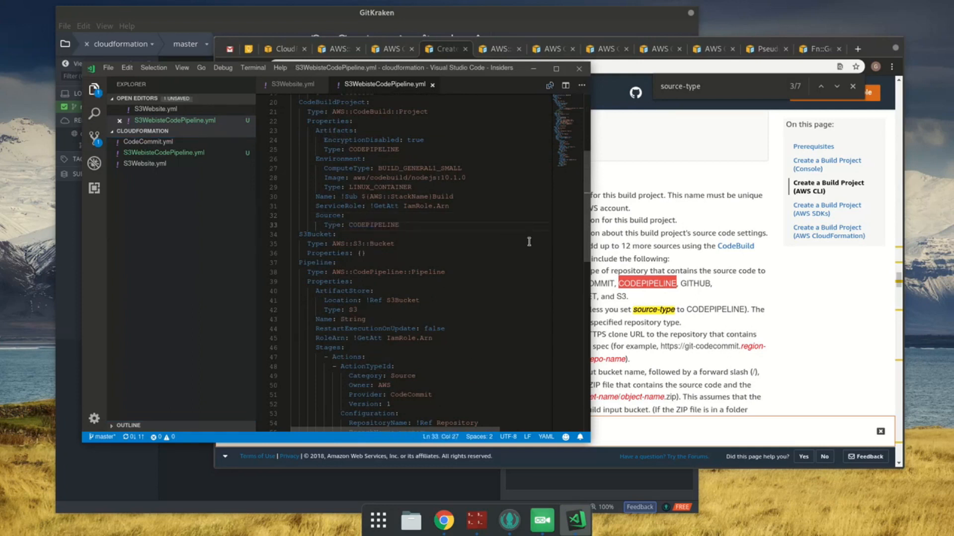
Step: Return to the CloudFormation console in Chrome, copy the stack name YouVectorCodePipeline, and delete that rolled-back stack
{"action": "left_click", "coordinate": [273, 60]}
{"action": "left_click", "coordinate": [283, 49]}
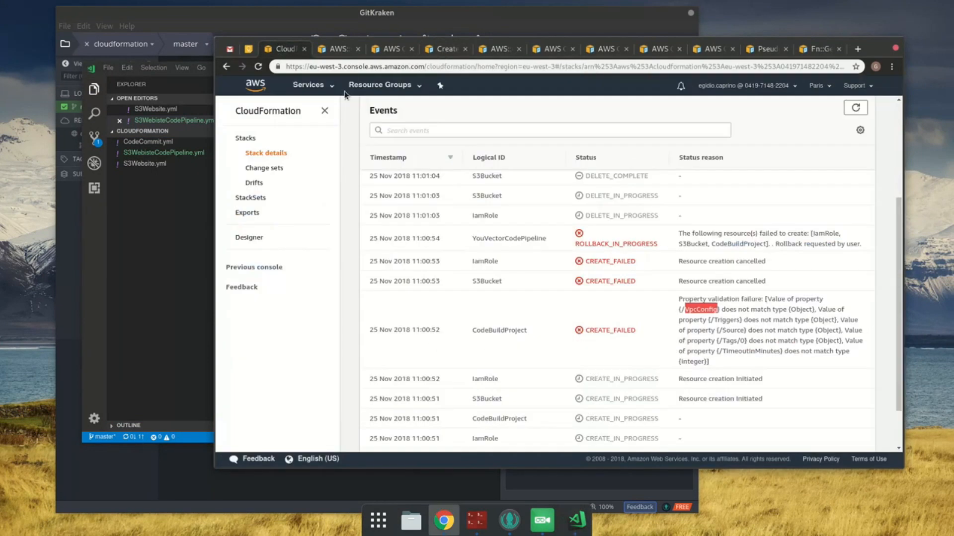
{"action": "scroll", "coordinate": [604, 241], "scroll_direction": "up", "scroll_amount": 1}
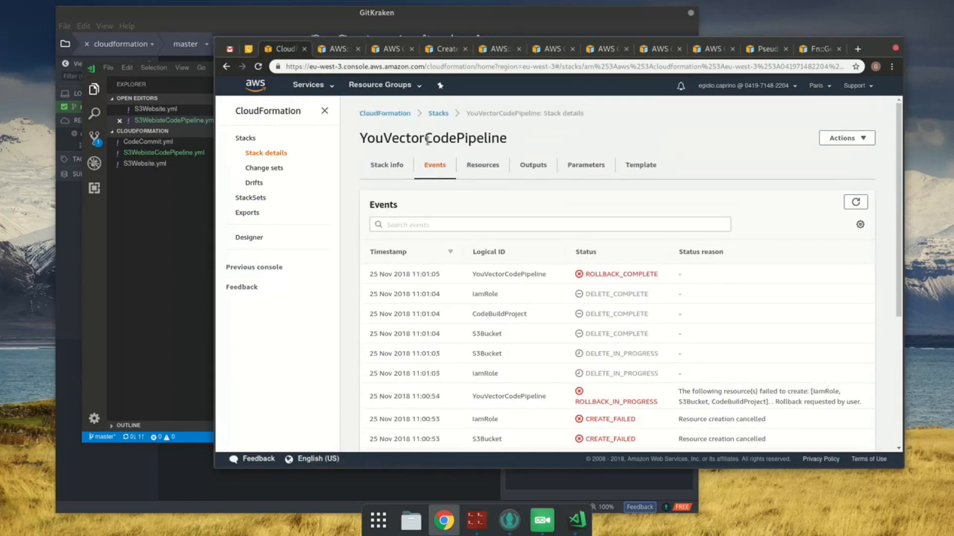
{"action": "double_click", "coordinate": [428, 139]}
{"action": "key", "text": "ctrl+c"}
{"action": "left_click", "coordinate": [873, 141]}
{"action": "left_click", "coordinate": [867, 139]}
{"action": "left_click", "coordinate": [857, 139]}
{"action": "left_click", "coordinate": [853, 258]}
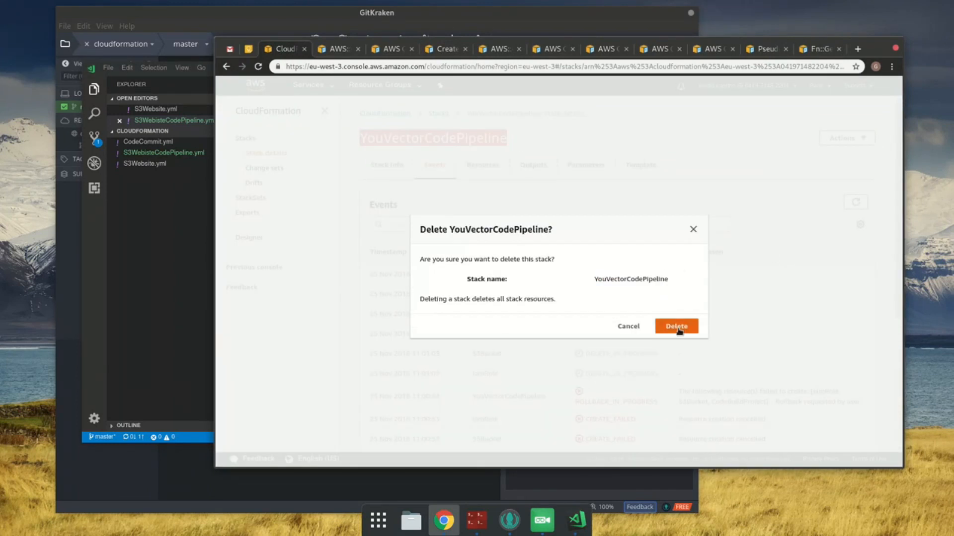
{"action": "left_click", "coordinate": [678, 329]}
Step: Start creating a new stack from the stacks list and upload S3WebisteCodePipeline.yml as its template file
{"action": "left_click", "coordinate": [438, 138]}
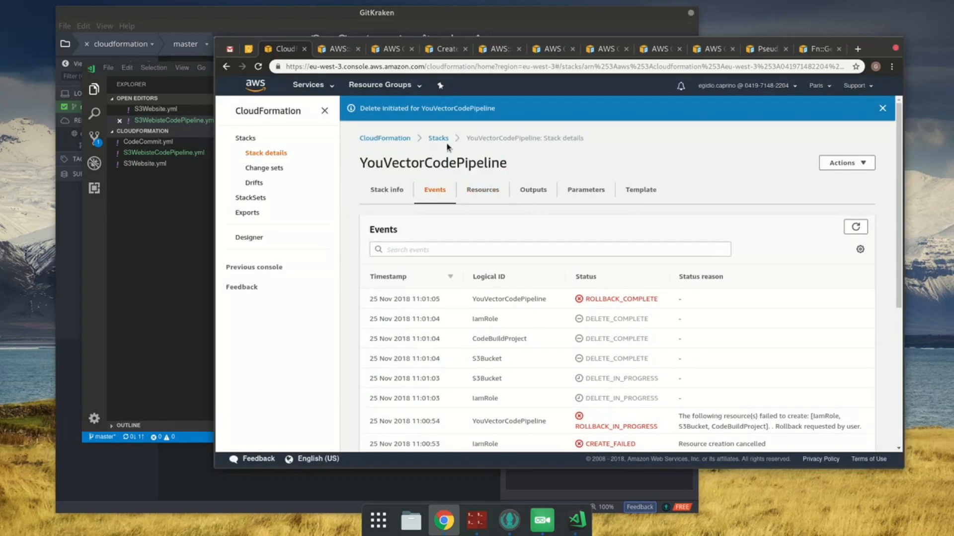
{"action": "left_click", "coordinate": [839, 143]}
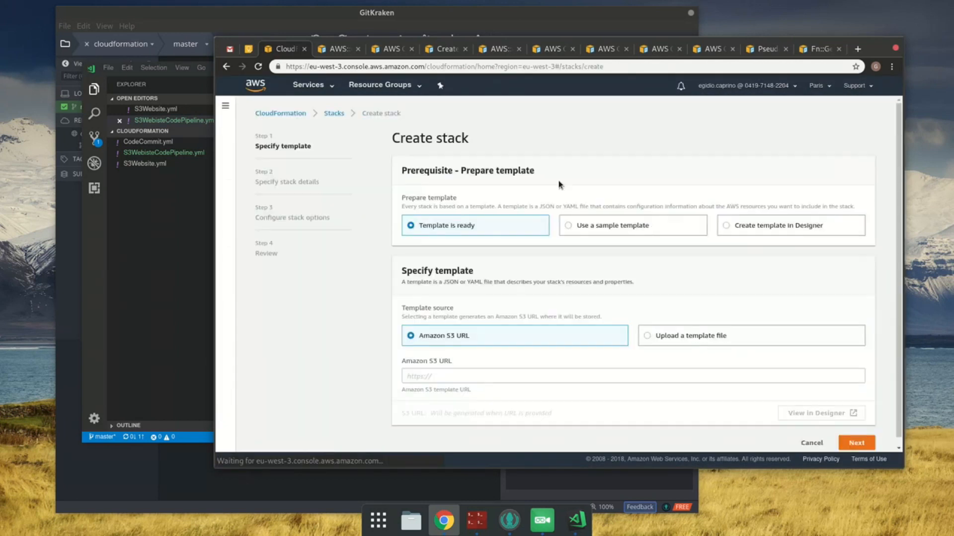
{"action": "left_click", "coordinate": [687, 336]}
{"action": "left_click", "coordinate": [437, 376]}
{"action": "double_click", "coordinate": [437, 94]}
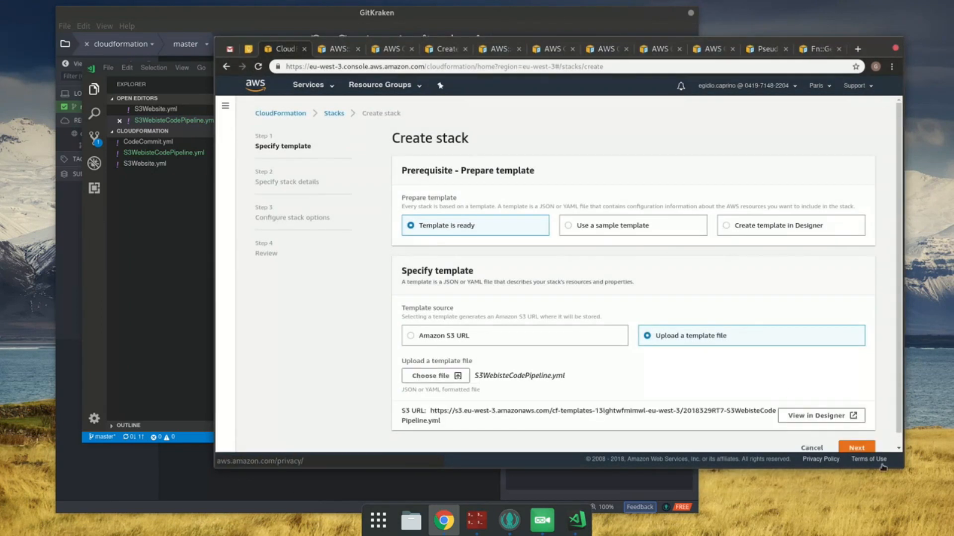
{"action": "left_click", "coordinate": [862, 446]}
Step: Name the stack YouVectorCodePipeline, set the Repository parameter to youvector.co, and continue to the stack options
{"action": "left_click", "coordinate": [512, 212]}
{"action": "key", "text": "ctrl+v"}
{"action": "left_click", "coordinate": [461, 314]}
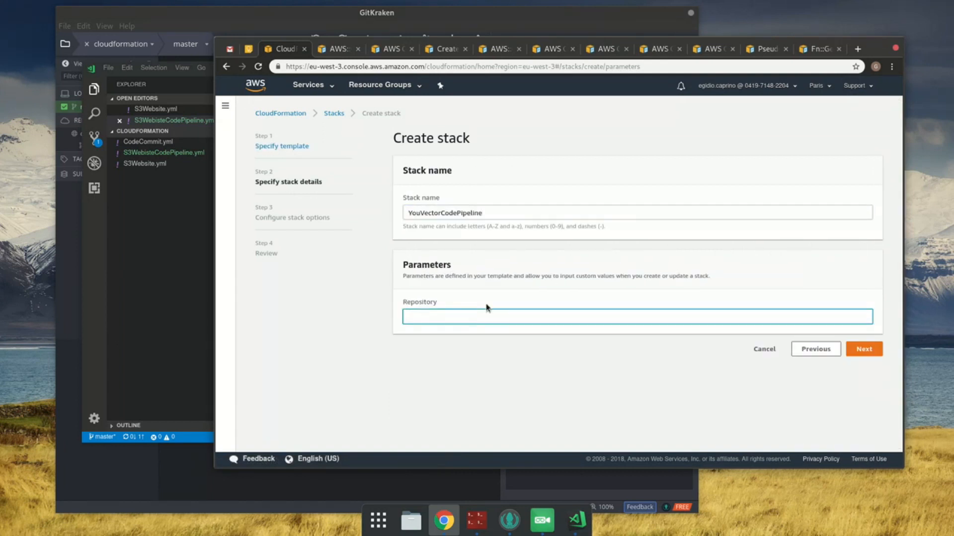
{"action": "type", "text": "youvector.co"}
{"action": "left_click", "coordinate": [870, 348]}
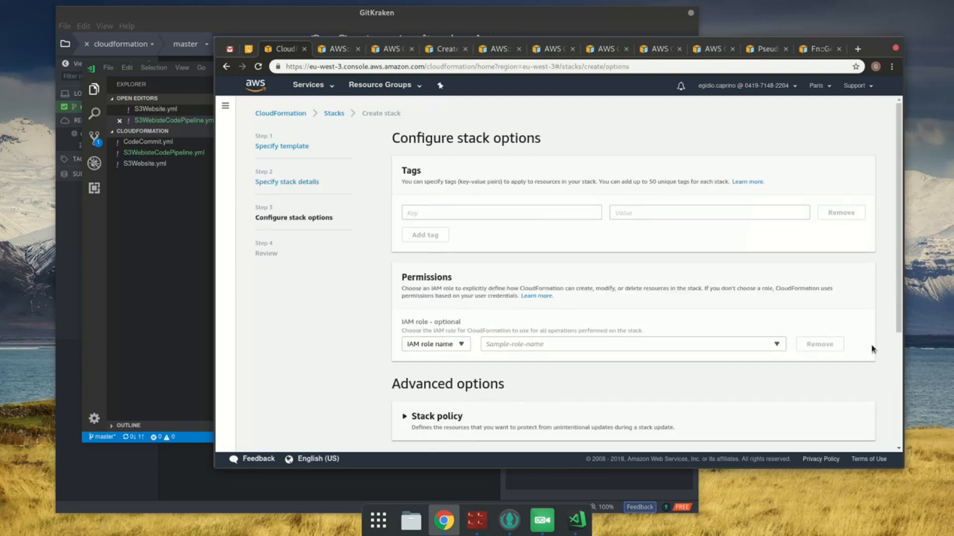
Step: Keep the default stack options, acknowledge that IAM resources might be created, and create the stack
{"action": "scroll", "coordinate": [870, 349], "scroll_direction": "down", "scroll_amount": 4}
{"action": "left_click", "coordinate": [844, 441]}
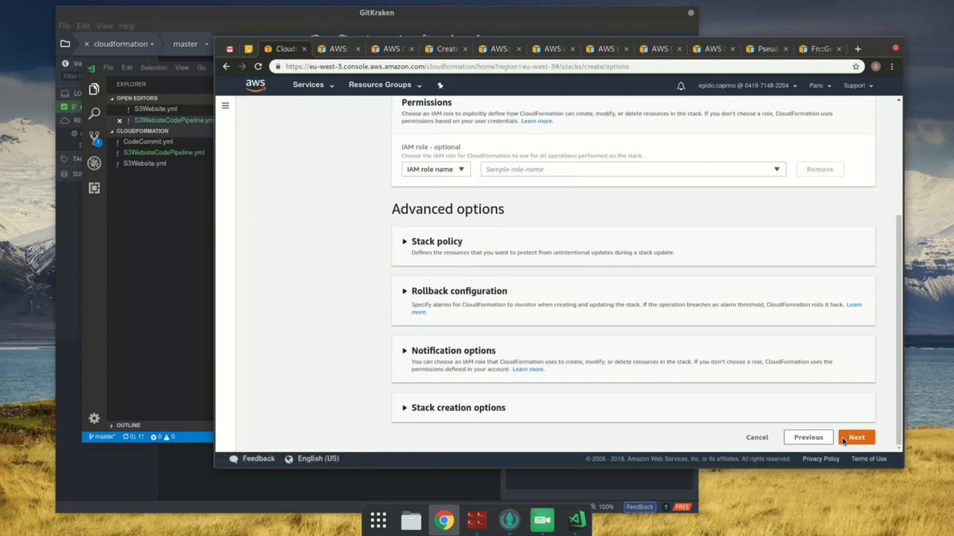
{"action": "scroll", "coordinate": [844, 440], "scroll_direction": "down", "scroll_amount": 15}
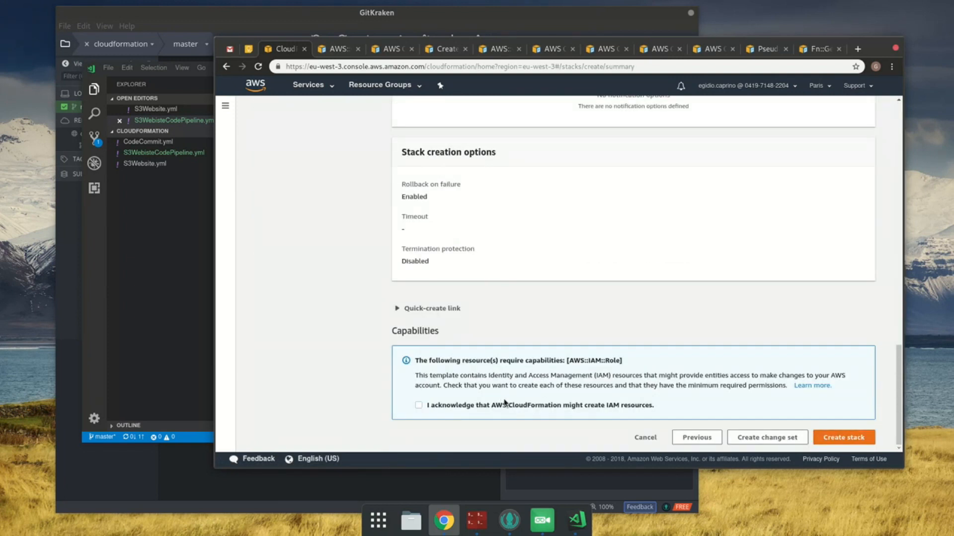
{"action": "left_click", "coordinate": [509, 407]}
{"action": "left_click", "coordinate": [847, 437]}
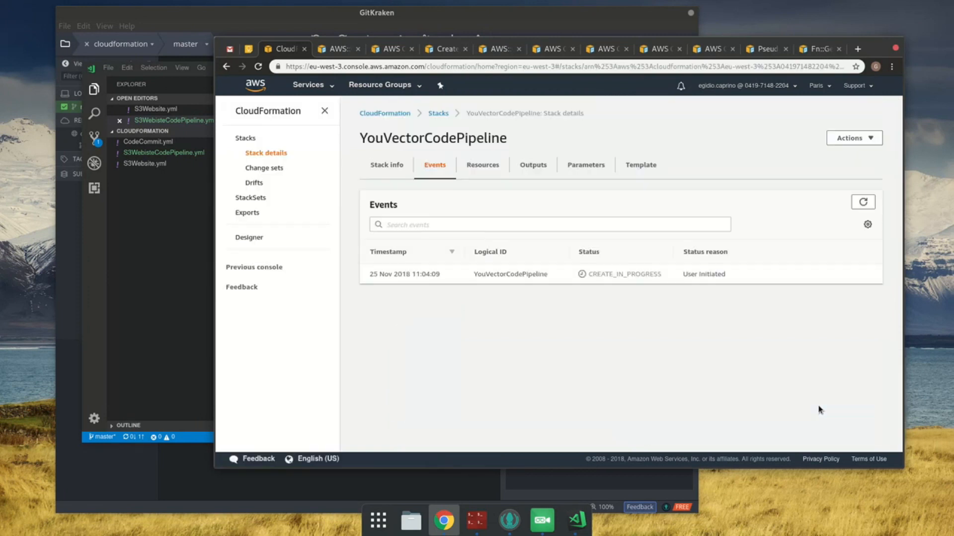
Step: Refresh the YouVectorCodePipeline stack's events repeatedly to follow the creation of its resources
{"action": "left_click", "coordinate": [859, 203]}
{"action": "left_click", "coordinate": [863, 204]}
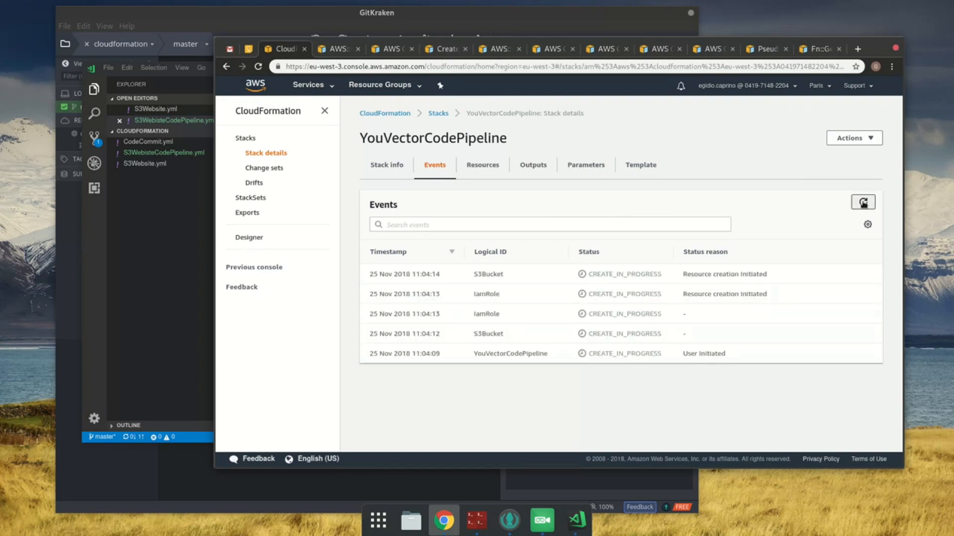
{"action": "left_click", "coordinate": [863, 204]}
{"action": "left_click", "coordinate": [863, 203]}
{"action": "left_click", "coordinate": [863, 203]}
{"action": "left_click", "coordinate": [863, 204]}
{"action": "left_click", "coordinate": [864, 204]}
{"action": "left_click", "coordinate": [864, 204]}
{"action": "left_click", "coordinate": [863, 202]}
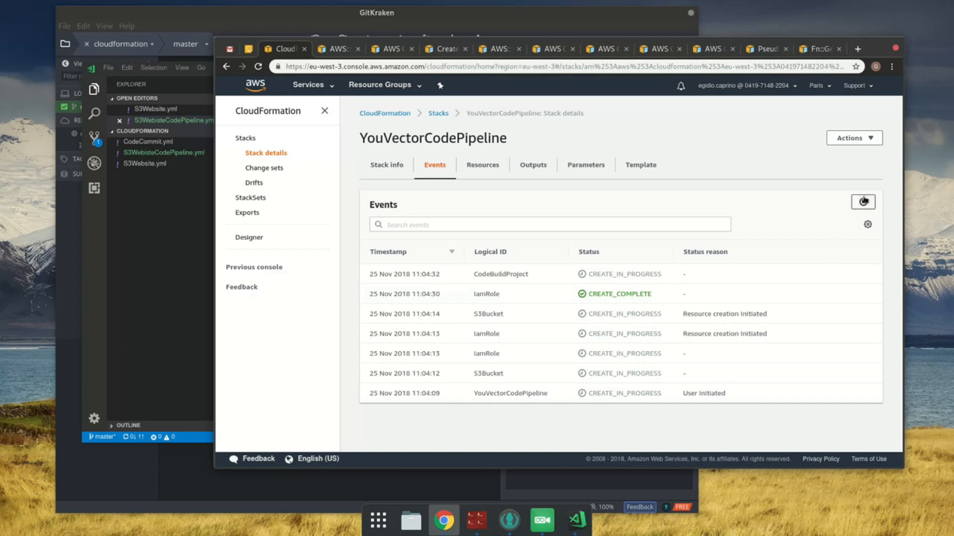
{"action": "left_click", "coordinate": [863, 201]}
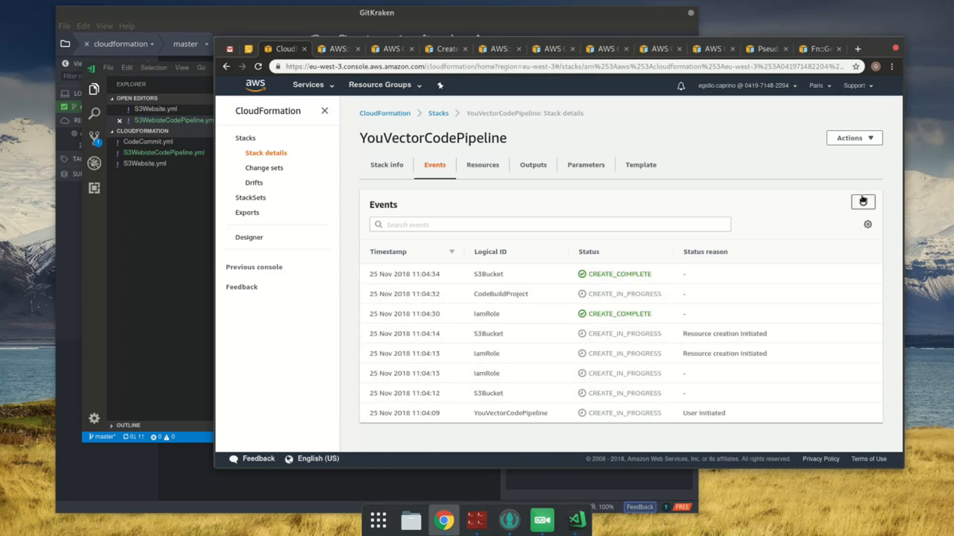
{"action": "left_click", "coordinate": [862, 201]}
{"action": "left_click", "coordinate": [862, 200]}
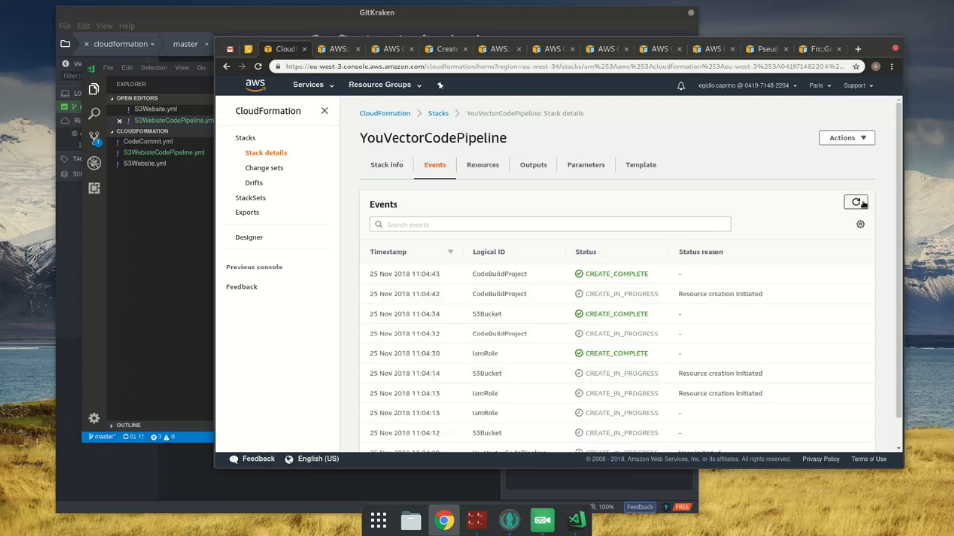
{"action": "left_click", "coordinate": [863, 203]}
{"action": "left_click", "coordinate": [863, 203]}
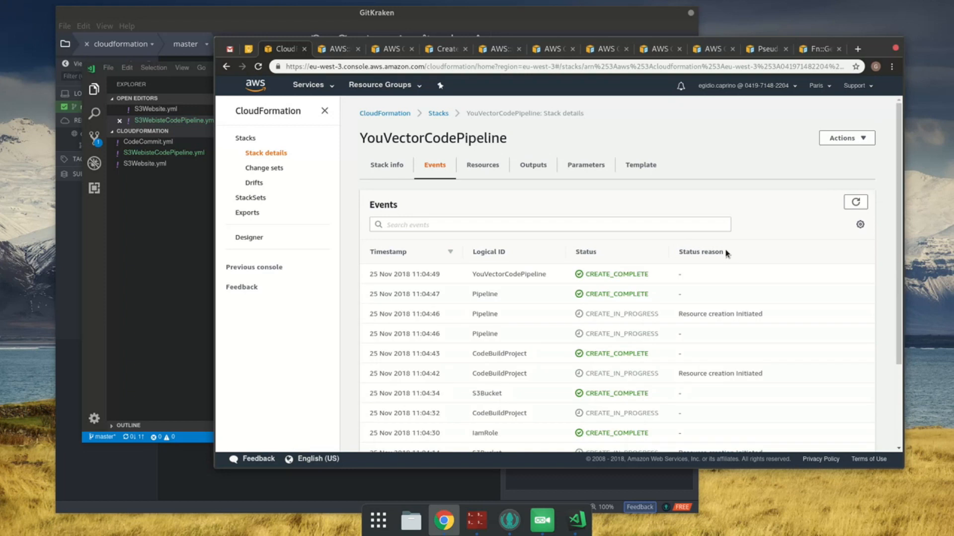
Step: Examine the resources of the YouVectorS3Website stack and those of the YouVectorCodePipeline stack
{"action": "left_click", "coordinate": [437, 114]}
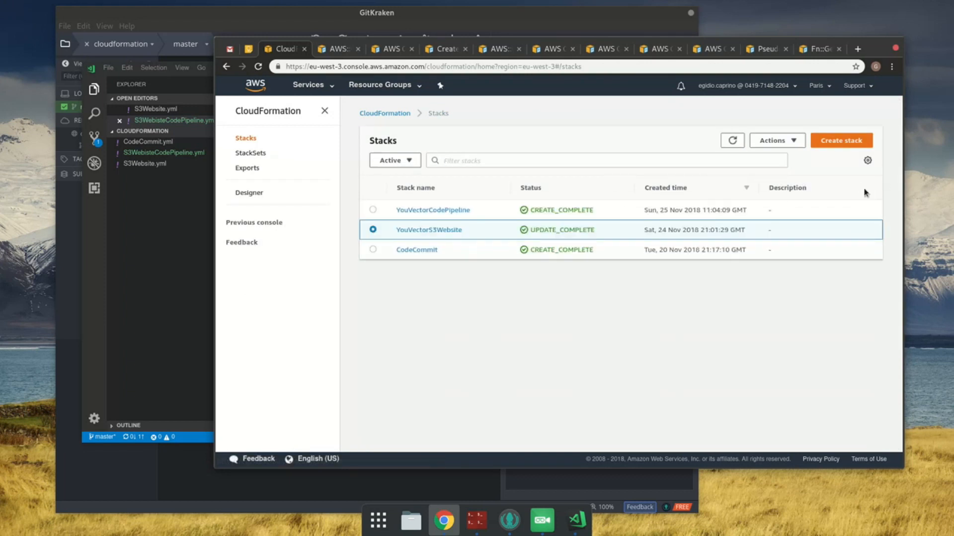
{"action": "left_click", "coordinate": [457, 230]}
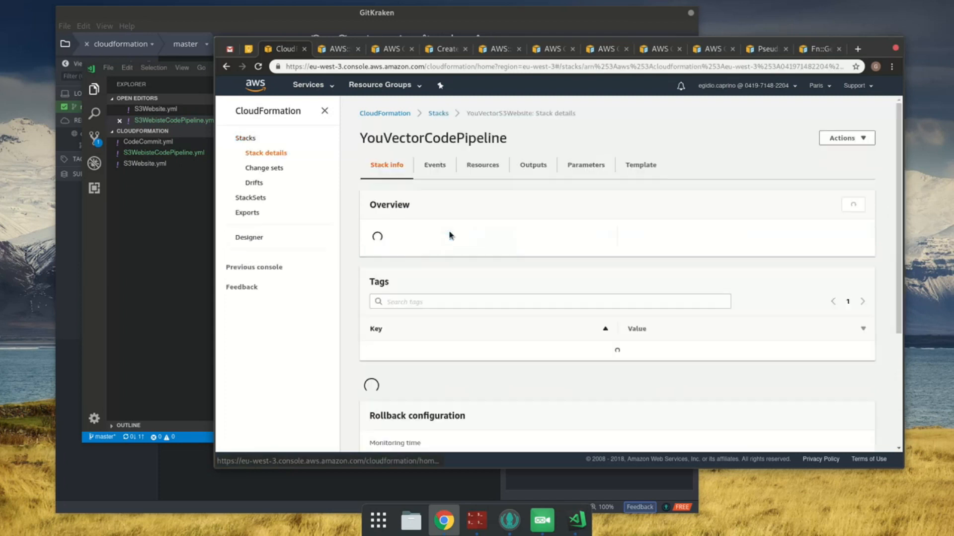
{"action": "left_click", "coordinate": [497, 168]}
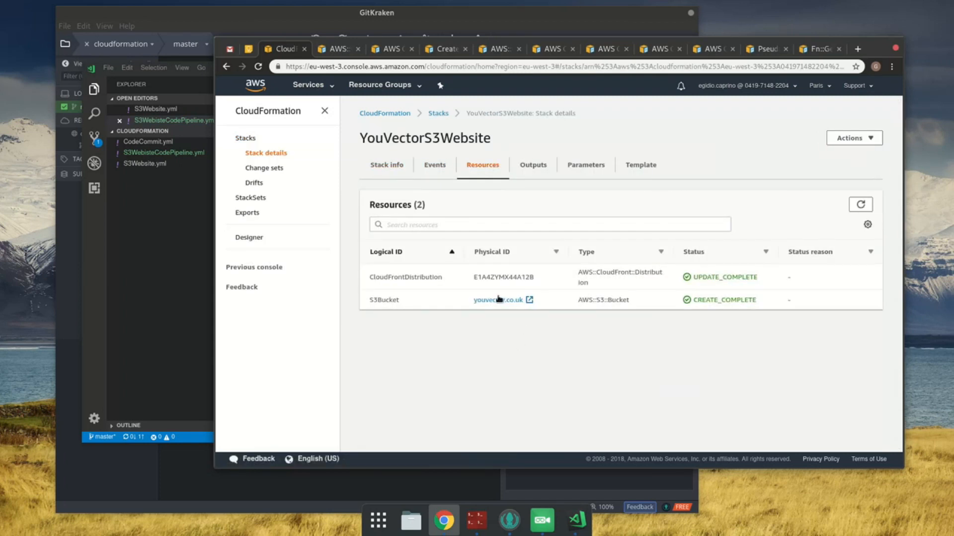
{"action": "left_click", "coordinate": [437, 113]}
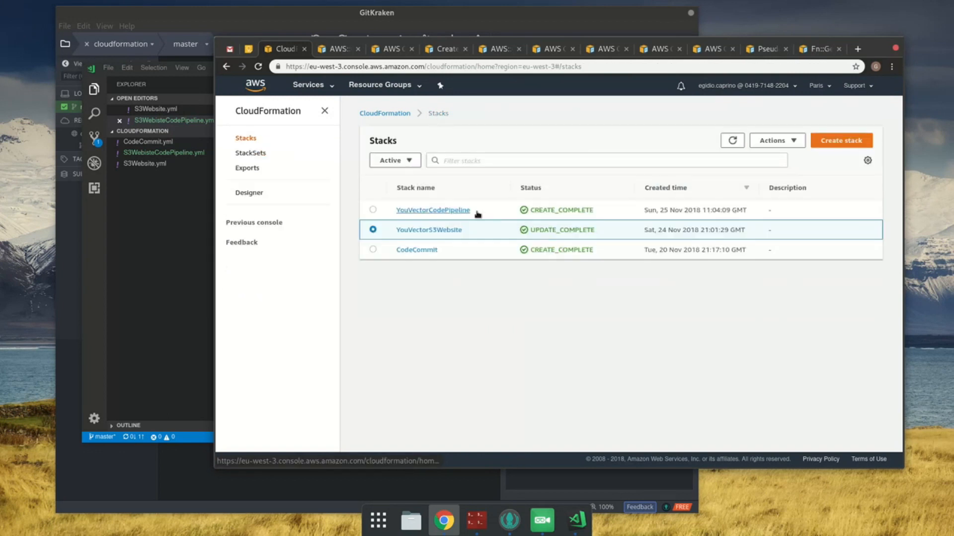
{"action": "left_click", "coordinate": [452, 212]}
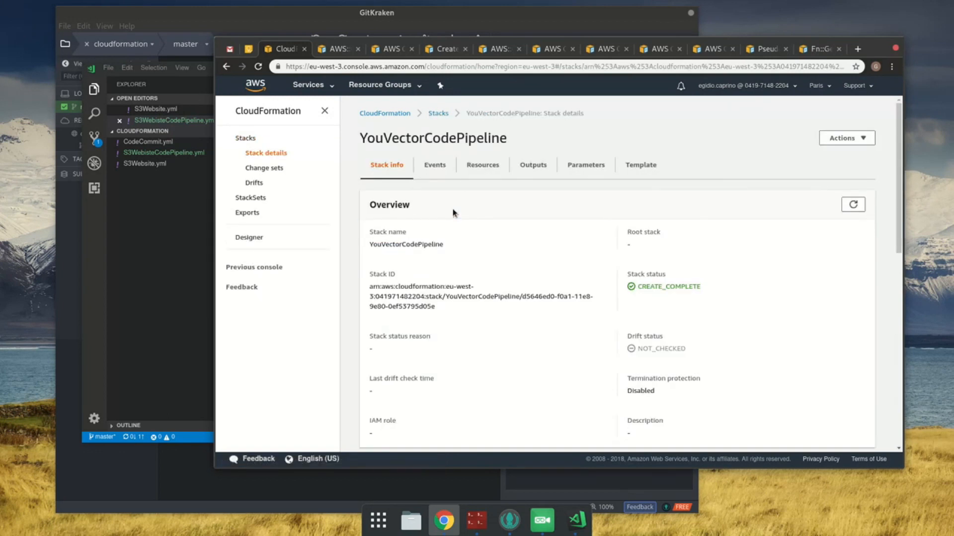
{"action": "left_click", "coordinate": [480, 168]}
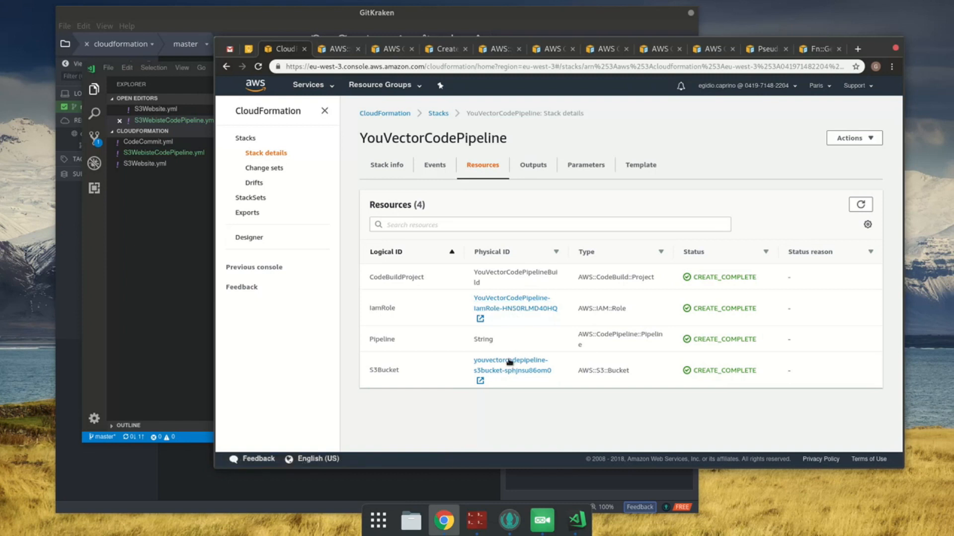
Step: Open the CodePipeline service in a new browser tab and examine the stages of the pipeline named String
{"action": "left_click", "coordinate": [322, 88]}
{"action": "type", "text": "codep"}
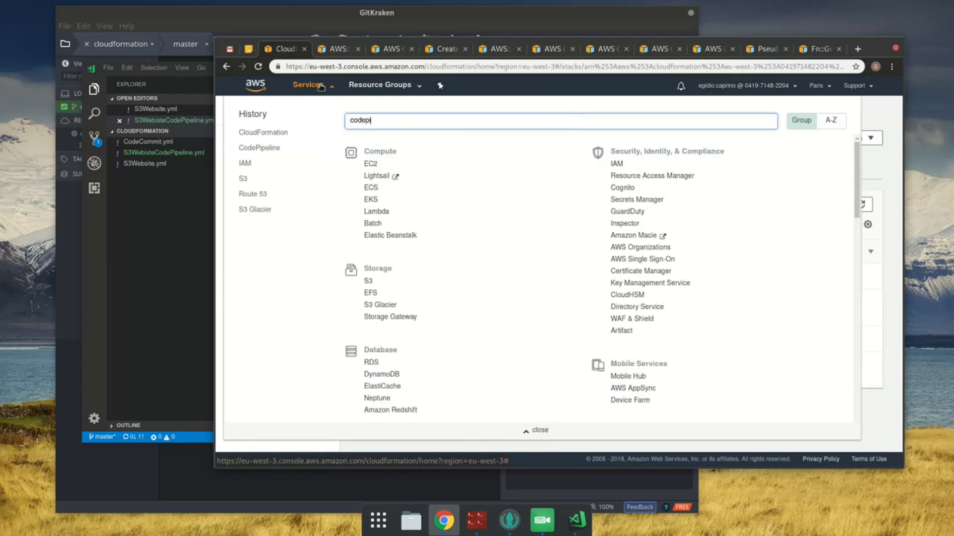
{"action": "type", "text": "i"}
{"action": "middle_click", "coordinate": [451, 145]}
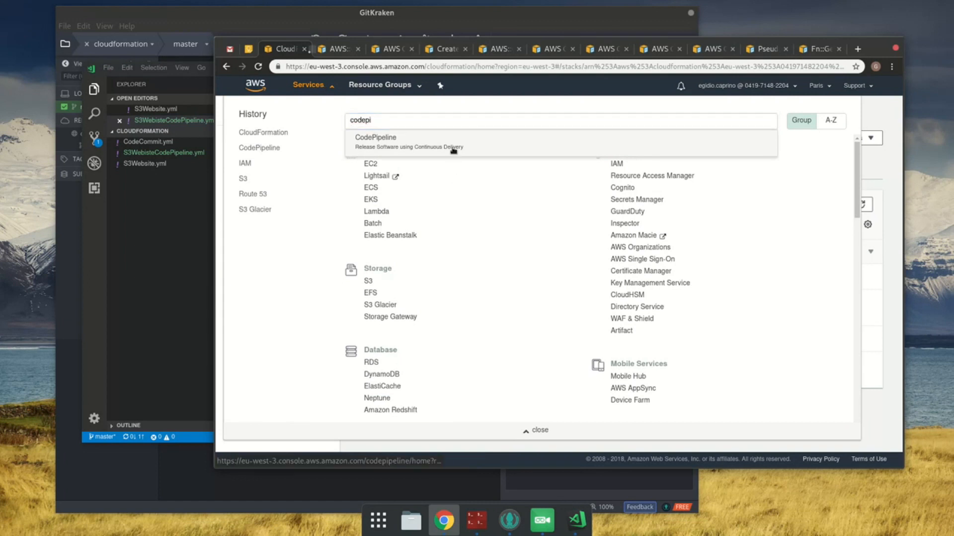
{"action": "left_click", "coordinate": [318, 50]}
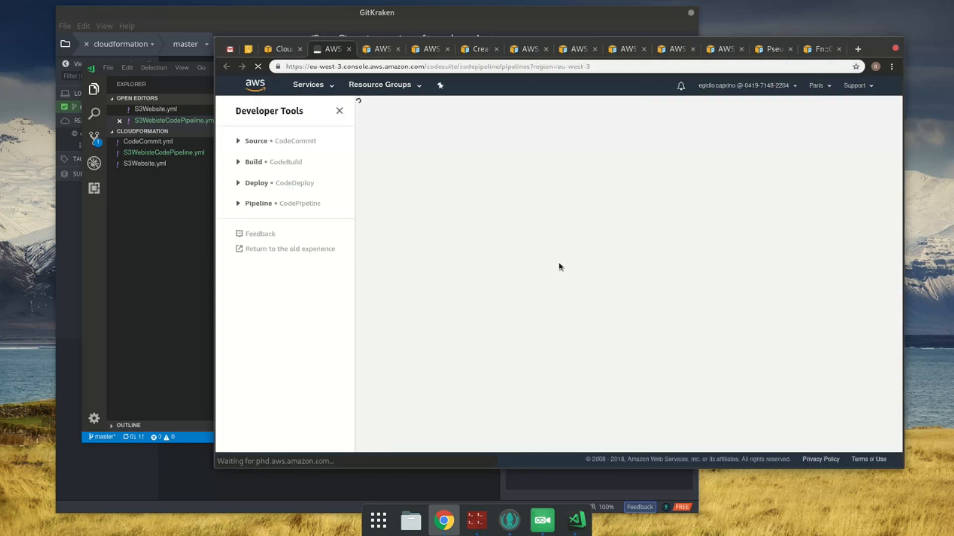
{"action": "right_click", "coordinate": [560, 264]}
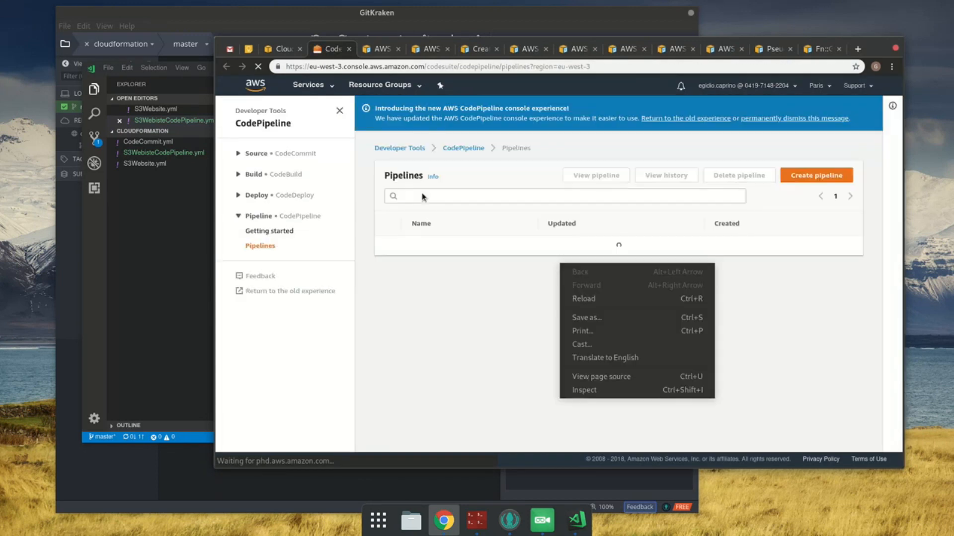
{"action": "key", "text": "Escape"}
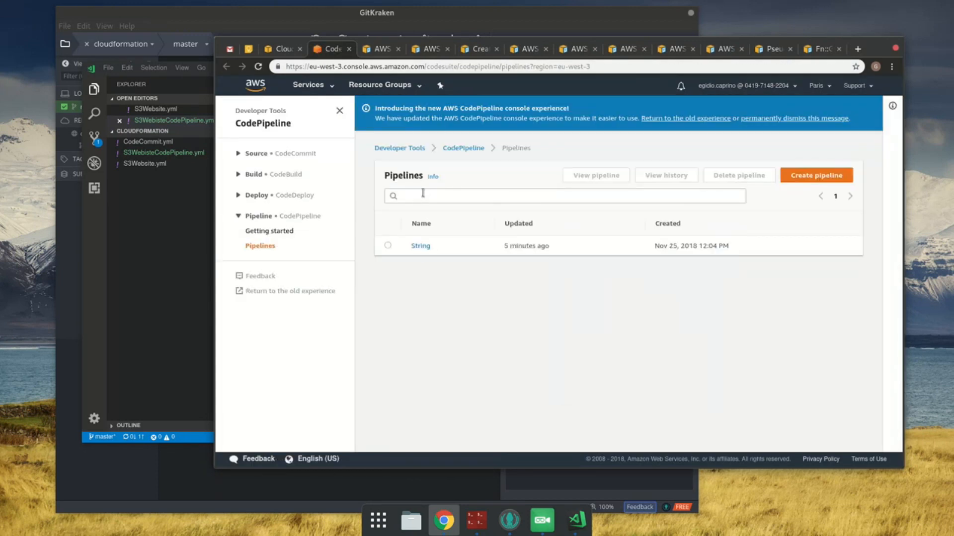
{"action": "left_click", "coordinate": [421, 247]}
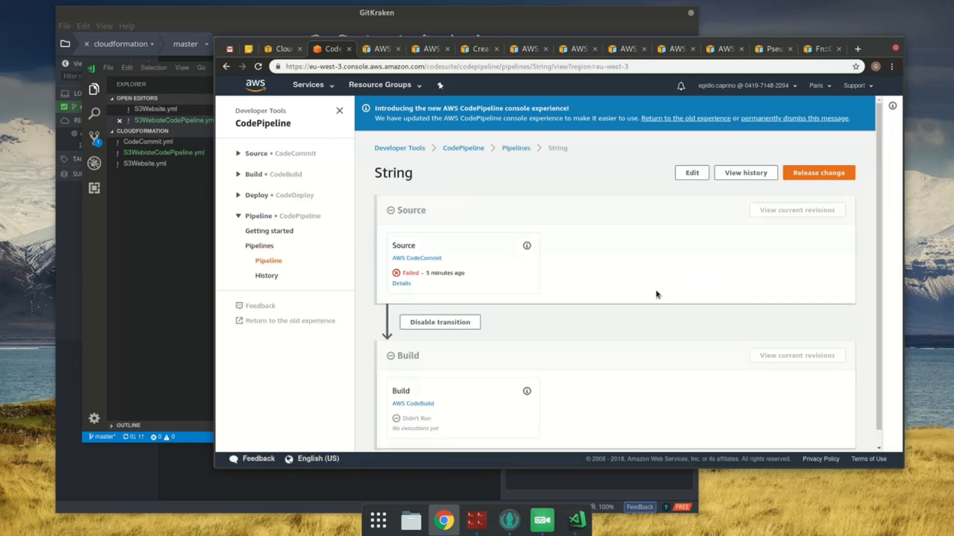
{"action": "scroll", "coordinate": [564, 294], "scroll_direction": "down", "scroll_amount": 1}
Step: Switch to Visual Studio Code and replace the Pipeline resource's Name value in S3WebisteCodePipeline.yml with a !Ref expression
{"action": "key", "text": "alt+Tab"}
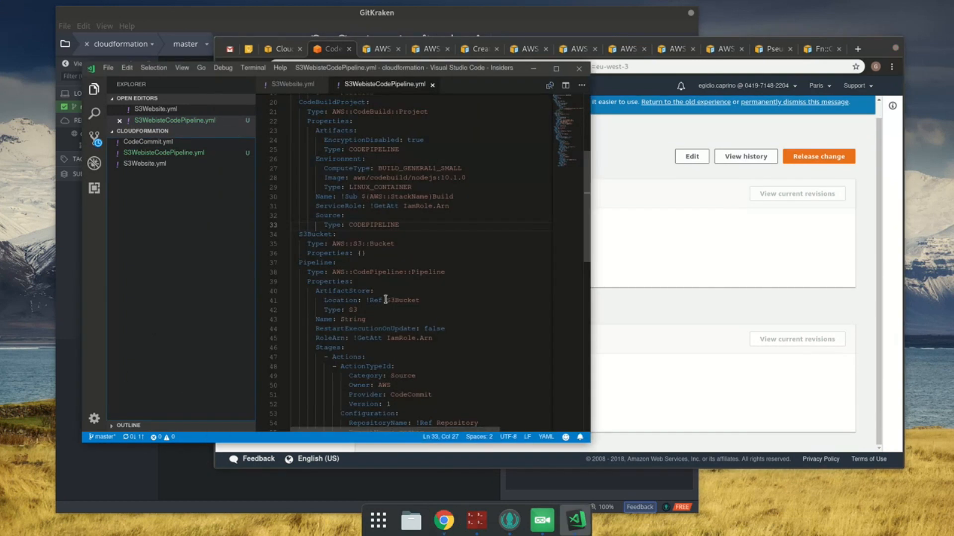
{"action": "key", "text": "Down"}
{"action": "key", "text": "Down"}
{"action": "key", "text": "ctrl+shift+Left"}
{"action": "key", "text": "shift+Left"}
{"action": "key", "text": "shift+Left"}
{"action": "key", "text": "shift+Left"}
{"action": "key", "text": "shift+Left"}
{"action": "key", "text": "shift+Left"}
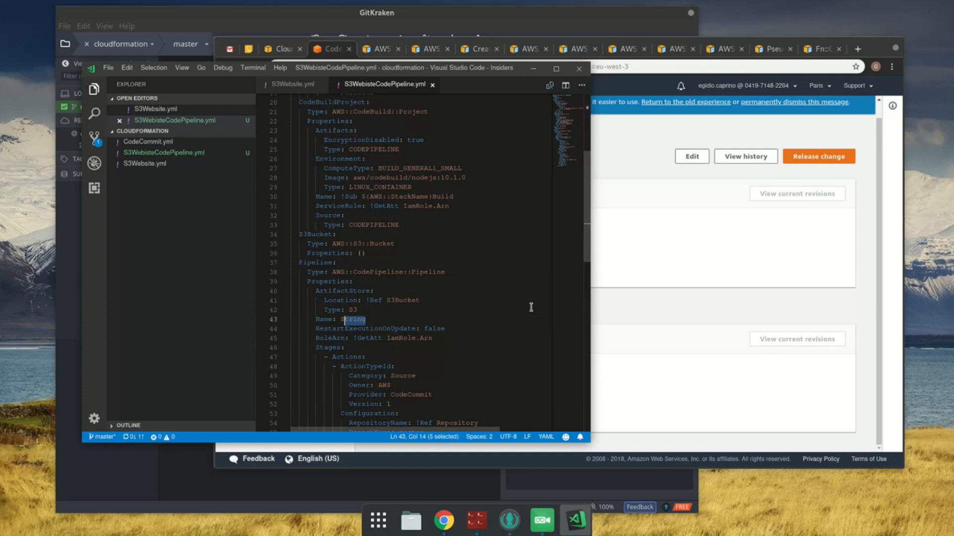
{"action": "type", "text": "!Ref ${AWS::StackName"}
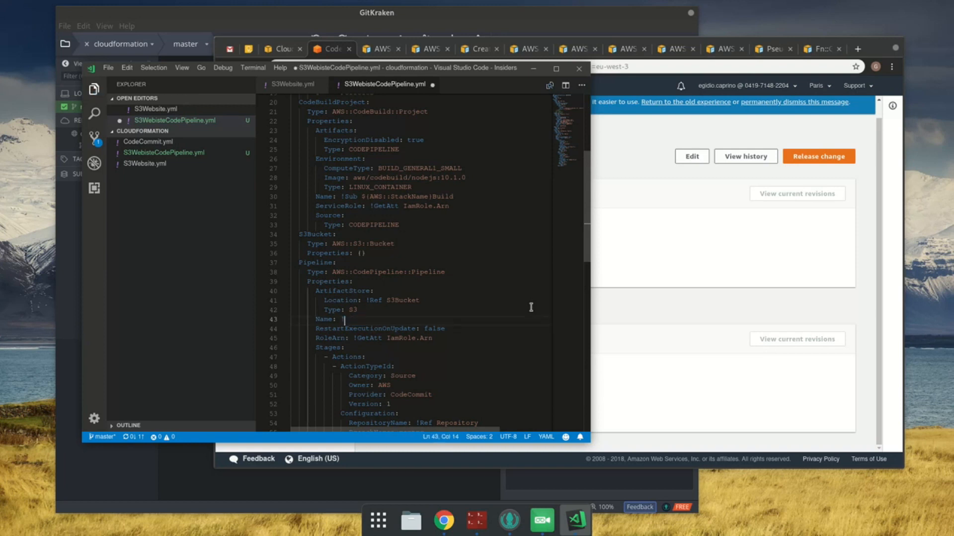
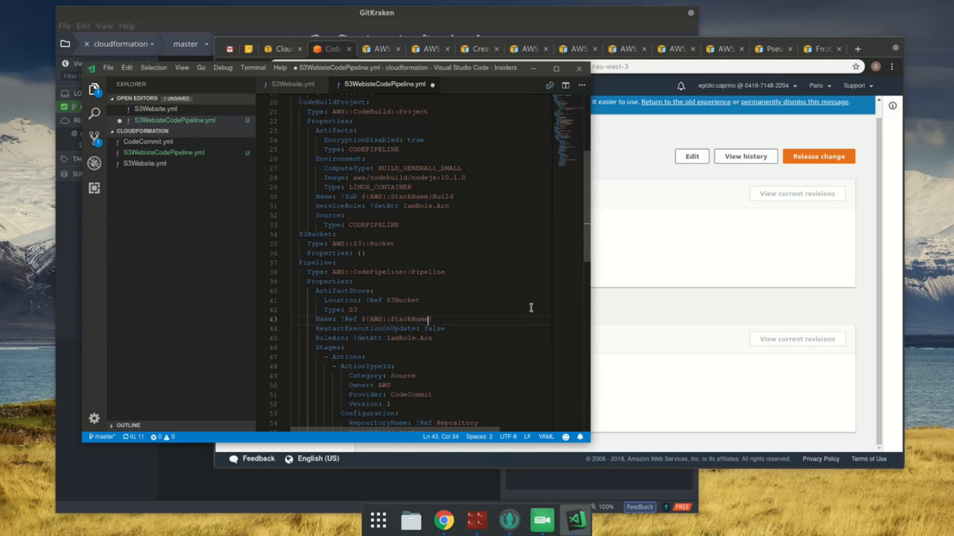
Step: Save S3WebisteCodePipeline.yml and search it for the stack name references
{"action": "key", "text": "ctrl+s"}
{"action": "scroll", "coordinate": [531, 308], "scroll_direction": "up", "scroll_amount": 6}
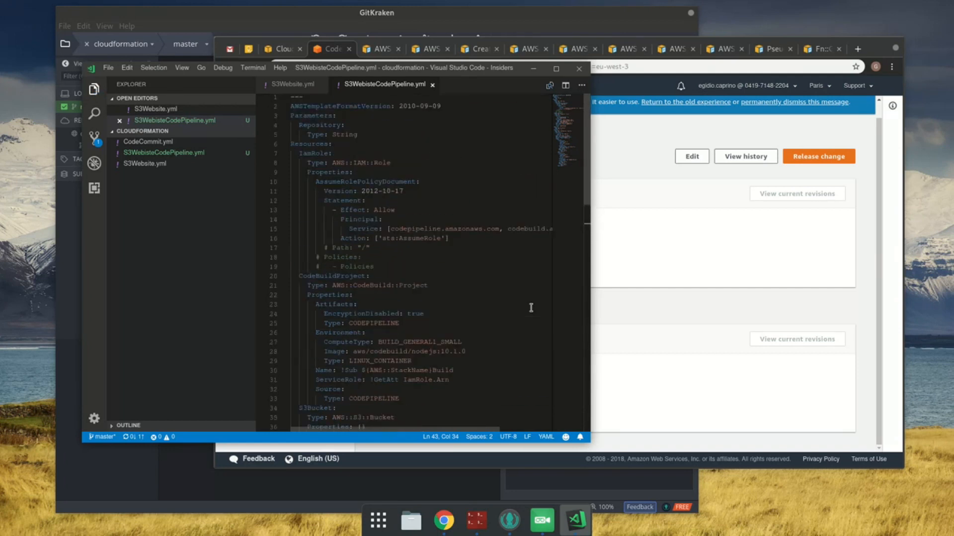
{"action": "scroll", "coordinate": [531, 308], "scroll_direction": "down", "scroll_amount": 8}
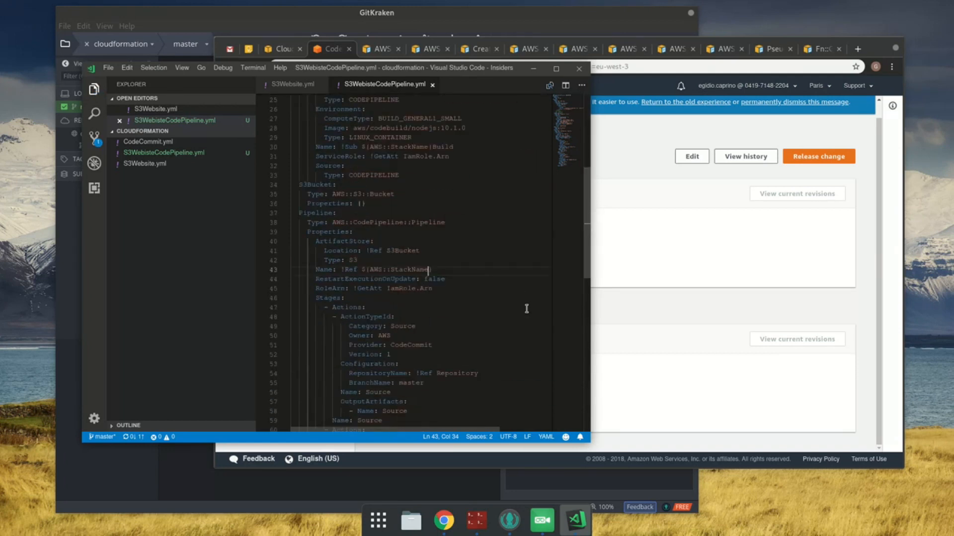
{"action": "scroll", "coordinate": [527, 309], "scroll_direction": "up", "scroll_amount": 4}
{"action": "key", "text": "ctrl+f"}
{"action": "type", "text": "stackanem"}
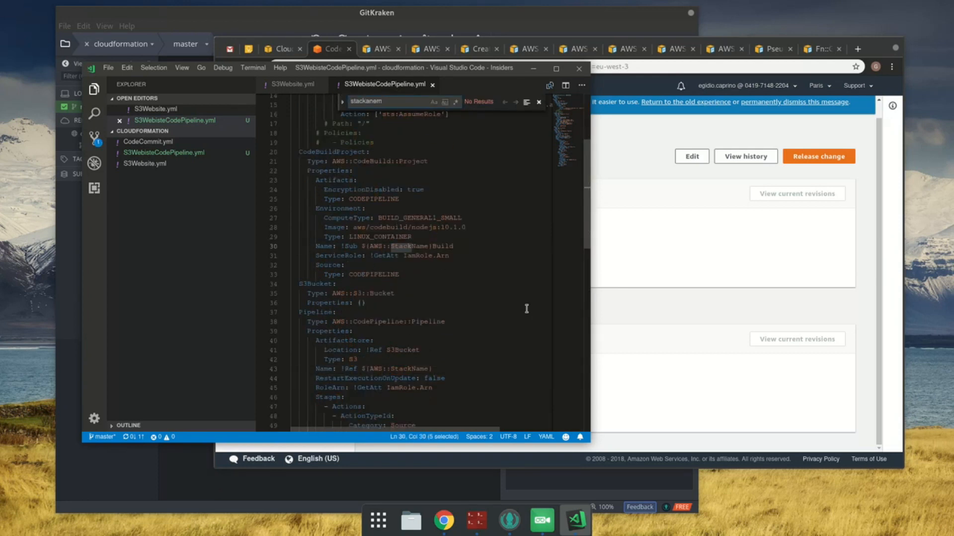
{"action": "key", "text": "Escape"}
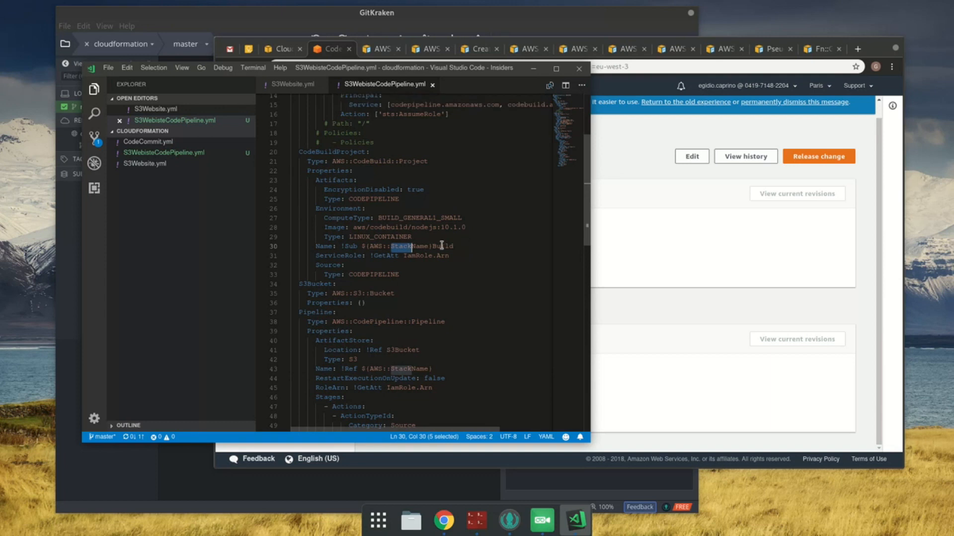
Step: Remove the "Build" suffix from the CodeBuildProject Name and save the template
{"action": "double_click", "coordinate": [441, 245]}
{"action": "key", "text": "BackSpace"}
{"action": "key", "text": "ctrl+s"}
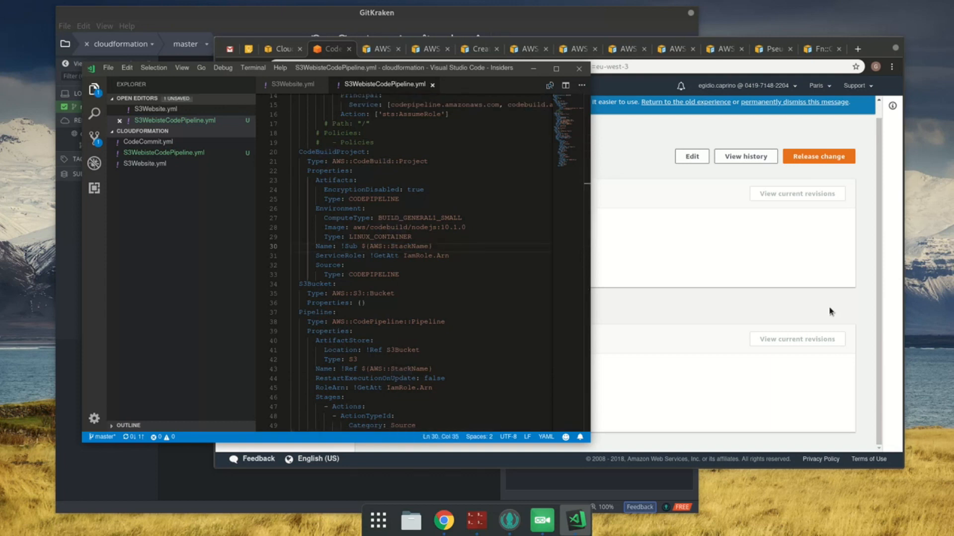
Step: Rewrite the CodeBuildProject Name value as !Ref AWS::StackName and save the template
{"action": "key", "text": "Left"}
{"action": "key", "text": "Left"}
{"action": "key", "text": "Left"}
{"action": "key", "text": "Left"}
{"action": "key", "text": "Left"}
{"action": "key", "text": "Left"}
{"action": "key", "text": "Left"}
{"action": "key", "text": "Left"}
{"action": "key", "text": "Left"}
{"action": "key", "text": "Left"}
{"action": "key", "text": "Left"}
{"action": "key", "text": "Left"}
{"action": "key", "text": "Left"}
{"action": "key", "text": "Right"}
{"action": "key", "text": "BackSpace"}
{"action": "key", "text": "BackSpace"}
{"action": "key", "text": "BackSpace"}
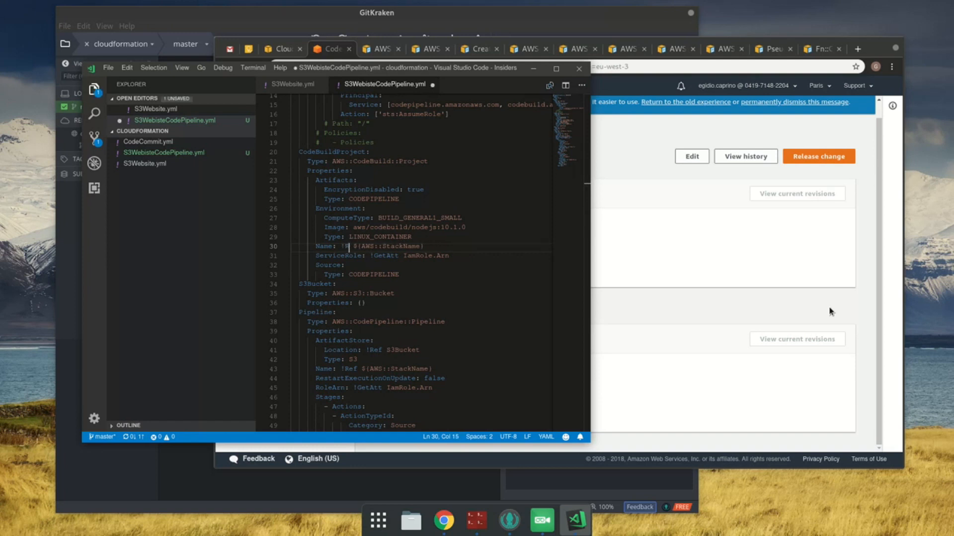
{"action": "type", "text": "Ref"}
{"action": "key", "text": "Right"}
{"action": "key", "text": "Delete"}
{"action": "key", "text": "Delete"}
{"action": "key", "text": "End"}
{"action": "key", "text": "BackSpace"}
{"action": "key", "text": "ctrl+s"}
Step: Find the other StackName reference, change the Pipeline Name to !Ref AWS::StackName, and save the template
{"action": "key", "text": "ctrl+f"}
{"action": "type", "text": "stackna"}
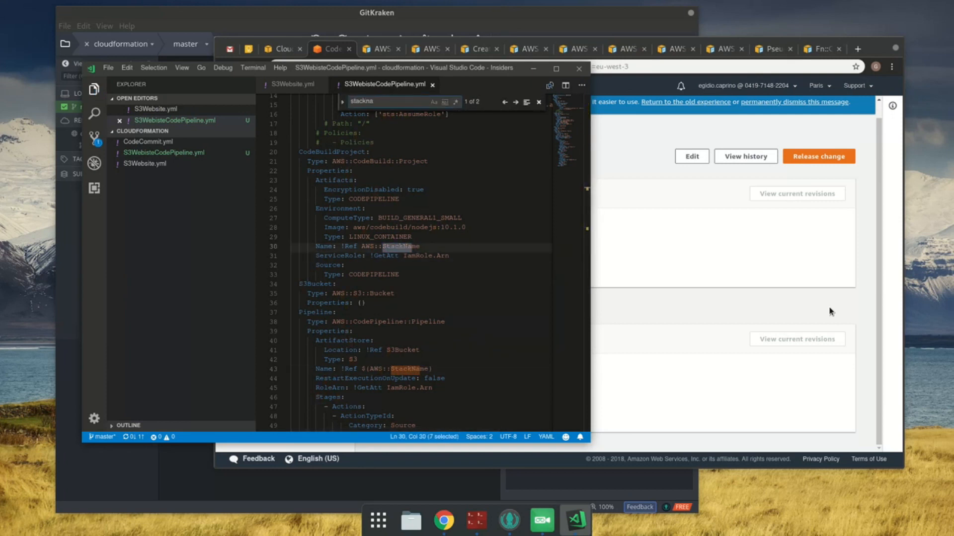
{"action": "key", "text": "Return"}
{"action": "key", "text": "Escape"}
{"action": "key", "text": "End"}
{"action": "key", "text": "BackSpace"}
{"action": "key", "text": "Left"}
{"action": "key", "text": "Left"}
{"action": "key", "text": "Left"}
{"action": "key", "text": "Left"}
{"action": "key", "text": "Left"}
{"action": "key", "text": "BackSpace"}
{"action": "key", "text": "BackSpace"}
{"action": "key", "text": "ctrl+s"}
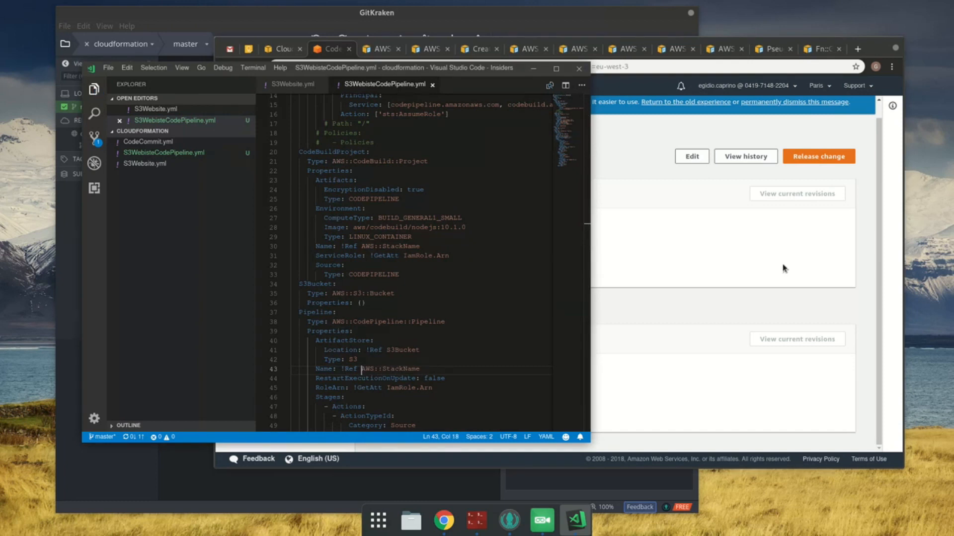
Step: Switch to CloudFormation in the browser and start an update of the YouVectorCodePipeline stack
{"action": "left_click", "coordinate": [782, 269]}
{"action": "left_click", "coordinate": [285, 50]}
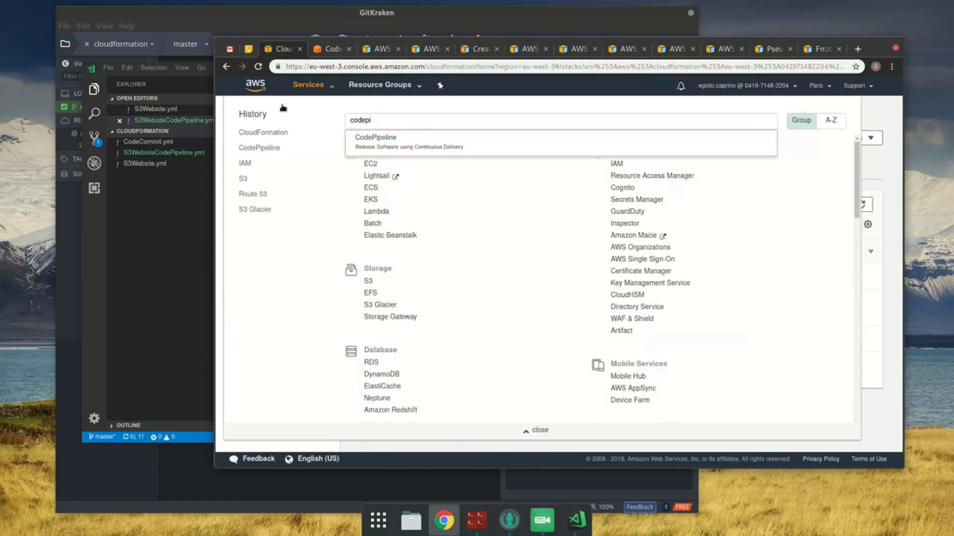
{"action": "left_click", "coordinate": [313, 86]}
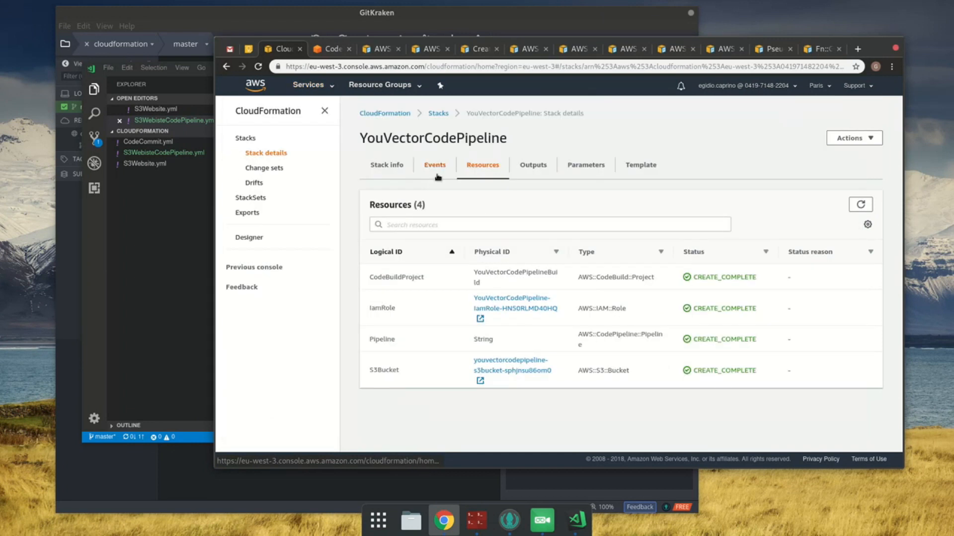
{"action": "left_click", "coordinate": [864, 139]}
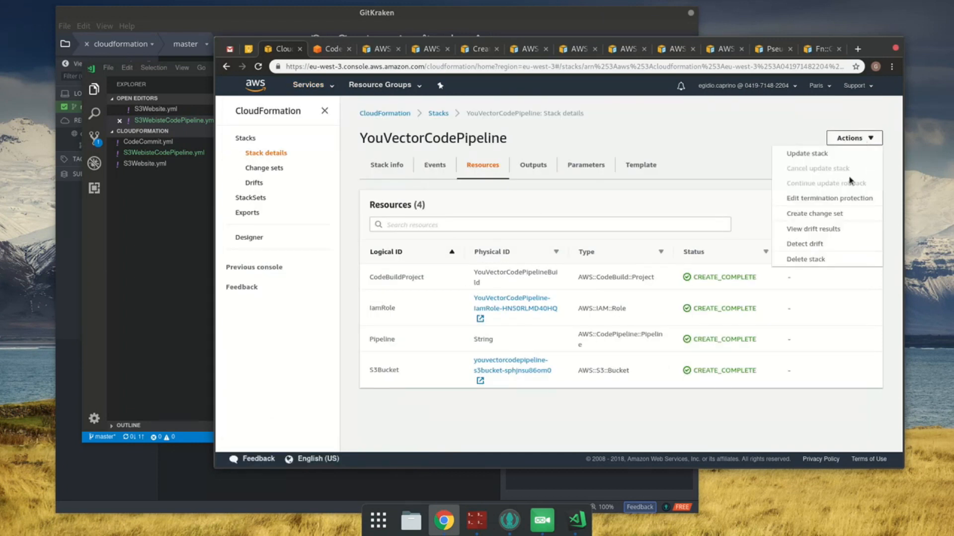
{"action": "left_click", "coordinate": [815, 153]}
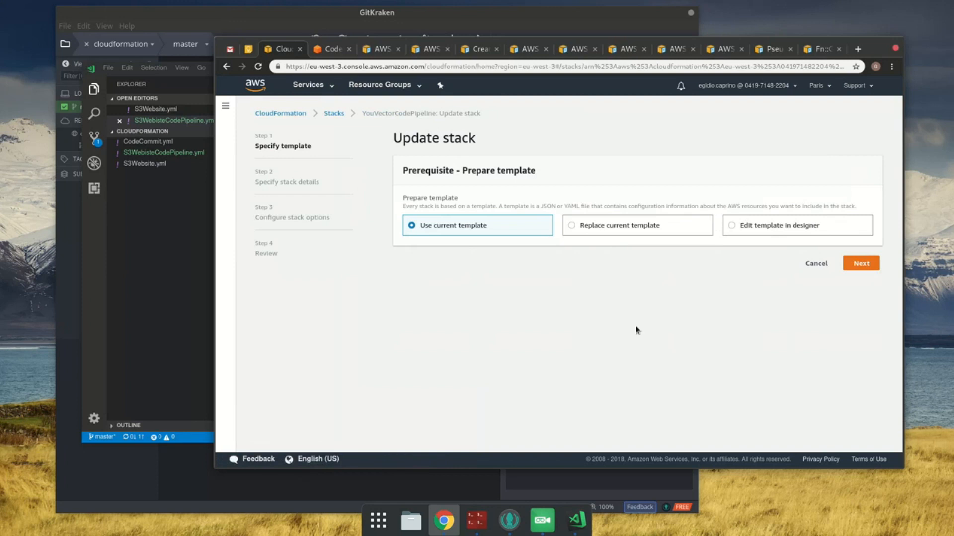
Step: Replace the stack's current template by uploading S3WebisteCodePipeline.yml and continue to the stack details
{"action": "left_click", "coordinate": [617, 230]}
{"action": "left_click", "coordinate": [661, 341]}
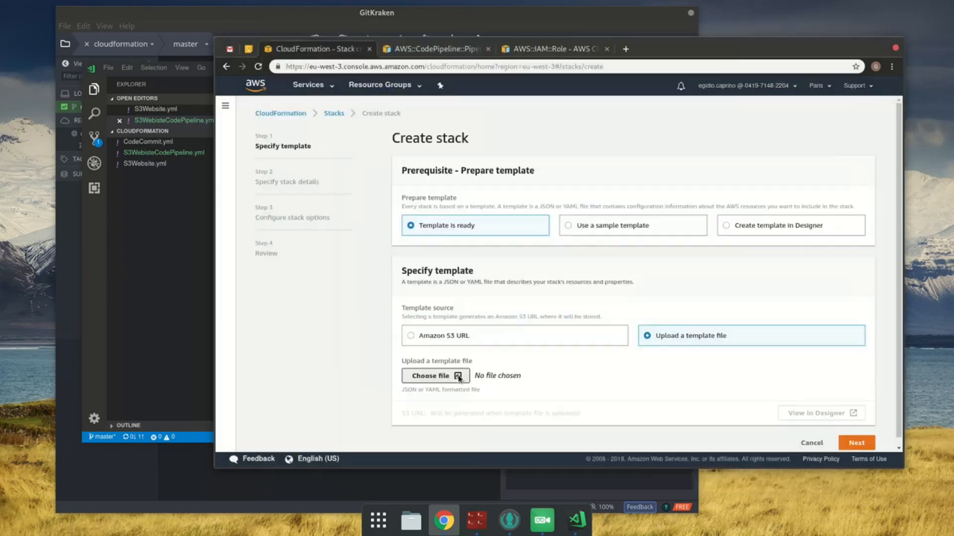
{"action": "left_click", "coordinate": [420, 372]}
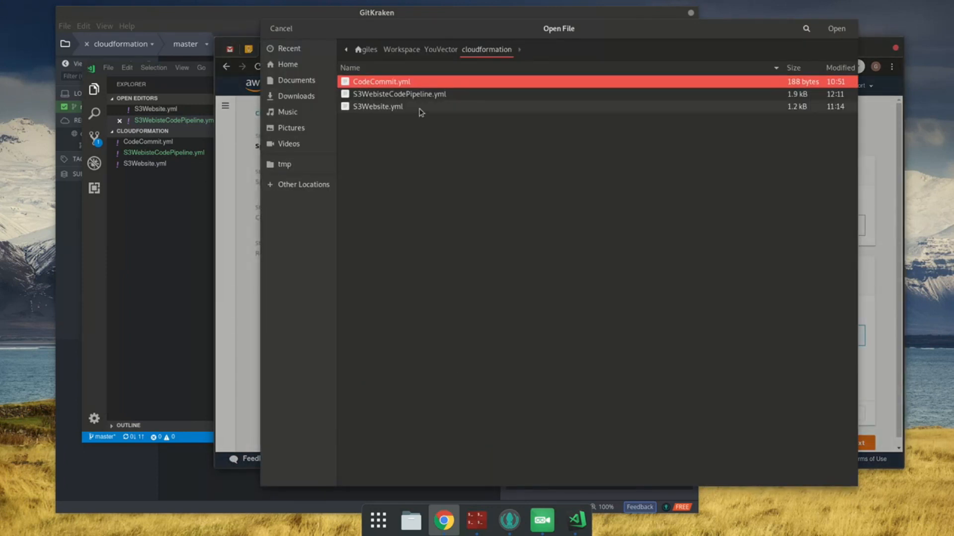
{"action": "double_click", "coordinate": [429, 94]}
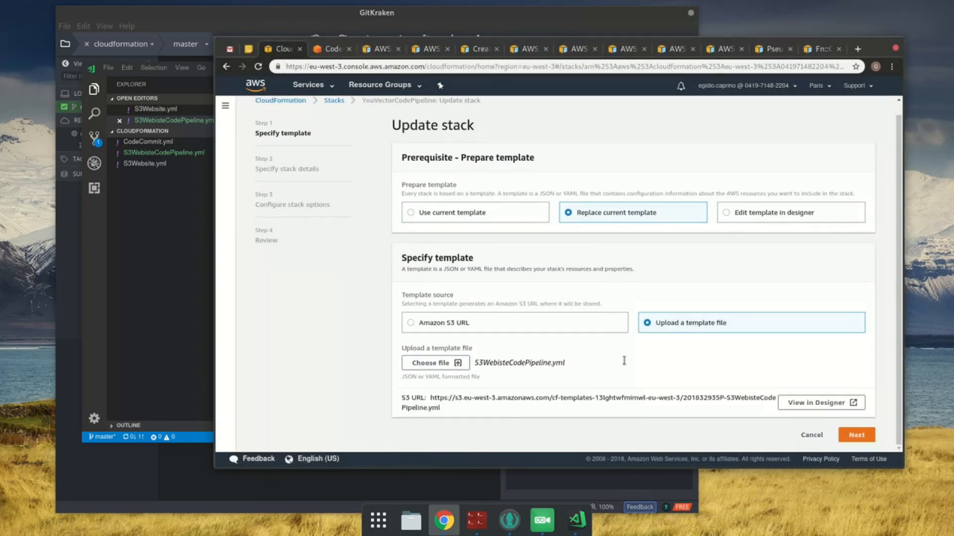
{"action": "left_click", "coordinate": [855, 436]}
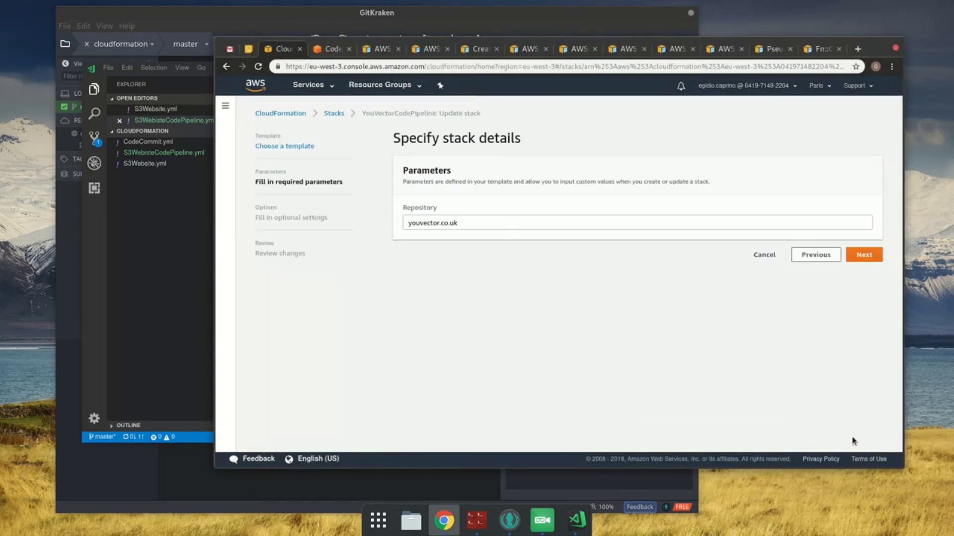
Step: Keep the existing parameters and stack options, acknowledge the IAM resource creation, and submit the stack update
{"action": "left_click", "coordinate": [864, 255]}
{"action": "scroll", "coordinate": [869, 398], "scroll_direction": "down", "scroll_amount": 3}
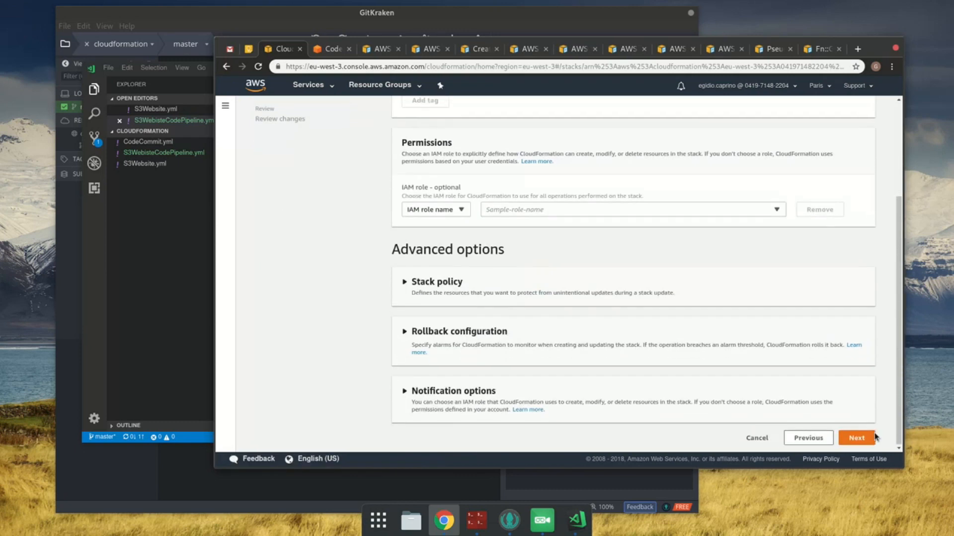
{"action": "left_click", "coordinate": [856, 437]}
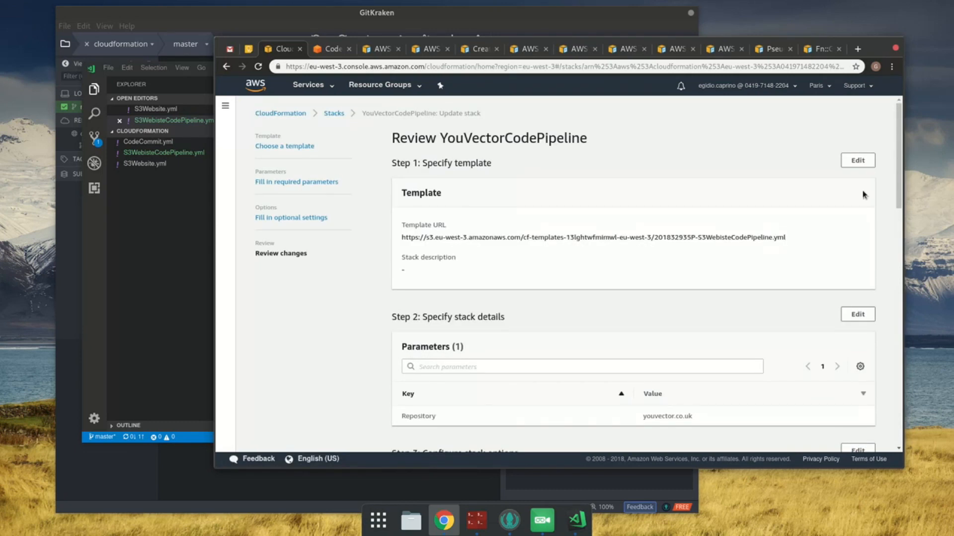
{"action": "scroll", "coordinate": [851, 282], "scroll_direction": "down", "scroll_amount": 15}
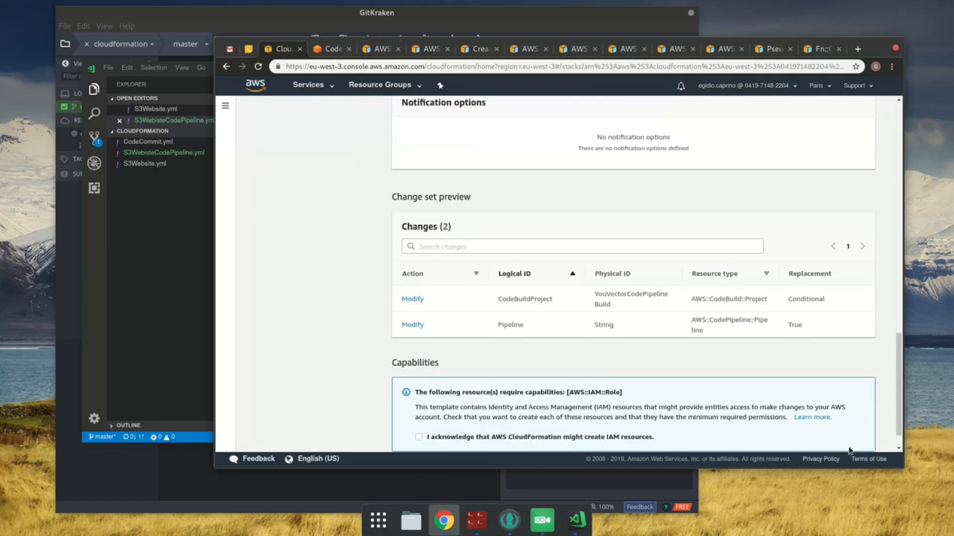
{"action": "left_click", "coordinate": [621, 403]}
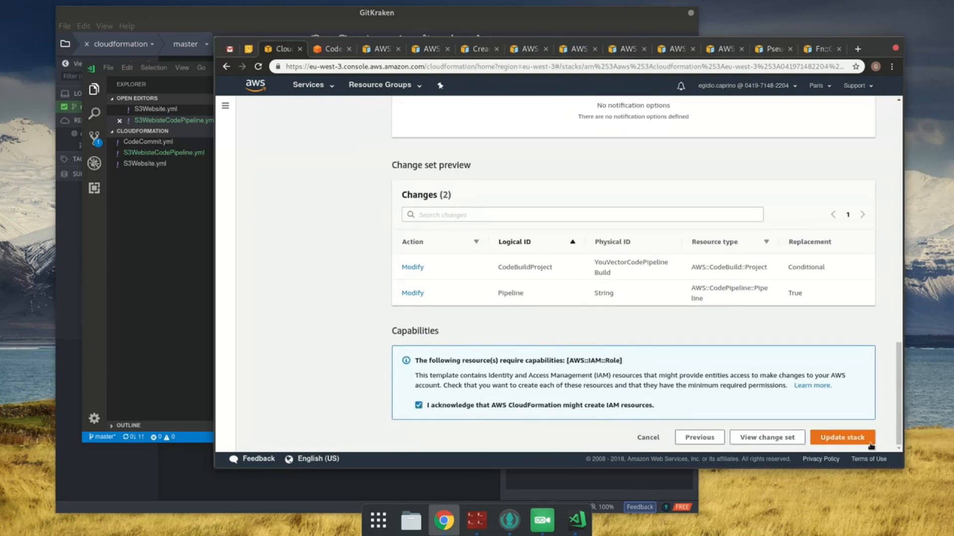
{"action": "left_click", "coordinate": [855, 438]}
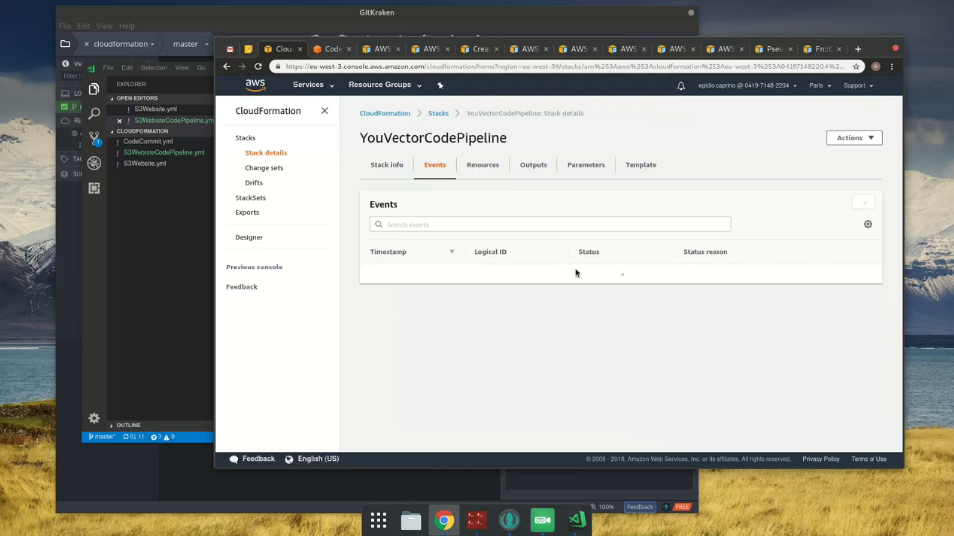
Step: Refresh the YouVectorCodePipeline stack's events repeatedly to follow the update's progress
{"action": "left_click", "coordinate": [855, 201]}
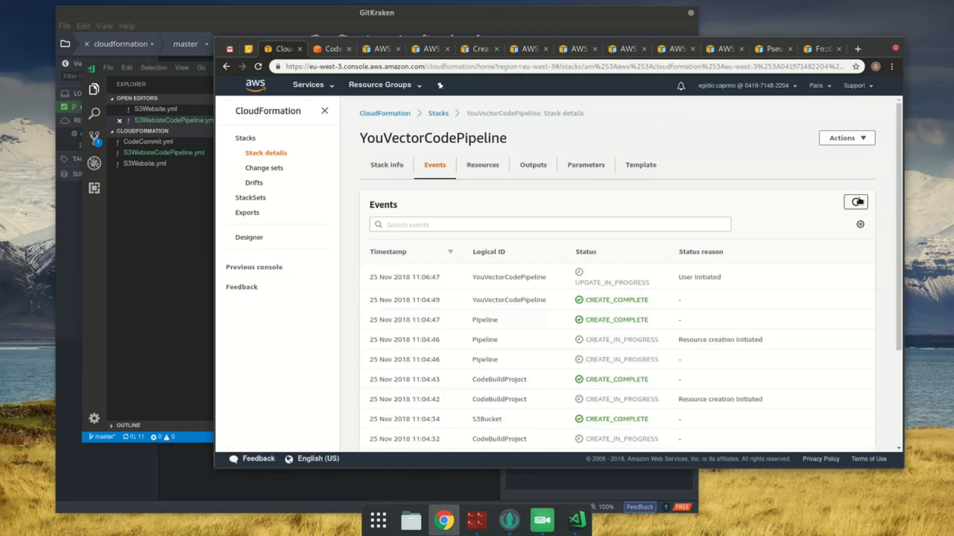
{"action": "left_click", "coordinate": [861, 203]}
{"action": "left_click", "coordinate": [856, 203]}
{"action": "left_click", "coordinate": [856, 202]}
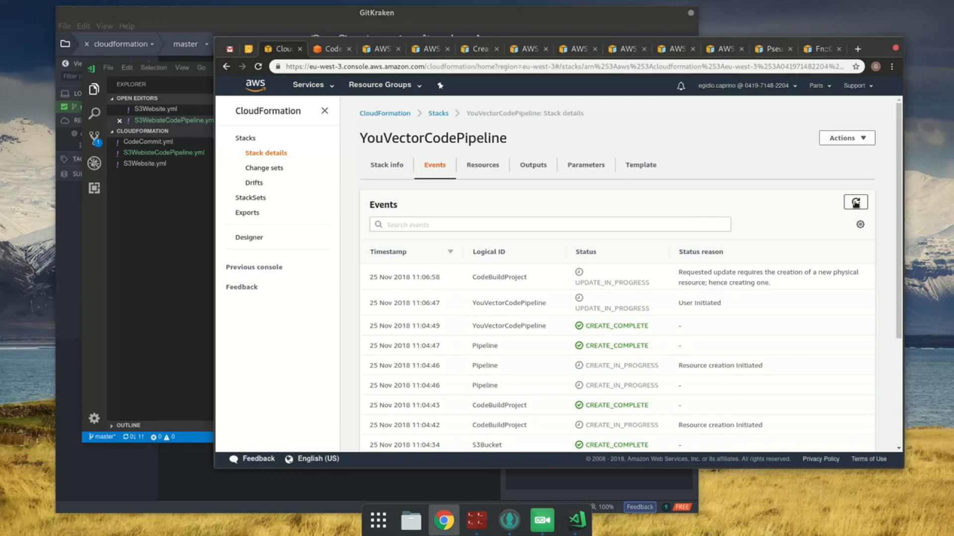
{"action": "left_click", "coordinate": [862, 199]}
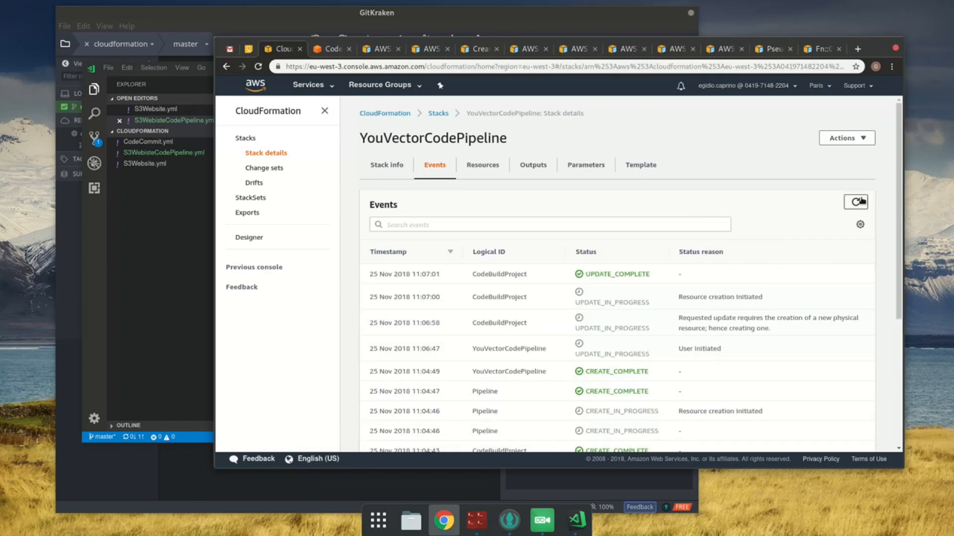
{"action": "left_click", "coordinate": [861, 201]}
{"action": "left_click", "coordinate": [861, 203]}
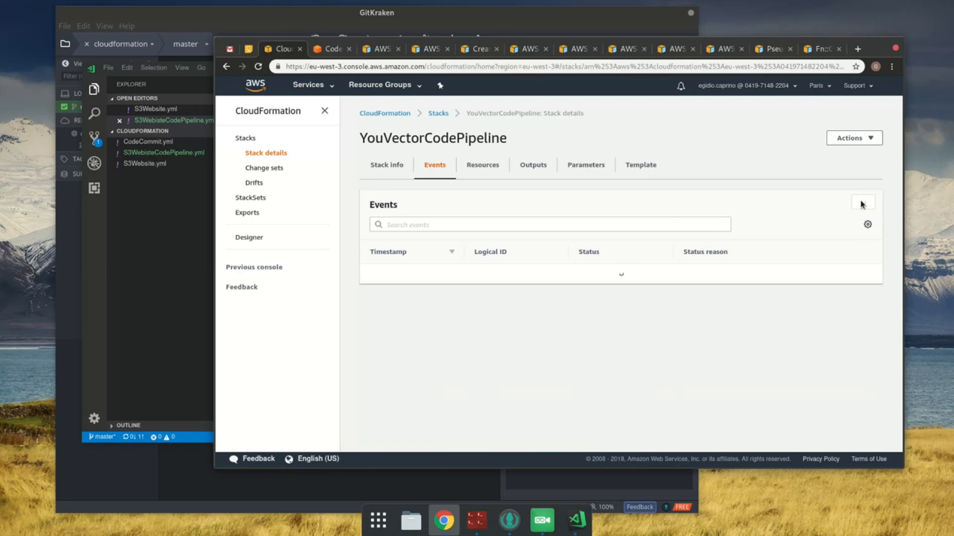
{"action": "left_click", "coordinate": [860, 203]}
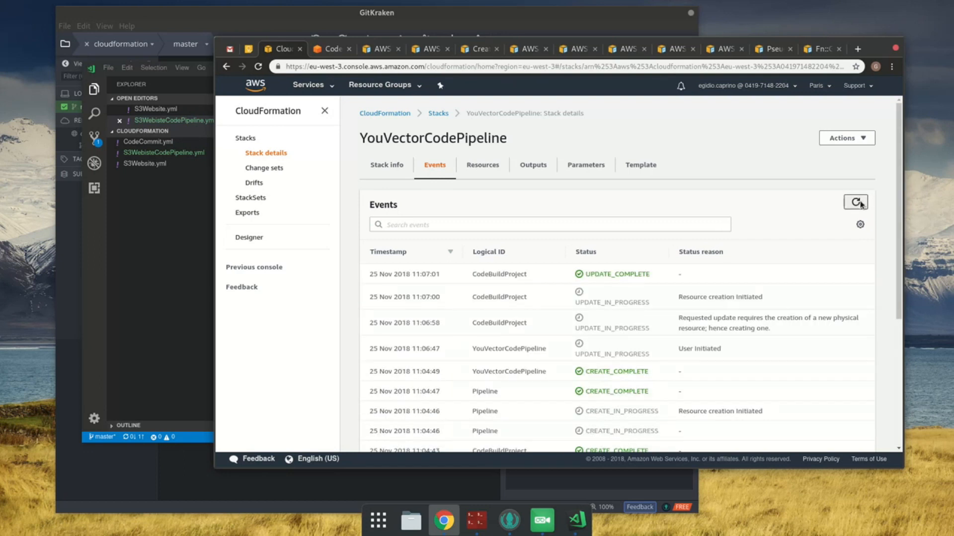
{"action": "left_click", "coordinate": [863, 204]}
Step: Show the list of pipelines in CodePipeline and permanently dismiss the new console experience banner
{"action": "left_click", "coordinate": [334, 49]}
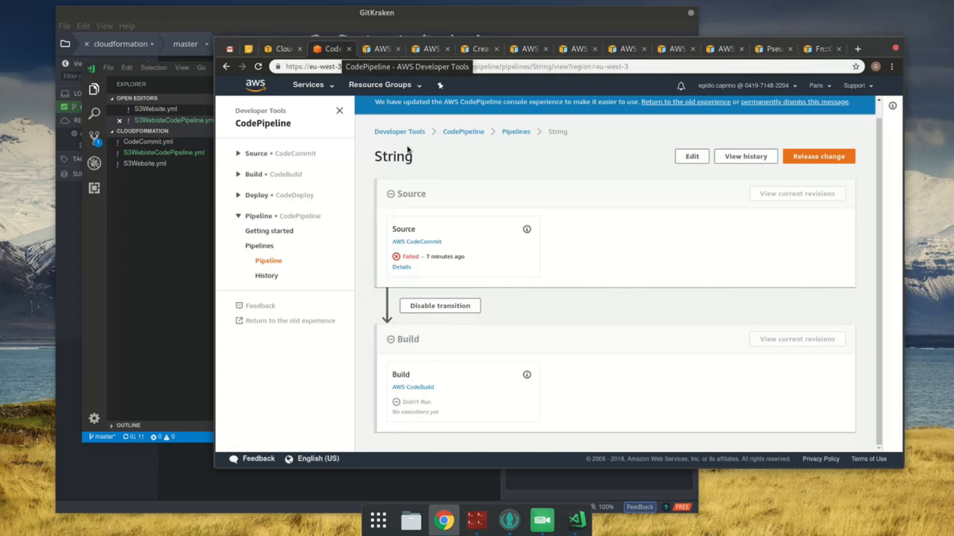
{"action": "left_click", "coordinate": [523, 136]}
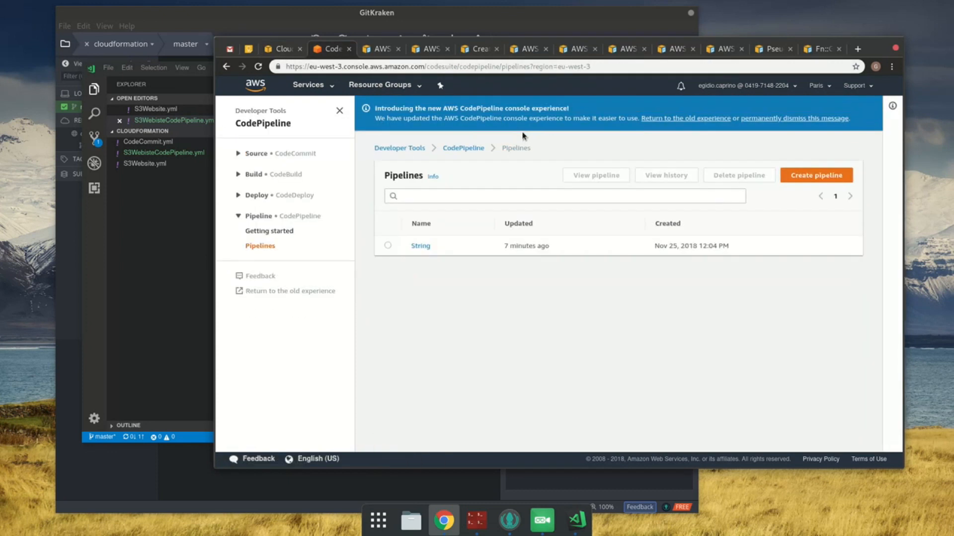
{"action": "left_click", "coordinate": [795, 117]}
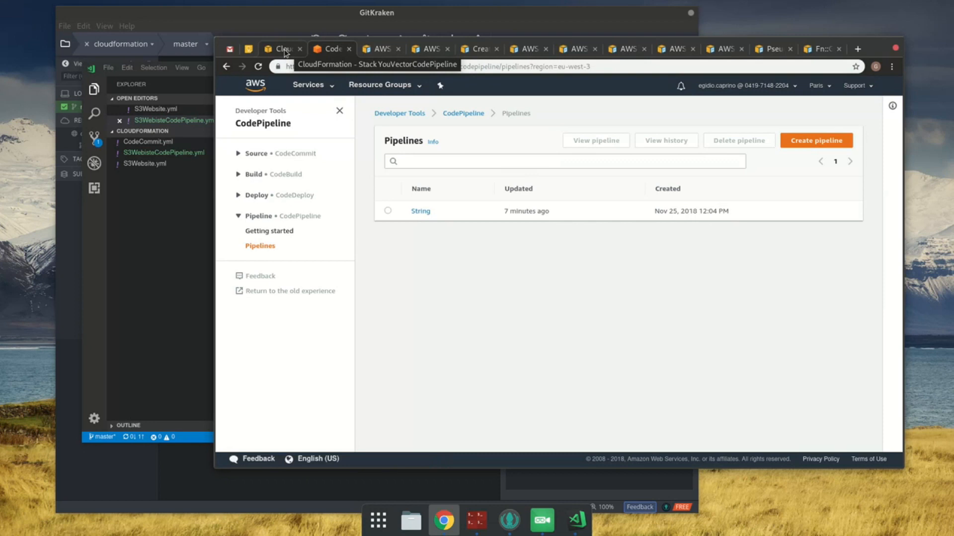
Step: Return to the CloudFormation stack and refresh its events to check whether the update has finished
{"action": "left_click", "coordinate": [285, 50]}
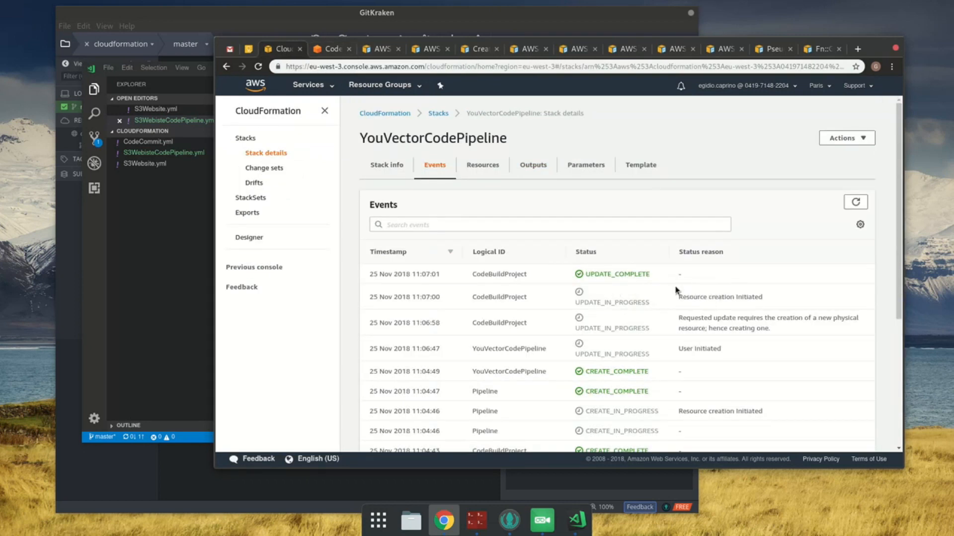
{"action": "left_click", "coordinate": [855, 203]}
{"action": "left_click", "coordinate": [855, 204]}
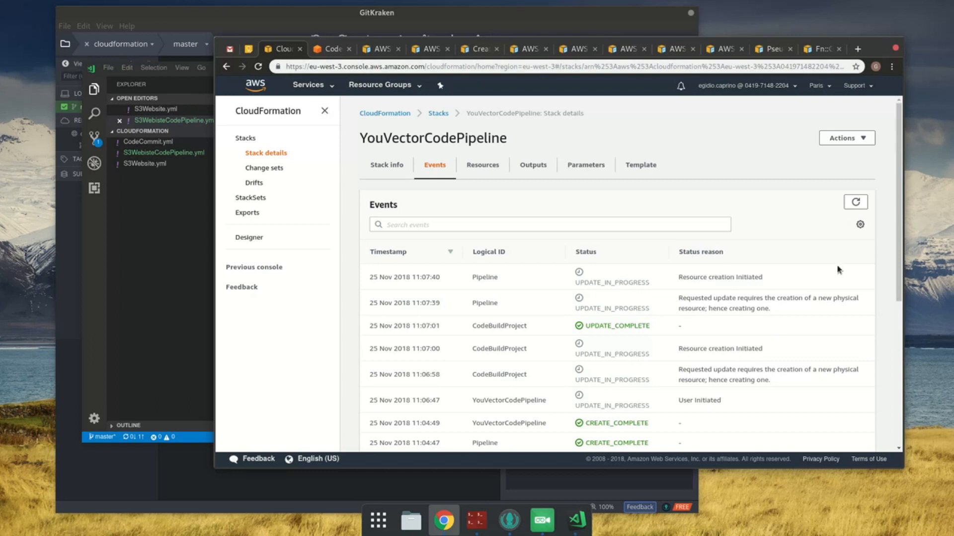
{"action": "left_click", "coordinate": [847, 207]}
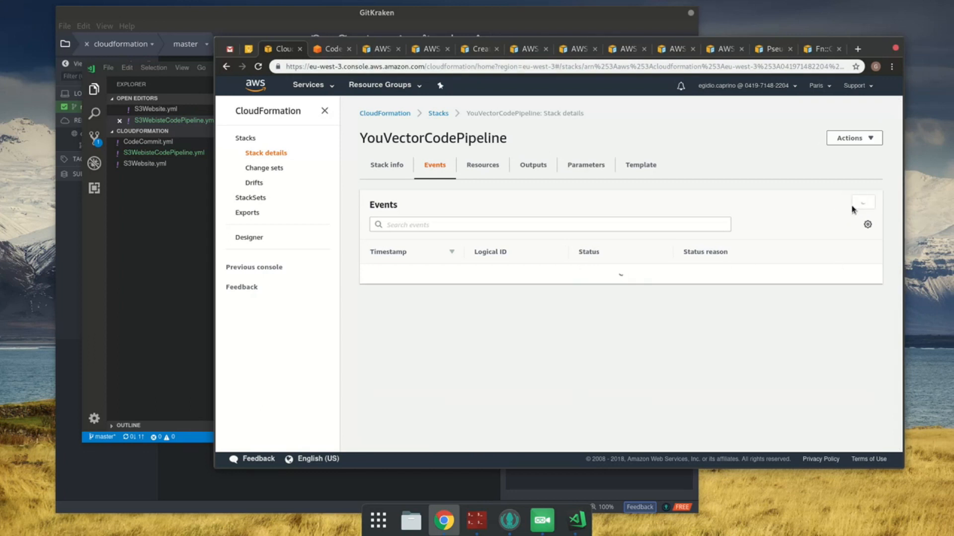
{"action": "left_click", "coordinate": [853, 204]}
{"action": "left_click", "coordinate": [855, 203]}
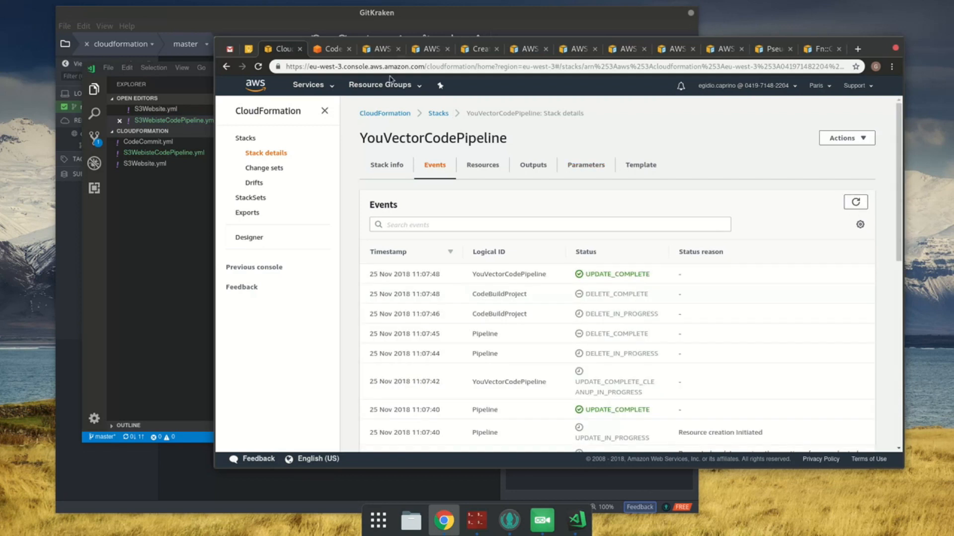
Step: Check the pipeline's name in the CodePipeline list, and open CodeBuild's list of build projects to check the project name
{"action": "left_click", "coordinate": [329, 50]}
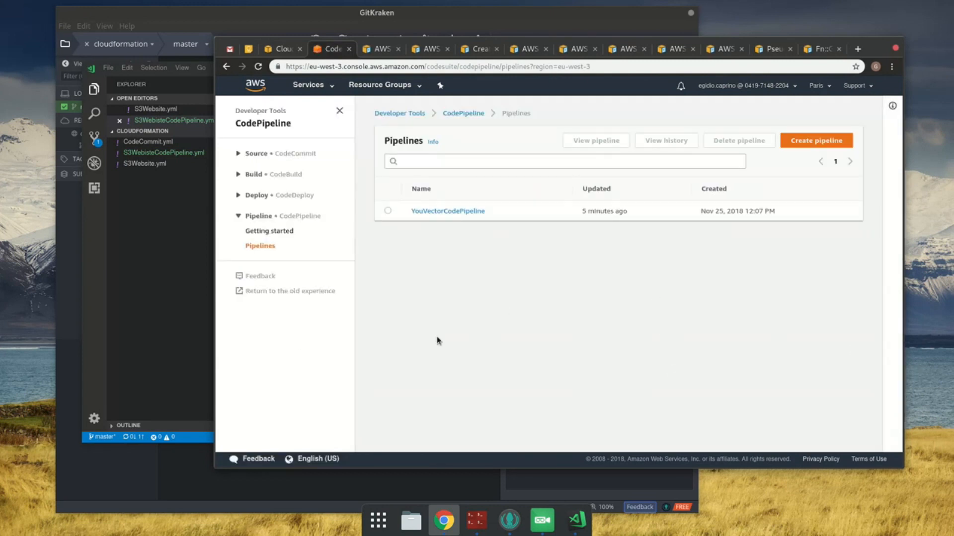
{"action": "left_click", "coordinate": [328, 87]}
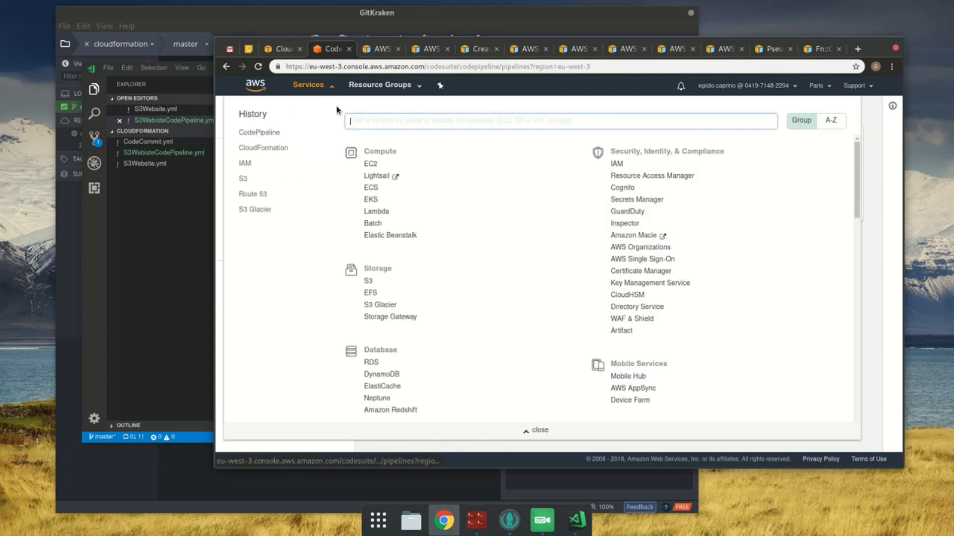
{"action": "type", "text": "codebuild"}
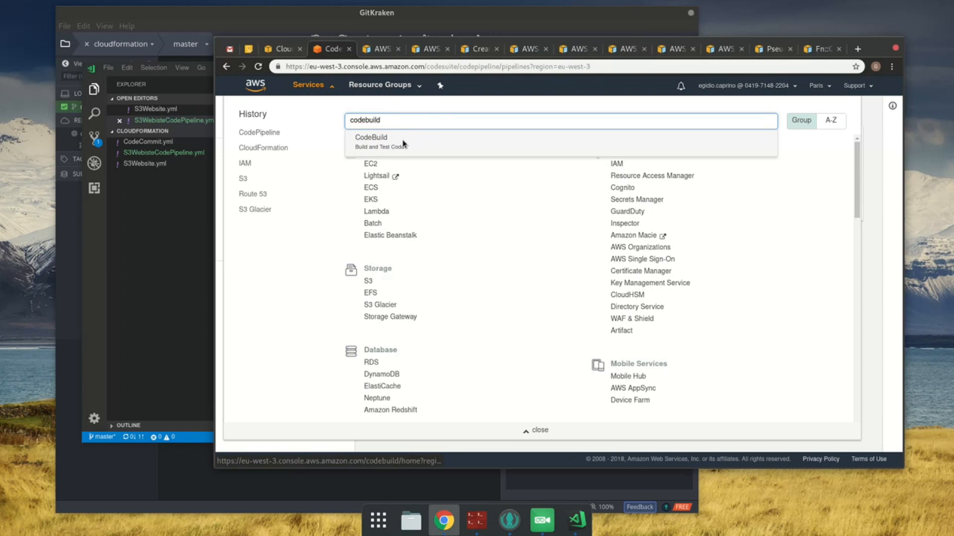
{"action": "left_click", "coordinate": [403, 143]}
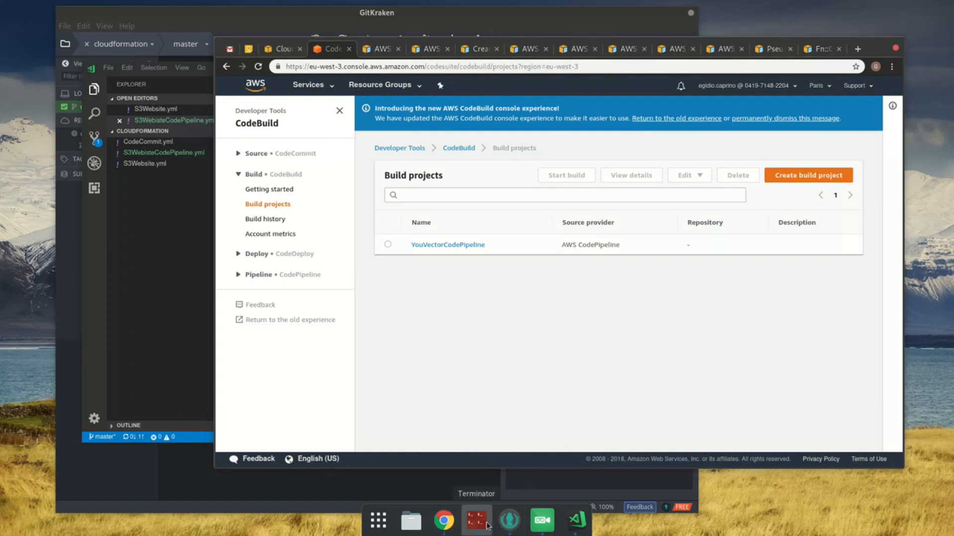
Step: Switch to GitKraken and stage the new S3WebisteCodePipeline.yml file from the working directory changes
{"action": "left_click", "coordinate": [509, 520]}
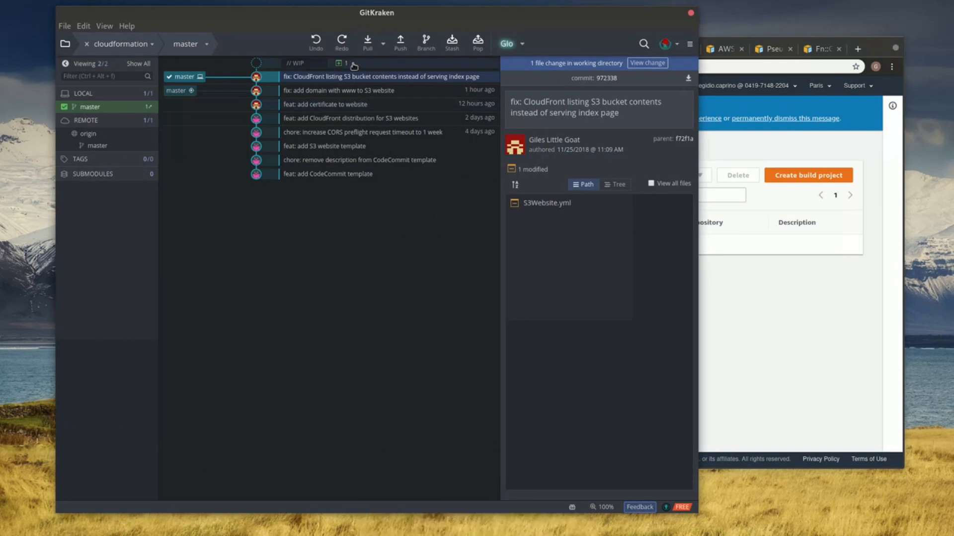
{"action": "left_click", "coordinate": [427, 66]}
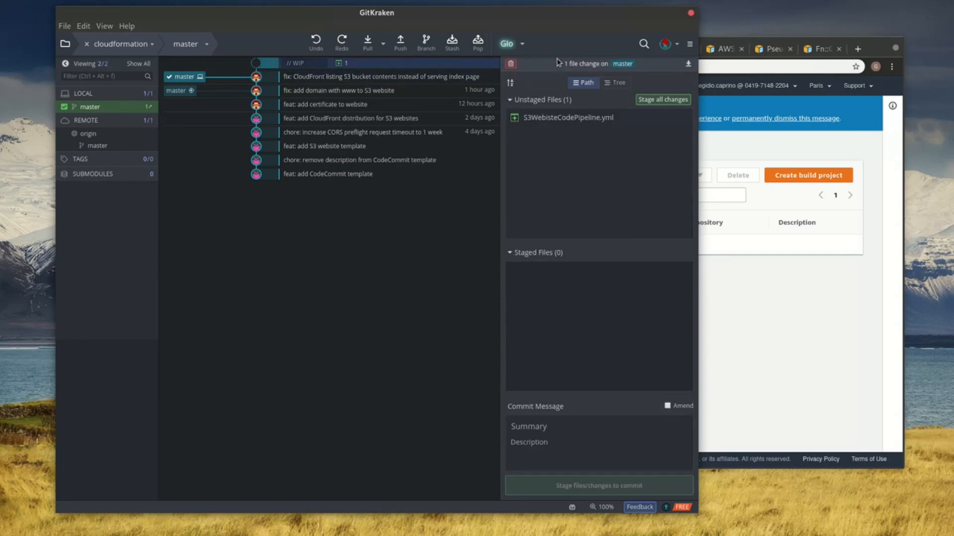
{"action": "left_click", "coordinate": [651, 102]}
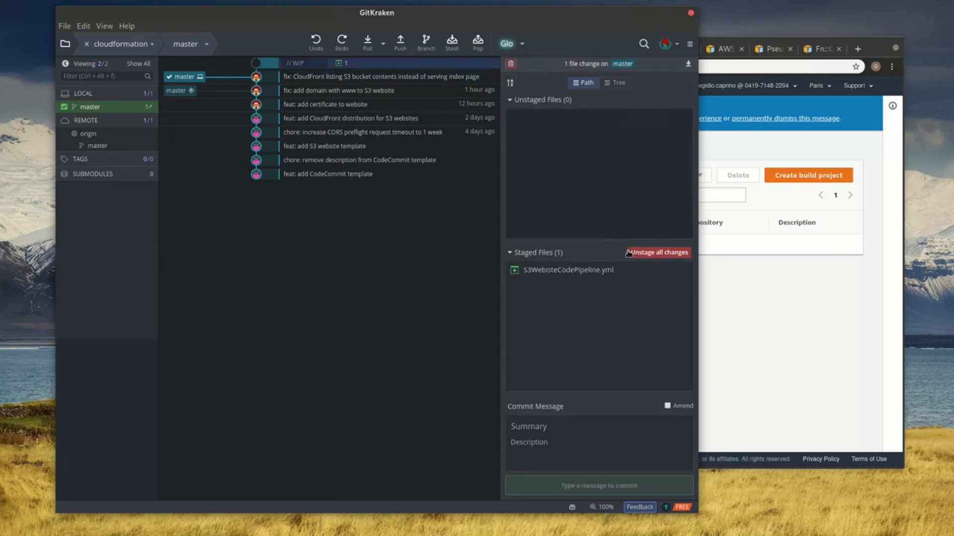
Step: Commit the staged file with the summary "feat: add S3 website CI pipeline template" and try to push master to the remote
{"action": "left_click", "coordinate": [631, 435]}
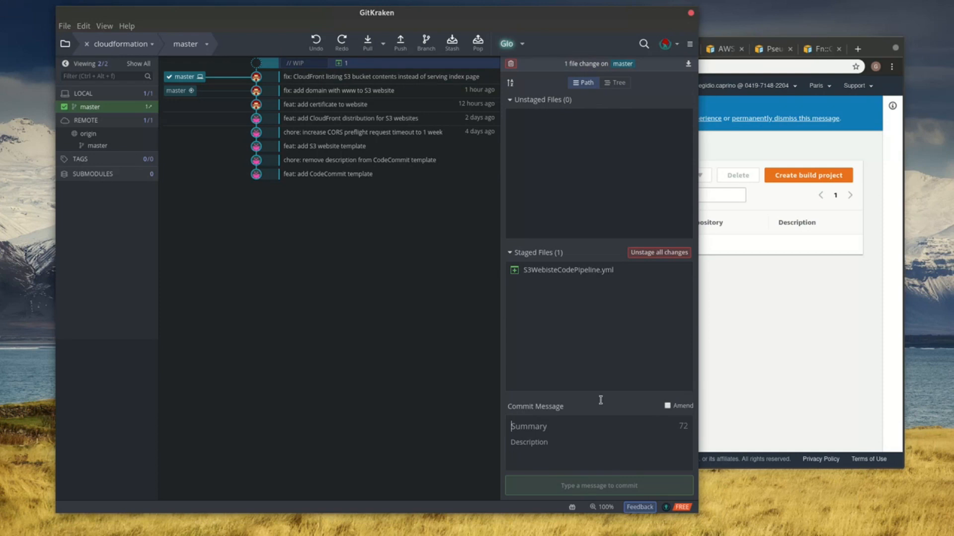
{"action": "type", "text": "feat: add"}
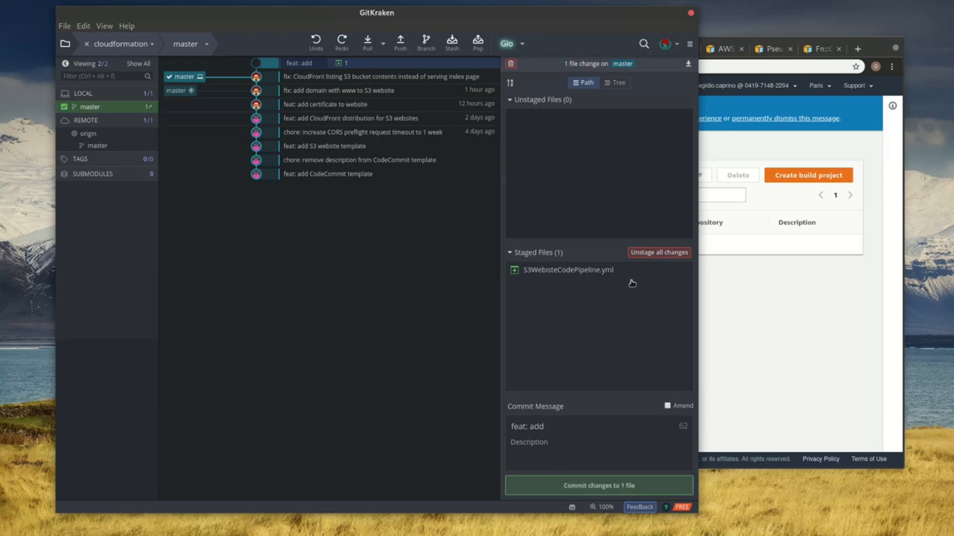
{"action": "type", "text": " S3 website "}
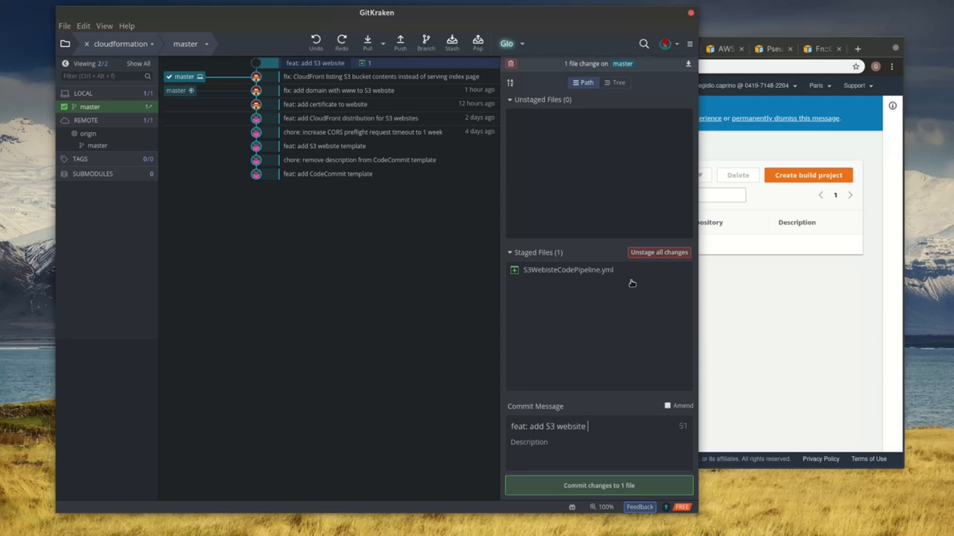
{"action": "type", "text": "CI pipeline template"}
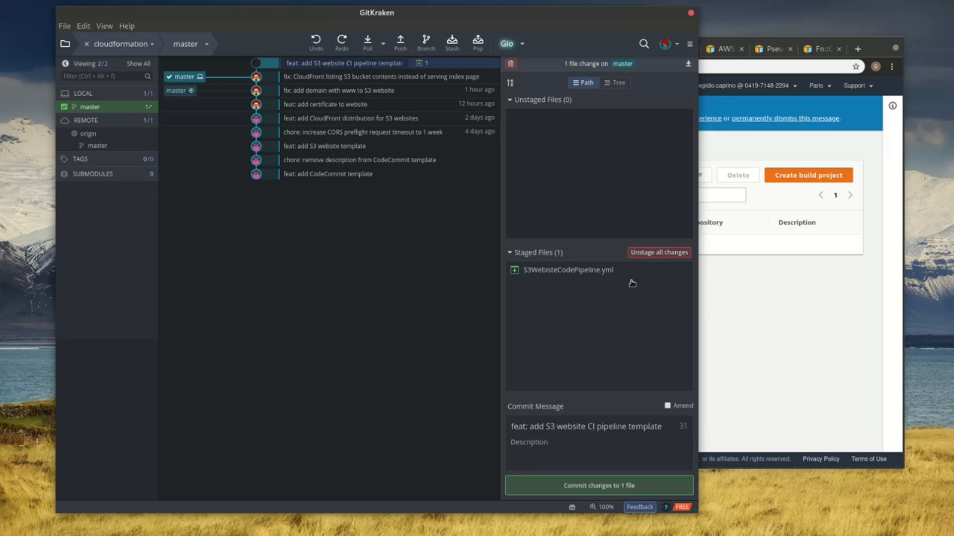
{"action": "key", "text": "ctrl+Return"}
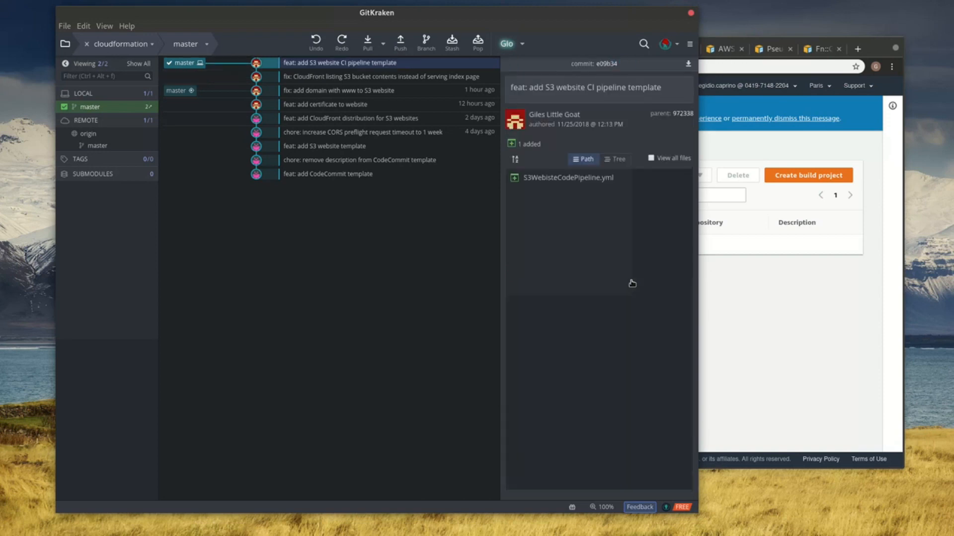
{"action": "left_click", "coordinate": [396, 44]}
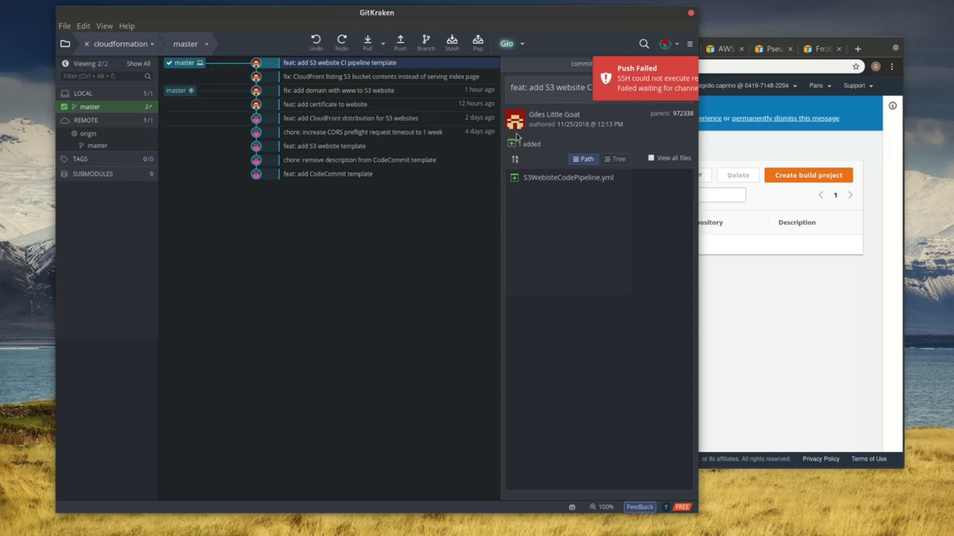